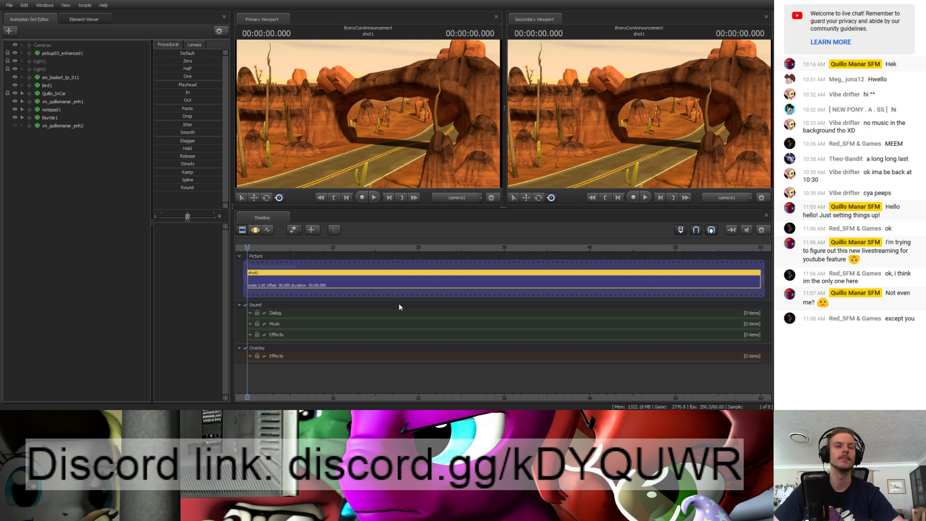
{"action": "key", "text": "alt"}
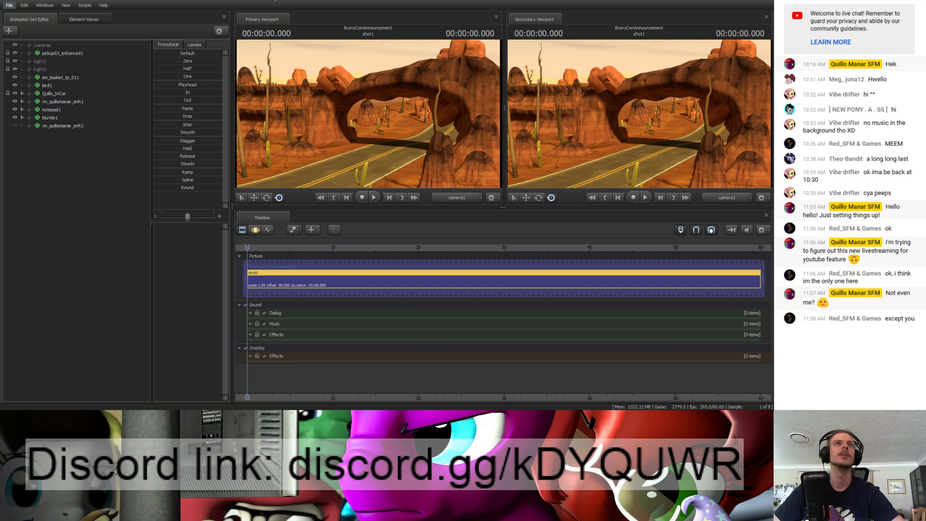
{"action": "left_click", "coordinate": [275, 0]}
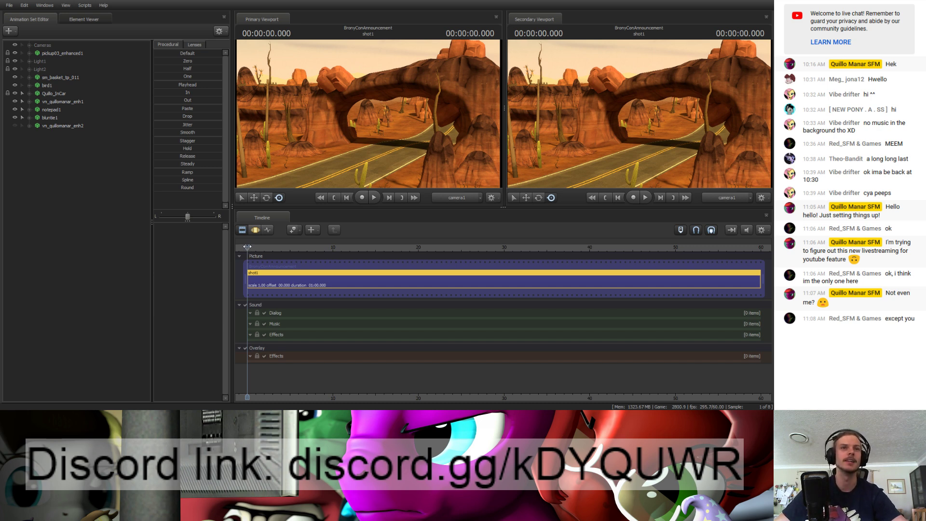
Step: Play through the shot from about 5.7 s to about 31 s, pausing around 14.5 s, to review the animation
{"action": "left_click_drag", "start_coordinate": [247, 247], "coordinate": [288, 246]}
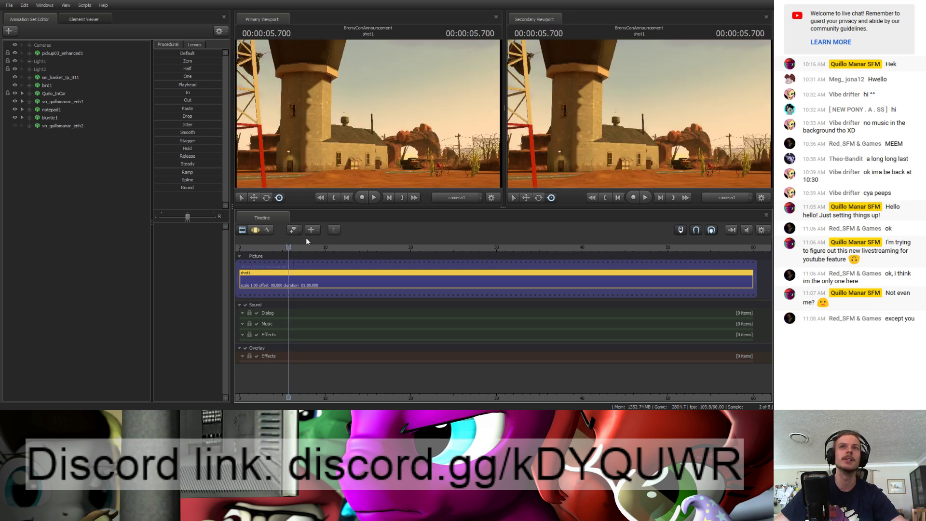
{"action": "key", "text": "space"}
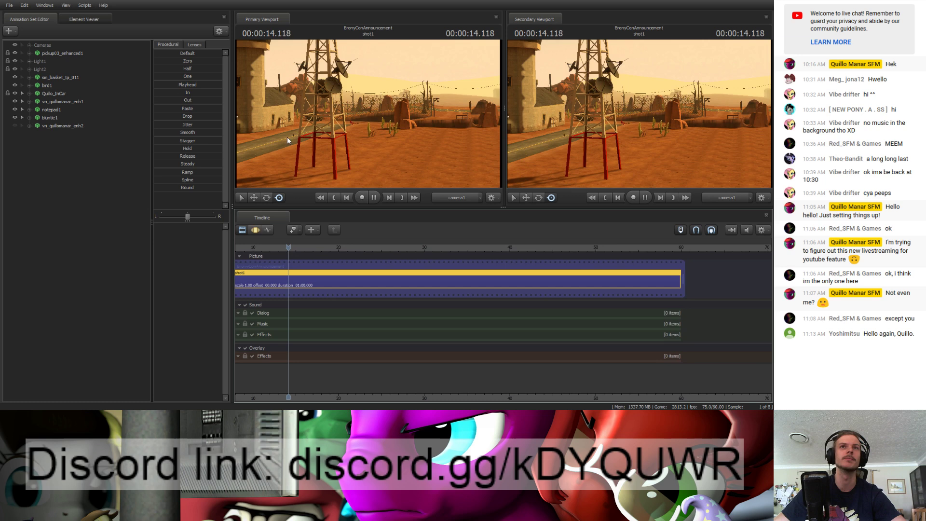
{"action": "key", "text": "space"}
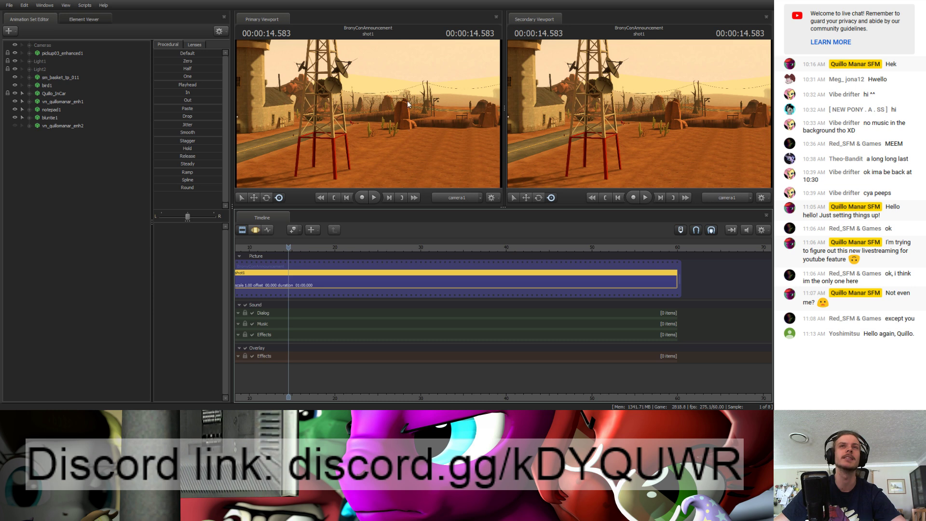
{"action": "key", "text": "space"}
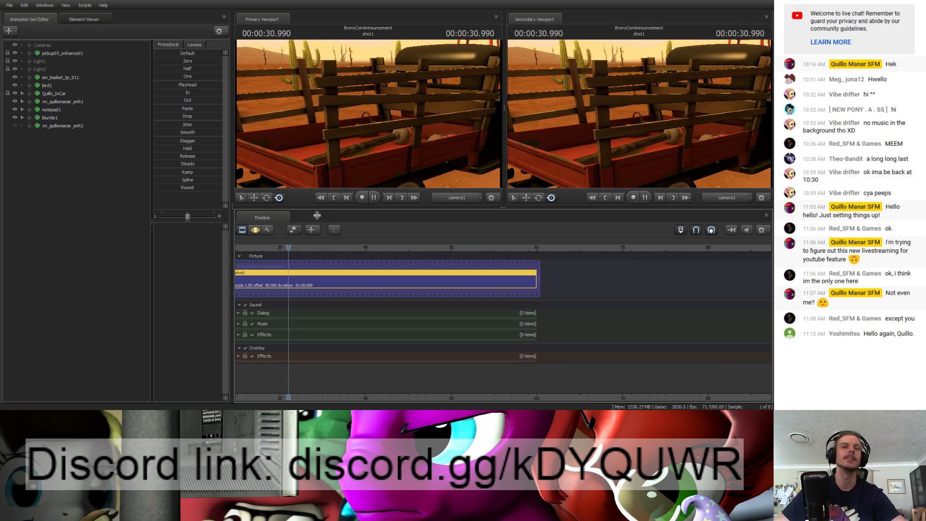
{"action": "key", "text": "space"}
Step: Show vn_quillomanar_enh1's curves in the Graph Editor at about 29.4 s and retime its last keyframe to frame 1830
{"action": "mouse_move", "coordinate": [433, 248]}
{"action": "left_mouse_down"}
{"action": "mouse_move", "coordinate": [408, 247]}
{"action": "mouse_move", "coordinate": [420, 246]}
{"action": "left_mouse_up"}
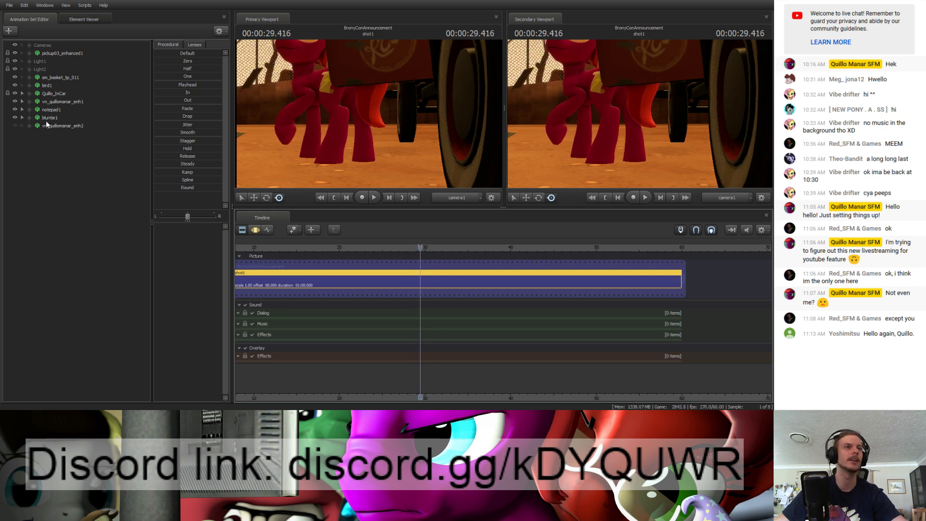
{"action": "left_click", "coordinate": [62, 102]}
{"action": "left_click", "coordinate": [267, 229]}
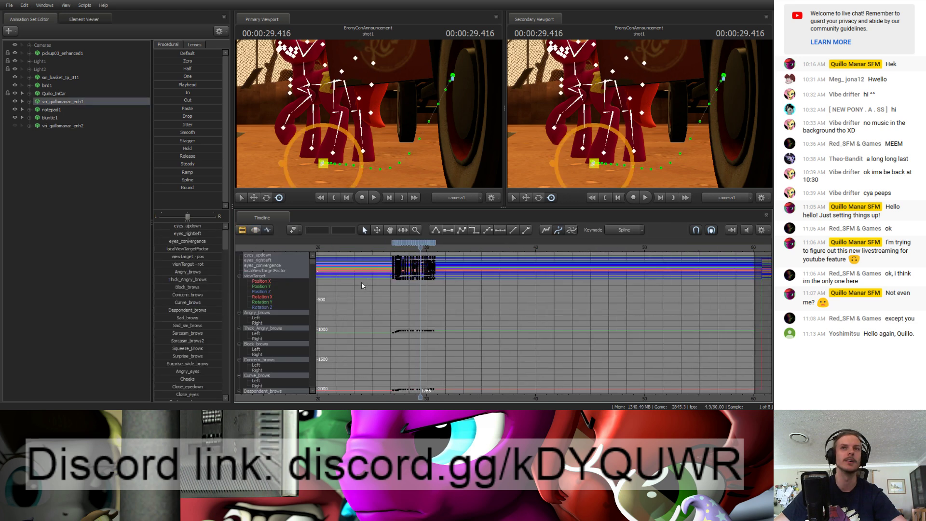
{"action": "left_click_drag", "start_coordinate": [440, 241], "coordinate": [535, 242]}
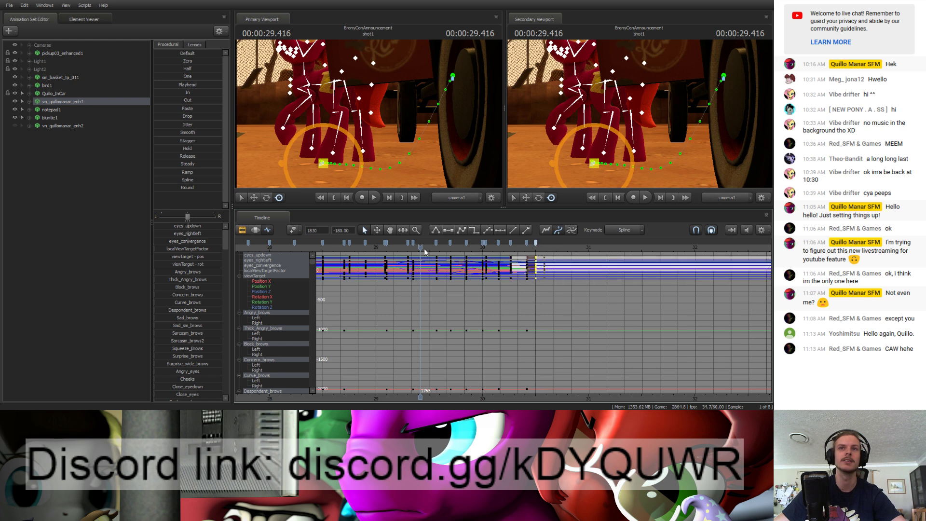
Step: Play back the end of the walk, then shift vn_quillomanar_enh1's last group of keyframes after 30 s a few frames later
{"action": "key", "text": "space"}
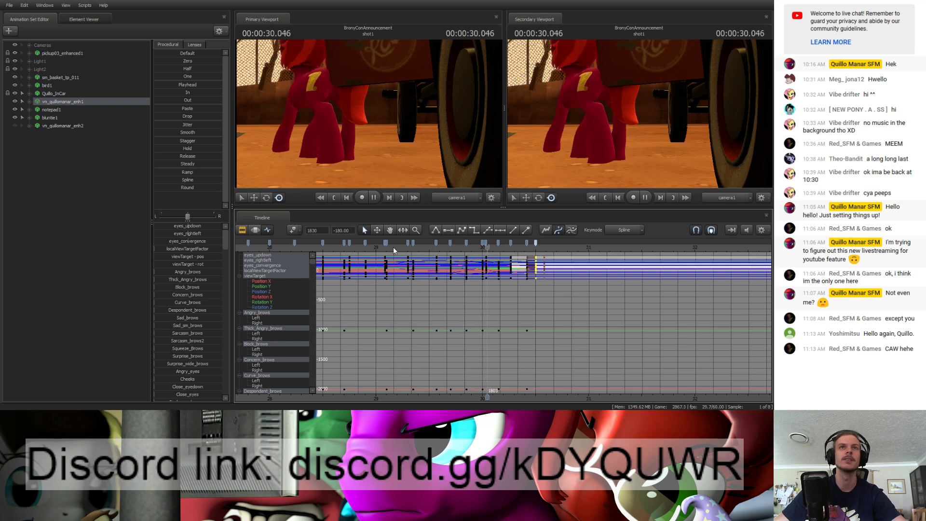
{"action": "left_click_drag", "start_coordinate": [457, 248], "coordinate": [499, 243]}
{"action": "key", "text": "space"}
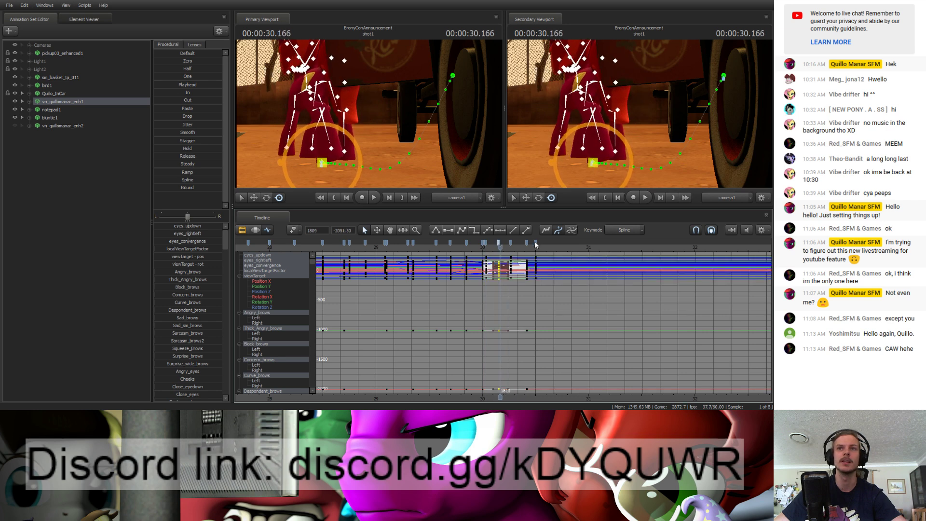
{"action": "left_click", "coordinate": [535, 242], "text": "shift"}
{"action": "left_click_drag", "start_coordinate": [536, 242], "coordinate": [541, 242]}
{"action": "left_click", "coordinate": [468, 248]}
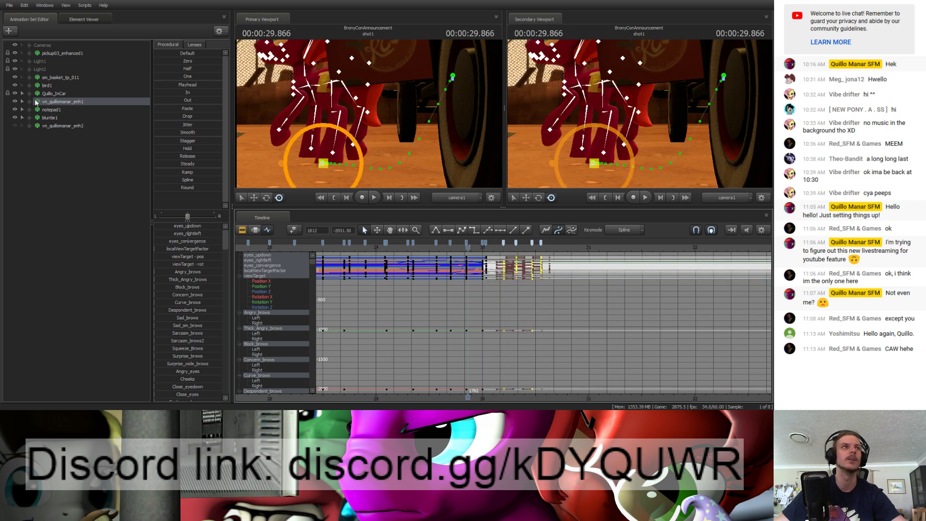
Step: Limit the curves to the Root Bones, Body, Arms, Legs and Other groups and space out their last keyframes, ending at frame 1836
{"action": "left_click", "coordinate": [29, 102]}
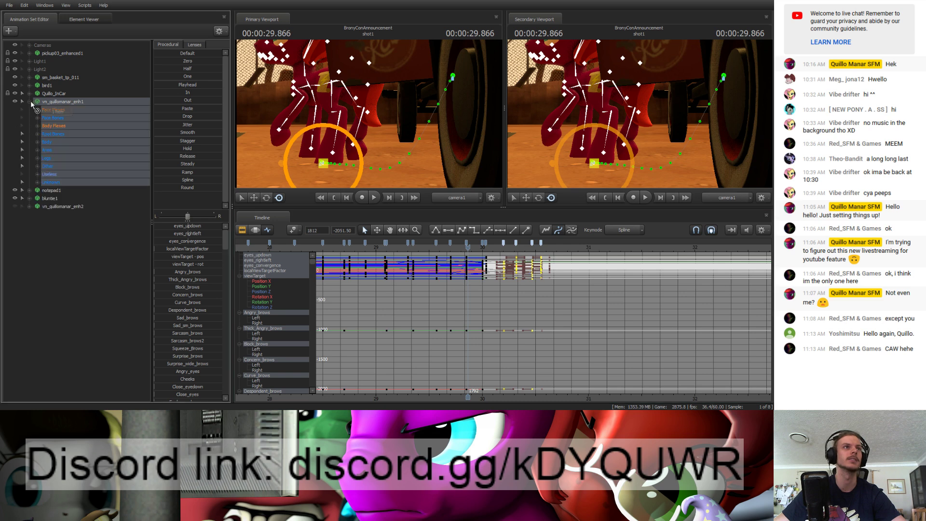
{"action": "left_click", "coordinate": [48, 142]}
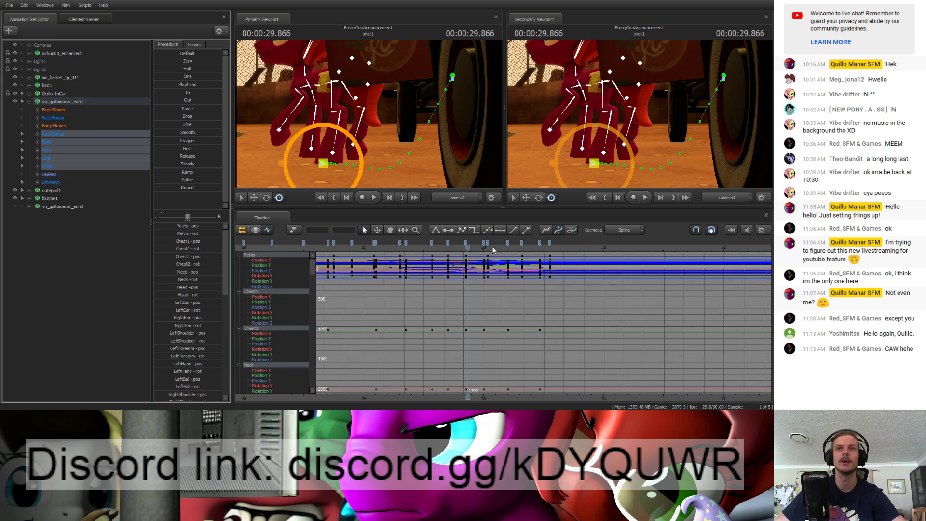
{"action": "left_click_drag", "start_coordinate": [488, 244], "coordinate": [526, 243]}
{"action": "left_click_drag", "start_coordinate": [540, 243], "coordinate": [541, 243]}
{"action": "left_click_drag", "start_coordinate": [550, 243], "coordinate": [555, 243]}
Step: Play back the retimed walk ending from about 29.6 s to about 30.3 s to check its pacing
{"action": "key", "text": "space"}
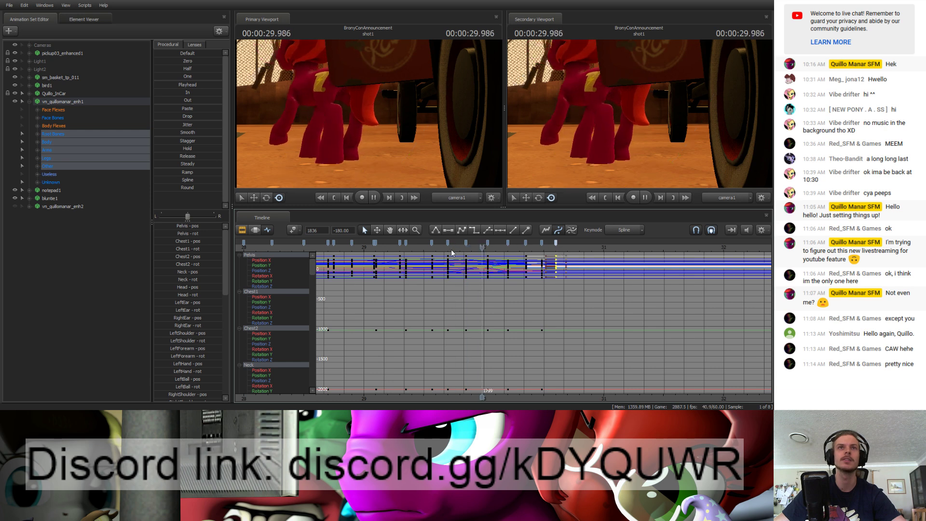
{"action": "left_click", "coordinate": [432, 247]}
{"action": "key", "text": "space"}
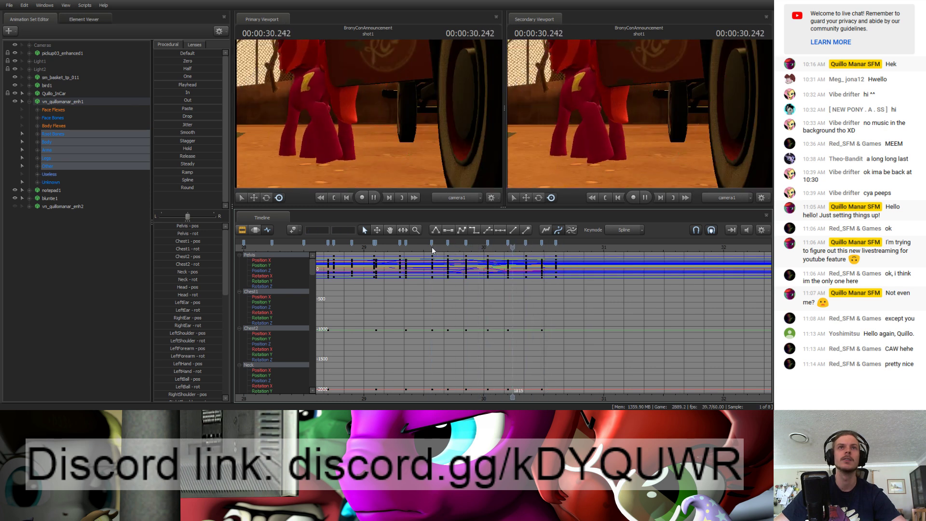
{"action": "key", "text": "space"}
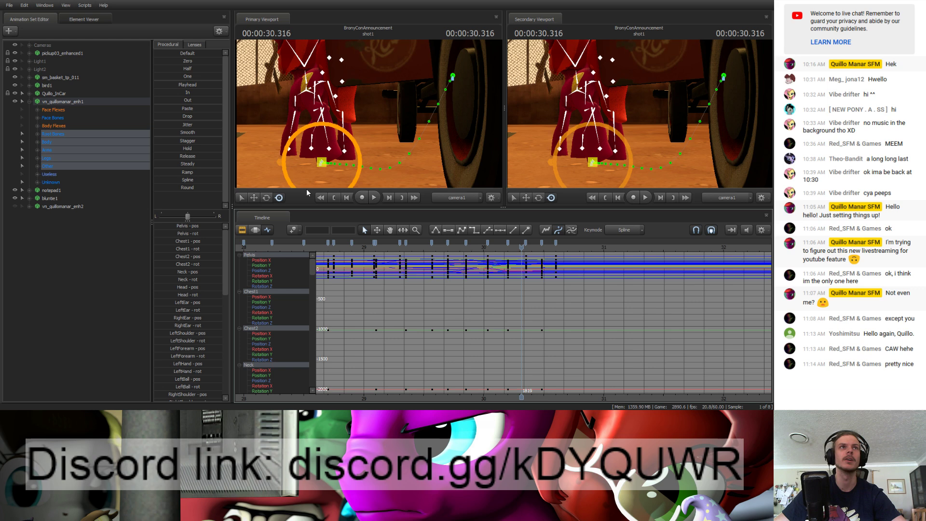
Step: Move the camera cut earlier, to about 30.2 s, by applying the cameras' full Playhead values from 30.683 s to everything from there onward in the Motion Editor
{"action": "left_click", "coordinate": [308, 186]}
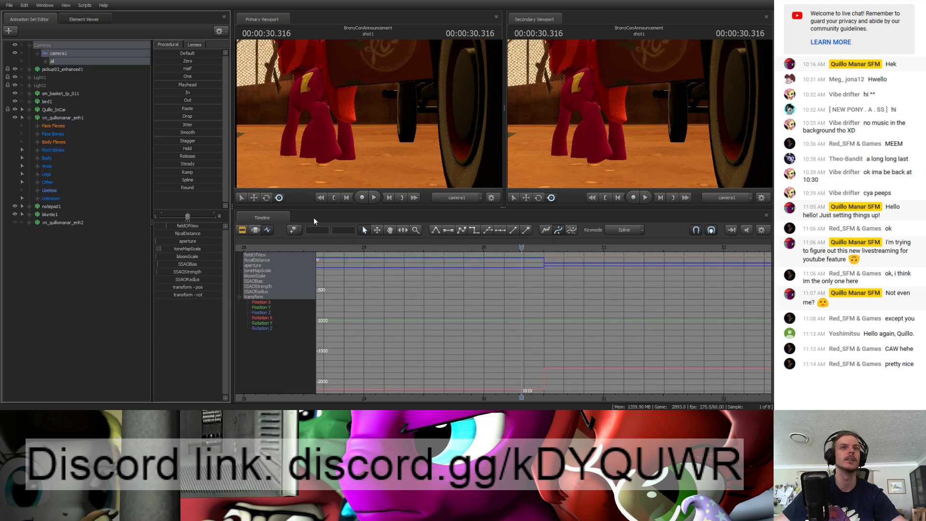
{"action": "left_click", "coordinate": [257, 230]}
{"action": "left_click_drag", "start_coordinate": [542, 242], "coordinate": [566, 257]}
{"action": "key", "text": "bracketleft"}
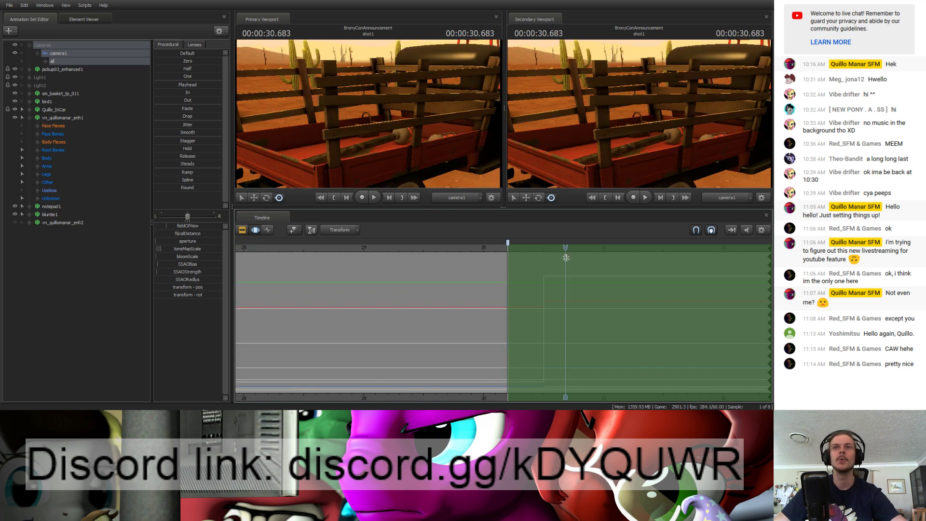
{"action": "left_click_drag", "start_coordinate": [166, 85], "coordinate": [218, 85]}
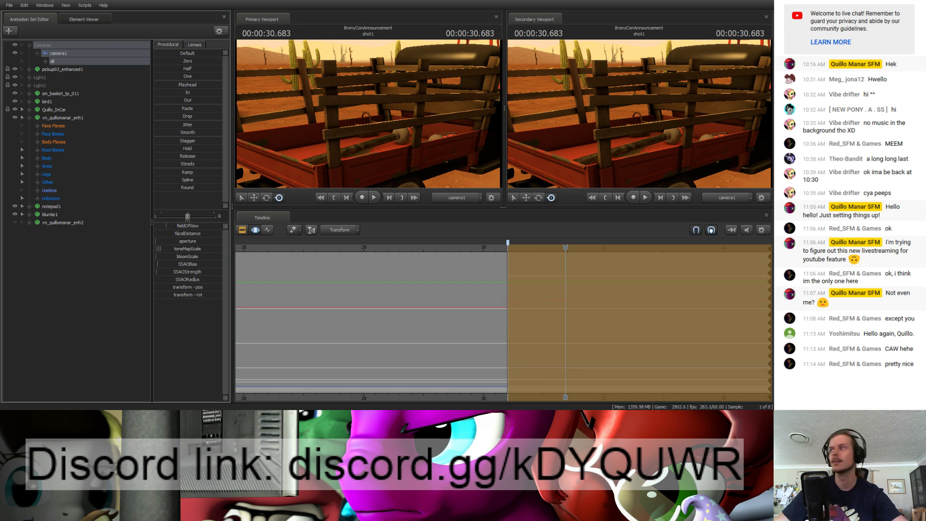
{"action": "key", "text": "Return"}
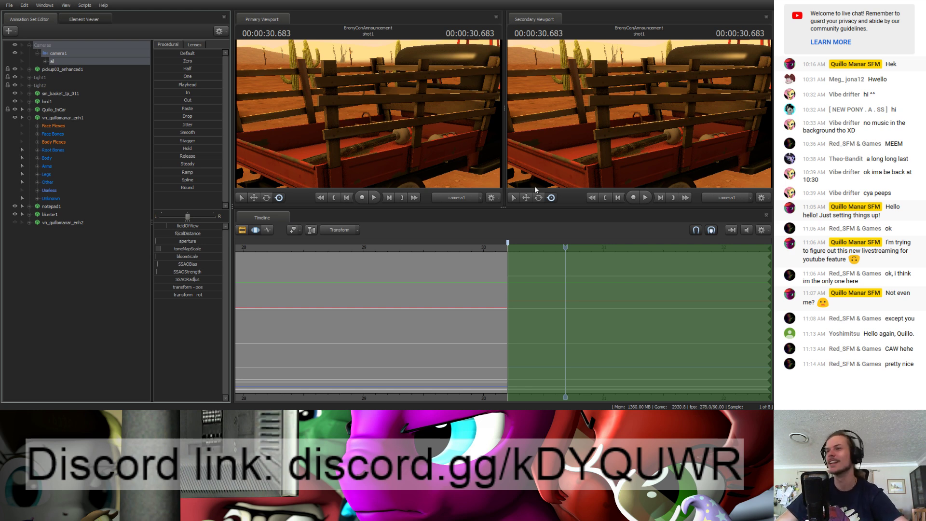
{"action": "key", "text": "space"}
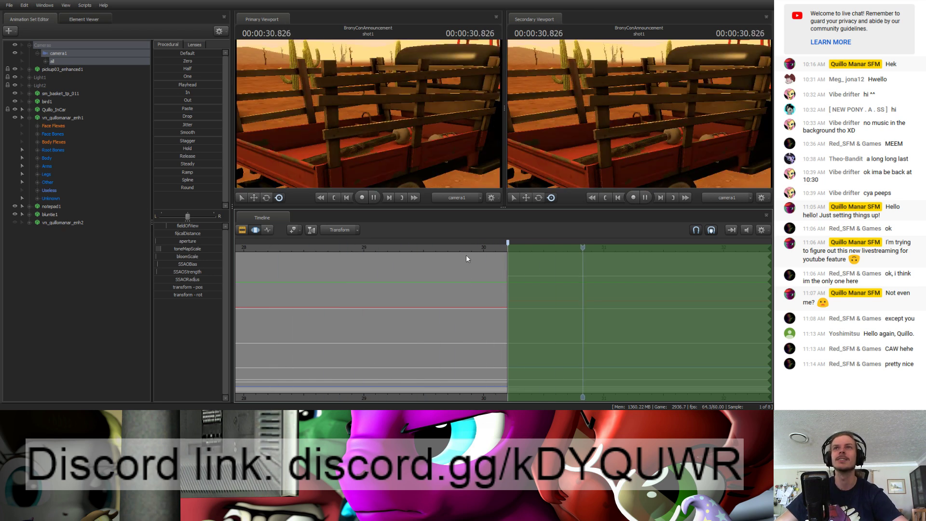
{"action": "key", "text": "space"}
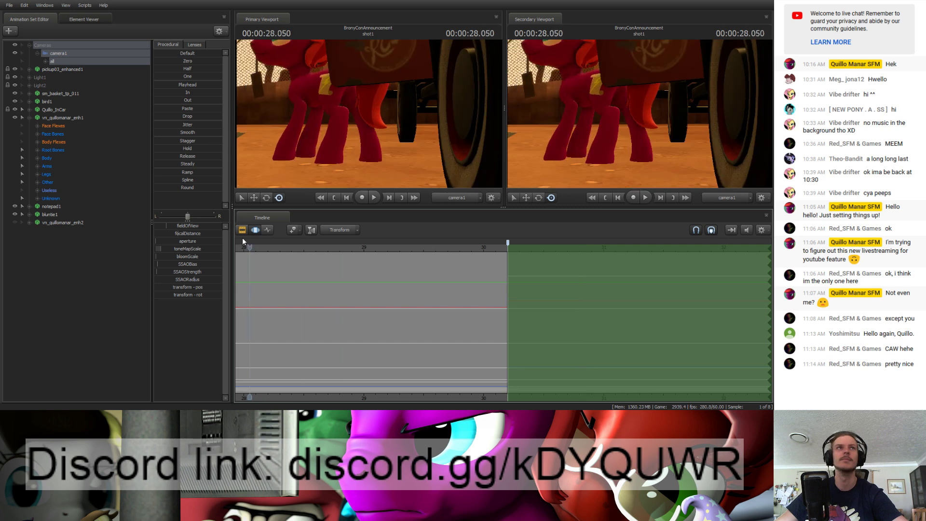
Step: Collapse the cameras group and select the pen model's animation set
{"action": "left_click", "coordinate": [29, 44]}
{"action": "left_click", "coordinate": [57, 206]}
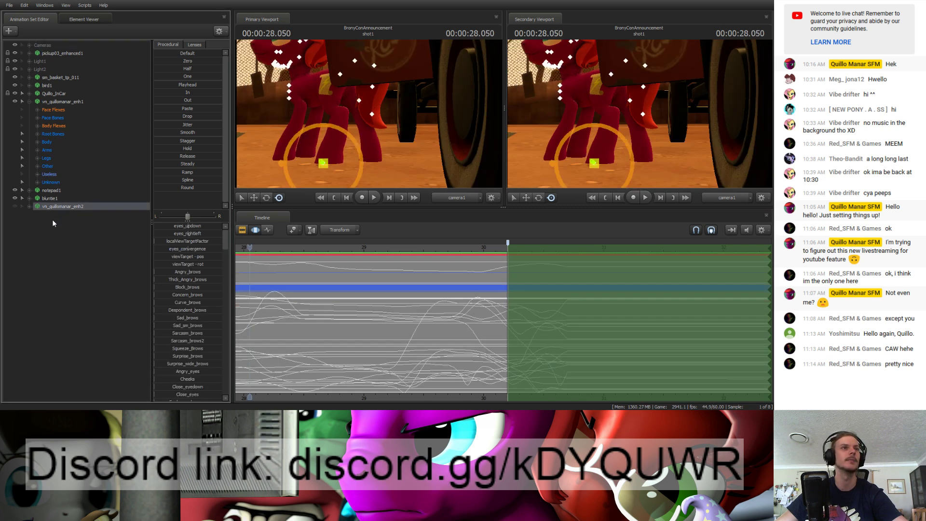
{"action": "left_click", "coordinate": [49, 220]}
{"action": "left_click", "coordinate": [49, 198]}
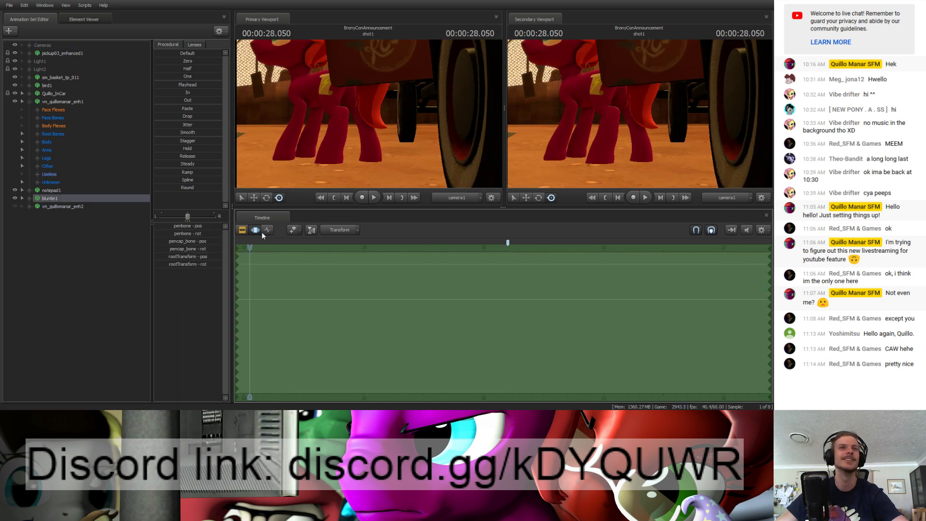
Step: Switch the primary viewport to the work camera and bring the pony beside the truck's open door into view
{"action": "left_click", "coordinate": [448, 198]}
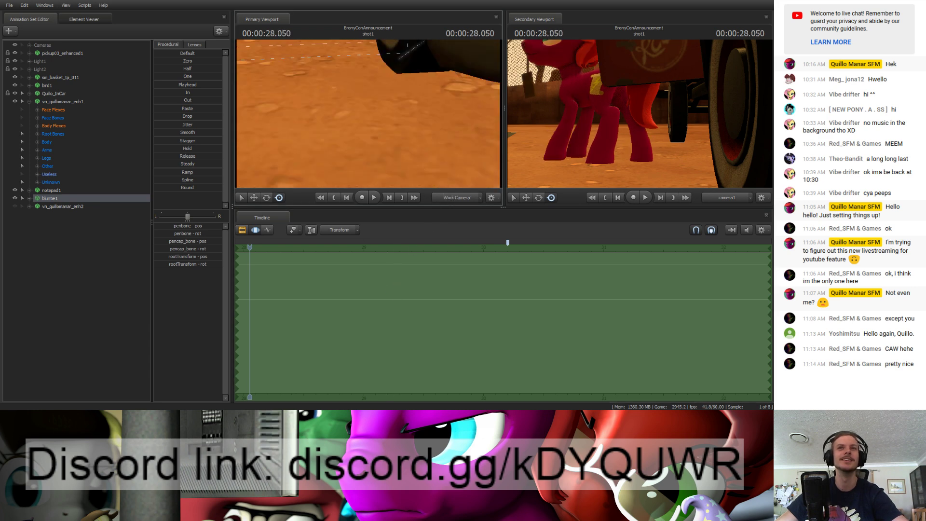
{"action": "key", "text": "w"}
{"action": "mouse_move", "coordinate": [410, 140]}
{"action": "left_mouse_down"}
{"action": "mouse_move", "coordinate": [391, 114]}
{"action": "mouse_move", "coordinate": [397, 121]}
{"action": "mouse_move", "coordinate": [384, 137]}
{"action": "mouse_move", "coordinate": [335, 122]}
{"action": "mouse_move", "coordinate": [375, 123]}
{"action": "mouse_move", "coordinate": [366, 137]}
{"action": "mouse_move", "coordinate": [354, 133]}
{"action": "mouse_move", "coordinate": [451, 140]}
{"action": "left_mouse_up"}
{"action": "key", "text": "w"}
{"action": "key", "text": "w"}
{"action": "key", "text": "a"}
{"action": "mouse_move", "coordinate": [369, 113]}
{"action": "left_mouse_down"}
{"action": "mouse_move", "coordinate": [390, 89]}
{"action": "mouse_move", "coordinate": [341, 104]}
{"action": "left_mouse_up"}
{"action": "key", "text": "w"}
{"action": "key", "text": "s"}
{"action": "left_click_drag", "start_coordinate": [418, 132], "coordinate": [442, 61]}
Step: Show the pen's curves in the Graph Editor and move the playhead back to 26.883 s
{"action": "left_click", "coordinate": [267, 230]}
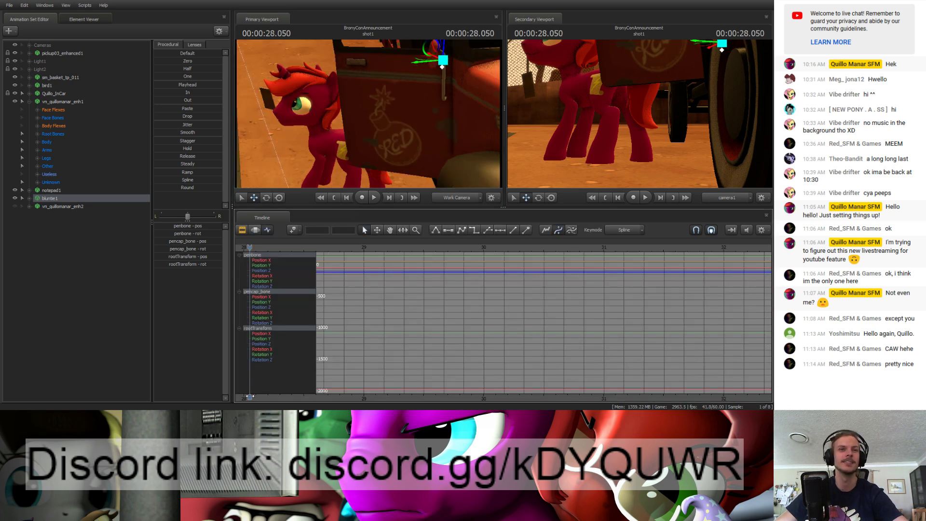
{"action": "middle_click_drag", "start_coordinate": [249, 395], "coordinate": [534, 396]}
{"action": "left_click_drag", "start_coordinate": [533, 247], "coordinate": [394, 248]}
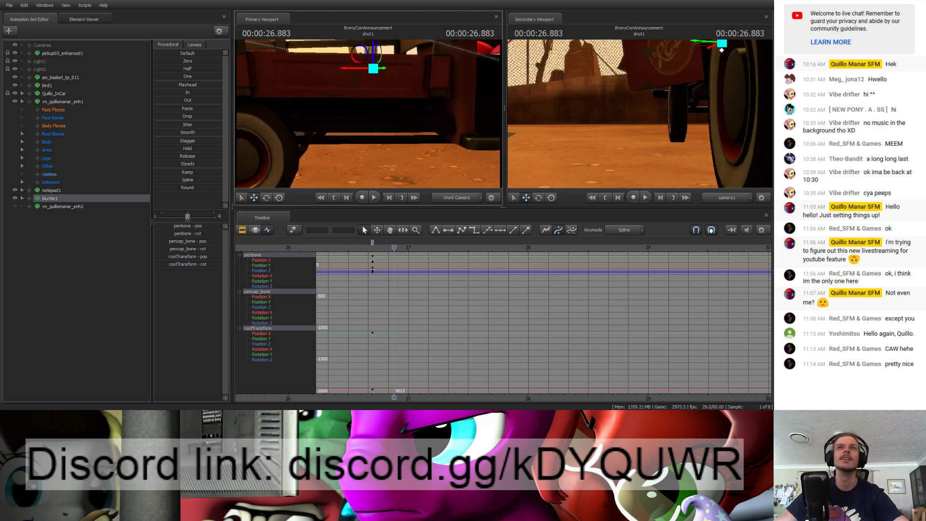
Step: Select the pen's rootTransform and key it at 26.883 s, positioned at the pony's hoof beside the truck
{"action": "key", "text": "s"}
{"action": "mouse_move", "coordinate": [368, 114]}
{"action": "left_mouse_down"}
{"action": "mouse_move", "coordinate": [381, 96]}
{"action": "mouse_move", "coordinate": [405, 108]}
{"action": "mouse_move", "coordinate": [369, 113]}
{"action": "left_mouse_up"}
{"action": "key", "text": "w"}
{"action": "mouse_move", "coordinate": [297, 93]}
{"action": "left_mouse_down"}
{"action": "mouse_move", "coordinate": [277, 91]}
{"action": "mouse_move", "coordinate": [288, 93]}
{"action": "left_mouse_up"}
{"action": "key", "text": "d"}
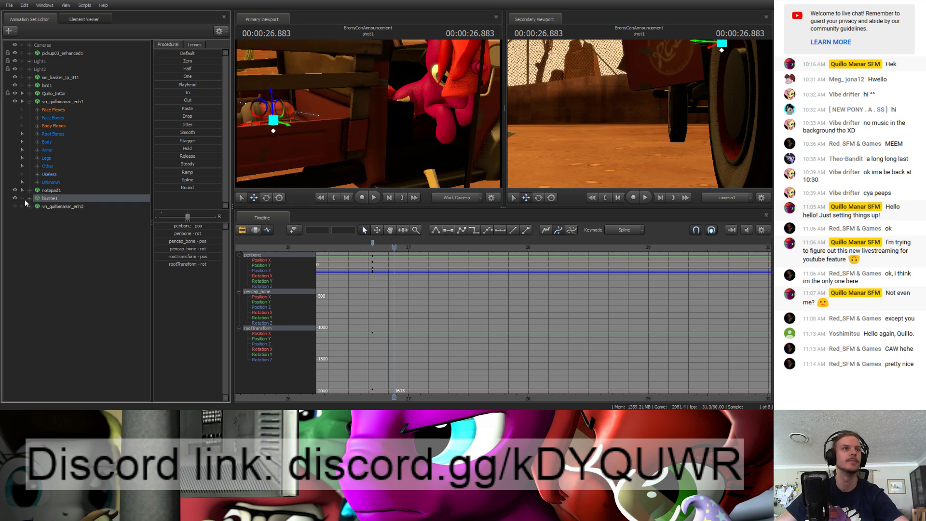
{"action": "left_click", "coordinate": [22, 198]}
{"action": "left_click", "coordinate": [37, 206]}
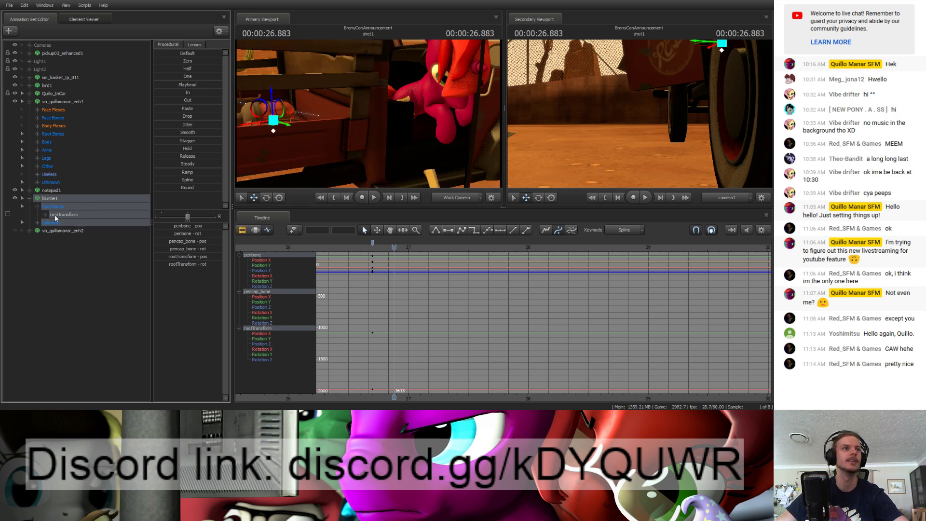
{"action": "left_click", "coordinate": [57, 215]}
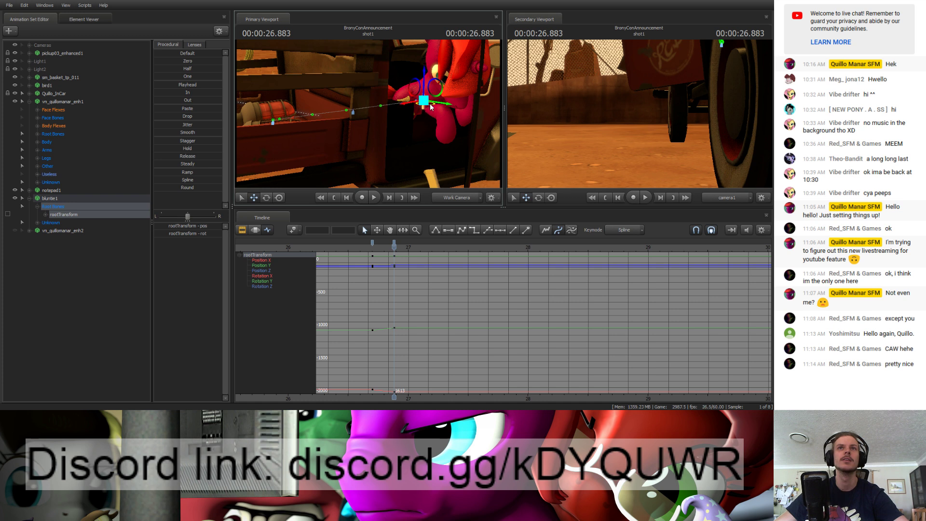
Step: Delete the rootTransform keyframe at frame 1603 and add a keyframe at 26.683 s
{"action": "left_click", "coordinate": [372, 242]}
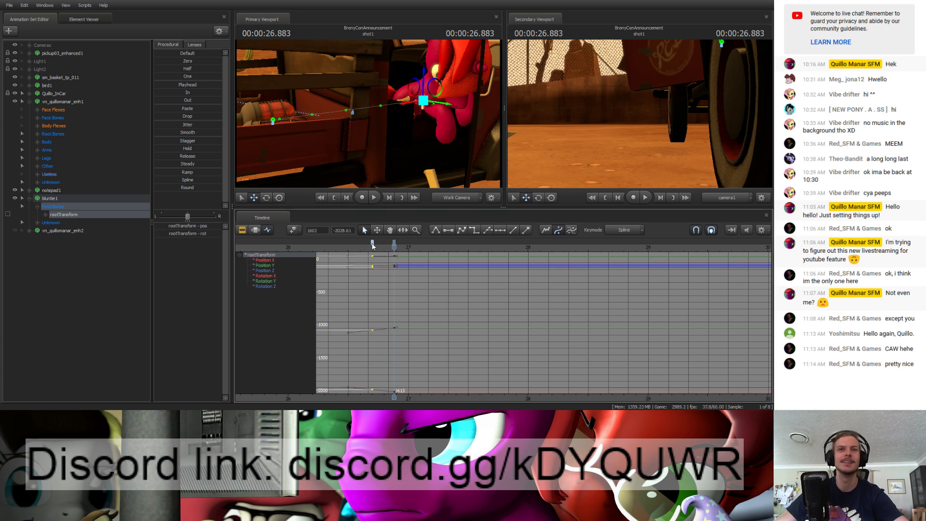
{"action": "key", "text": "Delete"}
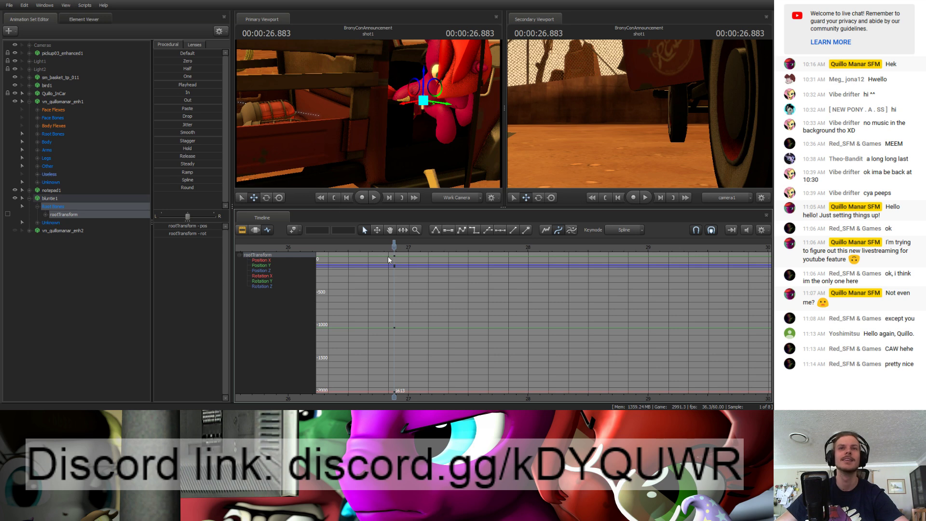
{"action": "left_click_drag", "start_coordinate": [386, 248], "coordinate": [371, 248]}
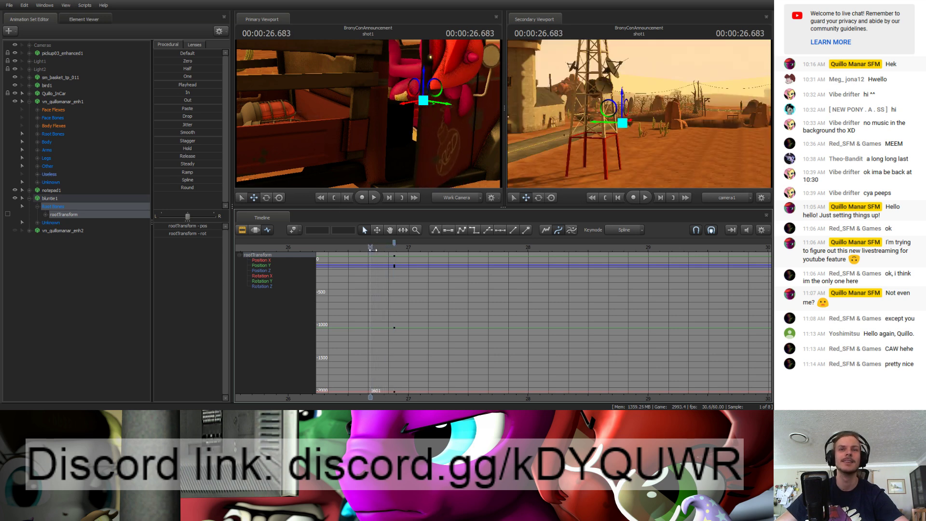
{"action": "key", "text": "m"}
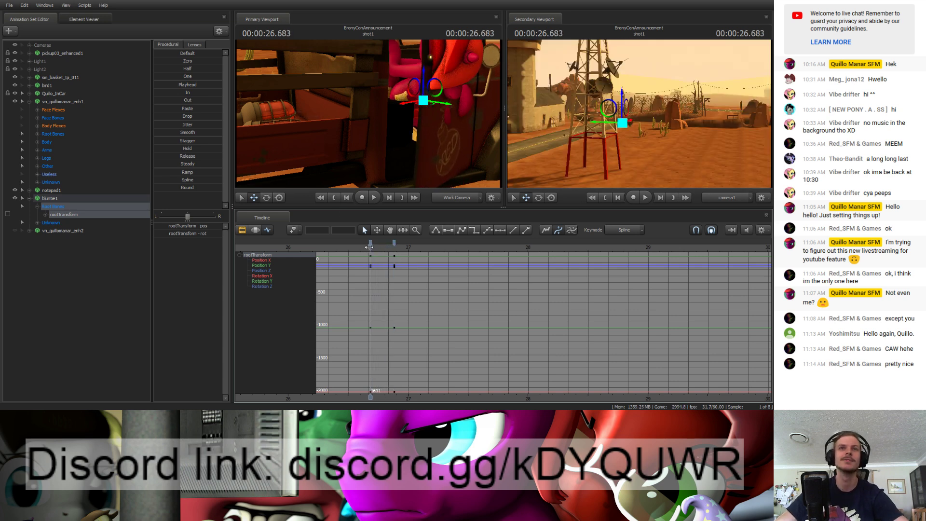
Step: Key the pen at 27.050 s, lowered from the truck's doorway to near the ground by the pony's leg
{"action": "left_click_drag", "start_coordinate": [370, 247], "coordinate": [409, 247]}
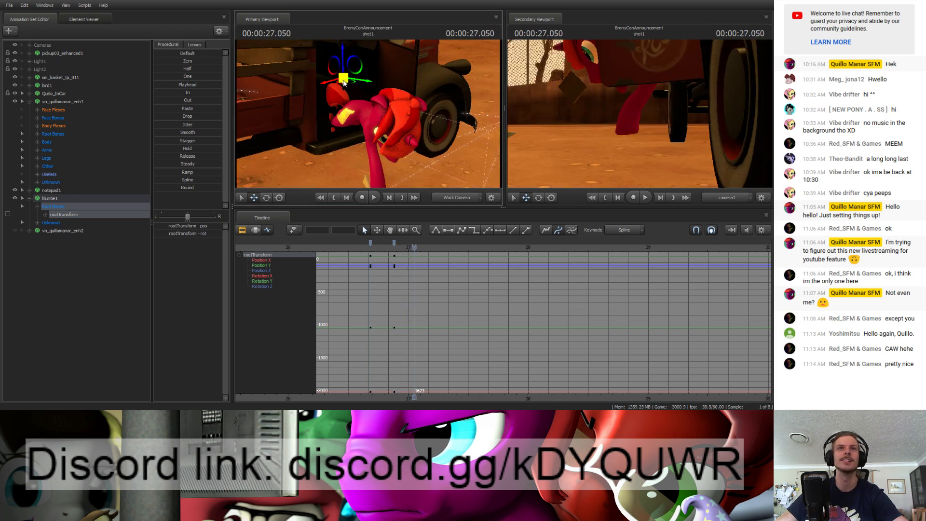
{"action": "left_click_drag", "start_coordinate": [343, 80], "coordinate": [377, 193]}
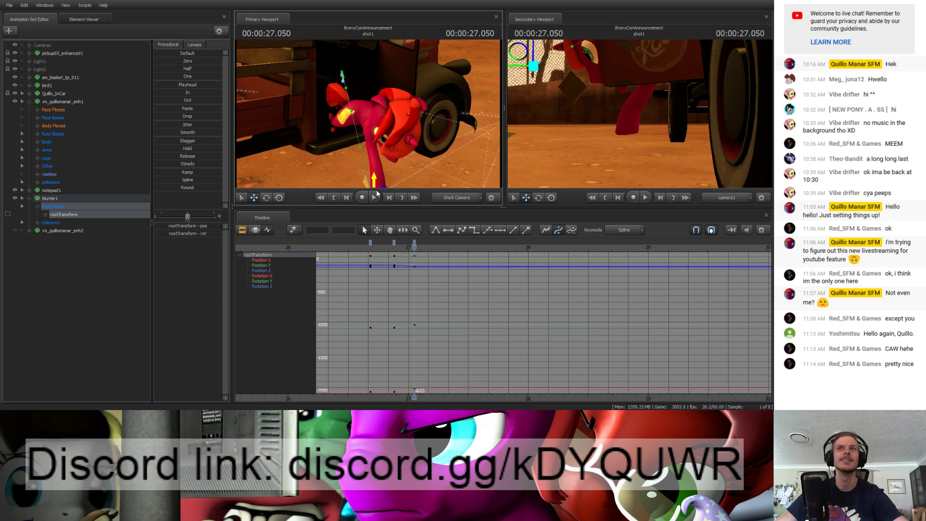
{"action": "left_click_drag", "start_coordinate": [377, 144], "coordinate": [377, 166]}
{"action": "mouse_move", "coordinate": [358, 134]}
{"action": "left_mouse_down"}
{"action": "mouse_move", "coordinate": [350, 141]}
{"action": "mouse_move", "coordinate": [373, 132]}
{"action": "mouse_move", "coordinate": [365, 113]}
{"action": "mouse_move", "coordinate": [364, 123]}
{"action": "left_mouse_up"}
Step: Key the pen at 27.216 s, moved and rotated to stand just above the ground beside the notepad
{"action": "left_click_drag", "start_coordinate": [415, 250], "coordinate": [434, 251]}
{"action": "left_click_drag", "start_coordinate": [388, 152], "coordinate": [388, 103]}
{"action": "key", "text": "e"}
{"action": "key", "text": "w"}
{"action": "left_click_drag", "start_coordinate": [396, 95], "coordinate": [396, 133]}
{"action": "left_click_drag", "start_coordinate": [418, 166], "coordinate": [380, 171]}
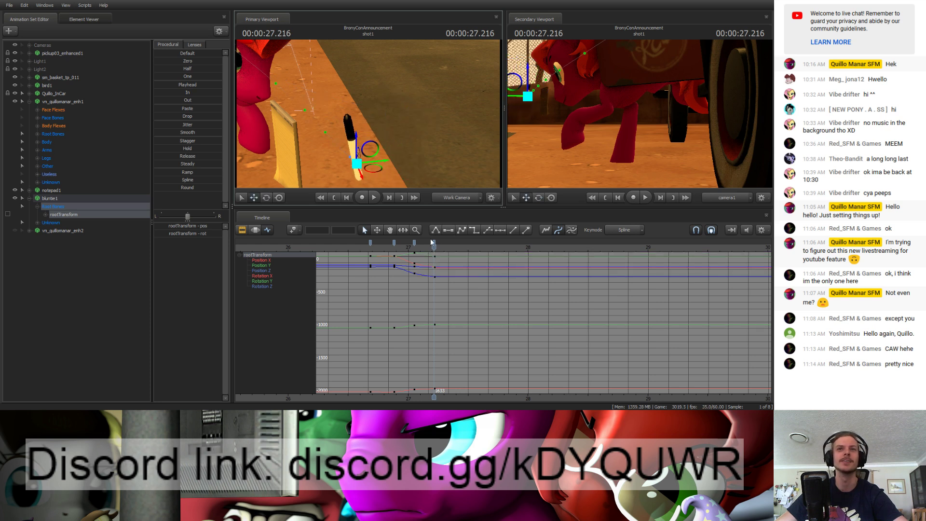
Step: Key the pen at 27.400 s, moved next to the pony's front hoof below the notepad
{"action": "left_click_drag", "start_coordinate": [434, 247], "coordinate": [456, 248]}
{"action": "key", "text": "s"}
{"action": "left_click_drag", "start_coordinate": [428, 151], "coordinate": [425, 157]}
{"action": "left_click_drag", "start_coordinate": [391, 129], "coordinate": [343, 152]}
{"action": "key", "text": "e"}
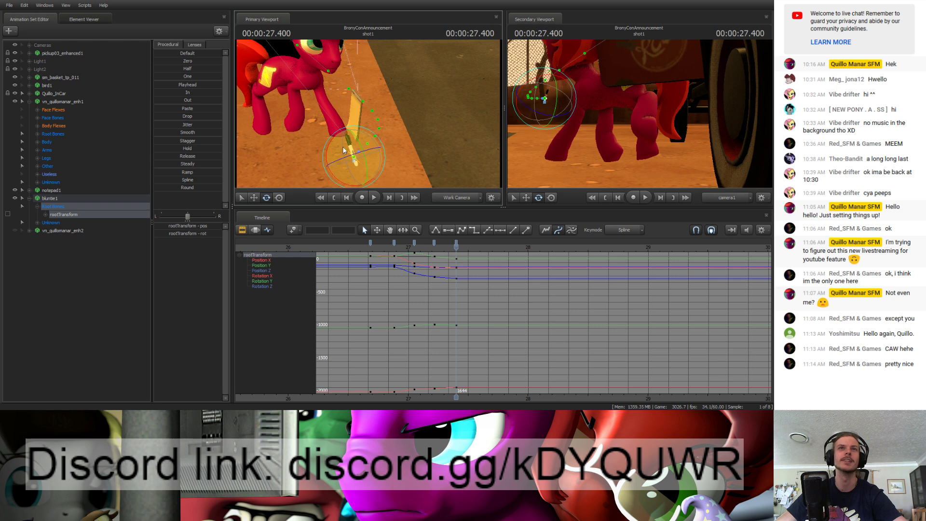
Step: Key the pen at 27.600 s, shifted and turned toward the pony's front hoof, and adjust its position at 27.833 s
{"action": "left_click_drag", "start_coordinate": [384, 248], "coordinate": [480, 253]}
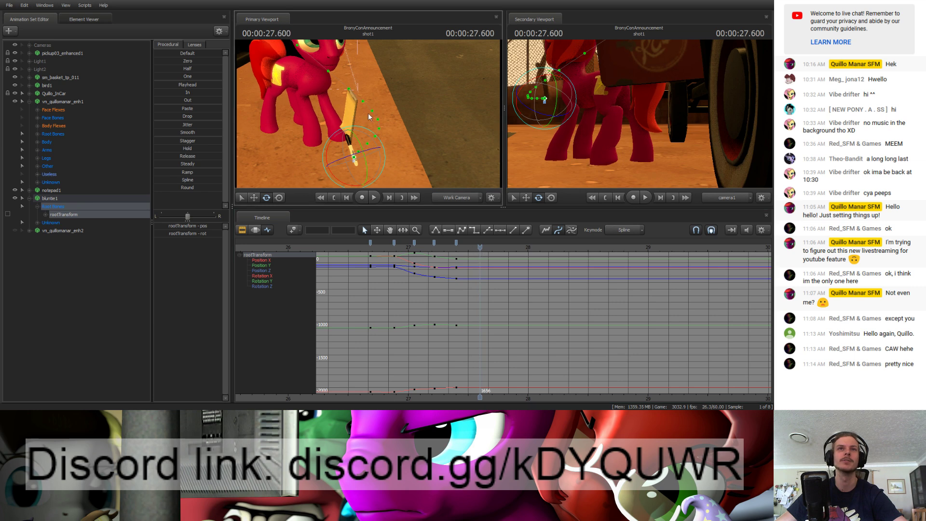
{"action": "left_click_drag", "start_coordinate": [359, 144], "coordinate": [347, 176]}
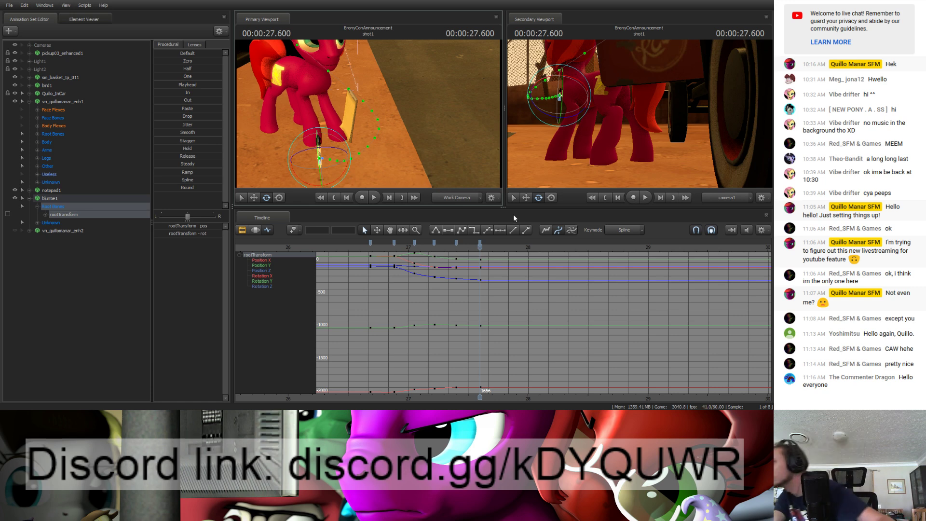
{"action": "left_click_drag", "start_coordinate": [480, 247], "coordinate": [509, 254]}
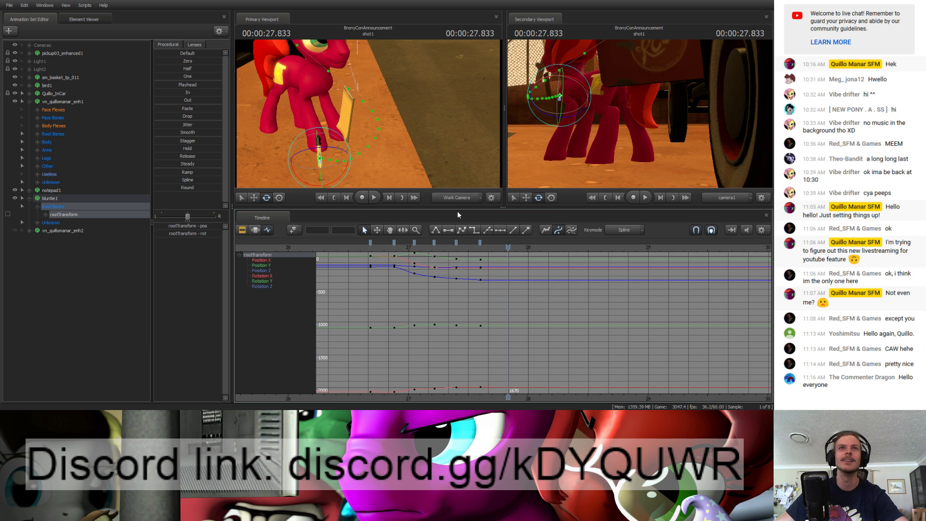
{"action": "key", "text": "w"}
{"action": "left_click_drag", "start_coordinate": [333, 167], "coordinate": [373, 165]}
{"action": "key", "text": "Up"}
{"action": "key", "text": "Up"}
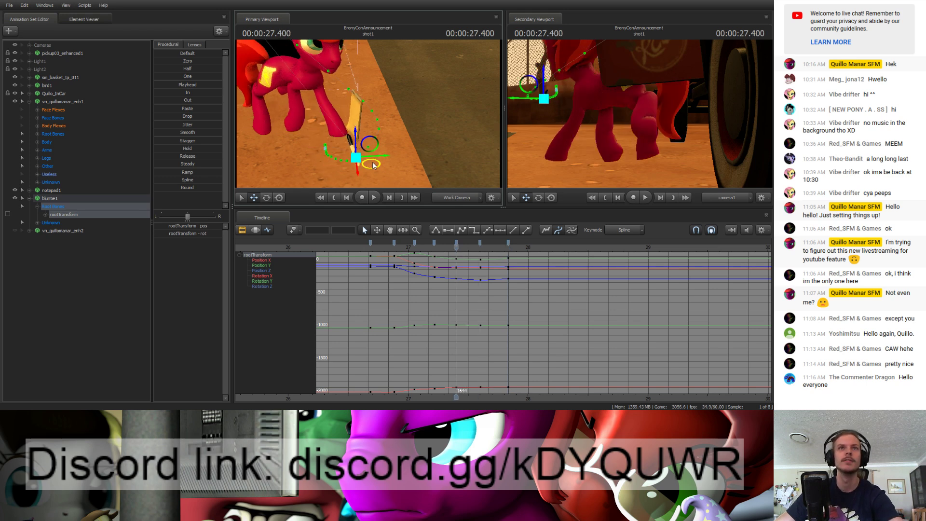
Step: At 28.000 s, move the pen away from the pony's hoof toward the notepad and adjust its rotation
{"action": "left_click_drag", "start_coordinate": [456, 248], "coordinate": [528, 247]}
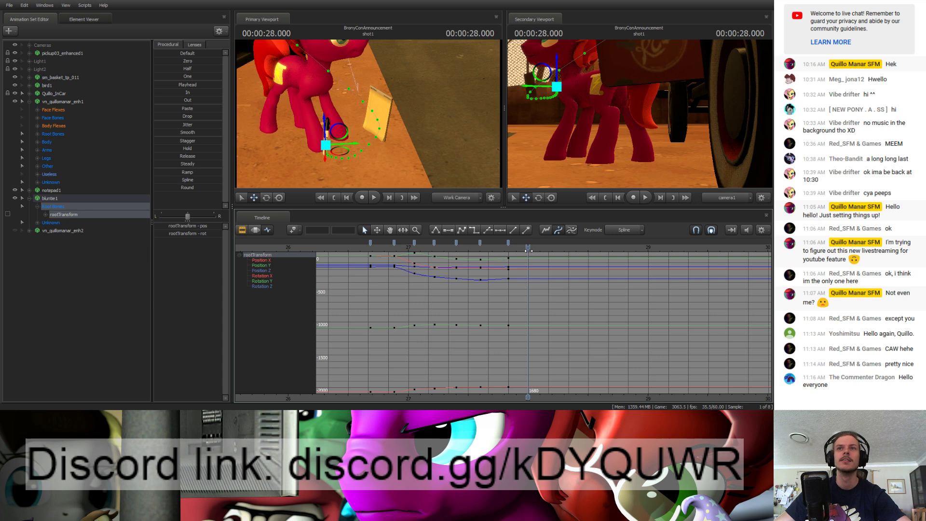
{"action": "left_click_drag", "start_coordinate": [341, 150], "coordinate": [406, 149]}
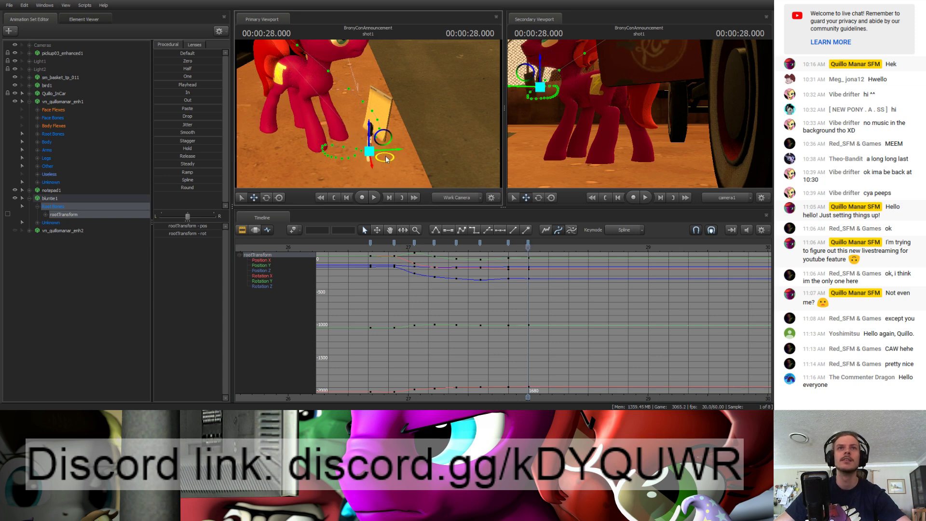
{"action": "key", "text": "e"}
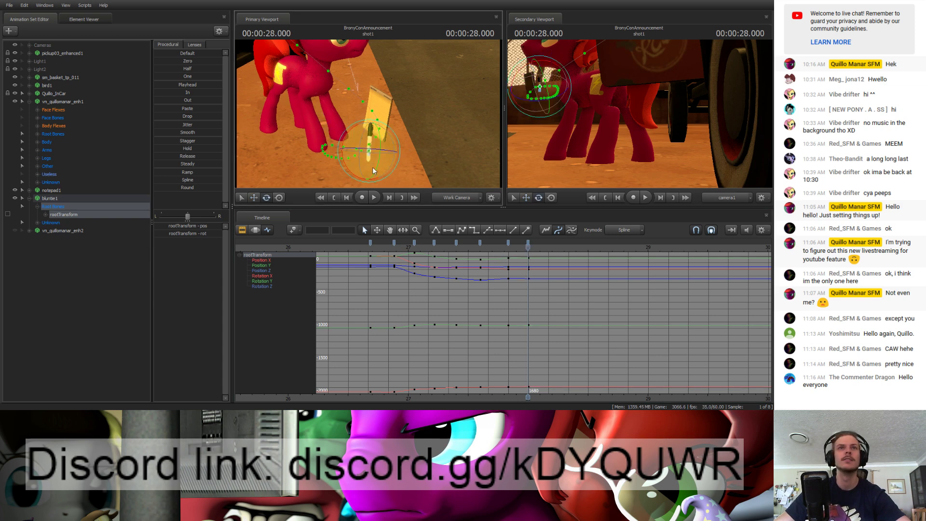
{"action": "left_click_drag", "start_coordinate": [373, 167], "coordinate": [392, 153]}
{"action": "key", "text": "w"}
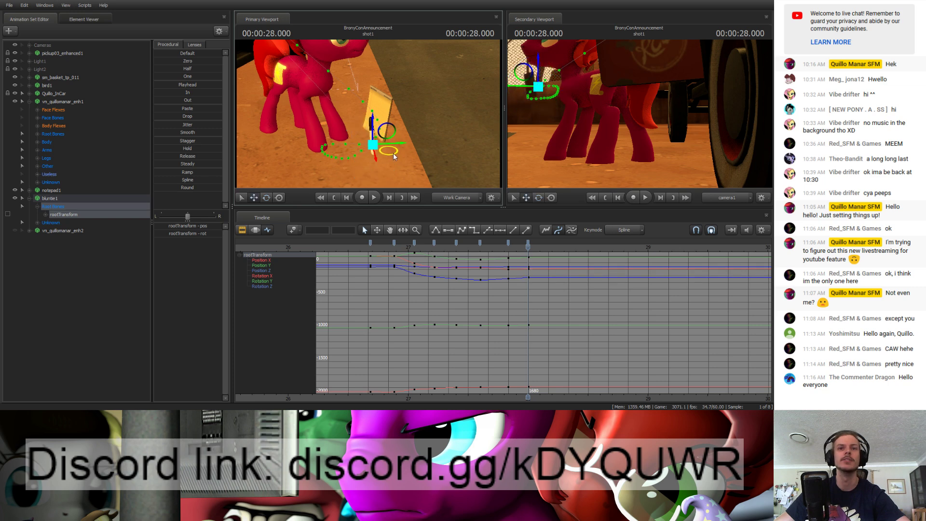
Step: Key the pen at 28.300 s, moved slightly farther from the pony, in front of the notepad's lower edge
{"action": "left_click_drag", "start_coordinate": [503, 251], "coordinate": [565, 254]}
{"action": "left_click_drag", "start_coordinate": [373, 144], "coordinate": [411, 157]}
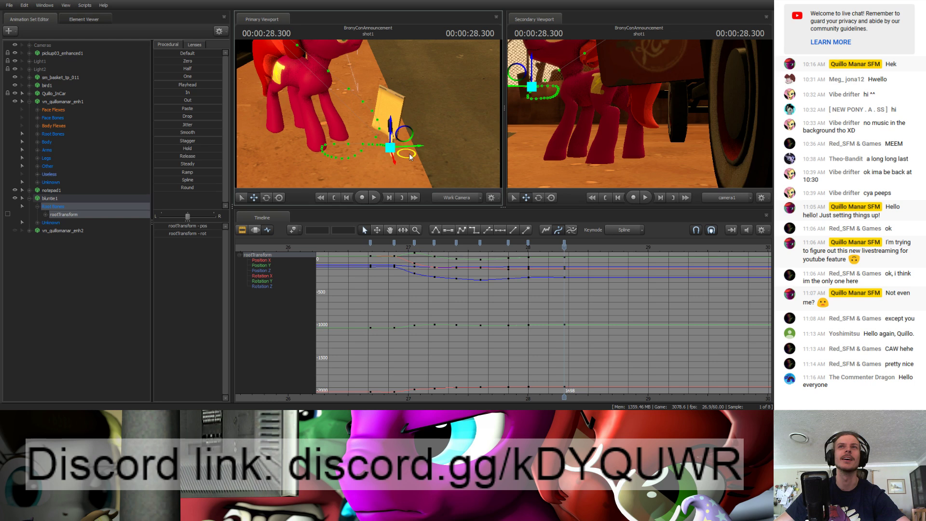
{"action": "key", "text": "e"}
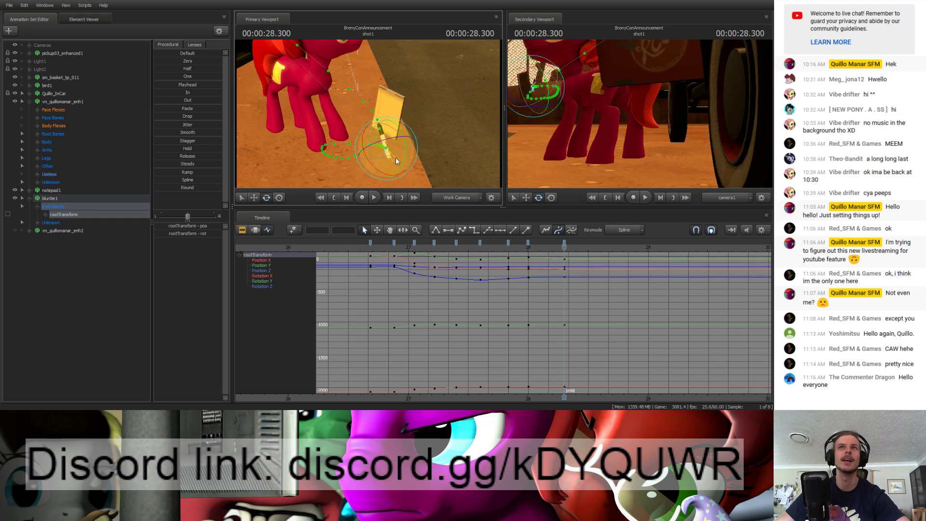
Step: Add a key for the pen at 29.000 s and tilt the pen slightly at 29.466 s
{"action": "left_click_drag", "start_coordinate": [509, 249], "coordinate": [707, 247]}
{"action": "key", "text": "m"}
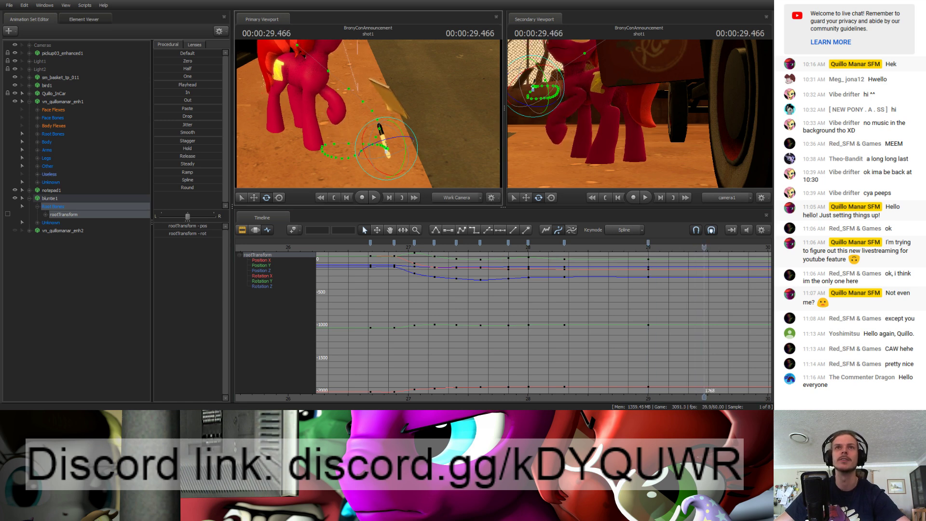
{"action": "key", "text": "w"}
{"action": "key", "text": "e"}
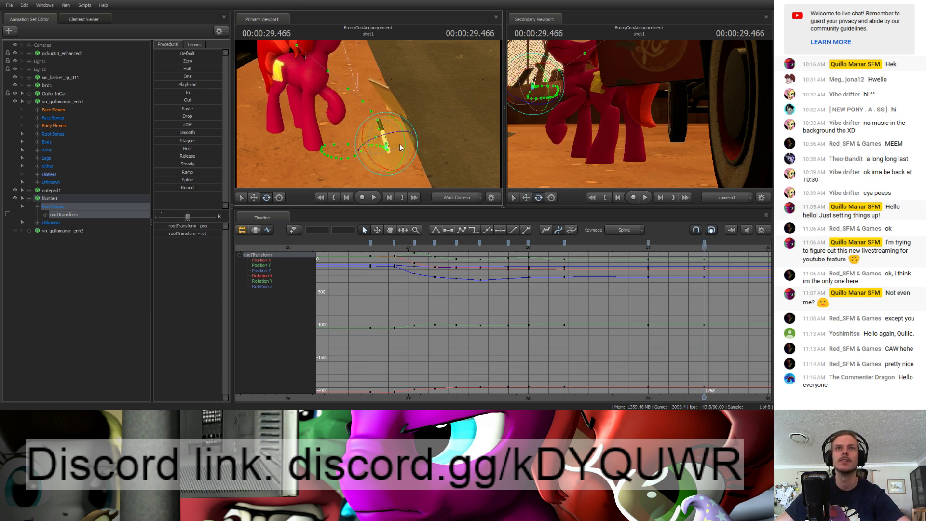
{"action": "left_click_drag", "start_coordinate": [400, 144], "coordinate": [404, 143]}
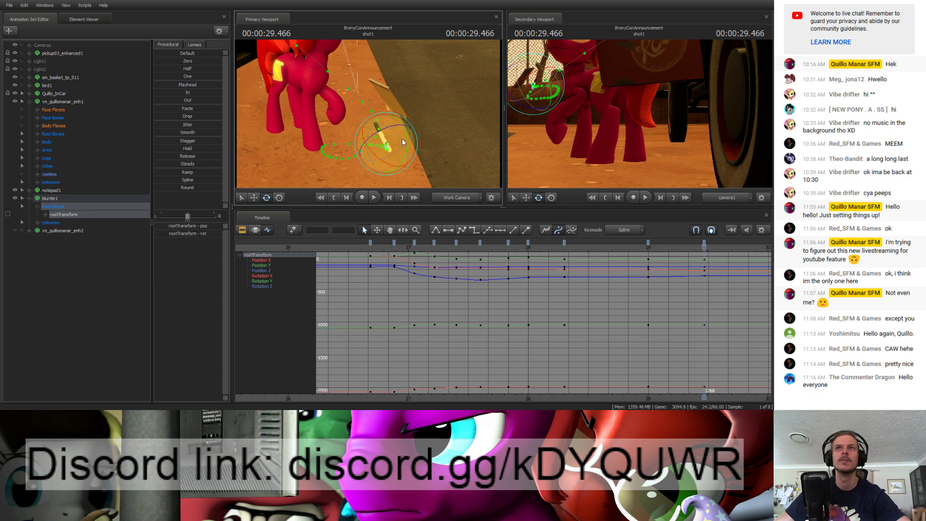
Step: Fine-tune the pen's position at 29.466 s, checking it from a closer view beside the notepad
{"action": "key", "text": "w"}
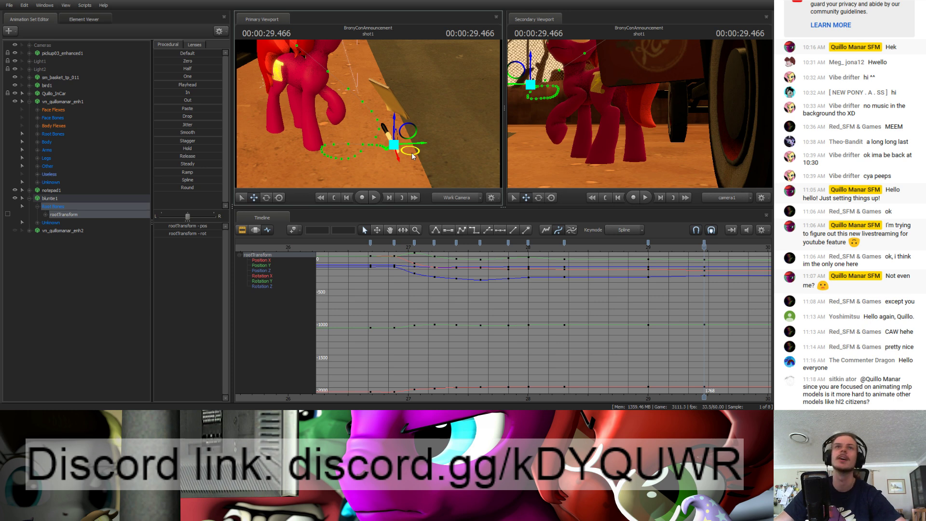
{"action": "mouse_move", "coordinate": [421, 135]}
{"action": "left_mouse_down"}
{"action": "mouse_move", "coordinate": [416, 157]}
{"action": "mouse_move", "coordinate": [422, 145]}
{"action": "left_mouse_up"}
{"action": "key", "text": "w"}
{"action": "key", "text": "s"}
{"action": "middle_click_drag", "start_coordinate": [673, 395], "coordinate": [465, 378]}
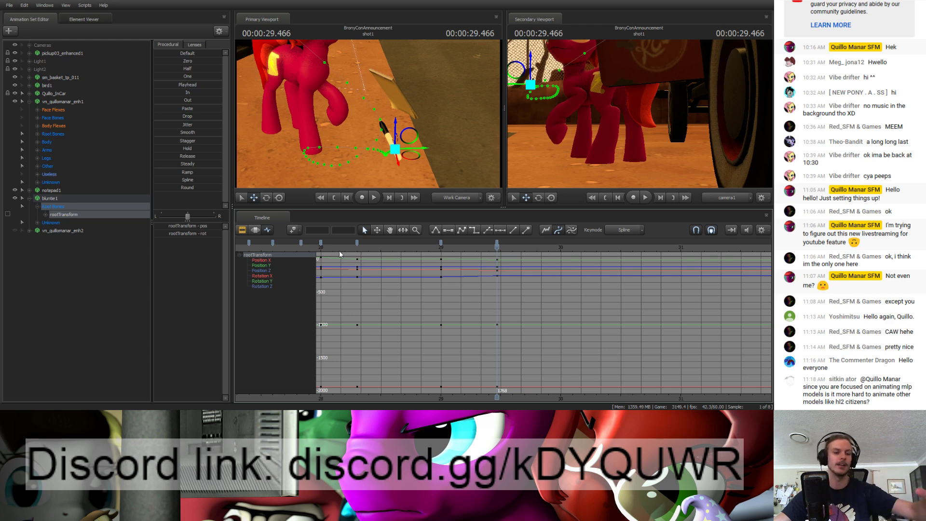
{"action": "mouse_move", "coordinate": [359, 145]}
{"action": "left_mouse_down"}
{"action": "mouse_move", "coordinate": [376, 140]}
{"action": "mouse_move", "coordinate": [362, 135]}
{"action": "mouse_move", "coordinate": [392, 138]}
{"action": "mouse_move", "coordinate": [371, 131]}
{"action": "left_mouse_up"}
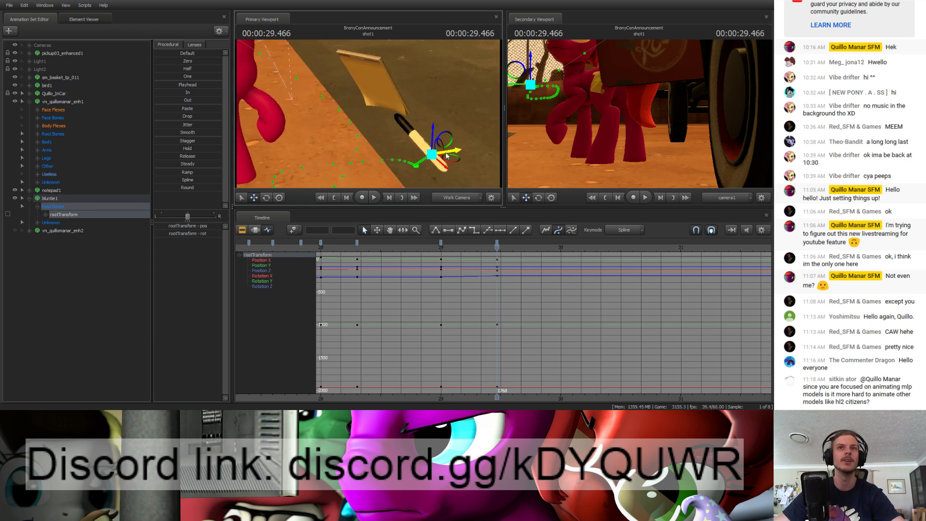
{"action": "left_click_drag", "start_coordinate": [449, 162], "coordinate": [432, 160]}
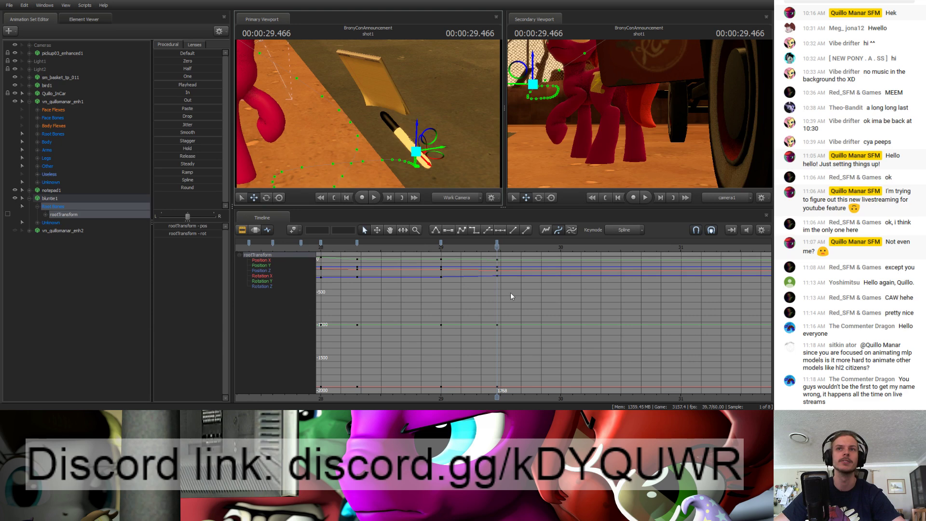
Step: Rotate the pen at 29.800 s so it lies at a flatter angle below the notepad
{"action": "left_click_drag", "start_coordinate": [434, 250], "coordinate": [537, 251]}
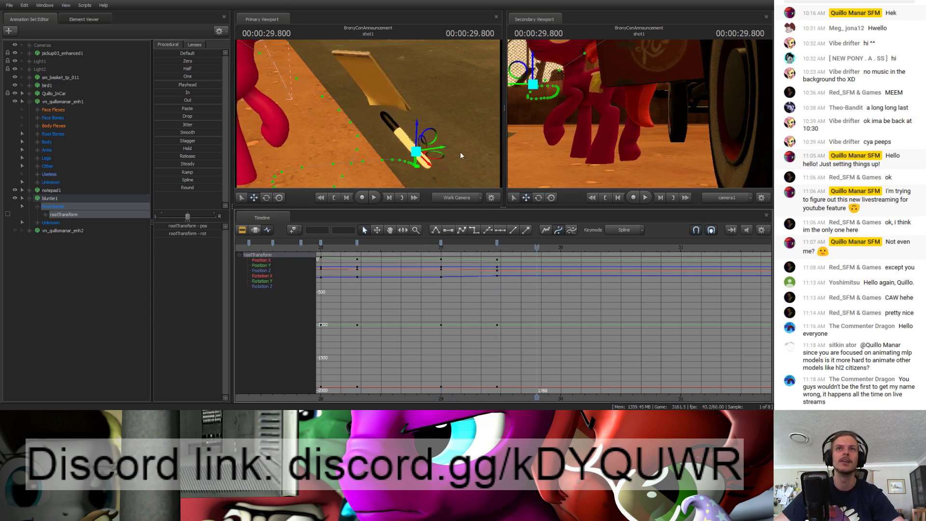
{"action": "key", "text": "e"}
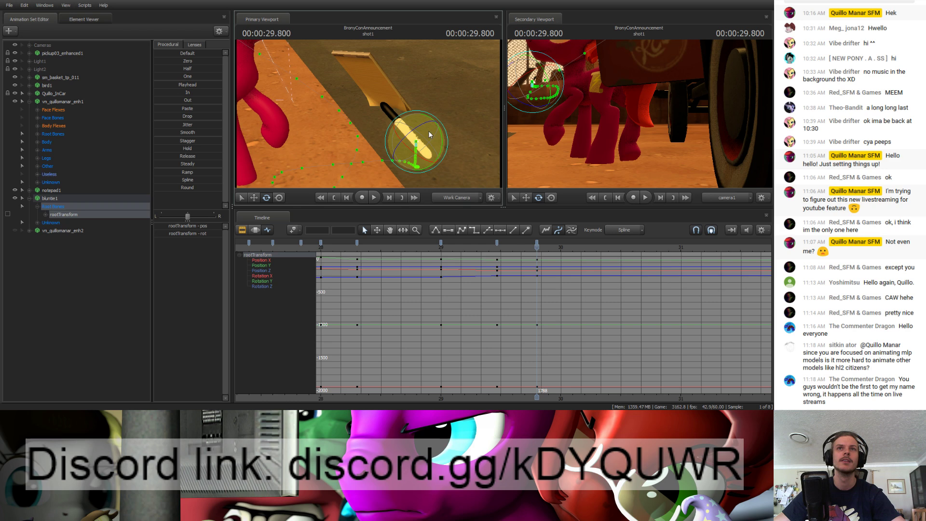
{"action": "left_click_drag", "start_coordinate": [430, 134], "coordinate": [457, 154]}
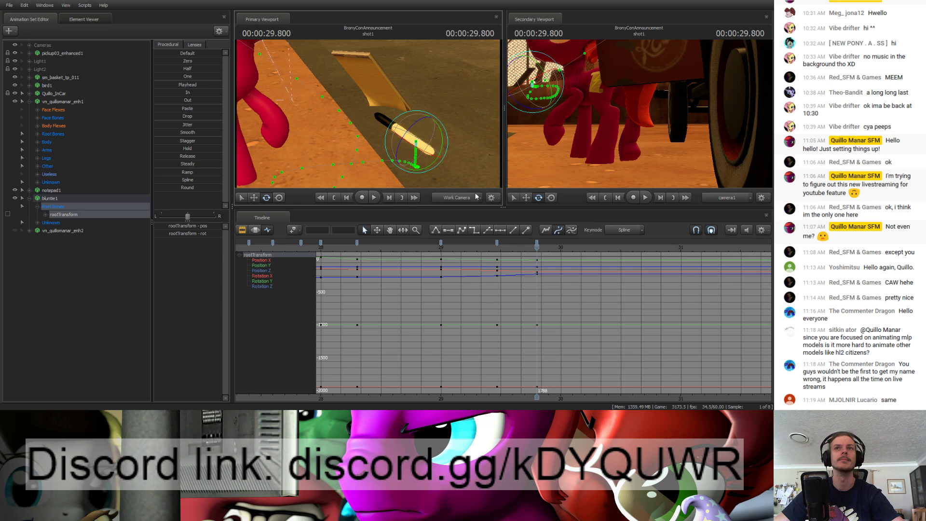
{"action": "left_click", "coordinate": [487, 246]}
{"action": "left_click_drag", "start_coordinate": [487, 246], "coordinate": [539, 246]}
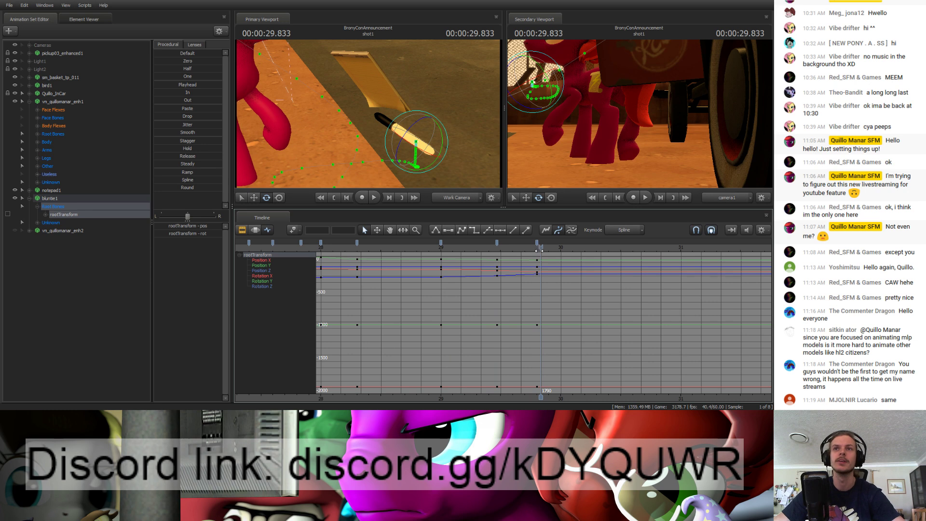
Step: Key the pen at 30.200 s, moved away from the pony's hooves beyond the notepad
{"action": "left_click", "coordinate": [537, 243]}
{"action": "left_click_drag", "start_coordinate": [539, 250], "coordinate": [584, 248]}
{"action": "left_click", "coordinate": [530, 245]}
{"action": "left_click", "coordinate": [587, 276]}
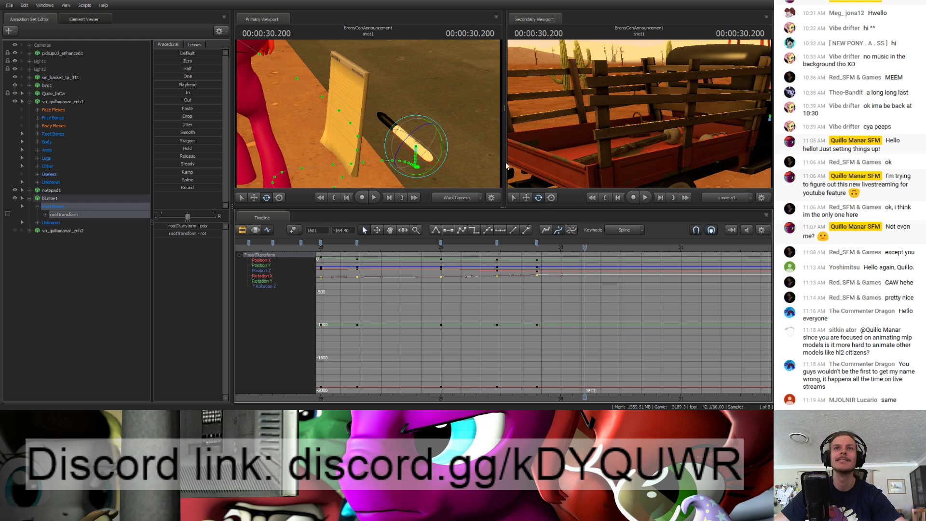
{"action": "key", "text": "w"}
{"action": "left_click_drag", "start_coordinate": [437, 156], "coordinate": [369, 113]}
Step: Compare the pen's keyed poses between 29.000 s and 30.200 s, and adjust its rotation at 30.200 s
{"action": "key", "text": "Up"}
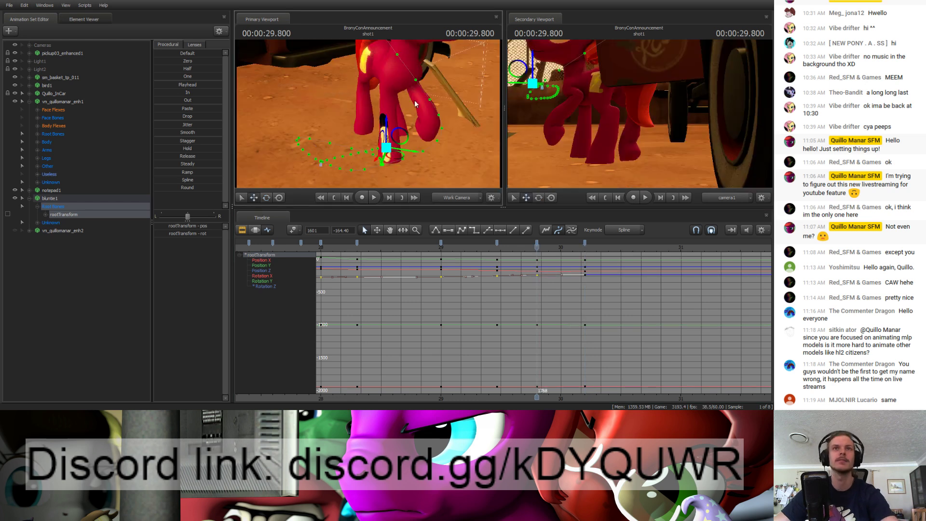
{"action": "key", "text": "Up"}
{"action": "key", "text": "Up"}
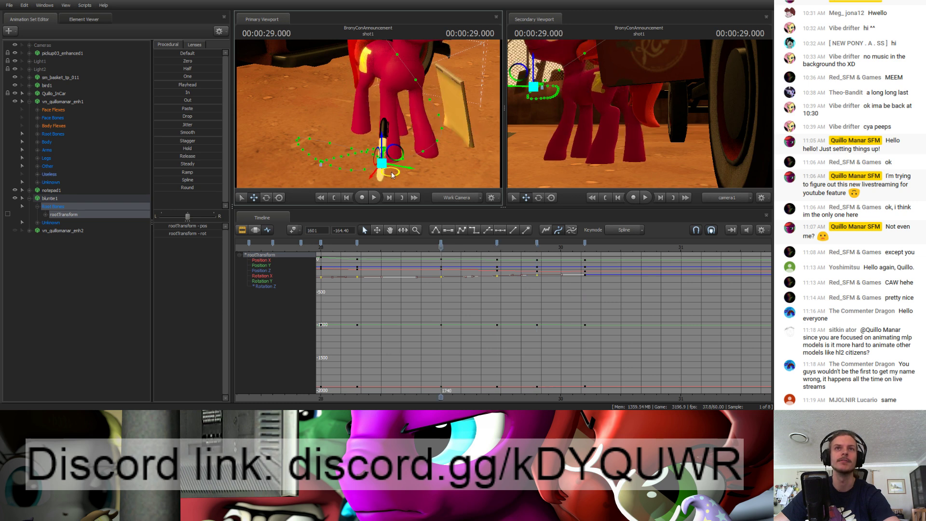
{"action": "key", "text": "Down"}
{"action": "key", "text": "Down"}
{"action": "key", "text": "Down"}
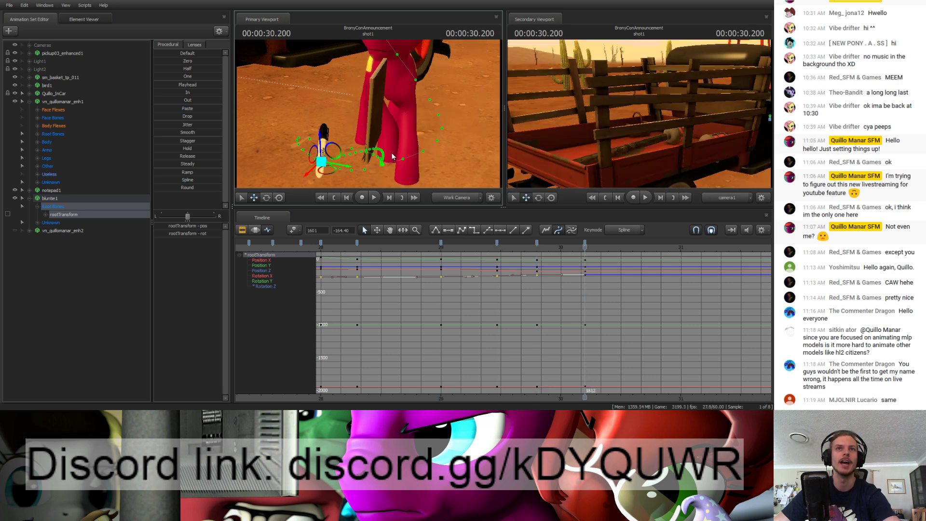
{"action": "key", "text": "e"}
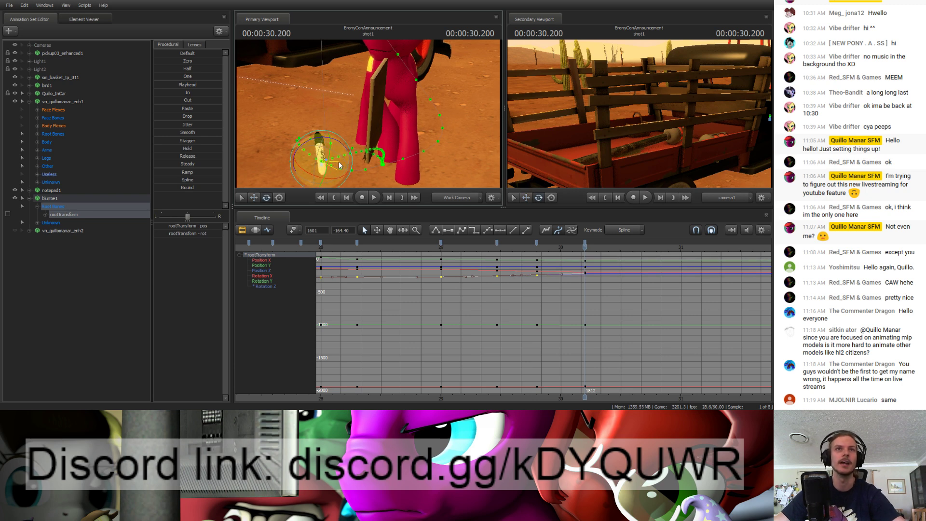
{"action": "left_click_drag", "start_coordinate": [323, 161], "coordinate": [308, 171]}
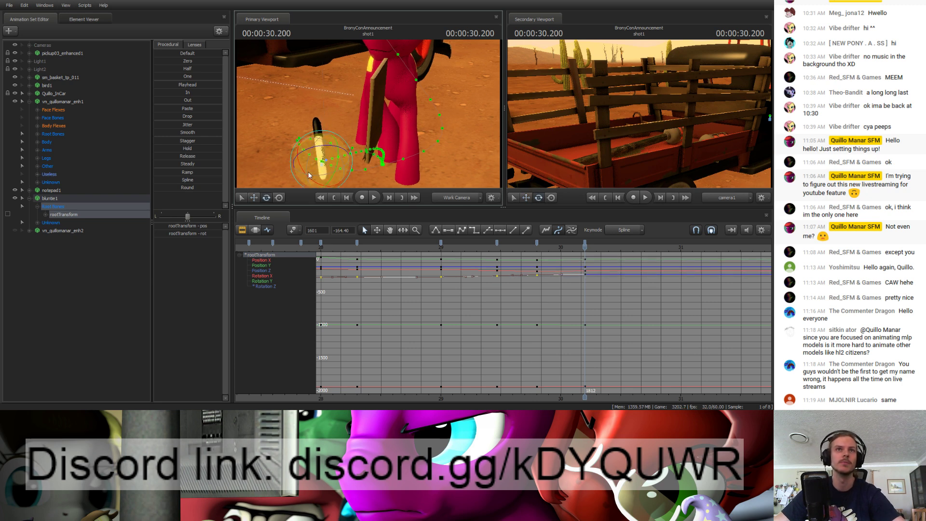
Step: Review the pen's full set of keyframes in the Graph Editor and play back its motion
{"action": "left_click_drag", "start_coordinate": [420, 246], "coordinate": [537, 254]}
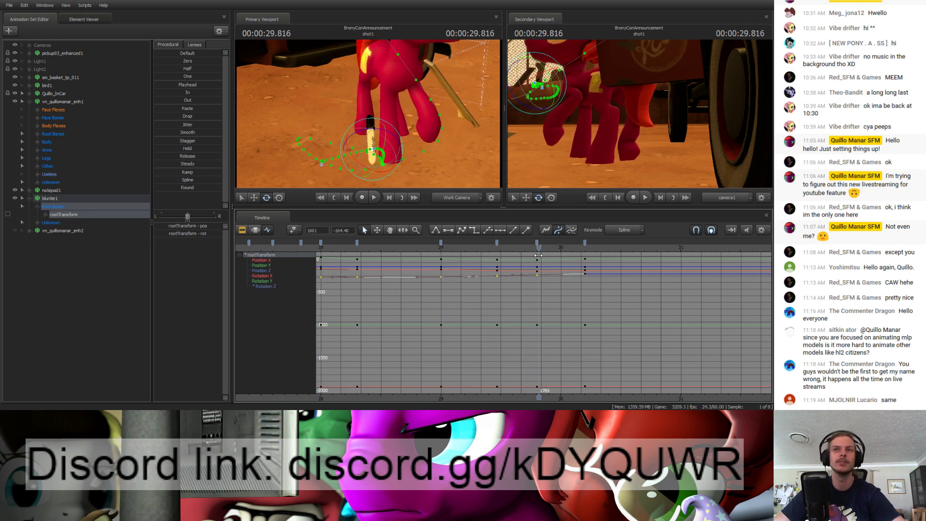
{"action": "scroll", "coordinate": [500, 311], "scroll_direction": "down", "scroll_amount": 2}
{"action": "scroll", "coordinate": [498, 307], "scroll_direction": "down", "scroll_amount": 3}
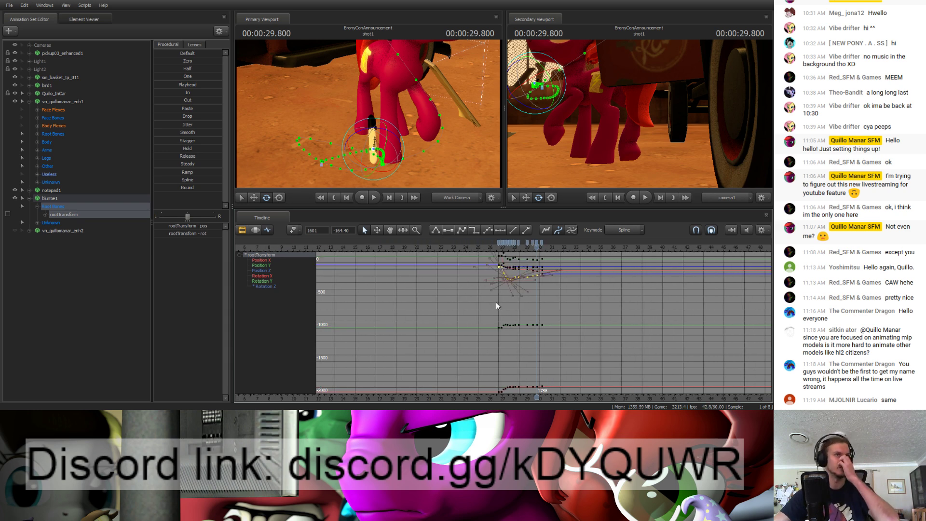
{"action": "scroll", "coordinate": [494, 298], "scroll_direction": "up", "scroll_amount": 5}
{"action": "scroll", "coordinate": [482, 366], "scroll_direction": "down", "scroll_amount": 3}
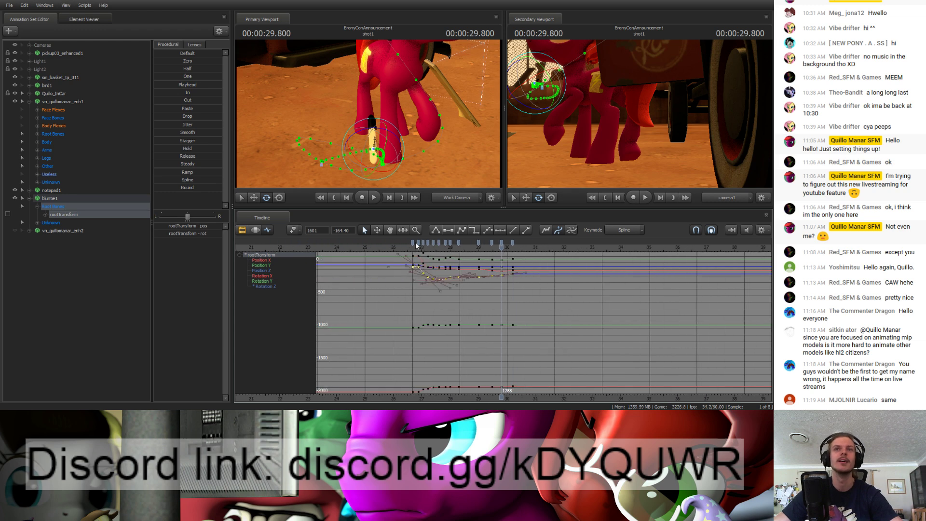
{"action": "key", "text": "space"}
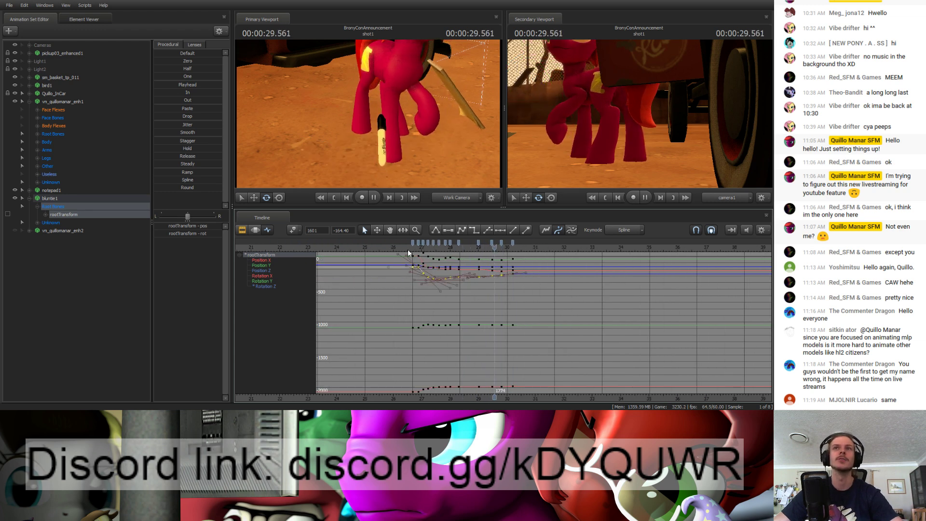
Step: Play back the pony's walk with the pen between about 27 s and 31 s in a close view
{"action": "key", "text": "space"}
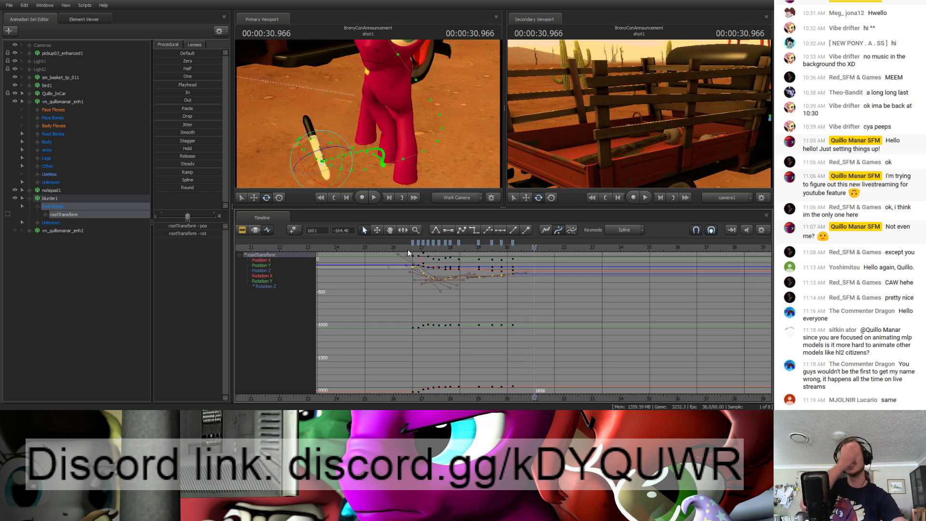
{"action": "key", "text": "space"}
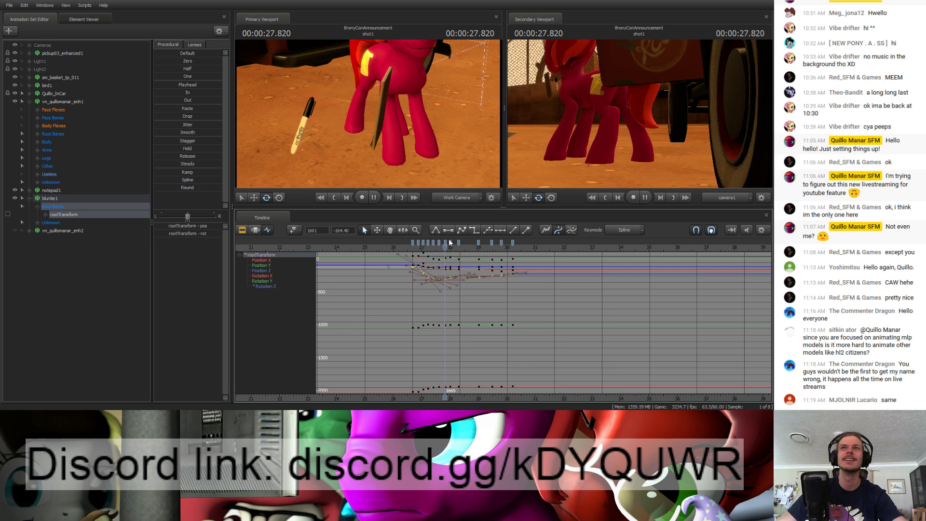
{"action": "key", "text": "space"}
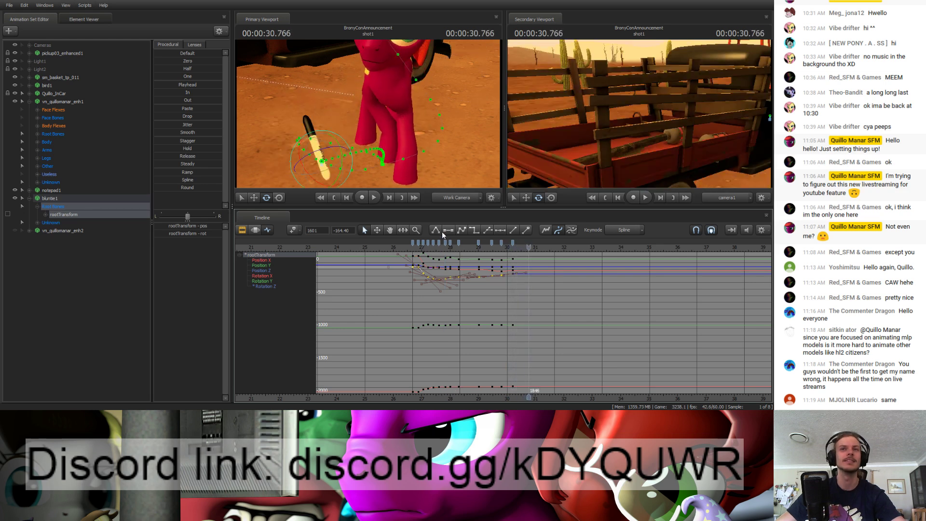
{"action": "left_click", "coordinate": [513, 249]}
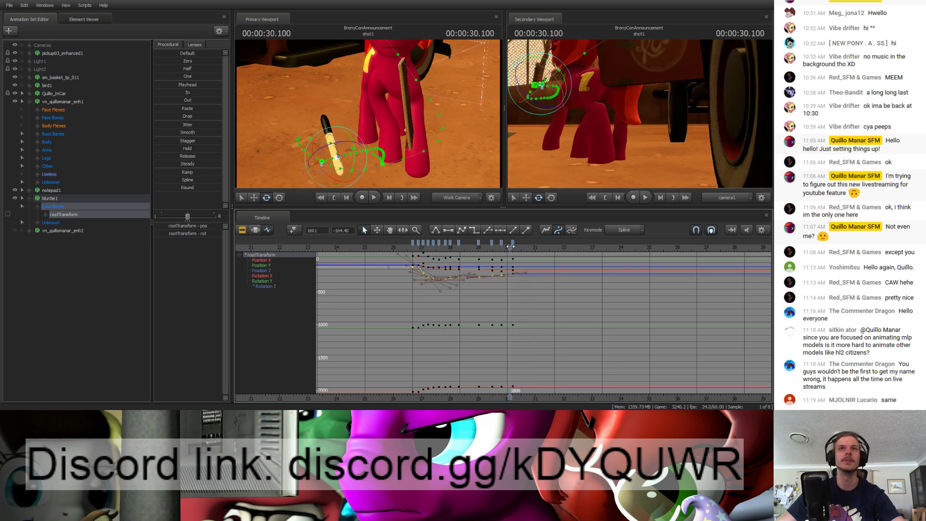
Step: Play back the pony's walk between about 27 s and 30 s from a wide view that includes the truck
{"action": "mouse_move", "coordinate": [454, 140]}
{"action": "left_mouse_down"}
{"action": "mouse_move", "coordinate": [449, 113]}
{"action": "mouse_move", "coordinate": [473, 118]}
{"action": "mouse_move", "coordinate": [458, 137]}
{"action": "left_mouse_up"}
{"action": "key", "text": "s"}
{"action": "key", "text": "w"}
{"action": "key", "text": "s"}
{"action": "key", "text": "w"}
{"action": "left_click_drag", "start_coordinate": [364, 115], "coordinate": [367, 101]}
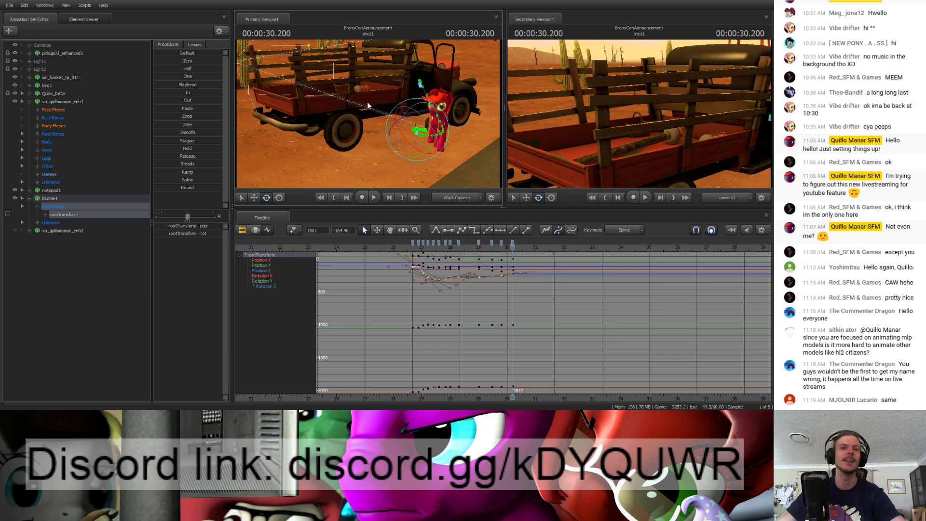
{"action": "left_click_drag", "start_coordinate": [411, 248], "coordinate": [388, 249]}
{"action": "key", "text": "space"}
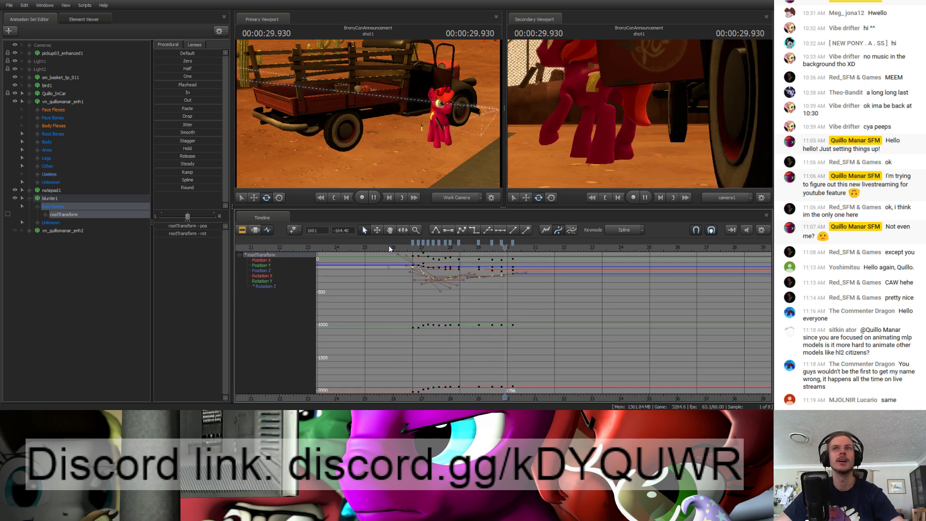
{"action": "left_click", "coordinate": [389, 248]}
{"action": "left_click", "coordinate": [412, 251]}
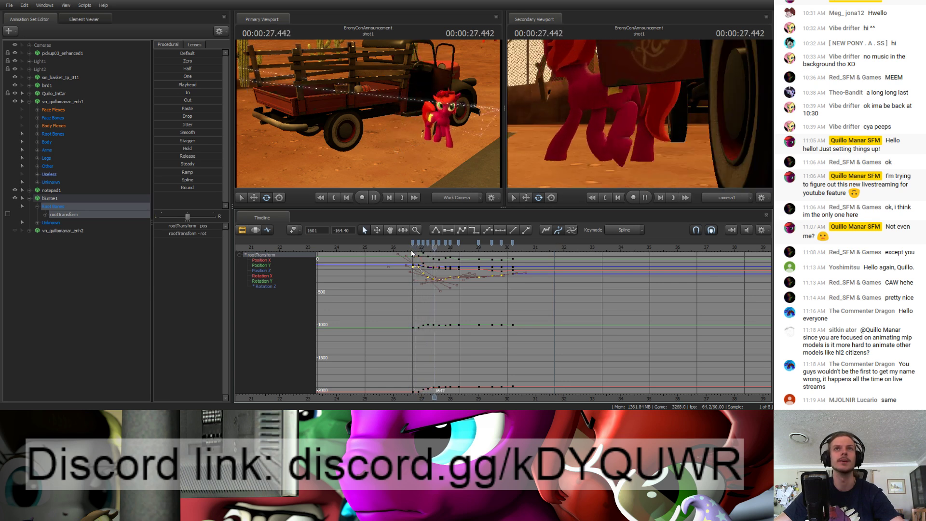
{"action": "key", "text": "space"}
Step: Inspect the pony's movement beside the truck from close up, scrubbing and playing between about 27 s and 30.6 s
{"action": "left_click_drag", "start_coordinate": [413, 248], "coordinate": [424, 248]}
{"action": "key", "text": "w"}
{"action": "left_click_drag", "start_coordinate": [468, 166], "coordinate": [490, 148]}
{"action": "key", "text": "s"}
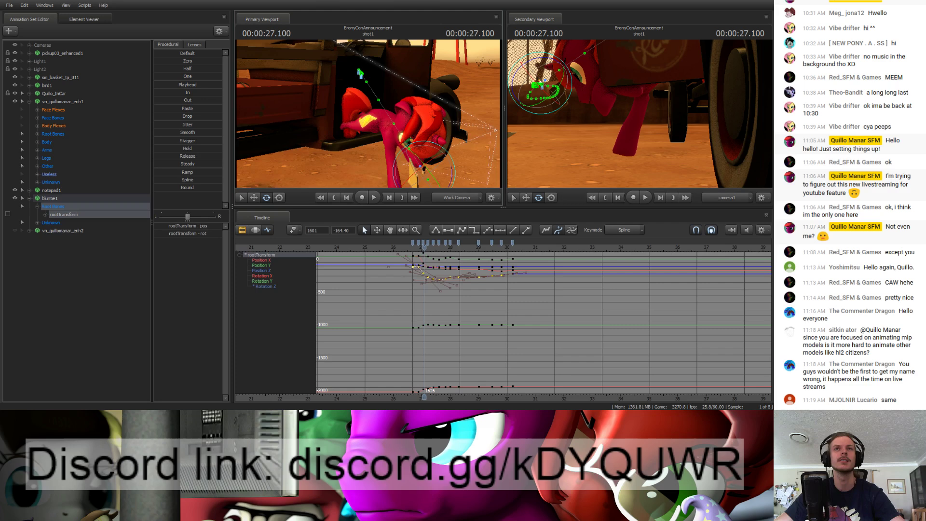
{"action": "key", "text": "w"}
{"action": "left_click_drag", "start_coordinate": [412, 247], "coordinate": [458, 233]}
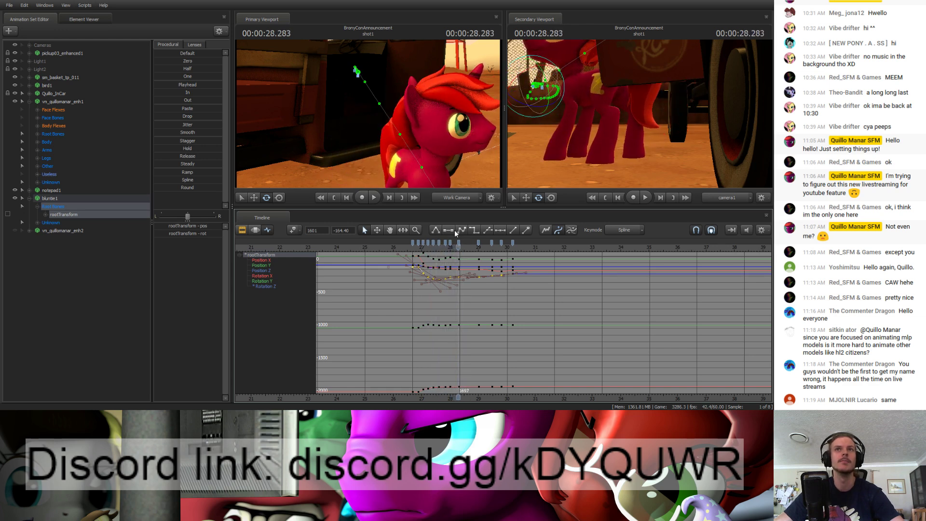
{"action": "left_click_drag", "start_coordinate": [415, 140], "coordinate": [393, 155]}
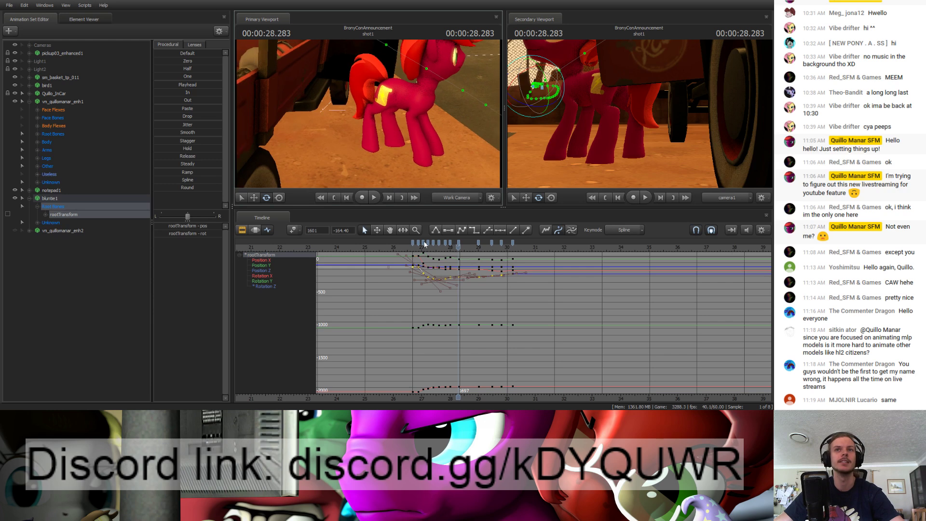
{"action": "left_click_drag", "start_coordinate": [457, 247], "coordinate": [514, 237]}
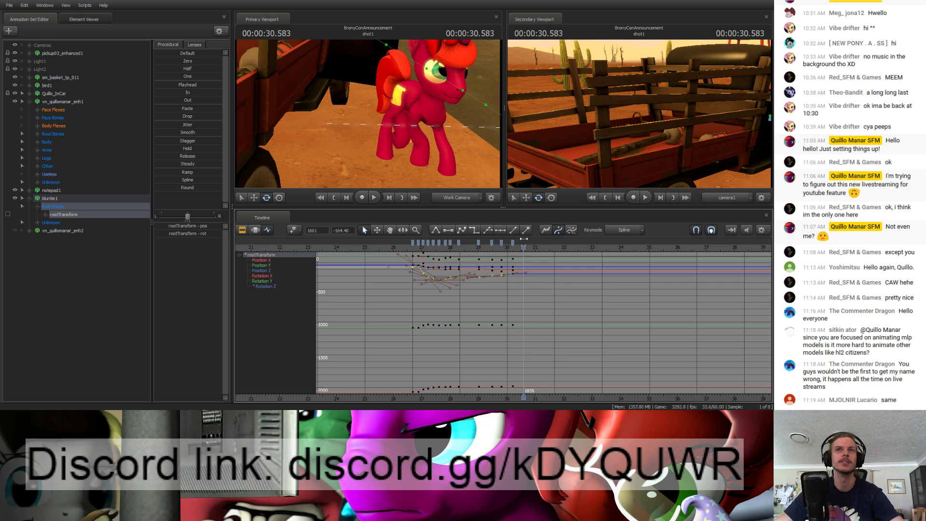
{"action": "key", "text": "space"}
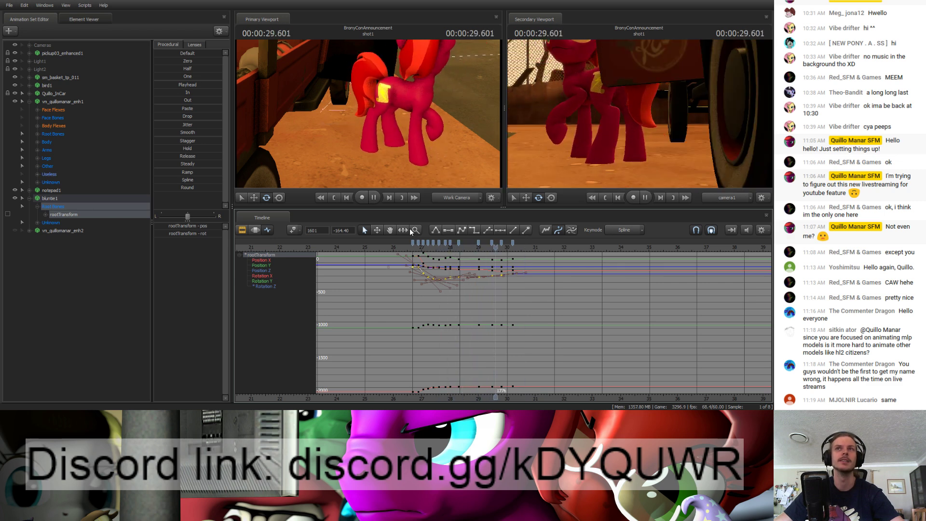
{"action": "key", "text": "space"}
{"action": "scroll", "coordinate": [522, 283], "scroll_direction": "up", "scroll_amount": 5}
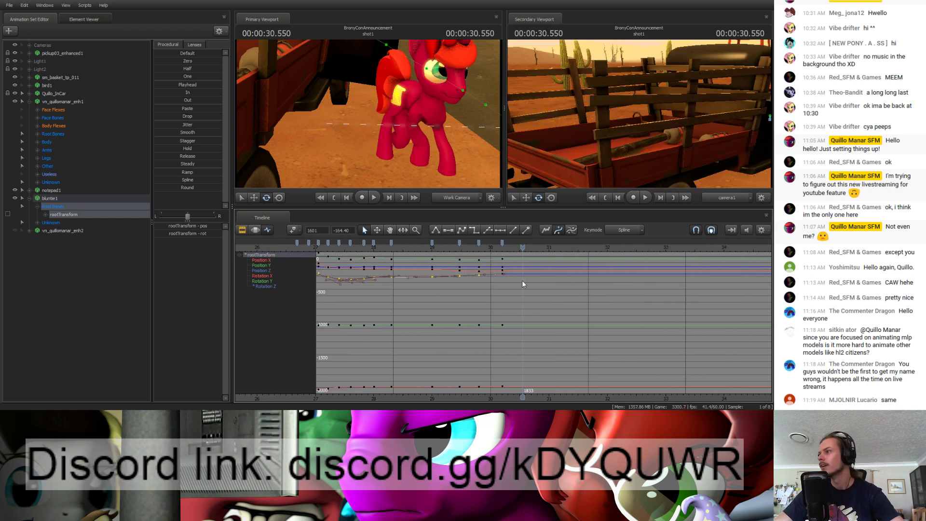
{"action": "scroll", "coordinate": [522, 283], "scroll_direction": "down", "scroll_amount": 5}
{"action": "key", "text": "s"}
{"action": "mouse_move", "coordinate": [386, 120]}
{"action": "left_mouse_down"}
{"action": "mouse_move", "coordinate": [439, 129]}
{"action": "mouse_move", "coordinate": [386, 112]}
{"action": "mouse_move", "coordinate": [366, 87]}
{"action": "mouse_move", "coordinate": [332, 91]}
{"action": "mouse_move", "coordinate": [386, 138]}
{"action": "mouse_move", "coordinate": [415, 142]}
{"action": "mouse_move", "coordinate": [370, 117]}
{"action": "left_mouse_up"}
{"action": "key", "text": "w"}
{"action": "key", "text": "s"}
{"action": "key", "text": "w"}
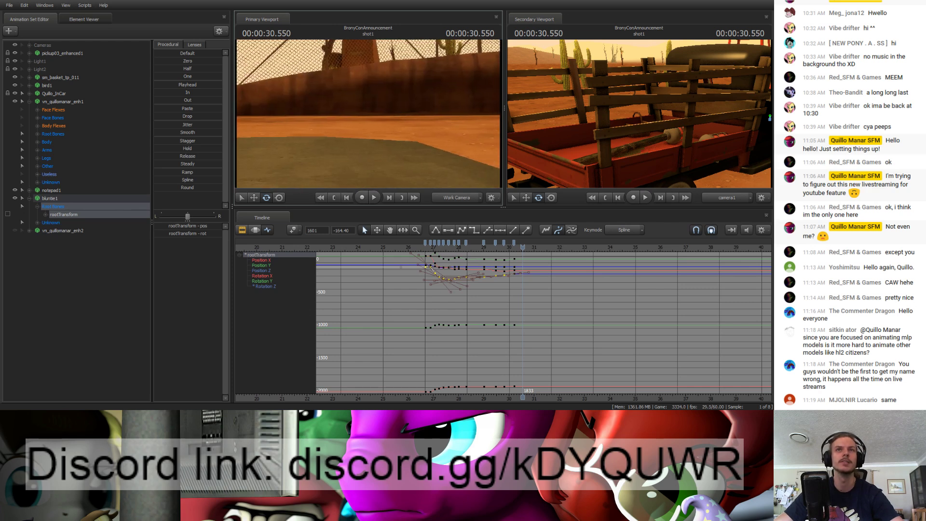
{"action": "left_click_drag", "start_coordinate": [370, 117], "coordinate": [371, 117]}
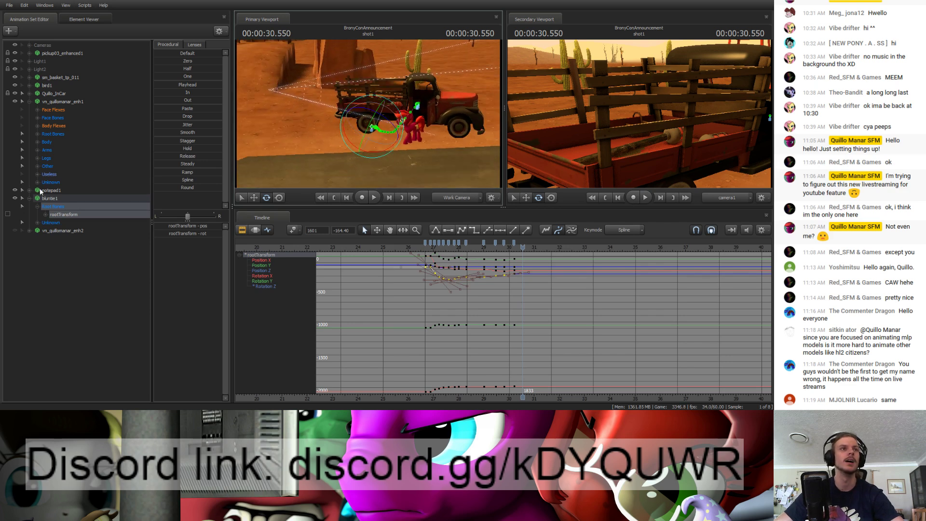
Step: Display the keyframes of the Quillo_InCar animation set and play back the truck drive up to about 27 s
{"action": "left_click", "coordinate": [29, 198]}
{"action": "left_click", "coordinate": [60, 206]}
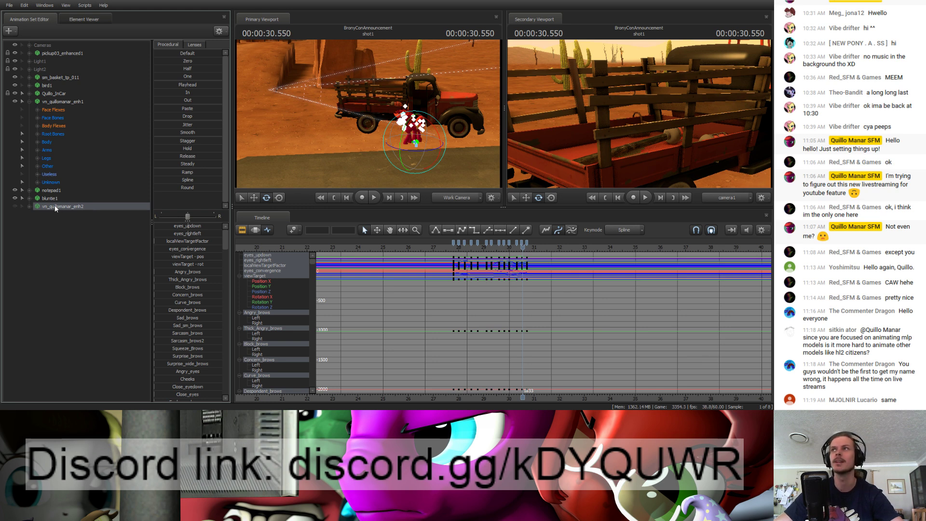
{"action": "left_click", "coordinate": [45, 96]}
{"action": "mouse_move", "coordinate": [381, 151]}
{"action": "left_mouse_down"}
{"action": "mouse_move", "coordinate": [357, 147]}
{"action": "mouse_move", "coordinate": [381, 151]}
{"action": "left_mouse_up"}
{"action": "scroll", "coordinate": [386, 355], "scroll_direction": "down", "scroll_amount": 6}
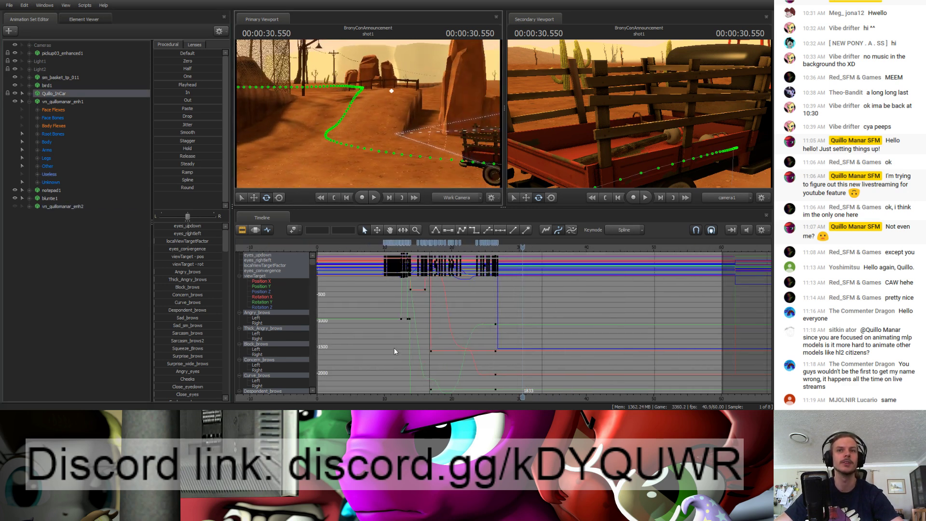
{"action": "scroll", "coordinate": [387, 339], "scroll_direction": "up", "scroll_amount": 2}
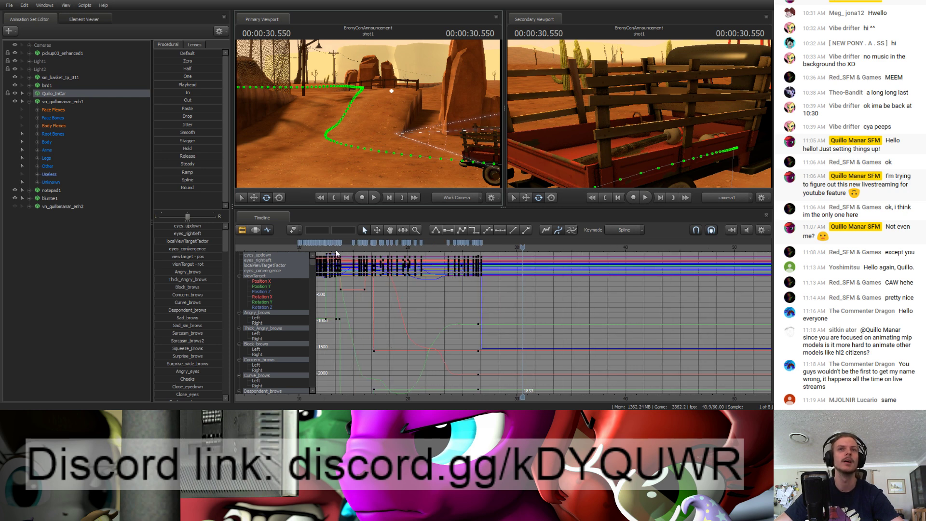
{"action": "left_click", "coordinate": [332, 249]}
{"action": "key", "text": "space"}
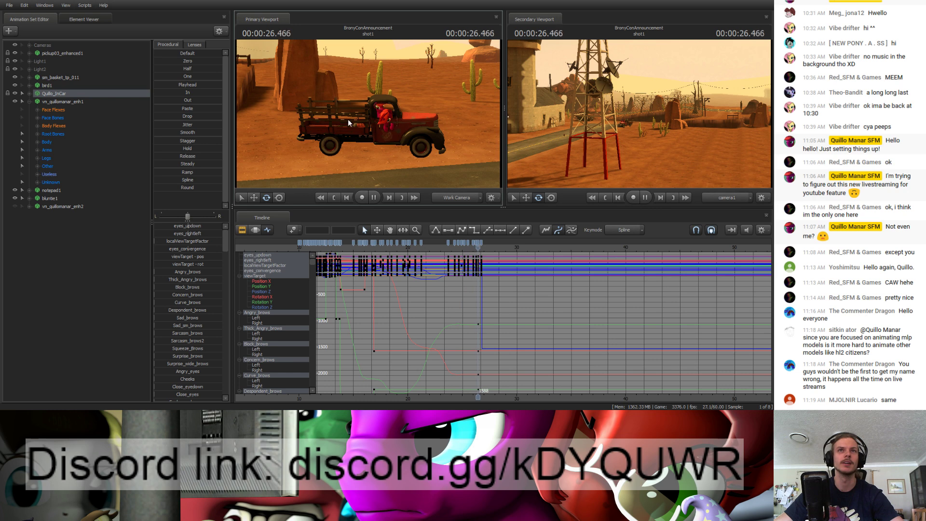
{"action": "key", "text": "space"}
Step: Select the viewTarget control under the Eyes face flexes of Quillo_InCar
{"action": "left_click", "coordinate": [29, 93]}
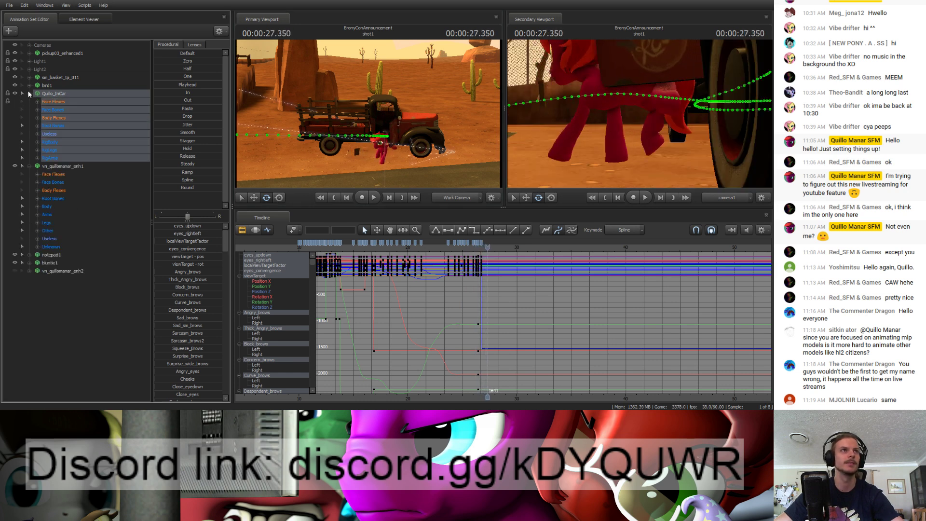
{"action": "left_click", "coordinate": [37, 101]}
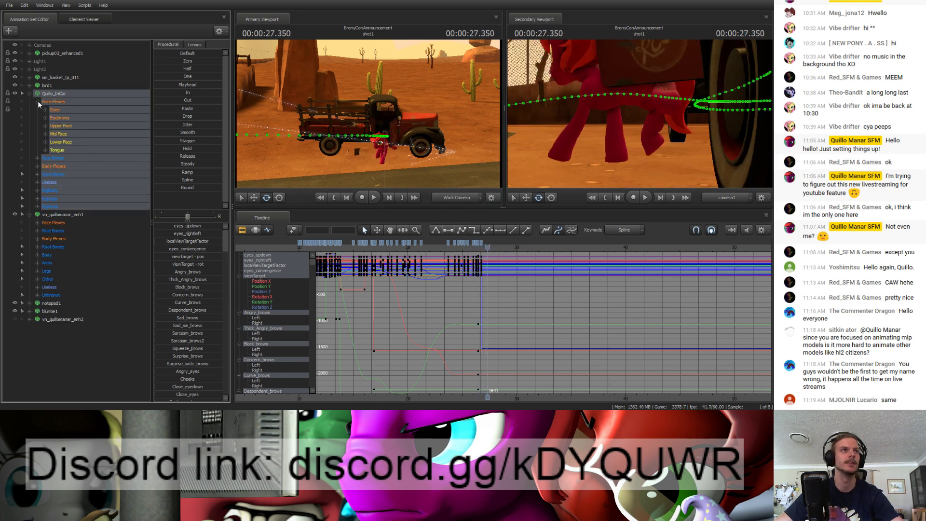
{"action": "left_click", "coordinate": [46, 110]}
{"action": "left_click", "coordinate": [69, 150]}
Step: Key the view target at about 19.67 s, and move it beside the near end of the road at 19.916 s
{"action": "mouse_move", "coordinate": [476, 243]}
{"action": "left_mouse_down"}
{"action": "mouse_move", "coordinate": [373, 249]}
{"action": "mouse_move", "coordinate": [393, 248]}
{"action": "left_mouse_up"}
{"action": "key", "text": "w"}
{"action": "left_click_drag", "start_coordinate": [369, 113], "coordinate": [400, 159]}
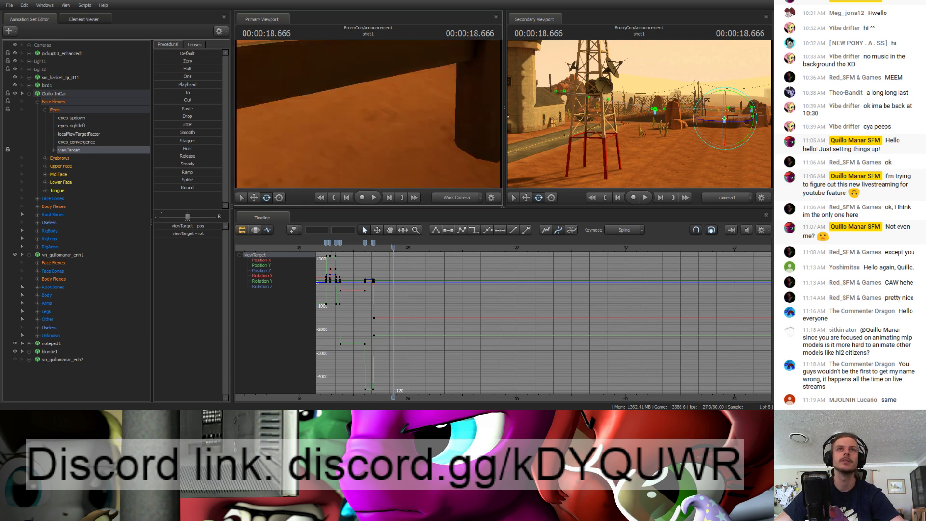
{"action": "left_click_drag", "start_coordinate": [393, 248], "coordinate": [407, 248]}
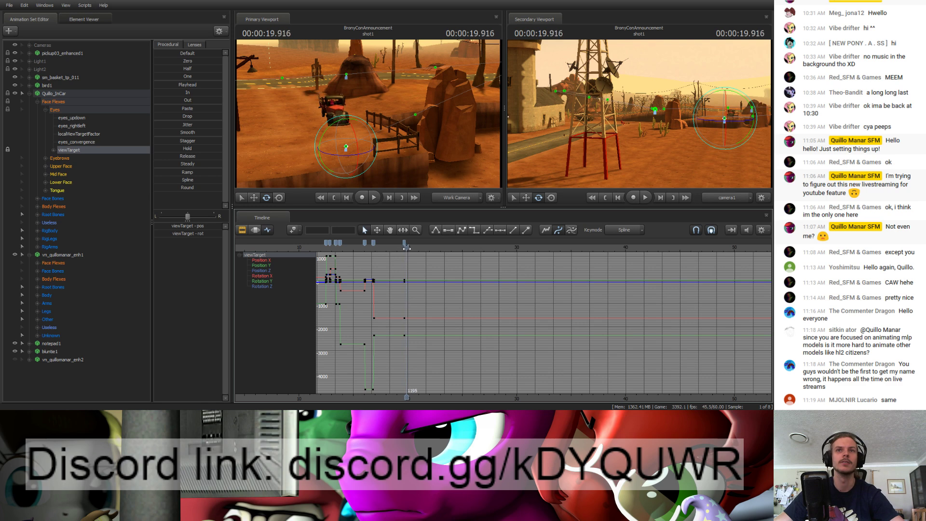
{"action": "key", "text": "s"}
{"action": "left_click_drag", "start_coordinate": [369, 114], "coordinate": [357, 100]}
{"action": "key", "text": "w"}
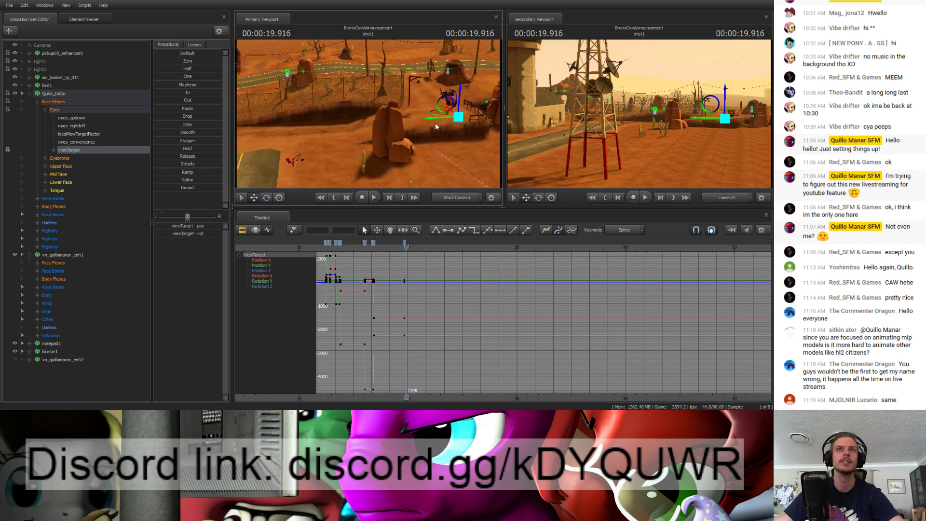
{"action": "left_click_drag", "start_coordinate": [457, 118], "coordinate": [306, 162]}
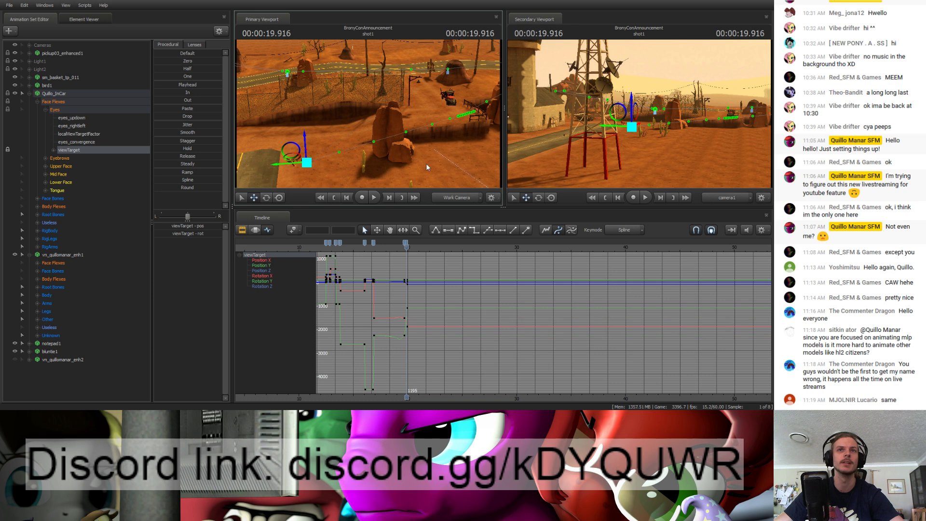
Step: Key the view target at about 22.03 s, and move it farther out past the road's near end at 22.100 s
{"action": "left_click_drag", "start_coordinate": [407, 247], "coordinate": [430, 239]}
{"action": "key", "text": "m"}
{"action": "left_click_drag", "start_coordinate": [369, 114], "coordinate": [362, 111]}
{"action": "key", "text": "Right"}
{"action": "key", "text": "Right"}
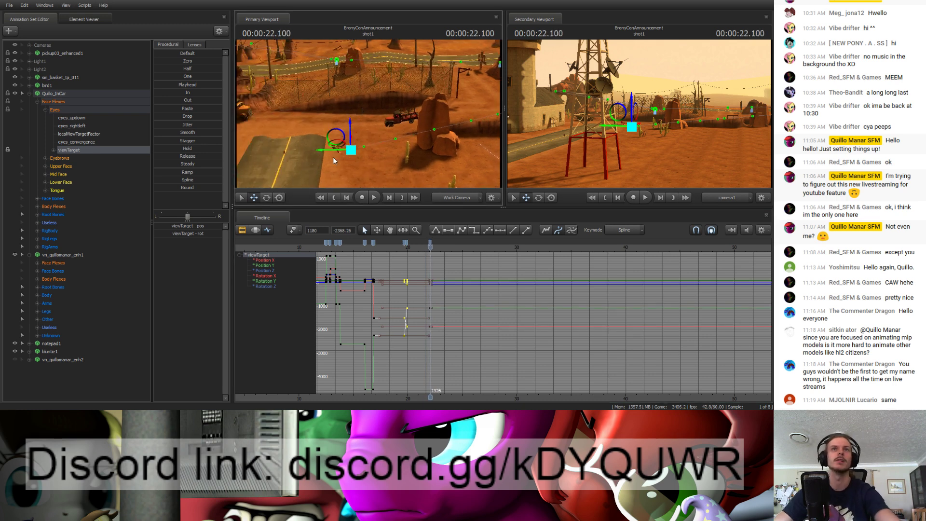
{"action": "left_click_drag", "start_coordinate": [338, 152], "coordinate": [226, 189]}
{"action": "left_click_drag", "start_coordinate": [368, 114], "coordinate": [410, 83]}
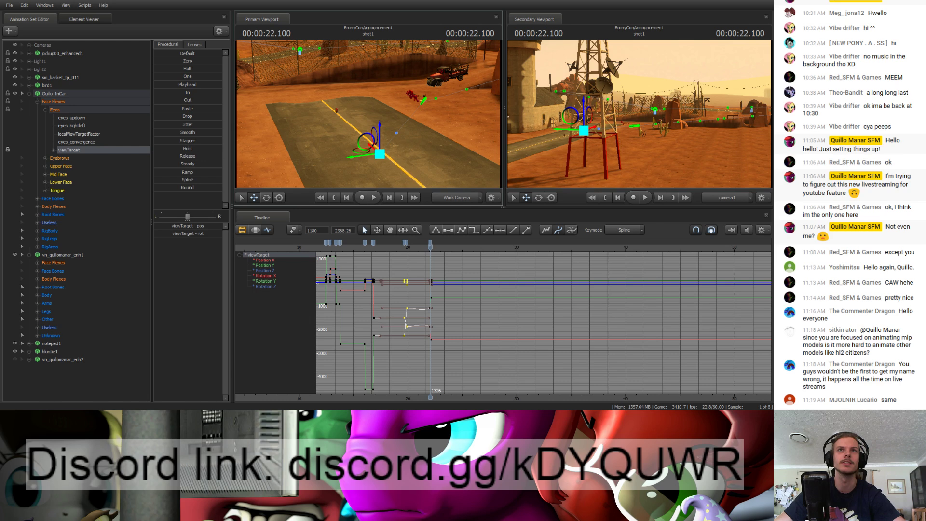
{"action": "left_click_drag", "start_coordinate": [379, 127], "coordinate": [338, 214]}
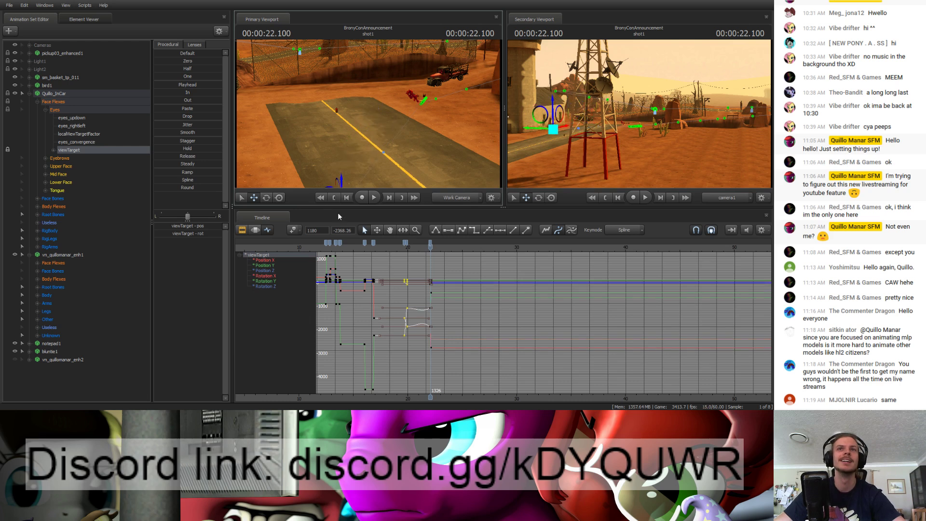
Step: Flatten the tangents of the view target's keys around 22.1 s
{"action": "scroll", "coordinate": [433, 245], "scroll_direction": "up", "scroll_amount": 3}
{"action": "left_click", "coordinate": [431, 245]}
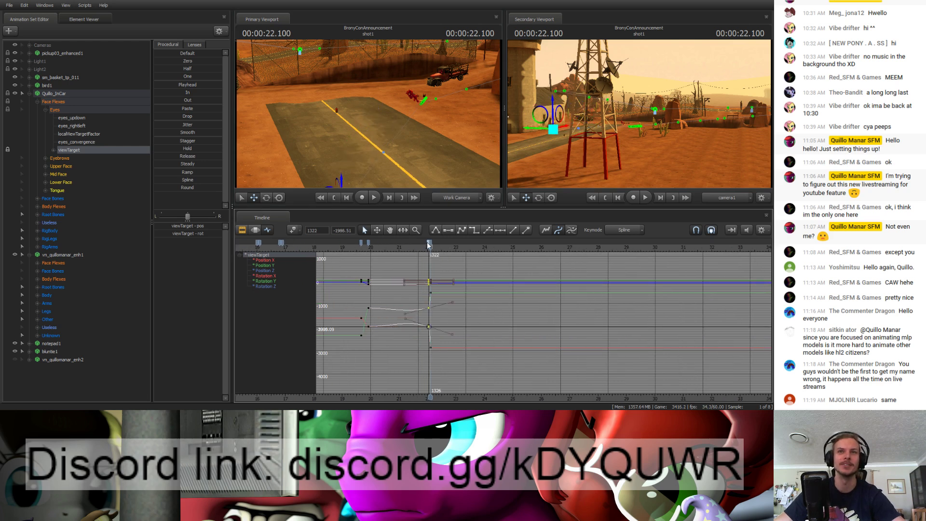
{"action": "mouse_move", "coordinate": [429, 245]}
{"action": "left_mouse_down"}
{"action": "mouse_move", "coordinate": [413, 246]}
{"action": "mouse_move", "coordinate": [434, 247]}
{"action": "left_mouse_up"}
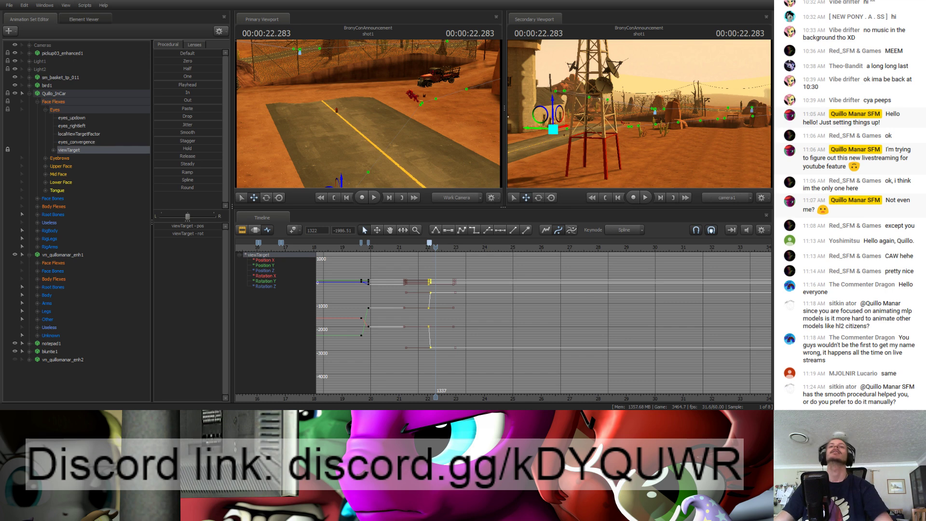
Step: Key the view target just before 24.350 s, move it onto the truck at 24.350 s, and flatten these keys' tangents
{"action": "key", "text": "space"}
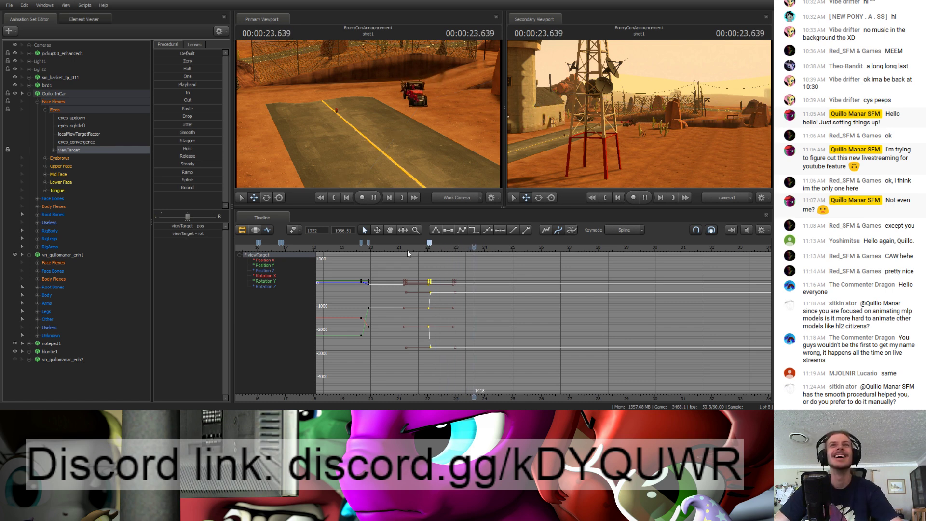
{"action": "key", "text": "space"}
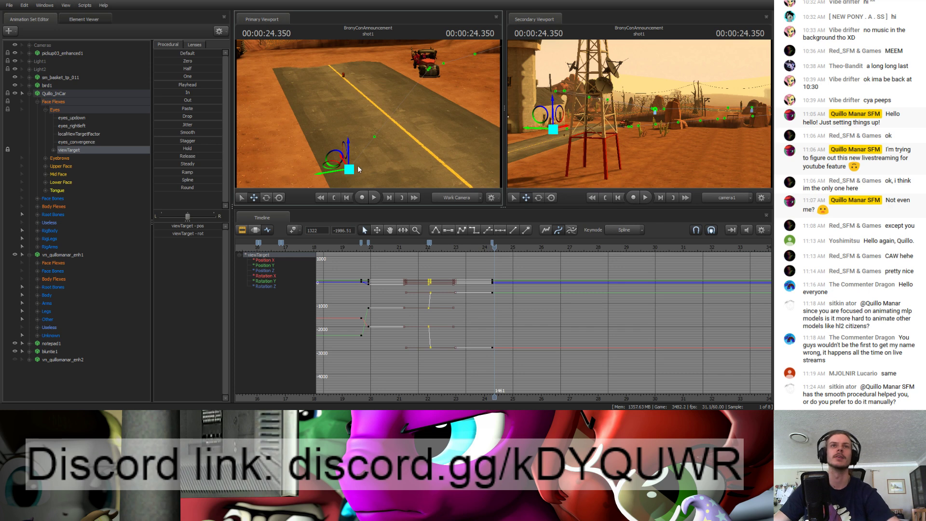
{"action": "left_click_drag", "start_coordinate": [349, 170], "coordinate": [426, 60]}
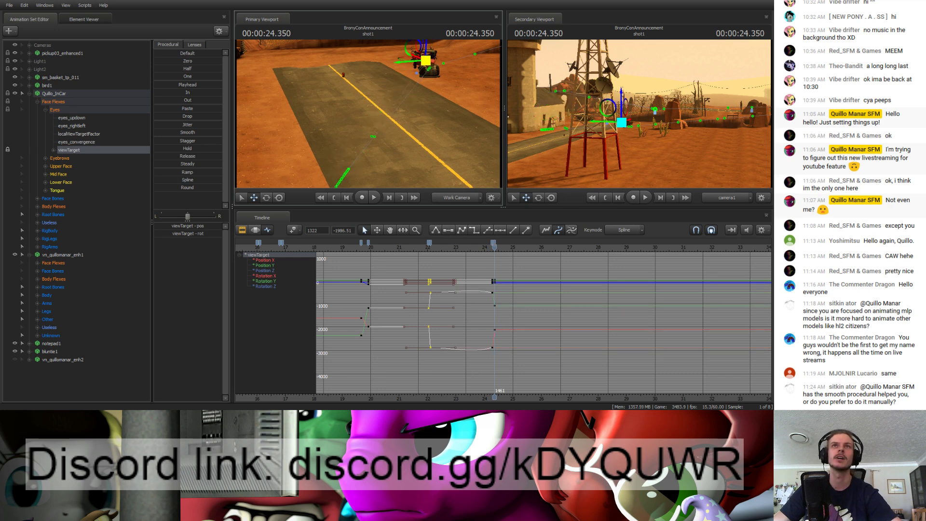
{"action": "left_click", "coordinate": [493, 247]}
{"action": "key", "text": "2"}
Step: Key the view target at about 25.05 s and advance to 25.116 s
{"action": "key", "text": "w"}
{"action": "left_click_drag", "start_coordinate": [368, 113], "coordinate": [366, 114]}
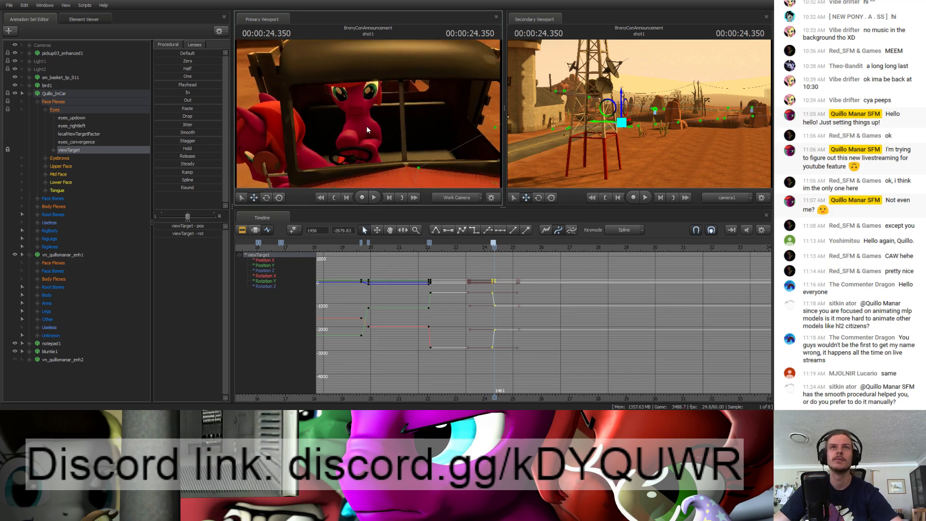
{"action": "left_click_drag", "start_coordinate": [494, 248], "coordinate": [514, 257]}
{"action": "key", "text": "m"}
{"action": "key", "text": "Right"}
{"action": "key", "text": "Right"}
{"action": "key", "text": "Right"}
{"action": "key", "text": "Right"}
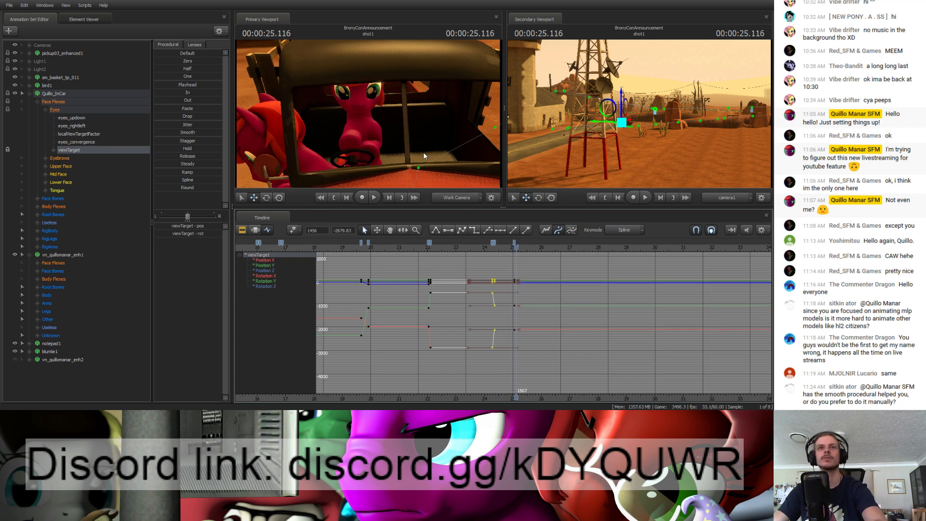
Step: Reposition the view target in front of the driving pony, near the truck's hood, at 25.116 s, undoing the unwanted last adjustments
{"action": "left_click_drag", "start_coordinate": [423, 152], "coordinate": [424, 182]}
{"action": "left_click_drag", "start_coordinate": [360, 134], "coordinate": [395, 76]}
{"action": "mouse_move", "coordinate": [404, 115]}
{"action": "left_mouse_down"}
{"action": "mouse_move", "coordinate": [403, 86]}
{"action": "mouse_move", "coordinate": [415, 102]}
{"action": "left_mouse_up"}
{"action": "key", "text": "w"}
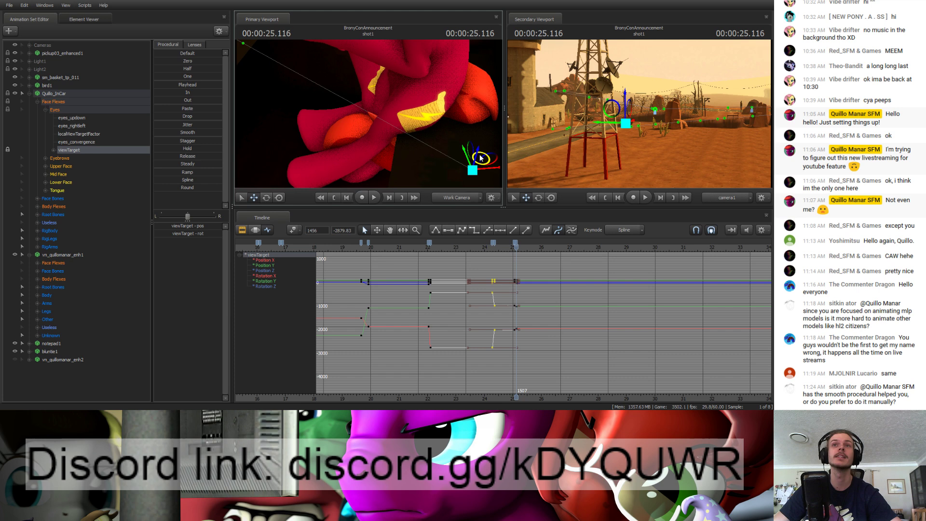
{"action": "left_click_drag", "start_coordinate": [479, 154], "coordinate": [299, 90]}
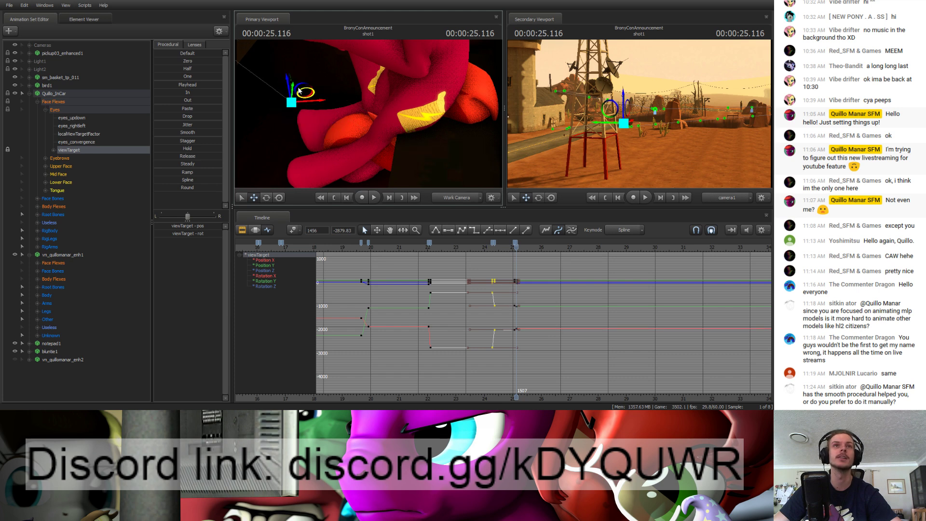
{"action": "key", "text": "ctrl+z"}
{"action": "key", "text": "ctrl+z"}
Step: Flatten the tangents of the view target's keys around 25.1 s
{"action": "left_click", "coordinate": [517, 244]}
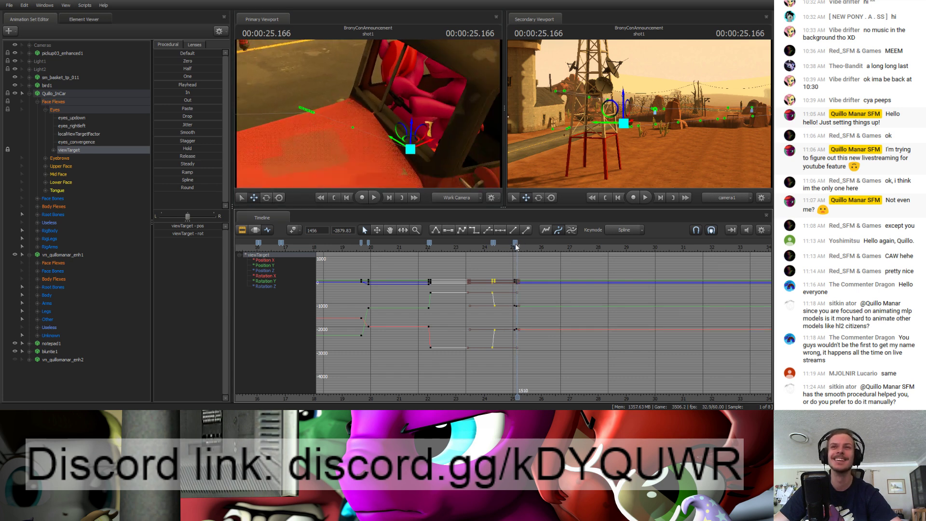
{"action": "left_click", "coordinate": [516, 243]}
{"action": "left_click", "coordinate": [515, 243], "text": "shift"}
{"action": "key", "text": "2"}
{"action": "left_click", "coordinate": [538, 272]}
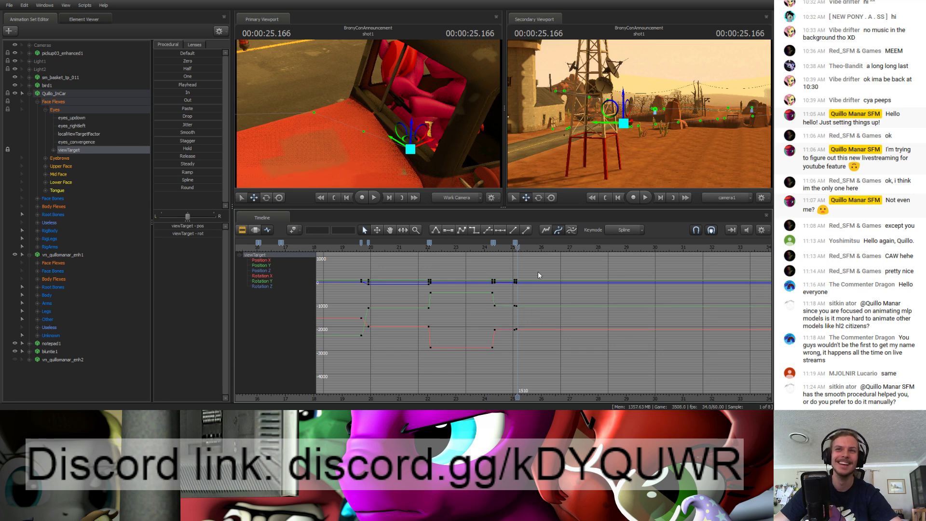
{"action": "scroll", "coordinate": [538, 272], "scroll_direction": "up", "scroll_amount": 8}
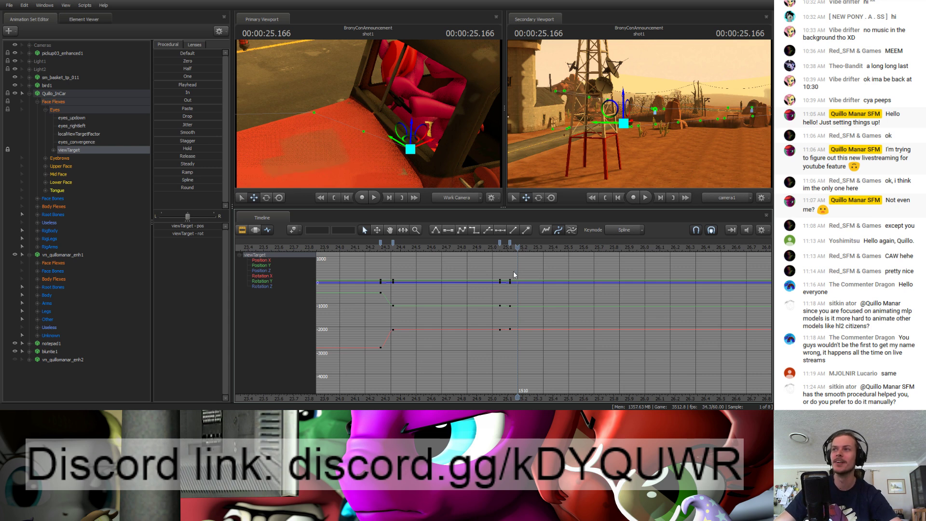
Step: Key the view target at 25.800 s, and move it off the truck onto the road beside it at 25.883 s
{"action": "left_click_drag", "start_coordinate": [517, 247], "coordinate": [614, 239]}
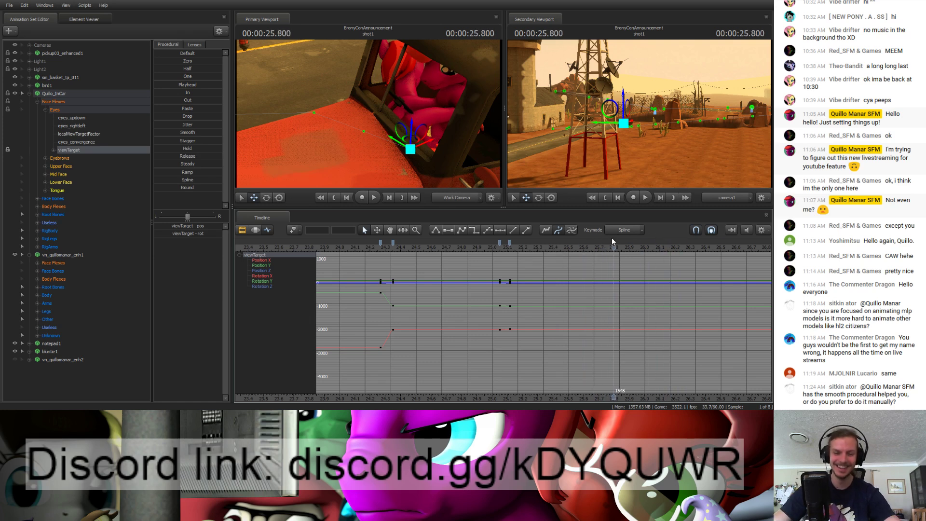
{"action": "key", "text": "m"}
{"action": "key", "text": "Right"}
{"action": "key", "text": "Right"}
{"action": "key", "text": "Right"}
{"action": "key", "text": "Right"}
{"action": "key", "text": "Right"}
{"action": "left_click_drag", "start_coordinate": [434, 135], "coordinate": [445, 114]}
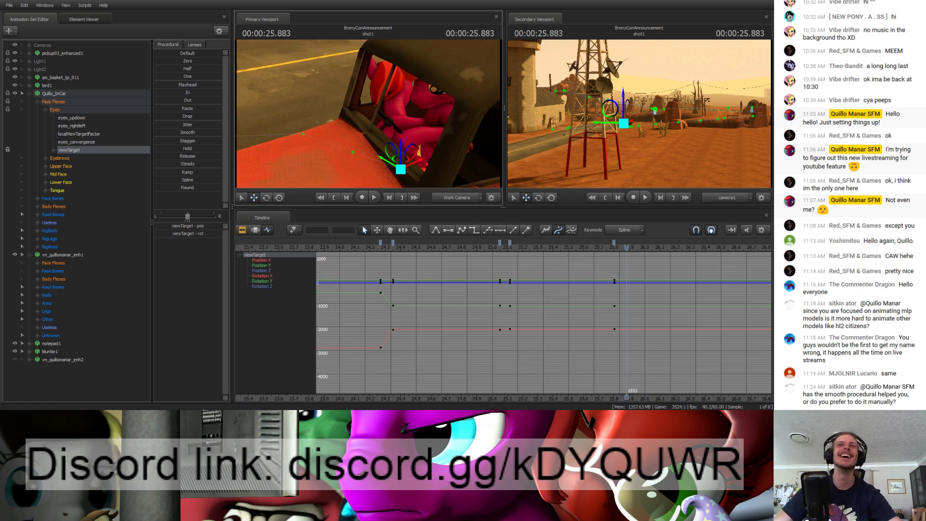
{"action": "key", "text": "s"}
{"action": "mouse_move", "coordinate": [378, 123]}
{"action": "left_mouse_down"}
{"action": "mouse_move", "coordinate": [367, 113]}
{"action": "mouse_move", "coordinate": [396, 119]}
{"action": "mouse_move", "coordinate": [378, 123]}
{"action": "left_mouse_up"}
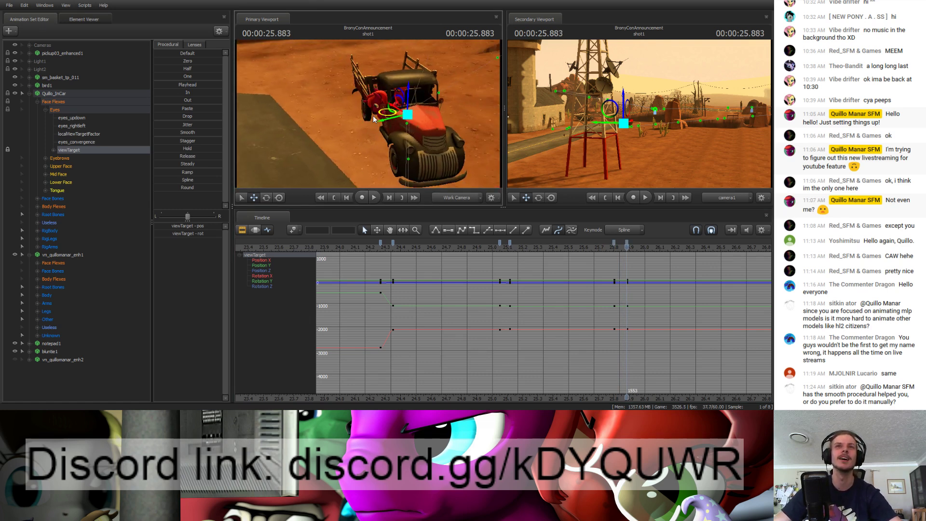
{"action": "left_click_drag", "start_coordinate": [372, 115], "coordinate": [301, 147]}
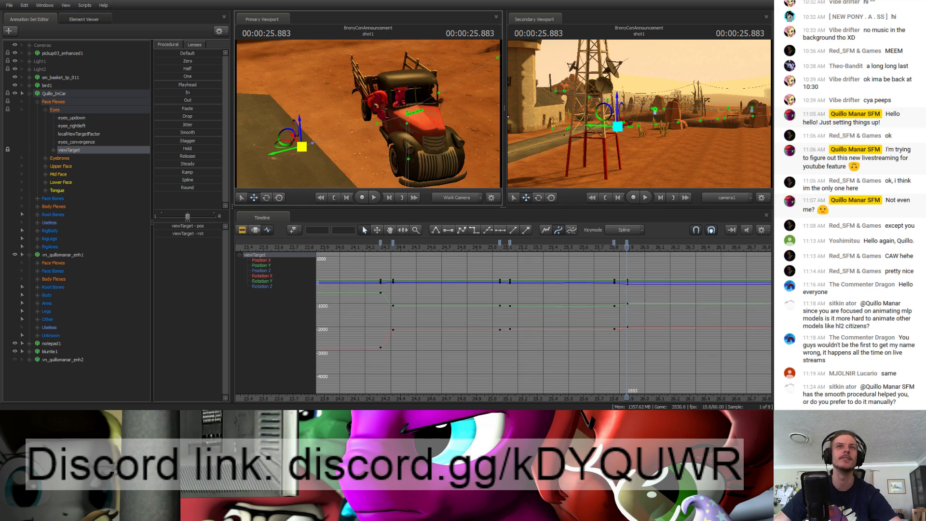
Step: Select the view target's keys around 25.85 s, and move the target a little farther from the truck at 25.883 s
{"action": "left_click_drag", "start_coordinate": [603, 270], "coordinate": [640, 340]}
{"action": "left_click_drag", "start_coordinate": [443, 154], "coordinate": [420, 164]}
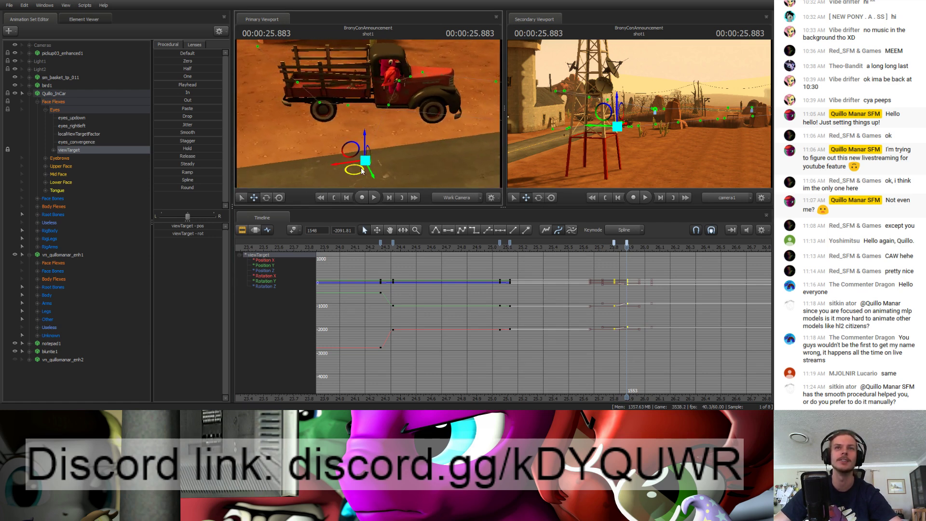
{"action": "left_click_drag", "start_coordinate": [365, 176], "coordinate": [370, 181]}
{"action": "left_click_drag", "start_coordinate": [374, 166], "coordinate": [381, 144]}
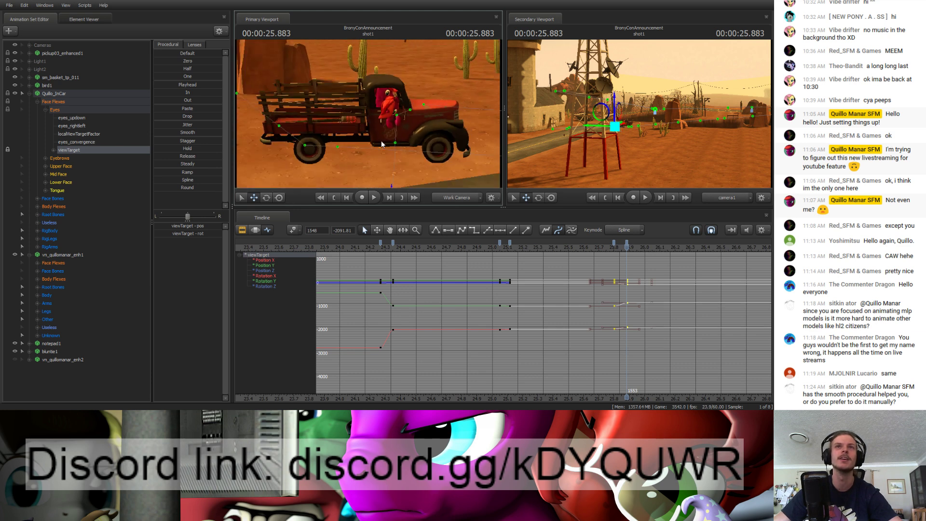
Step: Scrub from 25.883 s to 29.516 s and examine the pony beside the truck from the side, behind and farther away
{"action": "scroll", "coordinate": [675, 353], "scroll_direction": "up", "scroll_amount": 2}
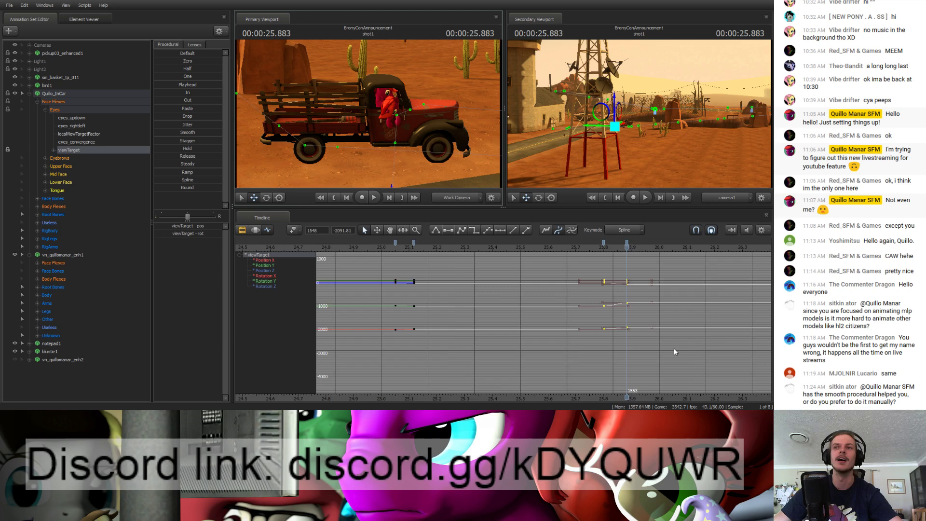
{"action": "left_click_drag", "start_coordinate": [590, 247], "coordinate": [739, 281]}
{"action": "scroll", "coordinate": [502, 362], "scroll_direction": "down", "scroll_amount": 3}
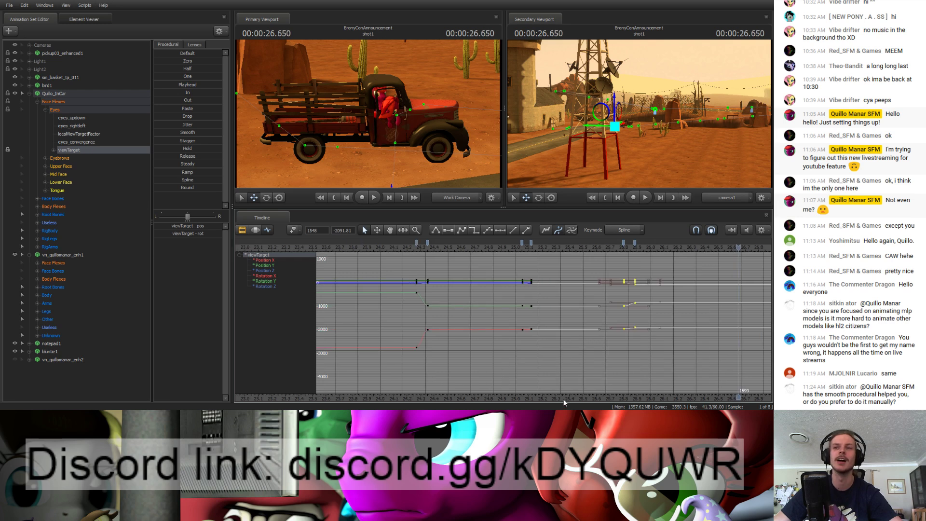
{"action": "middle_click_drag", "start_coordinate": [574, 399], "coordinate": [402, 341]}
{"action": "scroll", "coordinate": [402, 340], "scroll_direction": "down", "scroll_amount": 5}
{"action": "left_click_drag", "start_coordinate": [553, 248], "coordinate": [669, 247]}
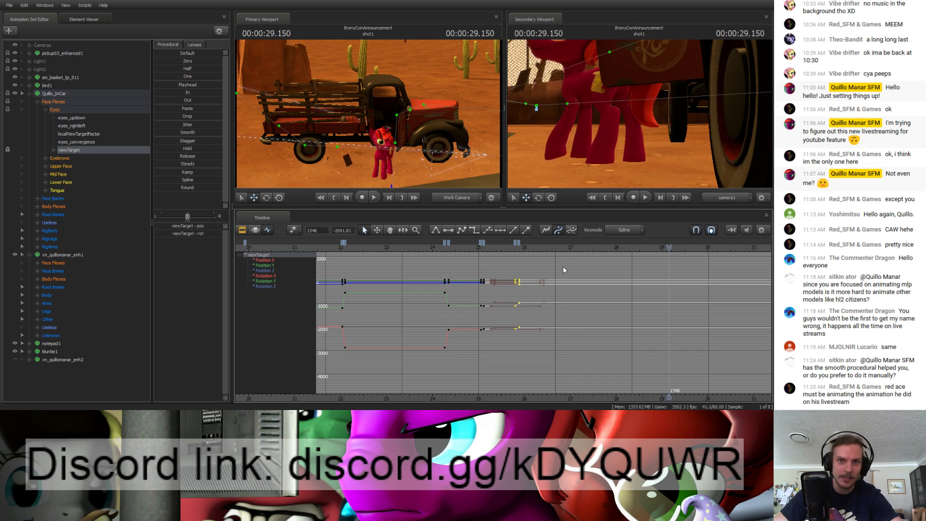
{"action": "left_click", "coordinate": [586, 248]}
{"action": "left_click_drag", "start_coordinate": [587, 252], "coordinate": [685, 247]}
{"action": "mouse_move", "coordinate": [474, 165]}
{"action": "left_mouse_down"}
{"action": "mouse_move", "coordinate": [408, 161]}
{"action": "mouse_move", "coordinate": [441, 164]}
{"action": "mouse_move", "coordinate": [434, 173]}
{"action": "mouse_move", "coordinate": [473, 164]}
{"action": "left_mouse_up"}
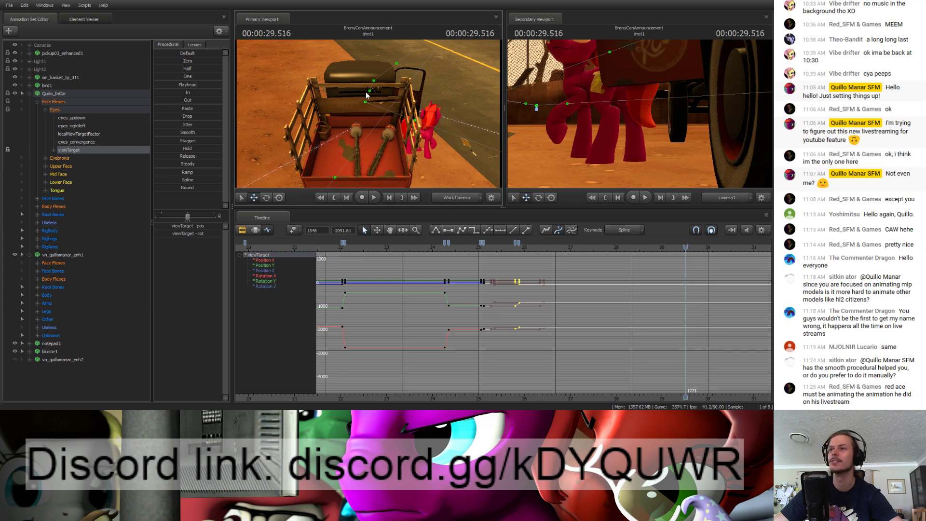
{"action": "left_click_drag", "start_coordinate": [366, 95], "coordinate": [366, 95]}
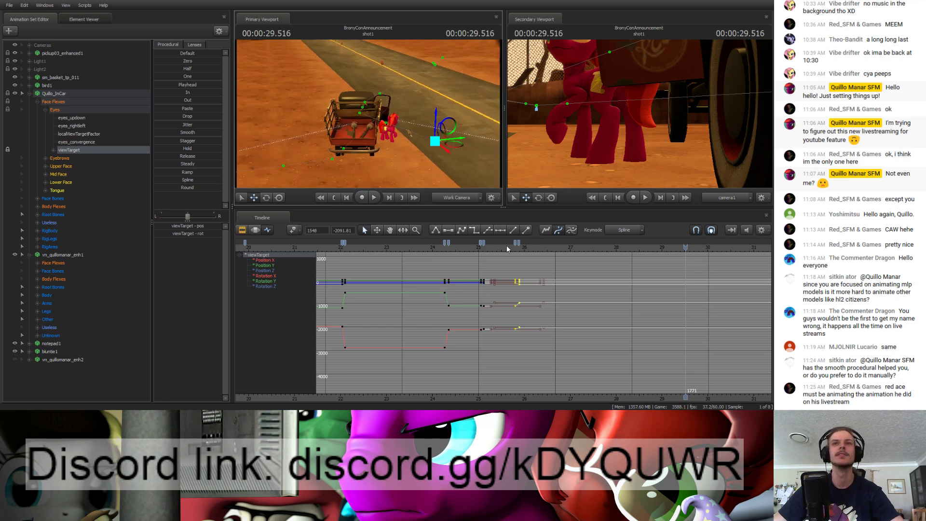
Step: Play back the pony's movement beside the truck and review the full range of the view target's keys
{"action": "key", "text": "space"}
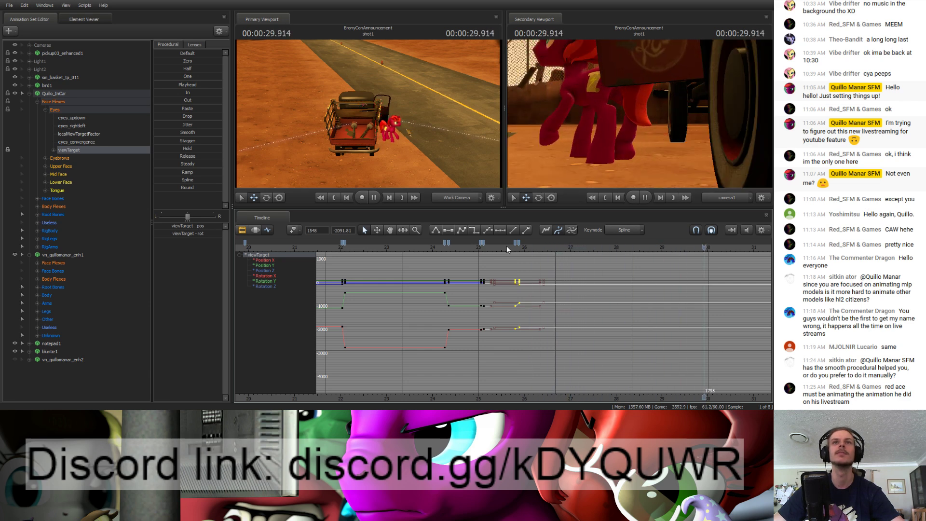
{"action": "left_click", "coordinate": [435, 248]}
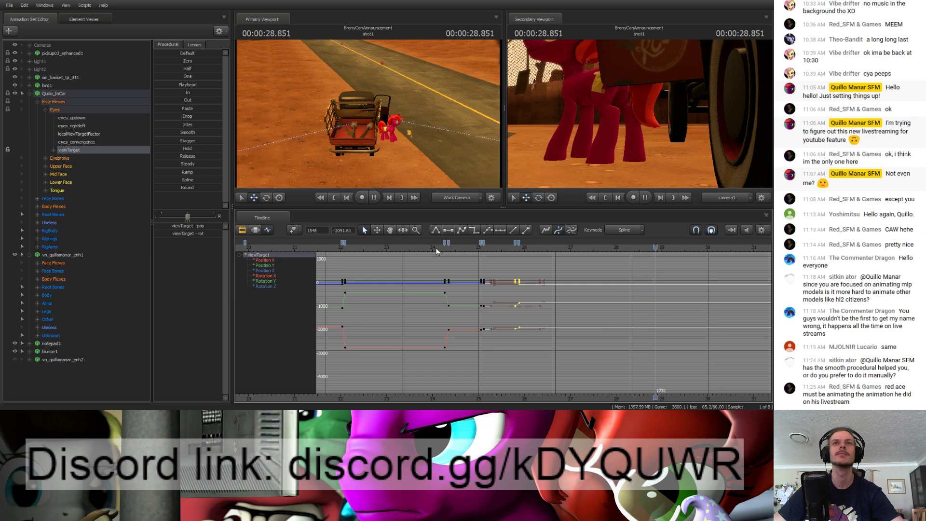
{"action": "key", "text": "space"}
{"action": "scroll", "coordinate": [575, 319], "scroll_direction": "down", "scroll_amount": 3}
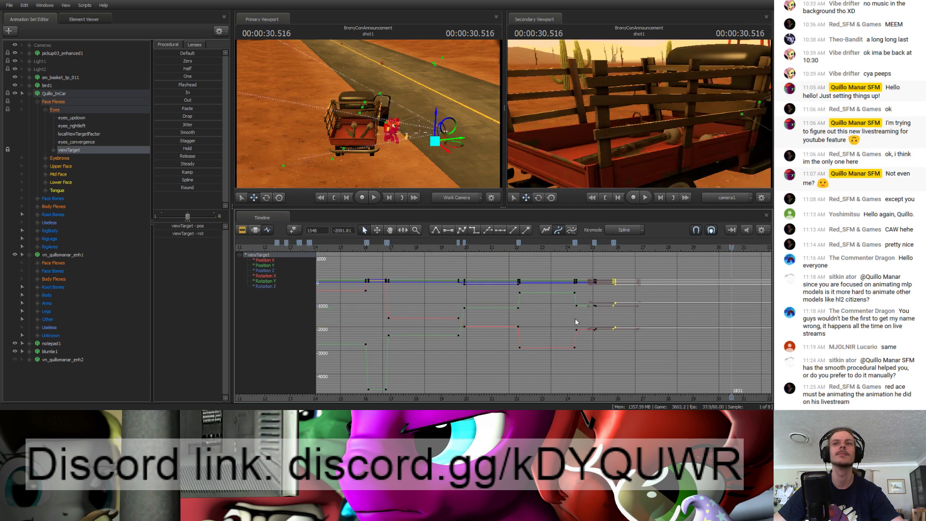
{"action": "scroll", "coordinate": [518, 351], "scroll_direction": "down", "scroll_amount": 5}
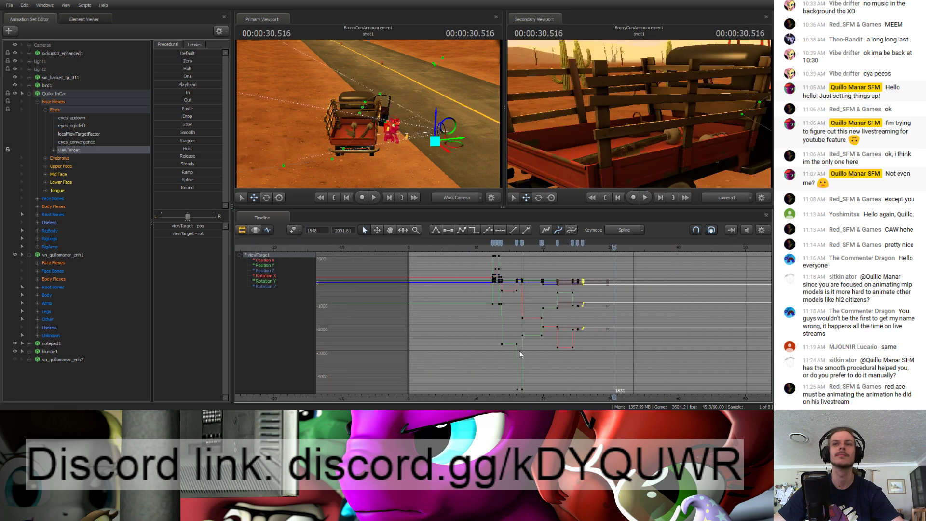
{"action": "scroll", "coordinate": [520, 350], "scroll_direction": "up", "scroll_amount": 2}
{"action": "scroll", "coordinate": [546, 374], "scroll_direction": "down", "scroll_amount": 2}
{"action": "middle_click_drag", "start_coordinate": [563, 396], "coordinate": [496, 383]}
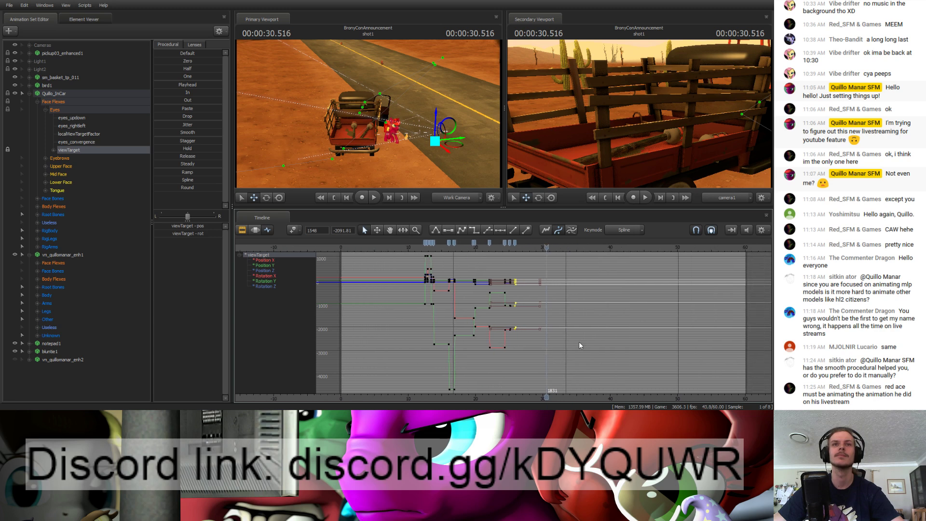
{"action": "left_click_drag", "start_coordinate": [549, 246], "coordinate": [514, 257]}
{"action": "key", "text": "space"}
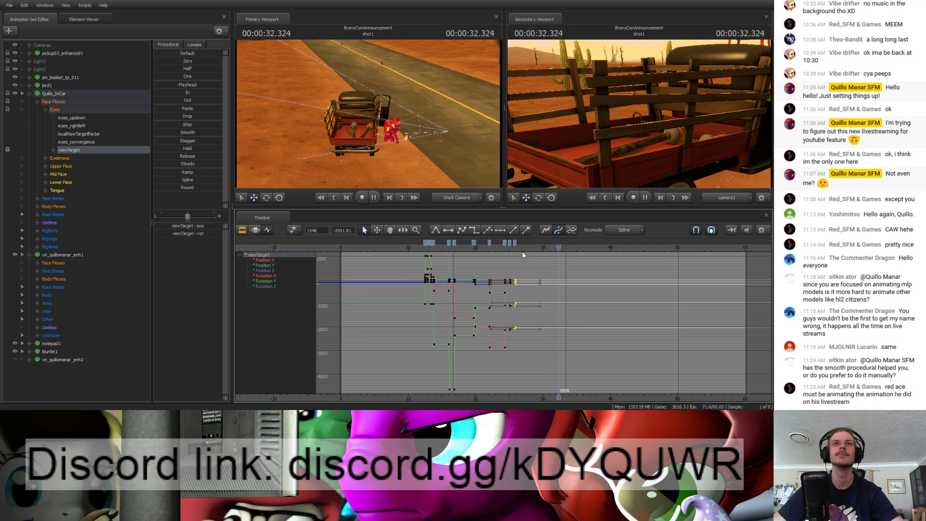
{"action": "key", "text": "space"}
Step: Replay the shot from 24.916 s to 26.783 s to check the timing of the last view target moves
{"action": "scroll", "coordinate": [530, 267], "scroll_direction": "up", "scroll_amount": 3}
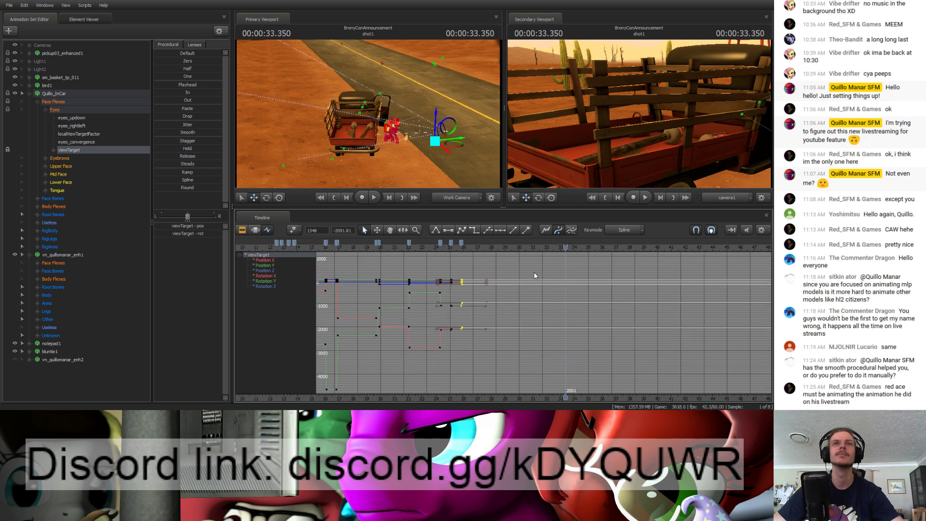
{"action": "scroll", "coordinate": [534, 276], "scroll_direction": "up", "scroll_amount": 2}
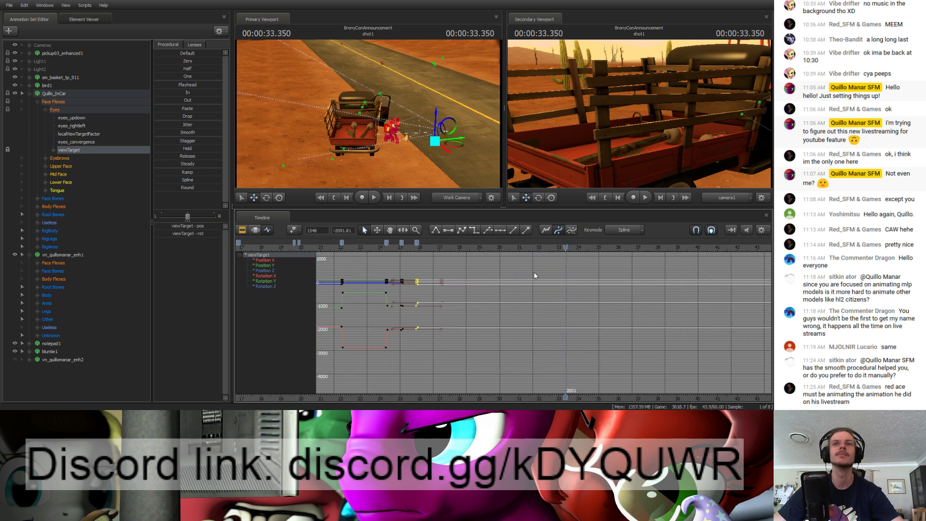
{"action": "scroll", "coordinate": [534, 276], "scroll_direction": "up", "scroll_amount": 1}
{"action": "left_click_drag", "start_coordinate": [403, 248], "coordinate": [442, 250]}
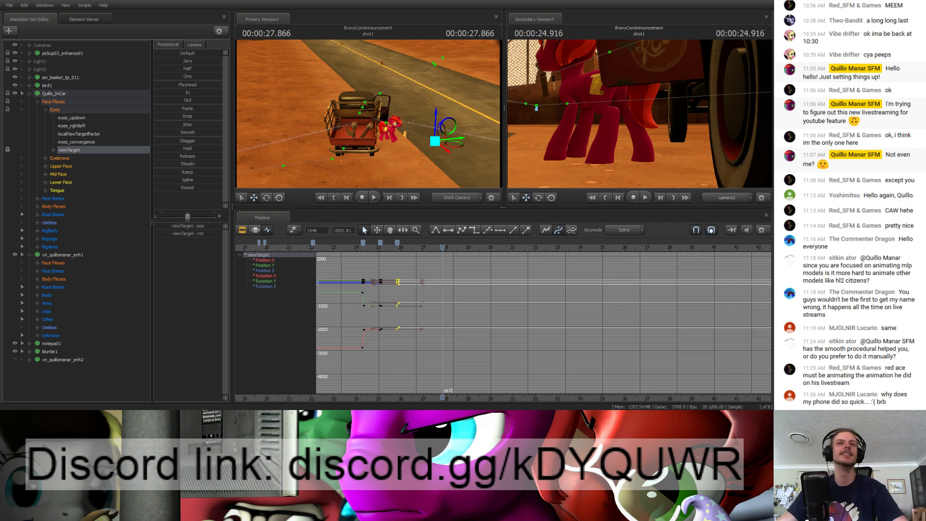
{"action": "left_click", "coordinate": [378, 249]}
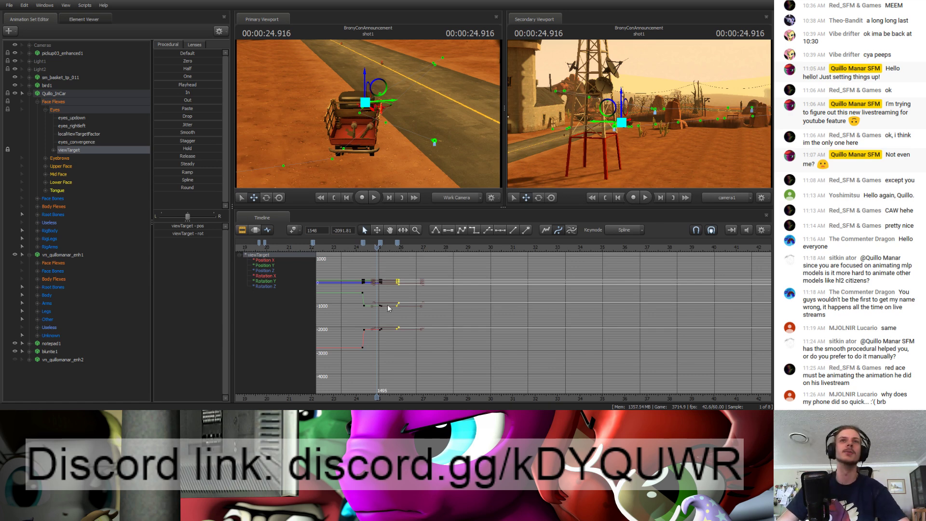
{"action": "key", "text": "space"}
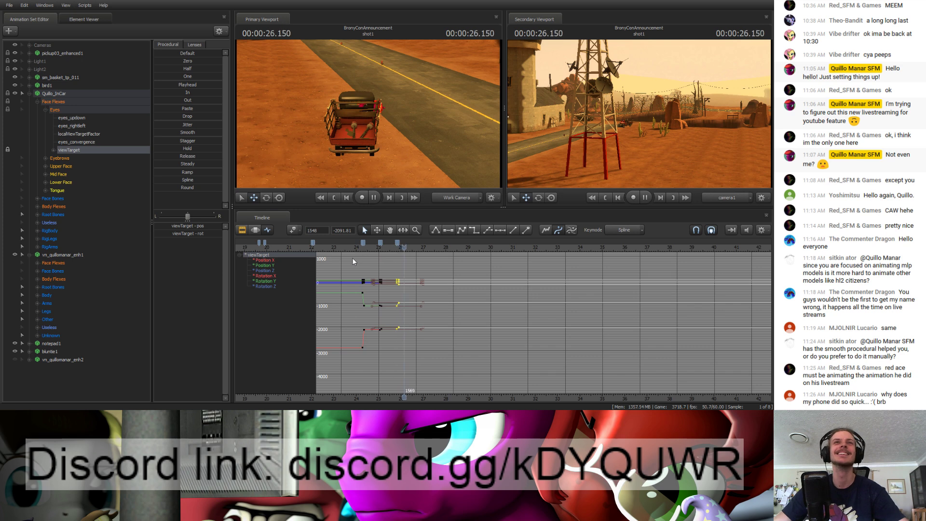
{"action": "key", "text": "space"}
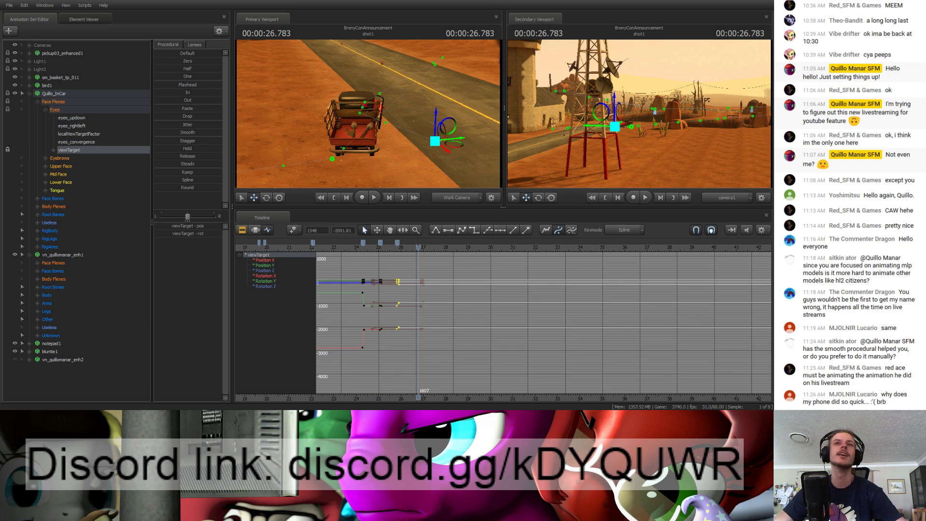
{"action": "left_click_drag", "start_coordinate": [386, 125], "coordinate": [369, 116]}
{"action": "key", "text": "w"}
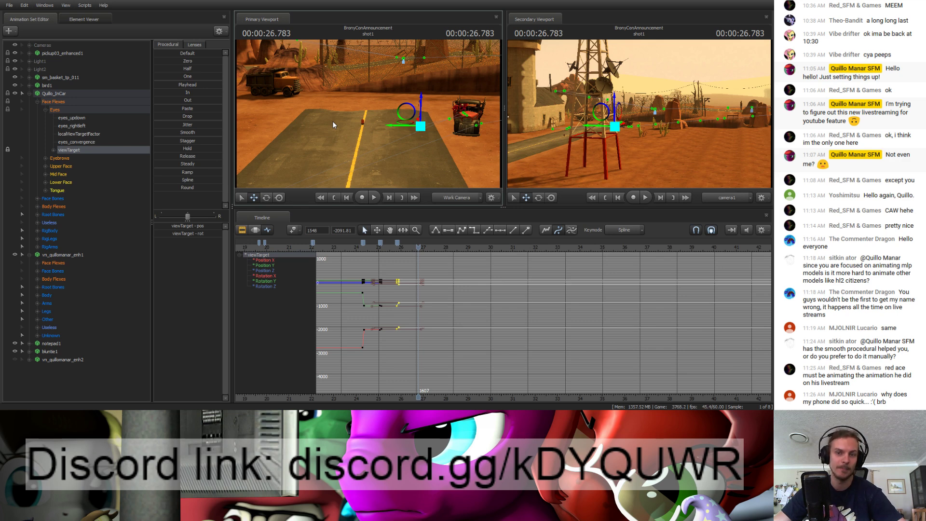
{"action": "left_click_drag", "start_coordinate": [329, 107], "coordinate": [368, 112]}
{"action": "key", "text": "s"}
{"action": "key", "text": "s"}
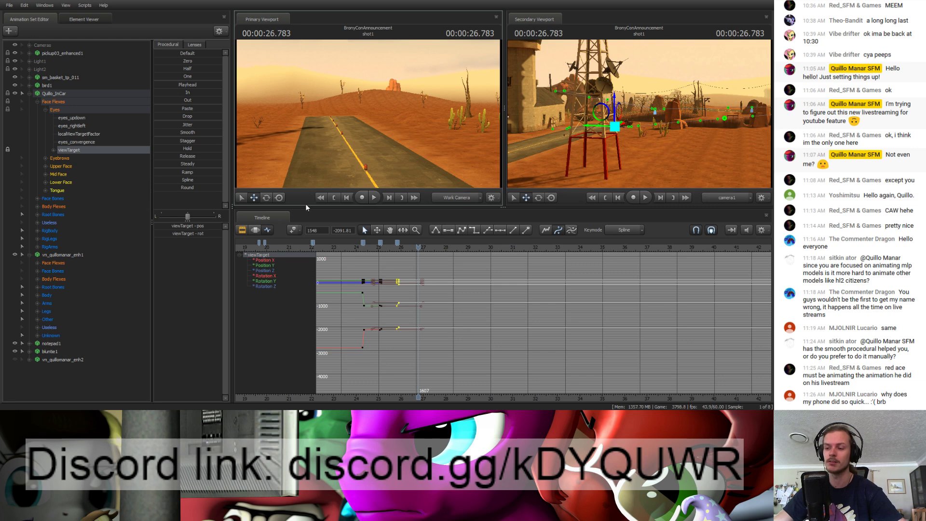
Step: Play the truck's arrival and the pony getting out from 21.000 s in a side view, and replay the part from about 25.7 s
{"action": "left_click", "coordinate": [289, 247]}
{"action": "left_click_drag", "start_coordinate": [328, 145], "coordinate": [275, 186]}
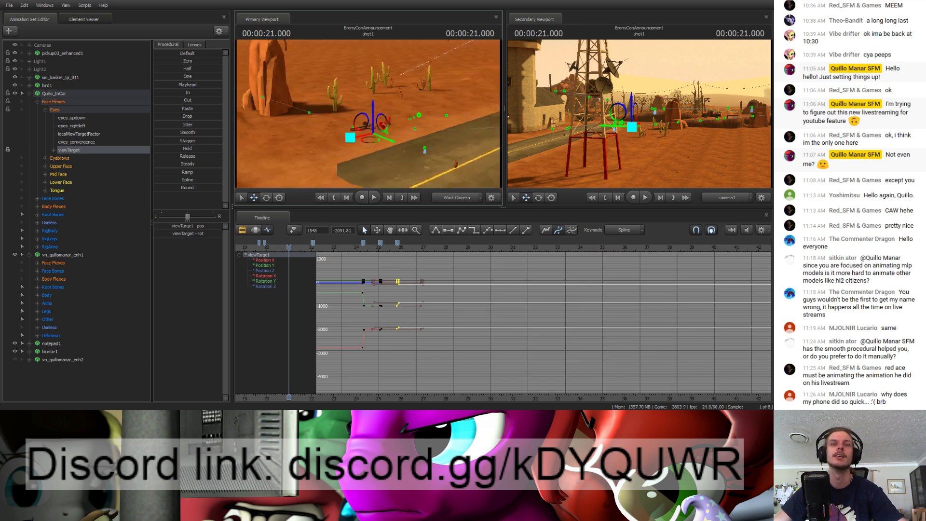
{"action": "left_click_drag", "start_coordinate": [400, 119], "coordinate": [371, 139]}
{"action": "key", "text": "space"}
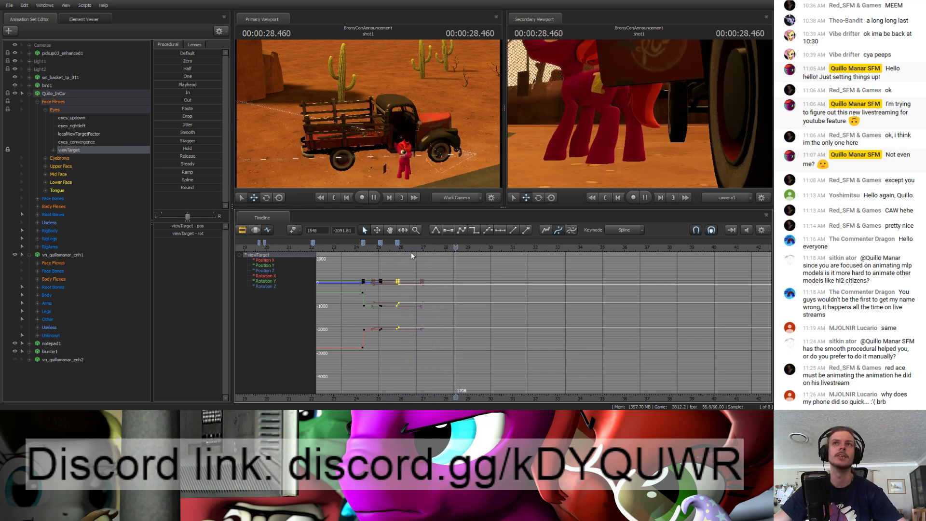
{"action": "key", "text": "space"}
{"action": "left_click", "coordinate": [393, 251]}
{"action": "key", "text": "space"}
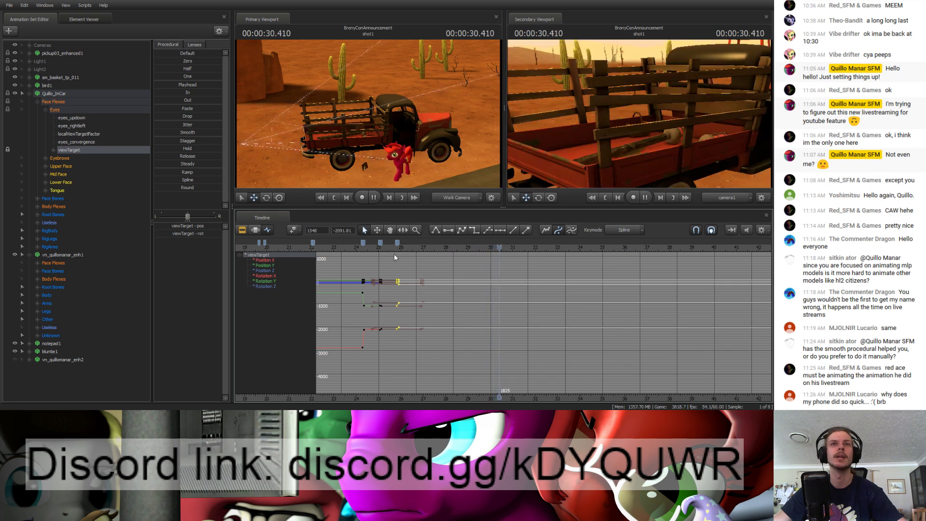
Step: Stop the playback at 30.600 s and, with the Cameras group selected, switch the timeline to the Motion Editor
{"action": "key", "text": "space"}
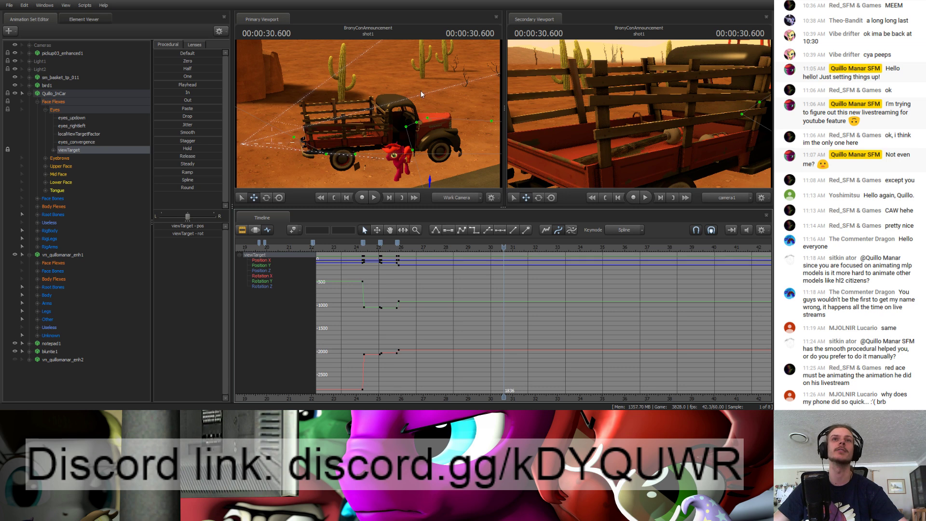
{"action": "mouse_move", "coordinate": [413, 83]}
{"action": "left_mouse_down"}
{"action": "mouse_move", "coordinate": [439, 104]}
{"action": "mouse_move", "coordinate": [415, 98]}
{"action": "left_mouse_up"}
{"action": "key", "text": "w"}
{"action": "key", "text": "s"}
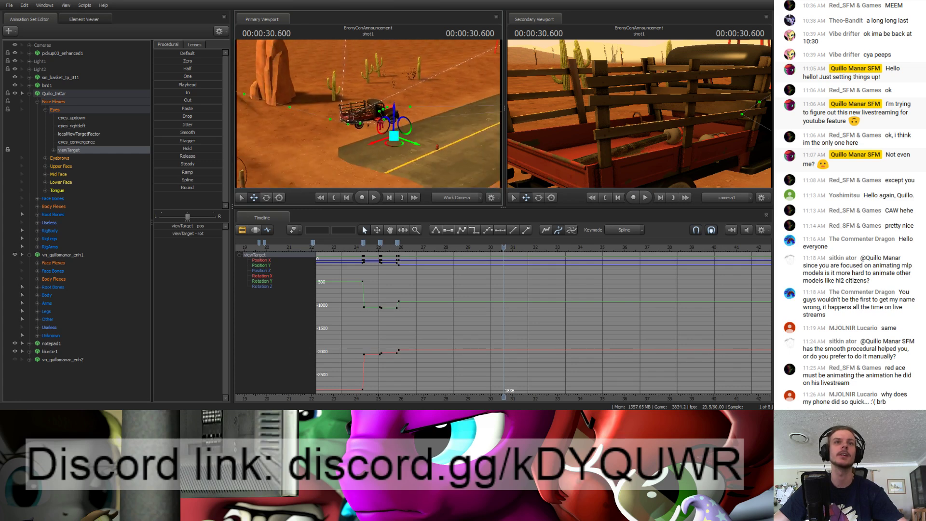
{"action": "left_click", "coordinate": [33, 45]}
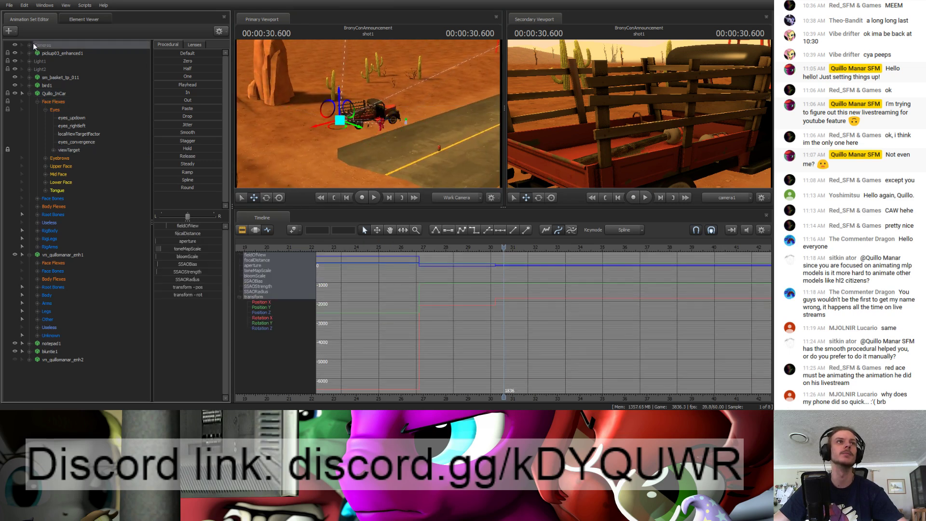
{"action": "left_click", "coordinate": [28, 45]}
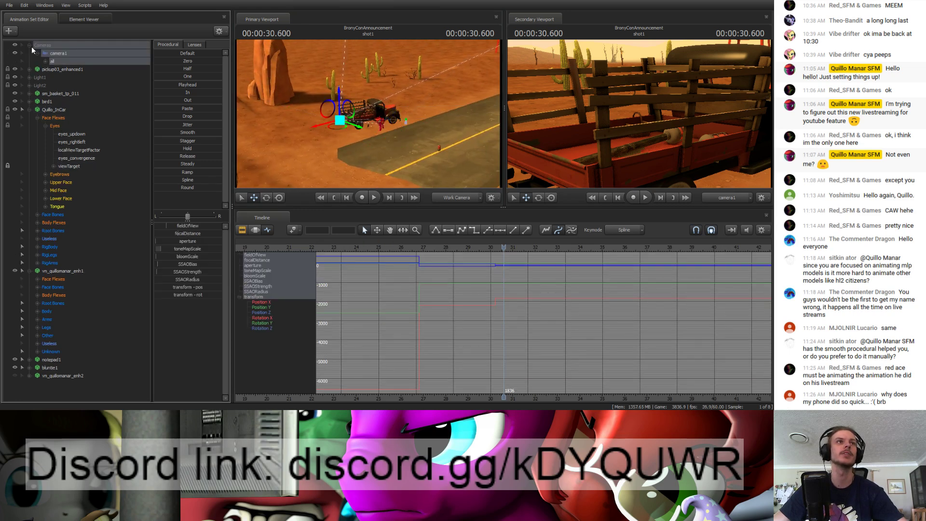
{"action": "key", "text": "F3"}
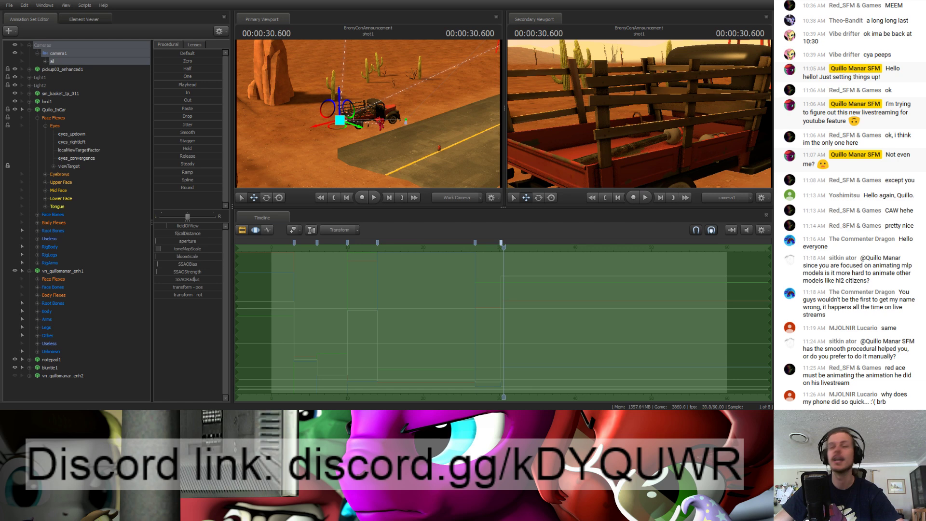
Step: Examine the parked truck, the pony, the road and the nearby building and rocks from several viewpoints
{"action": "mouse_move", "coordinate": [368, 114]}
{"action": "left_mouse_down"}
{"action": "mouse_move", "coordinate": [370, 92]}
{"action": "mouse_move", "coordinate": [357, 113]}
{"action": "mouse_move", "coordinate": [369, 94]}
{"action": "mouse_move", "coordinate": [390, 119]}
{"action": "mouse_move", "coordinate": [431, 134]}
{"action": "mouse_move", "coordinate": [380, 126]}
{"action": "mouse_move", "coordinate": [382, 107]}
{"action": "left_mouse_up"}
{"action": "key", "text": "w"}
{"action": "left_click", "coordinate": [30, 45]}
{"action": "key", "text": "w"}
{"action": "key", "text": "s"}
{"action": "key", "text": "s"}
{"action": "key", "text": "w"}
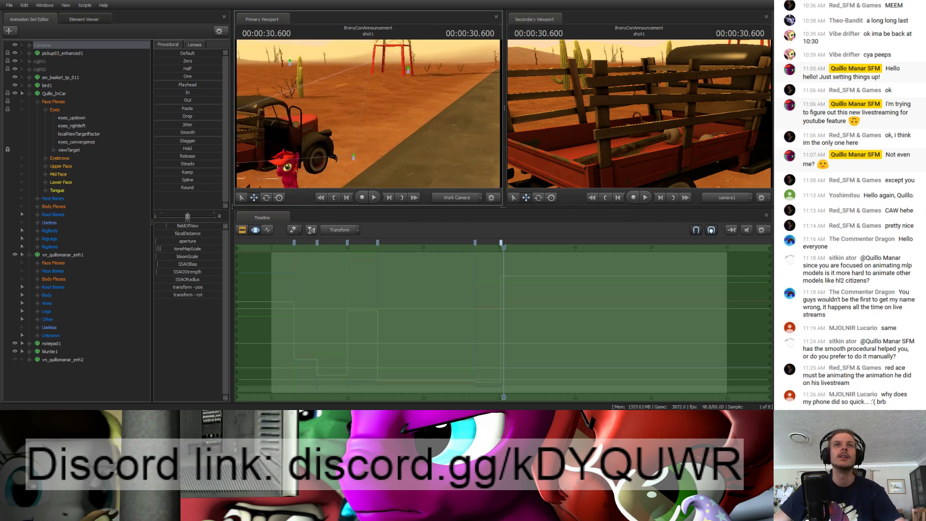
{"action": "key", "text": "a"}
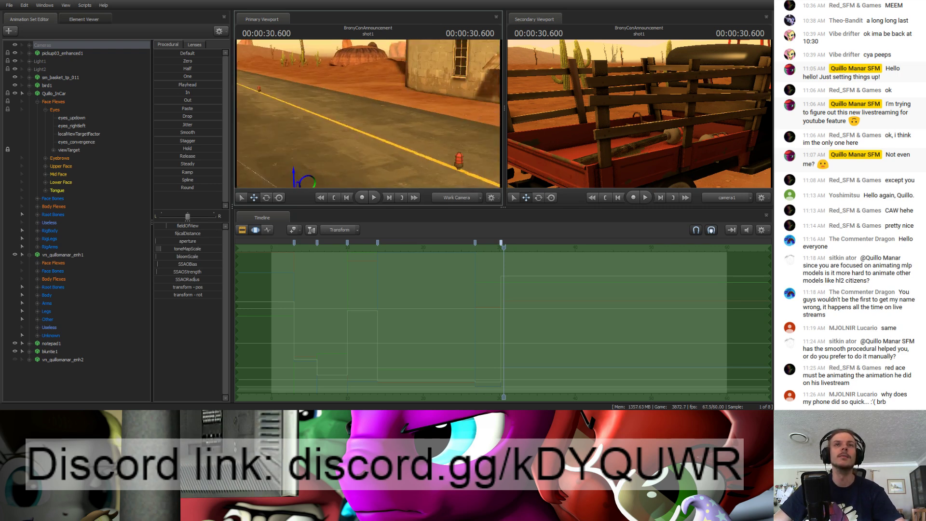
{"action": "left_click_drag", "start_coordinate": [368, 114], "coordinate": [515, 152]}
{"action": "key", "text": "s"}
{"action": "left_click_drag", "start_coordinate": [368, 114], "coordinate": [487, 114]}
{"action": "key", "text": "w"}
{"action": "key", "text": "a"}
{"action": "key", "text": "s"}
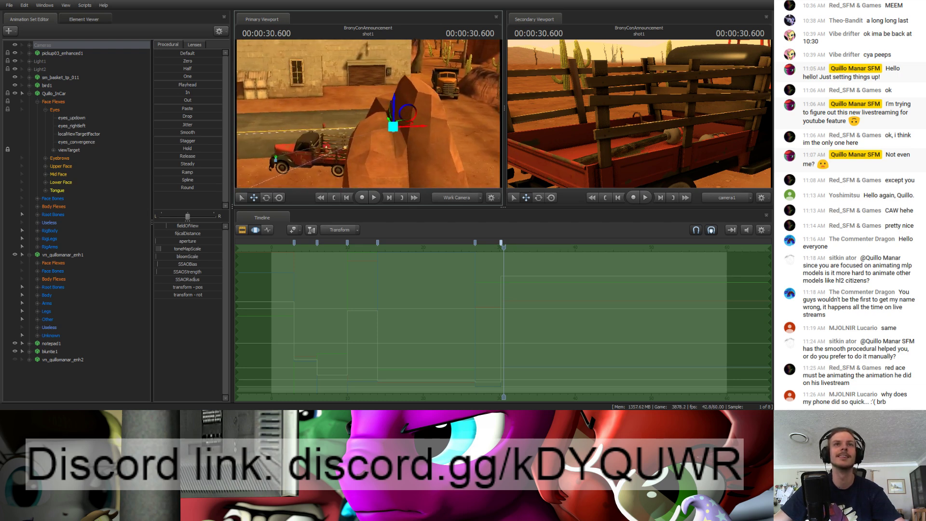
Step: Place vn_quillomanar_enh2 directly below vn_quillomanar_enh1 and rename them Quillo_GettingOutOfCarRigged and Quillo_GettingOutOfCar respectively
{"action": "left_click", "coordinate": [22, 93]}
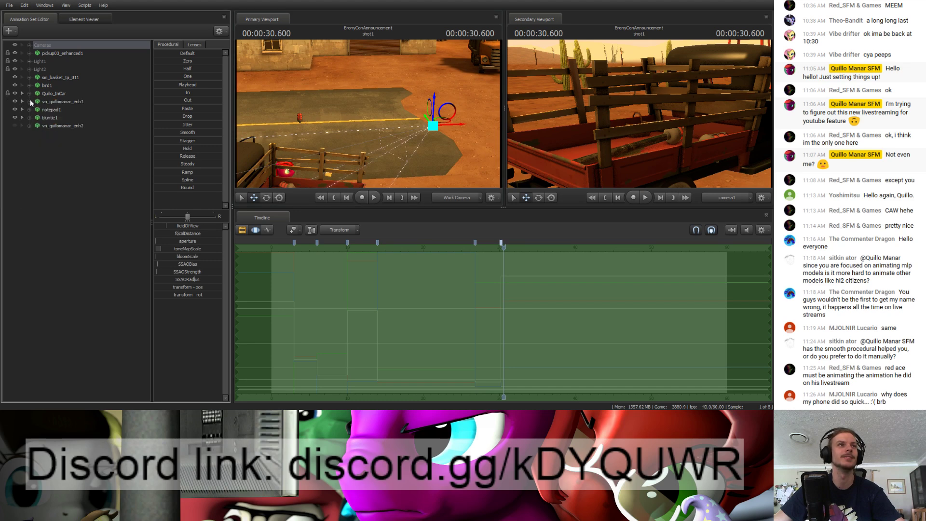
{"action": "left_click_drag", "start_coordinate": [60, 126], "coordinate": [60, 105]}
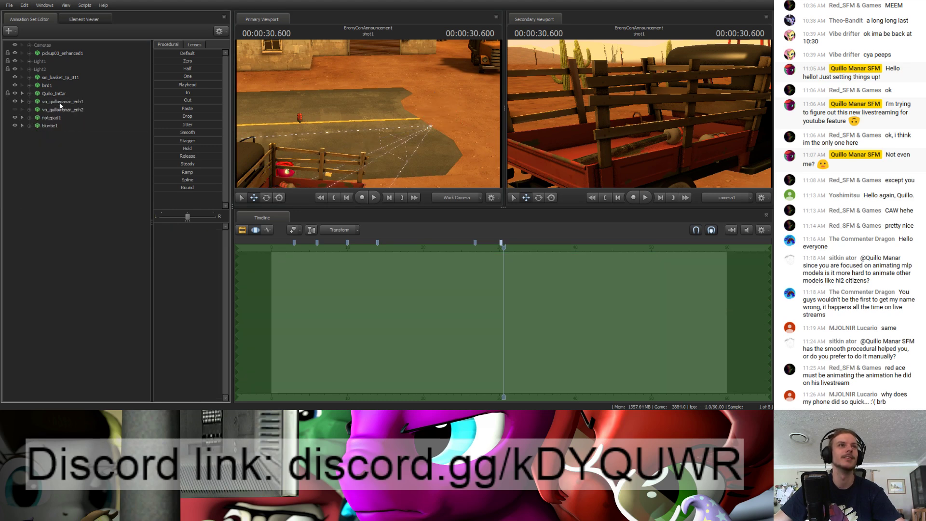
{"action": "left_click", "coordinate": [59, 102]}
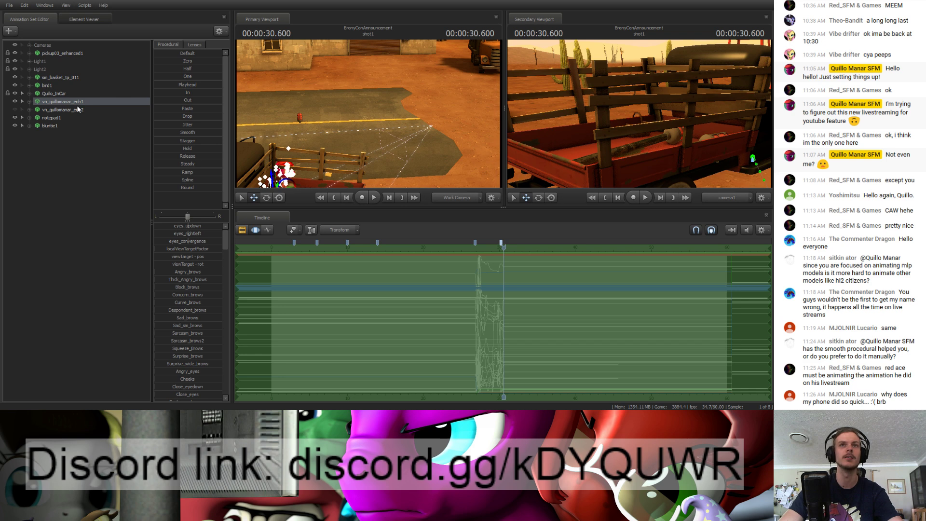
{"action": "left_click", "coordinate": [77, 109]}
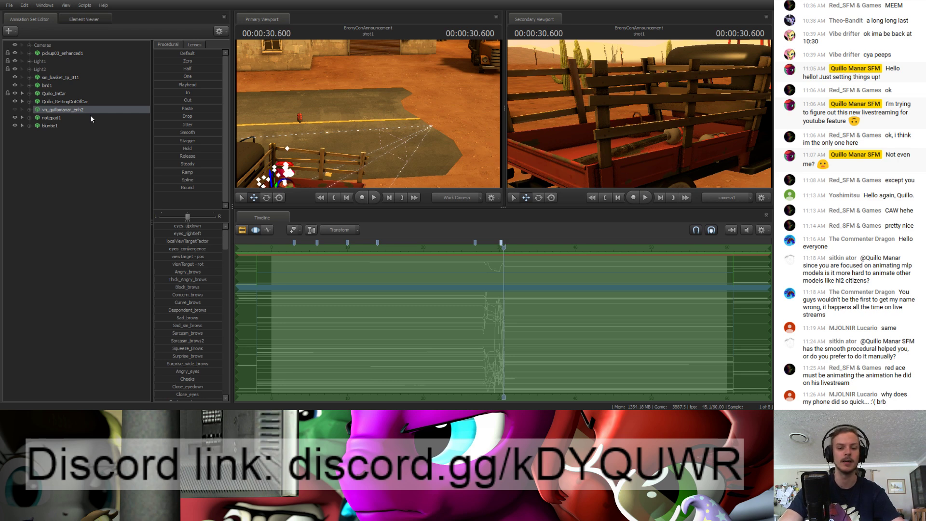
{"action": "key", "text": "Return"}
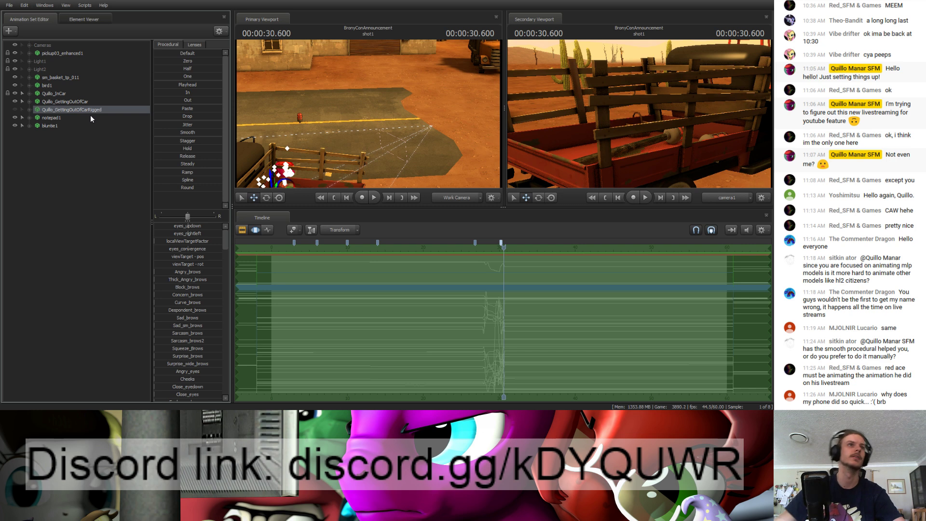
{"action": "left_click", "coordinate": [51, 137]}
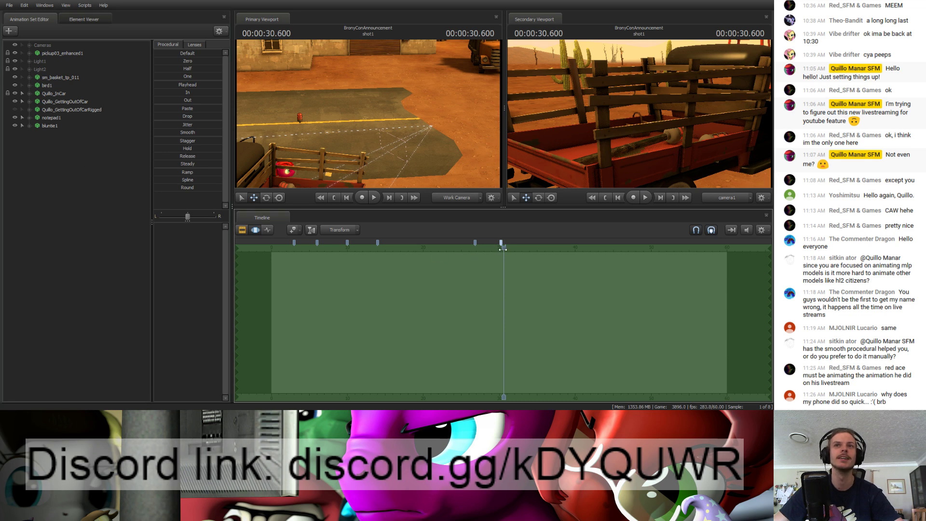
Step: Go to 30.250 s and delete the sm_basket_tp_011 prop from the truck bed
{"action": "mouse_move", "coordinate": [502, 249]}
{"action": "left_mouse_down"}
{"action": "mouse_move", "coordinate": [482, 242]}
{"action": "mouse_move", "coordinate": [511, 243]}
{"action": "mouse_move", "coordinate": [501, 246]}
{"action": "left_mouse_up"}
{"action": "left_click", "coordinate": [53, 77]}
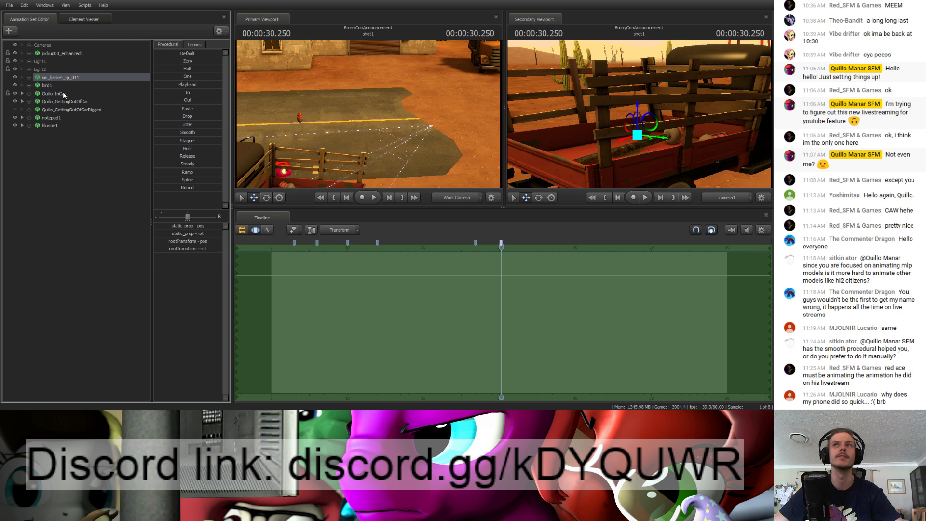
{"action": "key", "text": "Delete"}
Step: Inspect the two posts lying in the truck bed up close and from behind the truck
{"action": "key", "text": "w"}
{"action": "left_click_drag", "start_coordinate": [407, 157], "coordinate": [340, 181]}
{"action": "key", "text": "s"}
{"action": "key", "text": "w"}
{"action": "key", "text": "s"}
{"action": "key", "text": "w"}
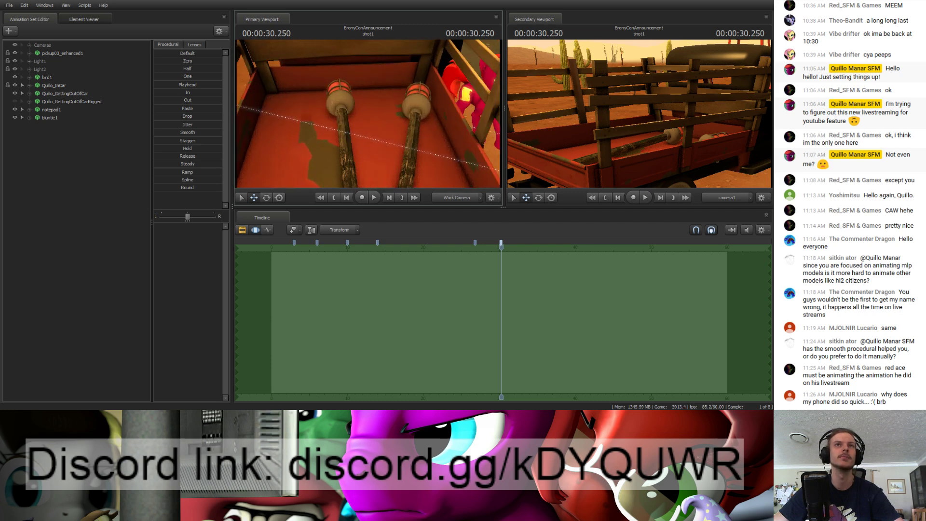
{"action": "key", "text": "s"}
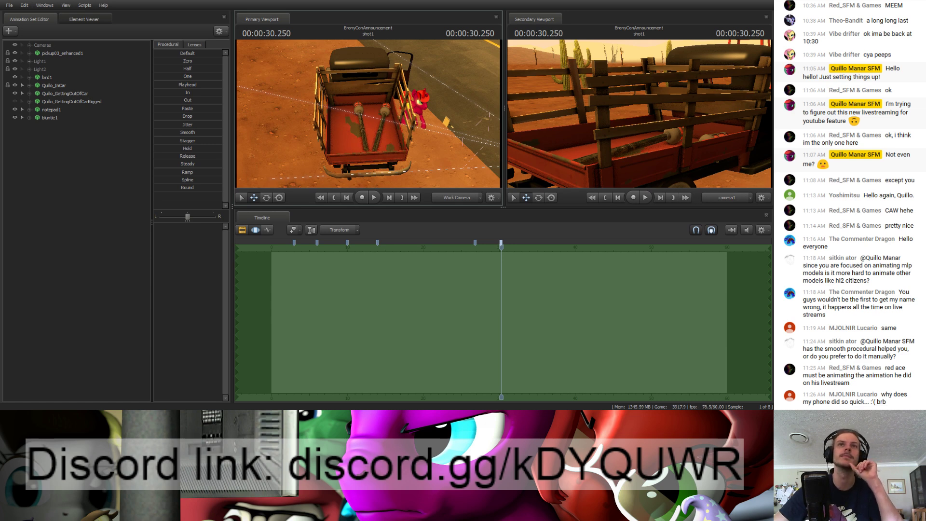
Step: Expand the Light1 and Light2 groups and rename them Post1 and Post2
{"action": "left_click", "coordinate": [29, 70]}
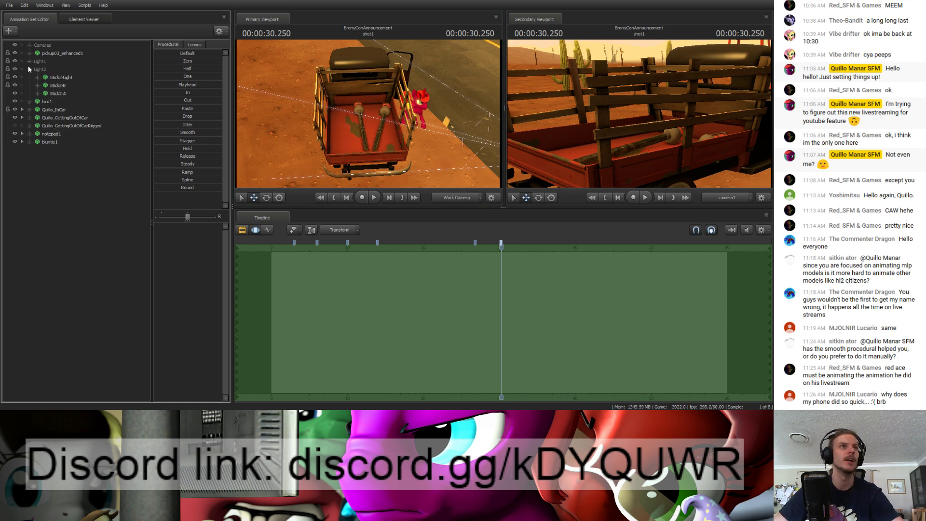
{"action": "double_click", "coordinate": [43, 62]}
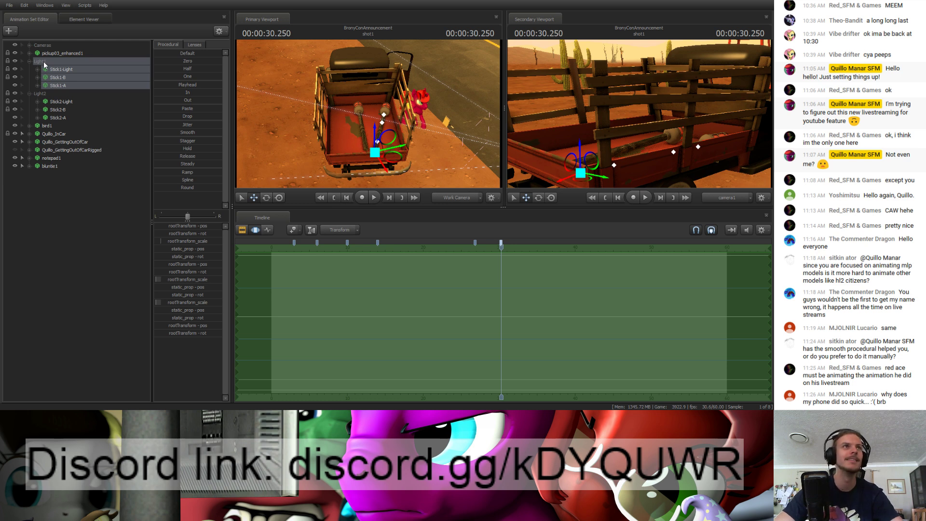
{"action": "left_click", "coordinate": [57, 92]}
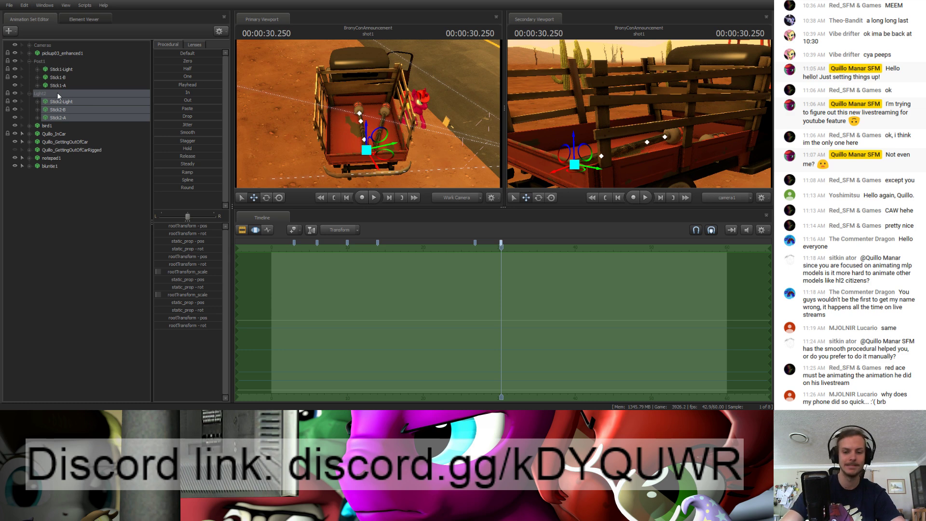
{"action": "type", "text": "Post2"}
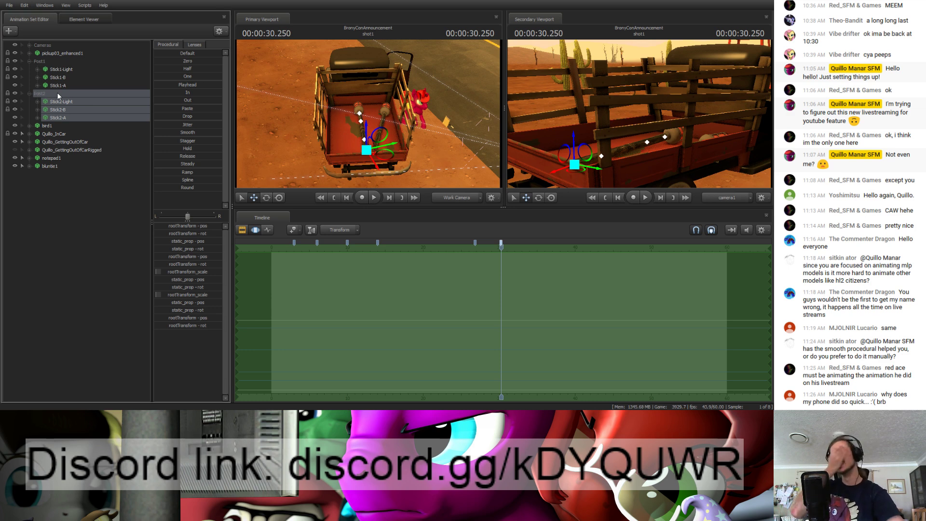
Step: Examine the truck from the side and look into its bed from the rear to judge how the posts lie
{"action": "left_click_drag", "start_coordinate": [279, 93], "coordinate": [368, 114]}
{"action": "key", "text": "a"}
{"action": "key", "text": "s"}
{"action": "key", "text": "w"}
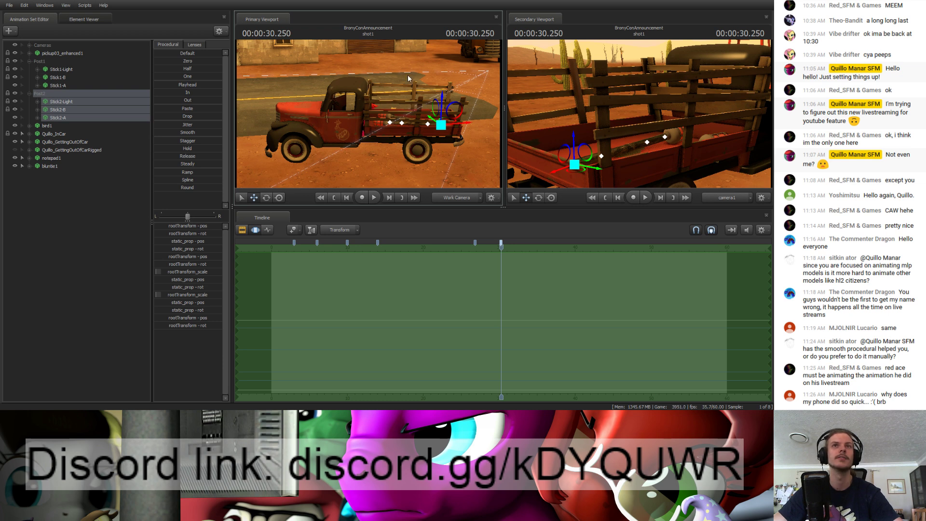
{"action": "left_click_drag", "start_coordinate": [402, 123], "coordinate": [368, 113]}
{"action": "key", "text": "w"}
{"action": "key", "text": "w"}
{"action": "key", "text": "s"}
{"action": "key", "text": "d"}
{"action": "key", "text": "w"}
{"action": "key", "text": "s"}
{"action": "key", "text": "a"}
{"action": "key", "text": "w"}
{"action": "left_click_drag", "start_coordinate": [435, 117], "coordinate": [435, 141]}
{"action": "key", "text": "w"}
{"action": "key", "text": "s"}
{"action": "key", "text": "w"}
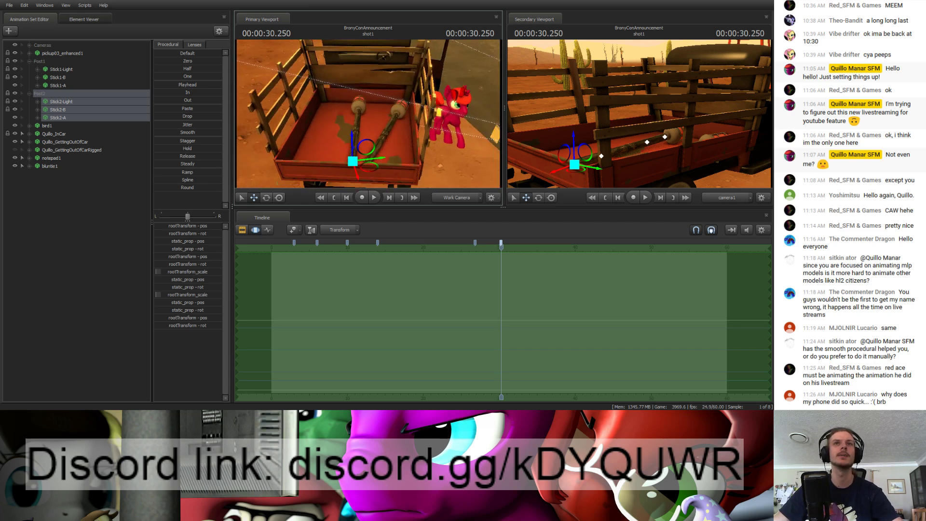
{"action": "left_click", "coordinate": [42, 62]}
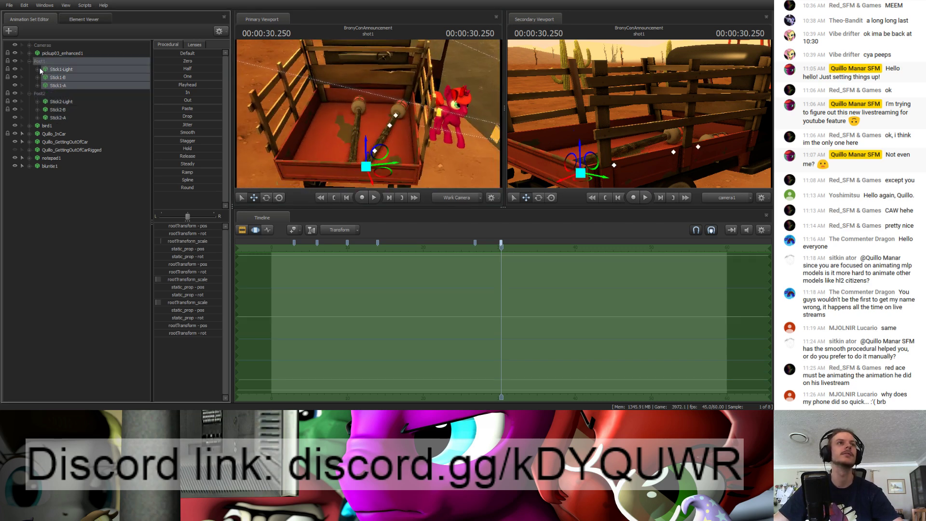
{"action": "left_click", "coordinate": [37, 69]}
{"action": "left_click", "coordinate": [37, 69]}
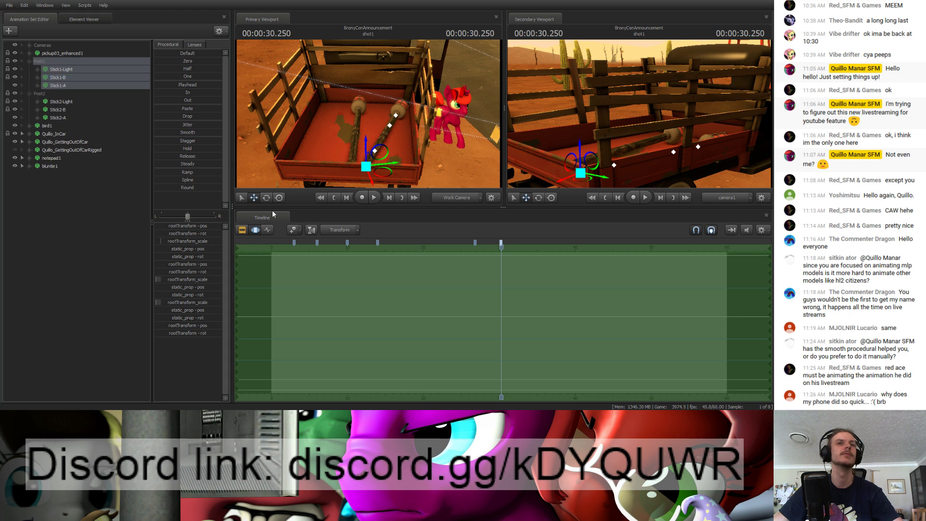
{"action": "left_click", "coordinate": [57, 223]}
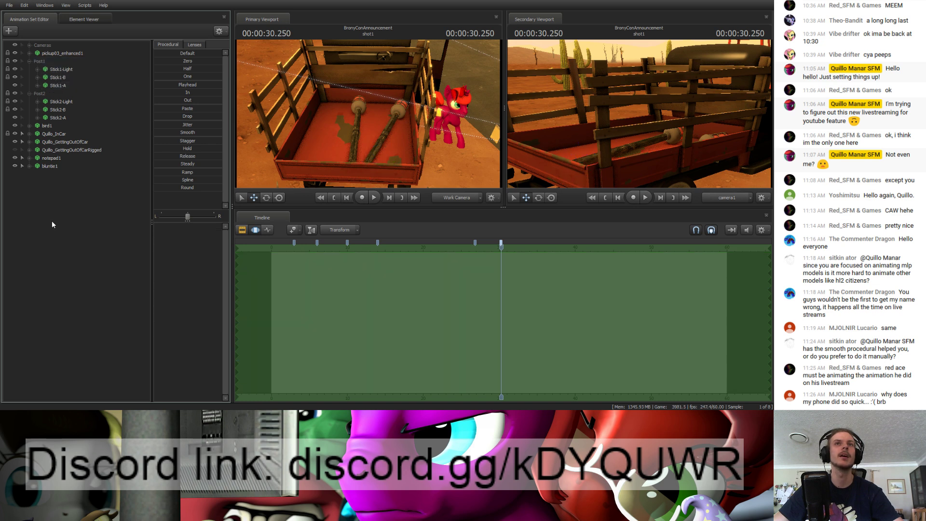
Step: Duplicate all six stick models of the Post1 and Post2 groups by copying and pasting them
{"action": "left_click", "coordinate": [42, 62]}
{"action": "left_click", "coordinate": [54, 117], "text": "shift"}
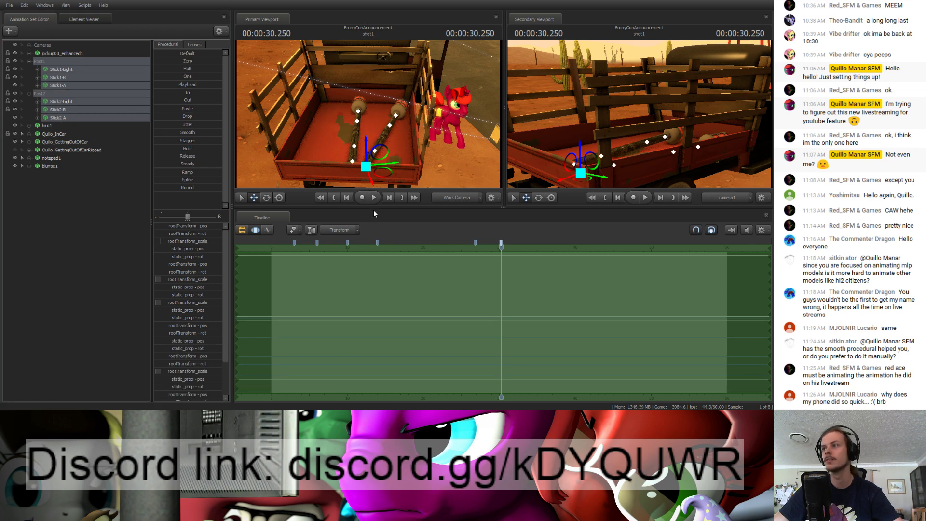
{"action": "key", "text": "ctrl+c"}
{"action": "key", "text": "ctrl+v"}
{"action": "left_click", "coordinate": [103, 222]}
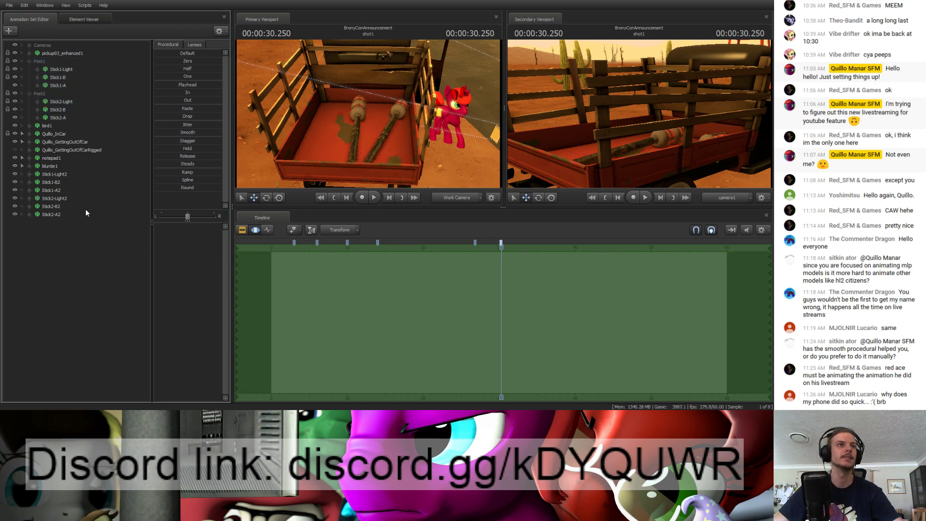
Step: Select the root transforms of the three Stick1 copies and lock those of Stick1-B2 and Stick1-A2
{"action": "left_click", "coordinate": [29, 190]}
{"action": "left_click", "coordinate": [29, 182]}
{"action": "left_click", "coordinate": [28, 174]}
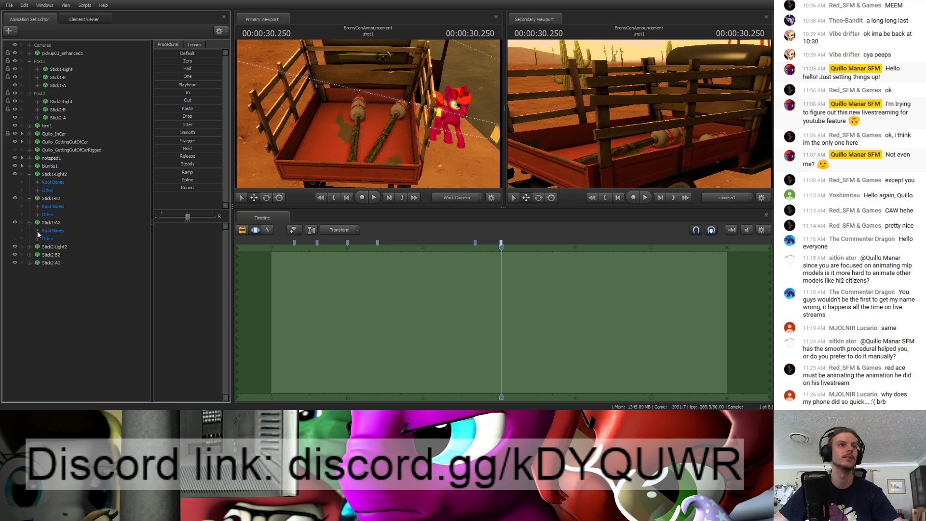
{"action": "left_click", "coordinate": [37, 231]}
{"action": "left_click", "coordinate": [38, 206]}
{"action": "left_click", "coordinate": [38, 182]}
{"action": "left_click", "coordinate": [64, 271]}
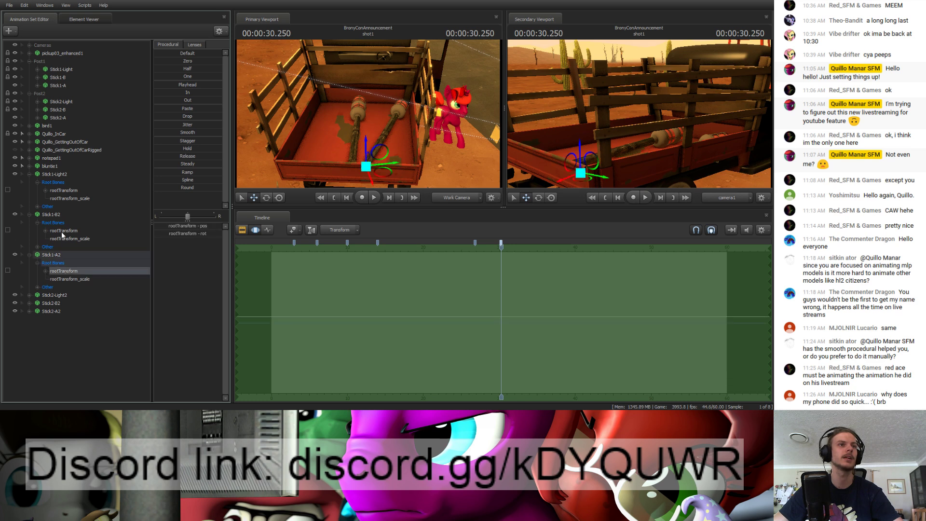
{"action": "left_click", "coordinate": [62, 231], "text": "ctrl"}
{"action": "left_click", "coordinate": [64, 190], "text": "ctrl"}
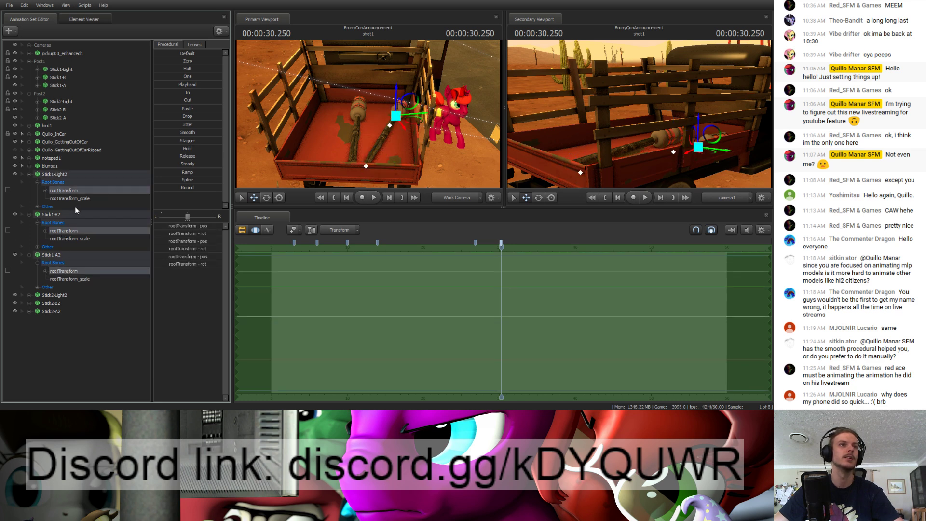
Step: Select the root transforms of the three Stick2 copies and lock those of Stick2-Light2 and Stick2-B2
{"action": "left_click", "coordinate": [30, 311]}
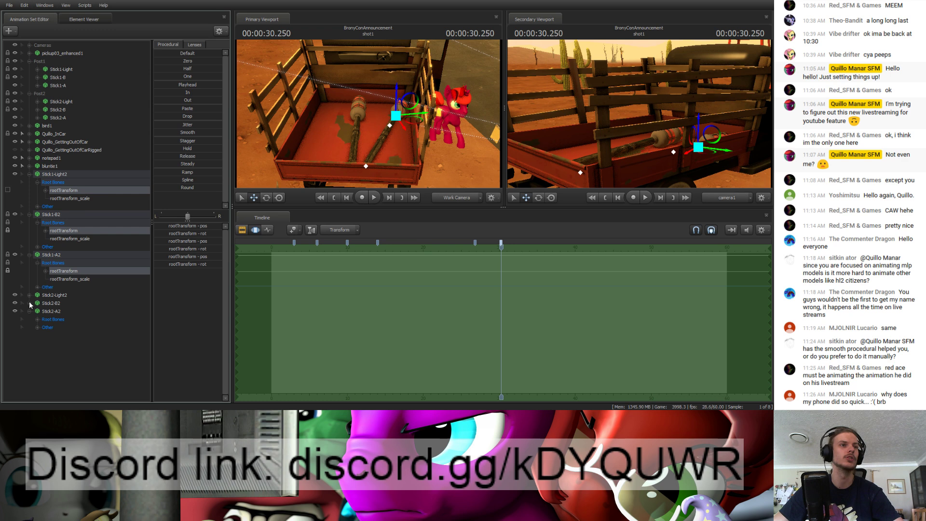
{"action": "left_click", "coordinate": [29, 303]}
{"action": "left_click", "coordinate": [30, 295]}
{"action": "left_click", "coordinate": [37, 351]}
{"action": "left_click", "coordinate": [38, 327]}
{"action": "left_click", "coordinate": [37, 302]}
{"action": "left_click", "coordinate": [67, 383]}
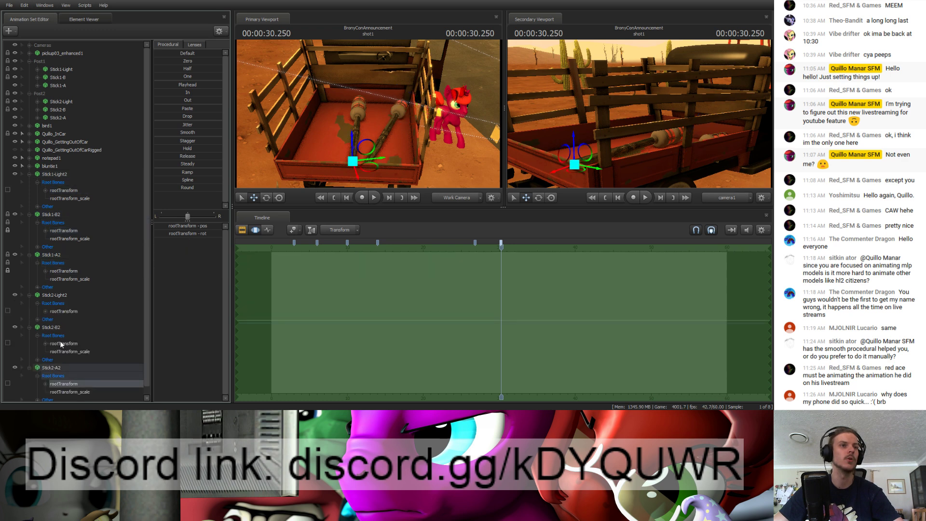
{"action": "left_click", "coordinate": [61, 342], "text": "ctrl"}
{"action": "left_click", "coordinate": [62, 311], "text": "ctrl"}
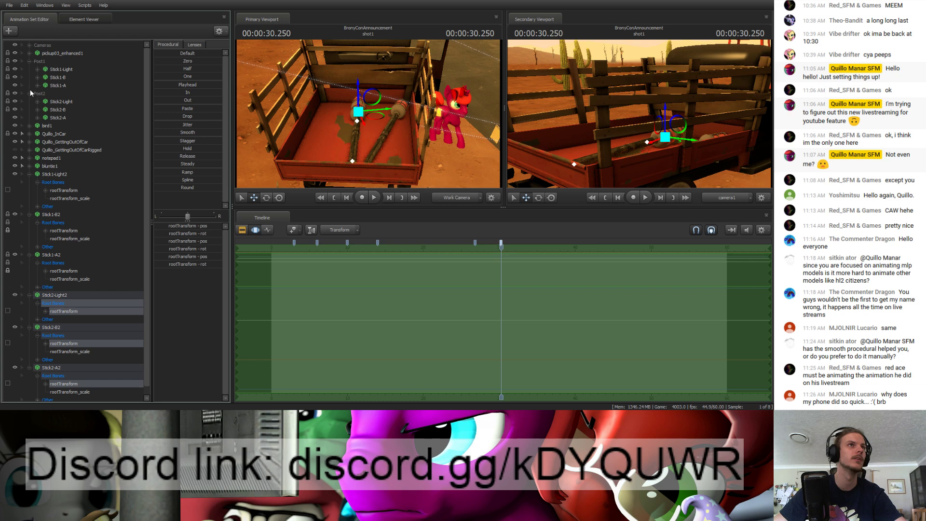
{"action": "scroll", "coordinate": [30, 89], "scroll_direction": "down", "scroll_amount": 1}
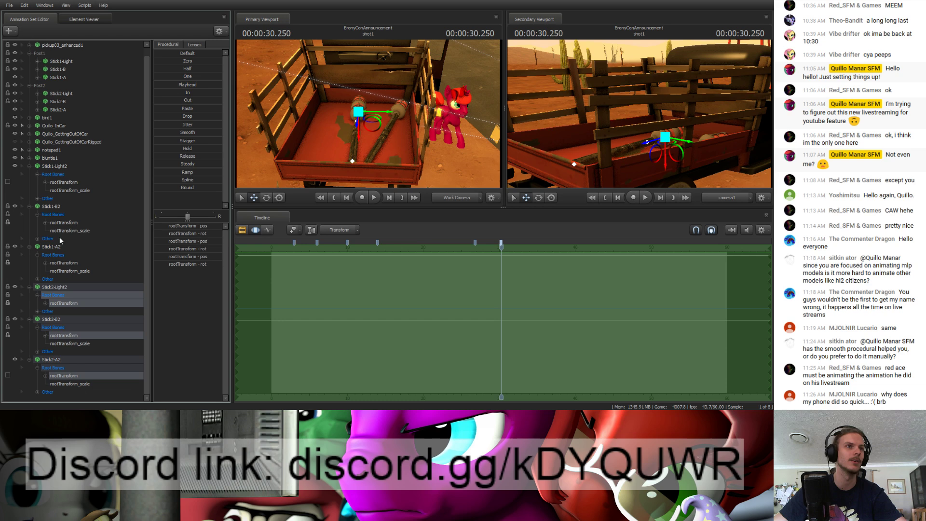
Step: Undo the last changes to the copied sticks and collapse the three Stick1 copies in the animation set list
{"action": "key", "text": "ctrl+z"}
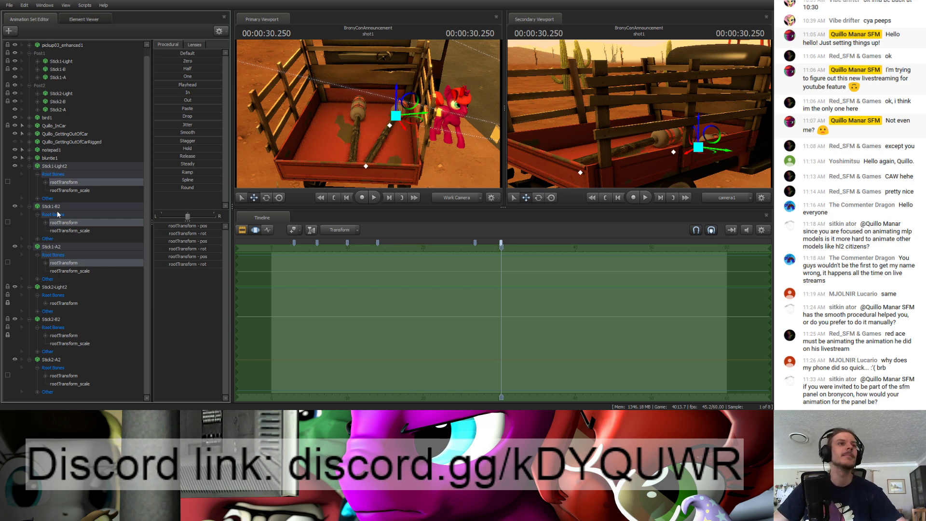
{"action": "left_click_drag", "start_coordinate": [357, 158], "coordinate": [366, 110]}
{"action": "key", "text": "w"}
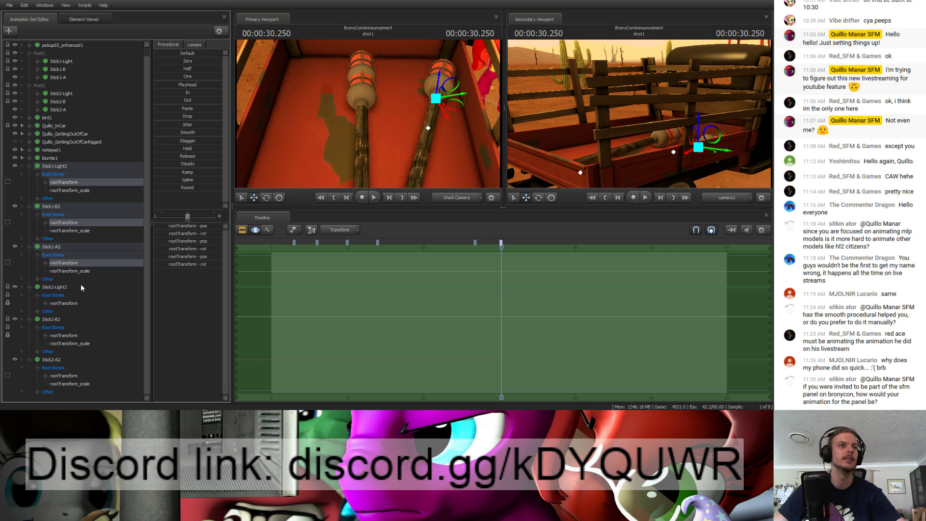
{"action": "key", "text": "ctrl+z"}
{"action": "left_click", "coordinate": [29, 166]}
{"action": "left_click", "coordinate": [29, 183]}
{"action": "left_click", "coordinate": [29, 190]}
Step: Move the Stick2 copy off the original post toward the truck bed's side using Stick2-A2's root transform
{"action": "left_click_drag", "start_coordinate": [357, 121], "coordinate": [363, 111]}
{"action": "left_click", "coordinate": [56, 287]}
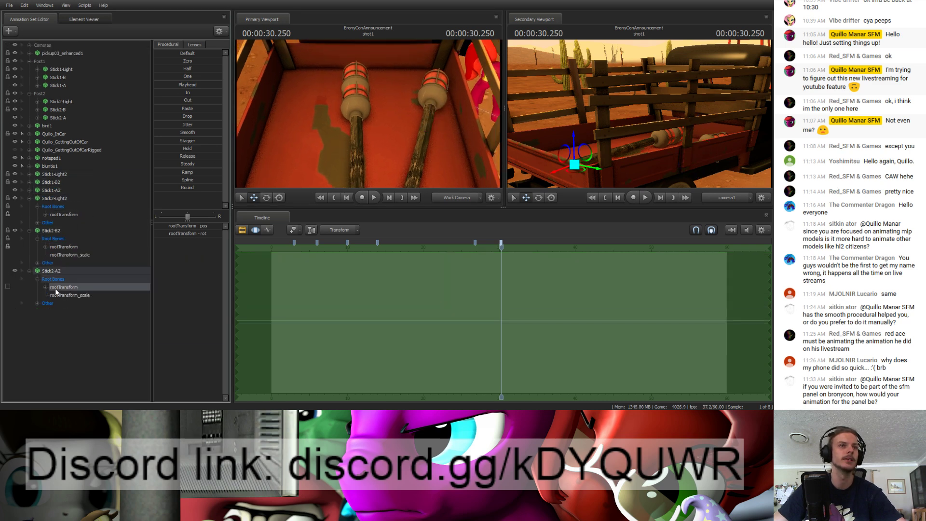
{"action": "left_click_drag", "start_coordinate": [379, 147], "coordinate": [350, 158]}
{"action": "key", "text": "s"}
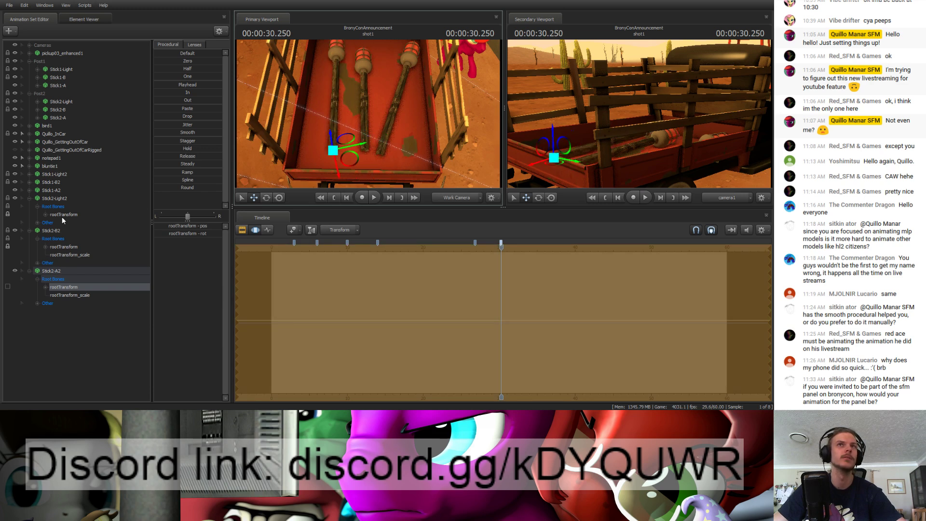
Step: Try to adjust the root transform of Stick2-Light in the Post2 group and undo the change
{"action": "left_click", "coordinate": [53, 102]}
{"action": "left_click", "coordinate": [56, 69]}
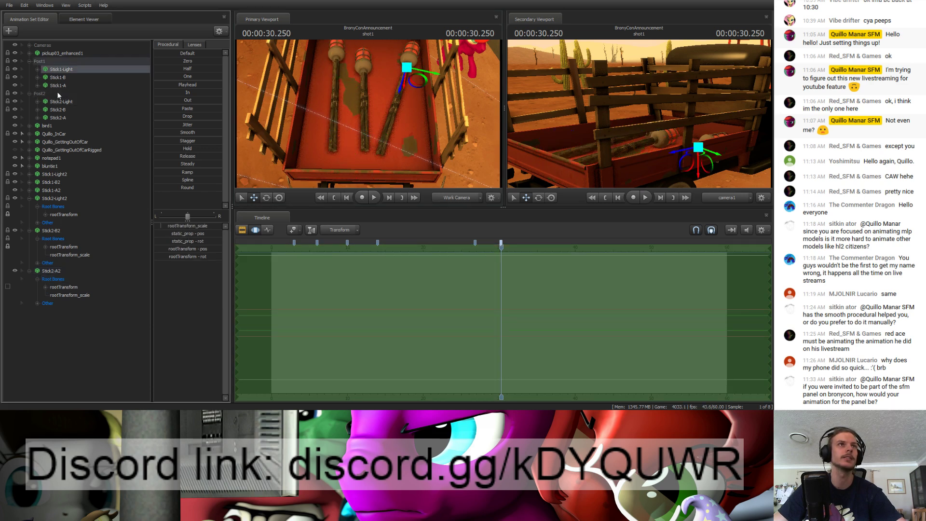
{"action": "left_click", "coordinate": [58, 101]}
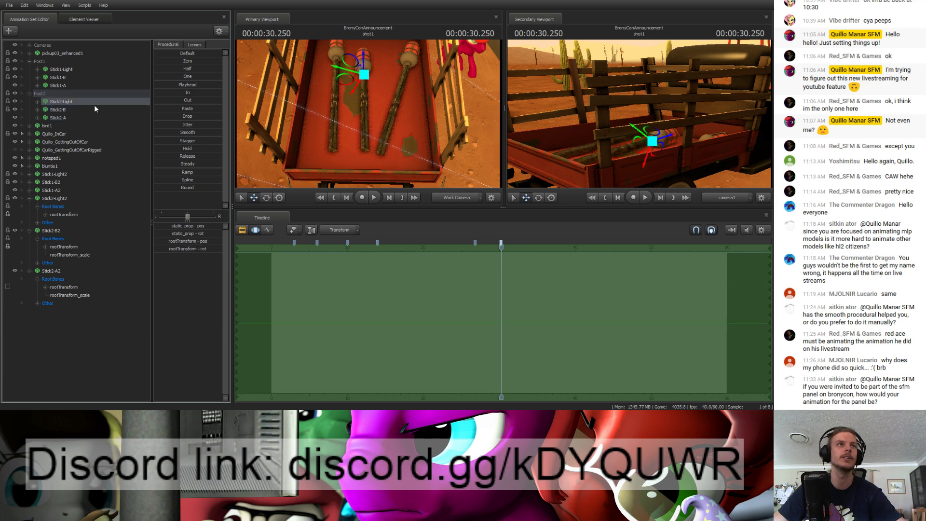
{"action": "left_click_drag", "start_coordinate": [341, 81], "coordinate": [471, 110]}
{"action": "key", "text": "w"}
{"action": "key", "text": "ctrl+z"}
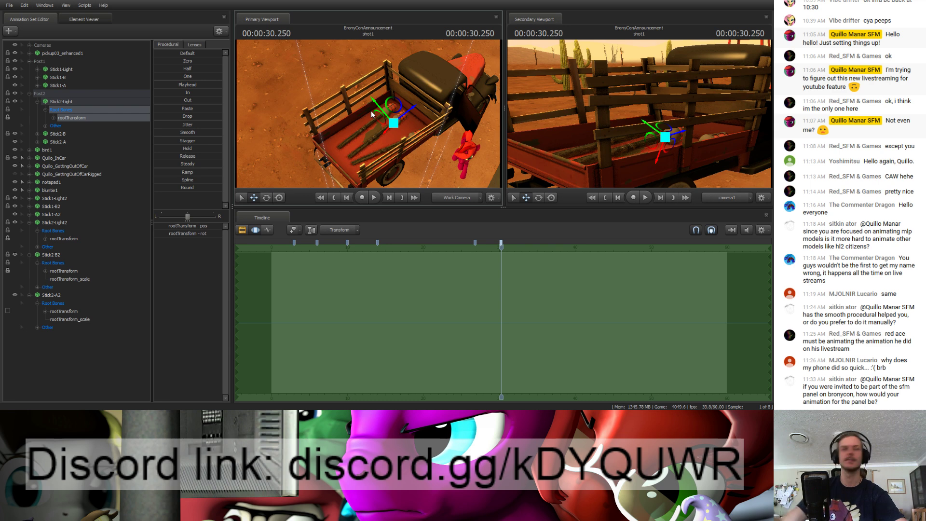
Step: Collapse the Stick2-Light2, Stick2-B2 and Stick2-A2 animation sets
{"action": "left_click", "coordinate": [30, 222]}
{"action": "left_click", "coordinate": [29, 231]}
{"action": "left_click", "coordinate": [29, 238]}
{"action": "left_click", "coordinate": [47, 220]}
{"action": "left_click", "coordinate": [50, 192]}
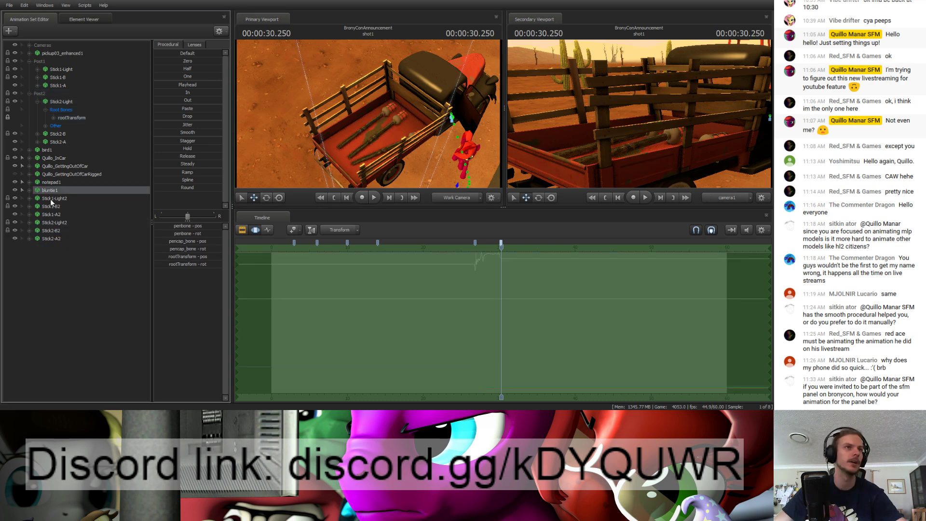
Step: Rename the three Stick1 copies as Stick3-Light, Stick3-B and Stick3-A
{"action": "left_click", "coordinate": [52, 198]}
{"action": "left_click", "coordinate": [52, 215], "text": "shift"}
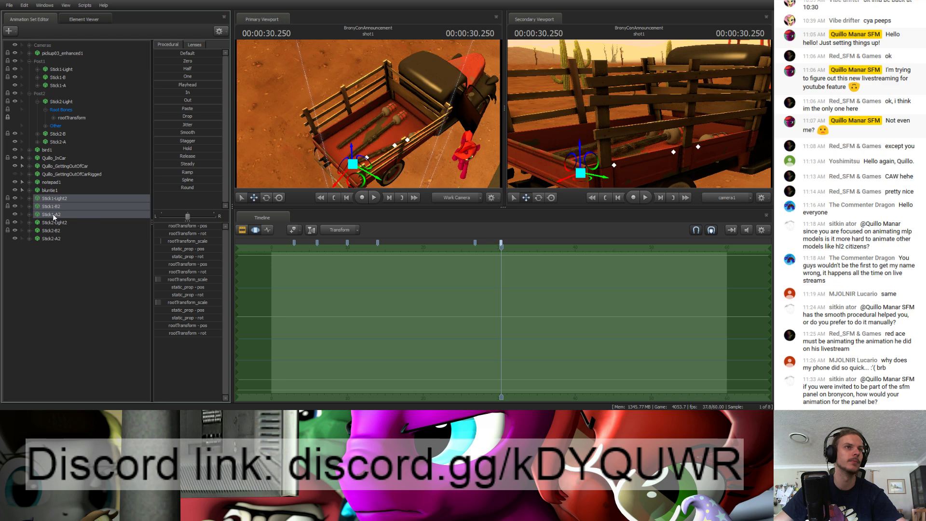
{"action": "left_click", "coordinate": [56, 199]}
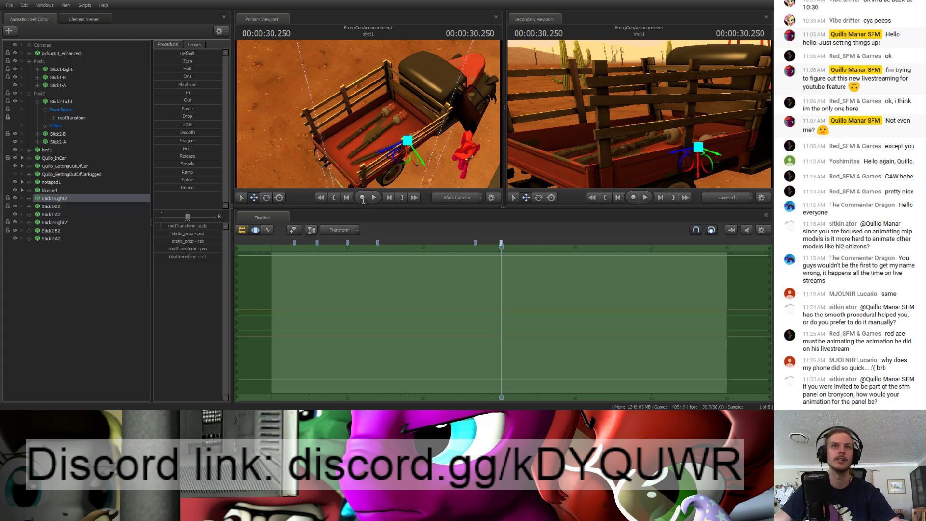
{"action": "left_click", "coordinate": [57, 206]}
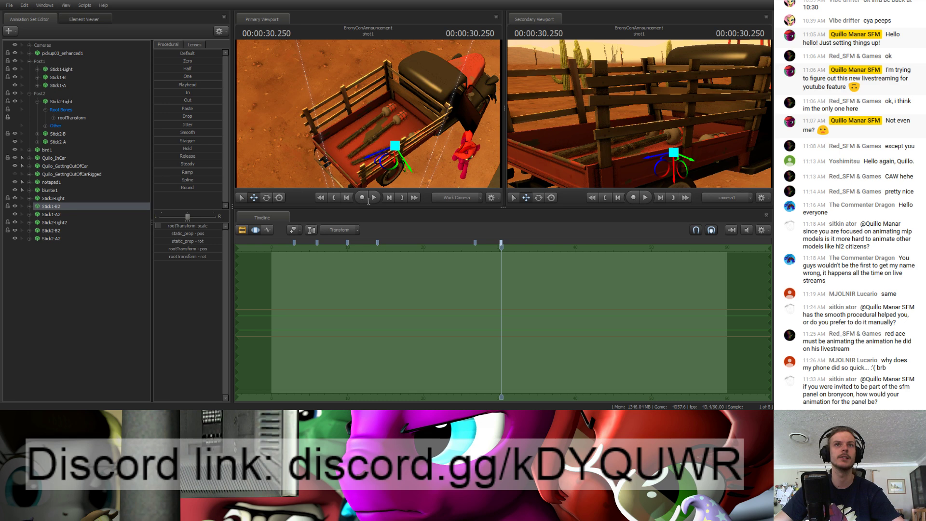
{"action": "left_click", "coordinate": [68, 214]}
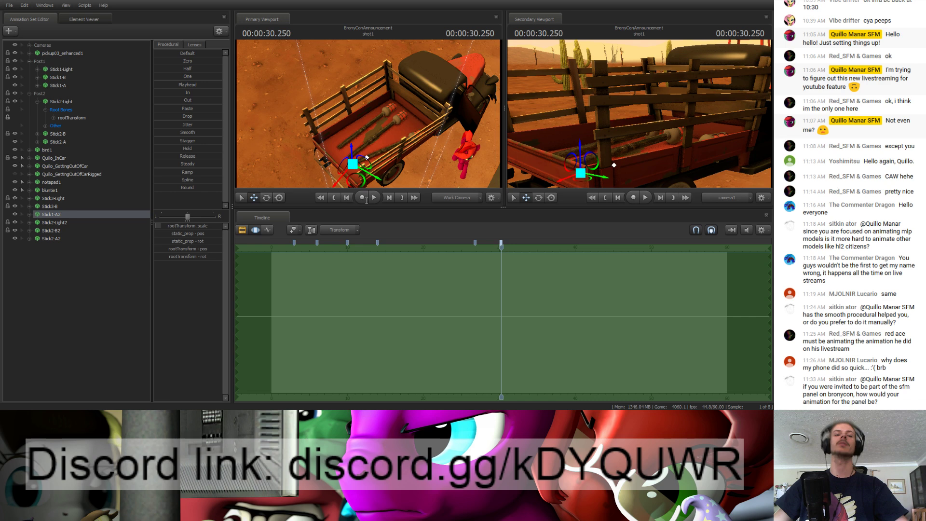
Step: Rename the three Stick2 copies as Stick4-Light, Stick4-B and Stick4-A
{"action": "left_click", "coordinate": [68, 222]}
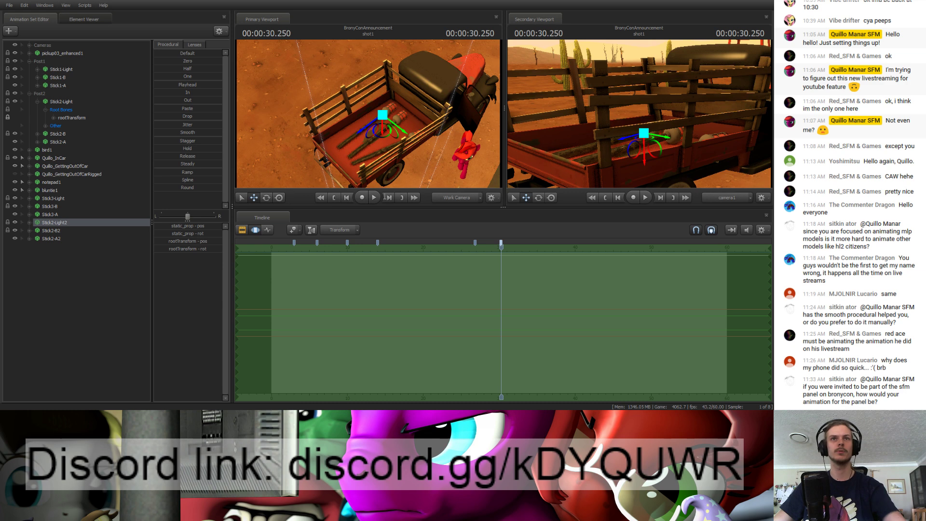
{"action": "left_click", "coordinate": [62, 231]}
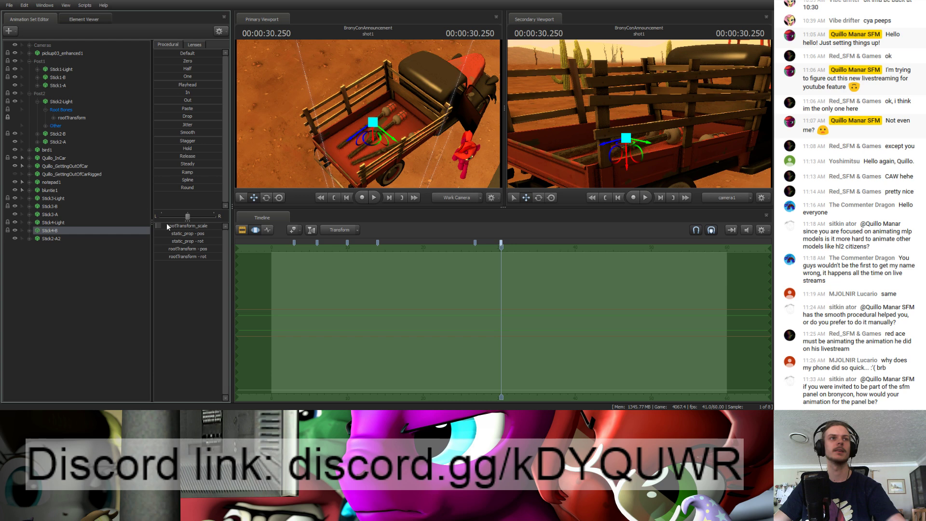
{"action": "double_click", "coordinate": [59, 238]}
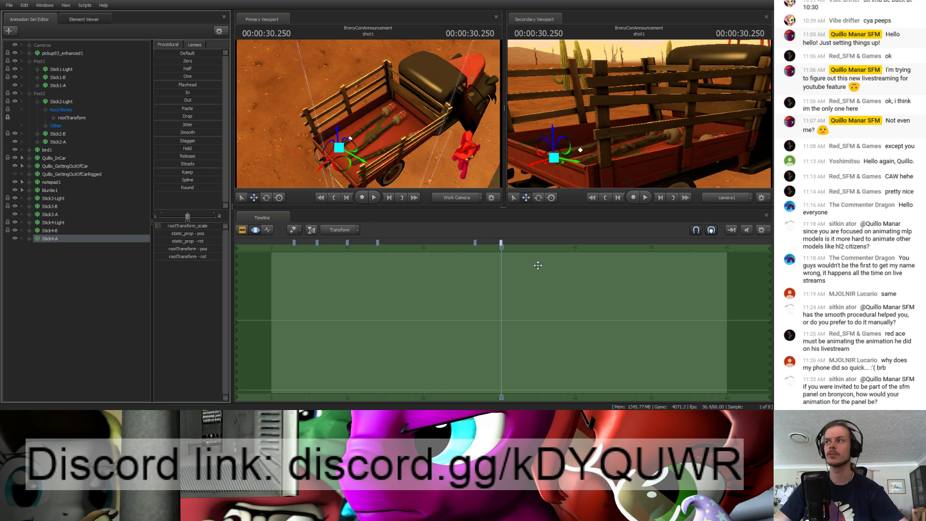
Step: Group the three Stick4 models together and the three Stick3 models into a second group
{"action": "left_click", "coordinate": [54, 222], "text": "shift"}
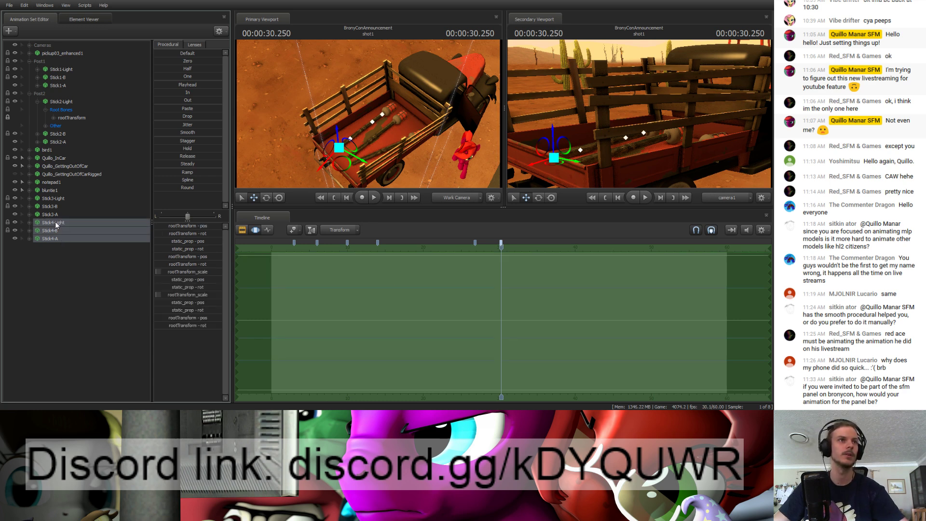
{"action": "key", "text": "ctrl+g"}
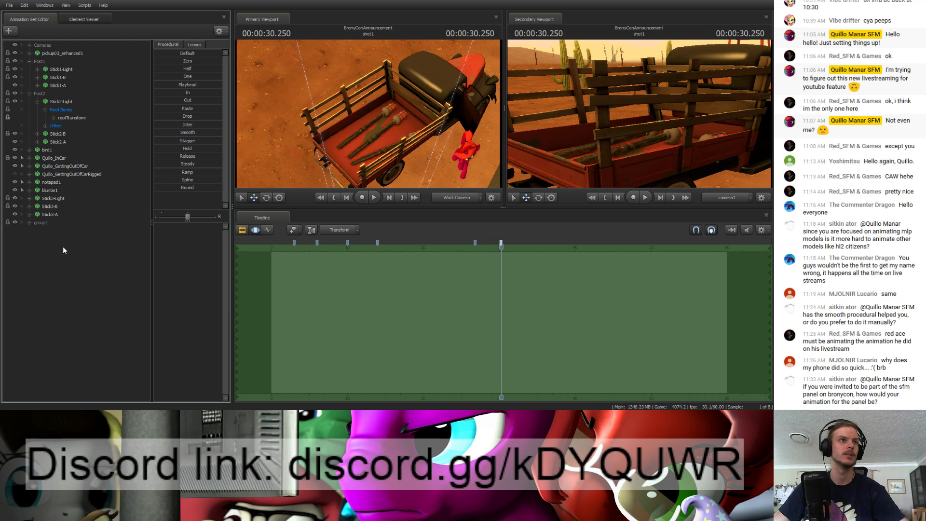
{"action": "left_click_drag", "start_coordinate": [54, 198], "coordinate": [50, 216]}
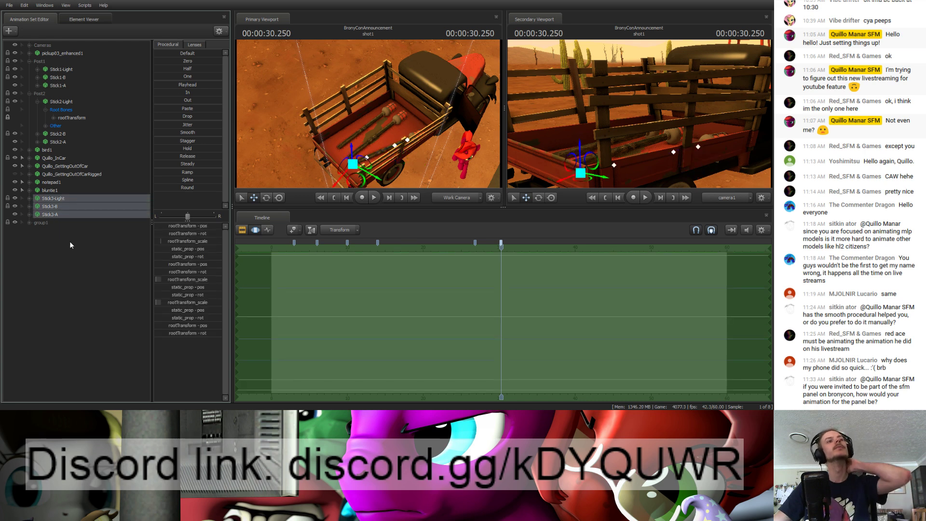
{"action": "key", "text": "ctrl+g"}
Step: Rename the group of Stick3 models as Post3 and the group of Stick4 models as Post4
{"action": "left_click", "coordinate": [41, 202]}
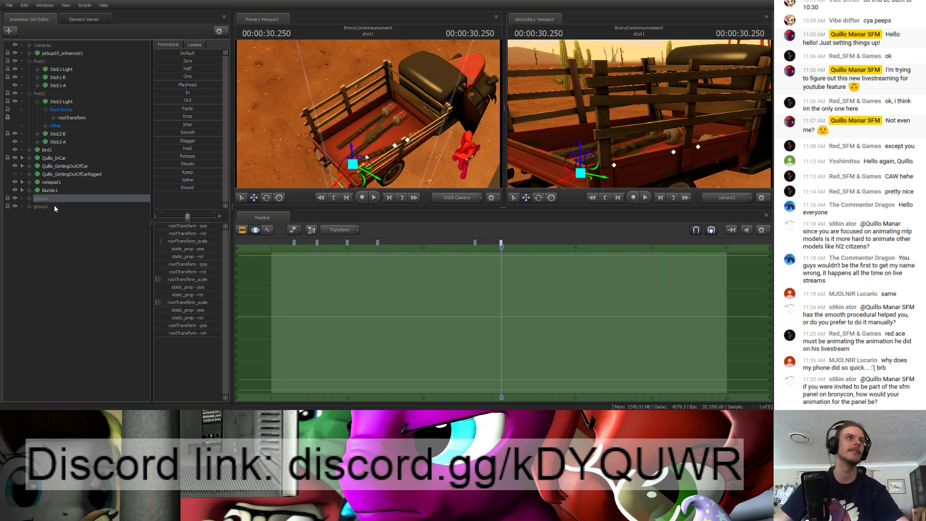
{"action": "type", "text": "Post3"}
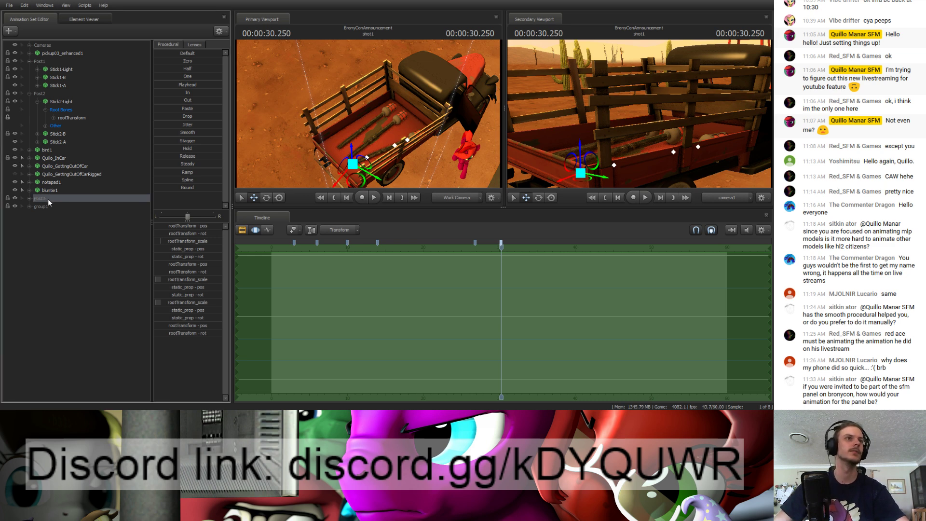
{"action": "left_click", "coordinate": [51, 206]}
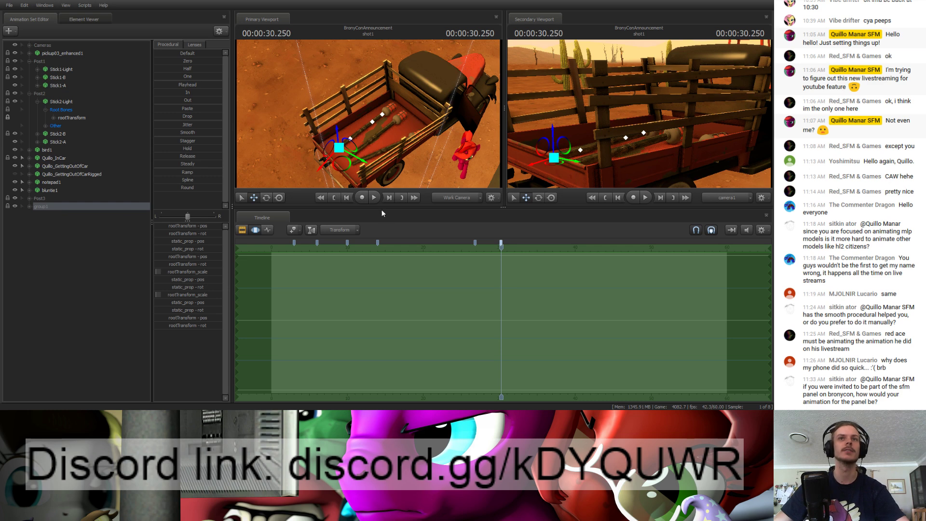
{"action": "double_click", "coordinate": [78, 206]}
{"action": "type", "text": "Post4"}
{"action": "key", "text": "Return"}
Step: Collapse the Post1 and Post2 groups and place Post3 and Post4 directly below them in the list
{"action": "left_click", "coordinate": [29, 93]}
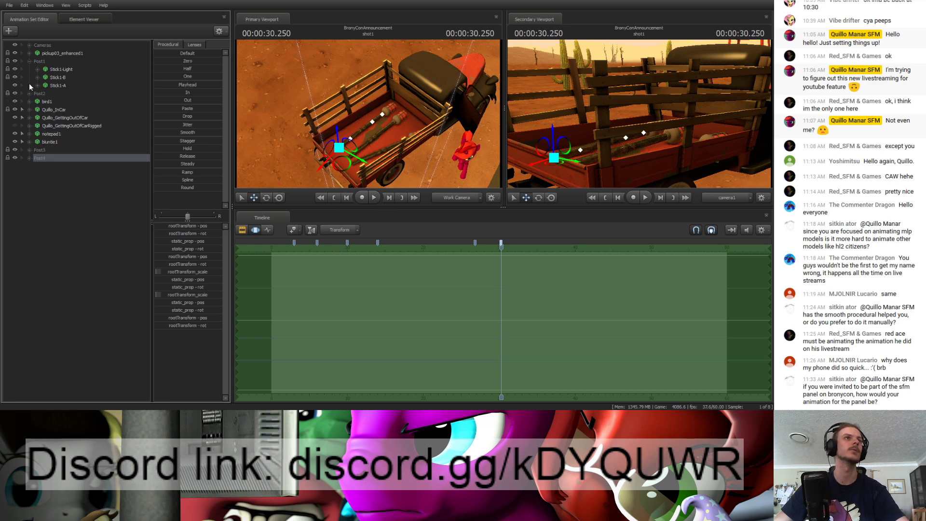
{"action": "left_click", "coordinate": [29, 62]}
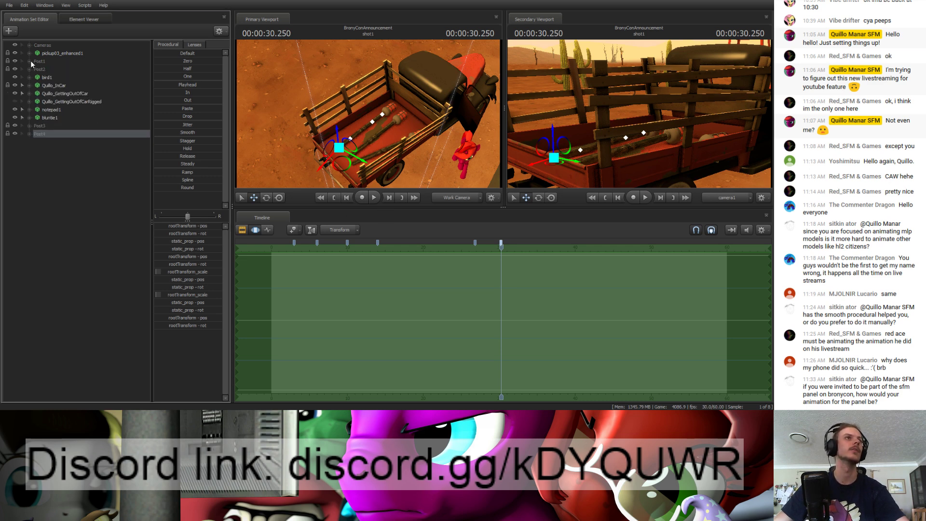
{"action": "left_click", "coordinate": [30, 109]}
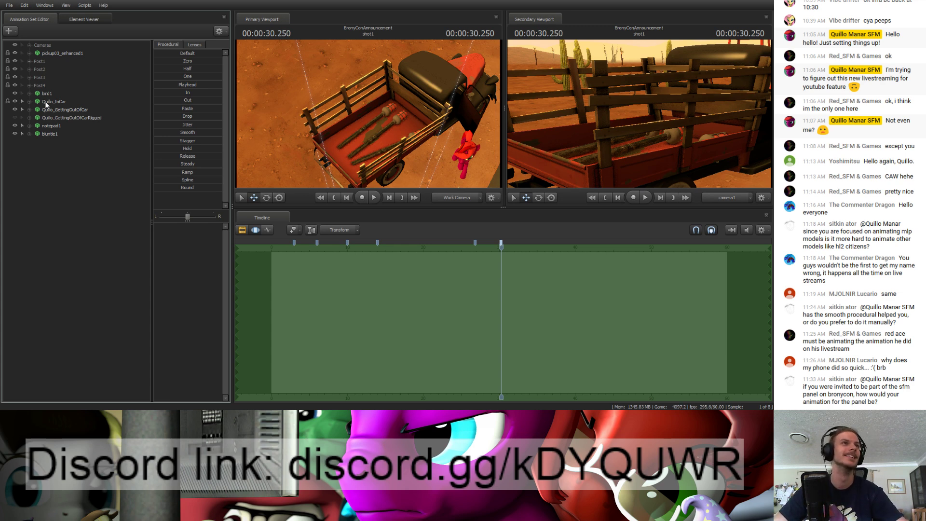
Step: Reorder the animation sets so that notepad1 and the pen model sit above bird1
{"action": "left_click", "coordinate": [52, 126]}
{"action": "left_click", "coordinate": [53, 134], "text": "ctrl"}
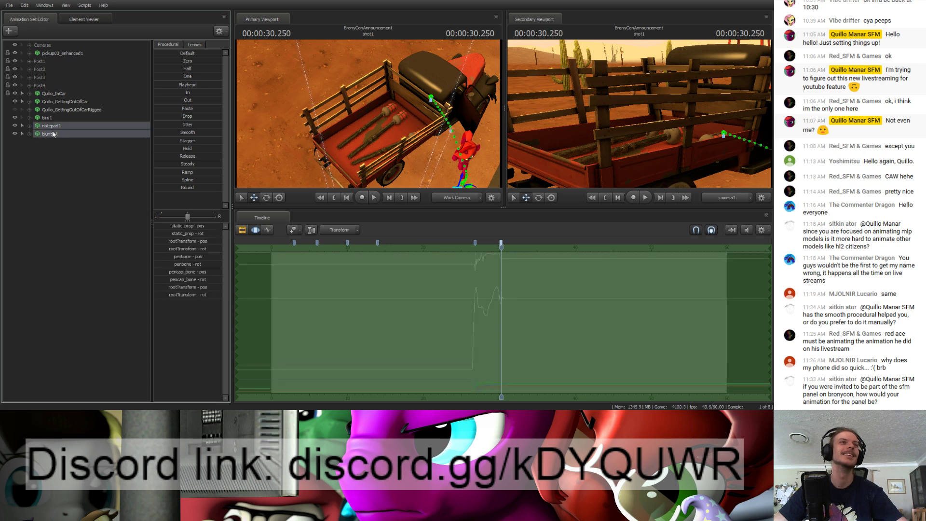
{"action": "left_click_drag", "start_coordinate": [53, 134], "coordinate": [54, 116]}
Step: Examine the truck bed from behind to judge how the posts lie next to each other
{"action": "mouse_move", "coordinate": [328, 116]}
{"action": "left_mouse_down"}
{"action": "mouse_move", "coordinate": [301, 126]}
{"action": "mouse_move", "coordinate": [337, 116]}
{"action": "left_mouse_up"}
{"action": "key", "text": "w"}
{"action": "mouse_move", "coordinate": [401, 126]}
{"action": "left_mouse_down"}
{"action": "mouse_move", "coordinate": [386, 126]}
{"action": "mouse_move", "coordinate": [401, 126]}
{"action": "left_mouse_up"}
{"action": "key", "text": "s"}
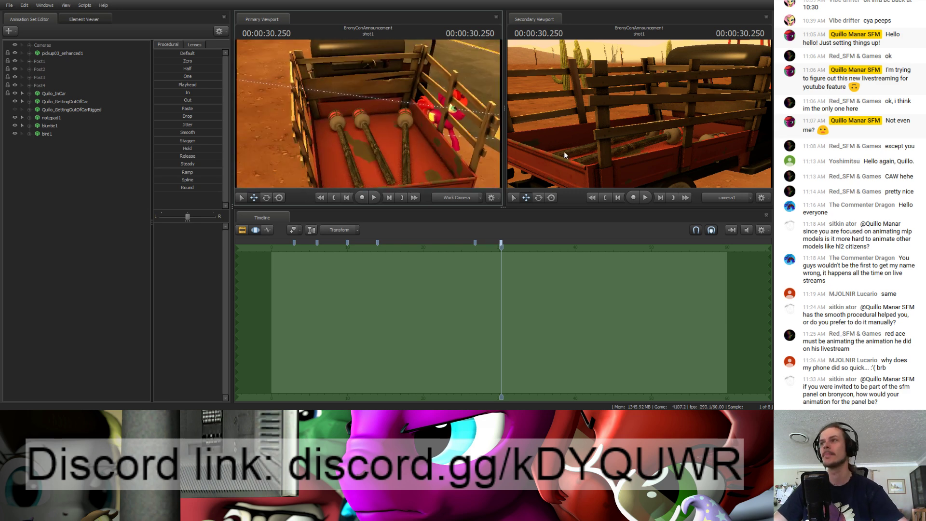
{"action": "key", "text": "s"}
{"action": "mouse_move", "coordinate": [401, 118]}
{"action": "left_mouse_down"}
{"action": "mouse_move", "coordinate": [386, 121]}
{"action": "mouse_move", "coordinate": [402, 125]}
{"action": "left_mouse_up"}
{"action": "key", "text": "w"}
{"action": "key", "text": "s"}
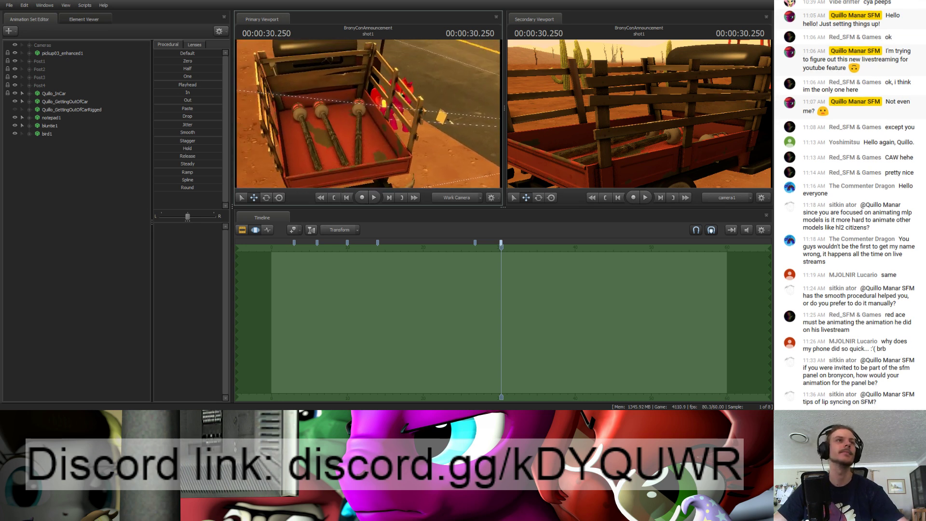
Step: Move the Post3 group between the Post2 and Post1 posts in the truck bed and rotate it to lie alongside them
{"action": "left_click", "coordinate": [39, 85]}
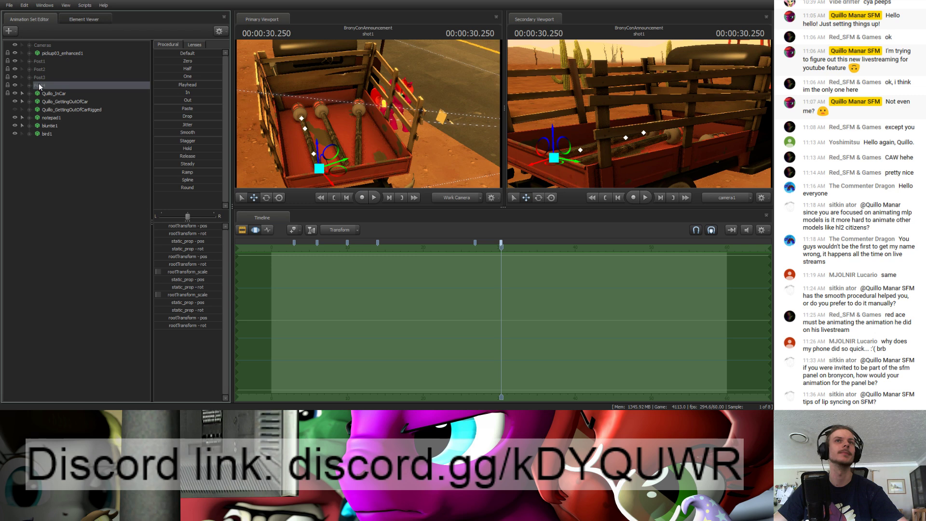
{"action": "left_click", "coordinate": [39, 61]}
{"action": "left_click", "coordinate": [39, 77]}
{"action": "mouse_move", "coordinate": [380, 169]}
{"action": "left_mouse_down"}
{"action": "mouse_move", "coordinate": [363, 163]}
{"action": "mouse_move", "coordinate": [359, 175]}
{"action": "mouse_move", "coordinate": [372, 171]}
{"action": "mouse_move", "coordinate": [381, 187]}
{"action": "mouse_move", "coordinate": [370, 174]}
{"action": "left_mouse_up"}
{"action": "key", "text": "e"}
{"action": "key", "text": "w"}
{"action": "key", "text": "w"}
{"action": "key", "text": "s"}
{"action": "key", "text": "w"}
{"action": "right_click_drag", "start_coordinate": [375, 141], "coordinate": [379, 133]}
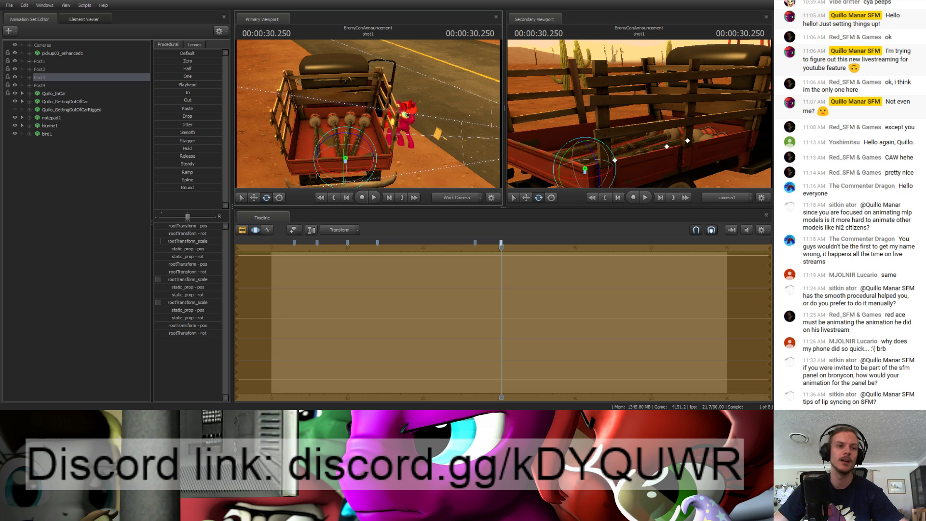
Step: Examine the posts in the truck bed up close and from several angles to check their spacing and contact
{"action": "key", "text": "s"}
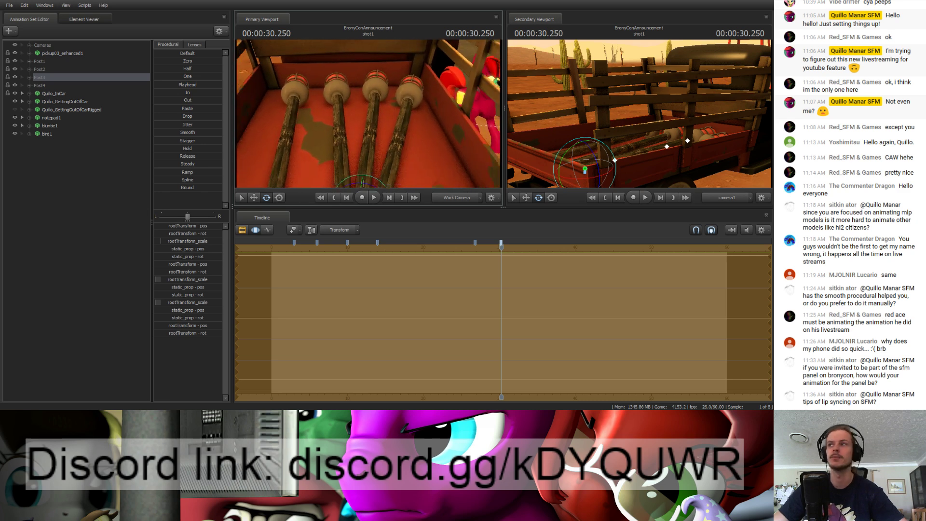
{"action": "key", "text": "w"}
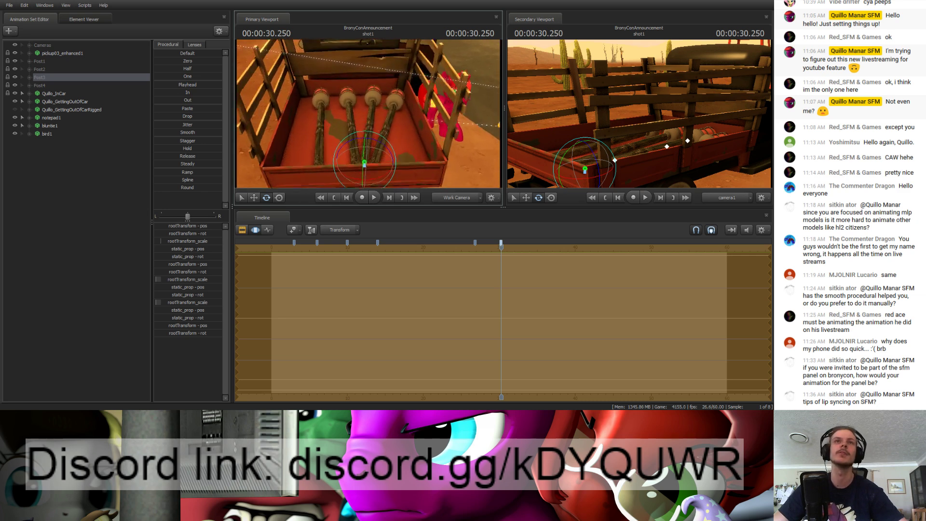
{"action": "key", "text": "s"}
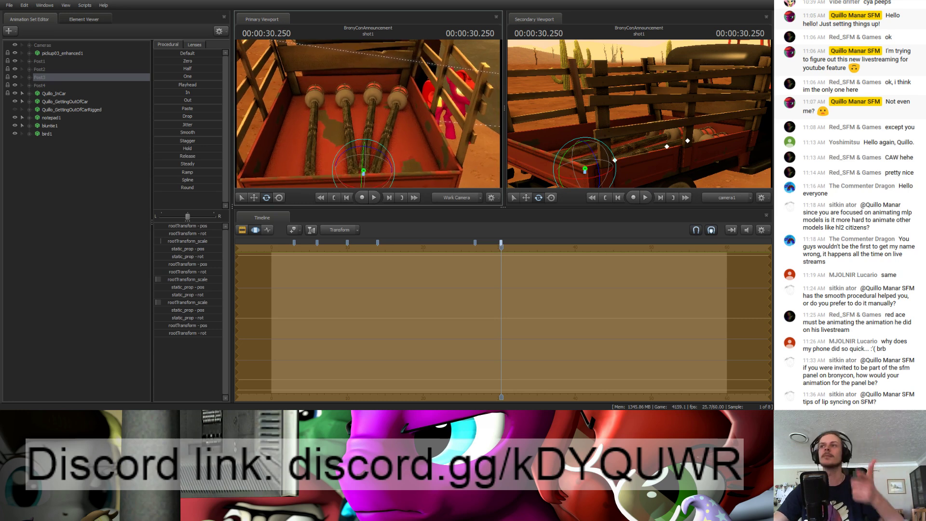
{"action": "key", "text": "w"}
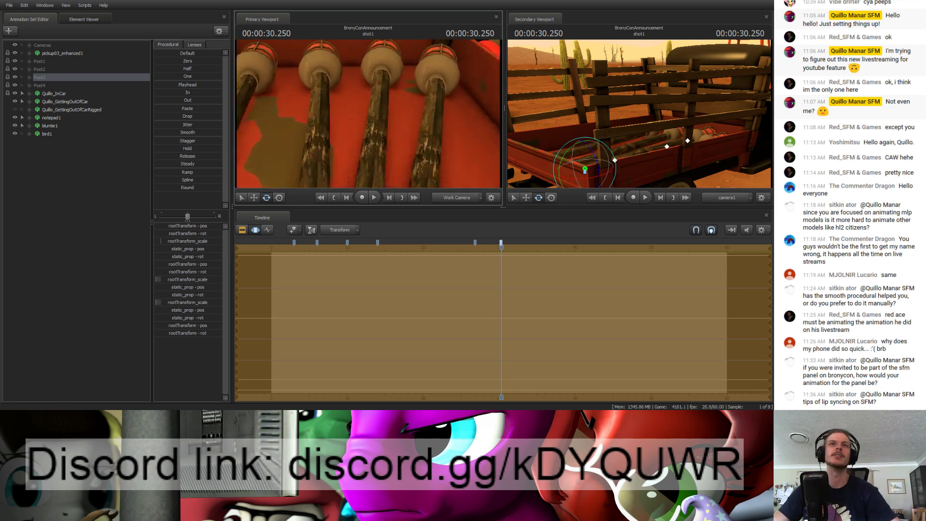
{"action": "key", "text": "s"}
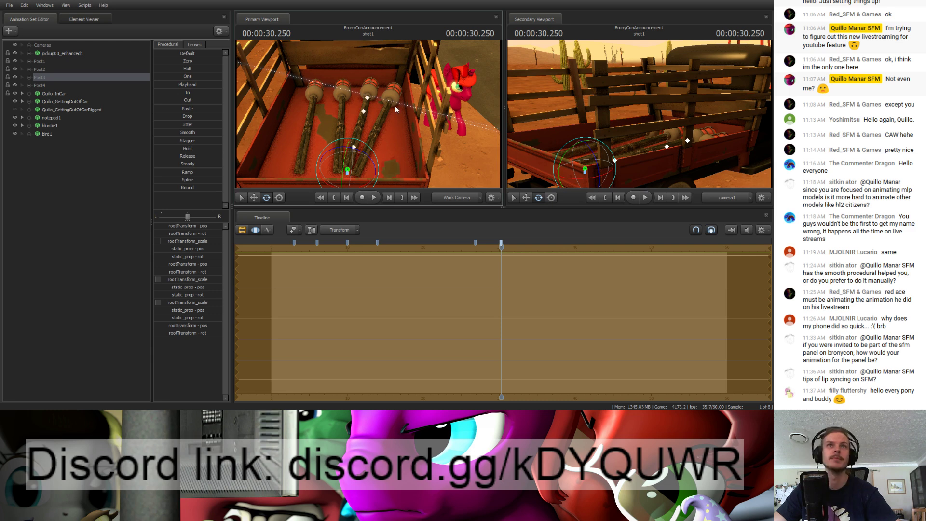
{"action": "key", "text": "w"}
{"action": "left_click_drag", "start_coordinate": [369, 114], "coordinate": [304, 135]}
{"action": "key", "text": "s"}
{"action": "key", "text": "w"}
{"action": "key", "text": "s"}
{"action": "key", "text": "w"}
{"action": "key", "text": "s"}
{"action": "key", "text": "w"}
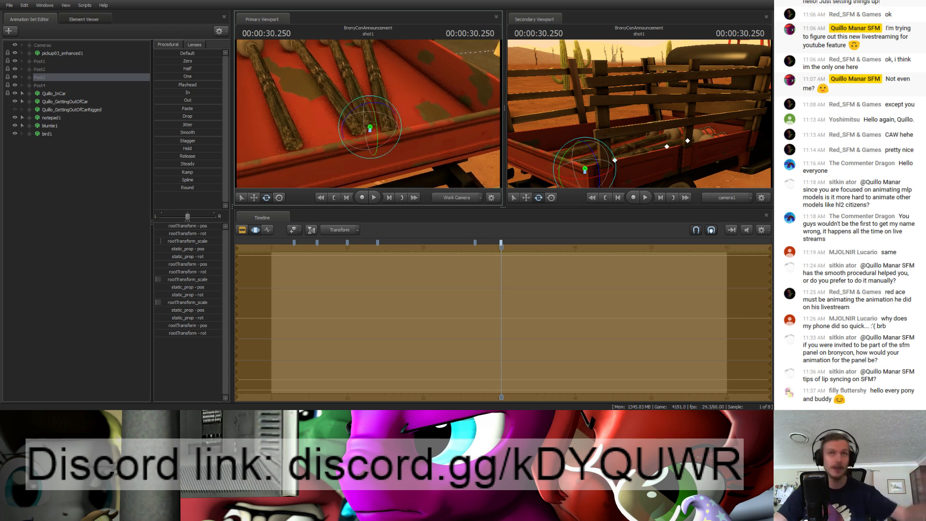
Step: Compare the four posts in the truck bed in close-up and from behind to judge their overall arrangement
{"action": "left_click_drag", "start_coordinate": [368, 113], "coordinate": [337, 97]}
{"action": "key", "text": "w"}
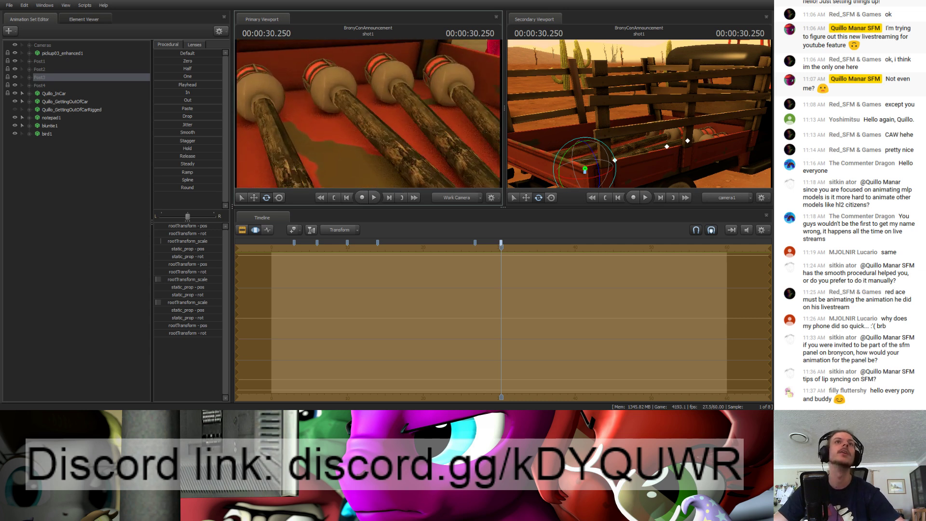
{"action": "key", "text": "ctrl+z"}
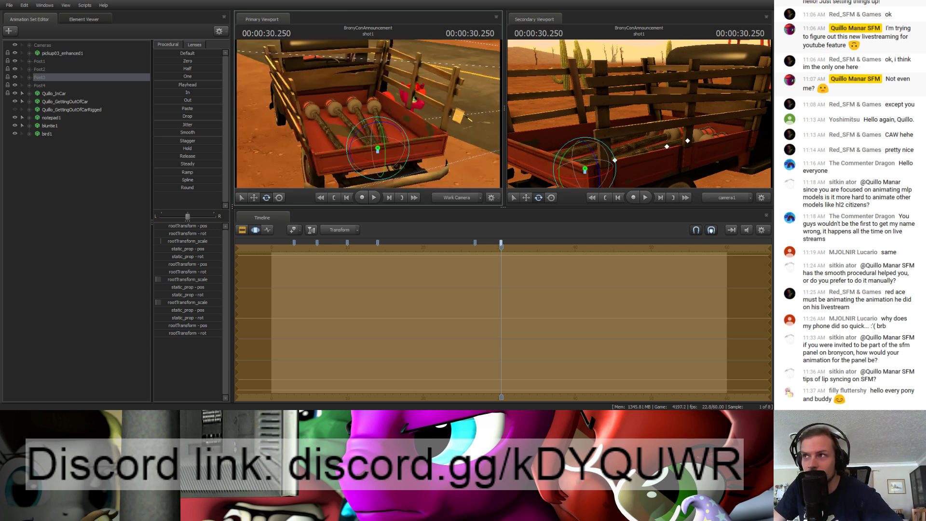
{"action": "mouse_move", "coordinate": [368, 114]}
{"action": "left_mouse_down"}
{"action": "mouse_move", "coordinate": [357, 112]}
{"action": "mouse_move", "coordinate": [356, 91]}
{"action": "mouse_move", "coordinate": [361, 115]}
{"action": "mouse_move", "coordinate": [371, 114]}
{"action": "left_mouse_up"}
{"action": "key", "text": "w"}
{"action": "key", "text": "w"}
{"action": "key", "text": "s"}
{"action": "key", "text": "w"}
{"action": "key", "text": "w"}
{"action": "key", "text": "s"}
{"action": "key", "text": "w"}
{"action": "key", "text": "w"}
{"action": "key", "text": "s"}
{"action": "key", "text": "w"}
{"action": "key", "text": "w"}
{"action": "key", "text": "s"}
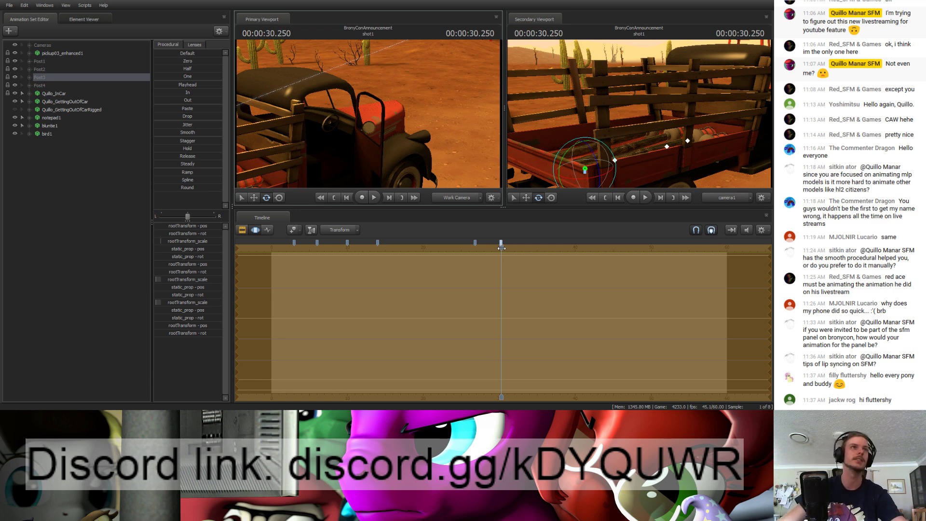
Step: Look over the loaded truck and the pony standing beside it from the side and the rear
{"action": "left_click_drag", "start_coordinate": [447, 106], "coordinate": [369, 117]}
{"action": "key", "text": "s"}
{"action": "key", "text": "w"}
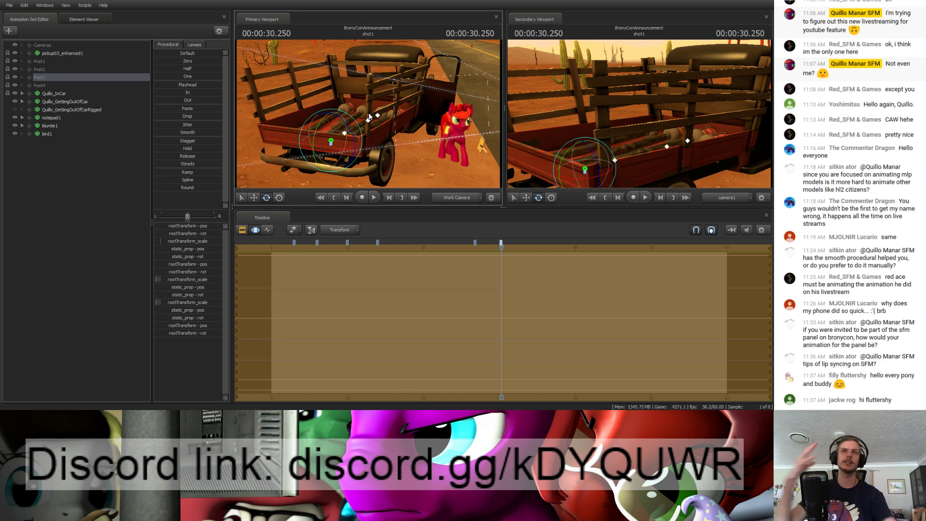
{"action": "mouse_move", "coordinate": [369, 116]}
{"action": "left_mouse_down"}
{"action": "mouse_move", "coordinate": [389, 140]}
{"action": "mouse_move", "coordinate": [384, 127]}
{"action": "mouse_move", "coordinate": [398, 111]}
{"action": "mouse_move", "coordinate": [369, 116]}
{"action": "left_mouse_up"}
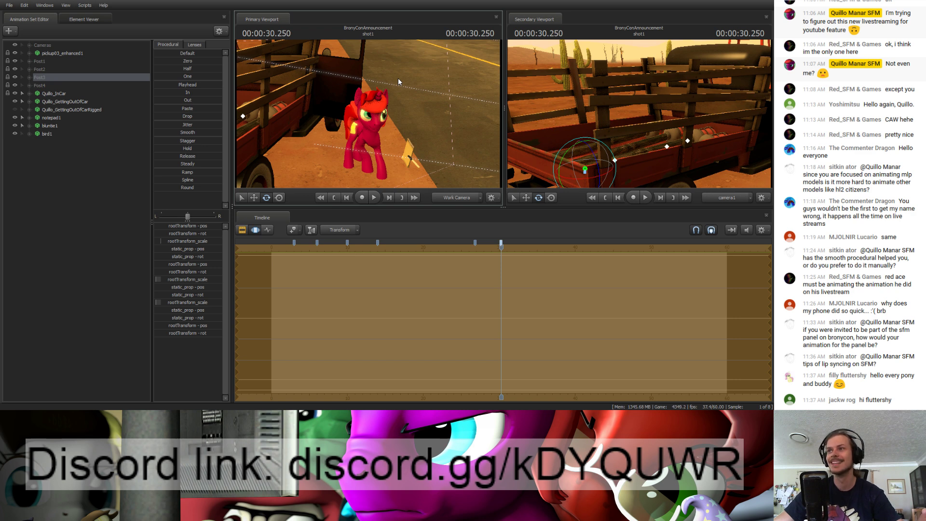
{"action": "key", "text": "w"}
{"action": "left_click_drag", "start_coordinate": [398, 82], "coordinate": [381, 55]}
{"action": "left_click_drag", "start_coordinate": [369, 114], "coordinate": [340, 126]}
{"action": "key", "text": "w"}
{"action": "key", "text": "s"}
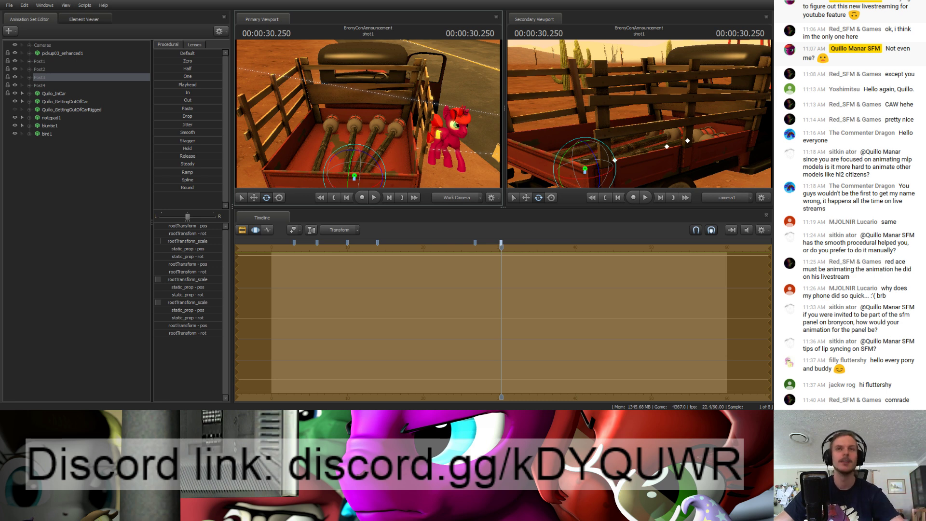
{"action": "left_click_drag", "start_coordinate": [355, 146], "coordinate": [373, 113]}
Step: Play the shot from about 27 s to 30.5 s to review the pony's movement beside the truck
{"action": "left_click_drag", "start_coordinate": [500, 248], "coordinate": [475, 247]}
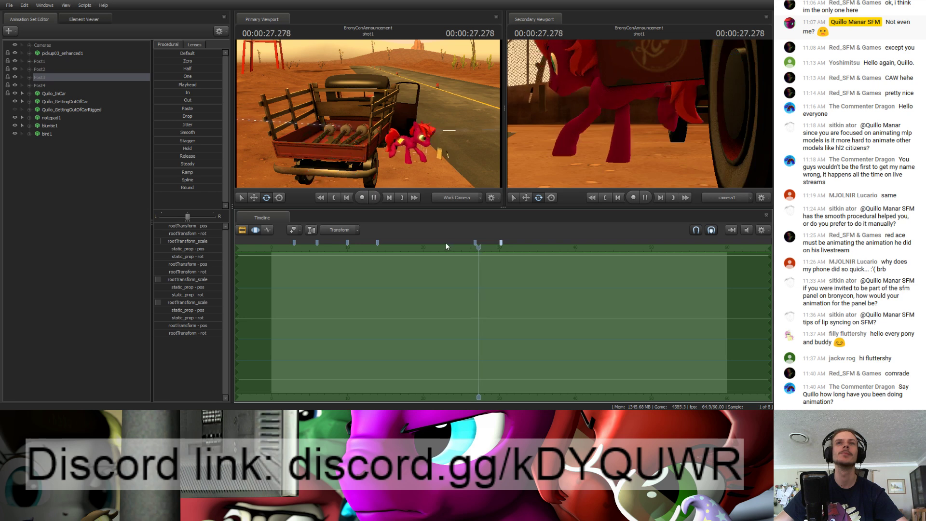
{"action": "key", "text": "space"}
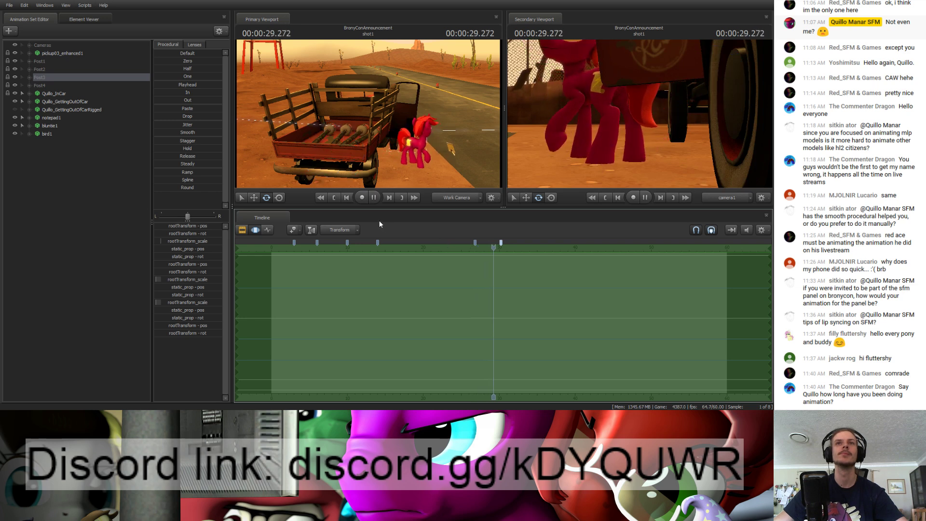
{"action": "key", "text": "space"}
Step: Add the vn_quillomanar_enh1 pony model to the shot and move it onto the dirt away from the truck
{"action": "left_click", "coordinate": [58, 164]}
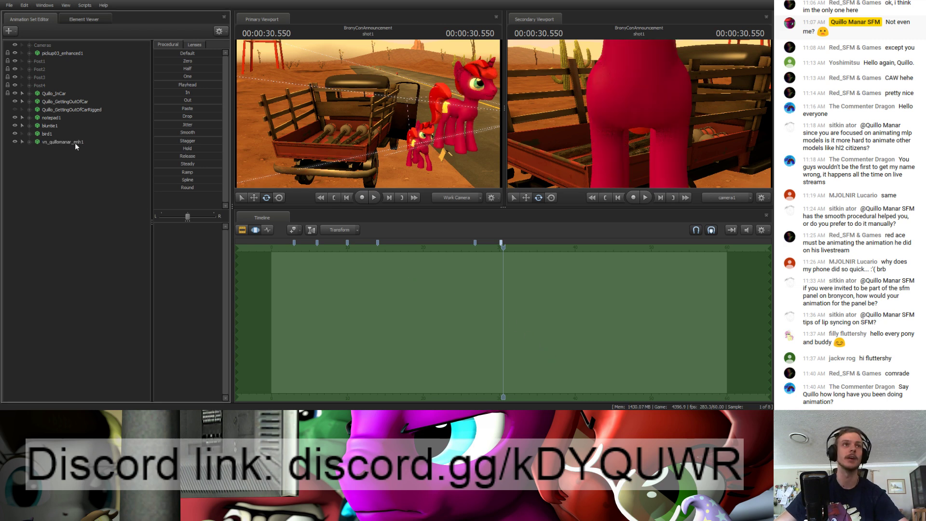
{"action": "left_click", "coordinate": [75, 143]}
{"action": "left_click_drag", "start_coordinate": [369, 116], "coordinate": [457, 111]}
{"action": "key", "text": "w"}
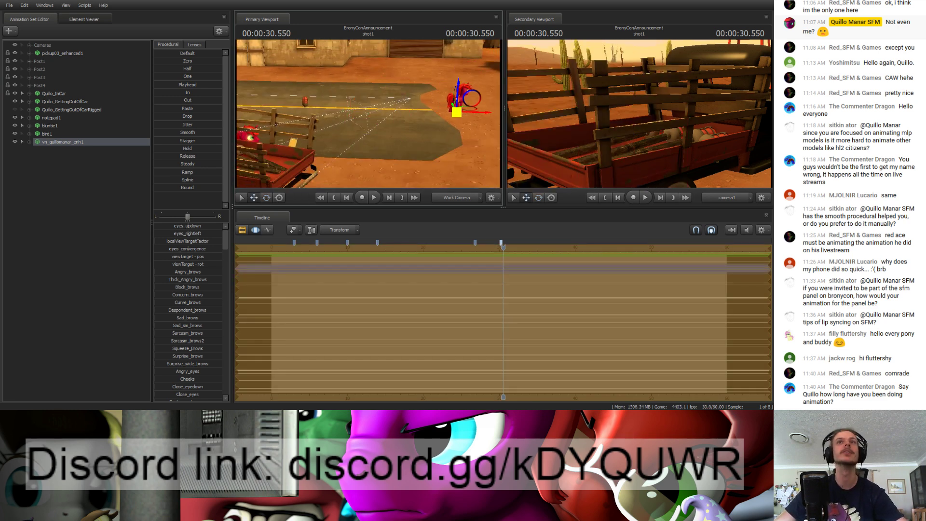
Step: Rotate the vn_quillomanar_enh1 pony about its vertical axis at the end of the road and save the session
{"action": "key", "text": "f"}
{"action": "key", "text": "e"}
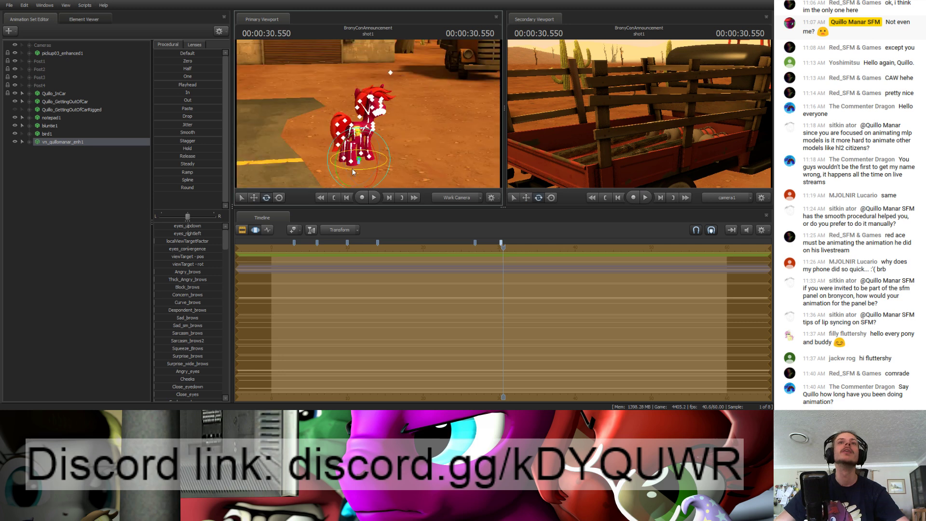
{"action": "left_click_drag", "start_coordinate": [352, 169], "coordinate": [368, 113]}
{"action": "key", "text": "w"}
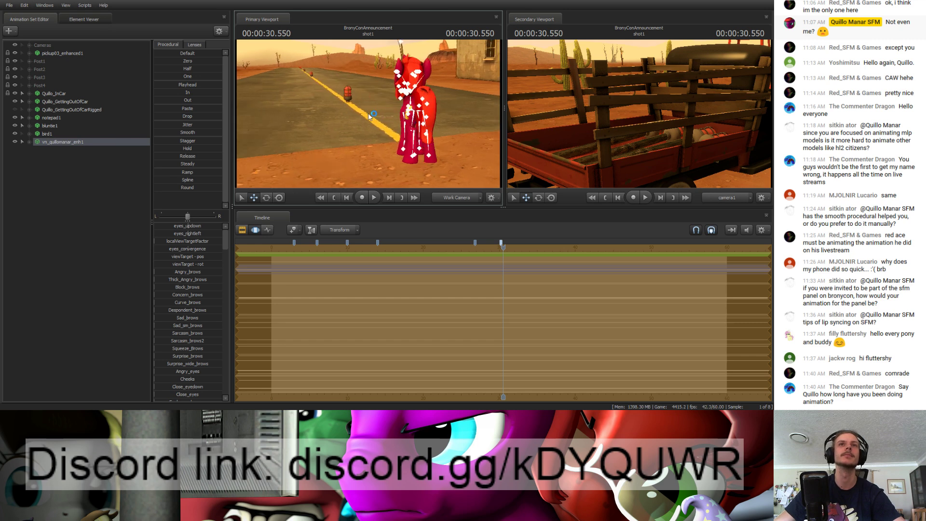
{"action": "key", "text": "ctrl+s"}
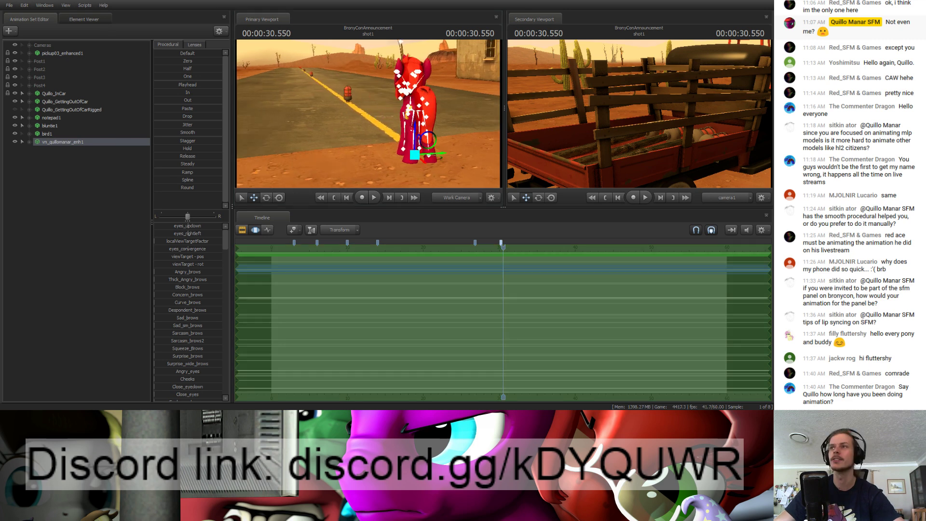
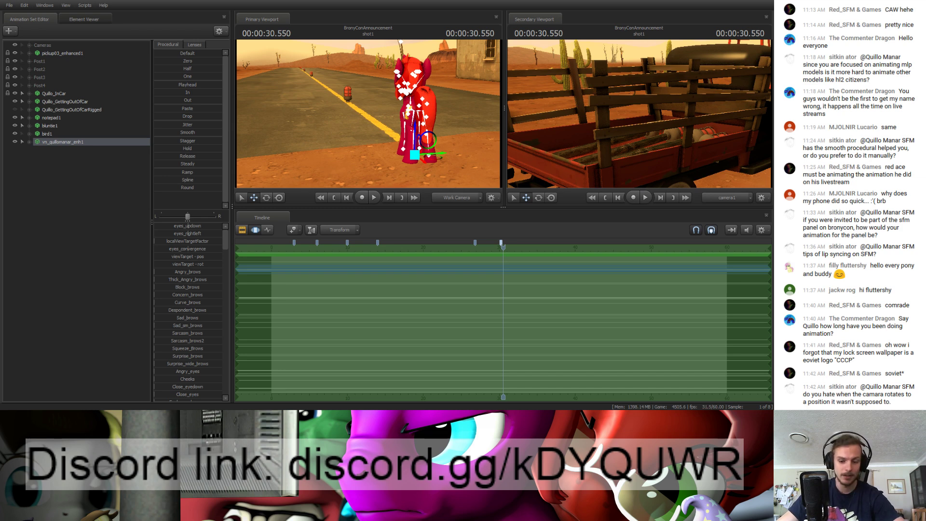
Step: Select camera1 in the Cameras group and examine its placement around the truck from the road and from above
{"action": "left_click_drag", "start_coordinate": [368, 113], "coordinate": [256, 95]}
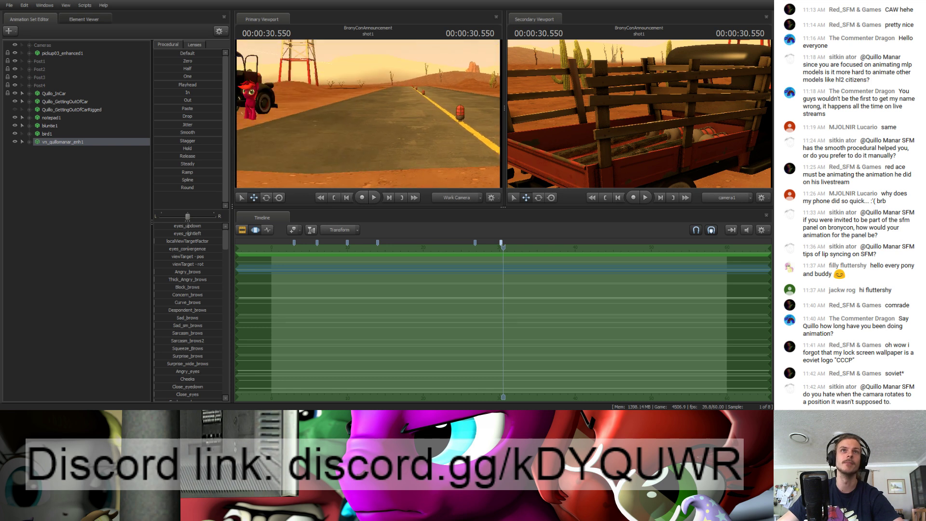
{"action": "left_click_drag", "start_coordinate": [368, 114], "coordinate": [245, 77]}
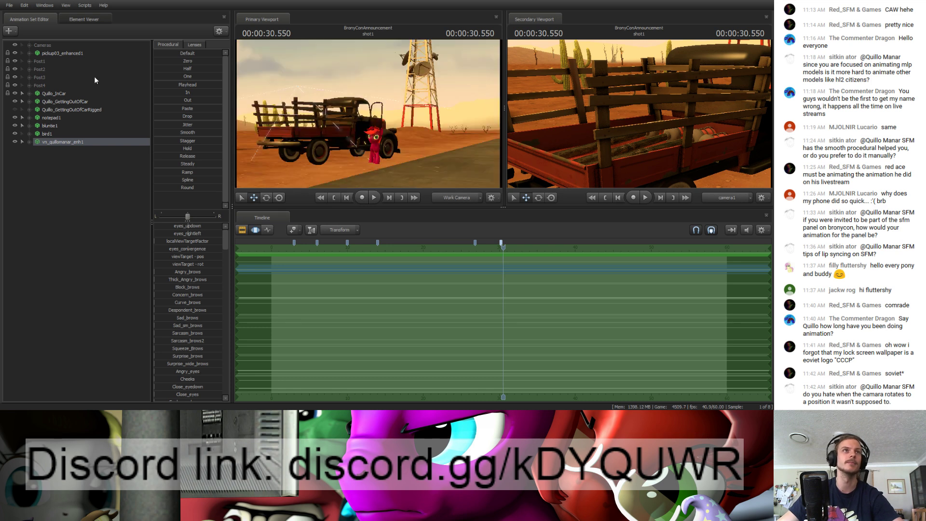
{"action": "left_click", "coordinate": [38, 47]}
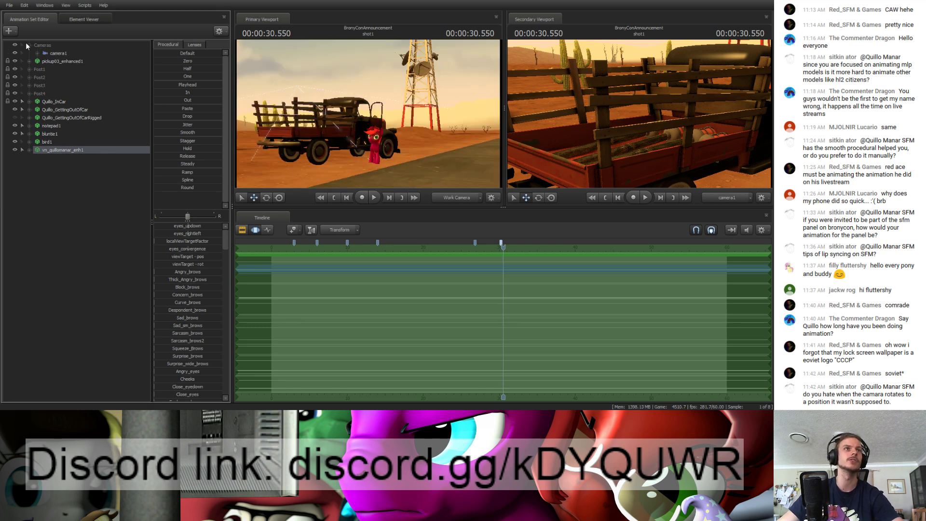
{"action": "left_click", "coordinate": [56, 53]}
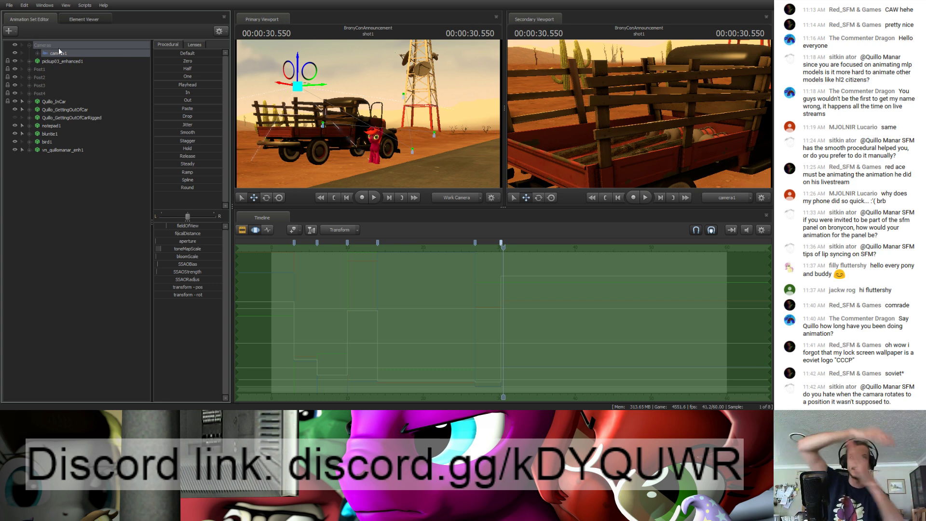
{"action": "key", "text": "w"}
{"action": "left_click_drag", "start_coordinate": [394, 104], "coordinate": [474, 133]}
{"action": "key", "text": "s"}
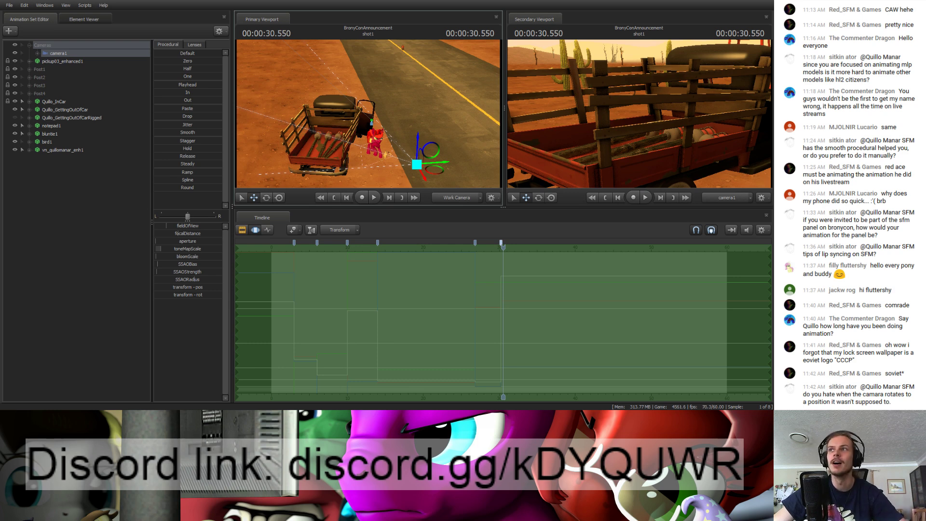
{"action": "left_click_drag", "start_coordinate": [368, 114], "coordinate": [358, 123]}
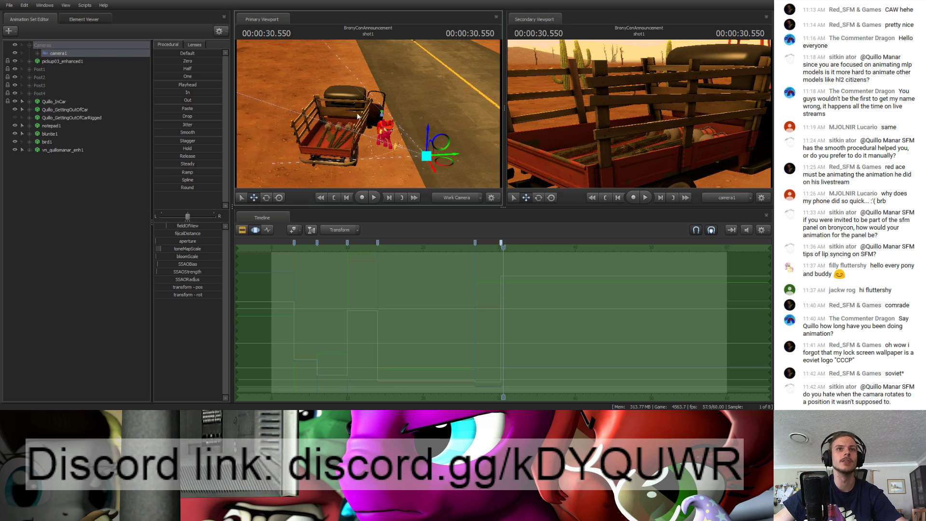
{"action": "mouse_move", "coordinate": [316, 110]}
{"action": "left_mouse_down"}
{"action": "mouse_move", "coordinate": [289, 108]}
{"action": "mouse_move", "coordinate": [319, 107]}
{"action": "left_mouse_up"}
{"action": "key", "text": "s"}
{"action": "key", "text": "w"}
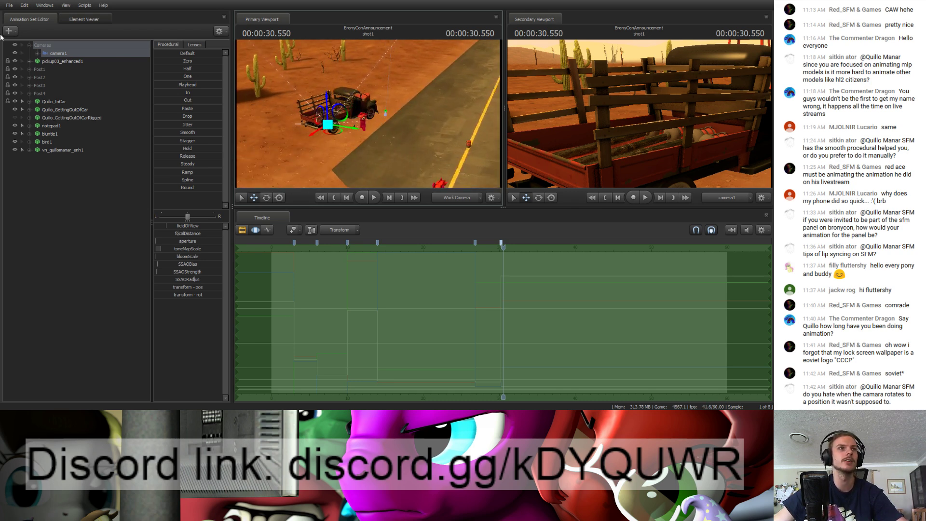
Step: Select pickup03_enhanced1 and examine the truck's motion path across the desert up to its parked position
{"action": "left_click", "coordinate": [62, 61]}
{"action": "left_click", "coordinate": [268, 229]}
{"action": "key", "text": "w"}
{"action": "left_click_drag", "start_coordinate": [318, 145], "coordinate": [309, 162]}
{"action": "key", "text": "s"}
{"action": "left_click_drag", "start_coordinate": [377, 175], "coordinate": [377, 157]}
{"action": "key", "text": "F3"}
{"action": "left_click_drag", "start_coordinate": [315, 91], "coordinate": [415, 148]}
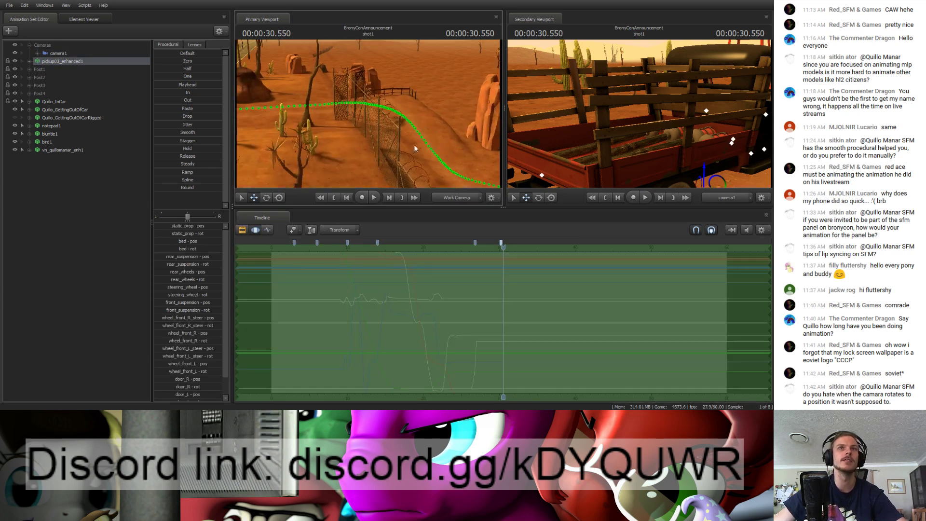
{"action": "key", "text": "s"}
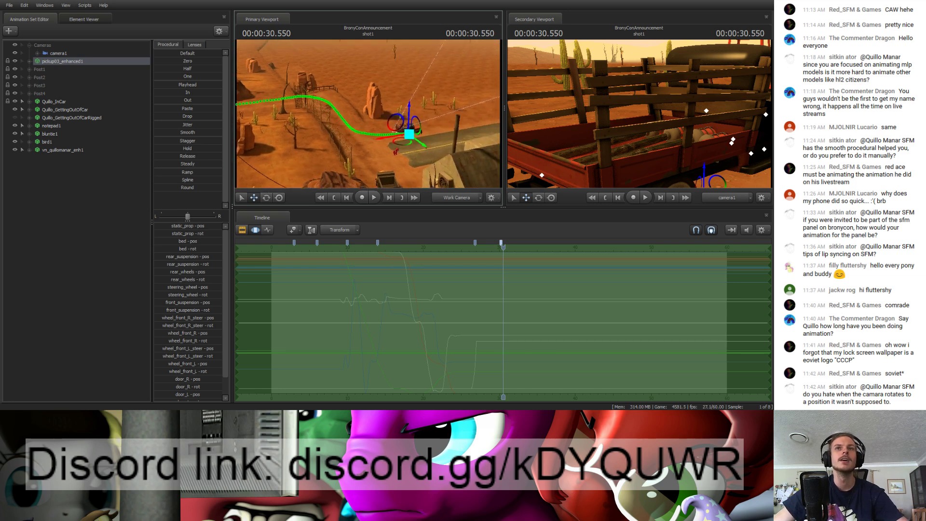
{"action": "key", "text": "w"}
{"action": "key", "text": "w"}
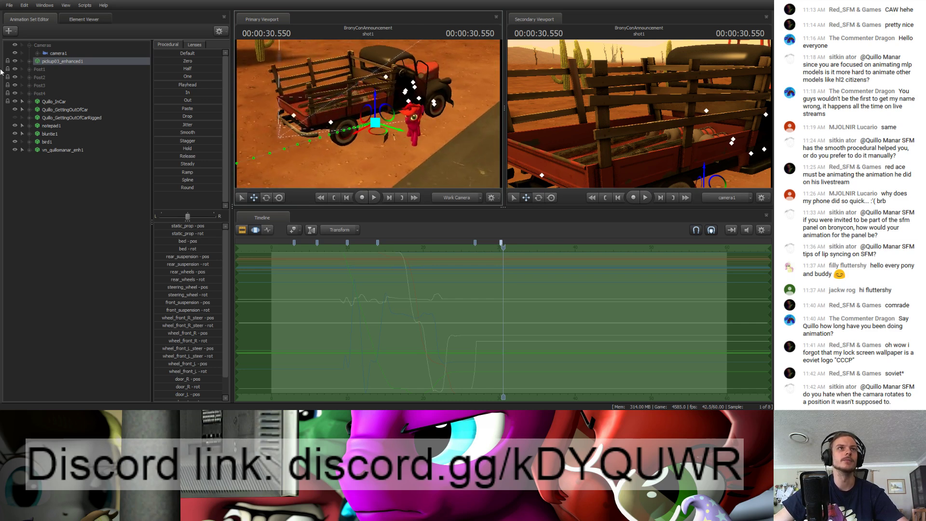
Step: Select camera1 again and check its position and view direction relative to the road, the truck and the pony
{"action": "left_click", "coordinate": [58, 53]}
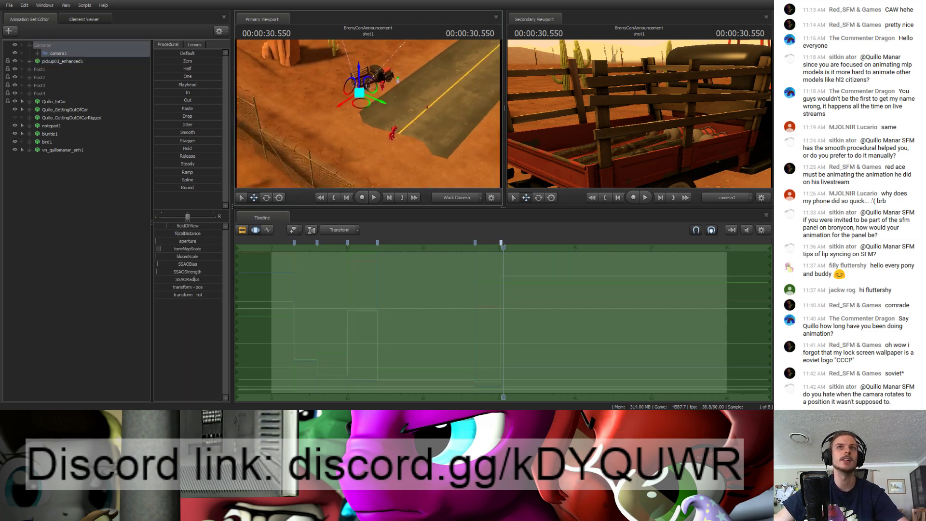
{"action": "key", "text": "s"}
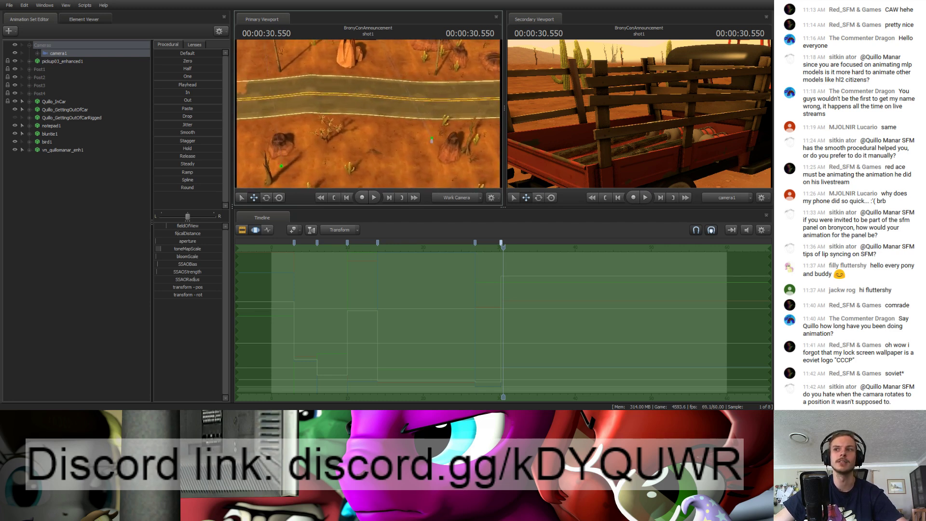
{"action": "key", "text": "a"}
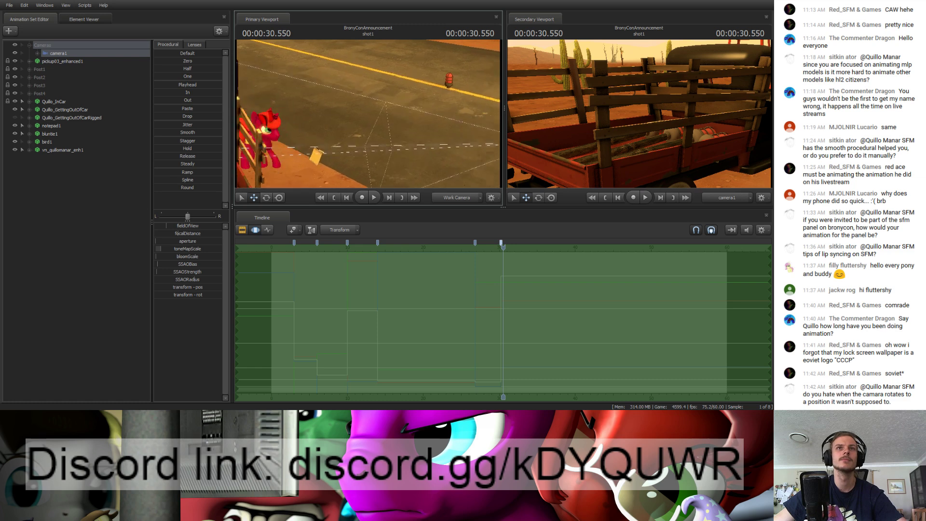
{"action": "key", "text": "d"}
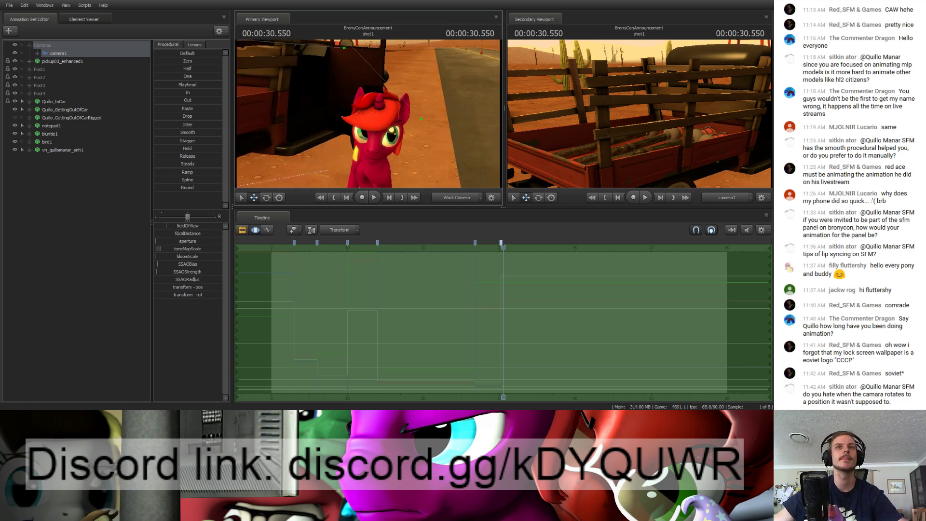
{"action": "key", "text": "s"}
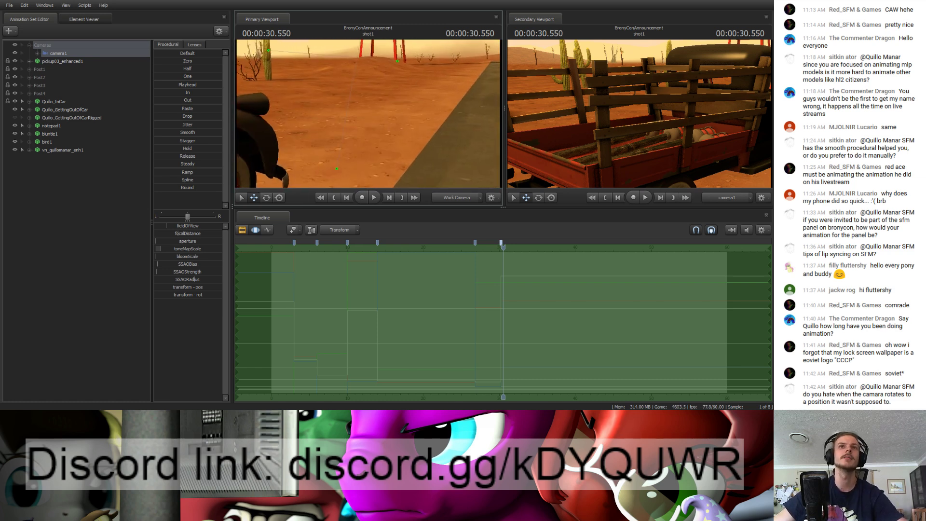
{"action": "key", "text": "s"}
{"action": "key", "text": "w"}
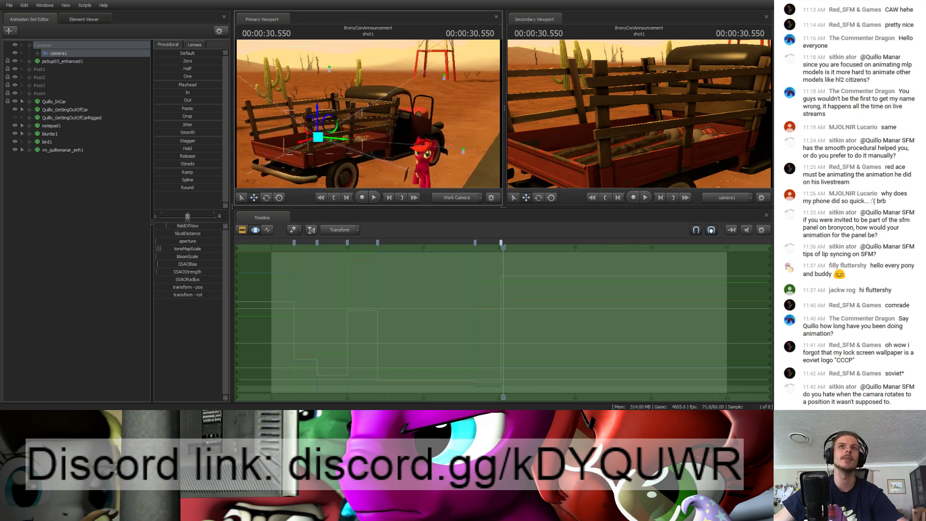
{"action": "key", "text": "s"}
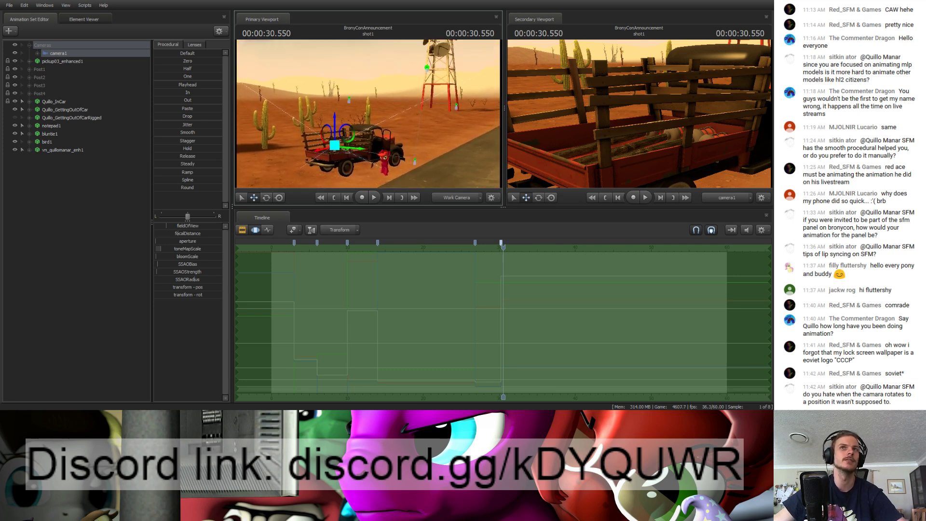
{"action": "left_click_drag", "start_coordinate": [368, 113], "coordinate": [413, 133]}
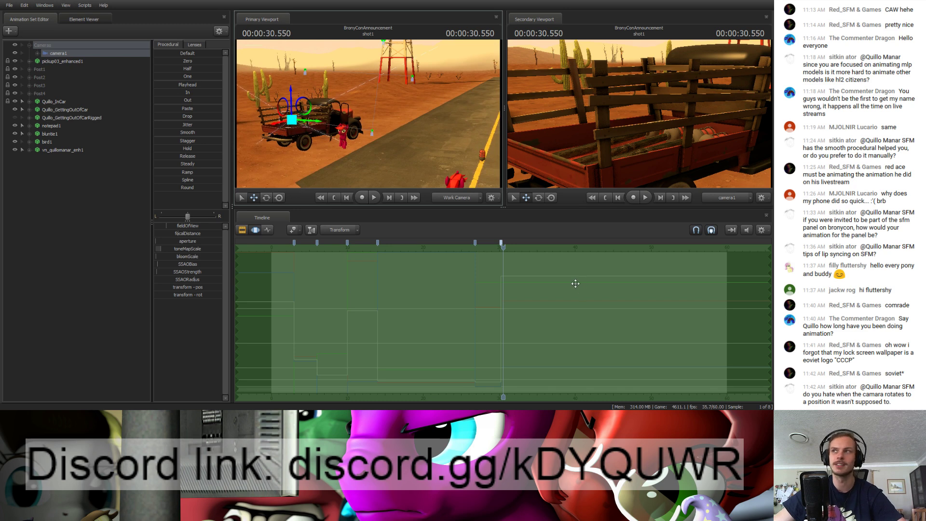
Step: Examine camera1's view cone around the truck bed and the nearby pony from the side and up close
{"action": "key", "text": "w"}
{"action": "mouse_move", "coordinate": [384, 150]}
{"action": "left_mouse_down"}
{"action": "mouse_move", "coordinate": [355, 144]}
{"action": "mouse_move", "coordinate": [386, 144]}
{"action": "mouse_move", "coordinate": [377, 144]}
{"action": "left_mouse_up"}
{"action": "key", "text": "a"}
{"action": "key", "text": "d"}
{"action": "key", "text": "a"}
{"action": "key", "text": "d"}
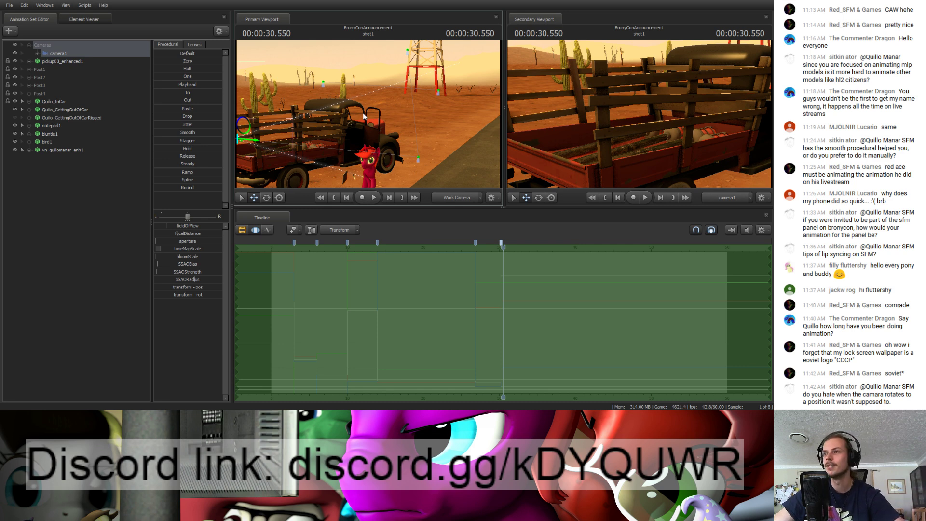
{"action": "key", "text": "a"}
{"action": "left_click_drag", "start_coordinate": [343, 122], "coordinate": [369, 117]}
{"action": "key", "text": "w"}
{"action": "key", "text": "s"}
{"action": "key", "text": "w"}
{"action": "key", "text": "s"}
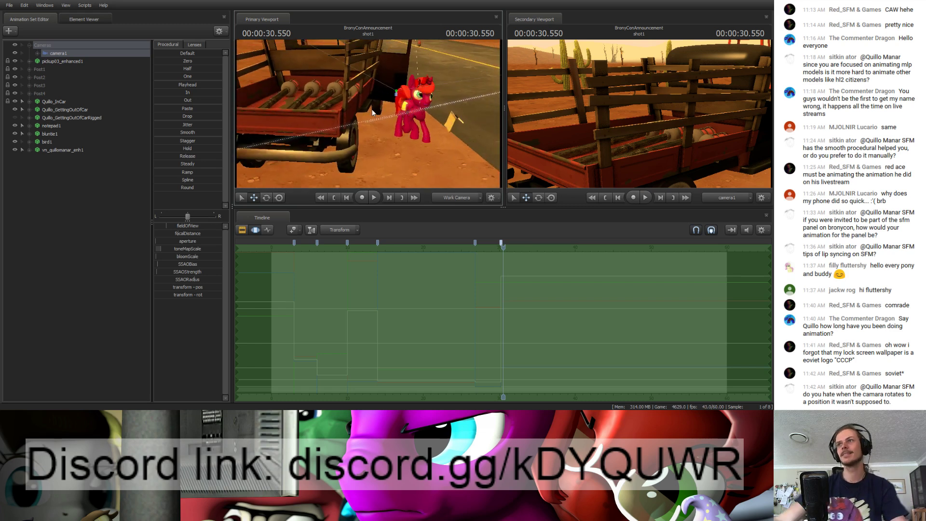
Step: Select vn_quillomanar_enh1, inspect the pony up close at the road's end, and clear the selection
{"action": "key", "text": "w"}
{"action": "mouse_move", "coordinate": [372, 113]}
{"action": "left_mouse_down"}
{"action": "mouse_move", "coordinate": [381, 111]}
{"action": "mouse_move", "coordinate": [359, 116]}
{"action": "mouse_move", "coordinate": [372, 111]}
{"action": "left_mouse_up"}
{"action": "key", "text": "s"}
{"action": "left_click", "coordinate": [47, 151]}
{"action": "key", "text": "w"}
{"action": "left_click", "coordinate": [95, 188]}
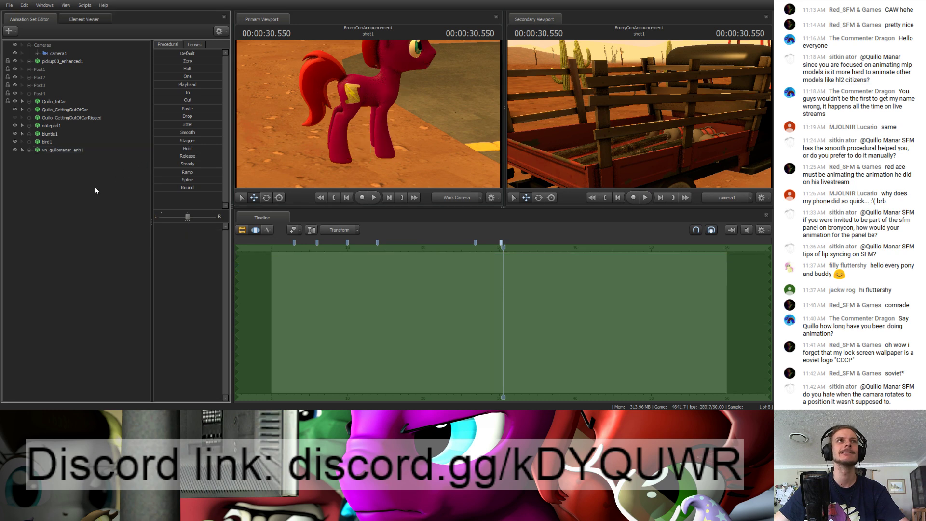
Step: Create a new camera2, show it in the secondary viewport, and aim it along the road with the pony at the frame's edge
{"action": "left_click", "coordinate": [109, 185]}
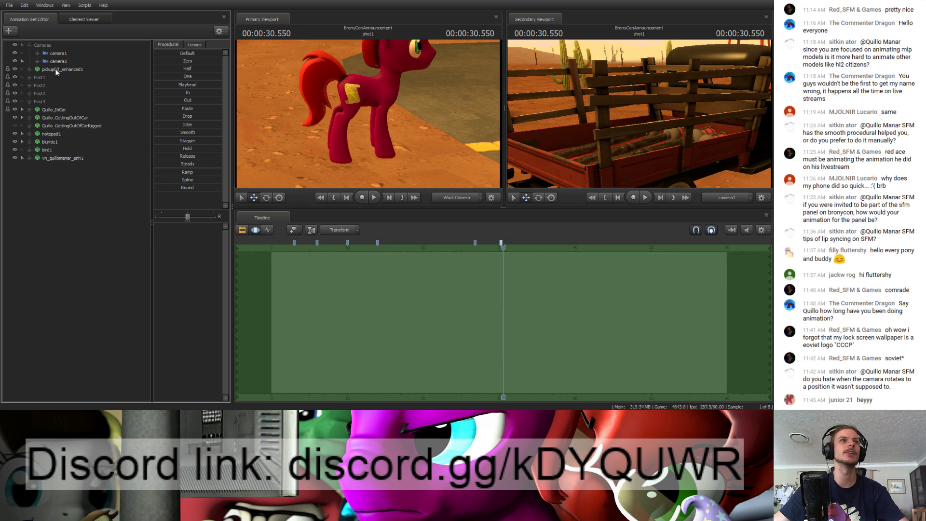
{"action": "left_click_drag", "start_coordinate": [68, 60], "coordinate": [661, 123]}
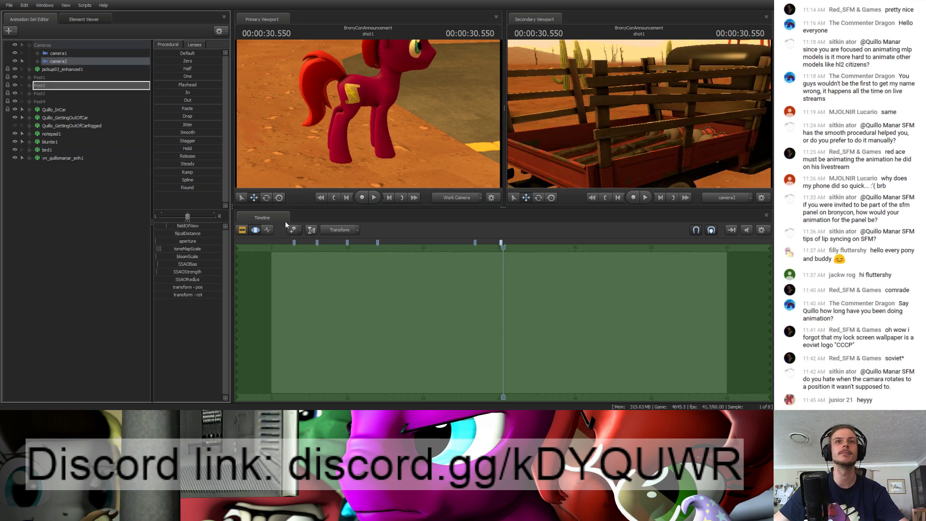
{"action": "left_click_drag", "start_coordinate": [545, 149], "coordinate": [610, 131]}
{"action": "key", "text": "w"}
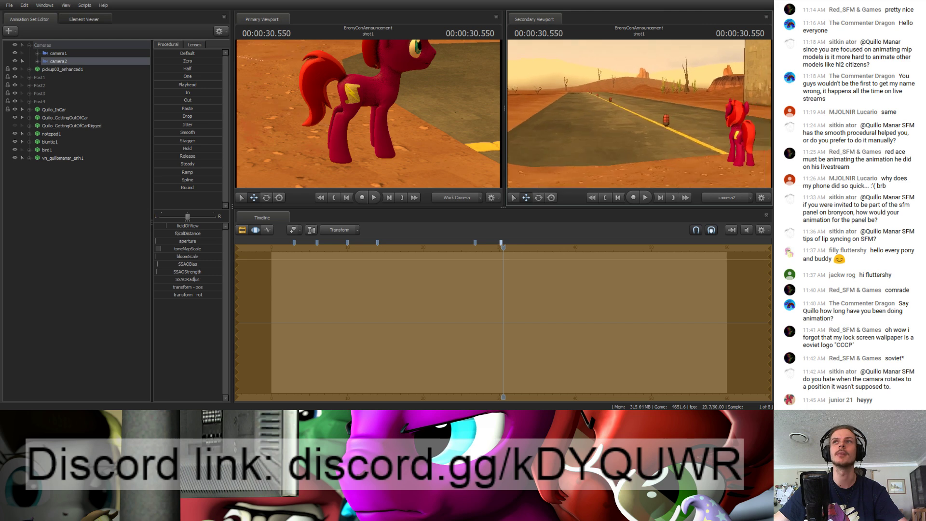
Step: Show camera2's curves in the Graph Editor and add keyframes at 30, 31, 33 and 34 seconds
{"action": "left_click", "coordinate": [272, 232]}
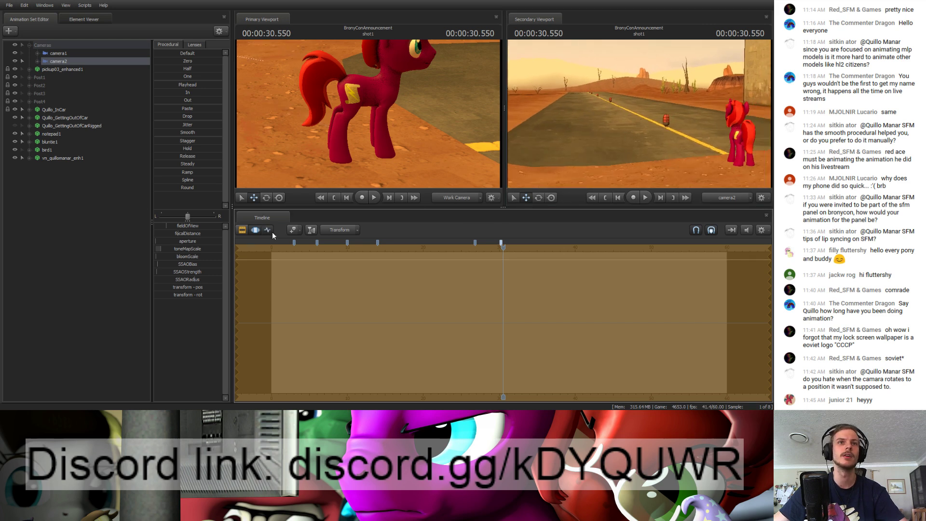
{"action": "left_click", "coordinate": [268, 230]}
{"action": "left_click", "coordinate": [499, 247]}
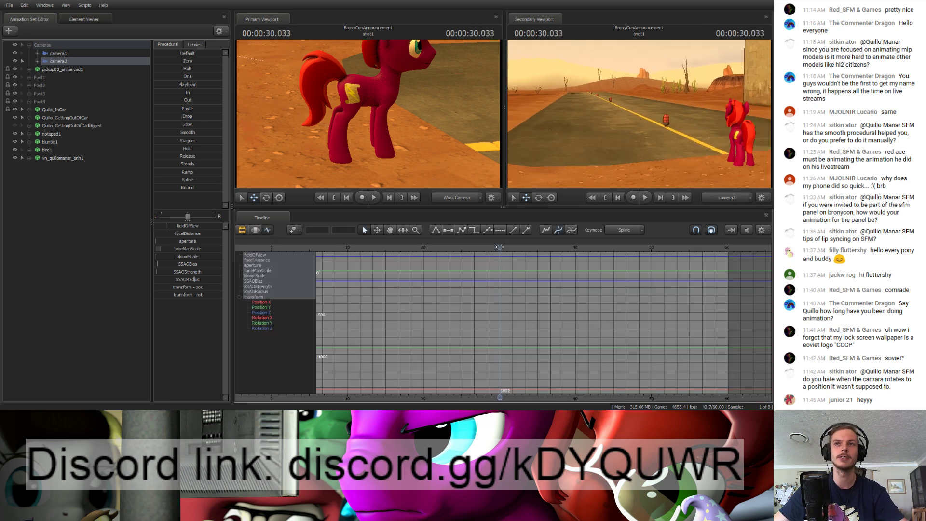
{"action": "left_click_drag", "start_coordinate": [500, 247], "coordinate": [636, 258]}
{"action": "key", "text": "m"}
{"action": "key", "text": "m"}
{"action": "key", "text": "k"}
{"action": "key", "text": "k"}
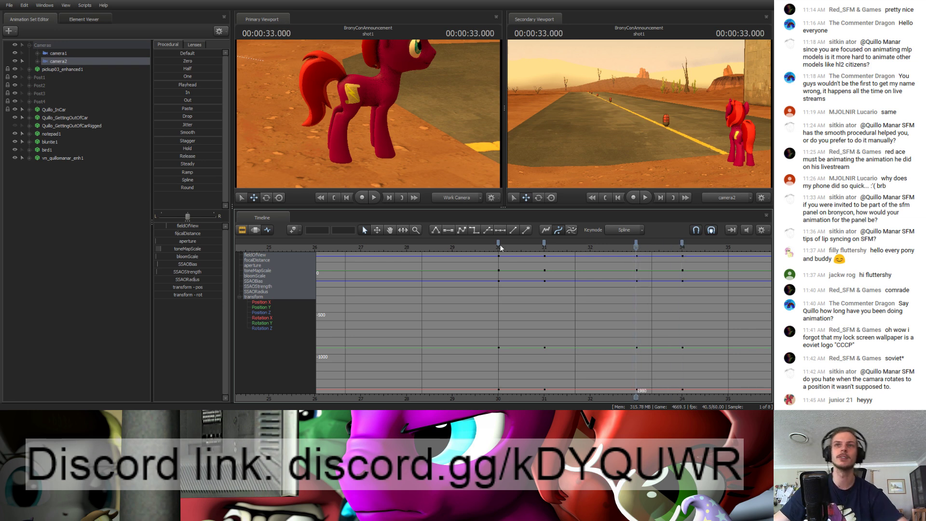
Step: Reframe camera2 at 33 seconds to include the pony and the truck, and copy that pose to the 34-second keyframe
{"action": "mouse_move", "coordinate": [638, 127]}
{"action": "left_mouse_down"}
{"action": "mouse_move", "coordinate": [559, 127]}
{"action": "mouse_move", "coordinate": [638, 127]}
{"action": "mouse_move", "coordinate": [640, 119]}
{"action": "left_mouse_up"}
{"action": "key", "text": "d"}
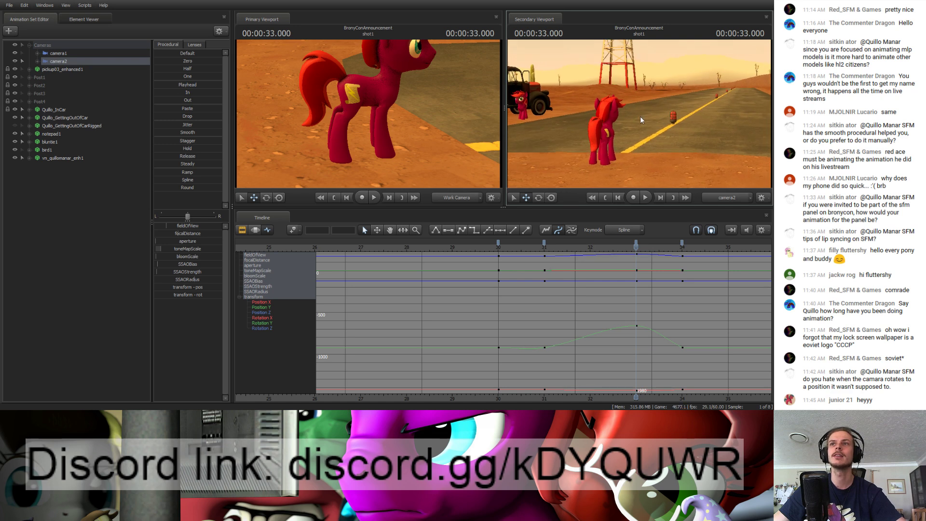
{"action": "key", "text": "ctrl+c"}
{"action": "key", "text": "Down"}
{"action": "key", "text": "ctrl+v"}
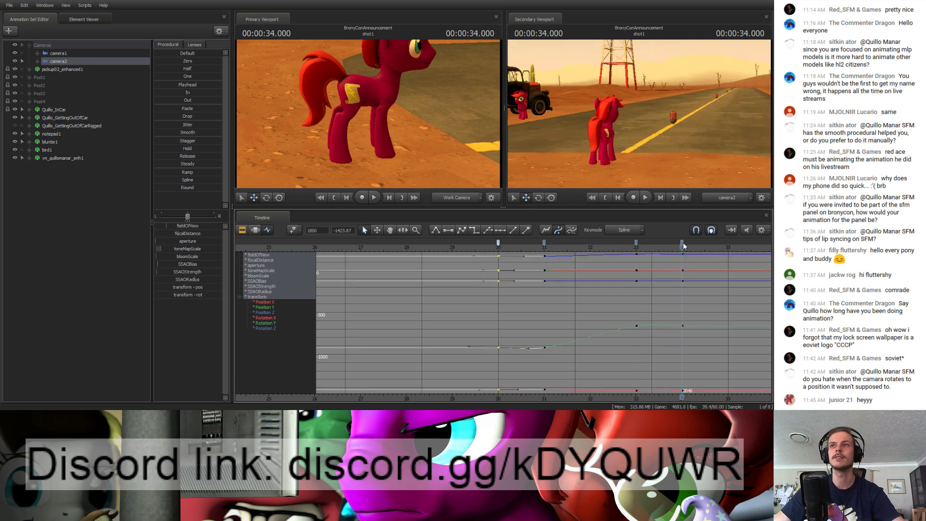
Step: Play and scrub camera2's move between 30 and 34 seconds to review its spline easing around the keyframes
{"action": "left_click", "coordinate": [492, 245]}
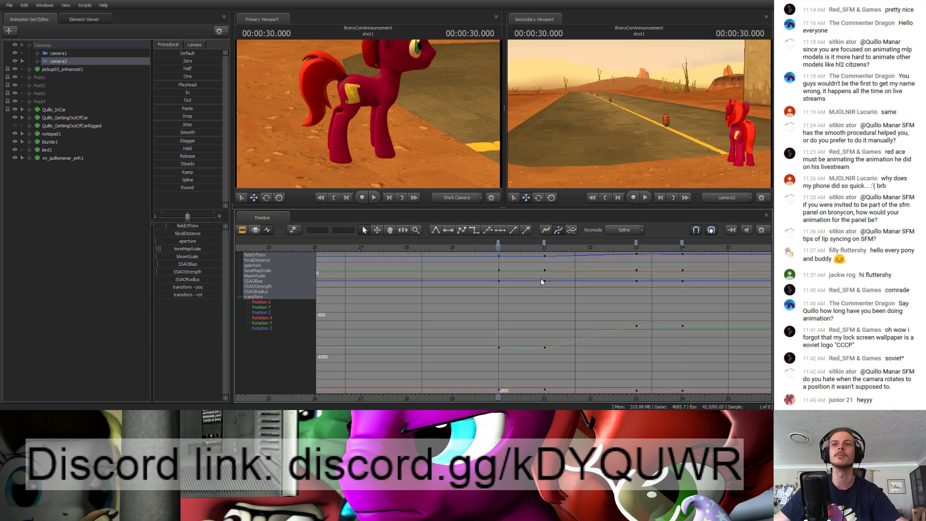
{"action": "key", "text": "space"}
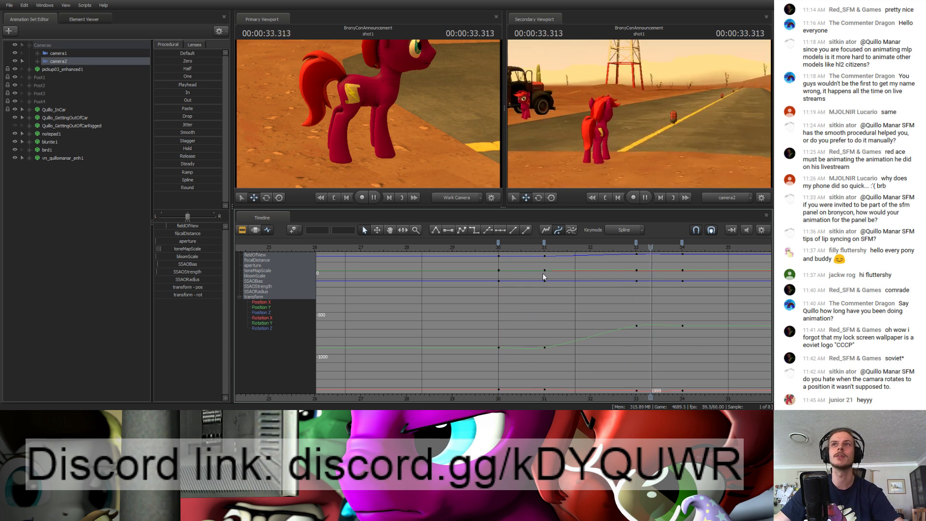
{"action": "key", "text": "space"}
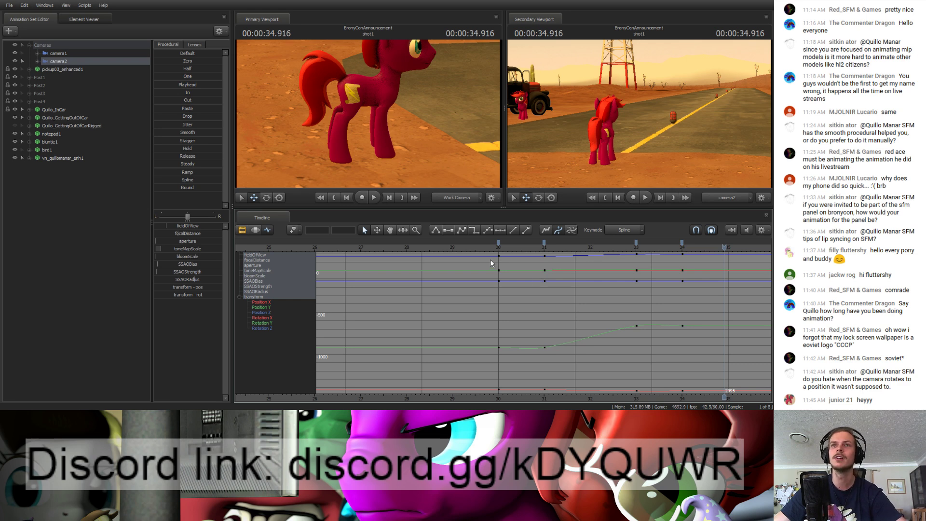
{"action": "left_click_drag", "start_coordinate": [504, 251], "coordinate": [683, 257]}
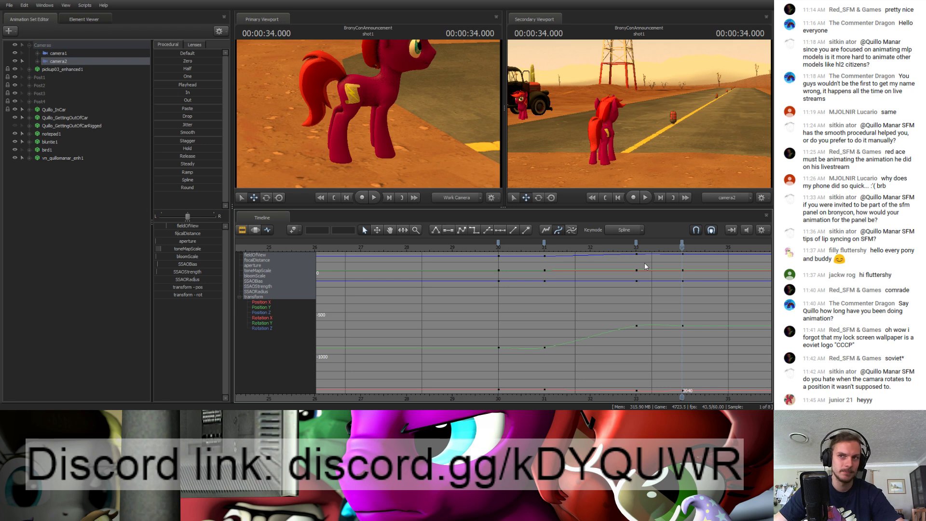
{"action": "left_click_drag", "start_coordinate": [492, 250], "coordinate": [682, 248]}
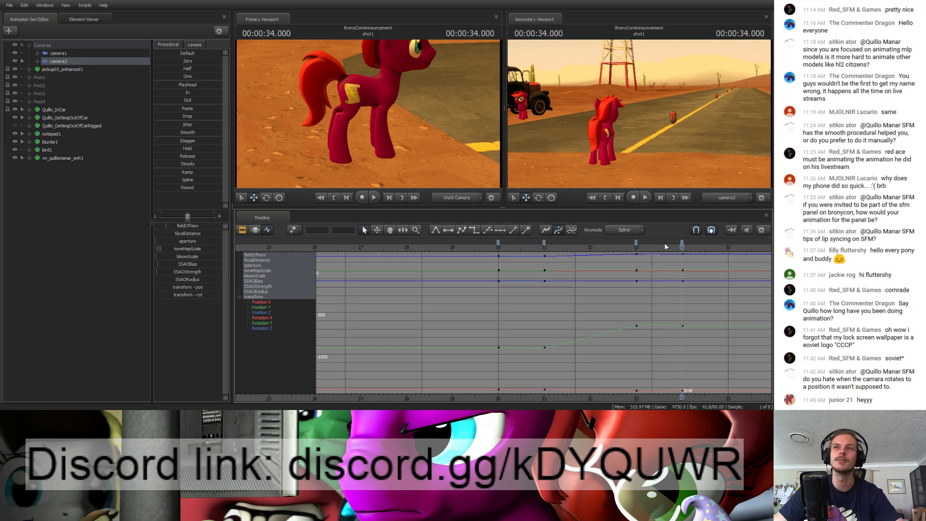
{"action": "key", "text": "space"}
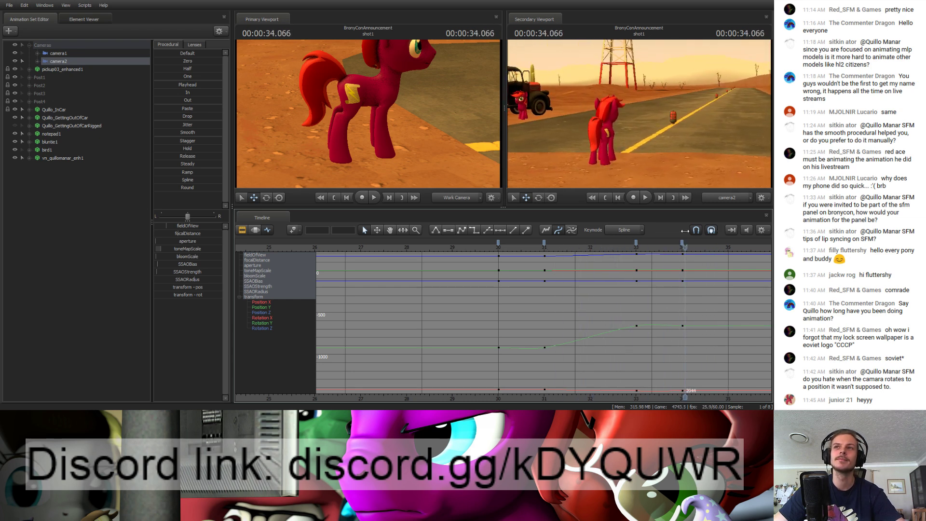
{"action": "left_click_drag", "start_coordinate": [647, 233], "coordinate": [498, 258]}
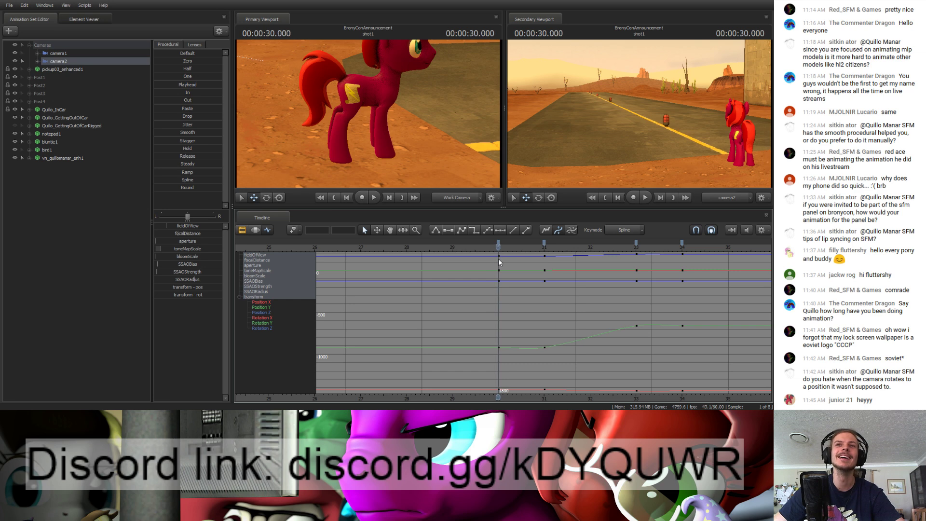
{"action": "key", "text": "space"}
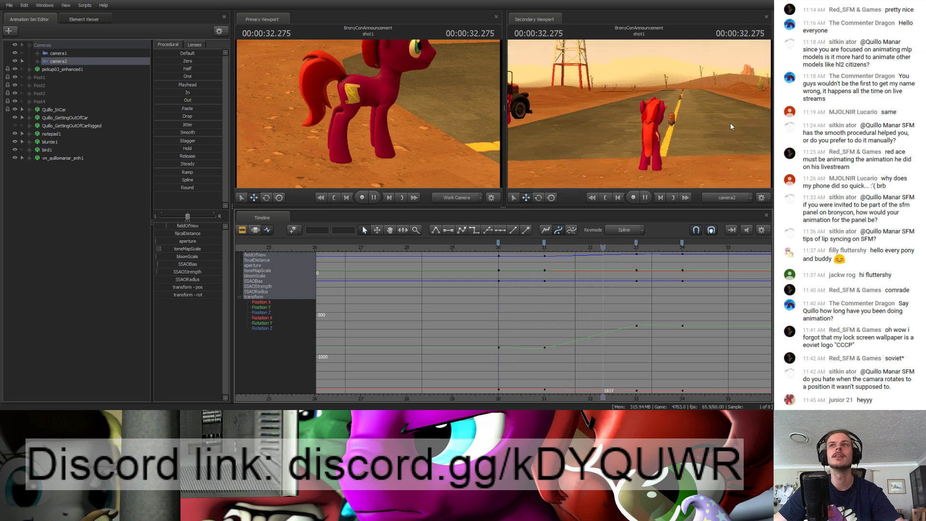
{"action": "key", "text": "space"}
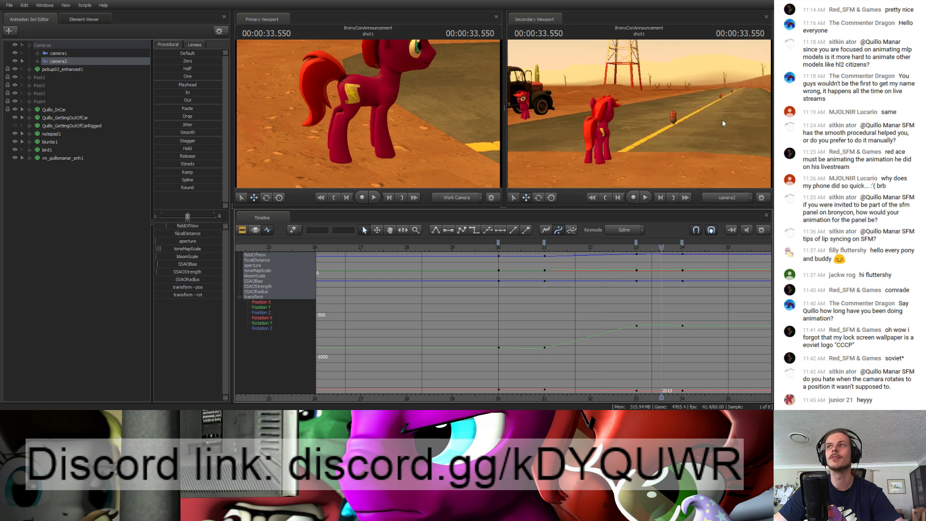
{"action": "key", "text": "space"}
{"action": "key", "text": "space"}
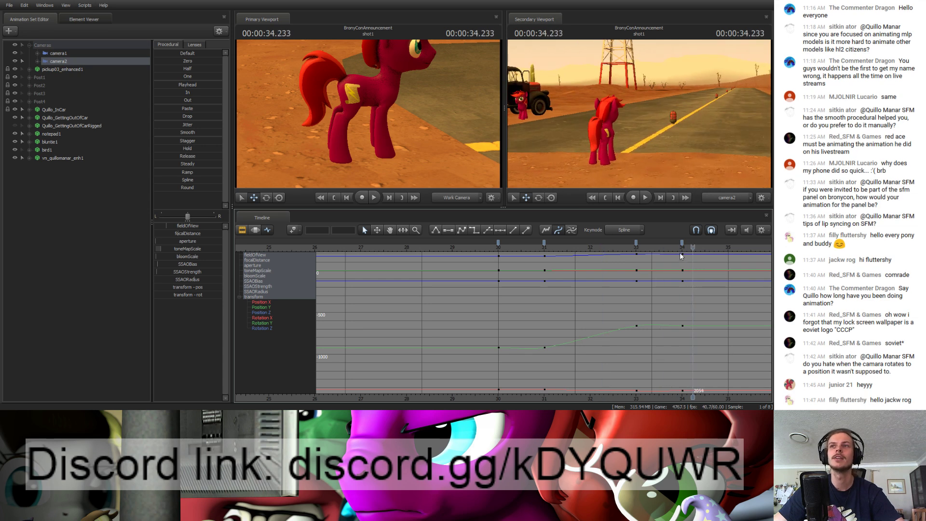
{"action": "left_click_drag", "start_coordinate": [692, 248], "coordinate": [651, 249]}
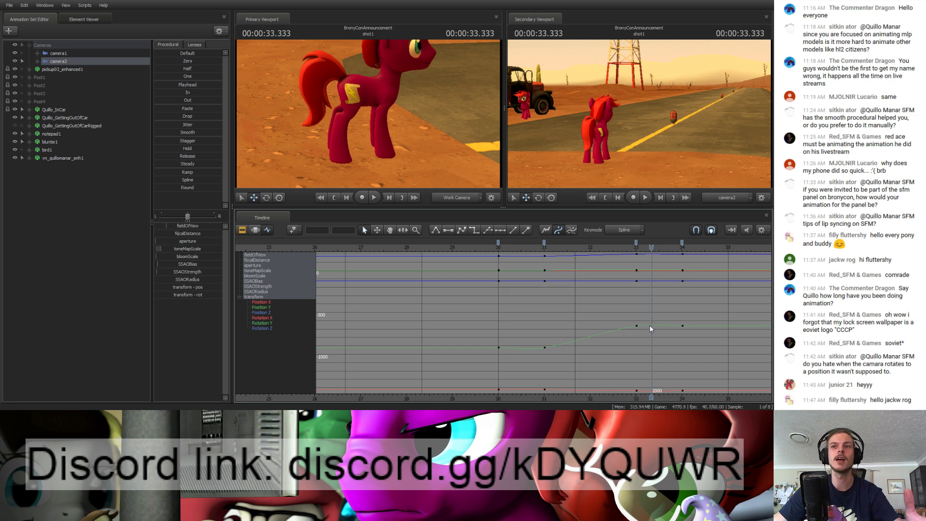
Step: Try flat tangents on camera2's 31- and 33-second keyframes, play the move, and return both to spline tangents
{"action": "left_click", "coordinate": [544, 242]}
{"action": "left_click", "coordinate": [636, 243], "text": "shift"}
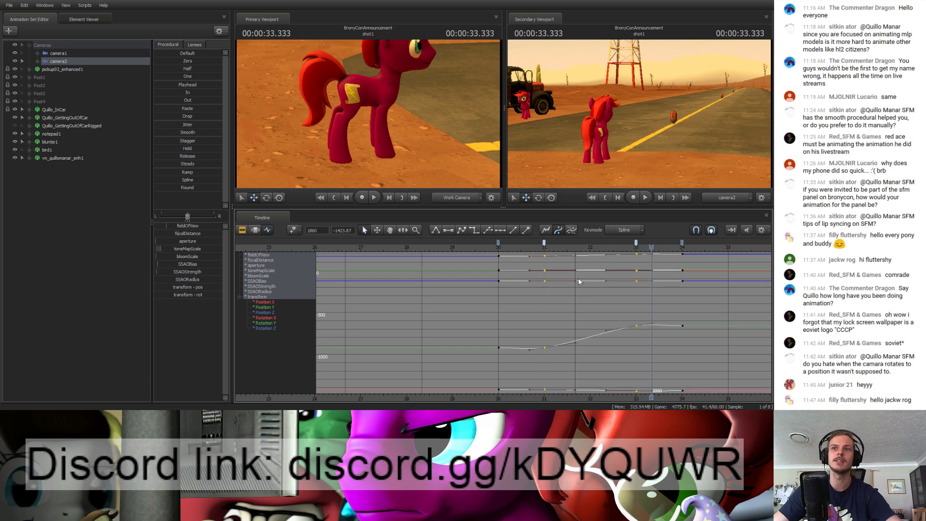
{"action": "key", "text": "2"}
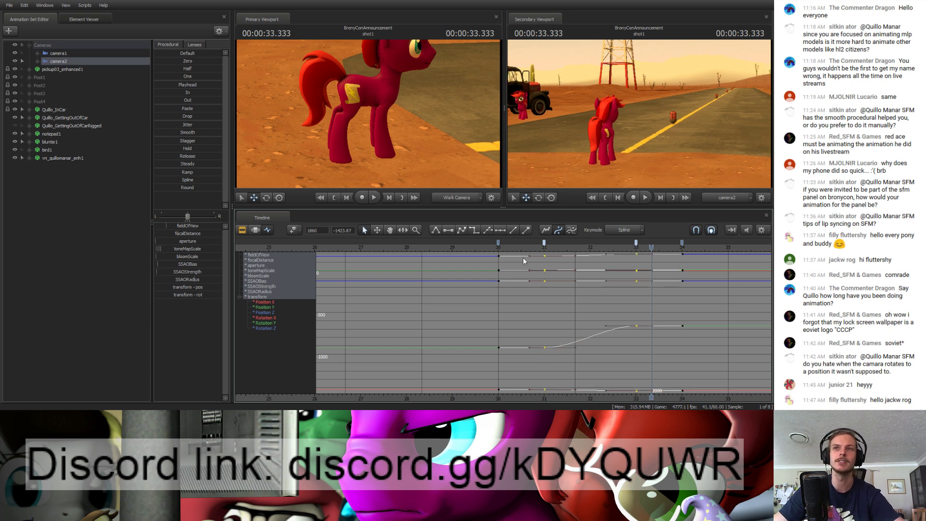
{"action": "middle_click", "coordinate": [495, 254]}
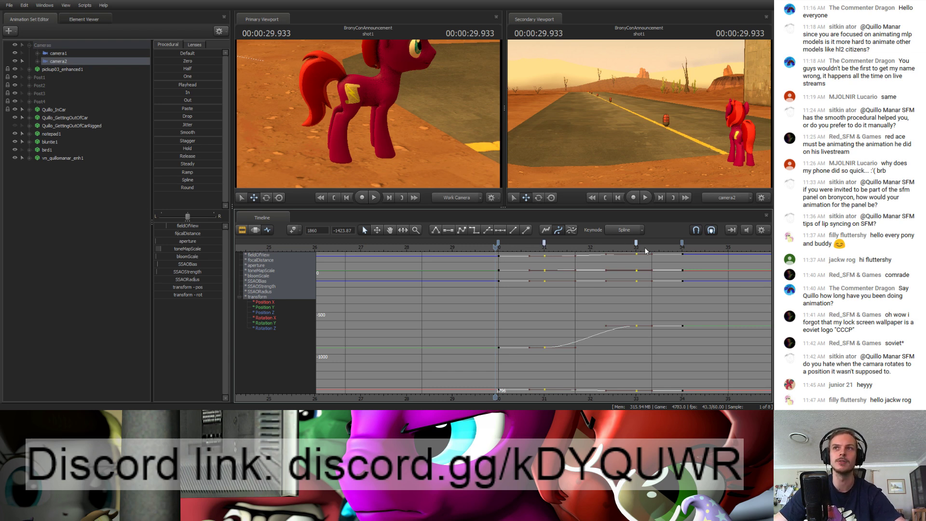
{"action": "key", "text": "space"}
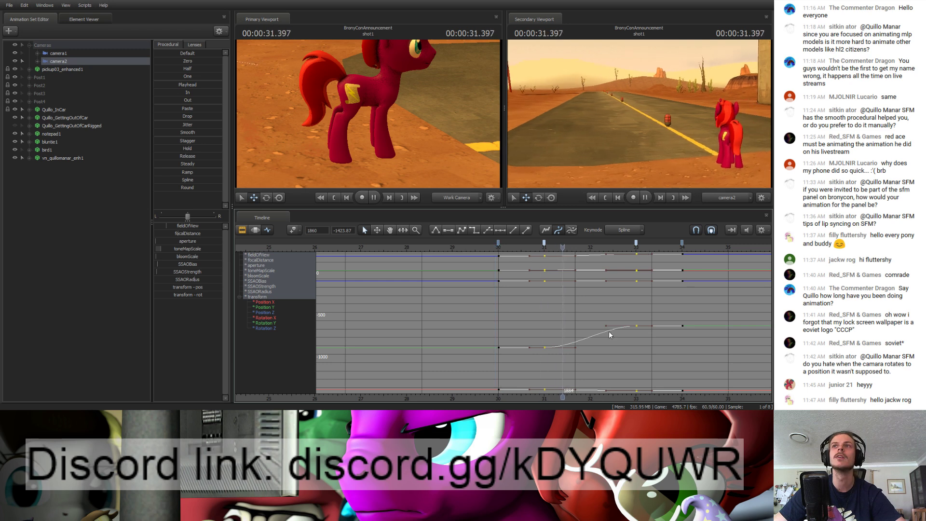
{"action": "key", "text": "space"}
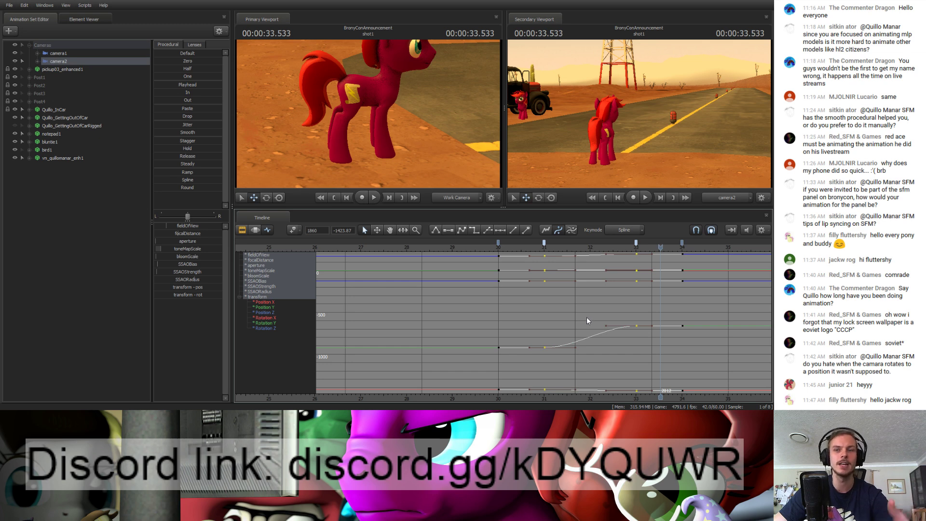
{"action": "key", "text": "1"}
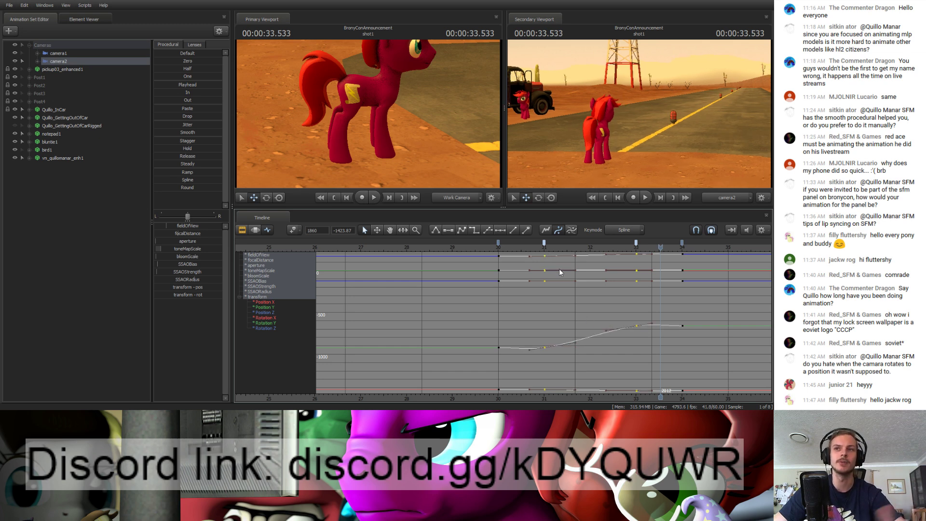
Step: Add camera2 keyframes at 31.2 and 32.8 seconds, delete those at 31 and 33 seconds, and move the new ones there
{"action": "left_click", "coordinate": [553, 248]}
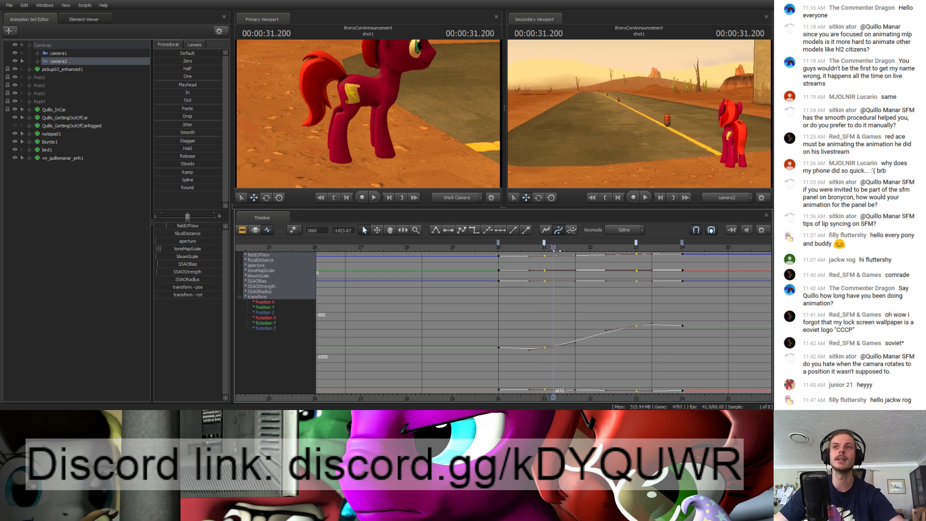
{"action": "left_click_drag", "start_coordinate": [556, 251], "coordinate": [627, 247]}
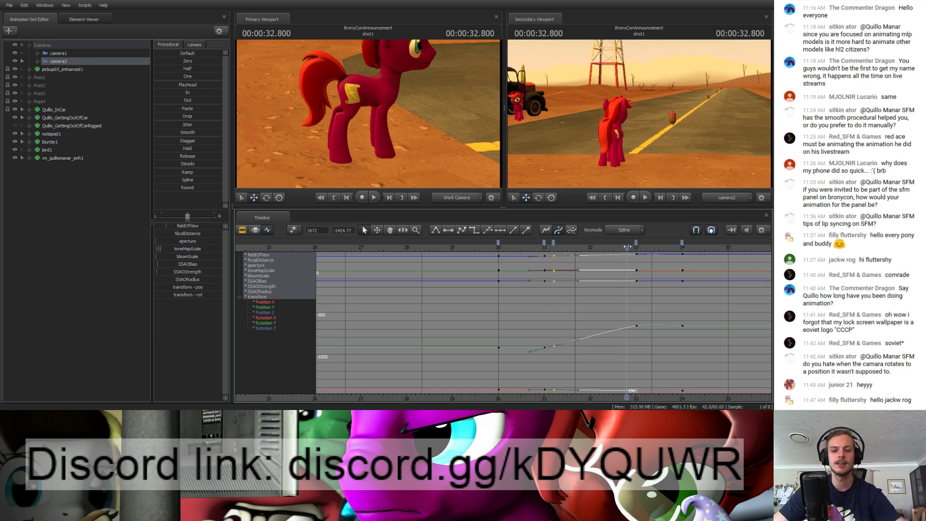
{"action": "left_click", "coordinate": [542, 247]}
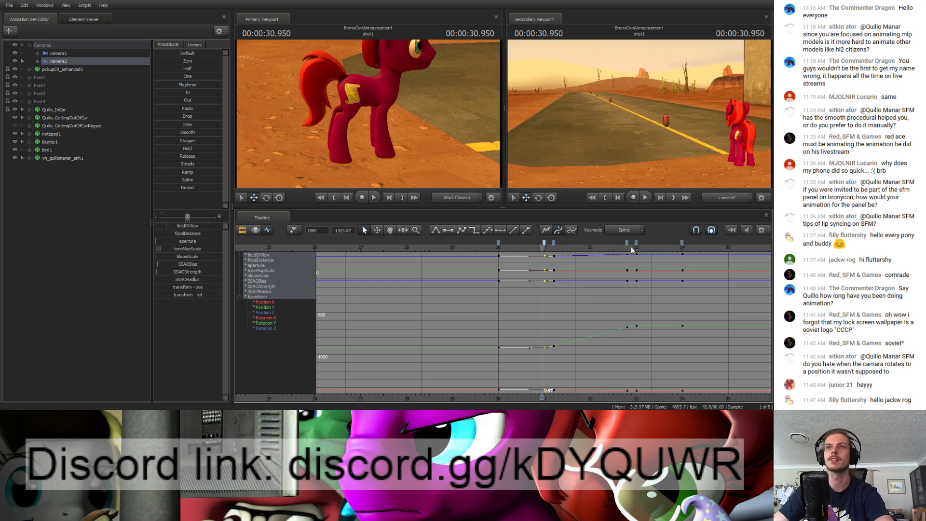
{"action": "left_click", "coordinate": [553, 243]}
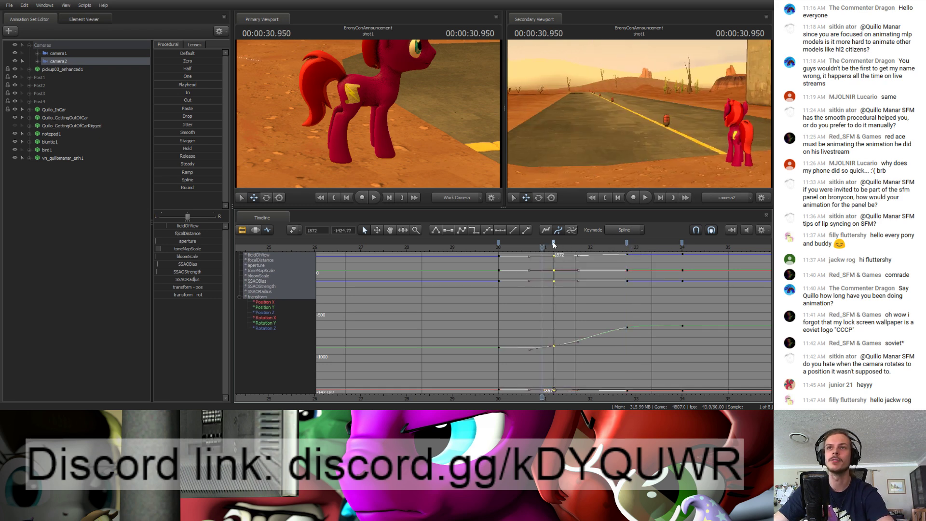
{"action": "left_click_drag", "start_coordinate": [553, 244], "coordinate": [635, 243]}
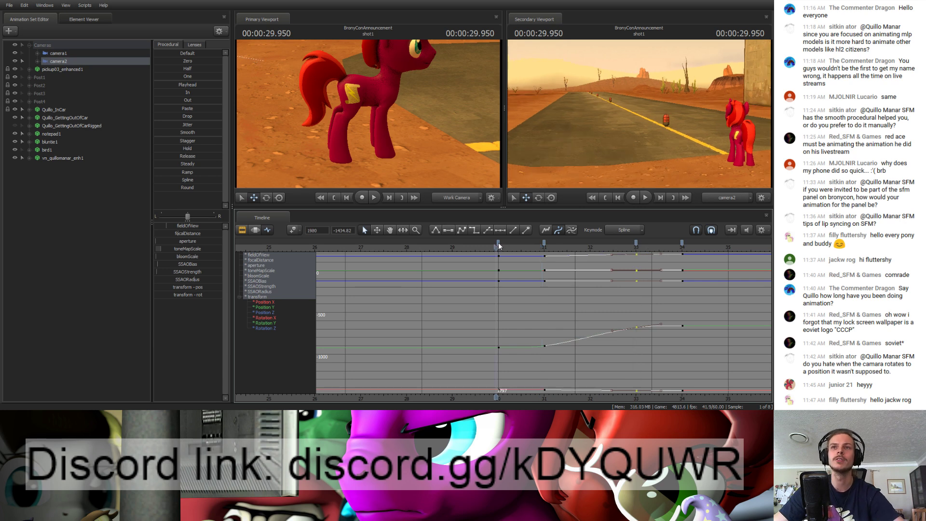
Step: Play back camera2's revised move from 30 to about 34 seconds and inspect its first and last keyframes
{"action": "left_click", "coordinate": [499, 242]}
{"action": "left_click", "coordinate": [681, 243], "text": "shift"}
{"action": "left_click", "coordinate": [549, 310]}
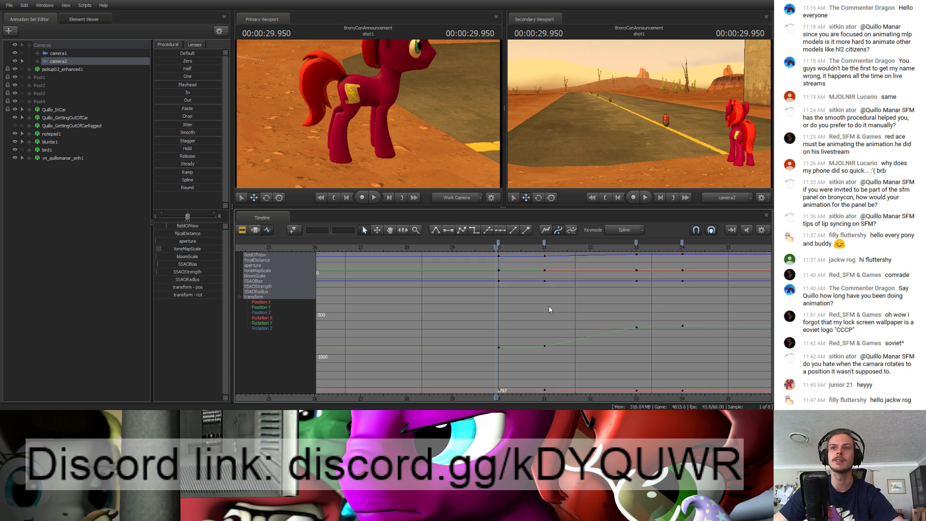
{"action": "key", "text": "space"}
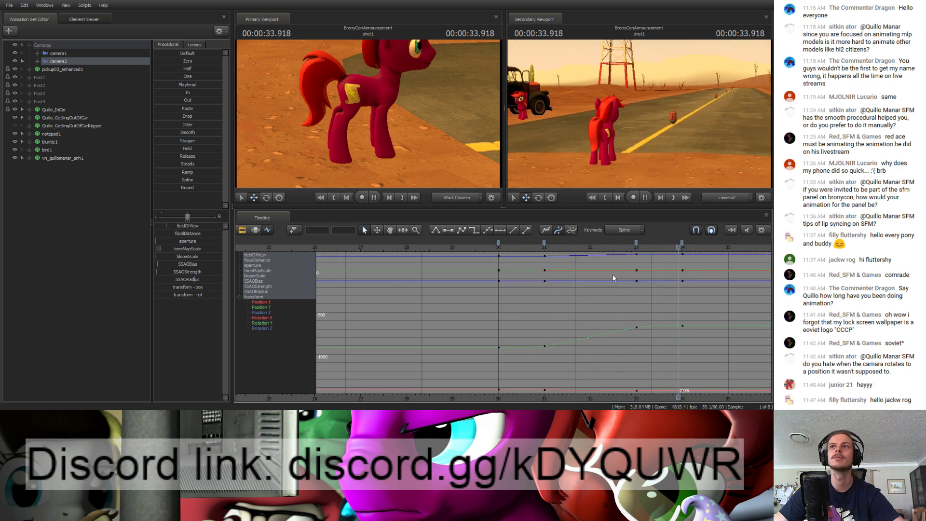
{"action": "key", "text": "space"}
{"action": "left_click", "coordinate": [496, 242]}
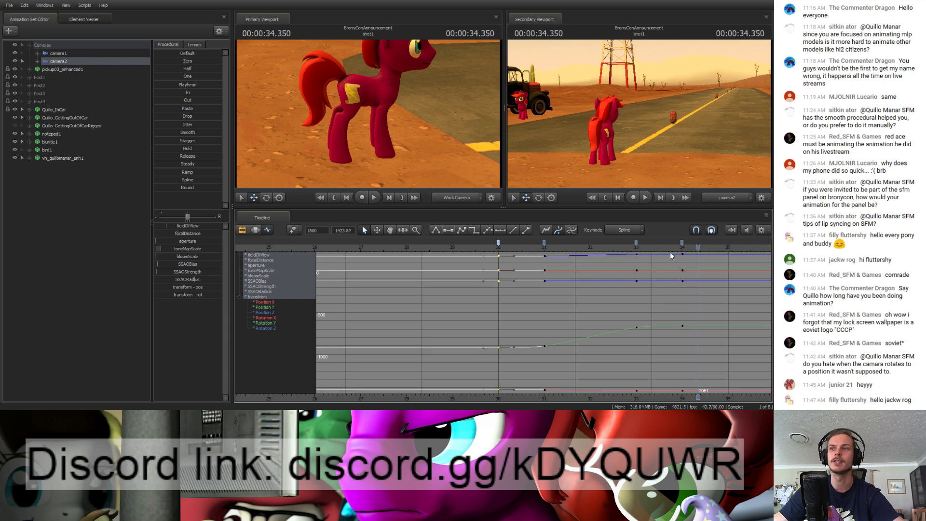
{"action": "left_click", "coordinate": [682, 242]}
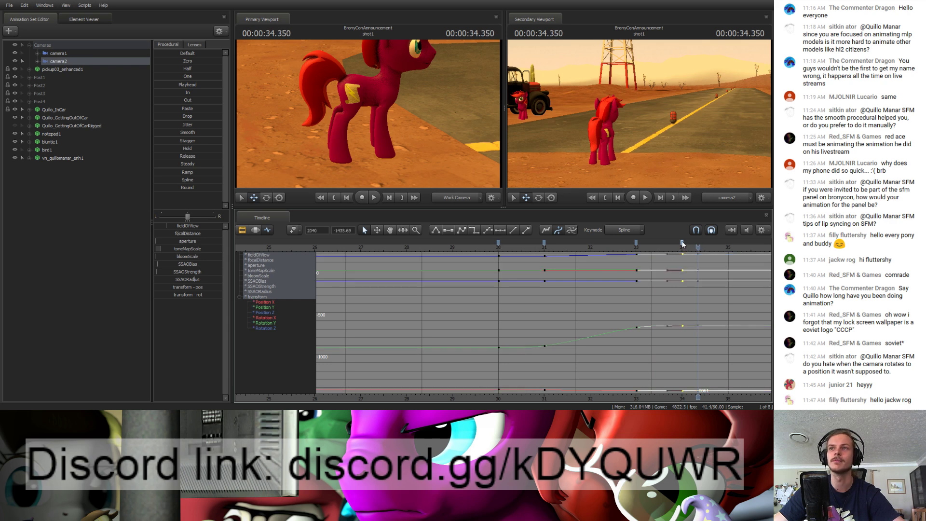
Step: Add extra keyframes for camera2 at 31.200 and 32.800 seconds in the graph editor
{"action": "left_click", "coordinate": [682, 314]}
{"action": "key", "text": "space"}
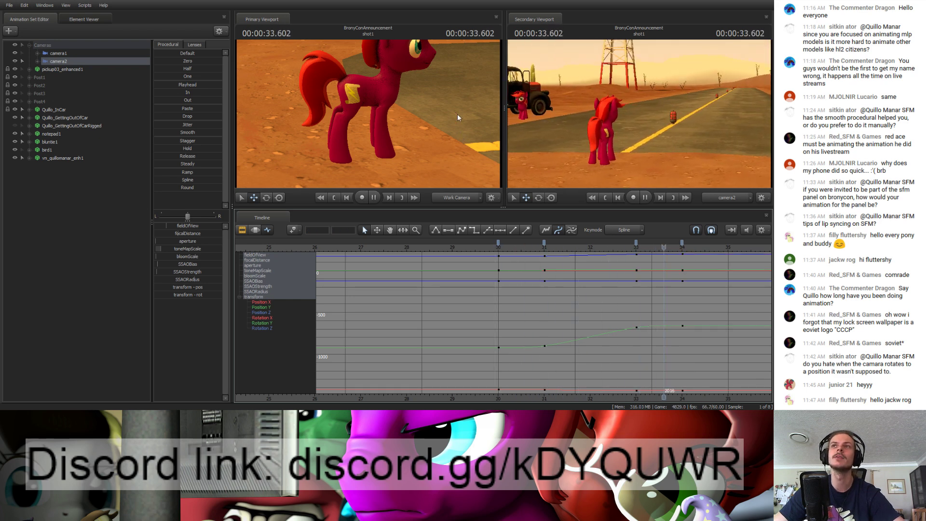
{"action": "left_click", "coordinate": [553, 249]}
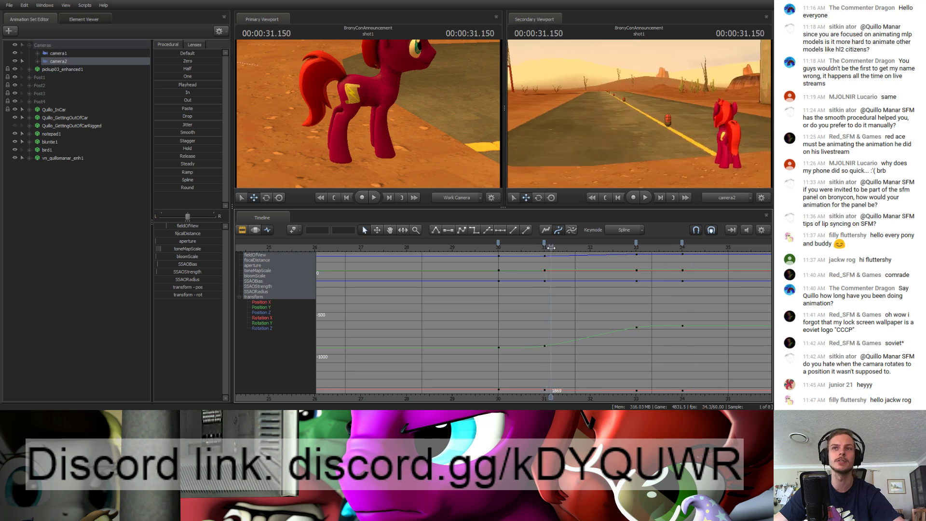
{"action": "key", "text": "m"}
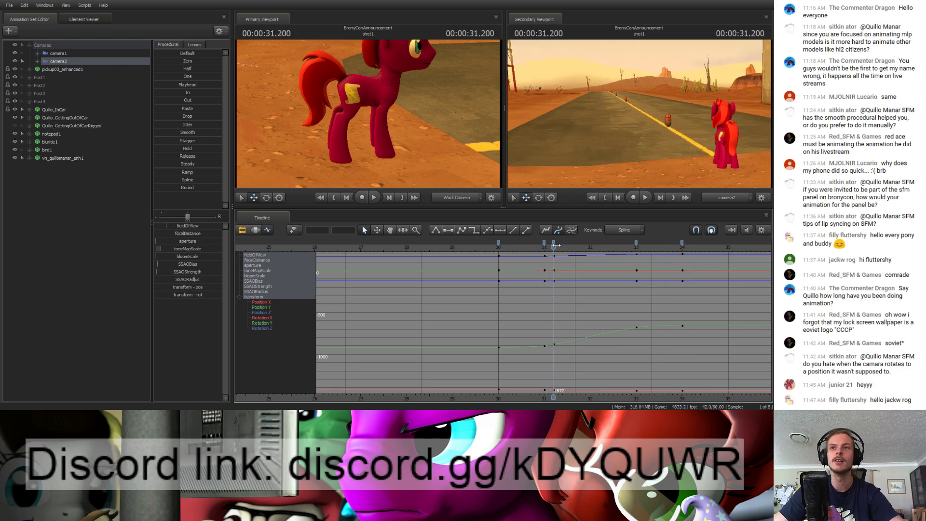
{"action": "left_click_drag", "start_coordinate": [556, 245], "coordinate": [627, 247]}
{"action": "key", "text": "m"}
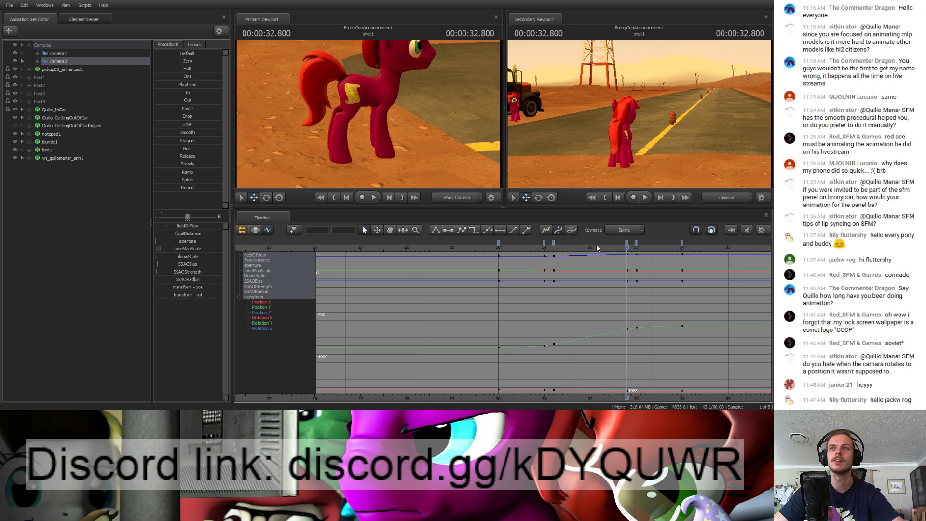
Step: Cut camera2's keyframes at 31.200 and 32.800 seconds and paste them at 31.000 and 33.000 seconds respectively
{"action": "left_click", "coordinate": [554, 245]}
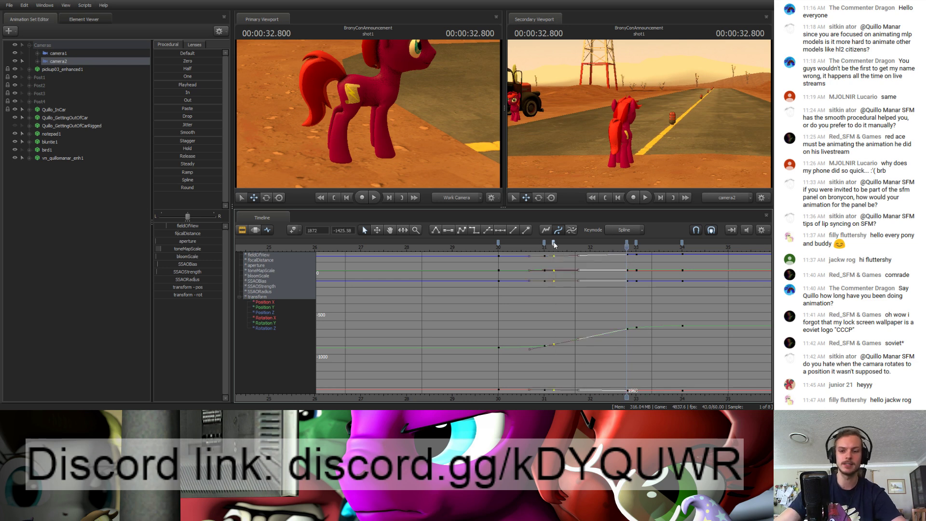
{"action": "key", "text": "ctrl+x"}
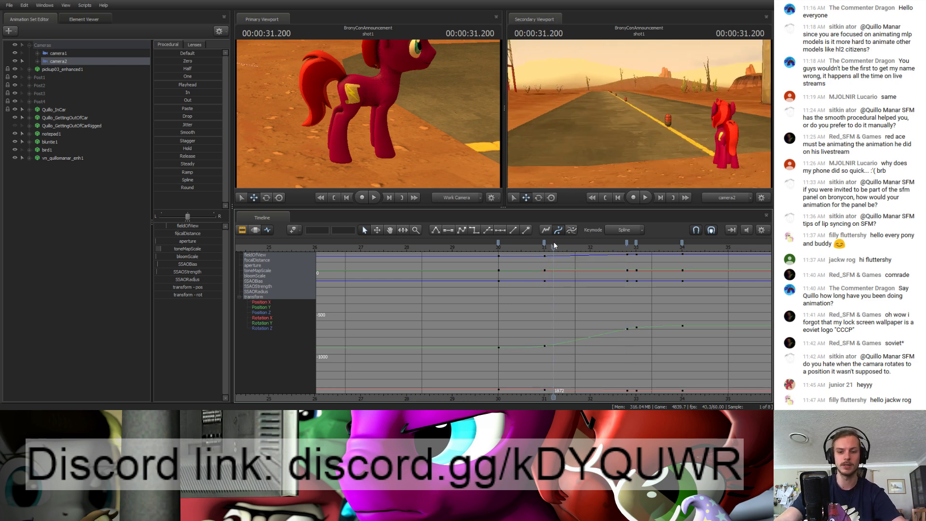
{"action": "key", "text": "Up"}
{"action": "key", "text": "ctrl+v"}
{"action": "left_click", "coordinate": [627, 243]}
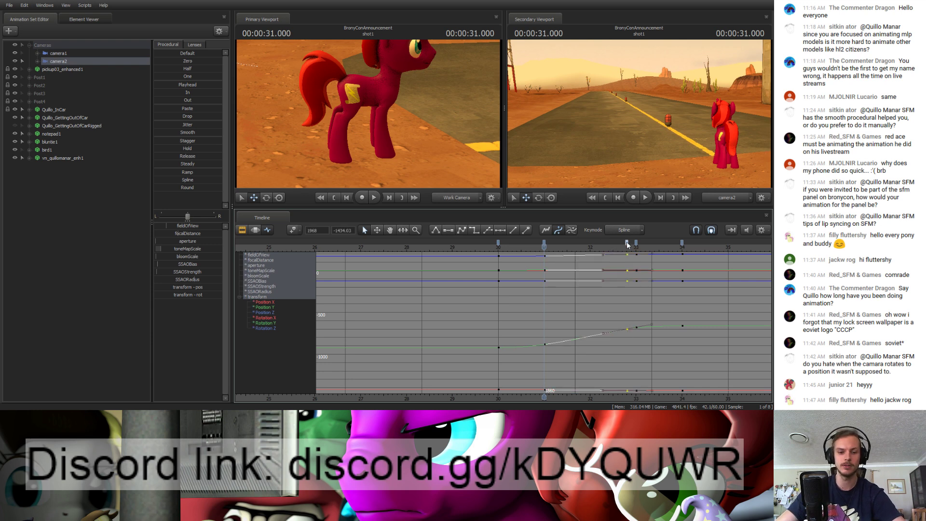
{"action": "key", "text": "ctrl+x"}
{"action": "key", "text": "Down"}
{"action": "key", "text": "ctrl+v"}
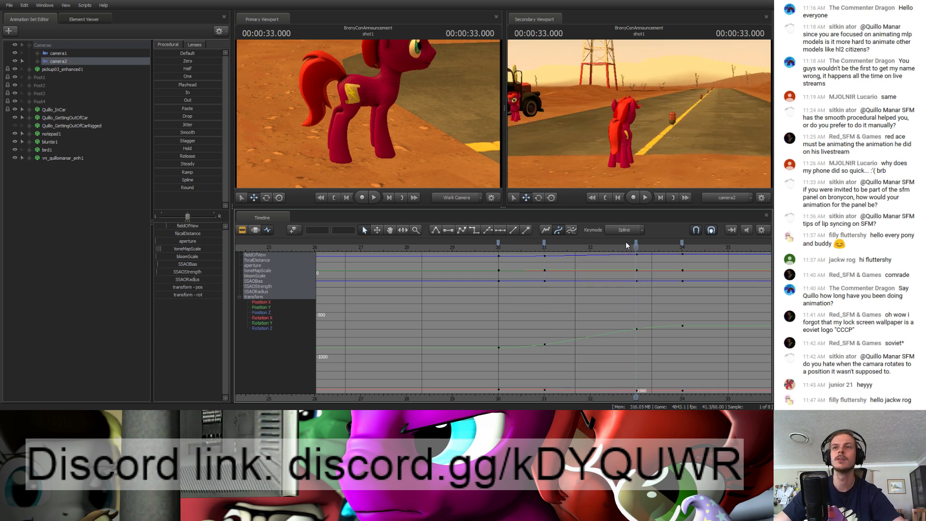
Step: Play back camera2's keyframed move from just before 30 seconds to past the last keyframe to check the easing
{"action": "left_click", "coordinate": [495, 246]}
{"action": "key", "text": "ctrl+a"}
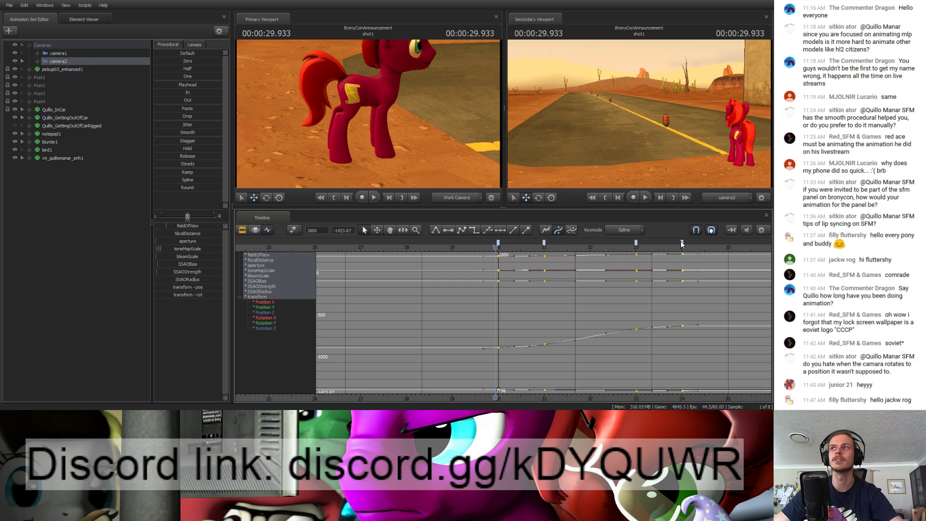
{"action": "left_click", "coordinate": [492, 244]}
{"action": "left_click", "coordinate": [498, 243]}
{"action": "left_click", "coordinate": [489, 247]}
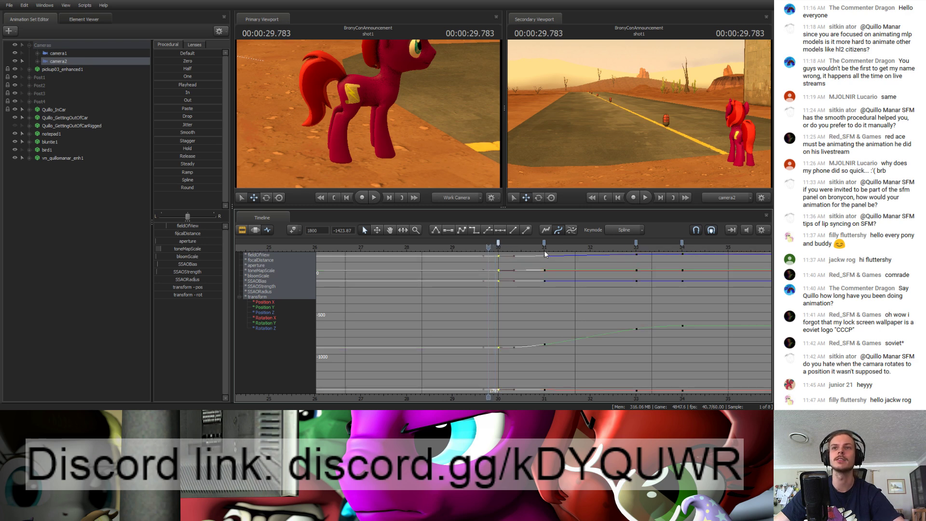
{"action": "key", "text": "space"}
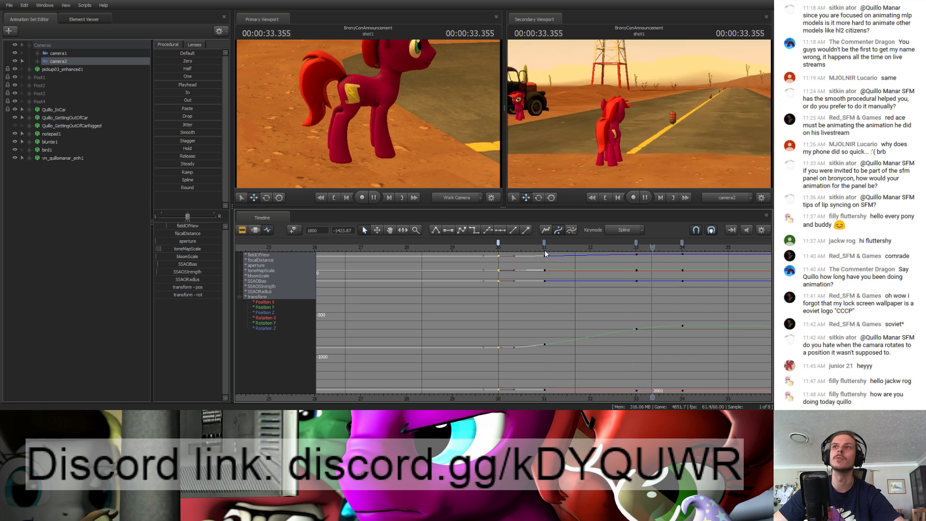
{"action": "key", "text": "space"}
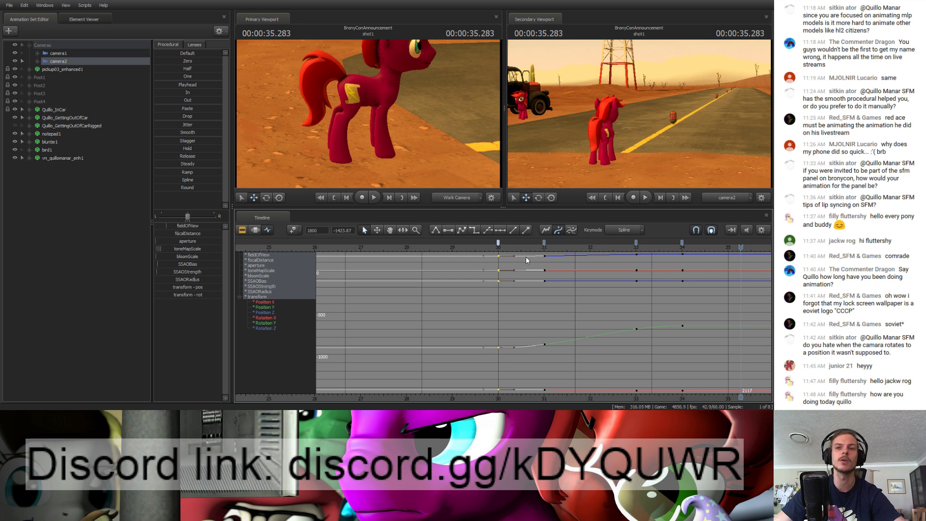
{"action": "left_click", "coordinate": [496, 249]}
{"action": "key", "text": "space"}
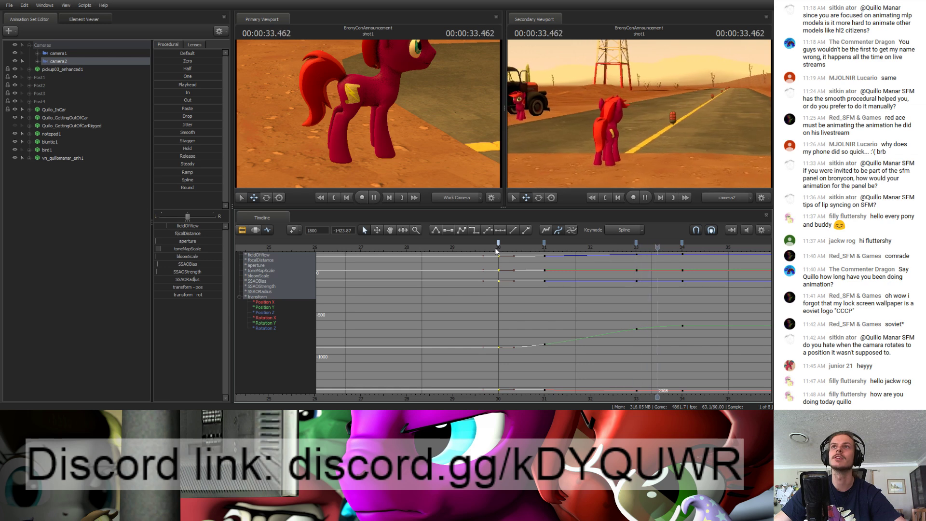
{"action": "key", "text": "space"}
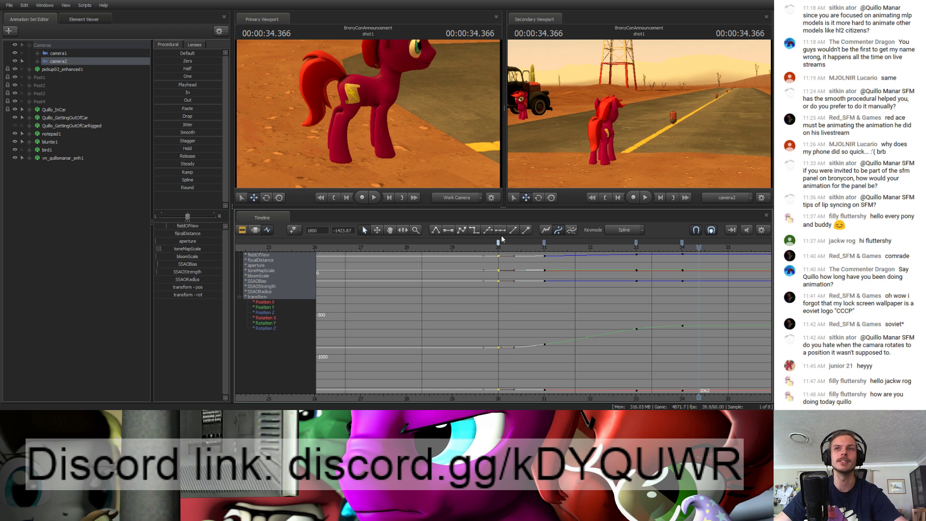
Step: Remove camera2's keyframes from 31 through 34 seconds, leaving only the one at 30 seconds
{"action": "left_click", "coordinate": [544, 244]}
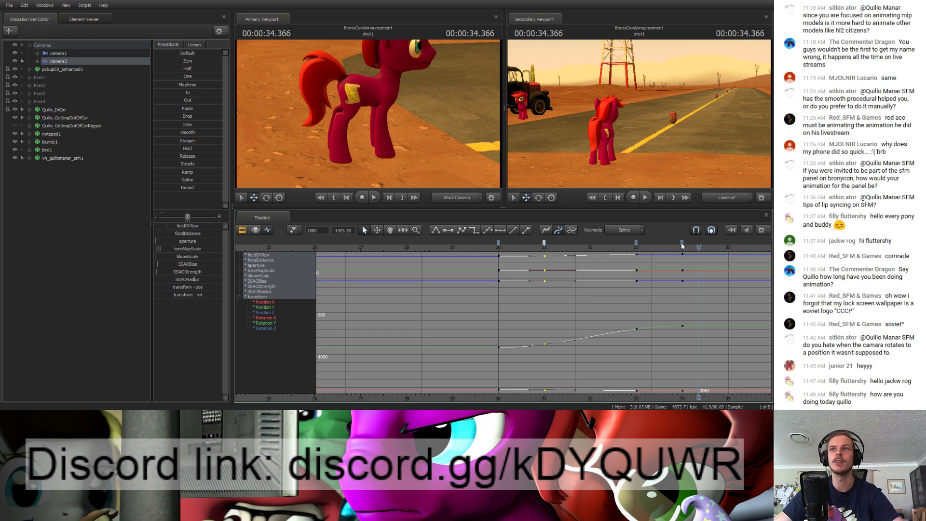
{"action": "left_click", "coordinate": [682, 243], "text": "shift"}
{"action": "key", "text": "ctrl+z"}
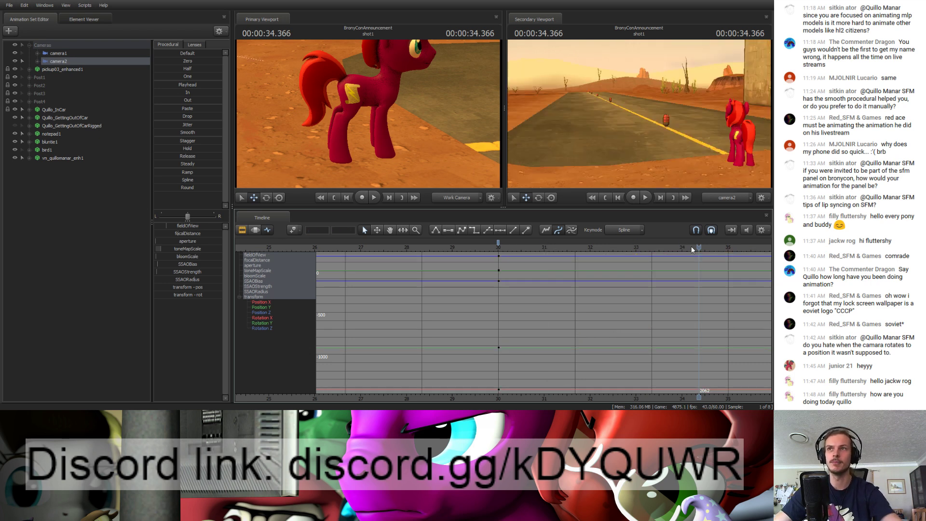
Step: In the motion editor, set camera2's time selection to fall off from 30 to 34 seconds and extend indefinitely after that
{"action": "key", "text": "F3"}
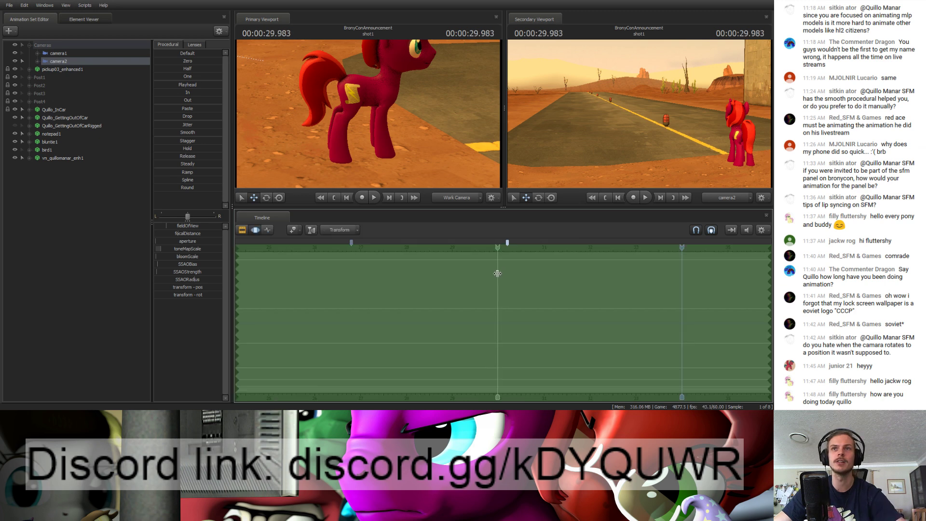
{"action": "left_click_drag", "start_coordinate": [498, 273], "coordinate": [902, 290], "text": "shift"}
{"action": "left_click_drag", "start_coordinate": [502, 291], "coordinate": [685, 293]}
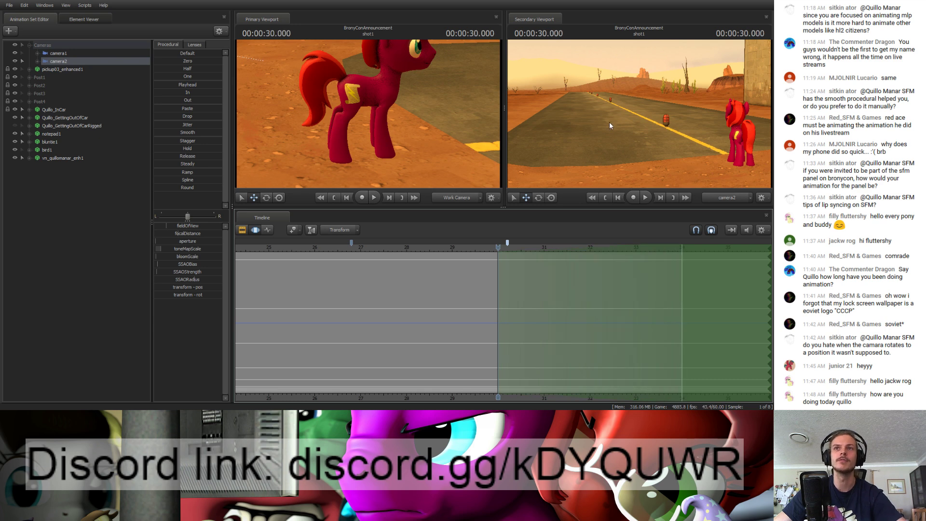
{"action": "left_click", "coordinate": [600, 136]}
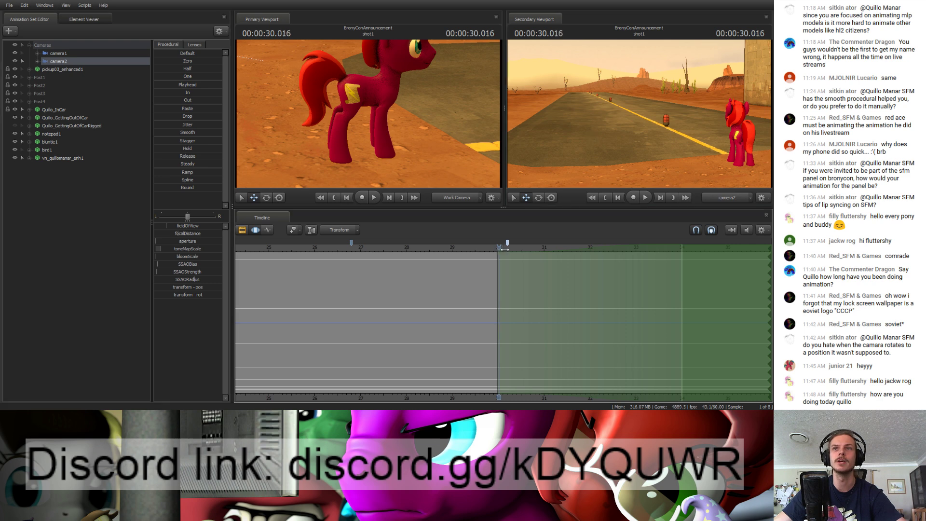
{"action": "left_click_drag", "start_coordinate": [701, 292], "coordinate": [682, 291]}
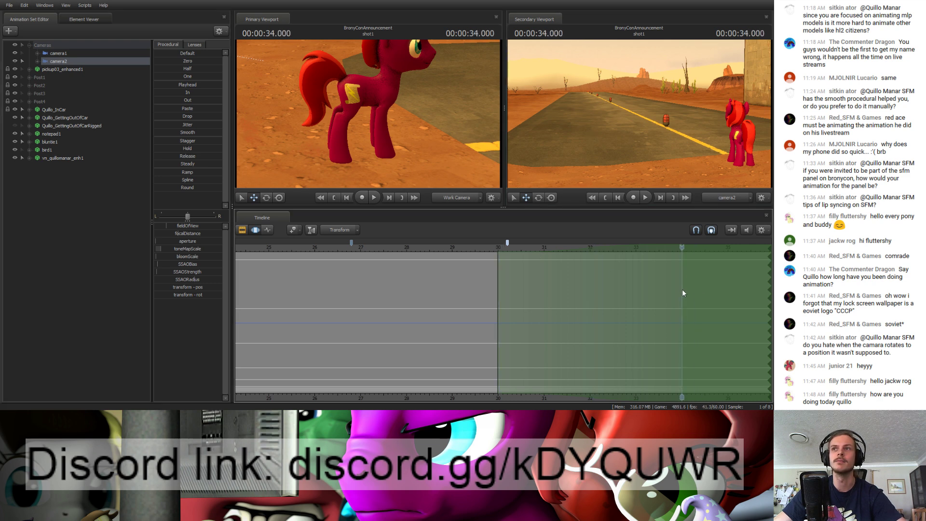
Step: At 34 seconds, move and turn camera2 to frame the pony from behind, then preview and apply the move
{"action": "key", "text": "d"}
{"action": "left_click_drag", "start_coordinate": [668, 138], "coordinate": [639, 138]}
{"action": "key", "text": "d"}
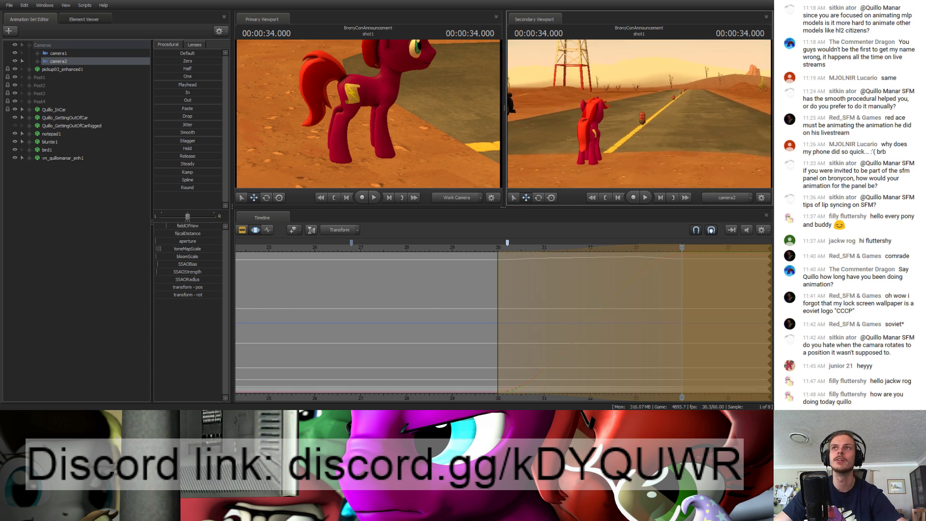
{"action": "left_click_drag", "start_coordinate": [683, 247], "coordinate": [493, 246]}
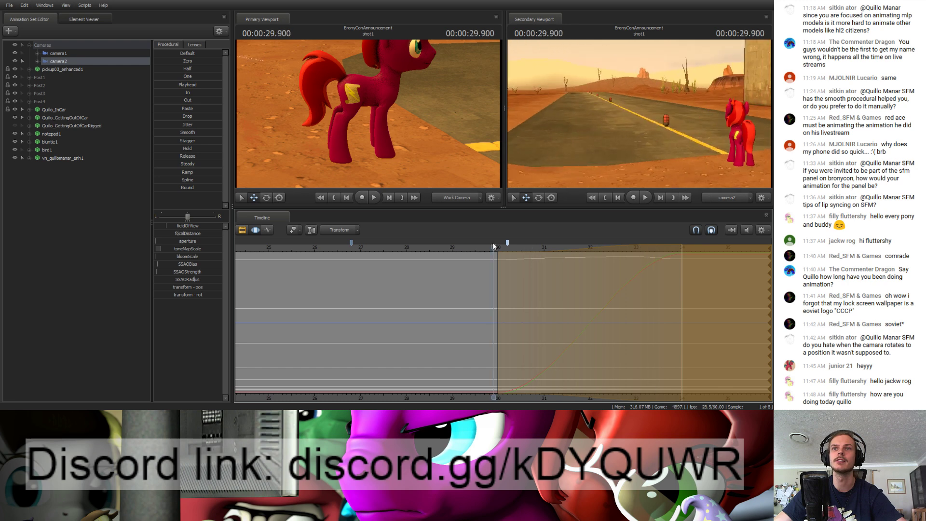
{"action": "key", "text": "space"}
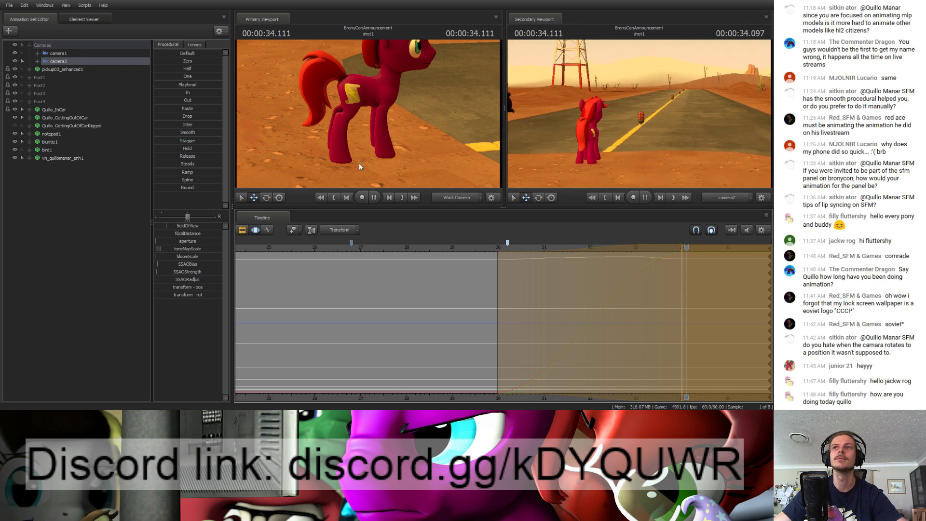
{"action": "key", "text": "space"}
{"action": "key", "text": "Return"}
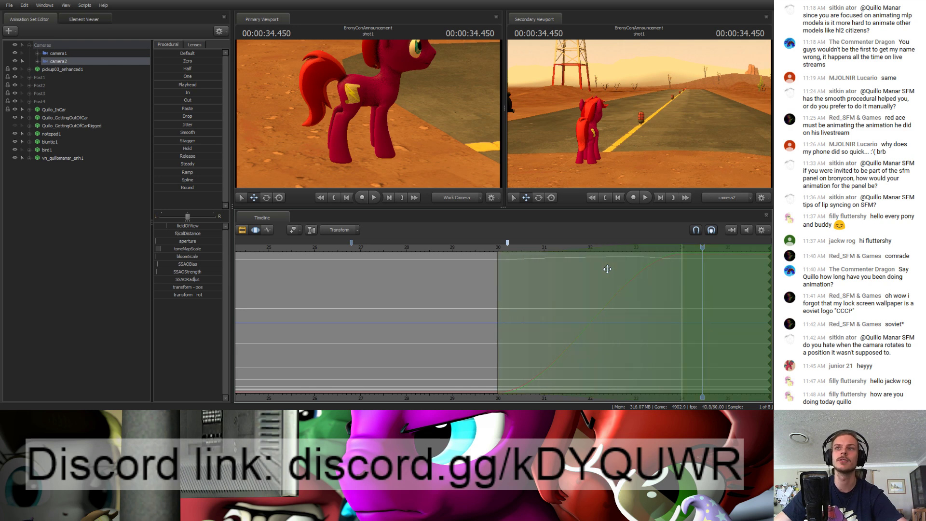
Step: Smooth camera2's motion between about 29.8 and 34.2 seconds and widen the falloff to about 29.5 and 34.7 seconds
{"action": "left_click_drag", "start_coordinate": [590, 271], "coordinate": [692, 272], "text": "shift"}
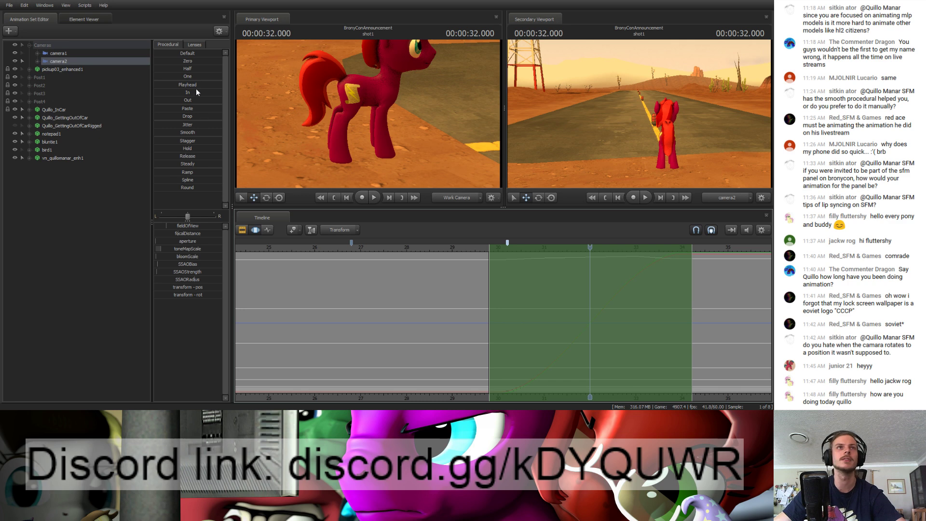
{"action": "left_click", "coordinate": [173, 133]}
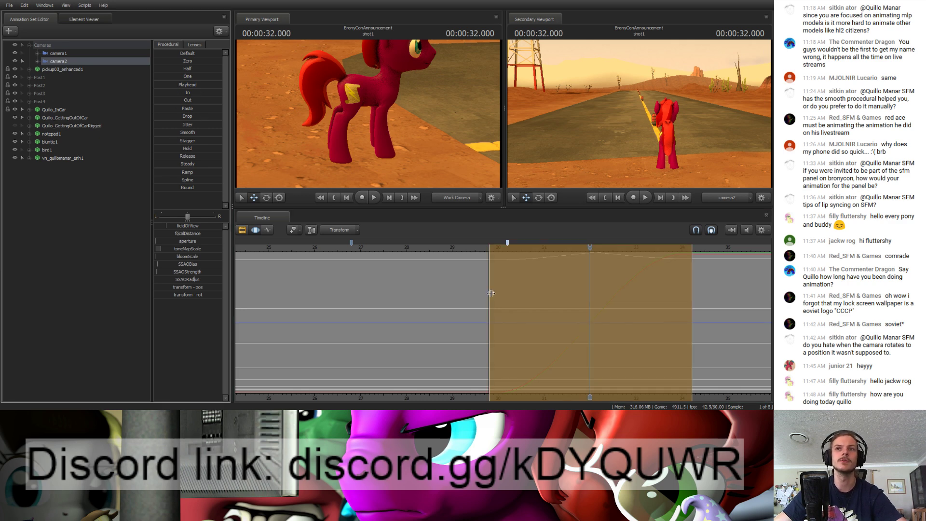
{"action": "left_click_drag", "start_coordinate": [488, 294], "coordinate": [473, 293]}
{"action": "left_click_drag", "start_coordinate": [693, 292], "coordinate": [716, 293]}
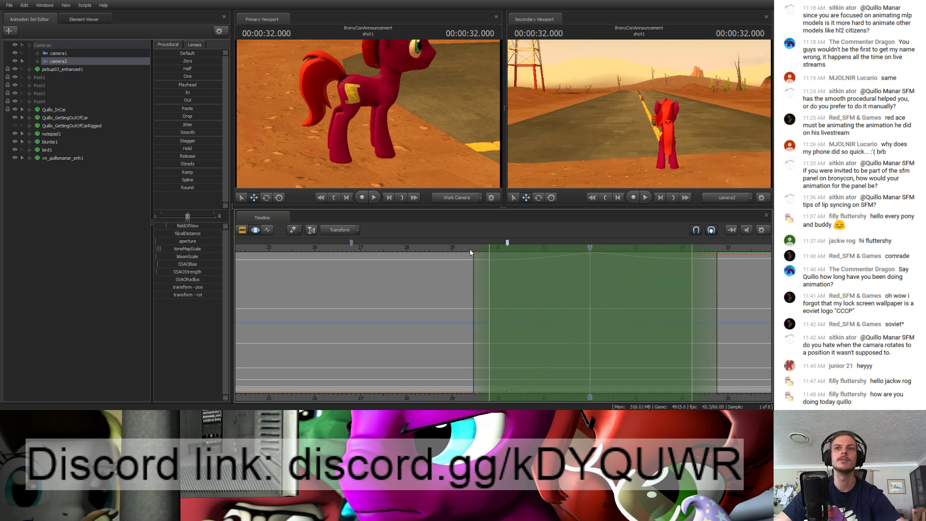
Step: Play back the smoothed camera2 move and reset the time selection to cover all time
{"action": "key", "text": "space"}
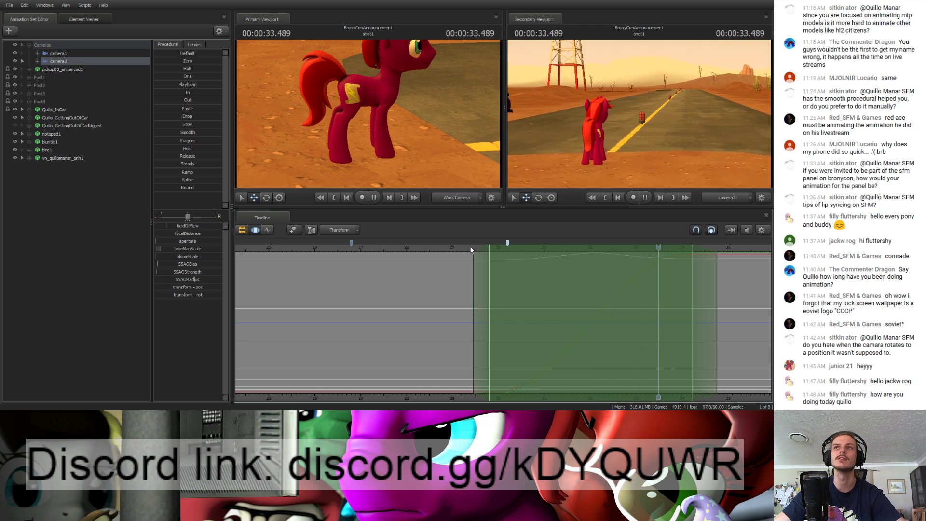
{"action": "key", "text": "space"}
{"action": "double_click", "coordinate": [583, 278]}
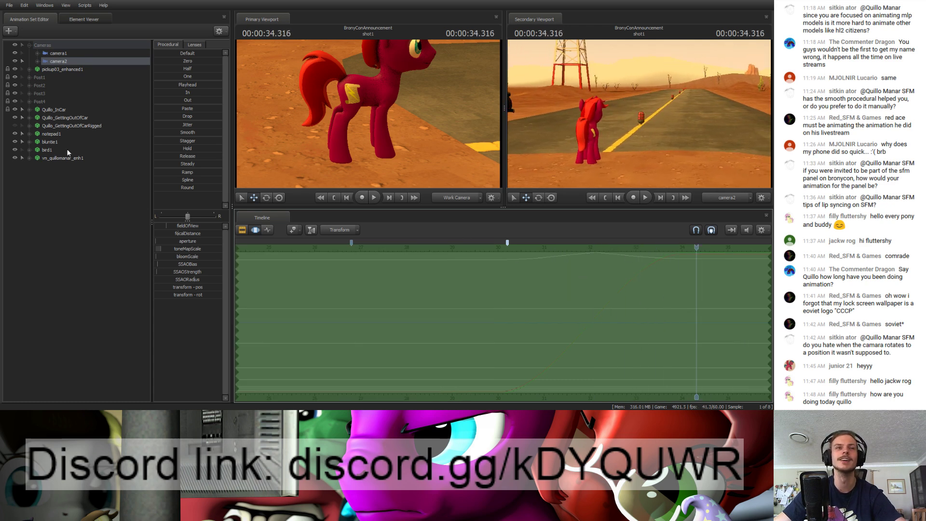
Step: Delete camera2 from the animation sets and select camera1
{"action": "left_click", "coordinate": [54, 62]}
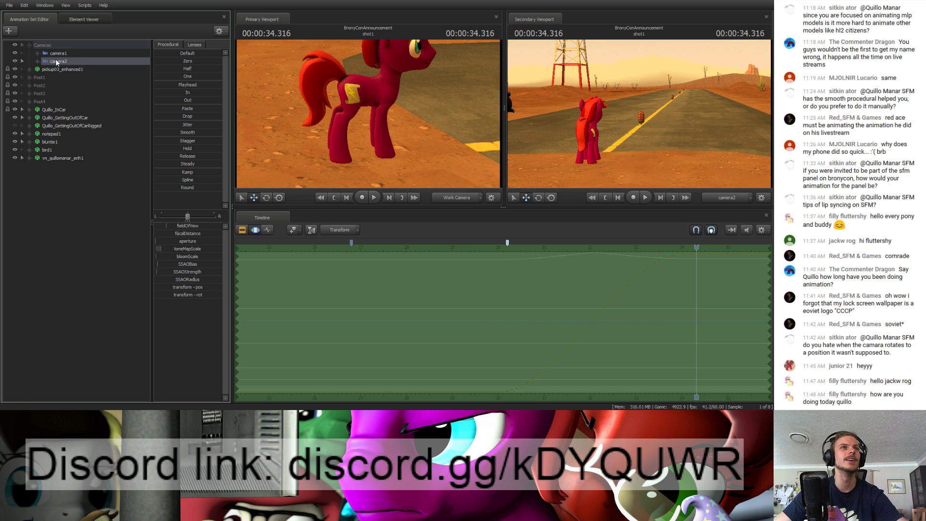
{"action": "key", "text": "Delete"}
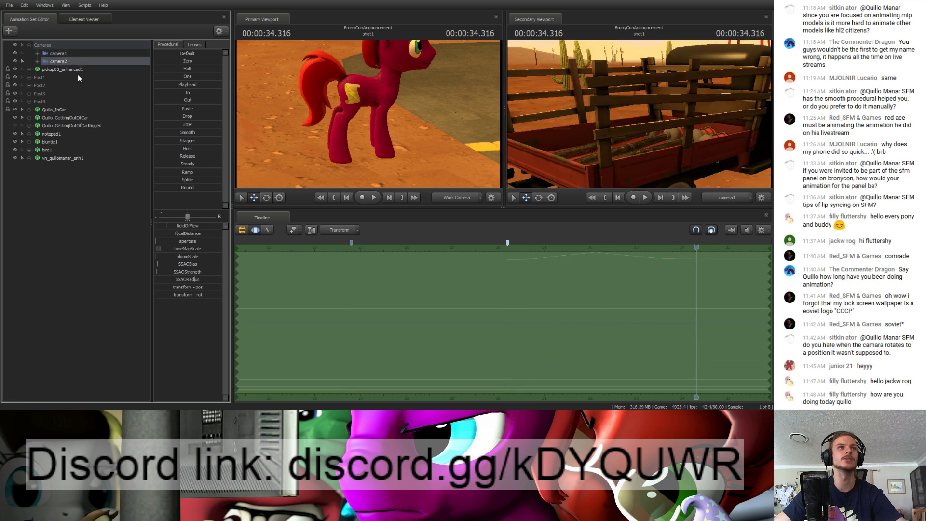
{"action": "left_click", "coordinate": [50, 53]}
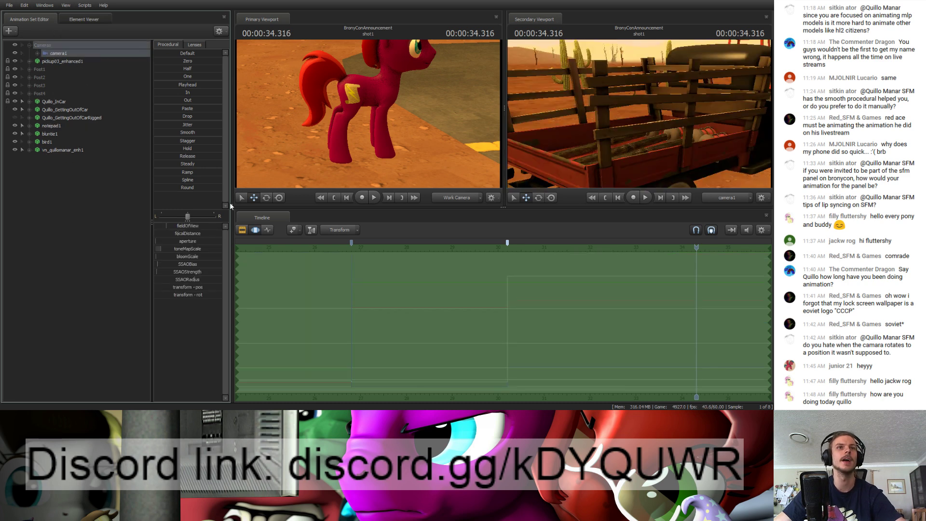
Step: Show camera1's curves in the graph editor and scrub between about 26.7 and 30.5 seconds to inspect its shots
{"action": "left_click", "coordinate": [267, 229]}
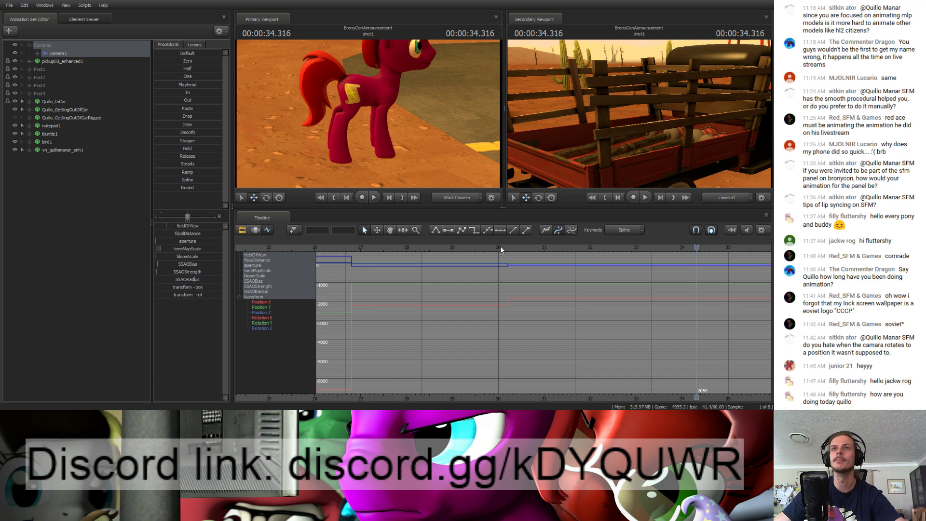
{"action": "left_click_drag", "start_coordinate": [500, 247], "coordinate": [590, 256]}
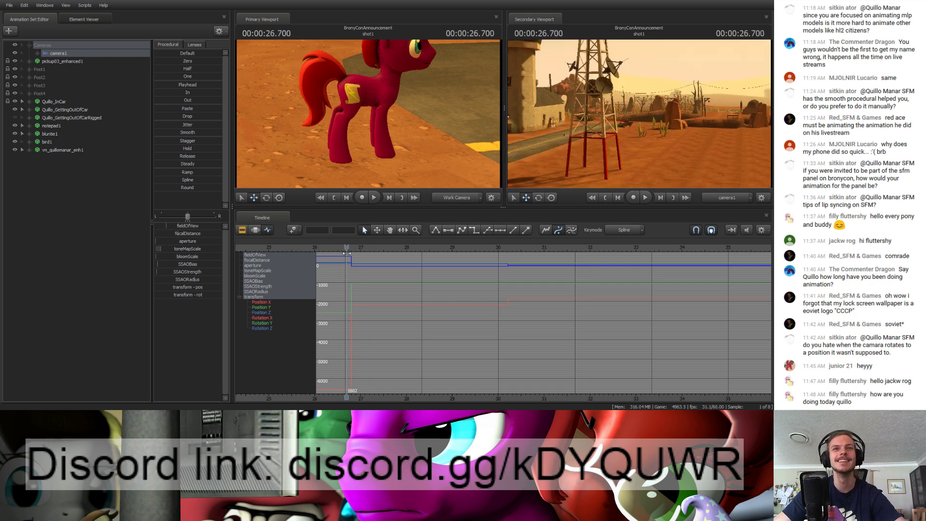
{"action": "left_click_drag", "start_coordinate": [347, 253], "coordinate": [521, 264]}
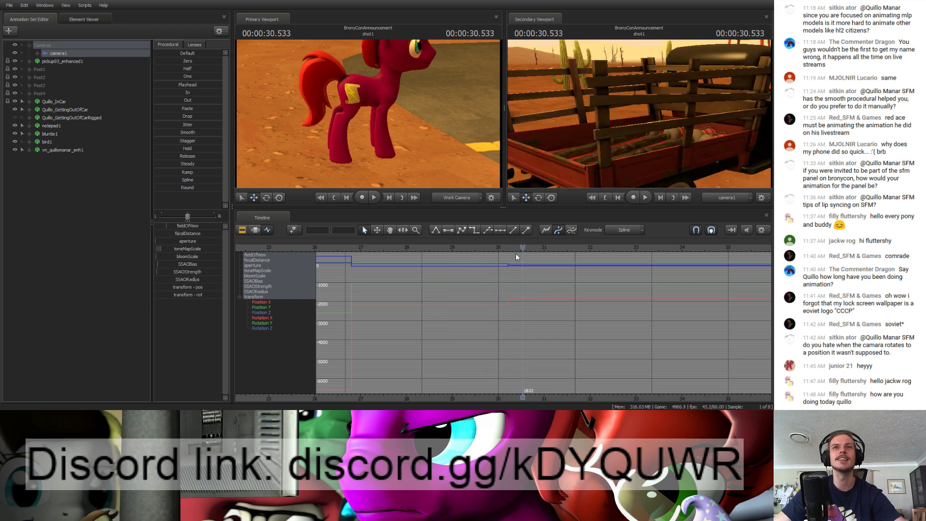
Step: Rotate the pony's Chest1 and Chest2 bones at 30.533 seconds to begin its new pose
{"action": "left_click_drag", "start_coordinate": [415, 140], "coordinate": [387, 122]}
{"action": "left_click", "coordinate": [387, 123]}
{"action": "left_click", "coordinate": [386, 122], "text": "ctrl"}
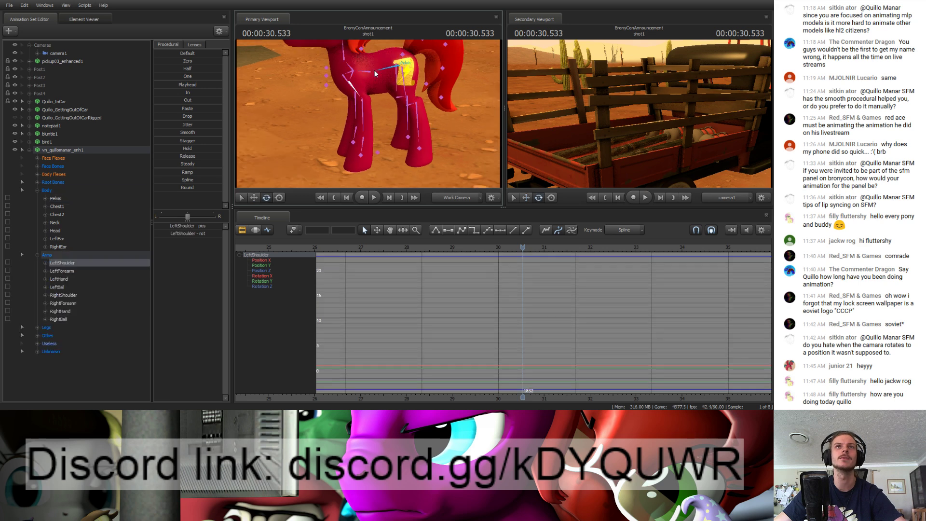
{"action": "left_click", "coordinate": [384, 54], "text": "ctrl"}
{"action": "left_click", "coordinate": [365, 71], "text": "ctrl"}
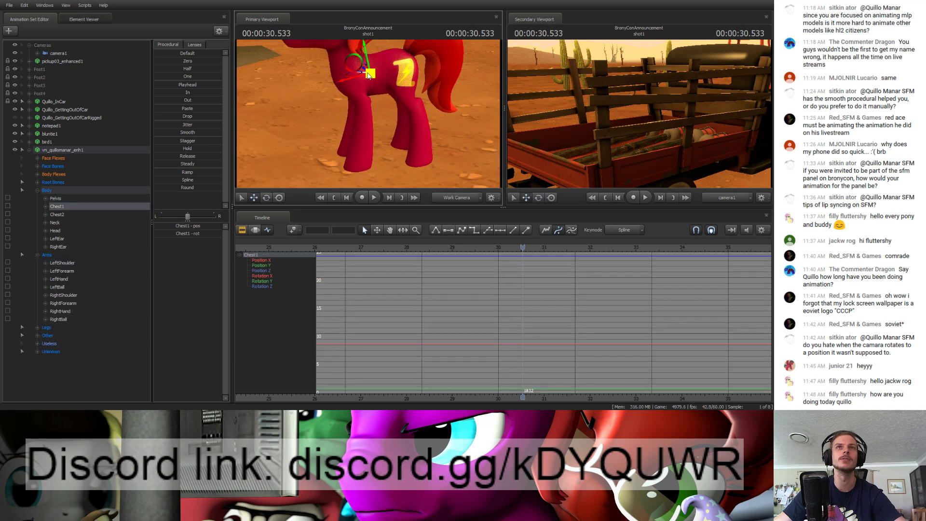
{"action": "key", "text": "e"}
{"action": "left_click_drag", "start_coordinate": [358, 55], "coordinate": [358, 64]}
{"action": "left_click", "coordinate": [350, 58]}
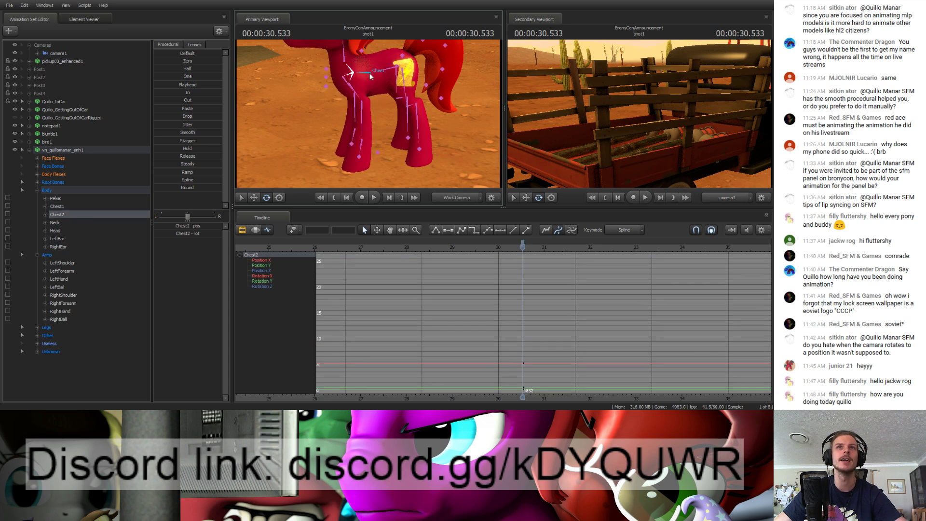
{"action": "left_click_drag", "start_coordinate": [371, 75], "coordinate": [345, 55]}
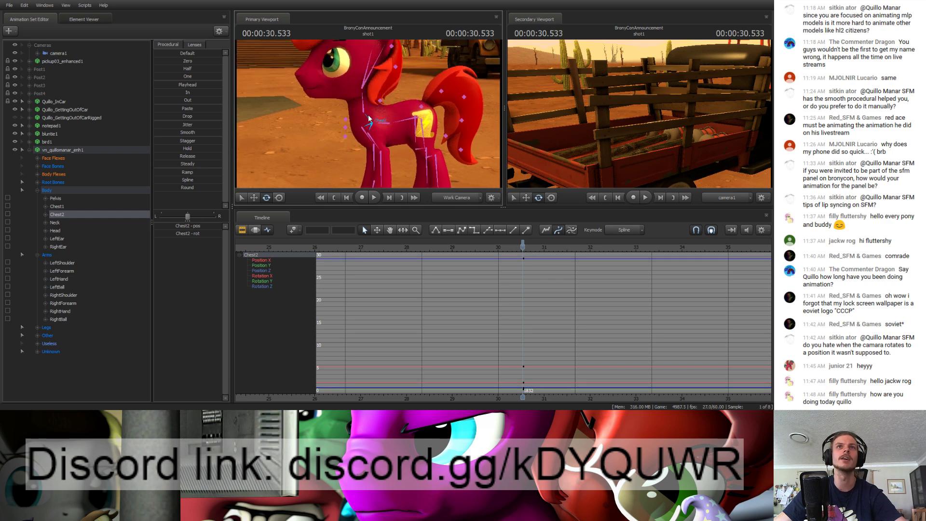
Step: Rotate the pony's Neck bone at 30.533 seconds and undo the last adjustment
{"action": "left_click", "coordinate": [365, 117], "text": "ctrl"}
{"action": "mouse_move", "coordinate": [361, 88]}
{"action": "left_mouse_down"}
{"action": "mouse_move", "coordinate": [381, 90]}
{"action": "mouse_move", "coordinate": [362, 99]}
{"action": "left_mouse_up"}
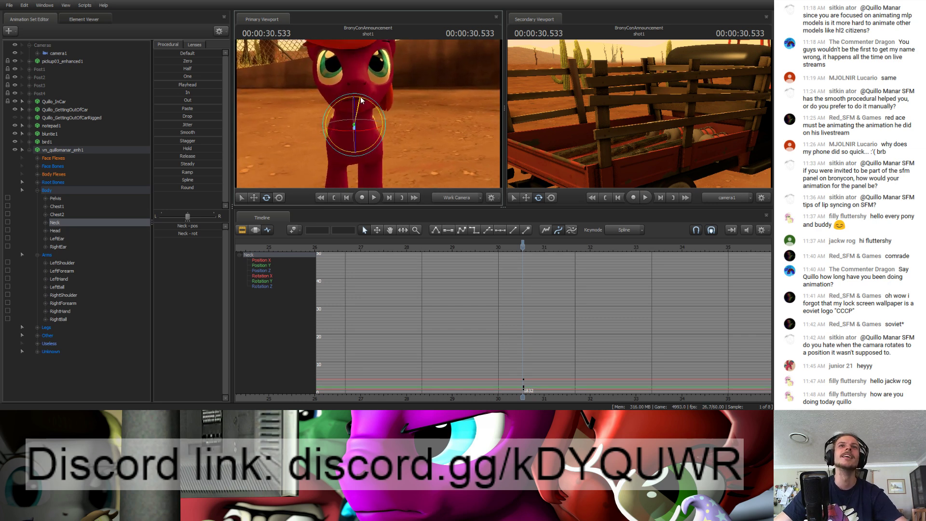
{"action": "left_click_drag", "start_coordinate": [360, 98], "coordinate": [387, 91]}
{"action": "left_click", "coordinate": [360, 93], "text": "ctrl"}
{"action": "key", "text": "ctrl+z"}
Step: Pose the pony's right hind leg by rotating its RightLeg2 and RightFoot bones
{"action": "left_click", "coordinate": [369, 77], "text": "ctrl"}
{"action": "left_click", "coordinate": [368, 116], "text": "ctrl"}
{"action": "left_click", "coordinate": [372, 100]}
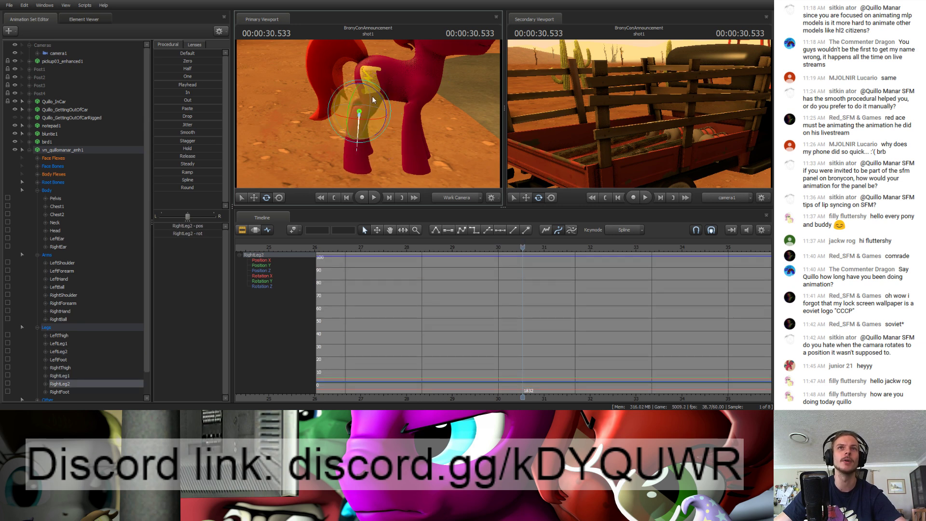
{"action": "left_click_drag", "start_coordinate": [373, 100], "coordinate": [370, 102]}
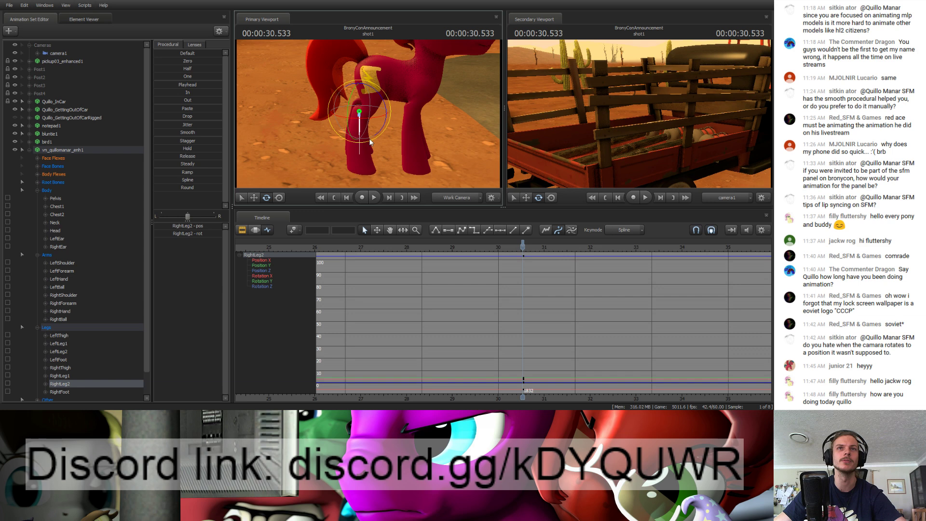
{"action": "left_click", "coordinate": [360, 158]}
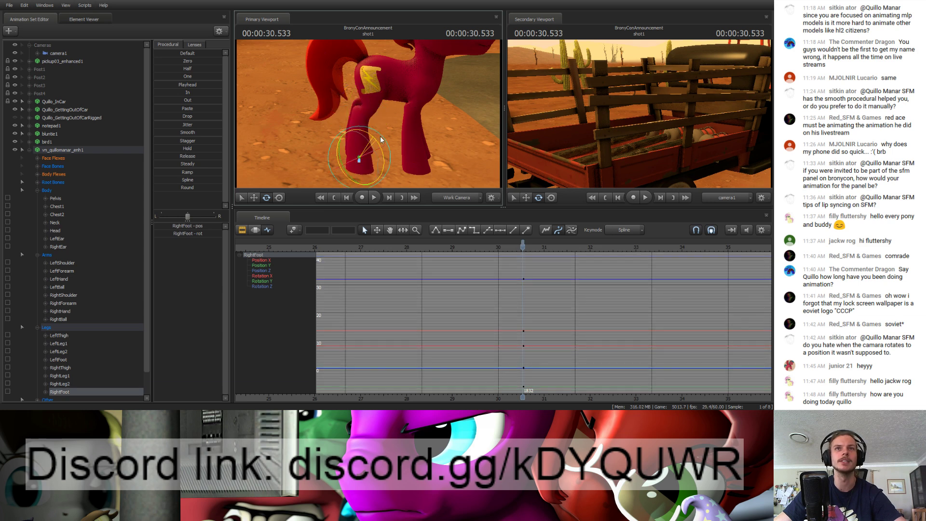
{"action": "left_click", "coordinate": [368, 106]}
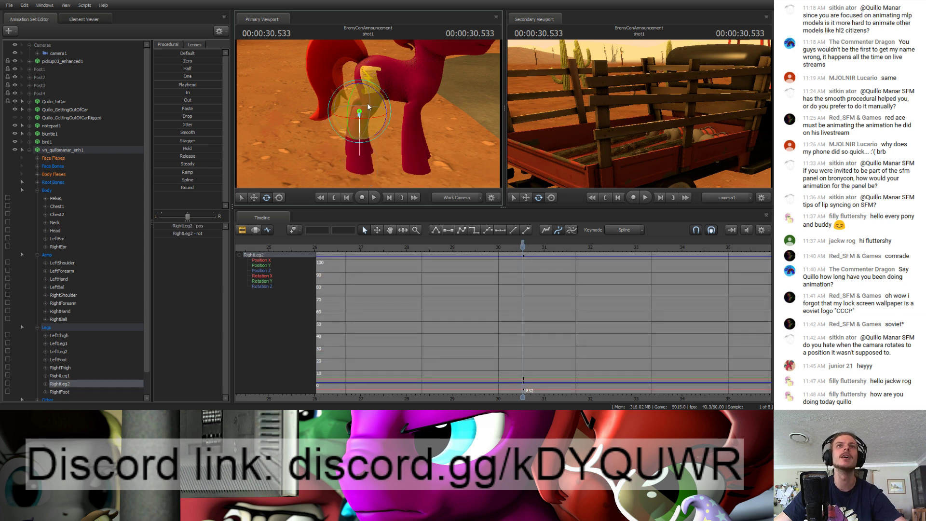
{"action": "left_click_drag", "start_coordinate": [368, 104], "coordinate": [371, 107]}
Step: Pose the pony's left hind leg by rotating its LeftLeg2 bone
{"action": "left_click_drag", "start_coordinate": [386, 116], "coordinate": [355, 107]}
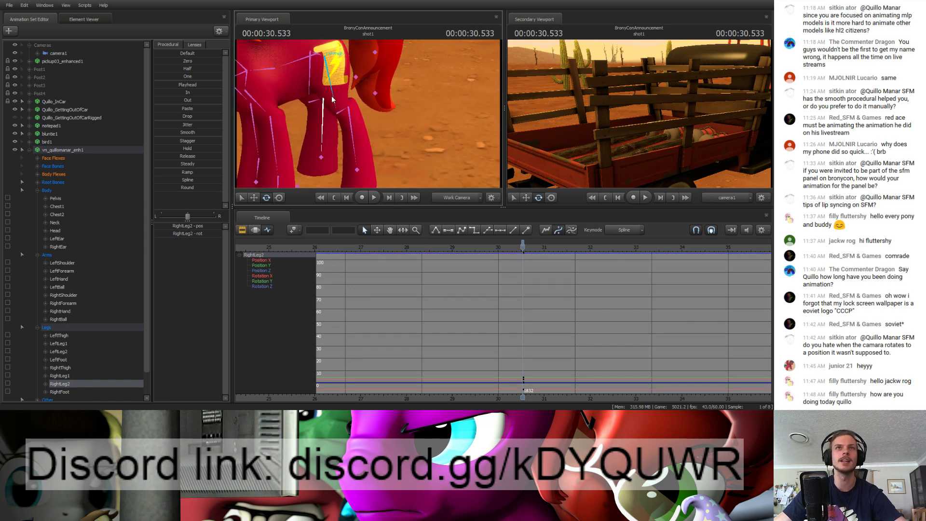
{"action": "left_click", "coordinate": [334, 103], "text": "ctrl"}
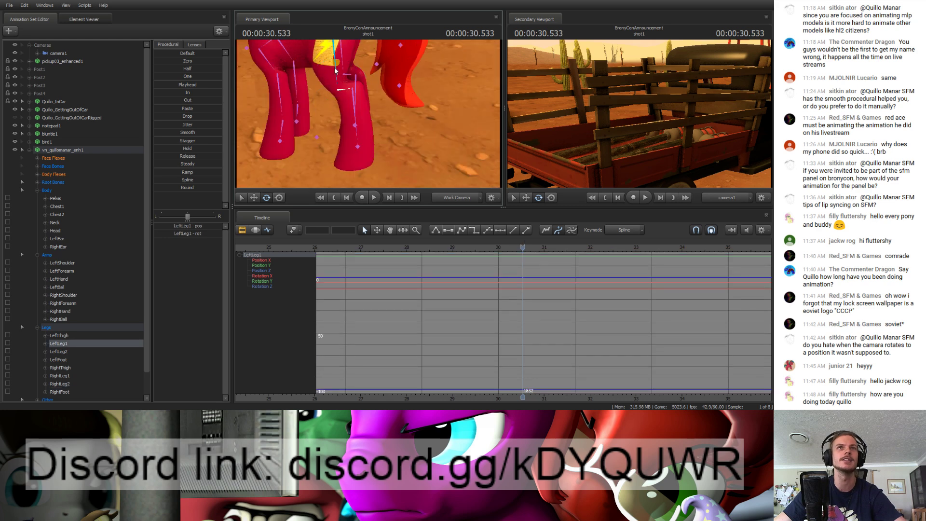
{"action": "left_click", "coordinate": [331, 86], "text": "ctrl"}
{"action": "left_click_drag", "start_coordinate": [331, 86], "coordinate": [378, 85]}
{"action": "left_click", "coordinate": [372, 126]}
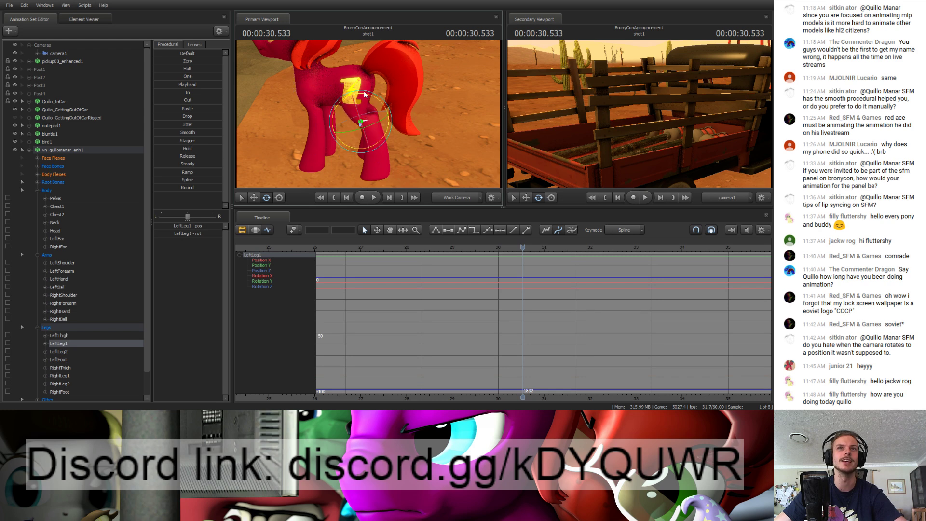
{"action": "left_click", "coordinate": [372, 126], "text": "ctrl"}
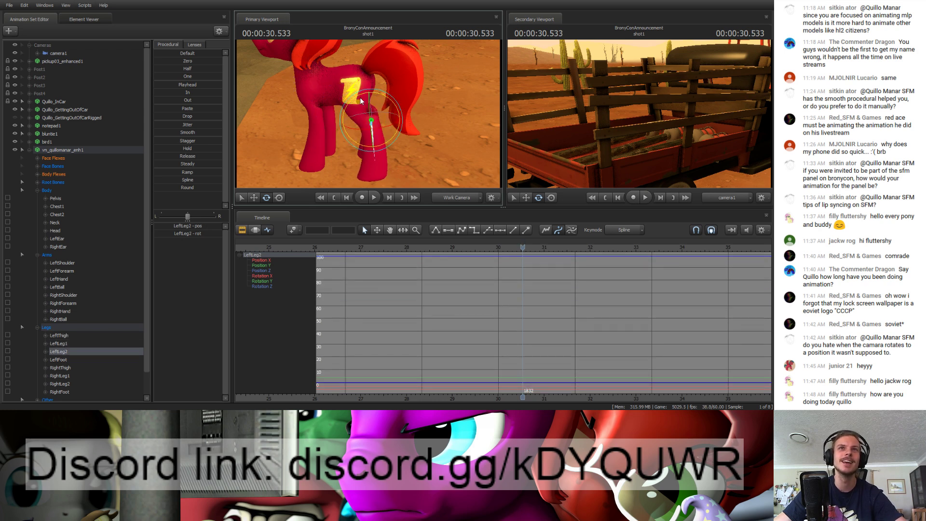
{"action": "mouse_move", "coordinate": [361, 98]}
{"action": "left_mouse_down"}
{"action": "mouse_move", "coordinate": [352, 107]}
{"action": "mouse_move", "coordinate": [368, 94]}
{"action": "mouse_move", "coordinate": [363, 59]}
{"action": "mouse_move", "coordinate": [370, 75]}
{"action": "mouse_move", "coordinate": [357, 101]}
{"action": "left_mouse_up"}
Step: Pose the front legs by rotating the LeftShoulder, RightShoulder, RightForearm, RightHand and RightBall bones
{"action": "left_click", "coordinate": [369, 94], "text": "ctrl"}
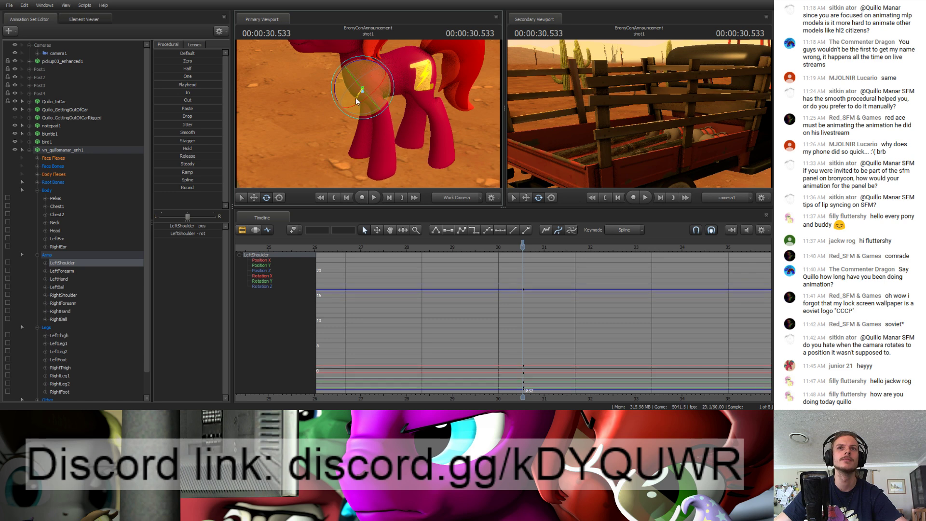
{"action": "left_click", "coordinate": [358, 77], "text": "ctrl"}
{"action": "left_click_drag", "start_coordinate": [354, 48], "coordinate": [358, 49]}
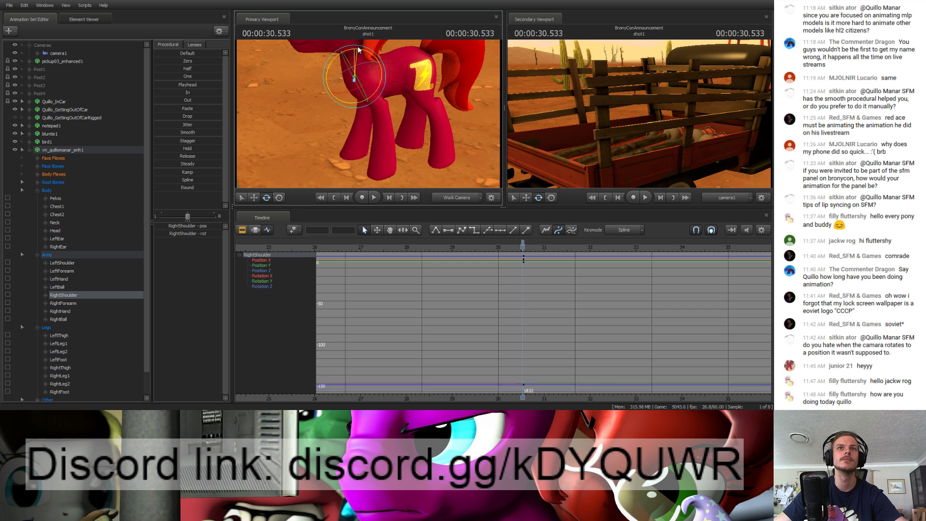
{"action": "left_click", "coordinate": [356, 121]}
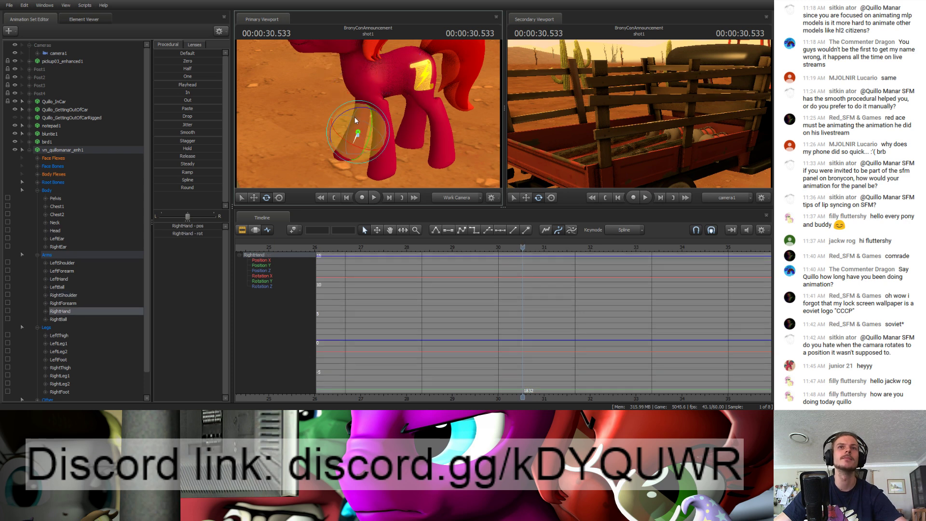
{"action": "left_click", "coordinate": [355, 73]}
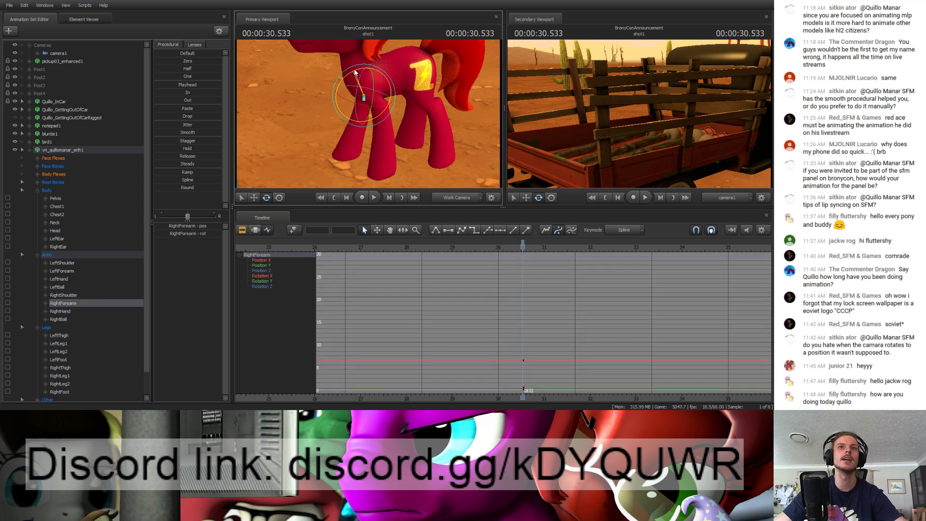
{"action": "left_click", "coordinate": [349, 149]}
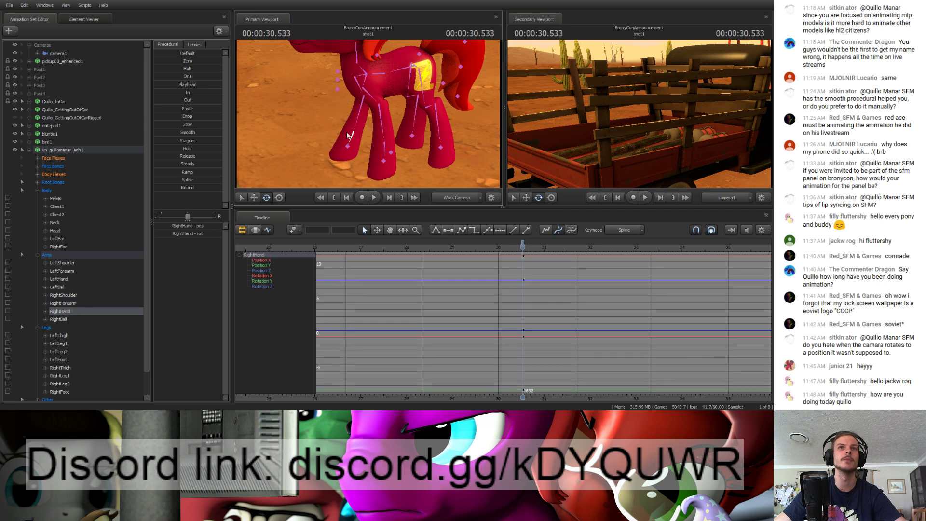
{"action": "left_click", "coordinate": [348, 147]}
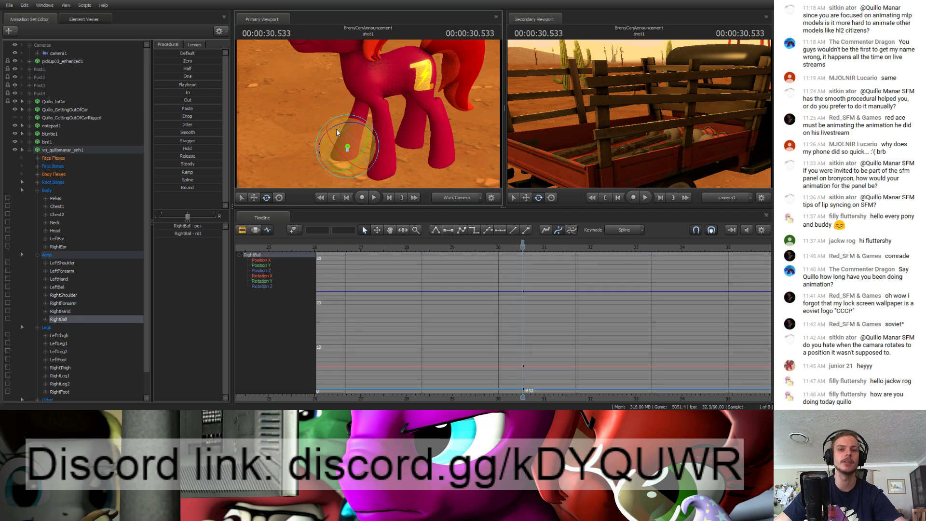
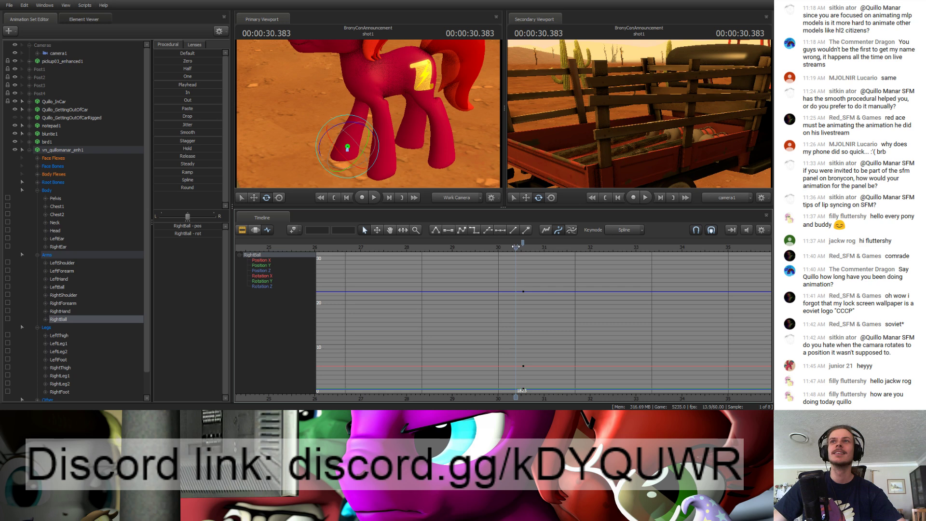
Step: Select all the pony's bone groups from Body through Unknown and shift their keys from frame 1832 to frame 1830
{"action": "left_click", "coordinate": [51, 190]}
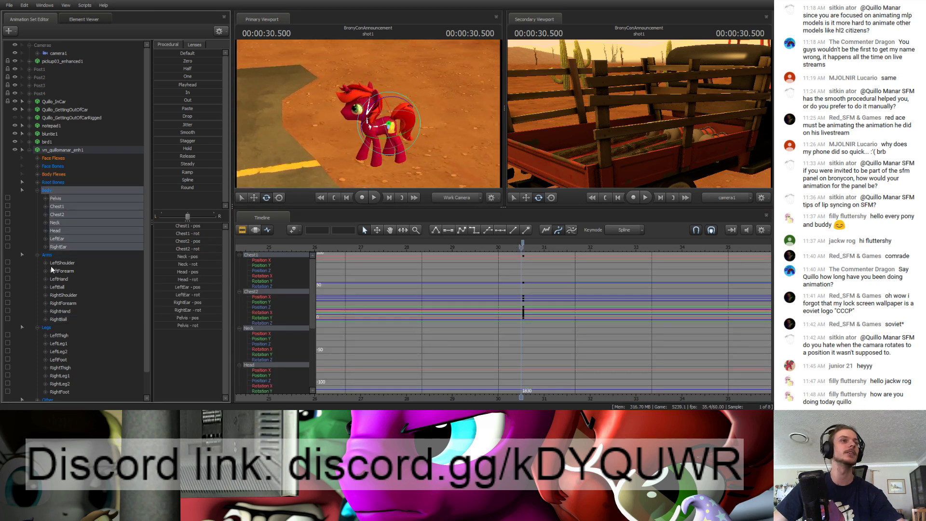
{"action": "scroll", "coordinate": [52, 269], "scroll_direction": "down", "scroll_amount": 1}
{"action": "left_click", "coordinate": [52, 392], "text": "shift"}
{"action": "key", "text": "Right"}
{"action": "key", "text": "Right"}
{"action": "scroll", "coordinate": [344, 320], "scroll_direction": "up", "scroll_amount": 8}
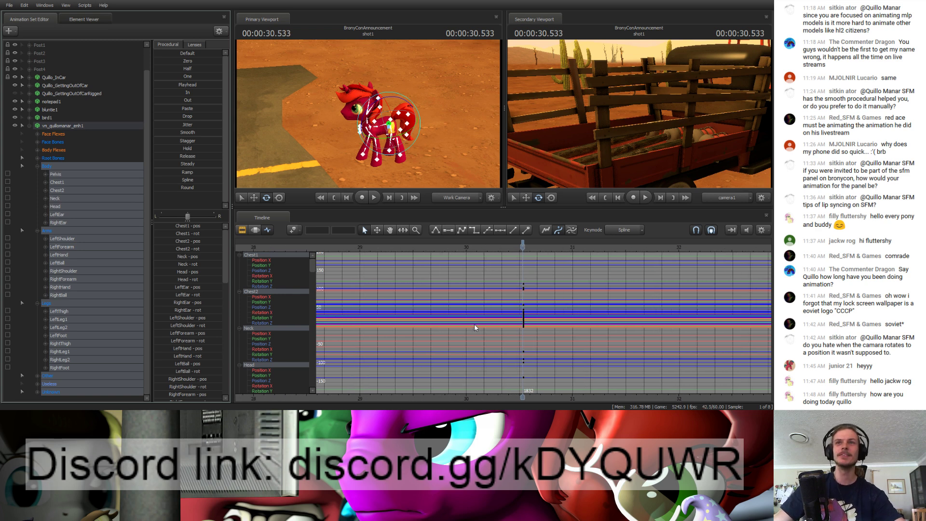
{"action": "left_click", "coordinate": [521, 242]}
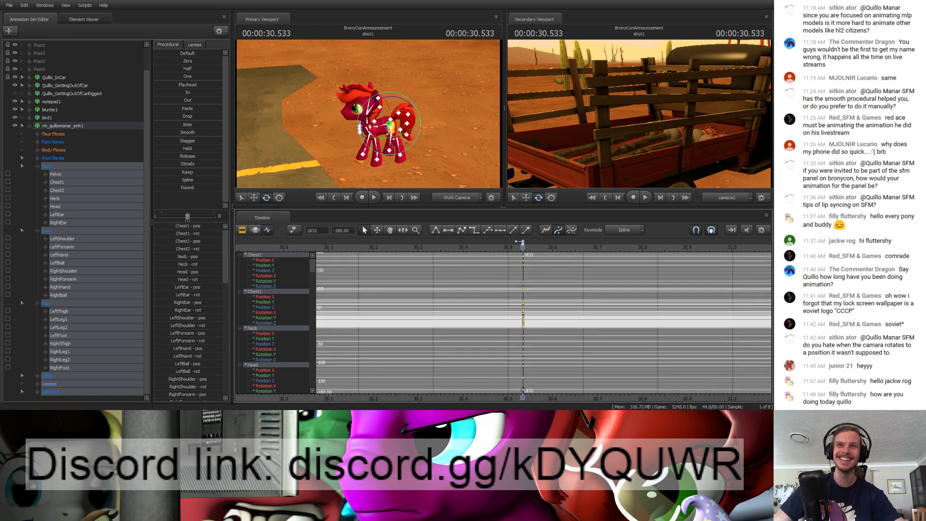
{"action": "key", "text": "ctrl+z"}
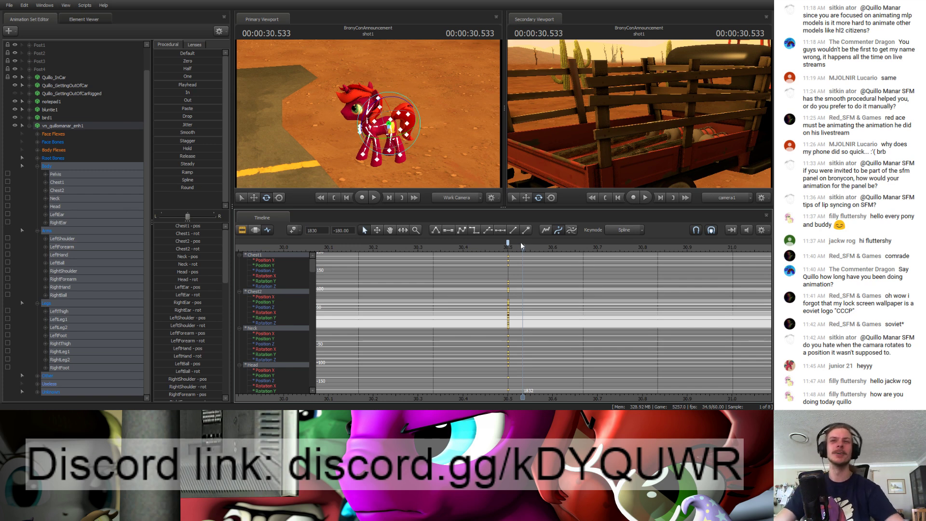
{"action": "key", "text": "Left"}
{"action": "key", "text": "Left"}
{"action": "left_click", "coordinate": [512, 262]}
Step: Refine the pony's right front leg at 30.500 seconds by rotating the RightHand bone slightly
{"action": "left_click_drag", "start_coordinate": [437, 155], "coordinate": [369, 115]}
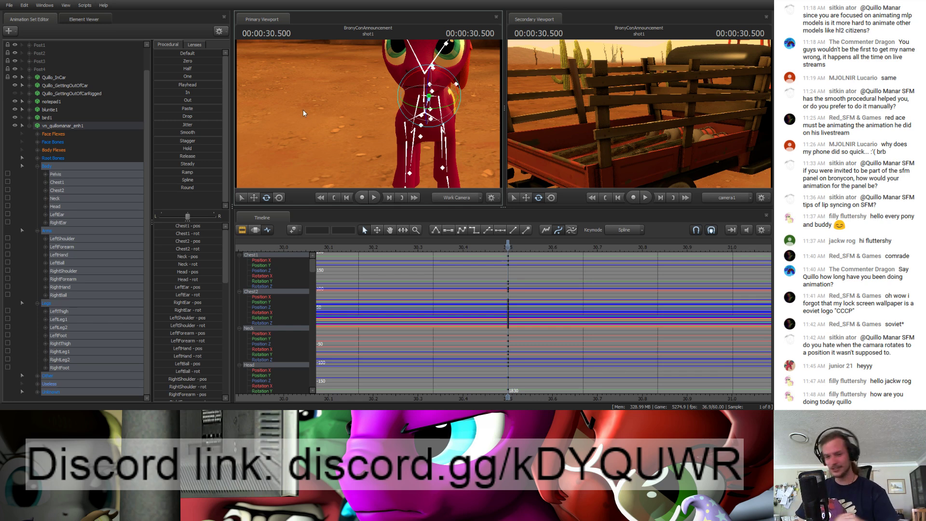
{"action": "left_click_drag", "start_coordinate": [314, 105], "coordinate": [348, 104]}
{"action": "key", "text": "s"}
{"action": "key", "text": "w"}
{"action": "left_click", "coordinate": [348, 98], "text": "ctrl"}
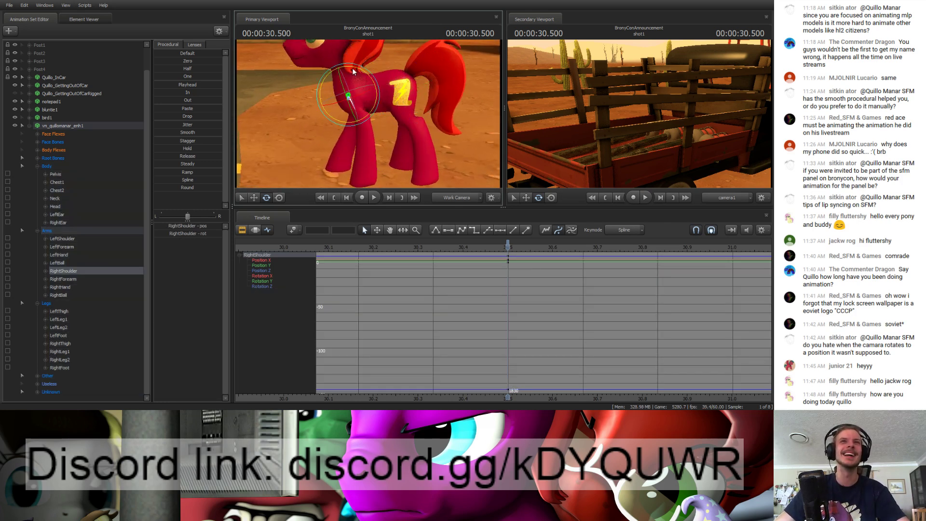
{"action": "left_click", "coordinate": [346, 124]}
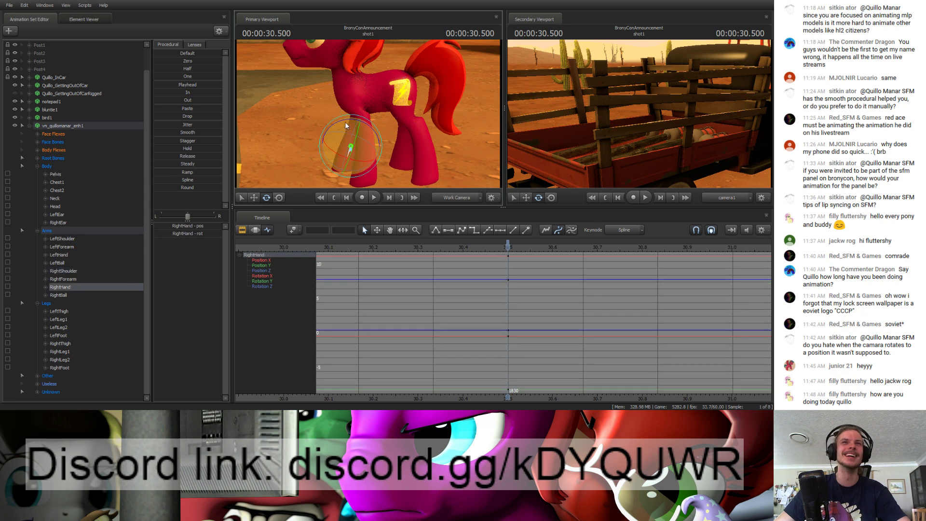
{"action": "left_click_drag", "start_coordinate": [345, 124], "coordinate": [341, 125]}
{"action": "key", "text": "s"}
{"action": "left_click_drag", "start_coordinate": [337, 114], "coordinate": [358, 106]}
{"action": "key", "text": "w"}
Step: Collapse the pony's bone list and inspect the keys of notepad1 and the prop below it up to 30.600 seconds
{"action": "left_click_drag", "start_coordinate": [326, 136], "coordinate": [1, 250]}
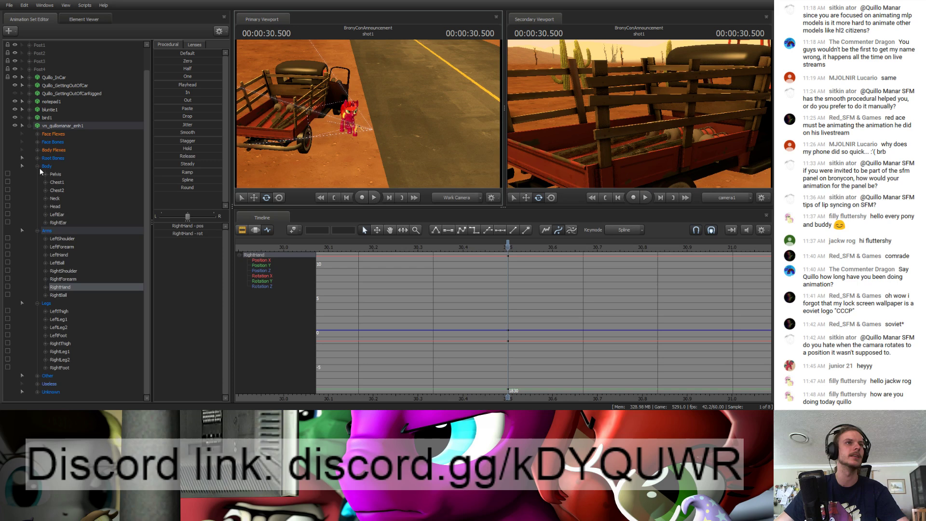
{"action": "scroll", "coordinate": [39, 168], "scroll_direction": "up", "scroll_amount": 2}
{"action": "left_click", "coordinate": [28, 150]}
{"action": "left_click", "coordinate": [41, 134]}
{"action": "left_click", "coordinate": [46, 126], "text": "ctrl"}
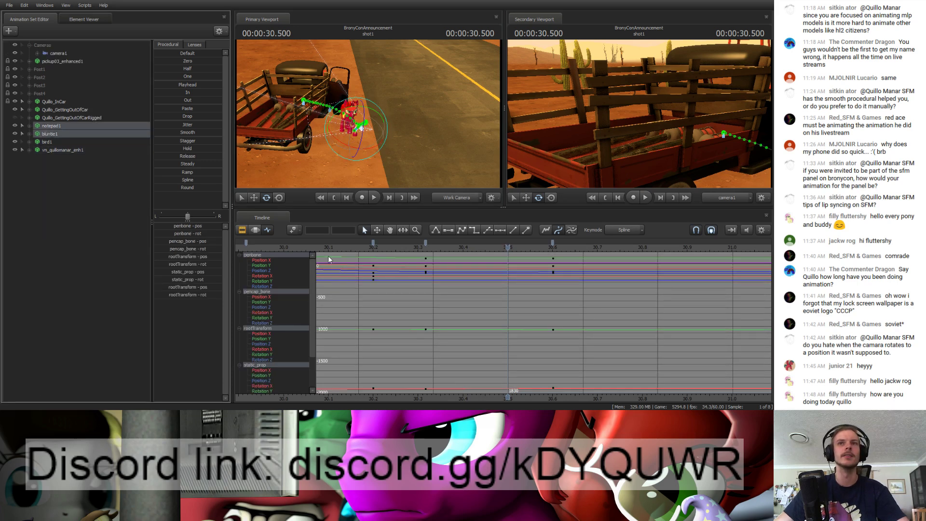
{"action": "left_click", "coordinate": [329, 255]}
{"action": "key", "text": "Up"}
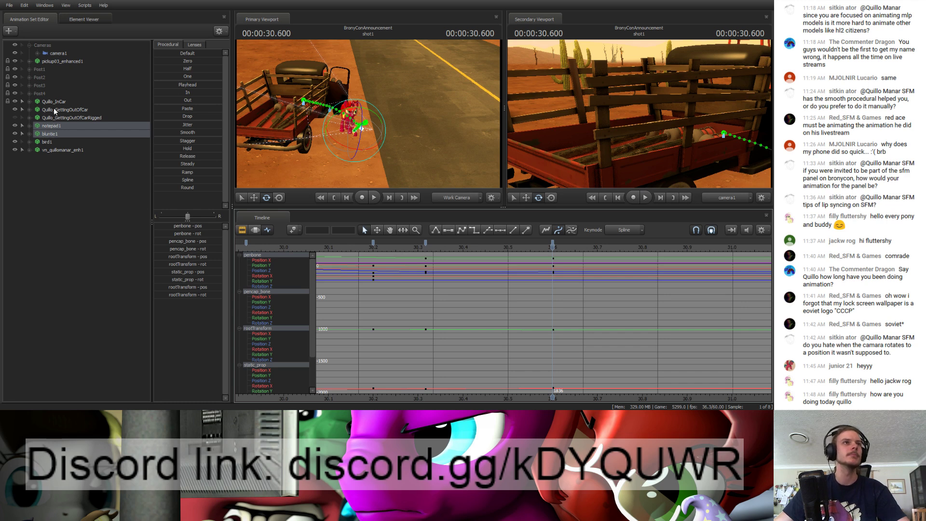
Step: Expand the four stick groups in the animation sets and select Stick1-A in the truck bed
{"action": "left_click", "coordinate": [29, 68]}
{"action": "left_click", "coordinate": [29, 101]}
{"action": "left_click", "coordinate": [29, 133]}
{"action": "left_click", "coordinate": [29, 166]}
{"action": "left_click", "coordinate": [57, 78]}
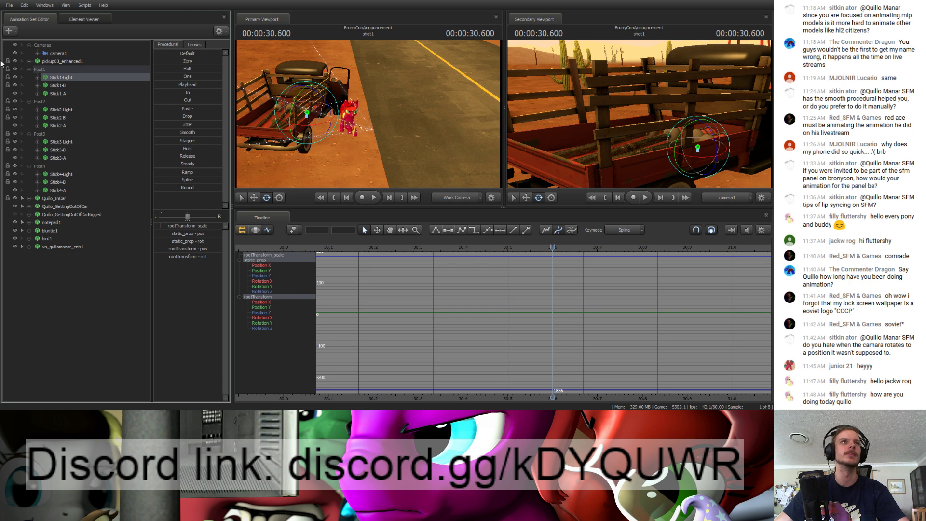
{"action": "left_click", "coordinate": [58, 93]}
{"action": "left_click_drag", "start_coordinate": [368, 116], "coordinate": [370, 118]}
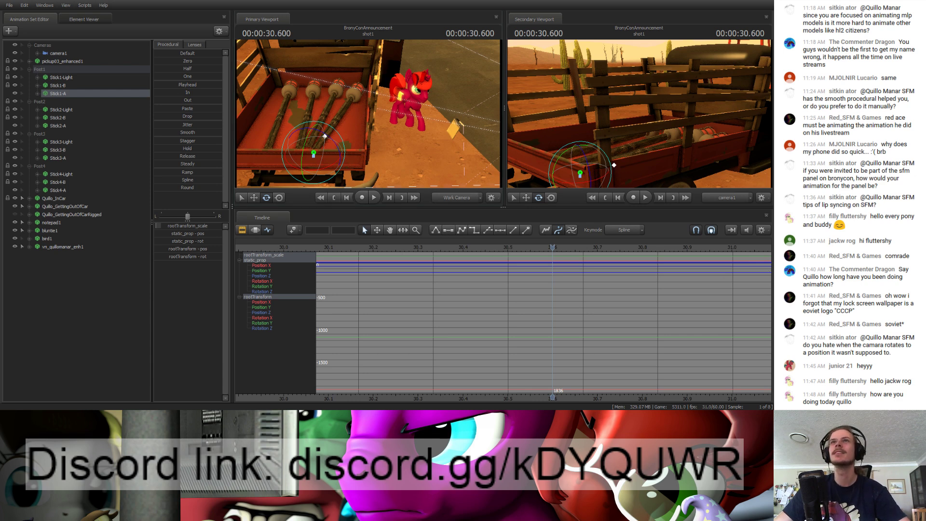
Step: Set a key on Stick1-A's transforms at 30.300 seconds
{"action": "left_click_drag", "start_coordinate": [555, 247], "coordinate": [418, 247]}
{"action": "key", "text": "w"}
{"action": "left_click_drag", "start_coordinate": [386, 126], "coordinate": [357, 164]}
{"action": "key", "text": "w"}
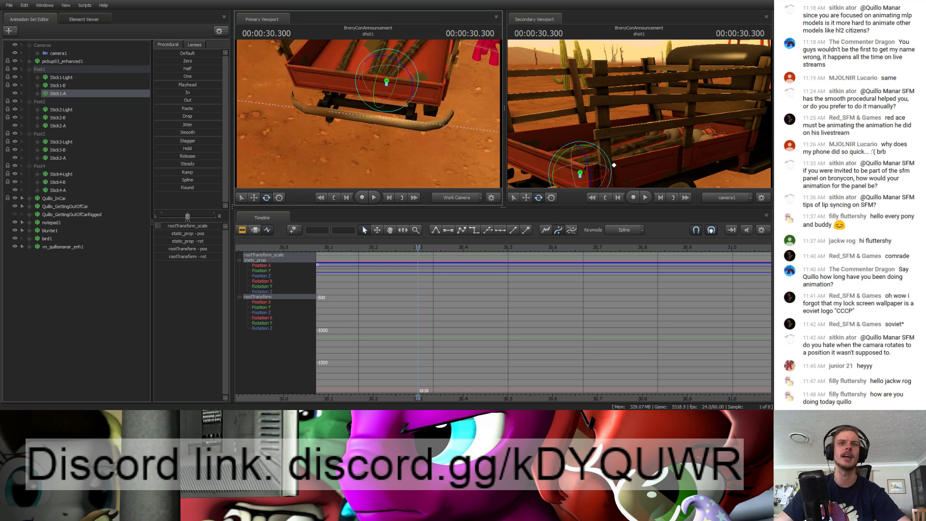
{"action": "left_click_drag", "start_coordinate": [379, 141], "coordinate": [386, 111]}
{"action": "key", "text": "s"}
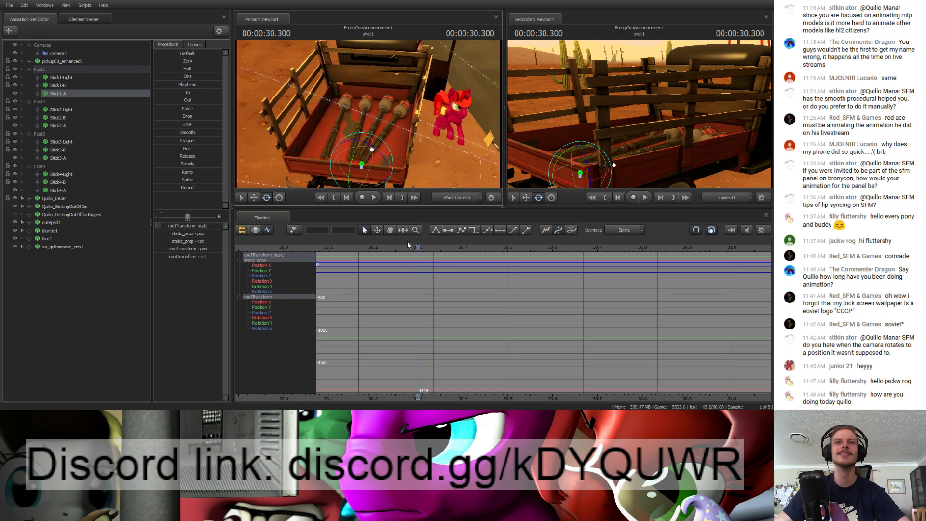
{"action": "key", "text": "m"}
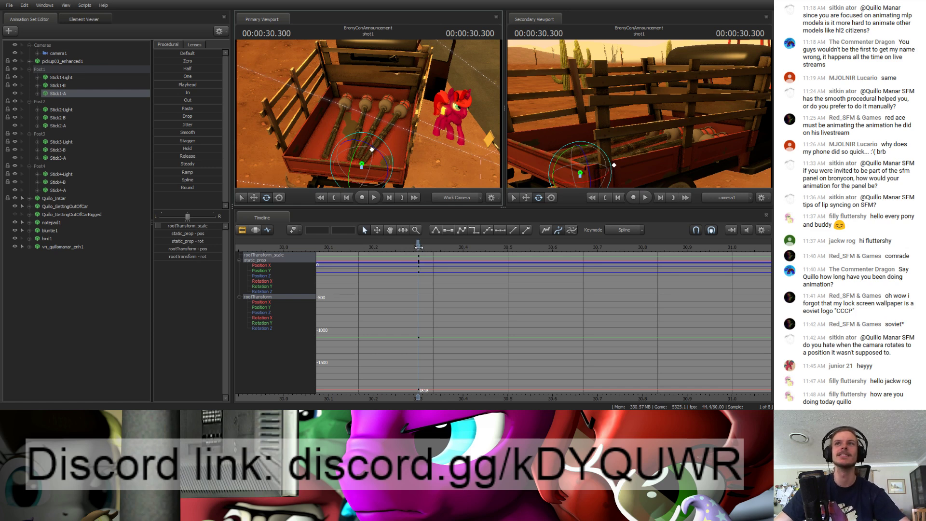
Step: Move the playhead to 30.500 seconds for Stick1-A's next pose
{"action": "left_click_drag", "start_coordinate": [419, 247], "coordinate": [433, 247]}
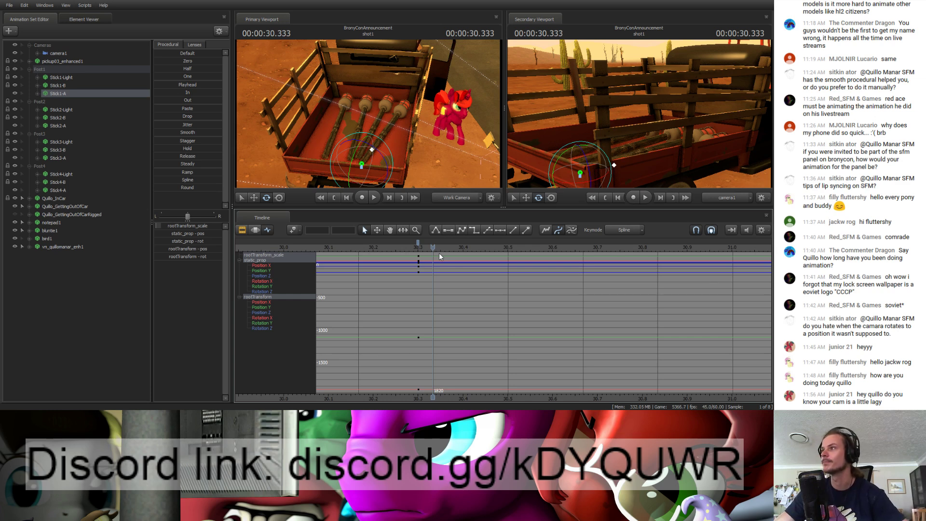
{"action": "left_click_drag", "start_coordinate": [434, 116], "coordinate": [415, 217]}
{"action": "key", "text": "w"}
{"action": "key", "text": "s"}
{"action": "scroll", "coordinate": [430, 262], "scroll_direction": "up", "scroll_amount": 5}
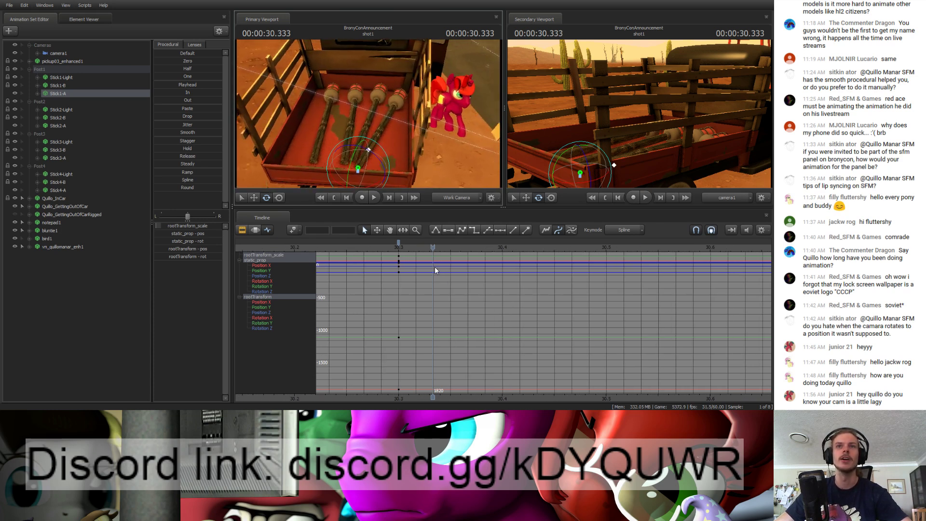
{"action": "scroll", "coordinate": [430, 258], "scroll_direction": "down", "scroll_amount": 8}
{"action": "left_click_drag", "start_coordinate": [433, 258], "coordinate": [471, 251]}
Step: Try to transform Stick1-A as a whole at 30.500 seconds and undo the changes
{"action": "mouse_move", "coordinate": [370, 150]}
{"action": "left_mouse_down"}
{"action": "mouse_move", "coordinate": [360, 138]}
{"action": "mouse_move", "coordinate": [355, 144]}
{"action": "mouse_move", "coordinate": [372, 141]}
{"action": "left_mouse_up"}
{"action": "key", "text": "w"}
{"action": "key", "text": "e"}
{"action": "key", "text": "ctrl+z"}
{"action": "key", "text": "ctrl+z"}
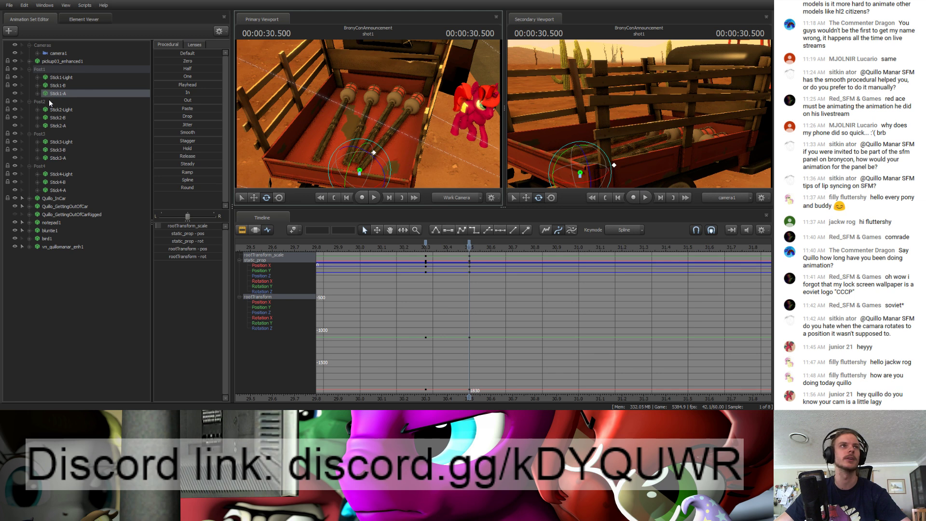
Step: Expand Stick1-A's root bones and raise and rotate its rootTransform at 30.500 seconds
{"action": "left_click", "coordinate": [37, 93]}
{"action": "left_click", "coordinate": [72, 110]}
{"action": "key", "text": "w"}
{"action": "left_click_drag", "start_coordinate": [359, 154], "coordinate": [359, 144]}
{"action": "key", "text": "e"}
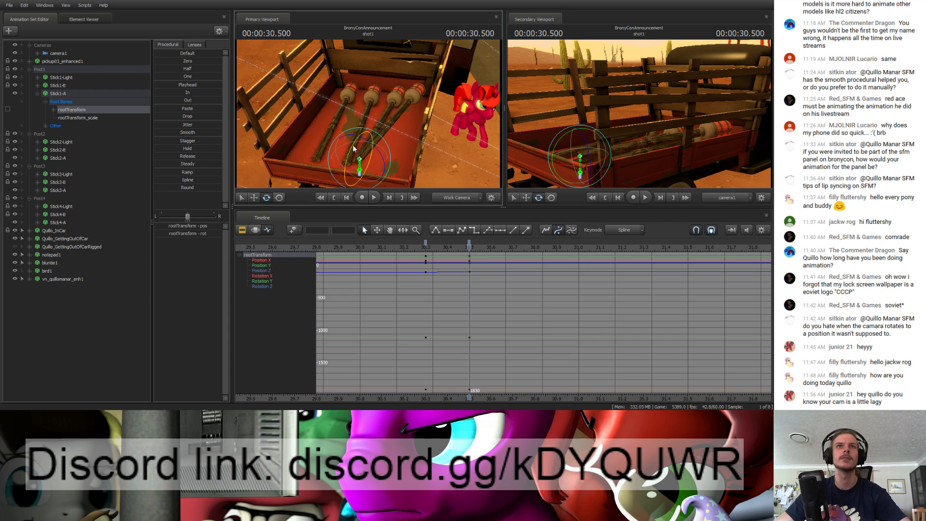
{"action": "left_click_drag", "start_coordinate": [354, 149], "coordinate": [395, 142]}
{"action": "left_click", "coordinate": [425, 243]}
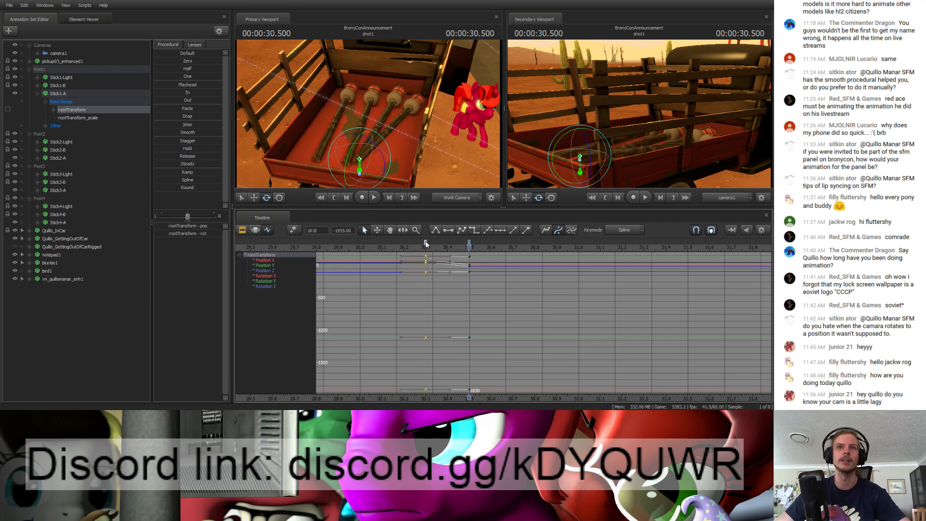
{"action": "left_click", "coordinate": [464, 308]}
{"action": "middle_click_drag", "start_coordinate": [465, 307], "coordinate": [404, 305]}
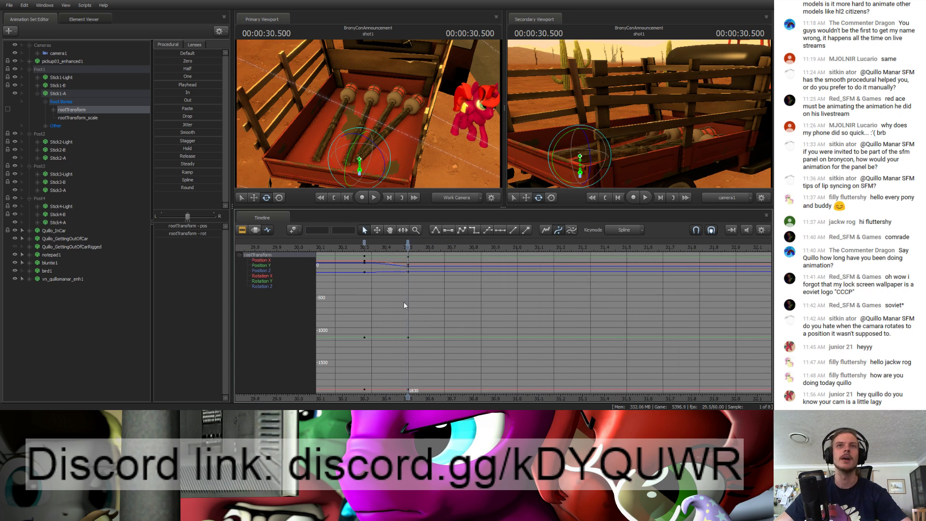
Step: Lift Stick1-A's rootTransform toward the tailgate and rotate it at 30.700 seconds
{"action": "key", "text": "w"}
{"action": "mouse_move", "coordinate": [416, 110]}
{"action": "left_mouse_down"}
{"action": "mouse_move", "coordinate": [403, 133]}
{"action": "mouse_move", "coordinate": [410, 123]}
{"action": "mouse_move", "coordinate": [395, 125]}
{"action": "mouse_move", "coordinate": [406, 104]}
{"action": "left_mouse_up"}
{"action": "key", "text": "s"}
{"action": "key", "text": "s"}
{"action": "left_click_drag", "start_coordinate": [410, 245], "coordinate": [453, 245]}
{"action": "left_click", "coordinate": [368, 121]}
{"action": "key", "text": "w"}
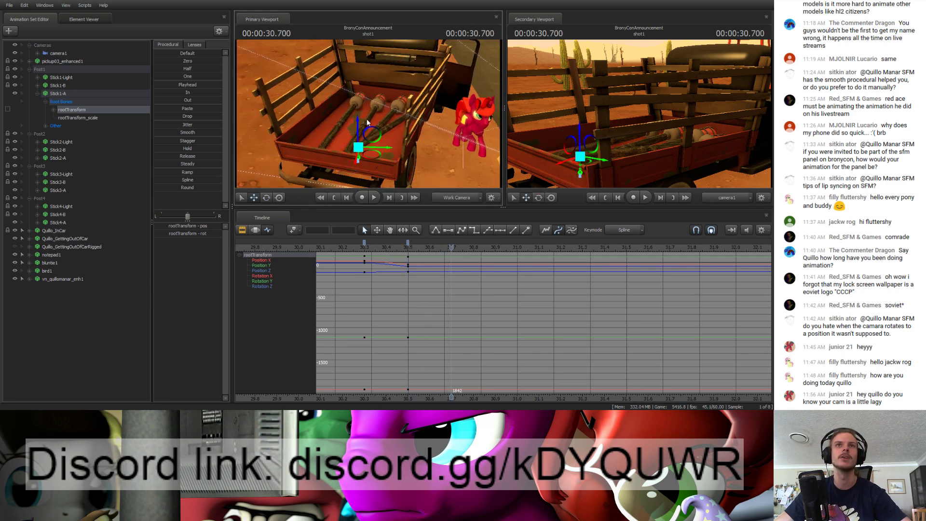
{"action": "key", "text": "e"}
{"action": "left_click_drag", "start_coordinate": [364, 120], "coordinate": [463, 145]}
{"action": "key", "text": "w"}
{"action": "key", "text": "a"}
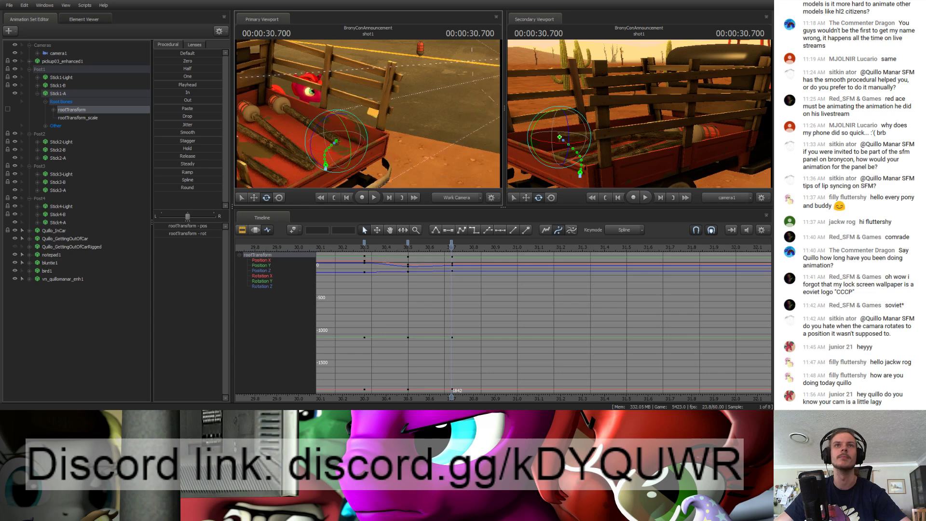
{"action": "left_click_drag", "start_coordinate": [398, 124], "coordinate": [369, 149]}
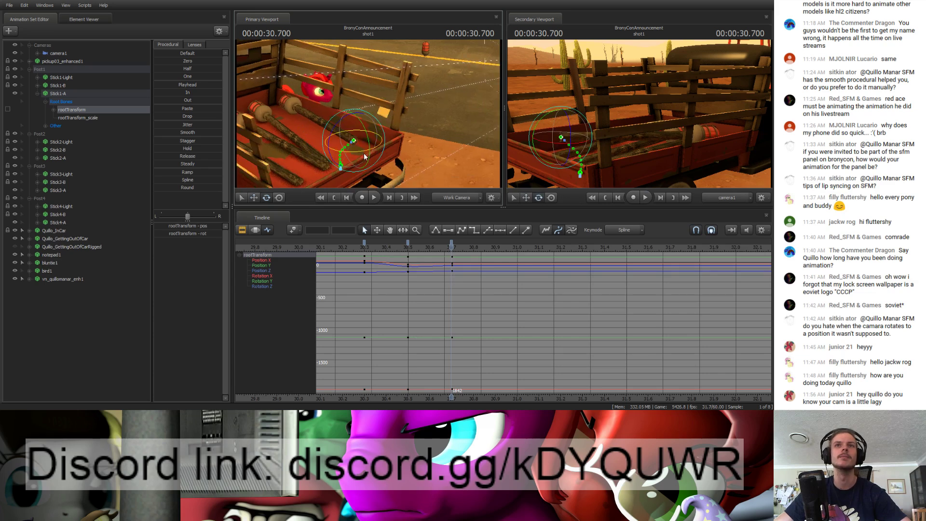
Step: Move Stick1-A's rootTransform out over the tailgate and adjust its rotation at 30.900 seconds
{"action": "left_click_drag", "start_coordinate": [451, 245], "coordinate": [496, 255]}
{"action": "key", "text": "w"}
{"action": "left_click_drag", "start_coordinate": [371, 148], "coordinate": [393, 143]}
{"action": "key", "text": "e"}
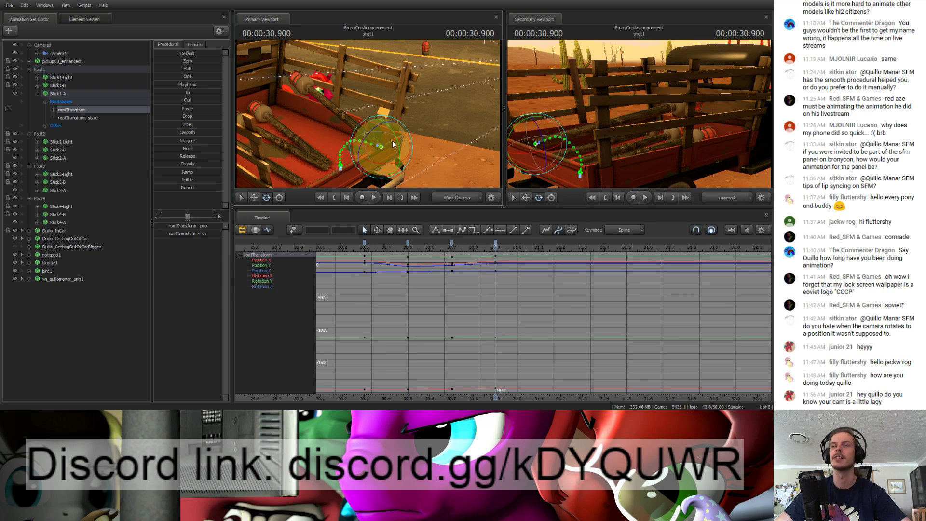
{"action": "left_click_drag", "start_coordinate": [390, 158], "coordinate": [408, 172]}
Step: Place Stick1-A's lower end behind the truck and tilt the stick at 31.100 seconds
{"action": "left_click_drag", "start_coordinate": [413, 248], "coordinate": [539, 256]}
{"action": "left_click_drag", "start_coordinate": [463, 140], "coordinate": [462, 162]}
{"action": "key", "text": "s"}
{"action": "mouse_move", "coordinate": [389, 118]}
{"action": "left_mouse_down"}
{"action": "mouse_move", "coordinate": [422, 133]}
{"action": "mouse_move", "coordinate": [401, 129]}
{"action": "left_mouse_up"}
{"action": "key", "text": "e"}
{"action": "key", "text": "w"}
{"action": "key", "text": "e"}
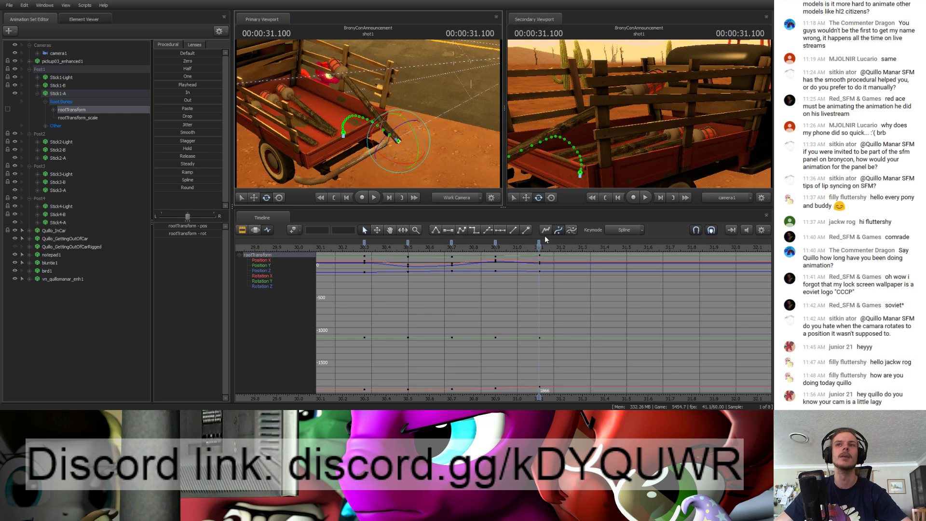
Step: Bring Stick1-A further down toward the ground behind the truck and rotate it at 31.300 seconds
{"action": "left_click", "coordinate": [582, 247]}
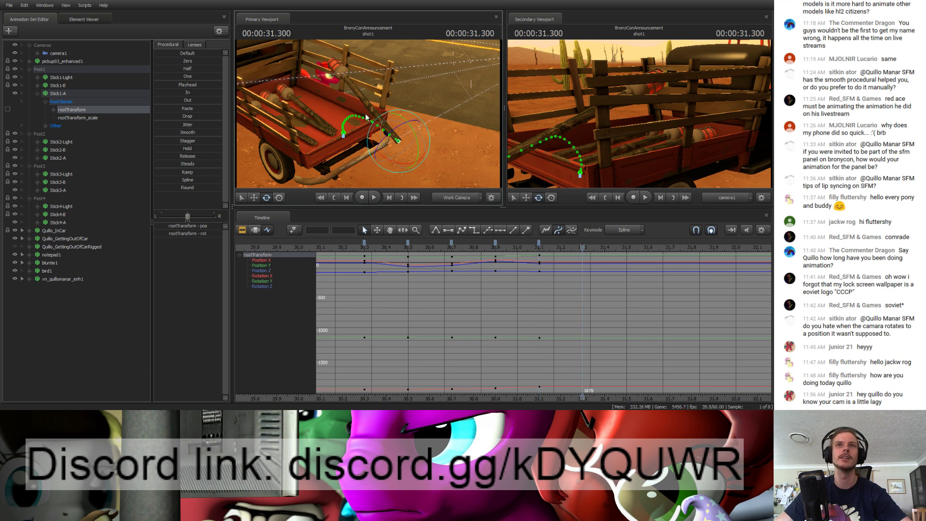
{"action": "left_click_drag", "start_coordinate": [413, 137], "coordinate": [470, 186]}
{"action": "key", "text": "w"}
{"action": "key", "text": "e"}
{"action": "left_click_drag", "start_coordinate": [403, 110], "coordinate": [385, 114]}
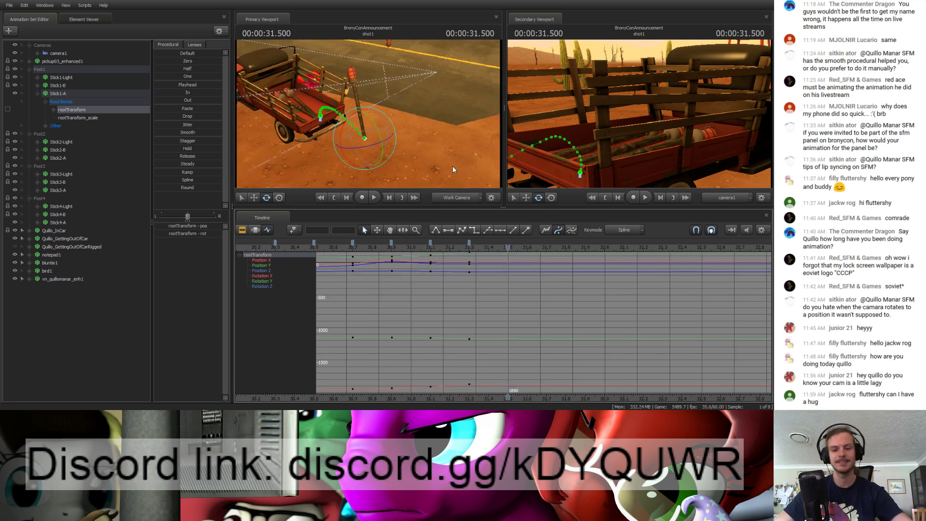
Step: Stand Stick1-A upright on the ground behind the truck at 31.500 seconds
{"action": "key", "text": "w"}
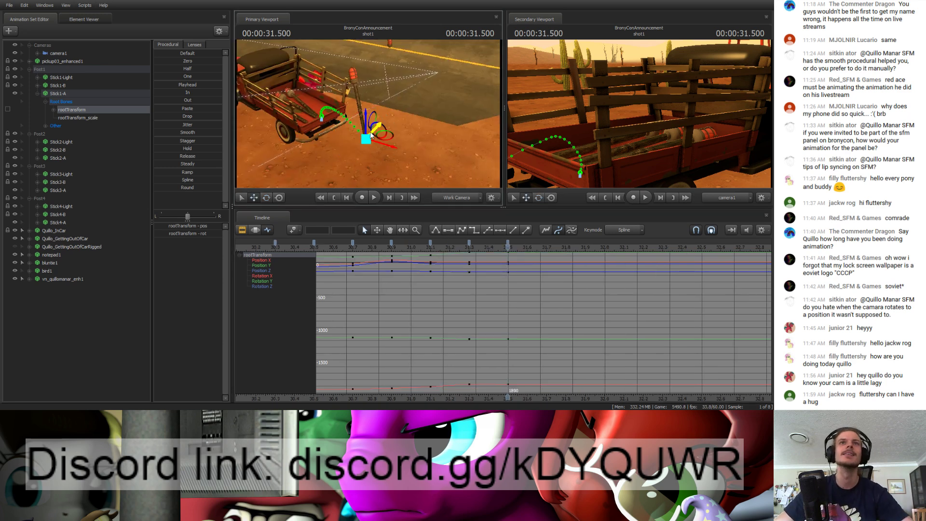
{"action": "left_click_drag", "start_coordinate": [385, 138], "coordinate": [441, 173]}
{"action": "key", "text": "e"}
{"action": "key", "text": "w"}
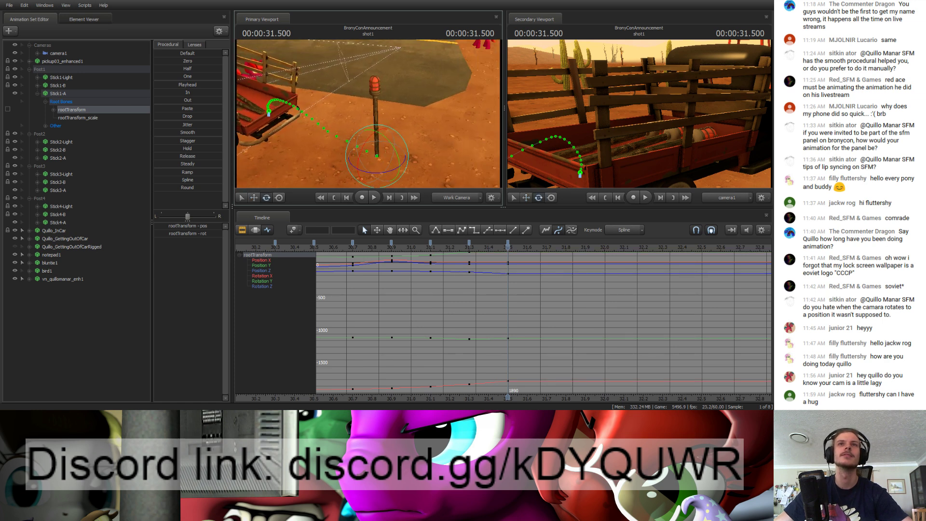
{"action": "key", "text": "w"}
{"action": "left_click_drag", "start_coordinate": [393, 153], "coordinate": [385, 155]}
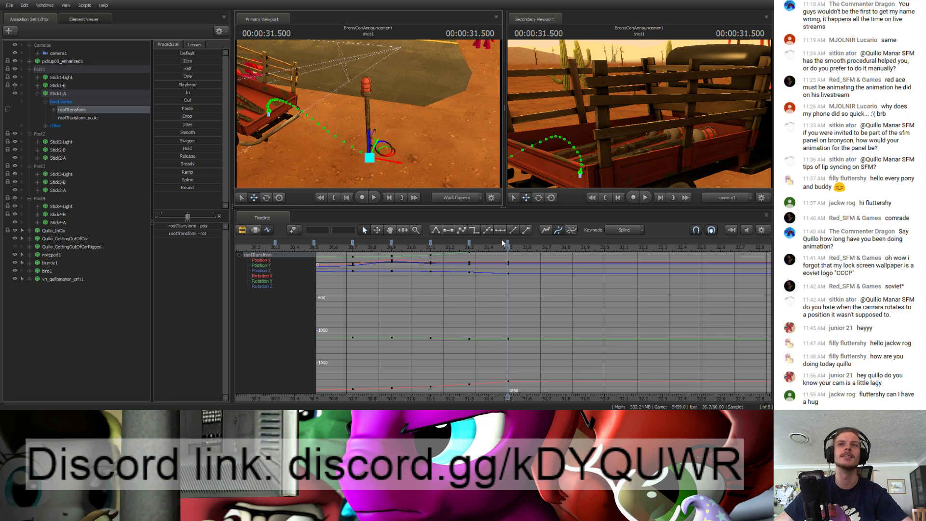
Step: Scrub through Stick1-A's motion and refine its rotation at 31.300 seconds
{"action": "left_click_drag", "start_coordinate": [416, 249], "coordinate": [282, 248]}
{"action": "left_click_drag", "start_coordinate": [284, 205], "coordinate": [507, 246]}
{"action": "key", "text": "e"}
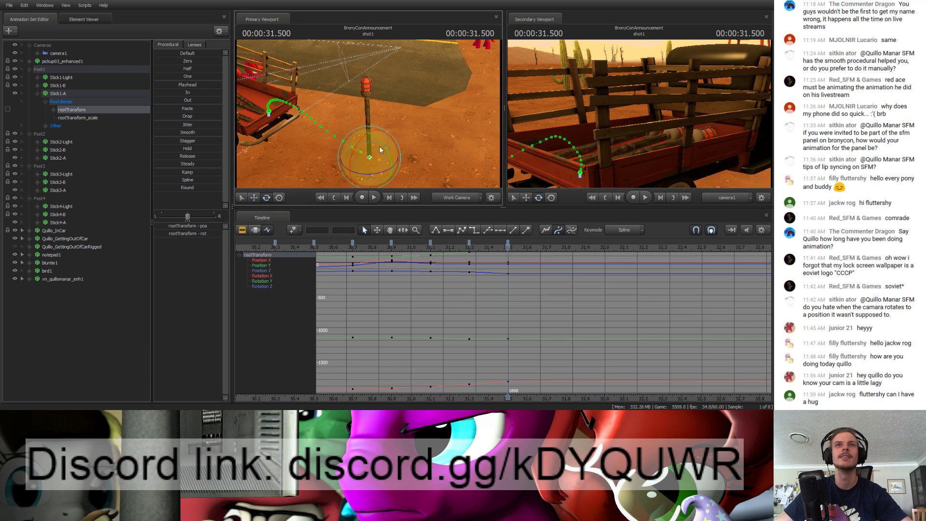
{"action": "key", "text": "Up"}
{"action": "left_click_drag", "start_coordinate": [338, 116], "coordinate": [315, 103]}
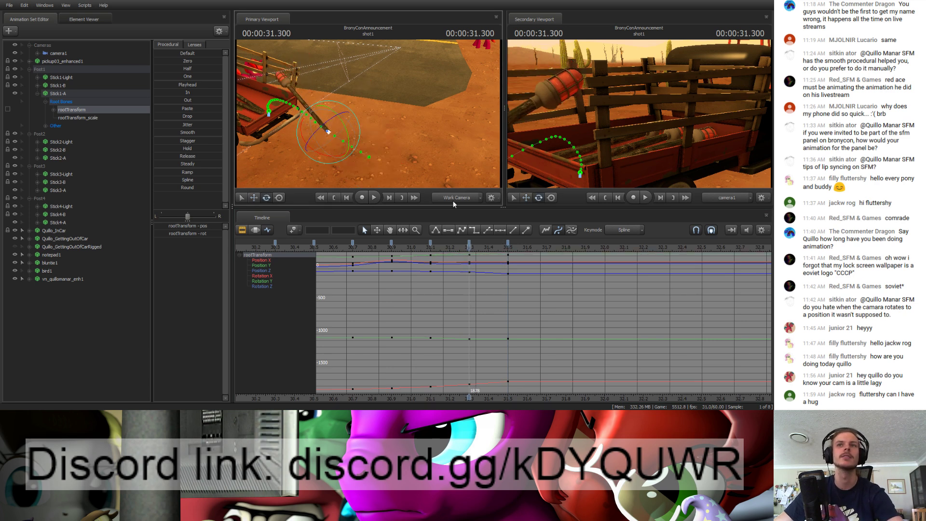
{"action": "left_click_drag", "start_coordinate": [420, 248], "coordinate": [508, 254]}
Step: Expand Stick2-A's root bones and select its rootTransform
{"action": "left_click_drag", "start_coordinate": [374, 137], "coordinate": [364, 164]}
{"action": "key", "text": "s"}
{"action": "key", "text": "w"}
{"action": "key", "text": "d"}
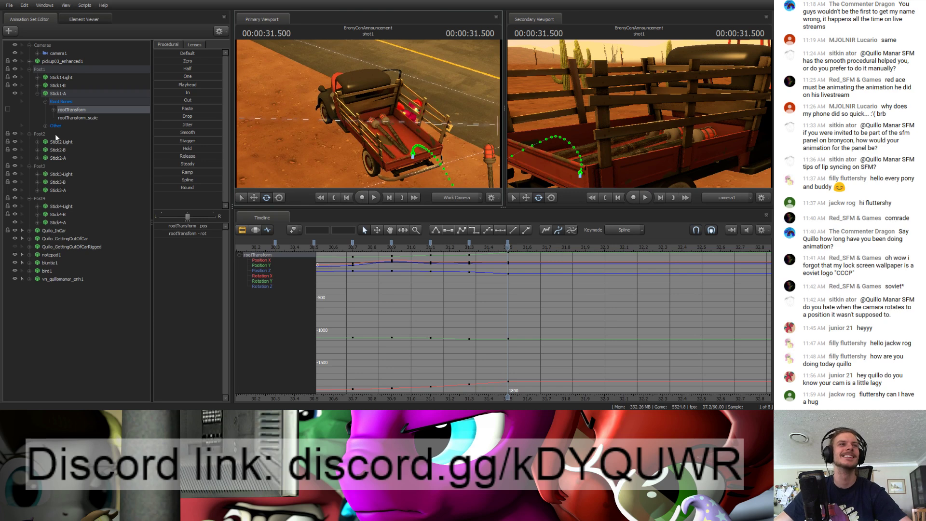
{"action": "left_click", "coordinate": [37, 158]}
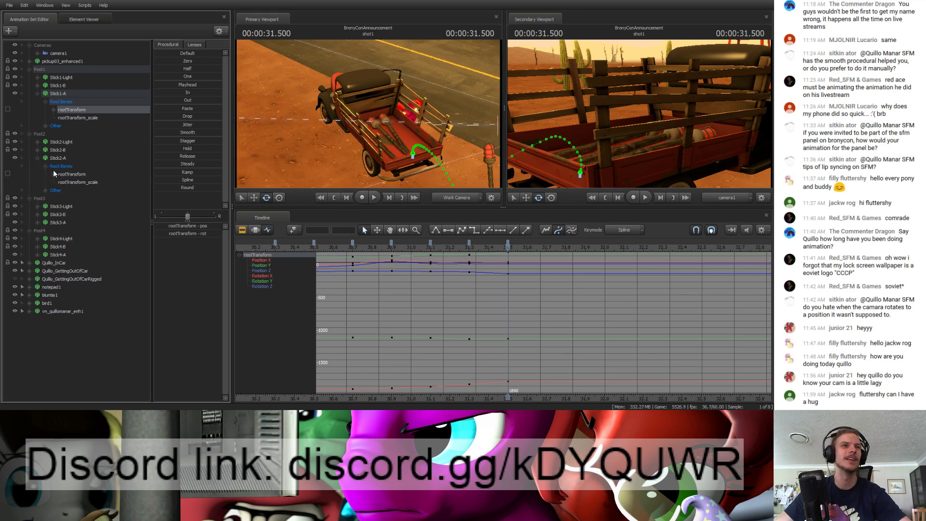
{"action": "left_click", "coordinate": [82, 176]}
{"action": "scroll", "coordinate": [411, 292], "scroll_direction": "down", "scroll_amount": 2}
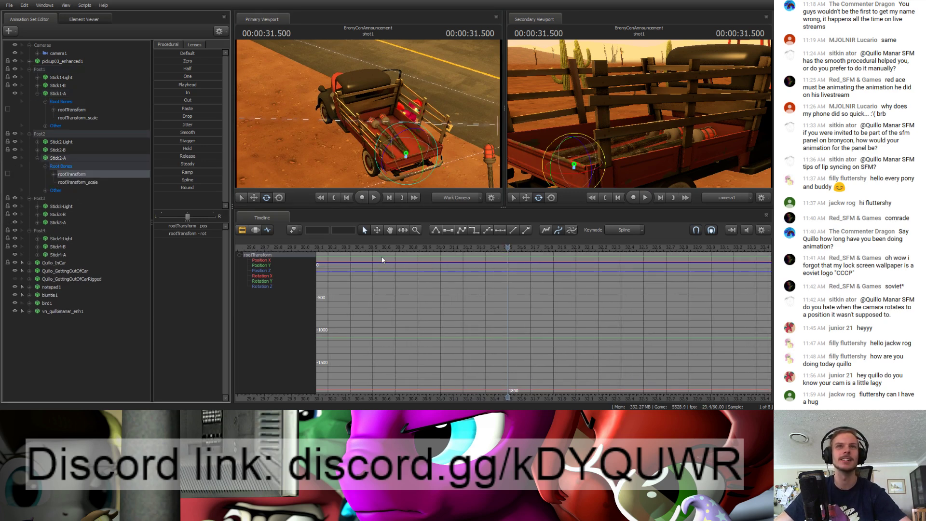
Step: Use Stick1-A's keys as a timing reference and key Stick2-A's rootTransform at 30.500 seconds
{"action": "left_click", "coordinate": [71, 109]}
{"action": "mouse_move", "coordinate": [373, 250]}
{"action": "left_mouse_down"}
{"action": "mouse_move", "coordinate": [359, 252]}
{"action": "mouse_move", "coordinate": [372, 251]}
{"action": "left_mouse_up"}
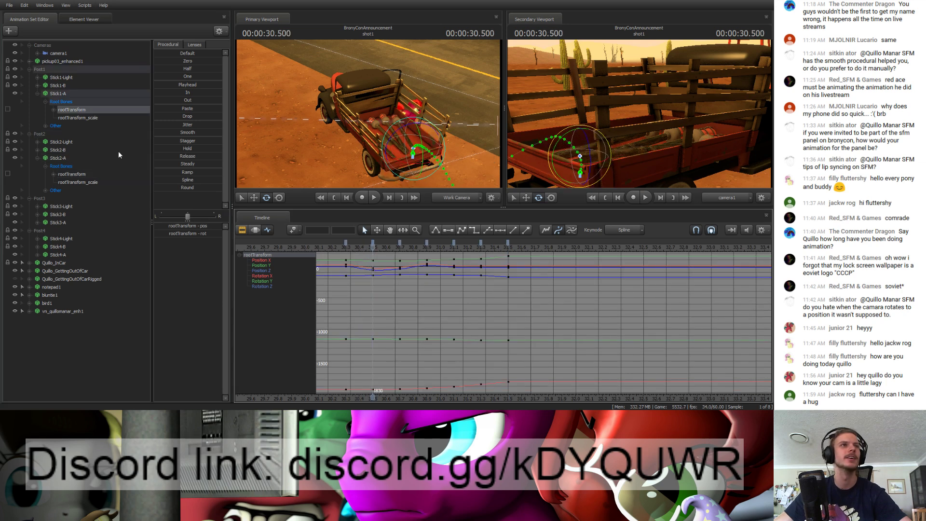
{"action": "left_click", "coordinate": [80, 173]}
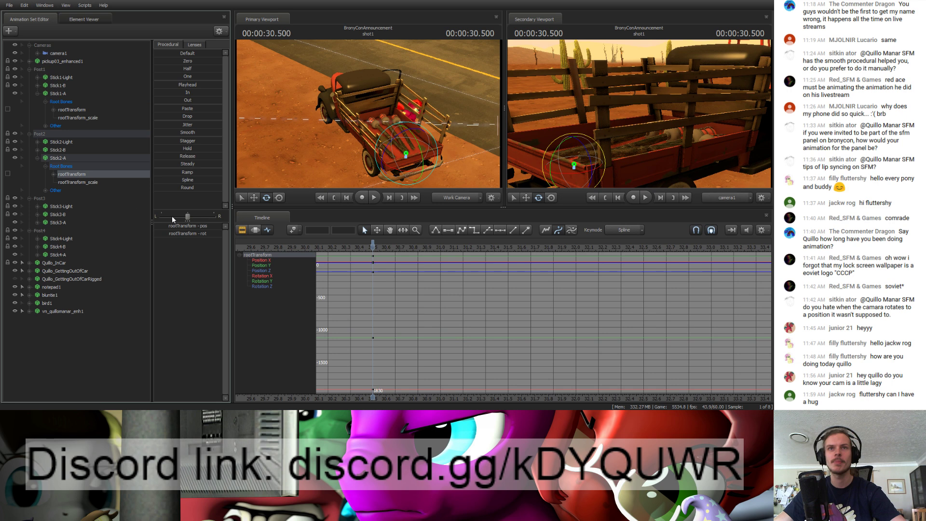
{"action": "left_click", "coordinate": [372, 244]}
{"action": "key", "text": "m"}
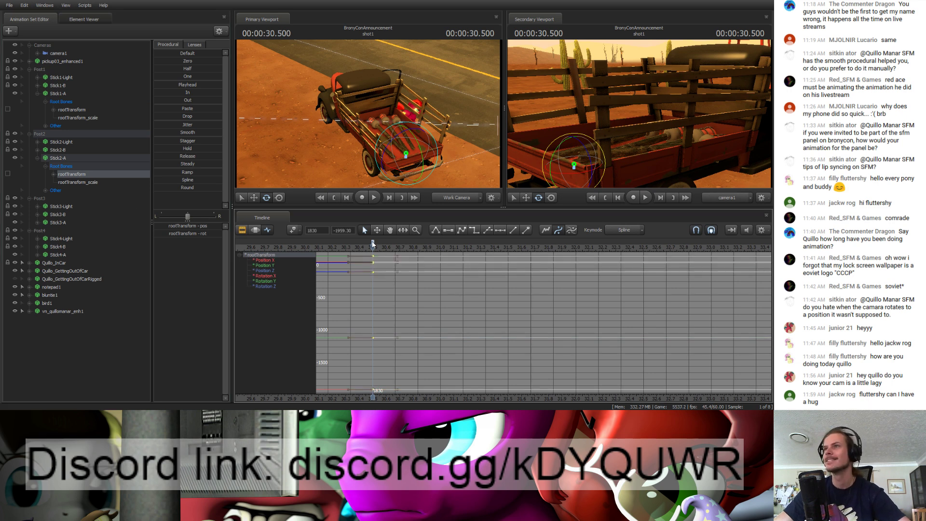
Step: Raise and rotate Stick2-A's rootTransform in the truck bed at 30.700 seconds
{"action": "left_click_drag", "start_coordinate": [372, 245], "coordinate": [400, 246]}
{"action": "left_click_drag", "start_coordinate": [402, 140], "coordinate": [453, 144]}
{"action": "key", "text": "w"}
{"action": "key", "text": "w"}
{"action": "mouse_move", "coordinate": [400, 115]}
{"action": "left_mouse_down"}
{"action": "mouse_move", "coordinate": [367, 120]}
{"action": "mouse_move", "coordinate": [359, 108]}
{"action": "mouse_move", "coordinate": [392, 122]}
{"action": "left_mouse_up"}
{"action": "key", "text": "e"}
Step: Move Stick2-A's rootTransform outward to the tailgate at 30.900 seconds
{"action": "left_click_drag", "start_coordinate": [401, 248], "coordinate": [427, 256]}
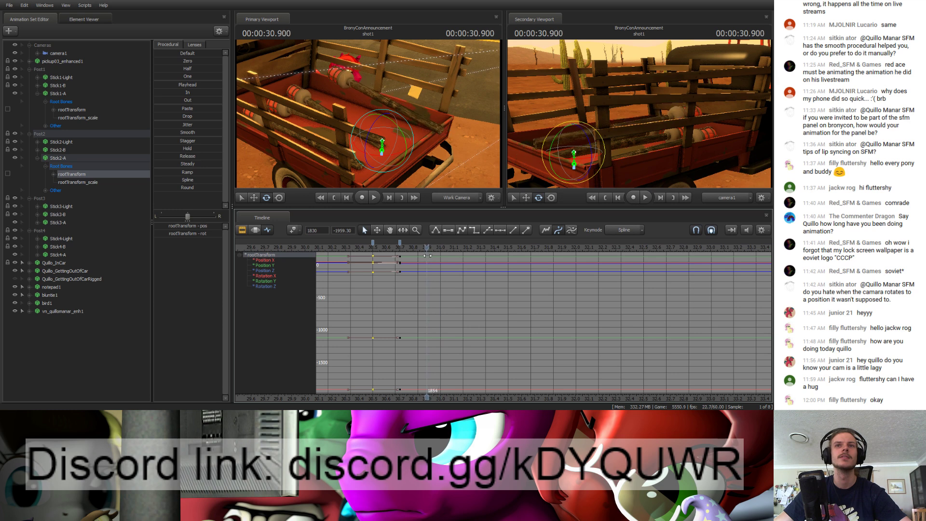
{"action": "key", "text": "w"}
{"action": "left_click_drag", "start_coordinate": [398, 143], "coordinate": [448, 164]}
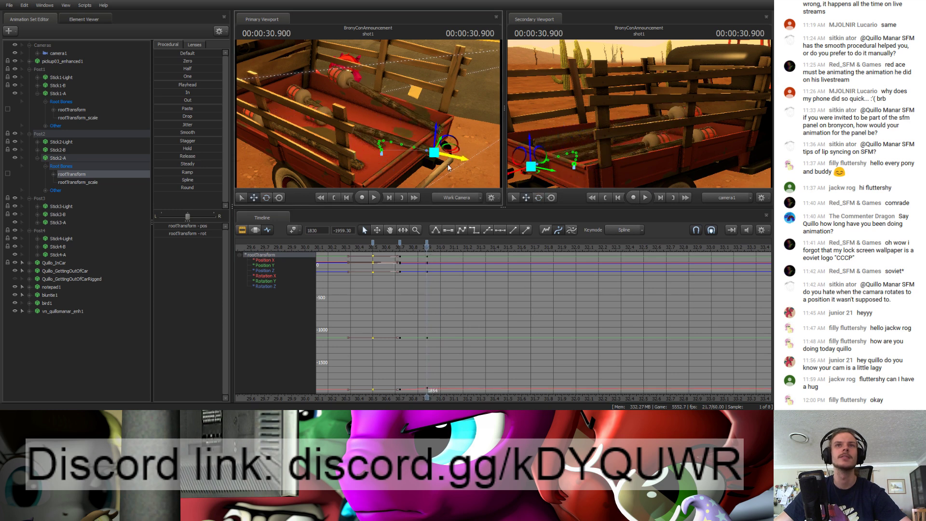
Step: Shift Stick2-A slightly toward the tailgate at 30.700 seconds and raise it over the tailgate at 30.900 seconds
{"action": "key", "text": "Up"}
{"action": "left_click_drag", "start_coordinate": [436, 133], "coordinate": [407, 149]}
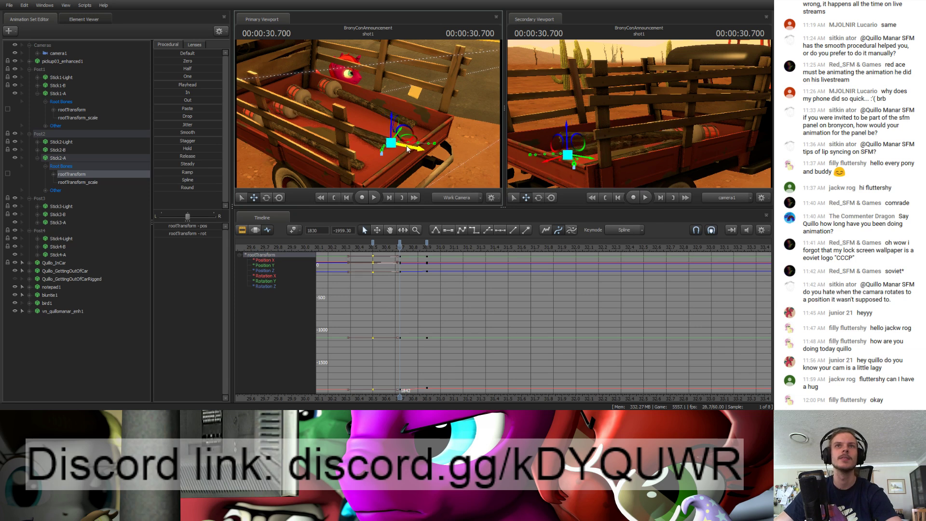
{"action": "key", "text": "e"}
{"action": "key", "text": "Up"}
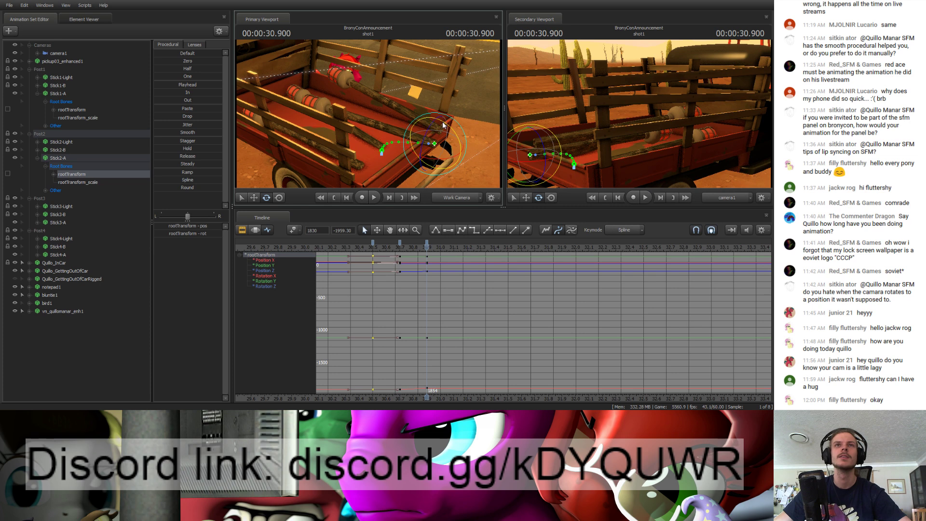
{"action": "key", "text": "w"}
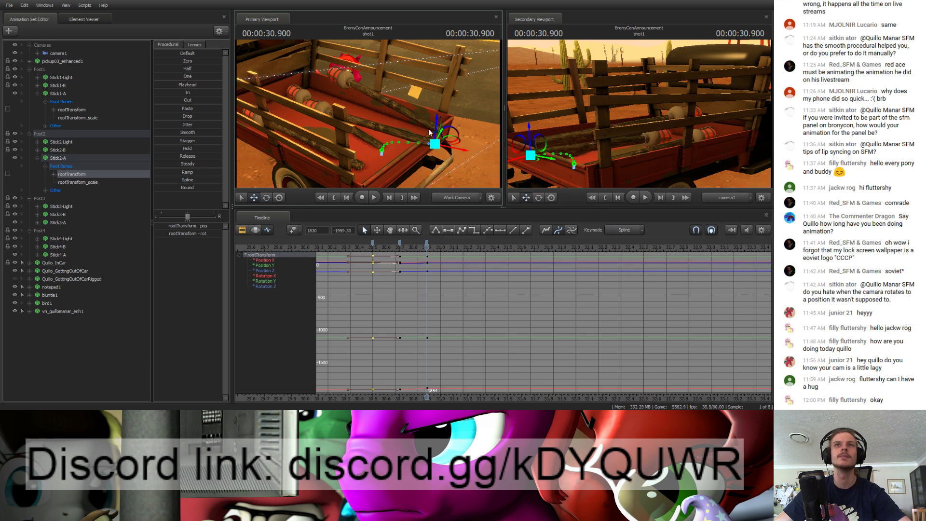
{"action": "left_click_drag", "start_coordinate": [429, 137], "coordinate": [434, 164]}
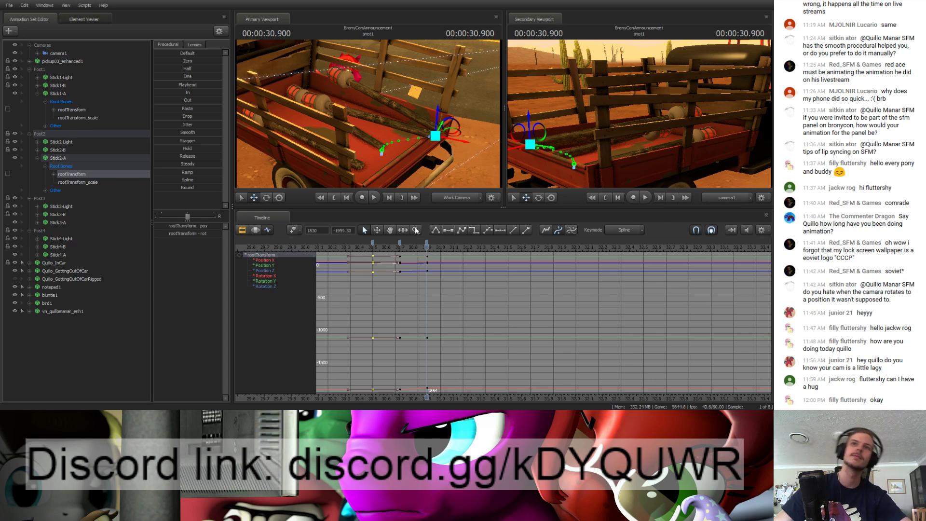
Step: Move Stick2-A's lower end past the tailgate at 31.100 seconds
{"action": "left_click", "coordinate": [381, 247]}
{"action": "left_click_drag", "start_coordinate": [381, 246], "coordinate": [454, 246]}
{"action": "left_click_drag", "start_coordinate": [423, 177], "coordinate": [408, 106]}
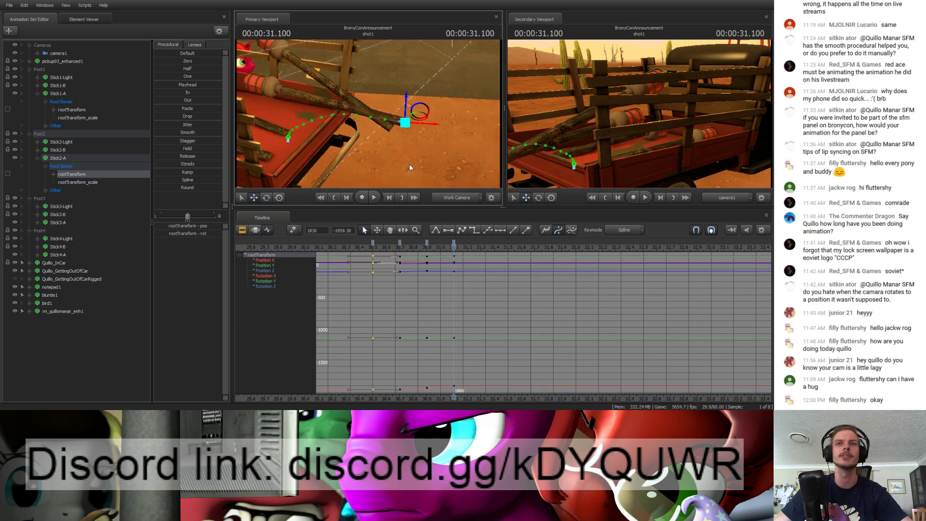
Step: Lower Stick2-A's end toward the ground behind the truck at 31.300 seconds
{"action": "left_click_drag", "start_coordinate": [400, 241], "coordinate": [480, 248]}
{"action": "left_click_drag", "start_coordinate": [426, 124], "coordinate": [415, 140]}
{"action": "key", "text": "e"}
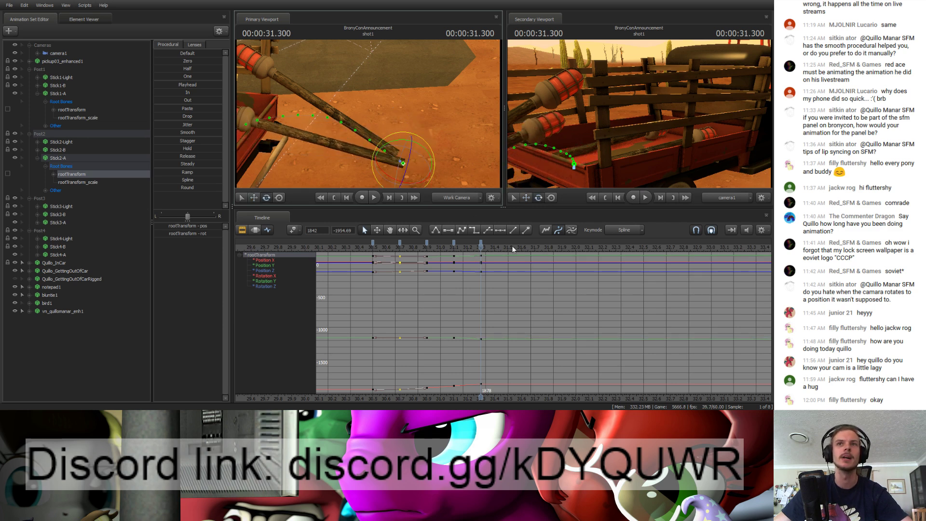
Step: Stand Stick2-A upright on the ground beside Stick1-A at 31.500 seconds
{"action": "left_click_drag", "start_coordinate": [481, 249], "coordinate": [508, 249]}
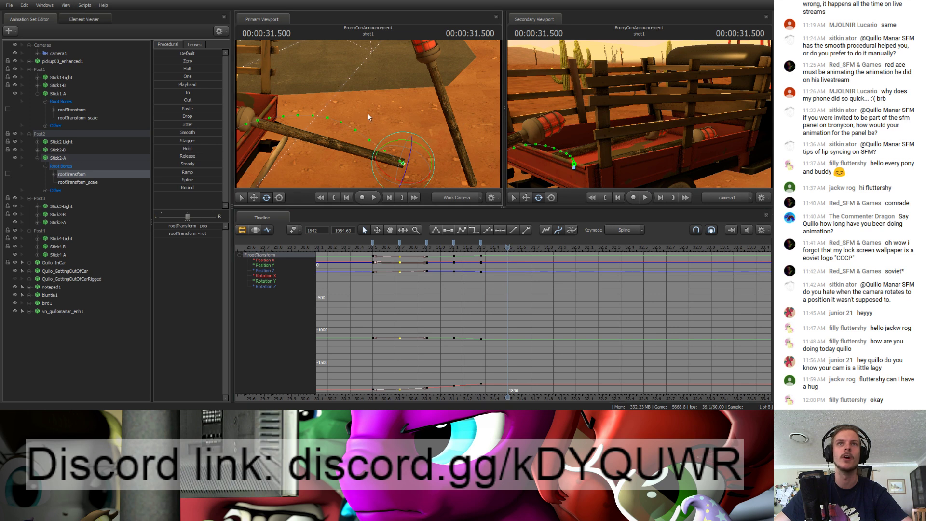
{"action": "left_click_drag", "start_coordinate": [397, 141], "coordinate": [446, 168]}
{"action": "key", "text": "w"}
{"action": "key", "text": "s"}
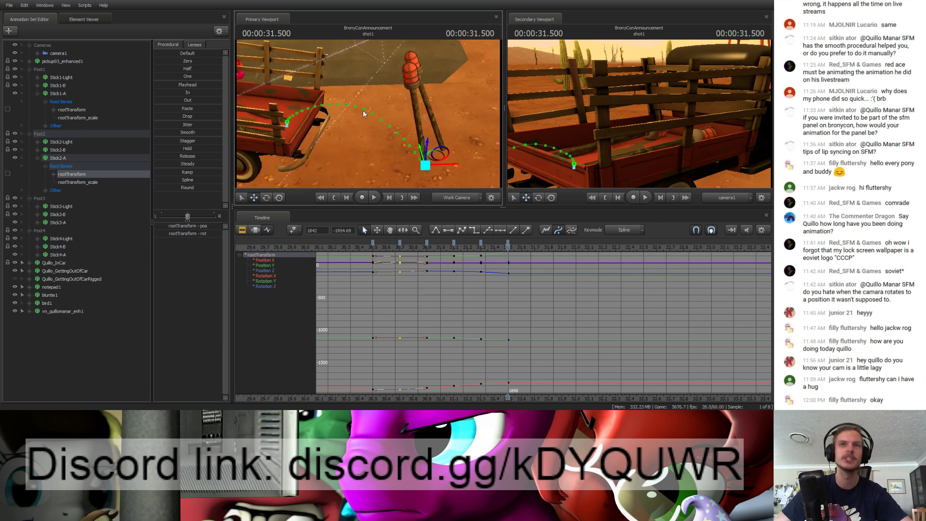
{"action": "key", "text": "s"}
{"action": "left_click_drag", "start_coordinate": [368, 108], "coordinate": [376, 128]}
Step: Play back Stick2-A's motion and refine its rotation at 31.300 seconds
{"action": "left_click_drag", "start_coordinate": [377, 247], "coordinate": [479, 240]}
{"action": "key", "text": "space"}
{"action": "left_click", "coordinate": [385, 242]}
{"action": "key", "text": "space"}
{"action": "left_click_drag", "start_coordinate": [418, 246], "coordinate": [481, 255]}
{"action": "key", "text": "e"}
{"action": "left_click_drag", "start_coordinate": [396, 147], "coordinate": [406, 151]}
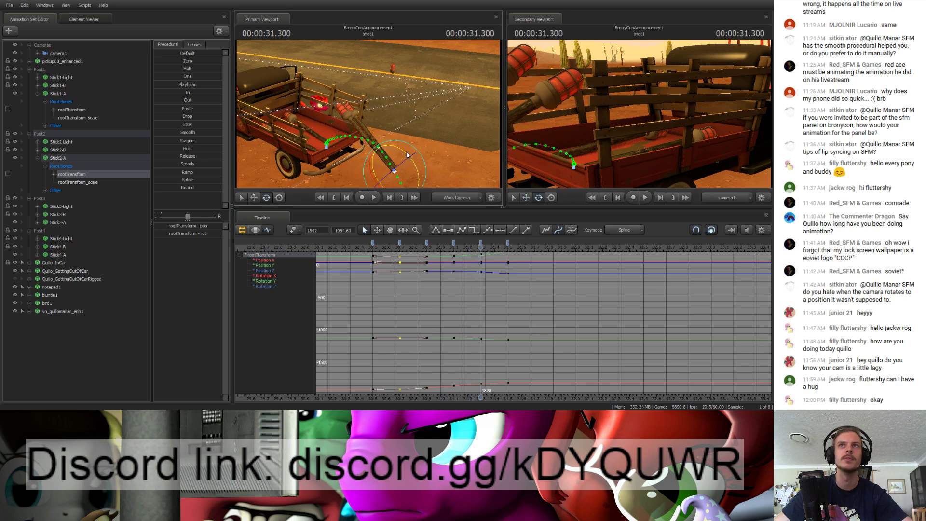
Step: Play back Stick2-A's motion and examine its path from the truck bed to the ground at 31.500 seconds
{"action": "left_click_drag", "start_coordinate": [415, 247], "coordinate": [377, 245]}
{"action": "key", "text": "space"}
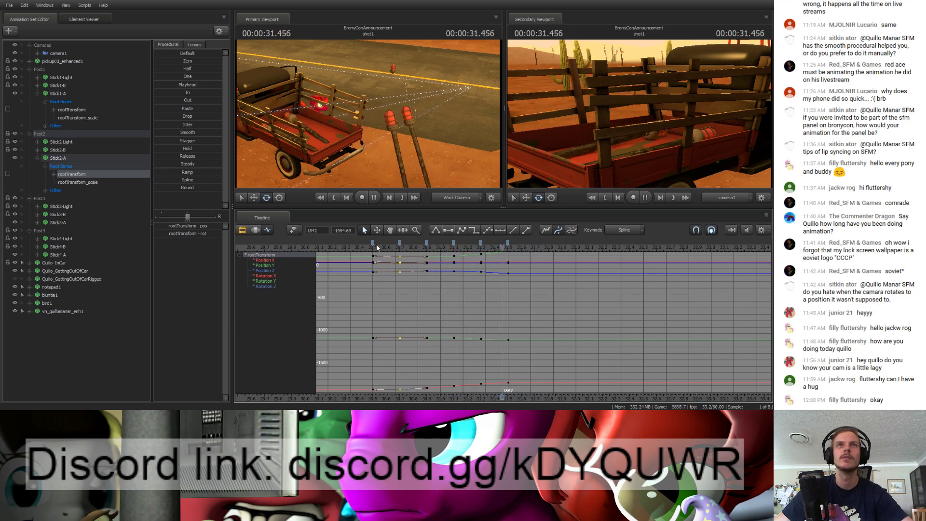
{"action": "key", "text": "space"}
{"action": "key", "text": "space"}
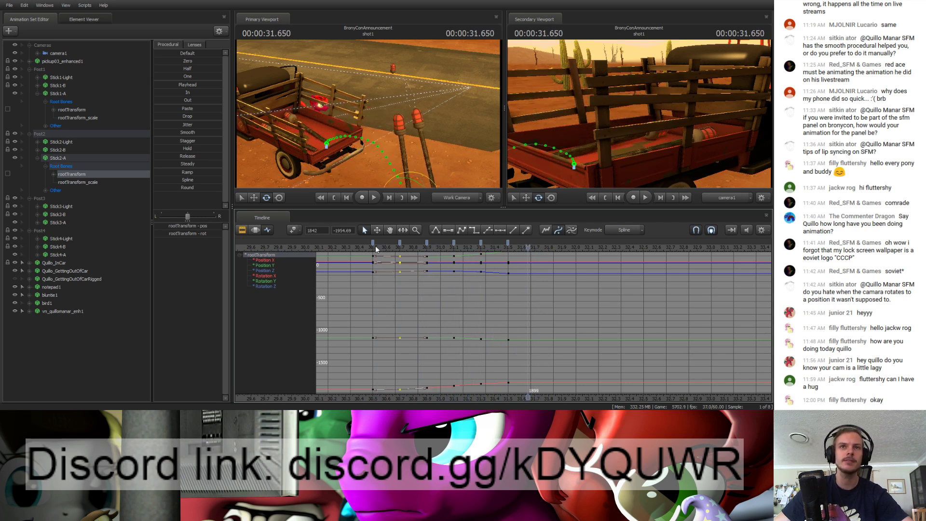
{"action": "left_click_drag", "start_coordinate": [376, 245], "coordinate": [509, 253]}
{"action": "key", "text": "w"}
{"action": "left_click_drag", "start_coordinate": [433, 151], "coordinate": [266, 115]}
{"action": "key", "text": "s"}
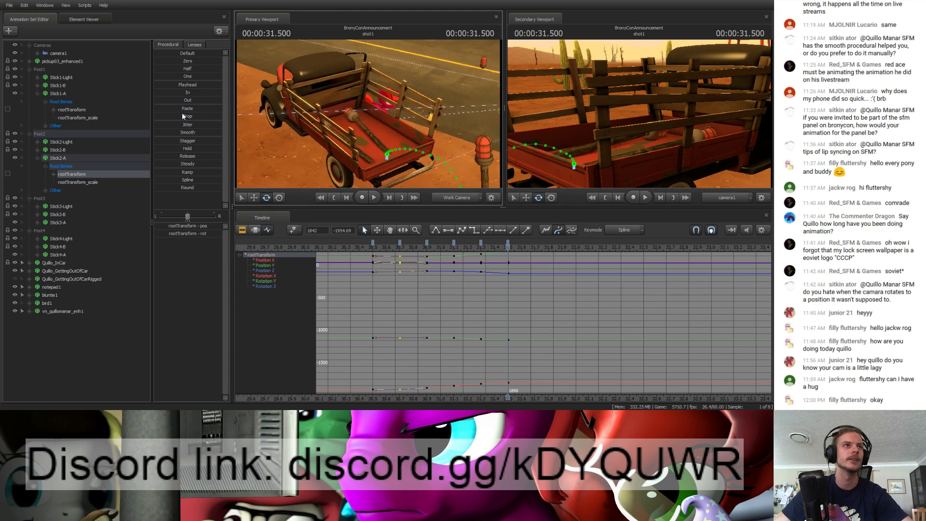
Step: Select Stick3-A in the Post3 group and key its starting pose at 30.800 seconds
{"action": "left_click", "coordinate": [37, 158]}
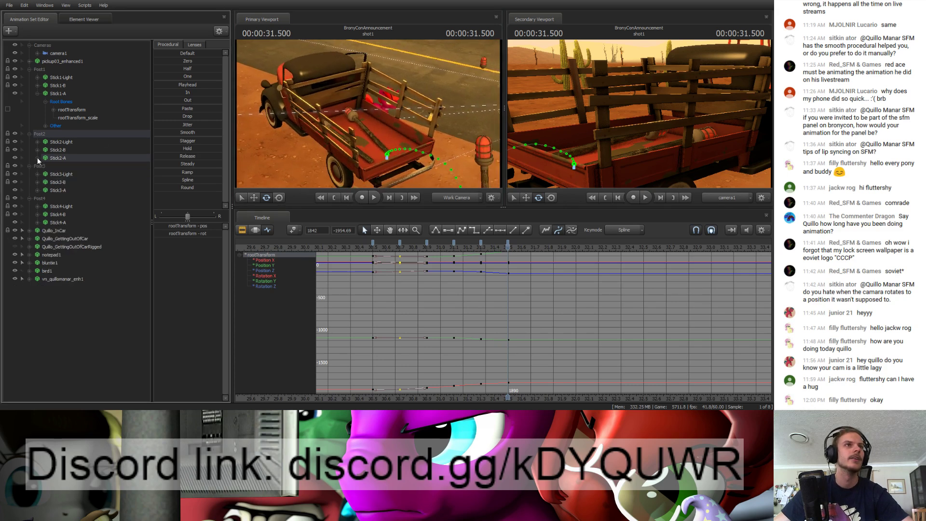
{"action": "left_click", "coordinate": [59, 191]}
{"action": "left_click_drag", "start_coordinate": [510, 242], "coordinate": [440, 254]}
{"action": "key", "text": "m"}
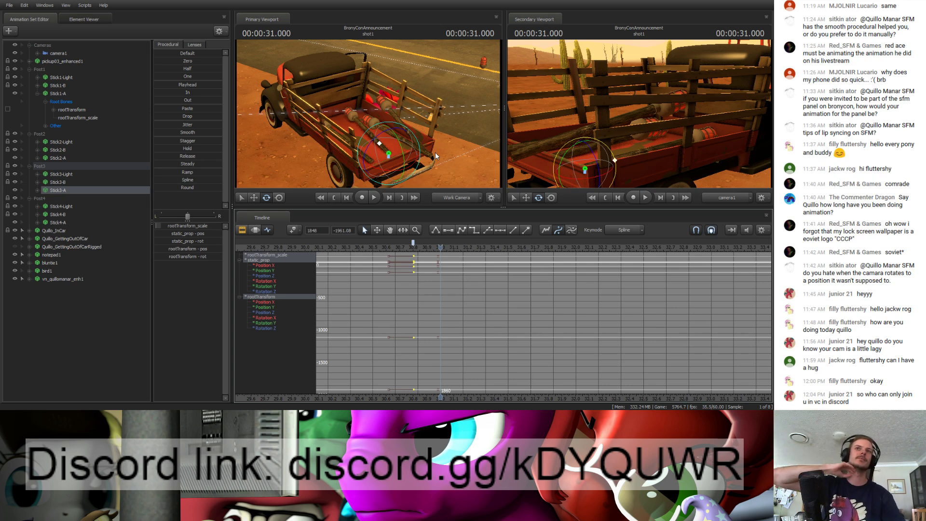
{"action": "left_click_drag", "start_coordinate": [435, 153], "coordinate": [407, 135]}
{"action": "key", "text": "w"}
{"action": "key", "text": "w"}
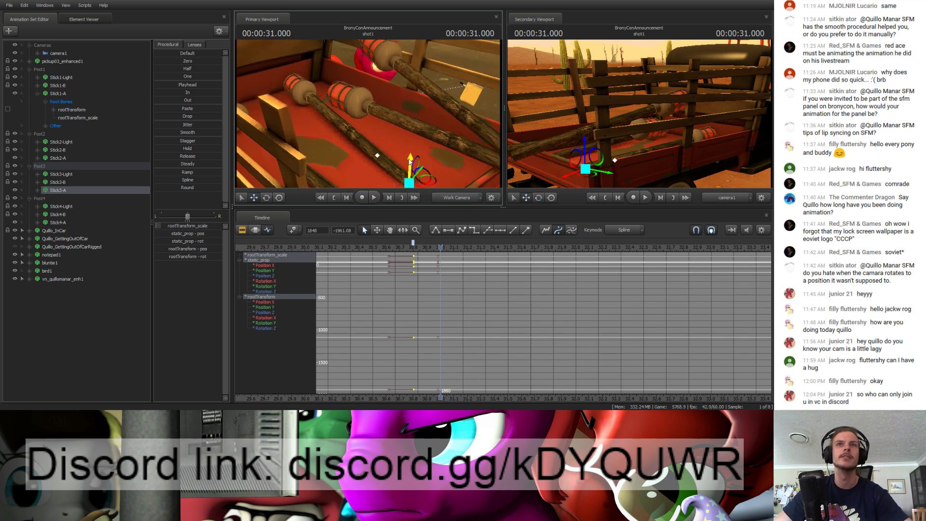
{"action": "key", "text": "m"}
Step: Raise Stick3-A's lower end in the truck bed at 31.000 seconds with its rootTransform
{"action": "left_click", "coordinate": [37, 190]}
{"action": "left_click", "coordinate": [53, 199]}
{"action": "left_click", "coordinate": [45, 198]}
{"action": "left_click", "coordinate": [66, 208]}
{"action": "left_click_drag", "start_coordinate": [388, 137], "coordinate": [404, 151]}
{"action": "key", "text": "e"}
{"action": "key", "text": "w"}
{"action": "left_click", "coordinate": [411, 243]}
{"action": "left_click_drag", "start_coordinate": [413, 250], "coordinate": [440, 250]}
{"action": "left_click_drag", "start_coordinate": [386, 122], "coordinate": [386, 108]}
Step: Move Stick3-A's lower end up toward the tailgate at 31.200 seconds
{"action": "left_click_drag", "start_coordinate": [440, 248], "coordinate": [467, 247]}
{"action": "left_click", "coordinate": [373, 118]}
{"action": "key", "text": "s"}
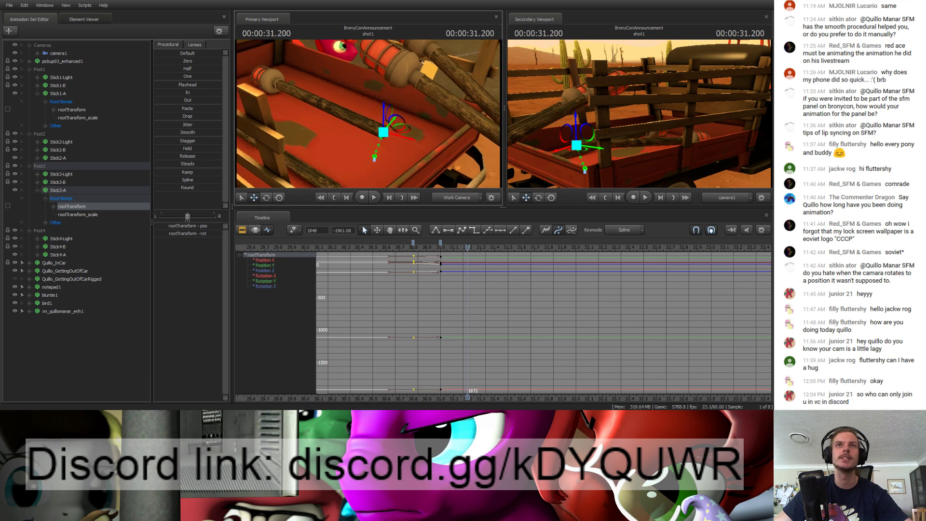
{"action": "left_click_drag", "start_coordinate": [378, 125], "coordinate": [425, 112]}
{"action": "key", "text": "e"}
Step: Carry Stick3-A's lower end past the tailgate and angle it downward at 31.400 seconds
{"action": "left_click", "coordinate": [471, 247]}
{"action": "left_click_drag", "start_coordinate": [472, 247], "coordinate": [494, 254]}
{"action": "key", "text": "w"}
{"action": "left_click_drag", "start_coordinate": [408, 126], "coordinate": [488, 140]}
{"action": "mouse_move", "coordinate": [429, 114]}
{"action": "left_mouse_down"}
{"action": "mouse_move", "coordinate": [469, 108]}
{"action": "mouse_move", "coordinate": [431, 116]}
{"action": "mouse_move", "coordinate": [438, 127]}
{"action": "left_mouse_up"}
{"action": "key", "text": "e"}
{"action": "key", "text": "w"}
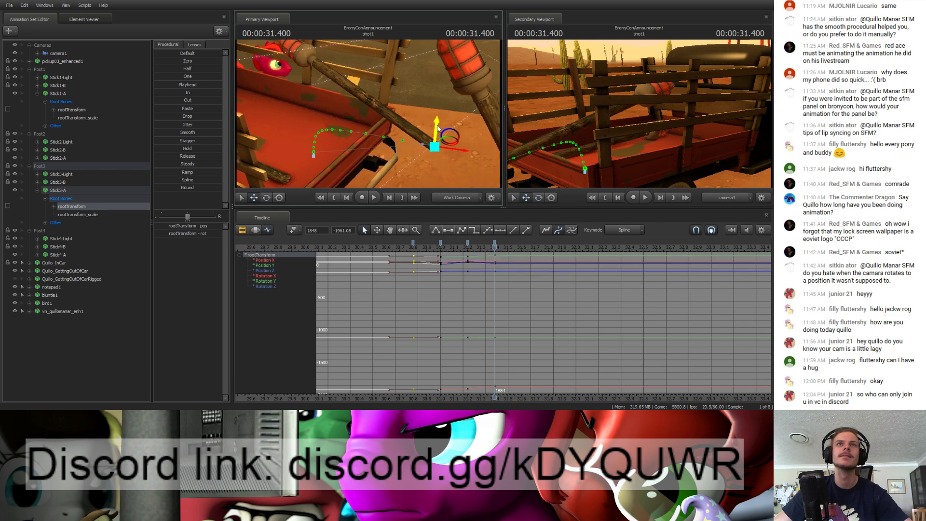
Step: Set Stick3-A's lower end on the ground behind the truck at 31.600 seconds and play back its motion
{"action": "left_click_drag", "start_coordinate": [494, 254], "coordinate": [522, 254]}
{"action": "left_click_drag", "start_coordinate": [459, 151], "coordinate": [535, 158]}
{"action": "left_click_drag", "start_coordinate": [390, 135], "coordinate": [466, 143]}
{"action": "key", "text": "e"}
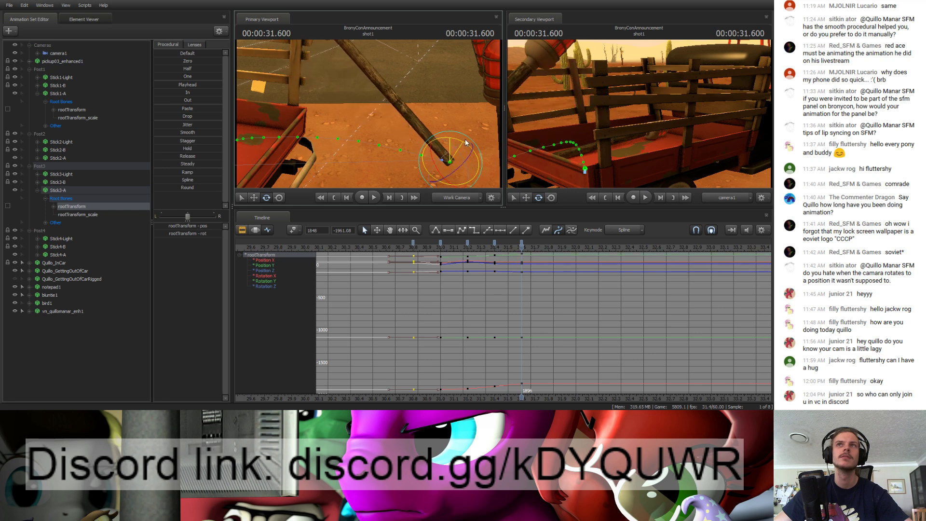
{"action": "key", "text": "space"}
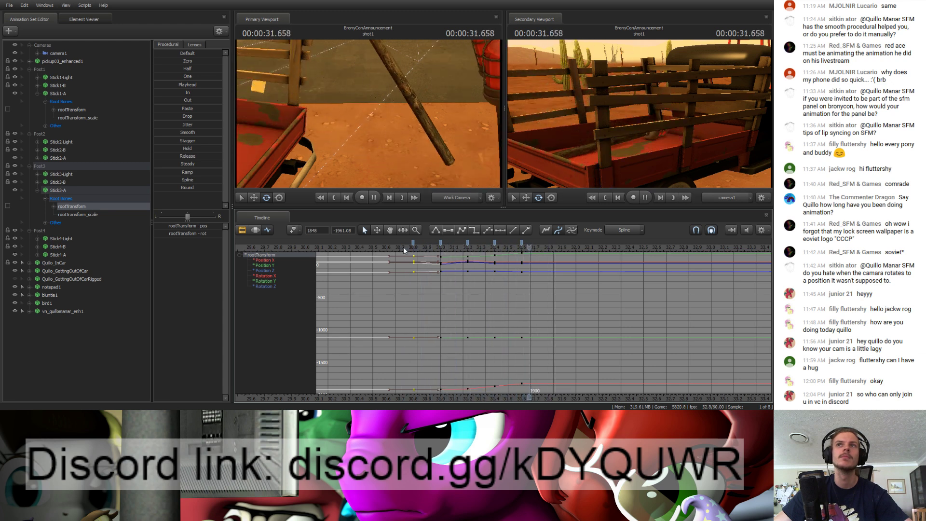
{"action": "key", "text": "space"}
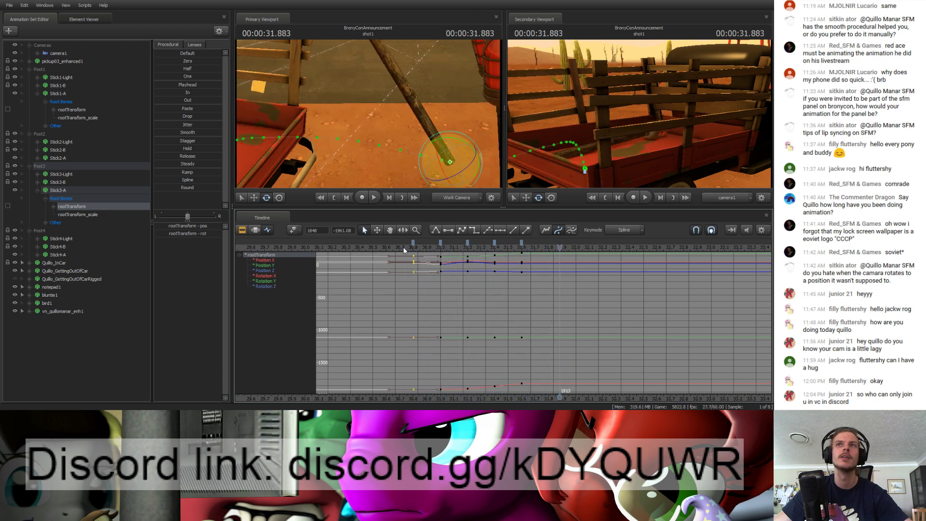
Step: Select Stick2-A's rootTransform and adjust its position over the truck bed at 30.900 seconds
{"action": "left_click", "coordinate": [403, 246]}
{"action": "left_click_drag", "start_coordinate": [403, 246], "coordinate": [440, 247]}
{"action": "left_click", "coordinate": [37, 158]}
{"action": "left_click", "coordinate": [65, 175]}
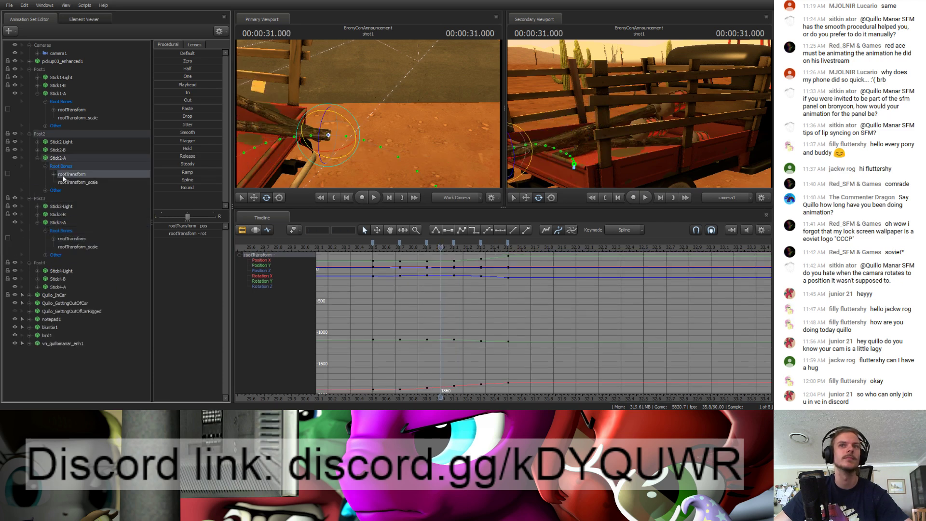
{"action": "key", "text": "Up"}
{"action": "left_click_drag", "start_coordinate": [361, 145], "coordinate": [337, 145]}
{"action": "key", "text": "w"}
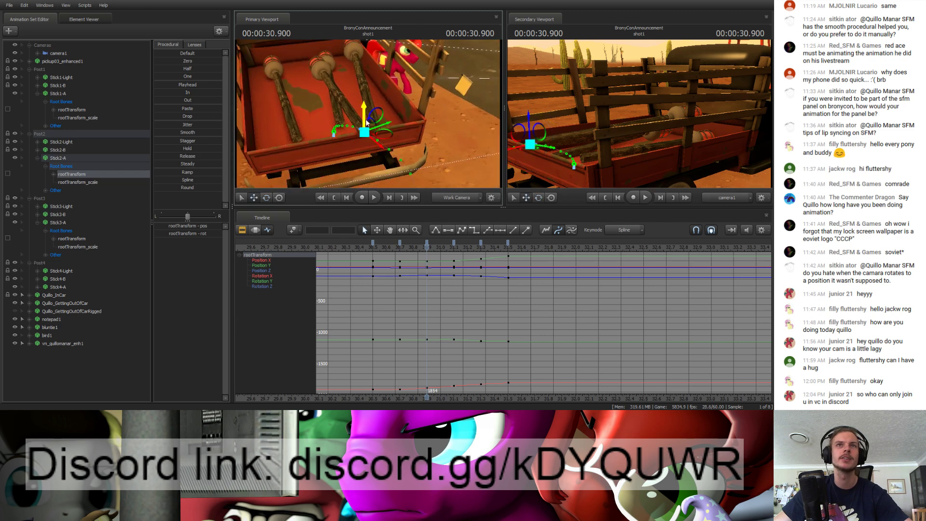
{"action": "left_click_drag", "start_coordinate": [385, 125], "coordinate": [377, 128]}
Step: Refine Stick2-A's position at 31.100 and 31.300 seconds and check its upright pose at 31.500 seconds
{"action": "key", "text": "Down"}
{"action": "mouse_move", "coordinate": [429, 171]}
{"action": "left_mouse_down"}
{"action": "mouse_move", "coordinate": [406, 177]}
{"action": "mouse_move", "coordinate": [434, 186]}
{"action": "left_mouse_up"}
{"action": "key", "text": "Down"}
{"action": "left_click_drag", "start_coordinate": [393, 128], "coordinate": [405, 155]}
{"action": "key", "text": "Down"}
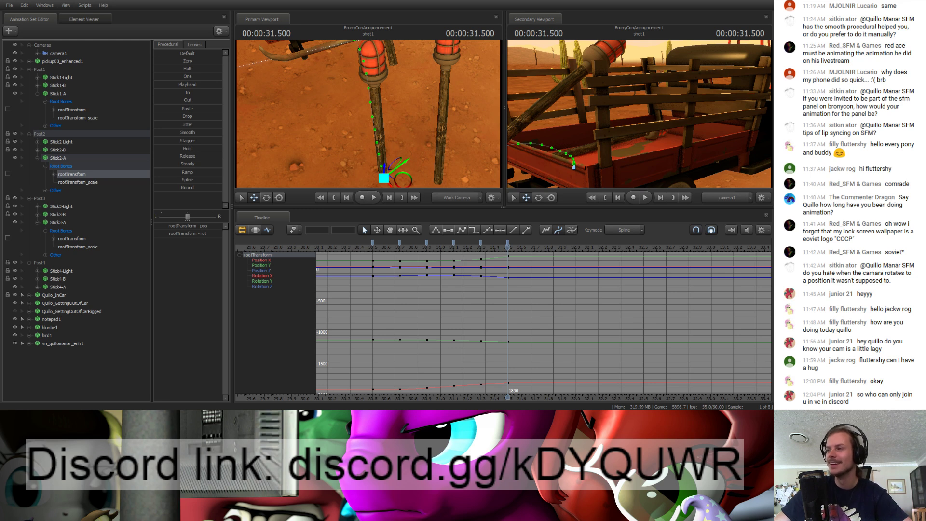
{"action": "key", "text": "s"}
{"action": "left_click_drag", "start_coordinate": [420, 145], "coordinate": [475, 120]}
{"action": "key", "text": "w"}
{"action": "key", "text": "a"}
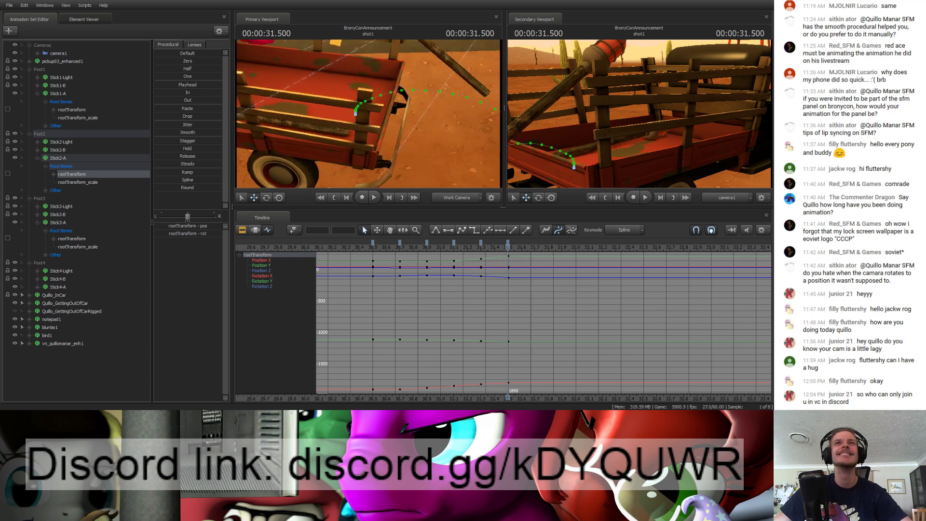
{"action": "left_click_drag", "start_coordinate": [421, 144], "coordinate": [429, 138]}
{"action": "key", "text": "s"}
Step: Collapse the first three post groups, select Stick4-A and key it at 30.650 and 30.850 seconds
{"action": "mouse_move", "coordinate": [385, 251]}
{"action": "left_mouse_down"}
{"action": "mouse_move", "coordinate": [483, 251]}
{"action": "mouse_move", "coordinate": [373, 252]}
{"action": "left_mouse_up"}
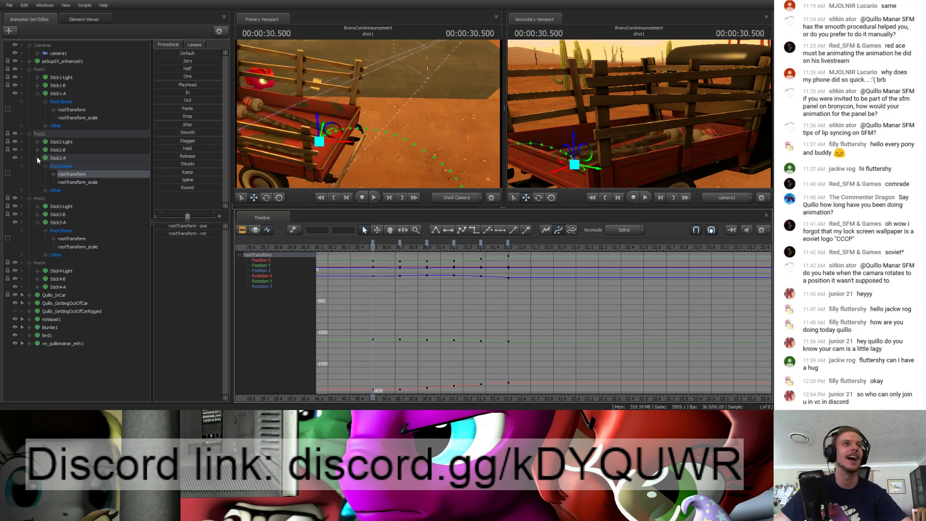
{"action": "left_click", "coordinate": [30, 70]}
{"action": "left_click", "coordinate": [29, 78]}
{"action": "left_click", "coordinate": [29, 86]}
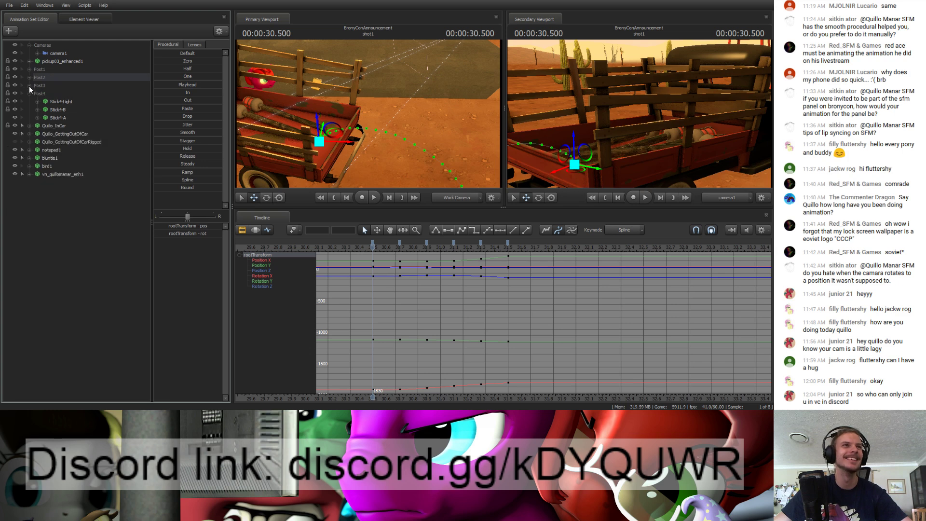
{"action": "left_click", "coordinate": [53, 117]}
{"action": "left_click", "coordinate": [380, 247]}
{"action": "left_click_drag", "start_coordinate": [380, 247], "coordinate": [420, 262]}
{"action": "key", "text": "m"}
{"action": "key", "text": "m"}
{"action": "left_click_drag", "start_coordinate": [378, 152], "coordinate": [369, 113]}
{"action": "mouse_move", "coordinate": [339, 143]}
{"action": "left_mouse_down"}
{"action": "mouse_move", "coordinate": [339, 127]}
{"action": "mouse_move", "coordinate": [351, 142]}
{"action": "left_mouse_up"}
{"action": "key", "text": "e"}
{"action": "key", "text": "ctrl+z"}
{"action": "key", "text": "ctrl+z"}
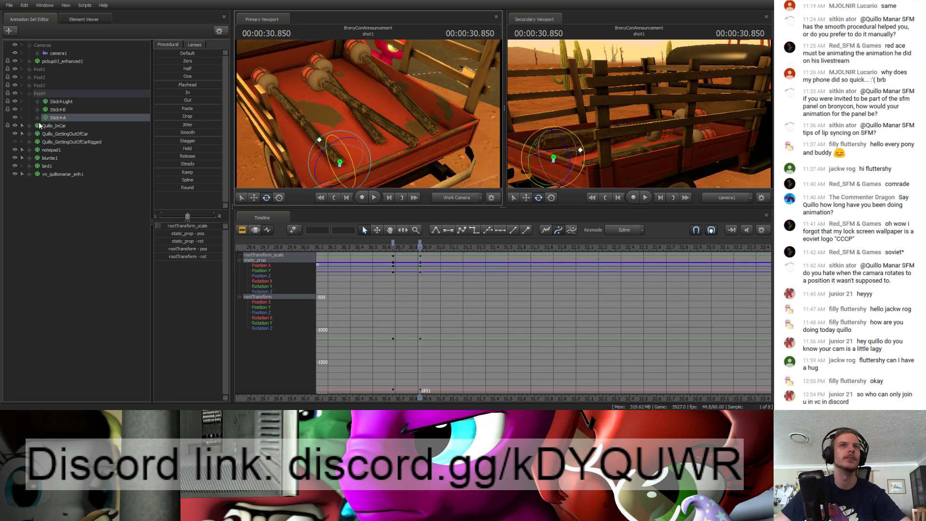
Step: Raise Stick4-A's lower end off the truck bed at 30.850 seconds with its rootTransform
{"action": "left_click", "coordinate": [38, 118]}
{"action": "left_click", "coordinate": [65, 134]}
{"action": "key", "text": "w"}
{"action": "left_click_drag", "start_coordinate": [339, 140], "coordinate": [360, 165]}
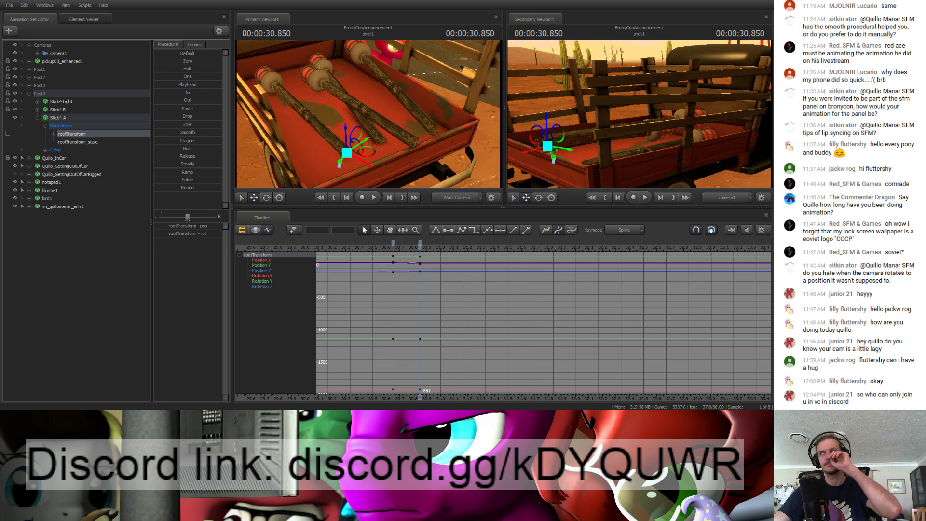
Step: Move Stick4-A's lower end up toward the tailgate at 31.050 seconds
{"action": "left_click", "coordinate": [392, 243]}
{"action": "left_click_drag", "start_coordinate": [420, 257], "coordinate": [448, 256]}
{"action": "mouse_move", "coordinate": [410, 139]}
{"action": "left_mouse_down"}
{"action": "mouse_move", "coordinate": [434, 140]}
{"action": "mouse_move", "coordinate": [381, 136]}
{"action": "mouse_move", "coordinate": [410, 139]}
{"action": "left_mouse_up"}
{"action": "left_click_drag", "start_coordinate": [367, 134], "coordinate": [402, 103]}
Step: Carry Stick4-A out behind the truck at 31.400 seconds and set it on the ground at 31.700 seconds
{"action": "left_click", "coordinate": [395, 247]}
{"action": "left_click_drag", "start_coordinate": [396, 246], "coordinate": [494, 232]}
{"action": "left_click_drag", "start_coordinate": [384, 115], "coordinate": [436, 90]}
{"action": "key", "text": "e"}
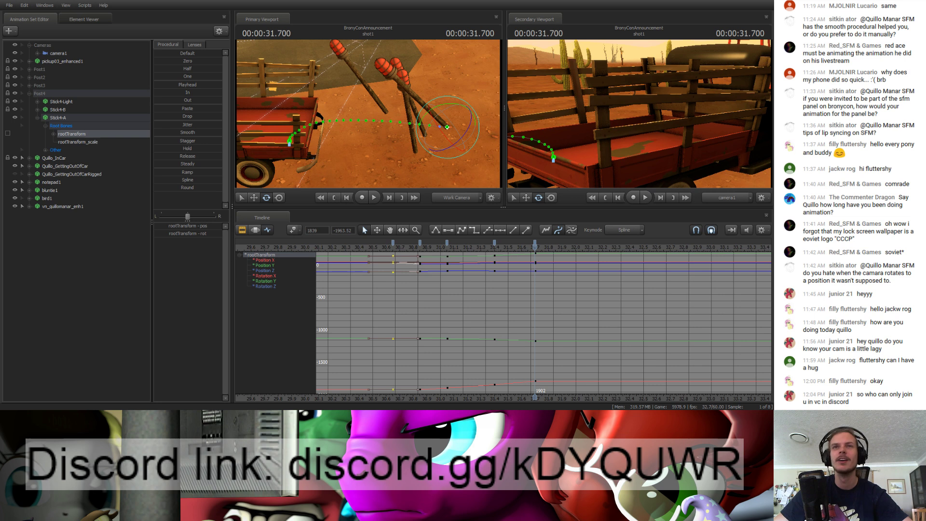
Step: Play back Stick4-A's motion out of the truck bed twice
{"action": "key", "text": "space"}
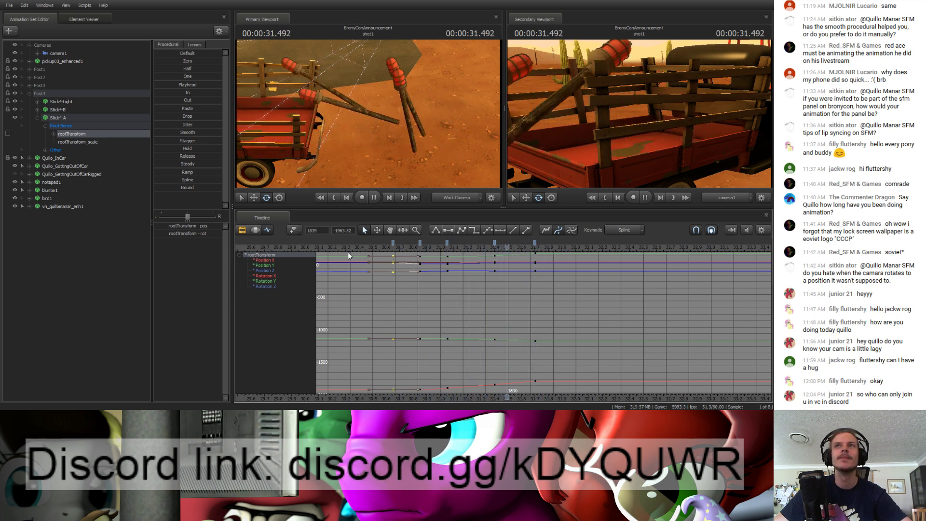
{"action": "key", "text": "space"}
{"action": "left_click", "coordinate": [365, 255]}
{"action": "left_click", "coordinate": [366, 248]}
{"action": "key", "text": "space"}
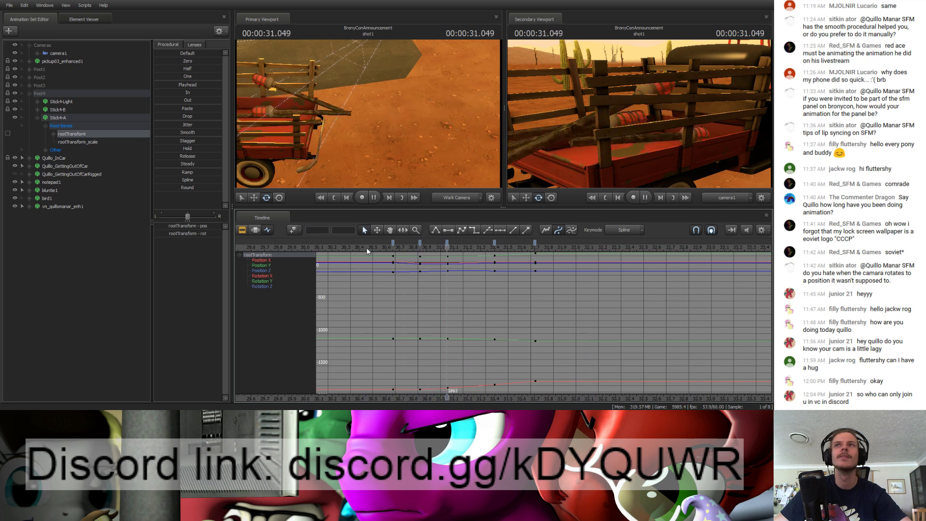
{"action": "key", "text": "space"}
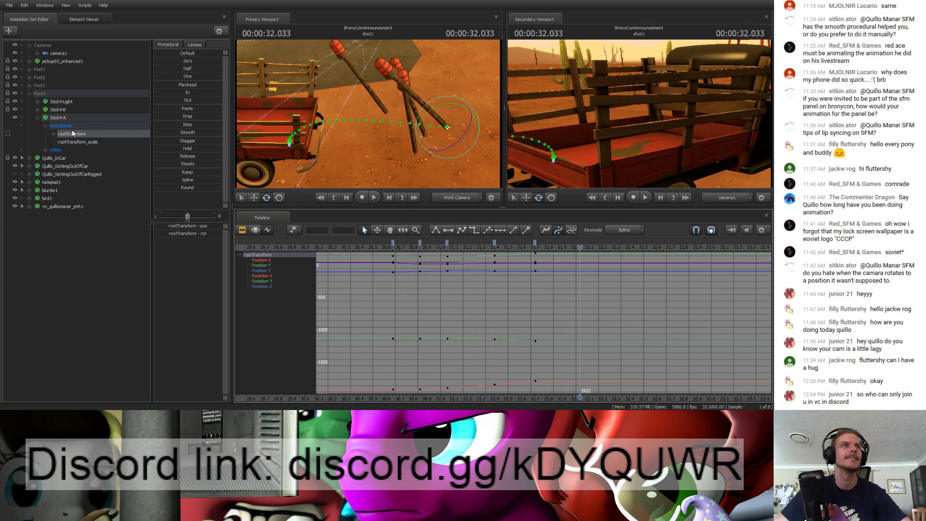
Step: Select the rootTransform controls of Stick1-A, Stick2-A, Stick3-A and Stick4-A together
{"action": "left_click", "coordinate": [37, 118]}
{"action": "left_click", "coordinate": [29, 85]}
{"action": "left_click", "coordinate": [29, 77]}
{"action": "left_click", "coordinate": [29, 69]}
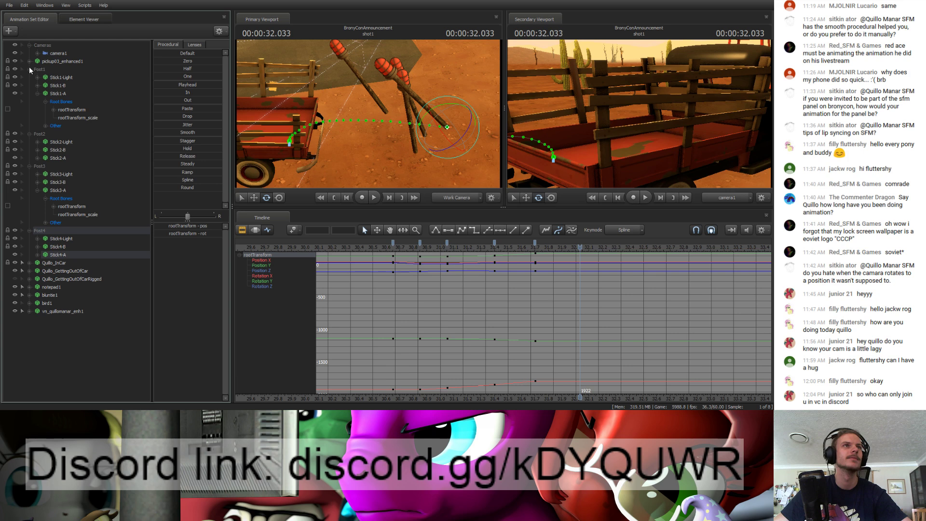
{"action": "left_click", "coordinate": [37, 158]}
{"action": "left_click", "coordinate": [38, 287]}
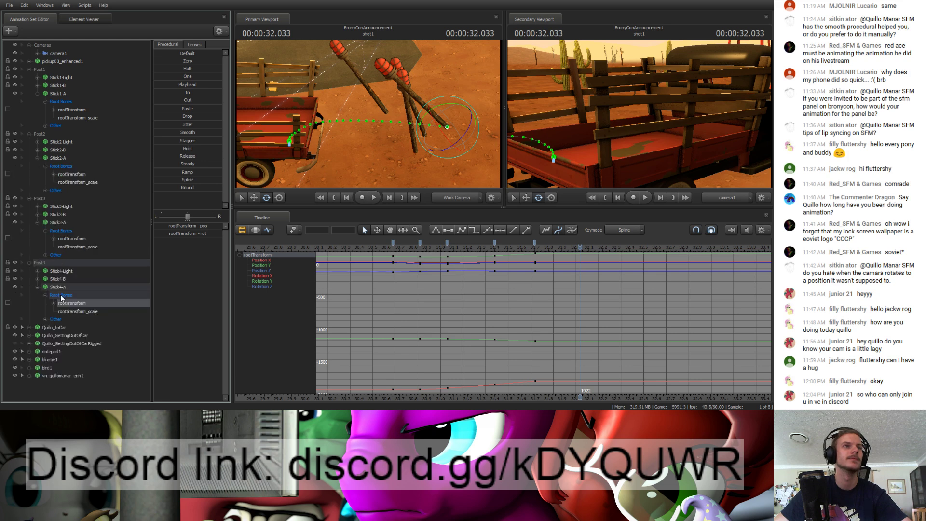
{"action": "left_click", "coordinate": [67, 306]}
{"action": "left_click", "coordinate": [67, 241], "text": "ctrl"}
{"action": "left_click", "coordinate": [70, 174], "text": "ctrl"}
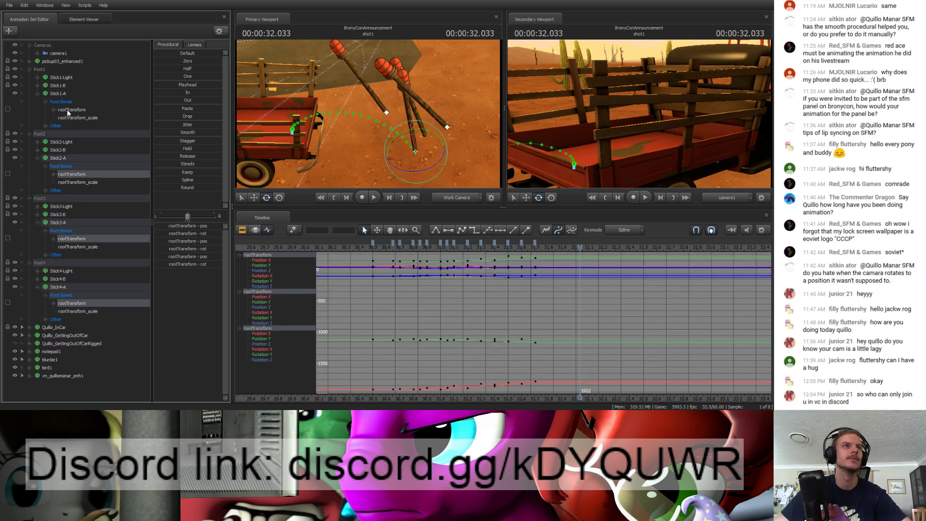
{"action": "left_click", "coordinate": [71, 110], "text": "ctrl"}
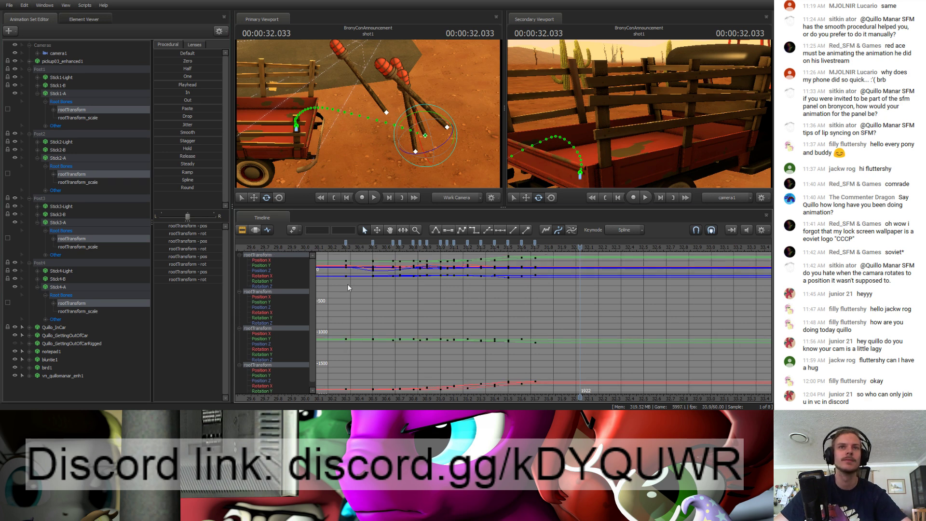
Step: Play back the combined motion of all four sticks from about 30.2 seconds
{"action": "key", "text": "space"}
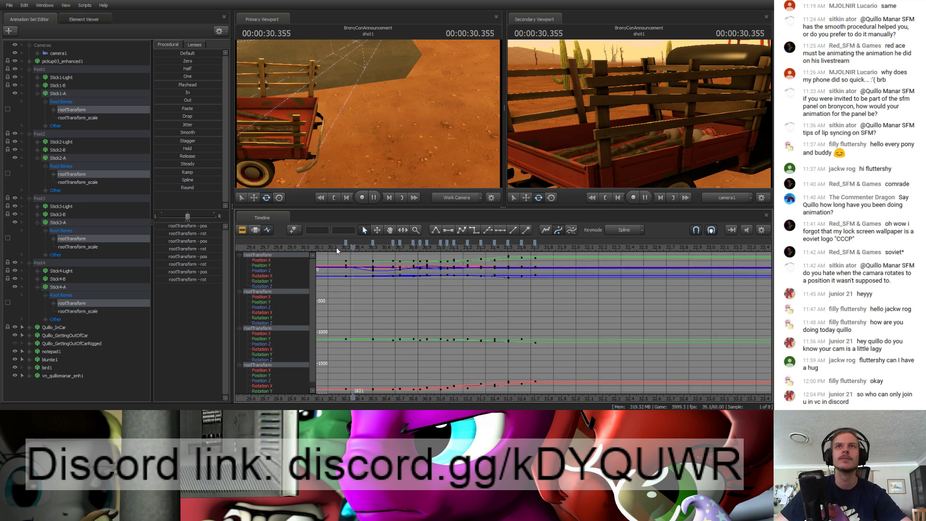
{"action": "left_click", "coordinate": [337, 247]}
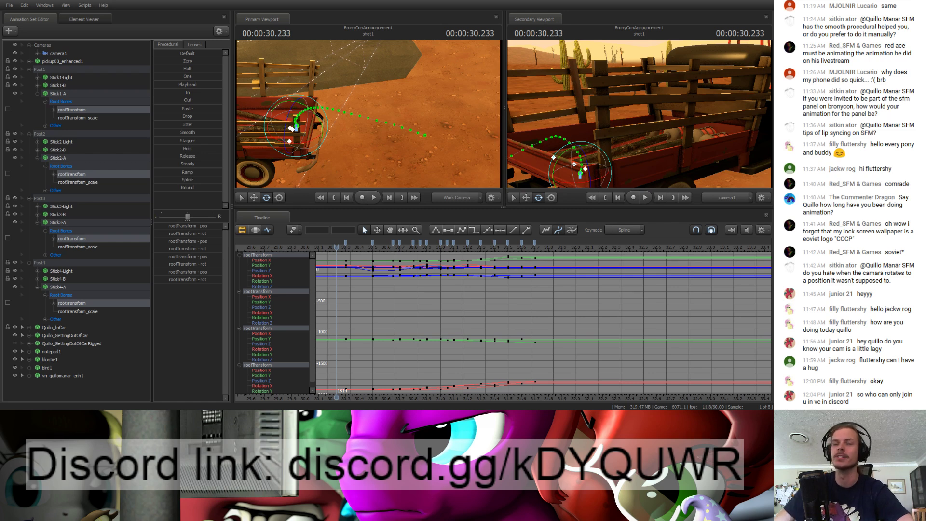
{"action": "key", "text": "space"}
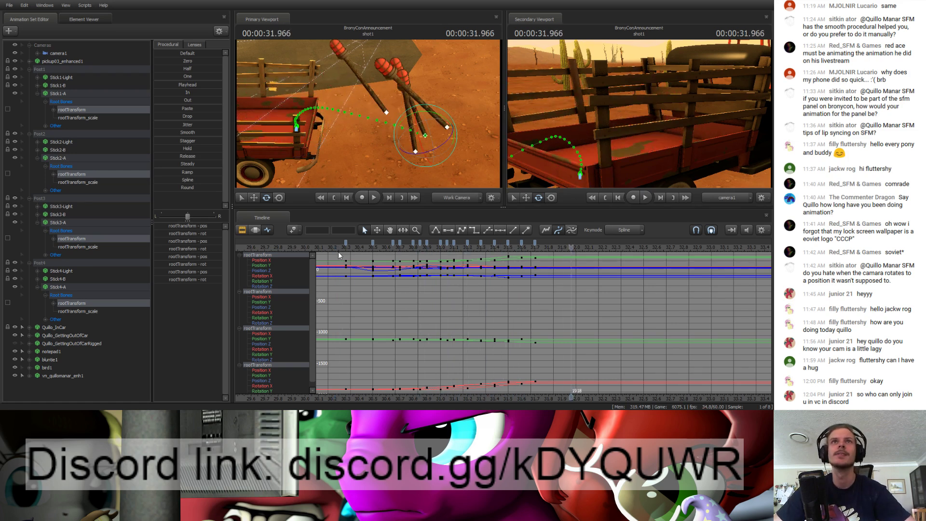
{"action": "key", "text": "space"}
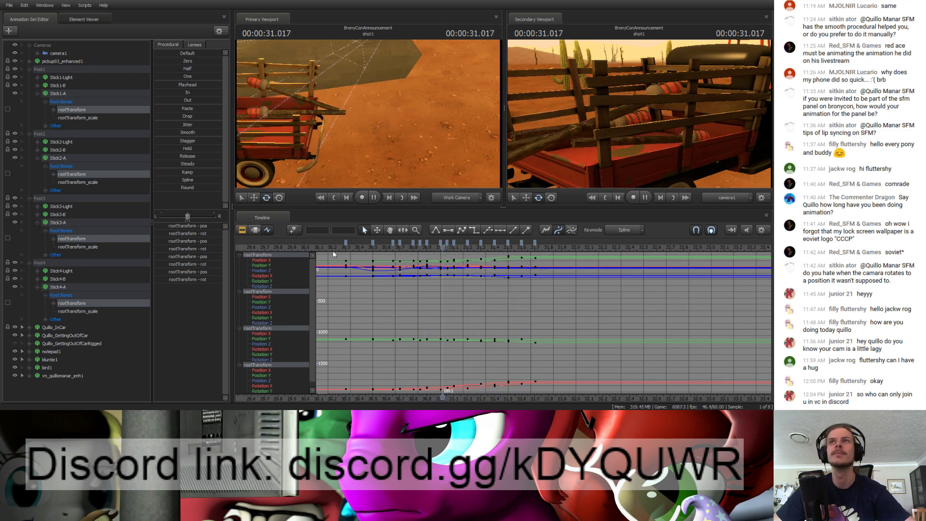
{"action": "key", "text": "space"}
Step: Review the stick animation in a wide view showing the whole truck and the road
{"action": "left_click_drag", "start_coordinate": [362, 140], "coordinate": [434, 87]}
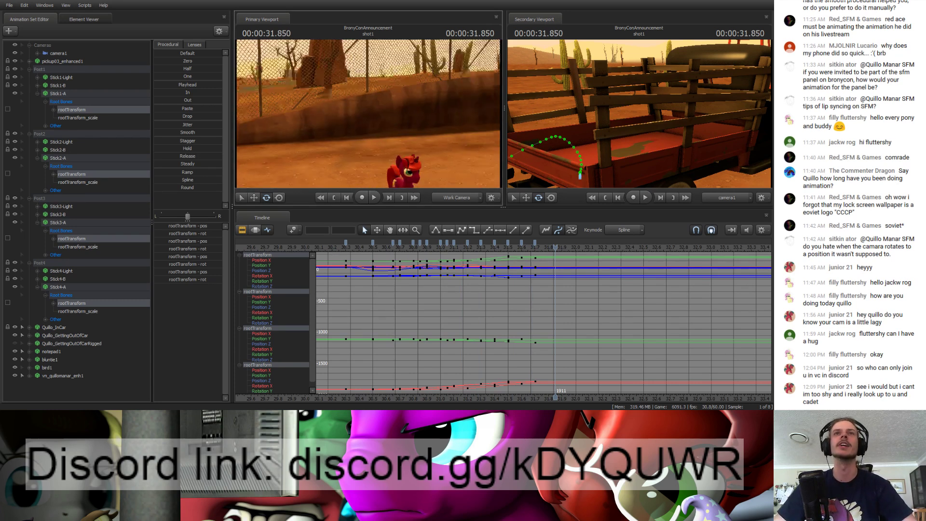
{"action": "left_click_drag", "start_coordinate": [311, 103], "coordinate": [368, 113]}
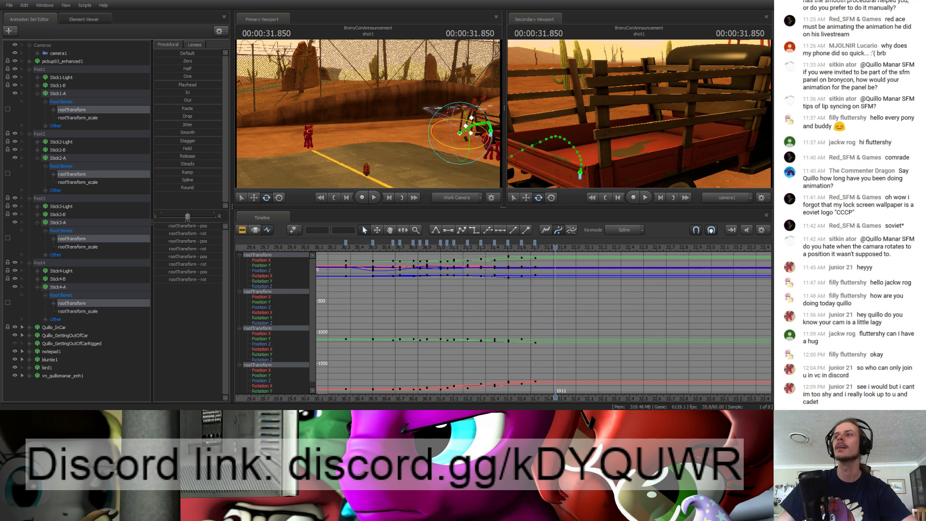
{"action": "left_click_drag", "start_coordinate": [368, 114], "coordinate": [406, 118]}
{"action": "key", "text": "w"}
{"action": "key", "text": "s"}
{"action": "key", "text": "a"}
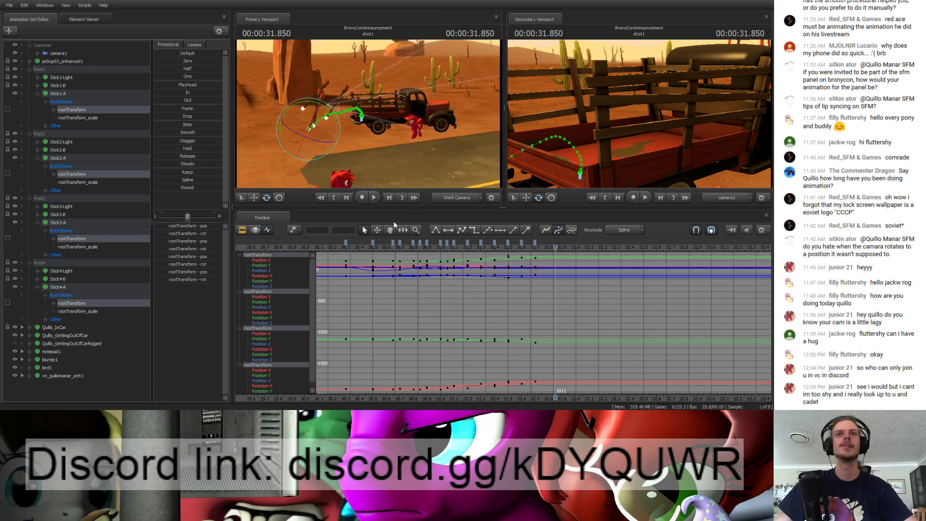
{"action": "left_click", "coordinate": [344, 249]}
{"action": "key", "text": "space"}
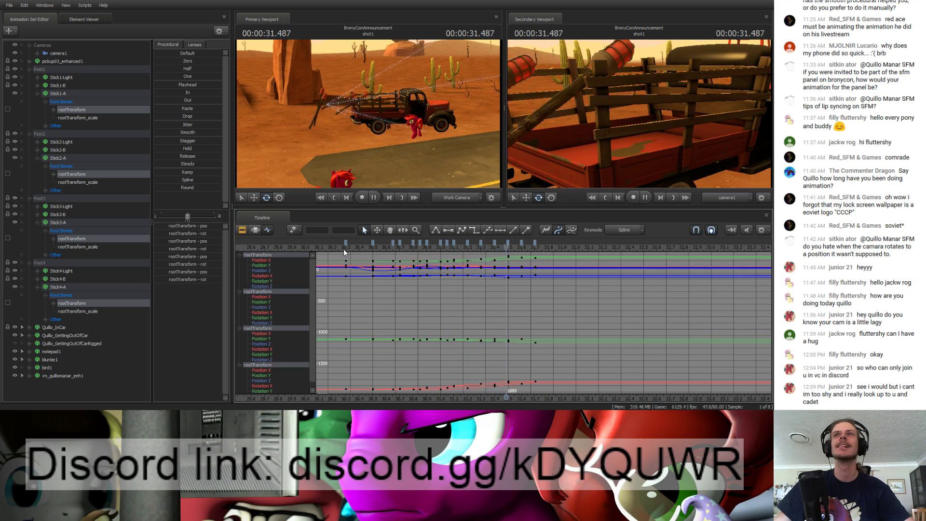
{"action": "key", "text": "space"}
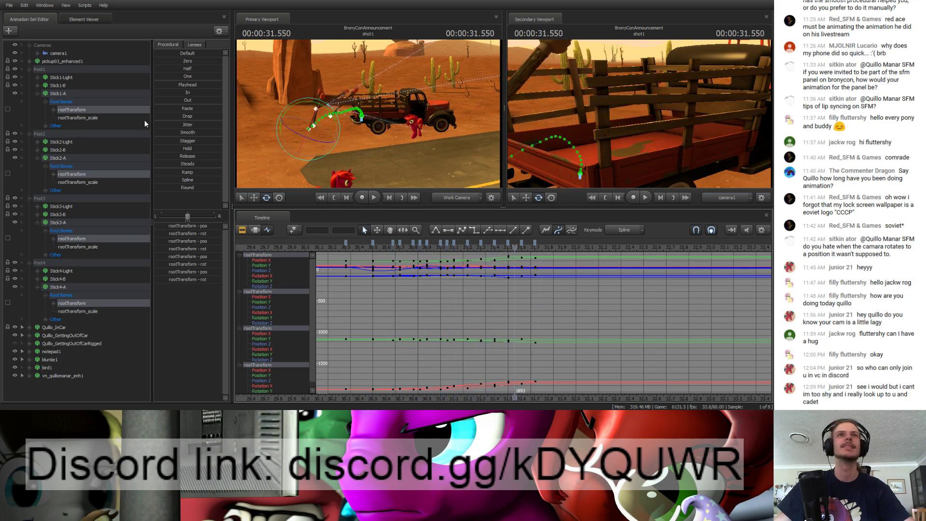
{"action": "left_click", "coordinate": [63, 110]}
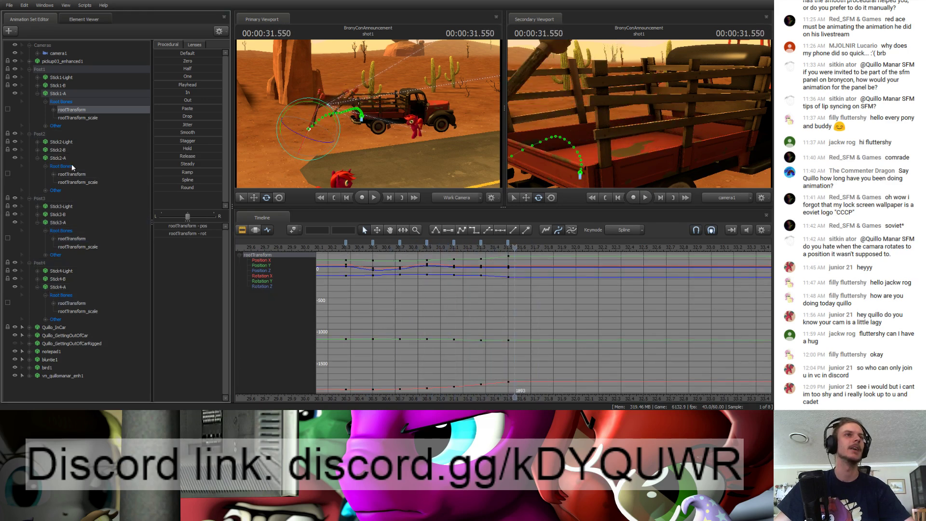
{"action": "key", "text": "ctrl+z"}
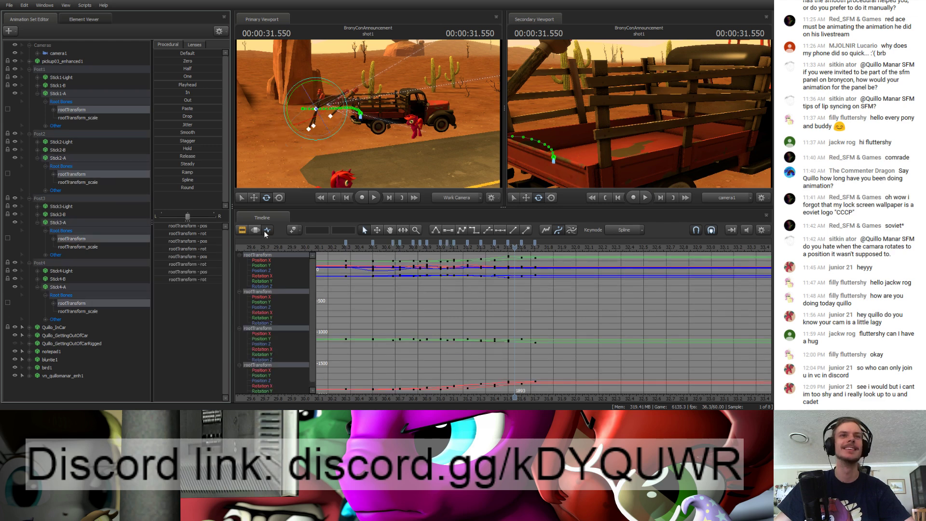
Step: In the motion editor, select the span from about 30.1 to 31.9 seconds and apply Smooth to all four sticks' motion
{"action": "left_click", "coordinate": [255, 230]}
{"action": "left_click", "coordinate": [312, 265]}
{"action": "left_click_drag", "start_coordinate": [313, 265], "coordinate": [564, 276], "text": "shift"}
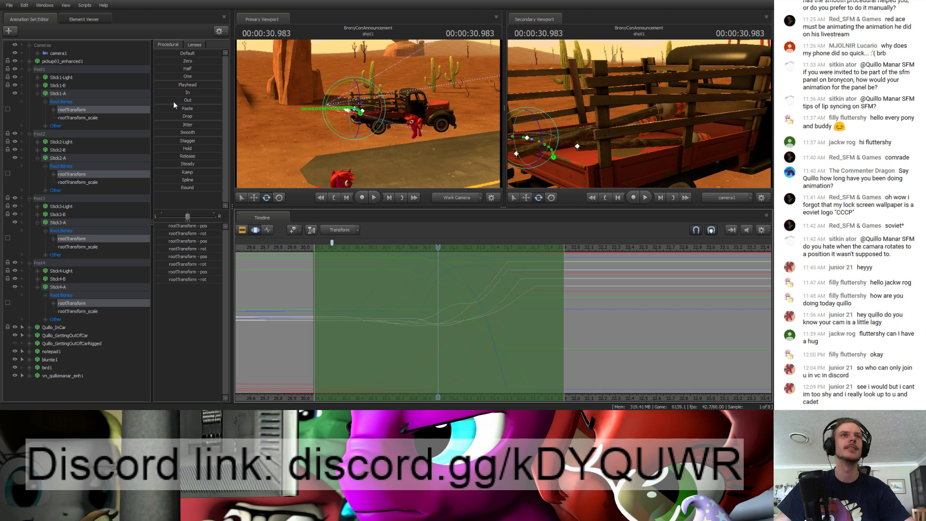
{"action": "left_click_drag", "start_coordinate": [171, 132], "coordinate": [221, 135]}
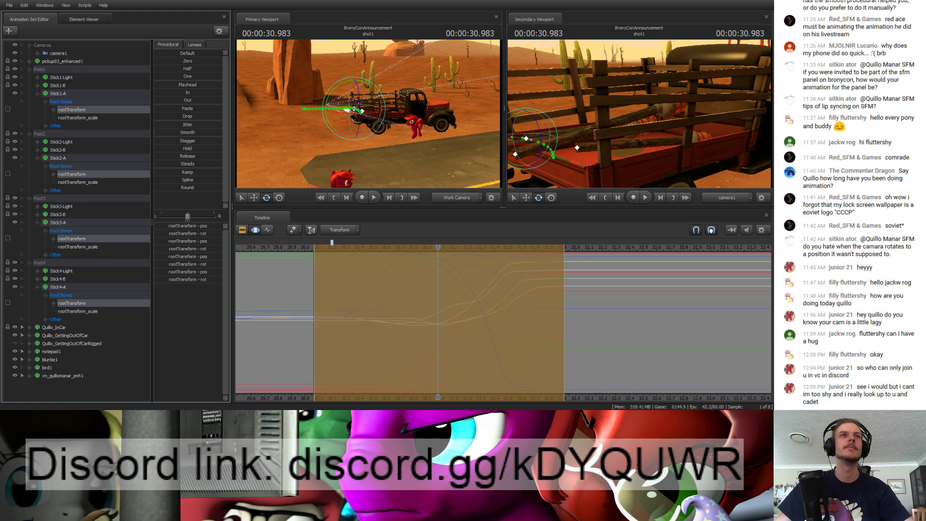
Step: Add falloff to the time selection out to about 29.9 and 32.0 seconds, and play back the sticks' motion
{"action": "mouse_move", "coordinate": [565, 304]}
{"action": "left_mouse_down"}
{"action": "mouse_move", "coordinate": [545, 304]}
{"action": "mouse_move", "coordinate": [575, 302]}
{"action": "left_mouse_up"}
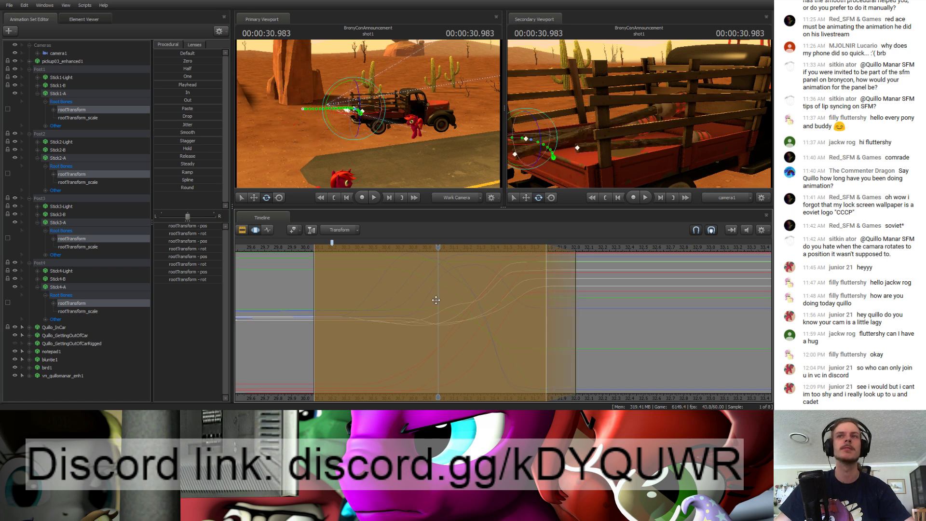
{"action": "left_click_drag", "start_coordinate": [317, 293], "coordinate": [285, 286]}
{"action": "key", "text": "space"}
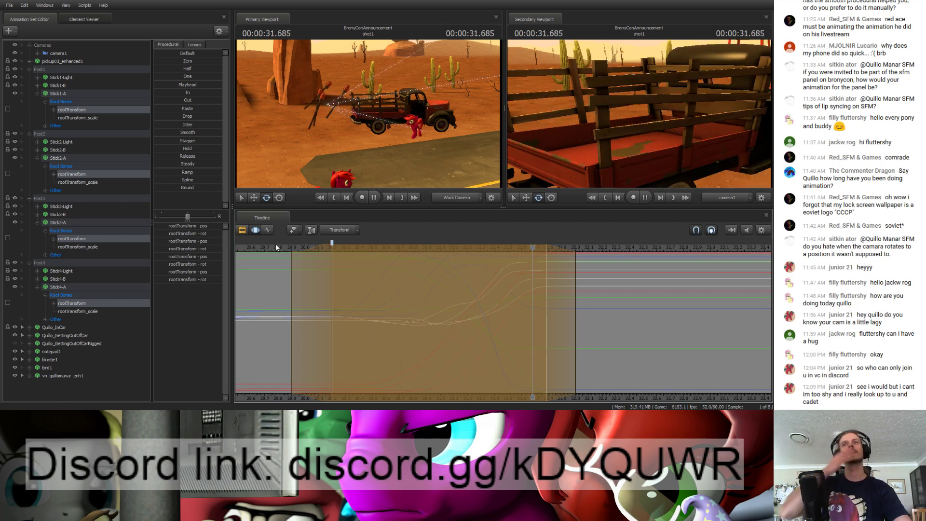
{"action": "key", "text": "space"}
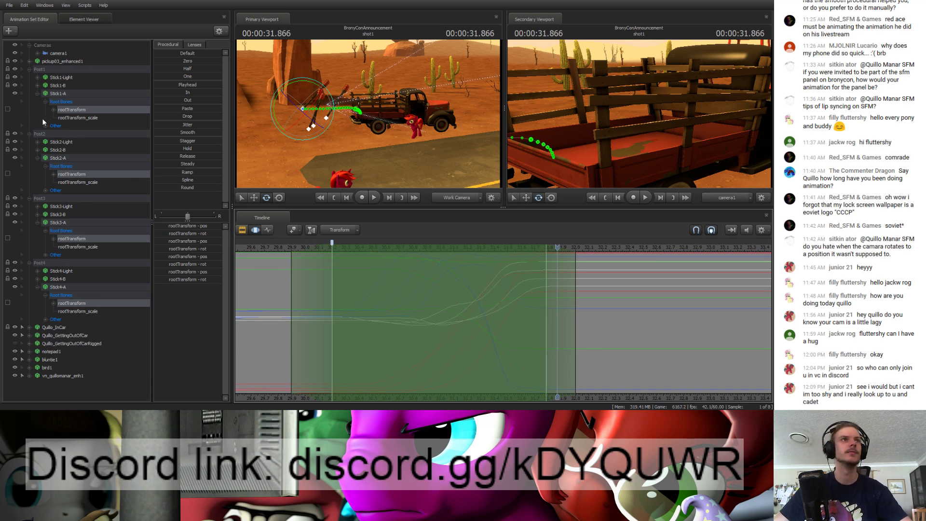
Step: Collapse the expanded controls of Stick1-A, Stick2-A, Stick3-A and Stick4-A
{"action": "left_click", "coordinate": [37, 94]}
{"action": "left_click", "coordinate": [37, 125]}
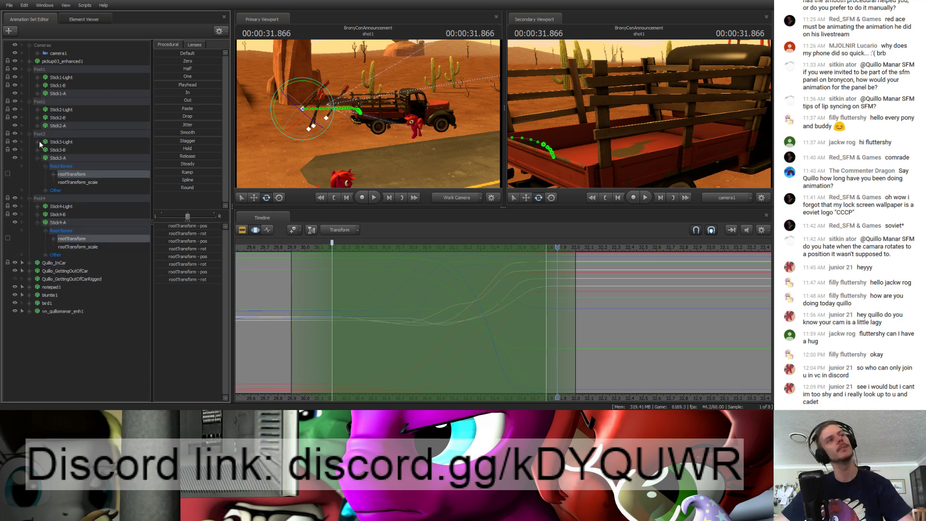
{"action": "left_click", "coordinate": [38, 158]}
{"action": "left_click", "coordinate": [37, 190]}
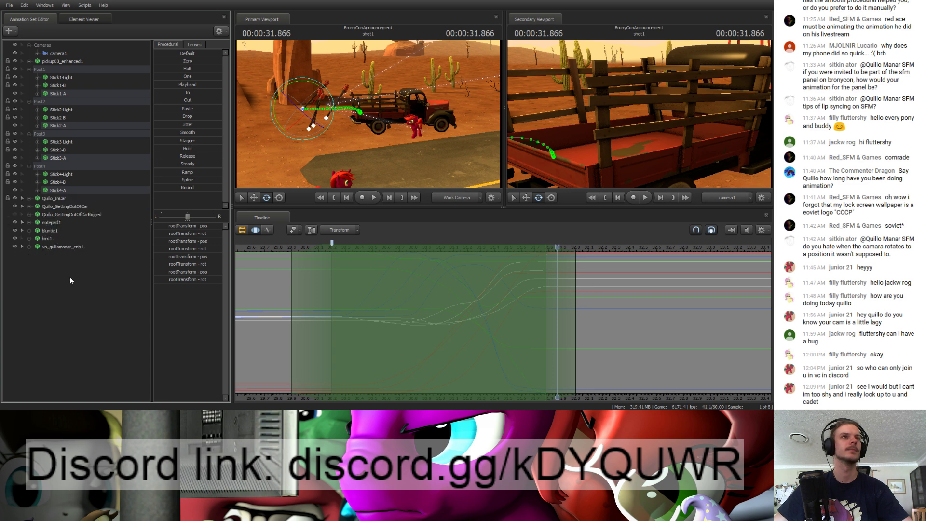
Step: Deselect the sticks and extend the time selection over the whole timeline, showing a wider time range
{"action": "left_click", "coordinate": [276, 266]}
{"action": "key", "text": "ctrl+a"}
{"action": "scroll", "coordinate": [346, 289], "scroll_direction": "down", "scroll_amount": 10}
{"action": "scroll", "coordinate": [339, 298], "scroll_direction": "up", "scroll_amount": 3}
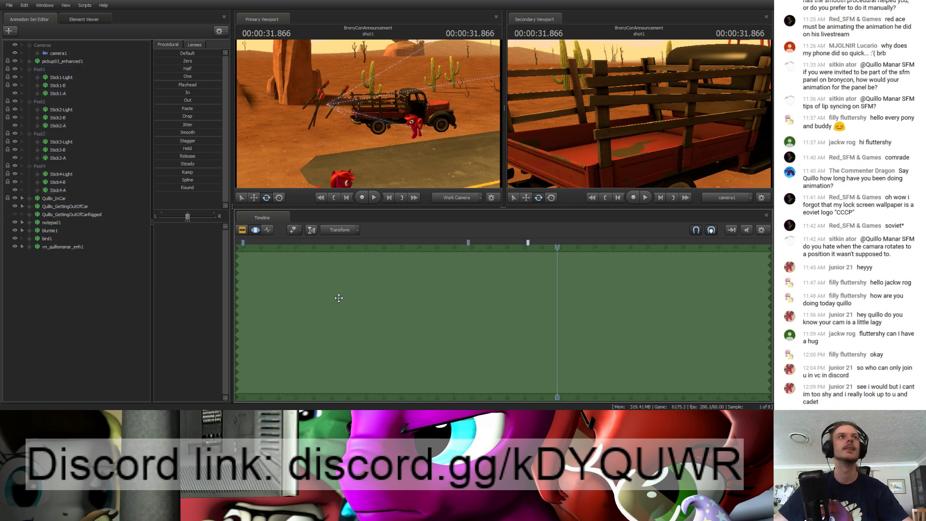
Step: Select camera1 and bookmark the time at about 32.0 seconds
{"action": "left_click", "coordinate": [58, 54]}
{"action": "mouse_move", "coordinate": [558, 249]}
{"action": "left_mouse_down"}
{"action": "mouse_move", "coordinate": [572, 251]}
{"action": "mouse_move", "coordinate": [538, 252]}
{"action": "mouse_move", "coordinate": [561, 260]}
{"action": "left_mouse_up"}
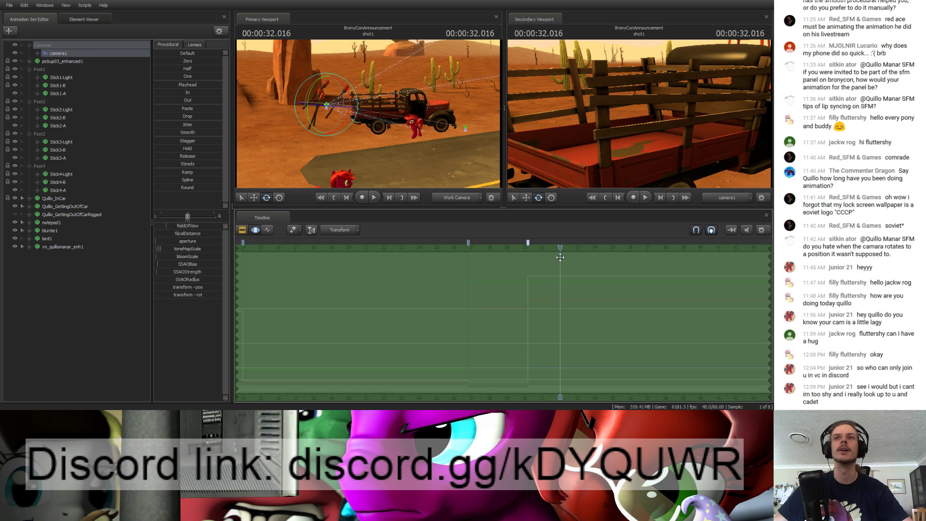
{"action": "key", "text": "m"}
Step: From about 32.0 seconds onward, move camera1 away from the truck bed to a close-up of the red pony on the ground
{"action": "left_click_drag", "start_coordinate": [607, 142], "coordinate": [728, 146]}
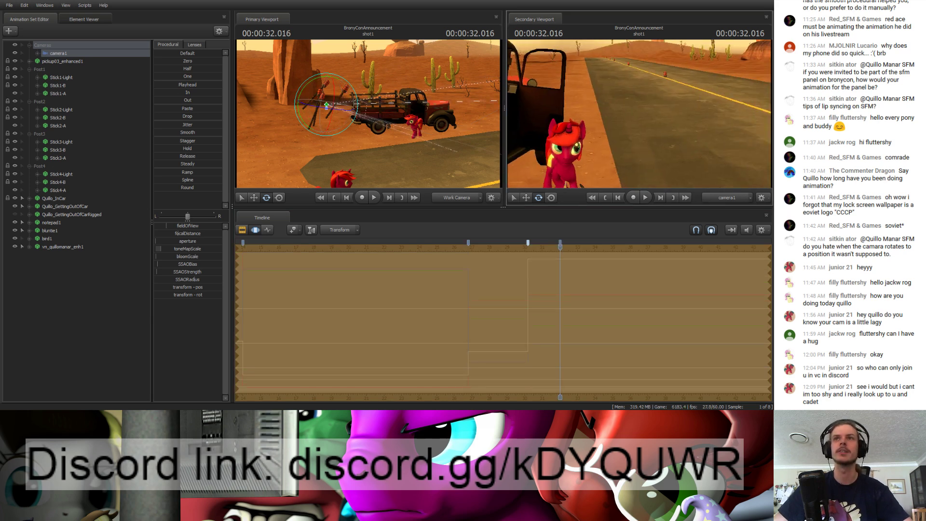
{"action": "key", "text": "ctrl+z"}
{"action": "key", "text": "["}
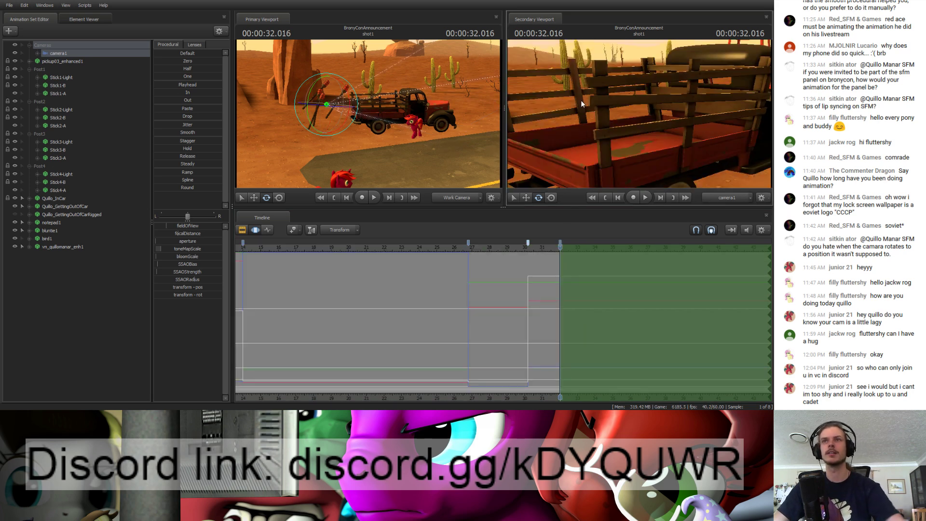
{"action": "left_click_drag", "start_coordinate": [587, 141], "coordinate": [694, 142]}
{"action": "left_click_drag", "start_coordinate": [327, 104], "coordinate": [370, 162]}
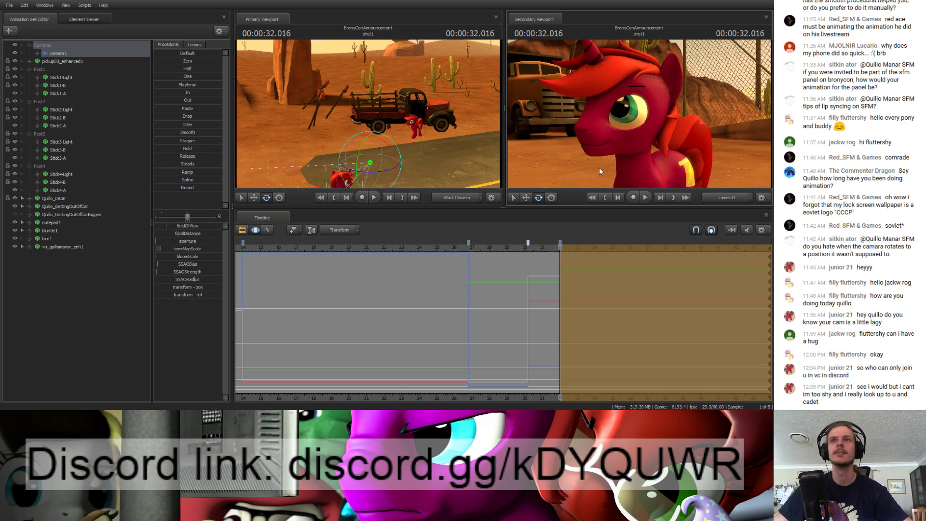
{"action": "mouse_move", "coordinate": [555, 251]}
{"action": "left_mouse_down"}
{"action": "mouse_move", "coordinate": [472, 246]}
{"action": "mouse_move", "coordinate": [568, 248]}
{"action": "left_mouse_up"}
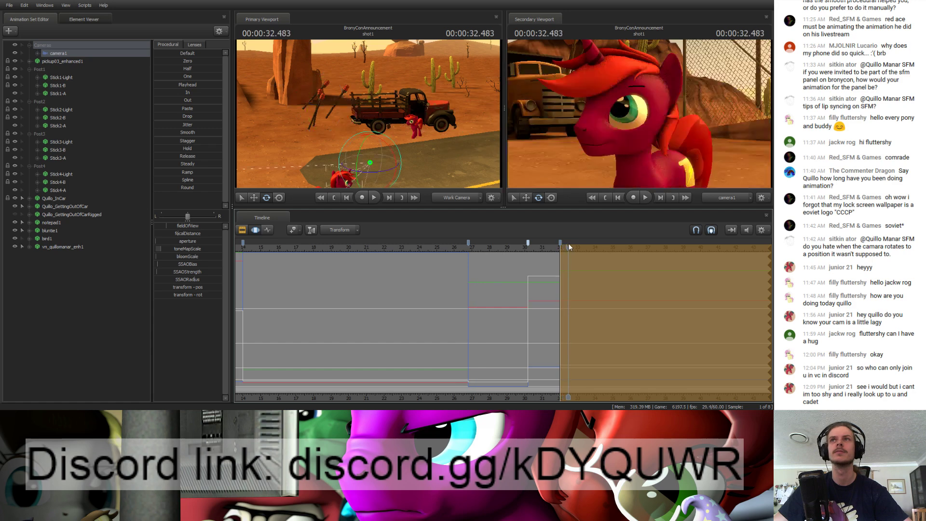
{"action": "left_click_drag", "start_coordinate": [639, 114], "coordinate": [675, 113]}
{"action": "mouse_move", "coordinate": [407, 185]}
{"action": "left_mouse_down"}
{"action": "mouse_move", "coordinate": [423, 186]}
{"action": "mouse_move", "coordinate": [412, 184]}
{"action": "left_mouse_up"}
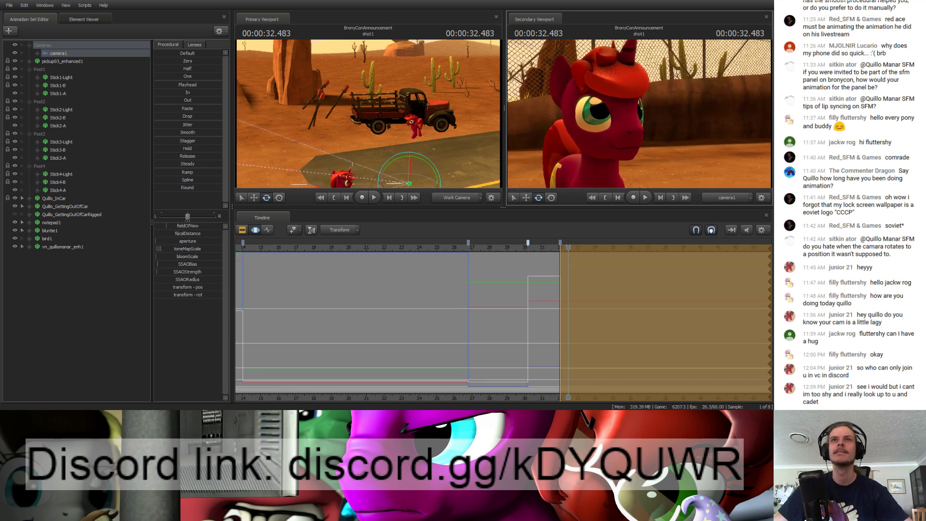
Step: Scrub back through the earlier camera cuts to about 21.8 seconds and forward to about 24.7 seconds
{"action": "left_click_drag", "start_coordinate": [568, 248], "coordinate": [519, 259]}
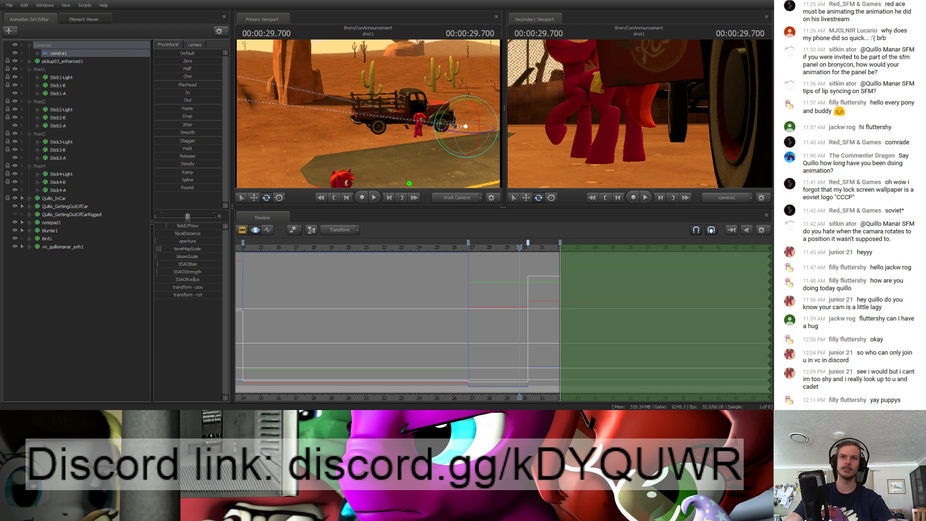
{"action": "left_click_drag", "start_coordinate": [520, 273], "coordinate": [379, 261]}
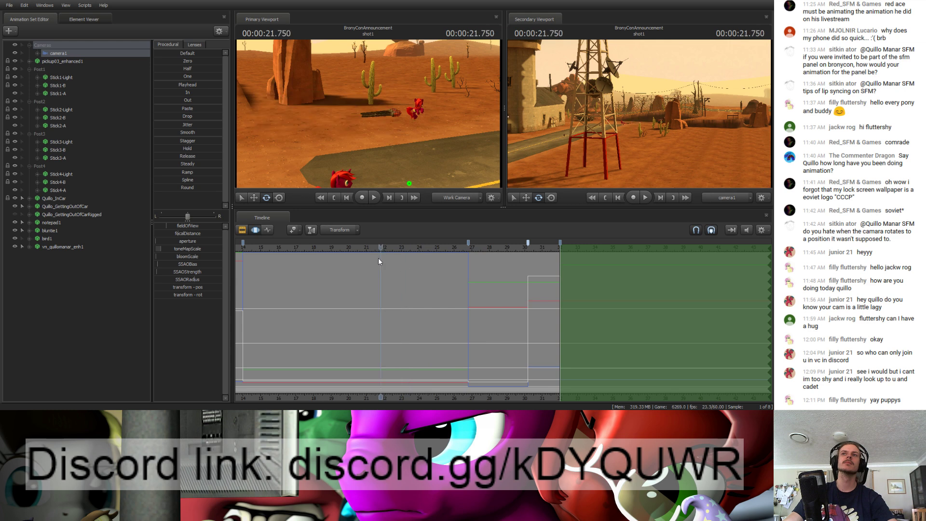
{"action": "left_click_drag", "start_coordinate": [379, 261], "coordinate": [430, 291]}
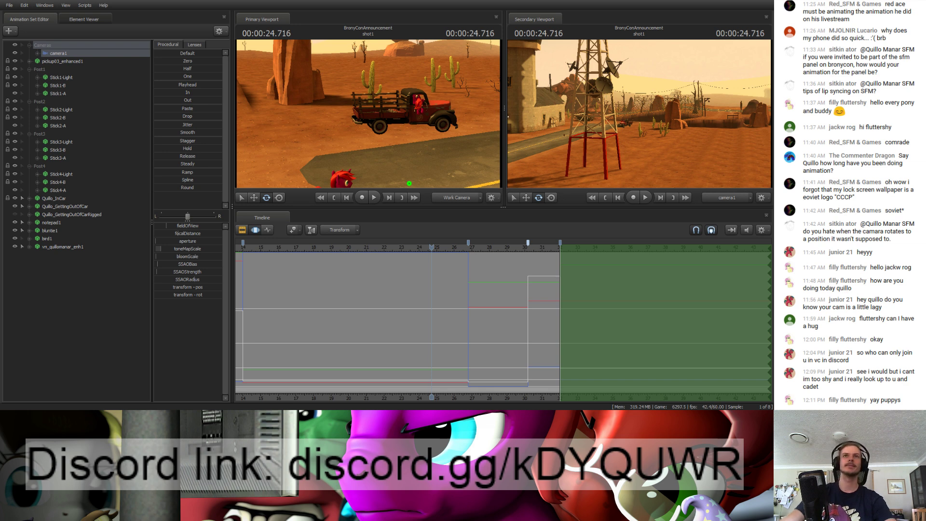
Step: Bring the work camera close to the red pony at about 32.5 seconds and show its Head bone in the graph editor
{"action": "left_click_drag", "start_coordinate": [434, 247], "coordinate": [568, 288]}
{"action": "key", "text": "w"}
{"action": "left_click_drag", "start_coordinate": [381, 125], "coordinate": [361, 113]}
{"action": "key", "text": "s"}
{"action": "key", "text": "w"}
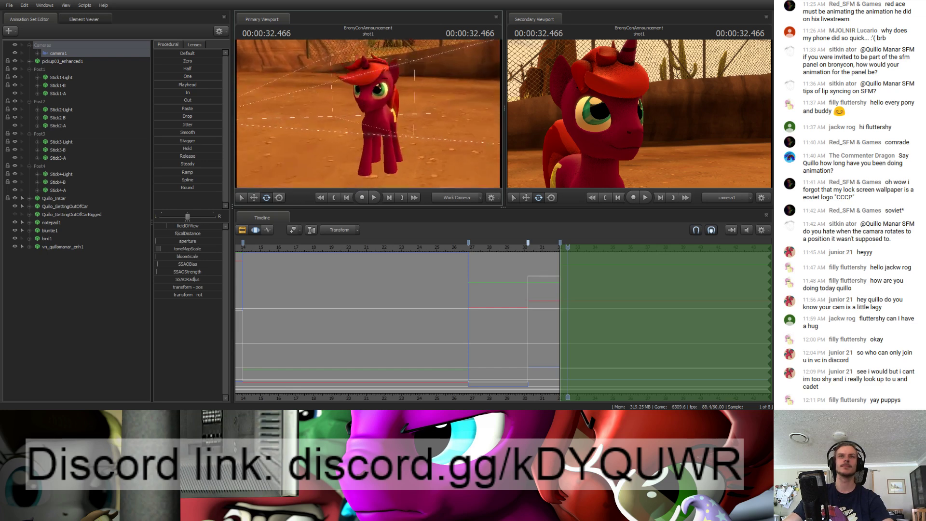
{"action": "left_click", "coordinate": [369, 117]}
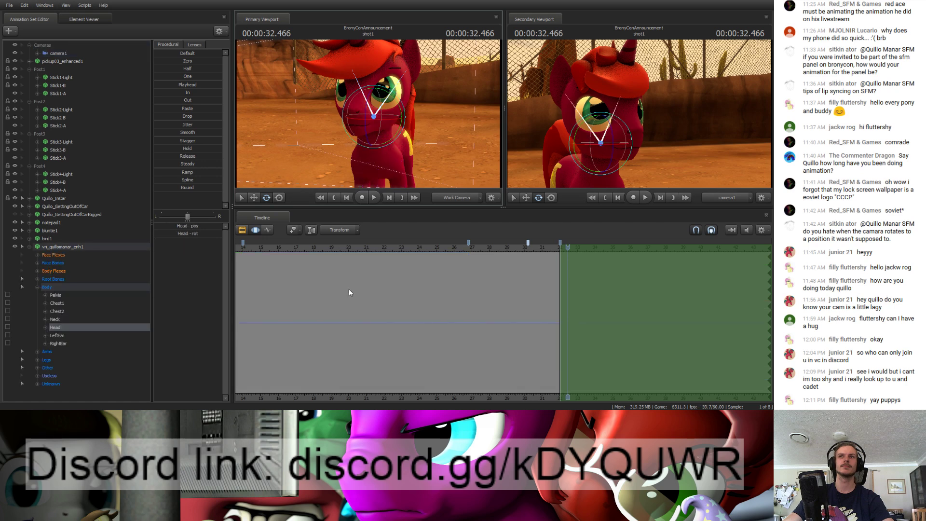
{"action": "left_click", "coordinate": [268, 230]}
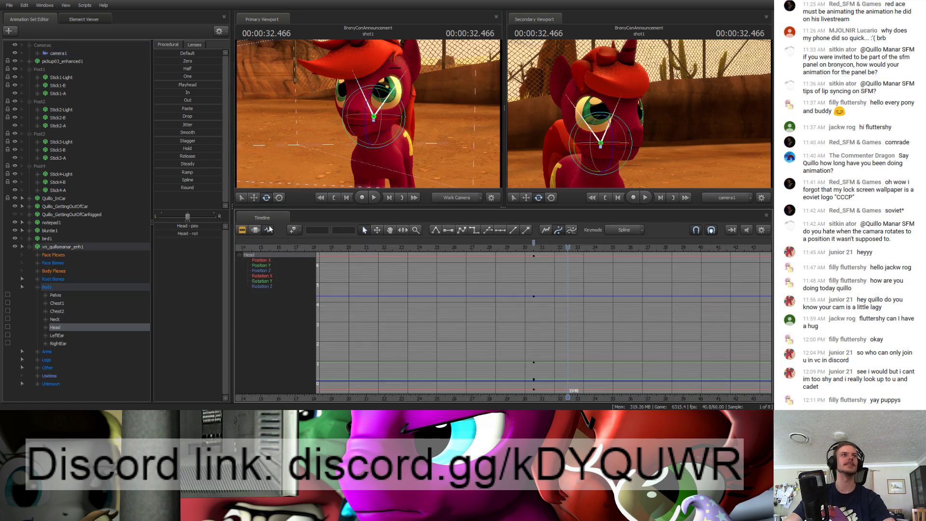
Step: At the 30.5-second key, rotate the pony's Neck and Head bones to turn its face
{"action": "left_click_drag", "start_coordinate": [567, 246], "coordinate": [534, 248]}
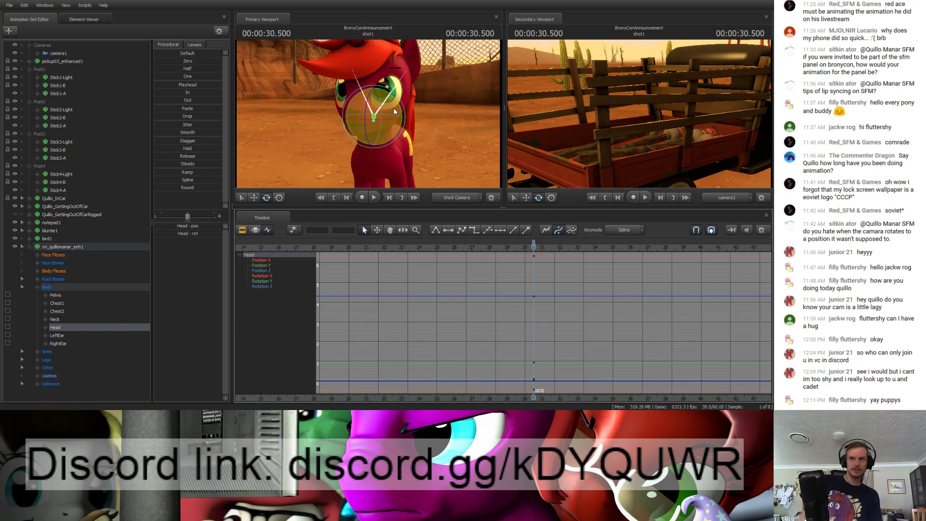
{"action": "left_click_drag", "start_coordinate": [261, 144], "coordinate": [370, 116]}
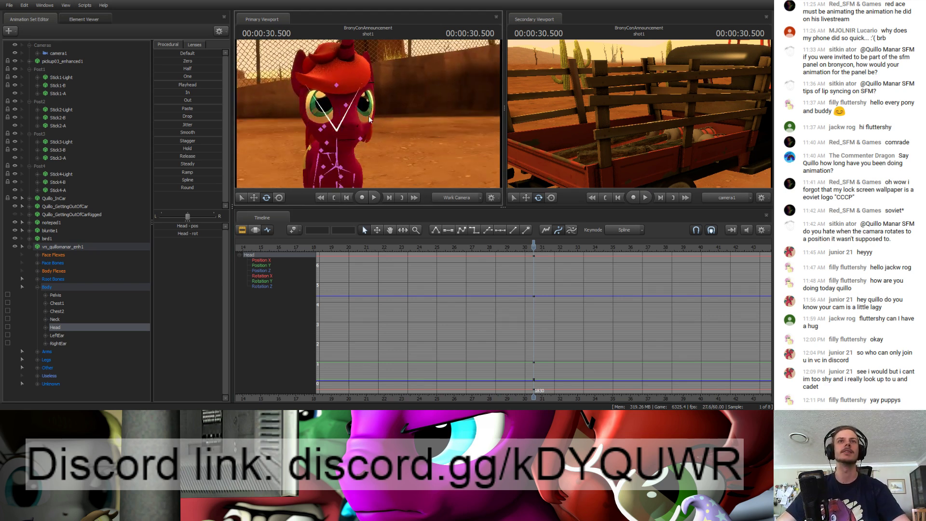
{"action": "left_click", "coordinate": [339, 153], "text": "ctrl"}
{"action": "mouse_move", "coordinate": [338, 153]}
{"action": "left_mouse_down"}
{"action": "mouse_move", "coordinate": [367, 117]}
{"action": "mouse_move", "coordinate": [341, 136]}
{"action": "left_mouse_up"}
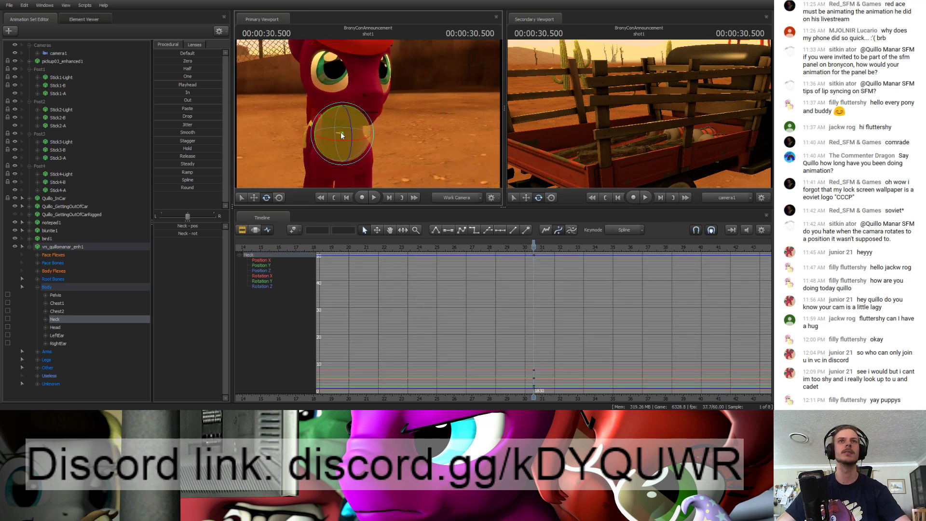
{"action": "key", "text": "ctrl+z"}
{"action": "key", "text": "ctrl+z"}
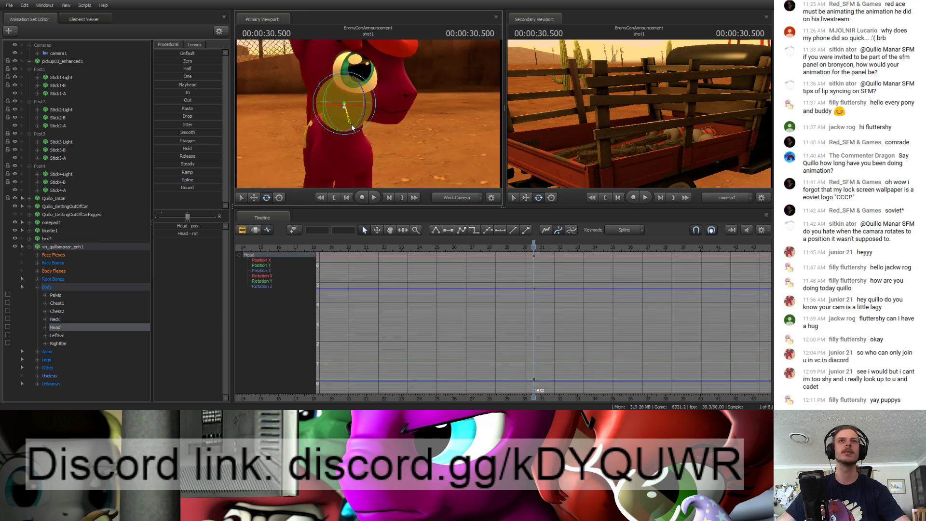
Step: Open the Eyes controls of vn_quillomanar_enh1 and adjust the viewTarget to aim the pony's gaze
{"action": "left_click", "coordinate": [37, 254]}
{"action": "left_click", "coordinate": [46, 263]}
{"action": "left_click", "coordinate": [68, 304]}
{"action": "left_click_drag", "start_coordinate": [389, 158], "coordinate": [351, 106]}
{"action": "key", "text": "w"}
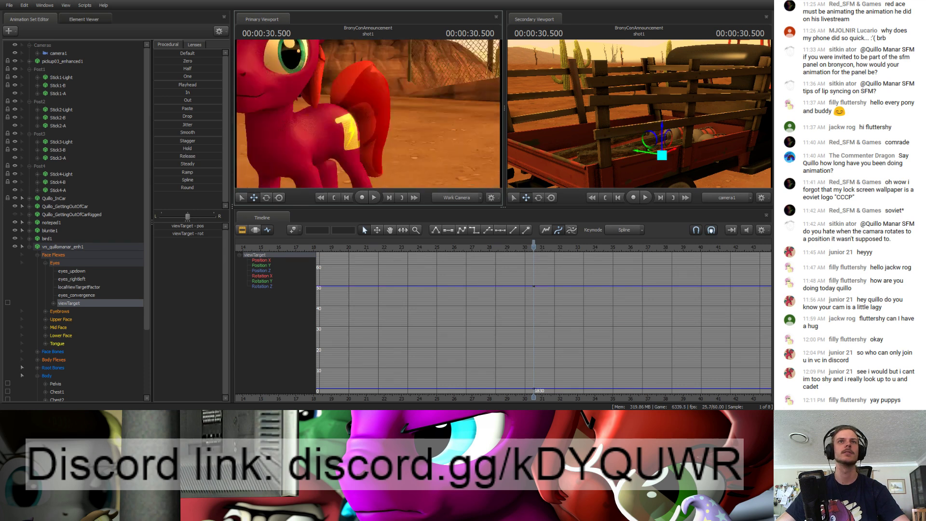
Step: Refine the pony's upper-body pose at 30.5 seconds by rotating its Head, Chest1, Chest2 and Neck bones
{"action": "left_click", "coordinate": [433, 124]}
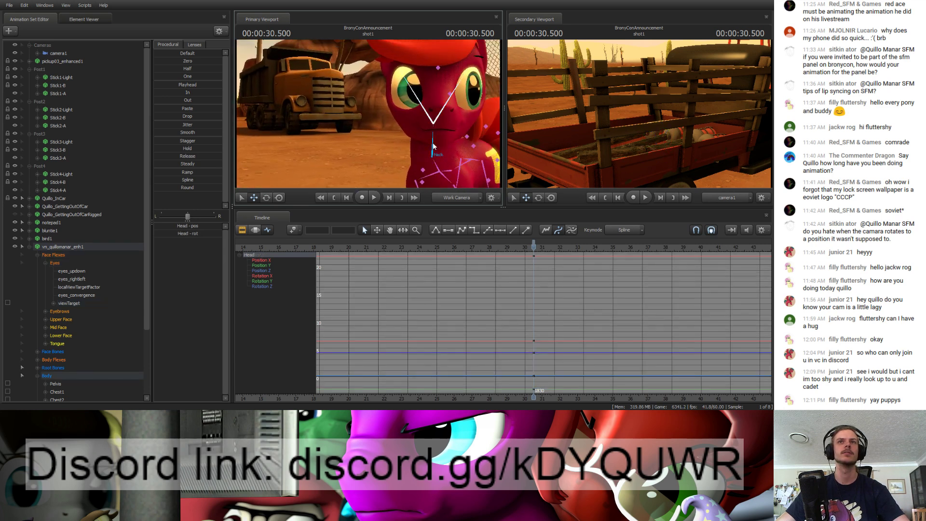
{"action": "left_click_drag", "start_coordinate": [433, 146], "coordinate": [392, 131]}
{"action": "left_click", "coordinate": [392, 130], "text": "ctrl"}
{"action": "key", "text": "e"}
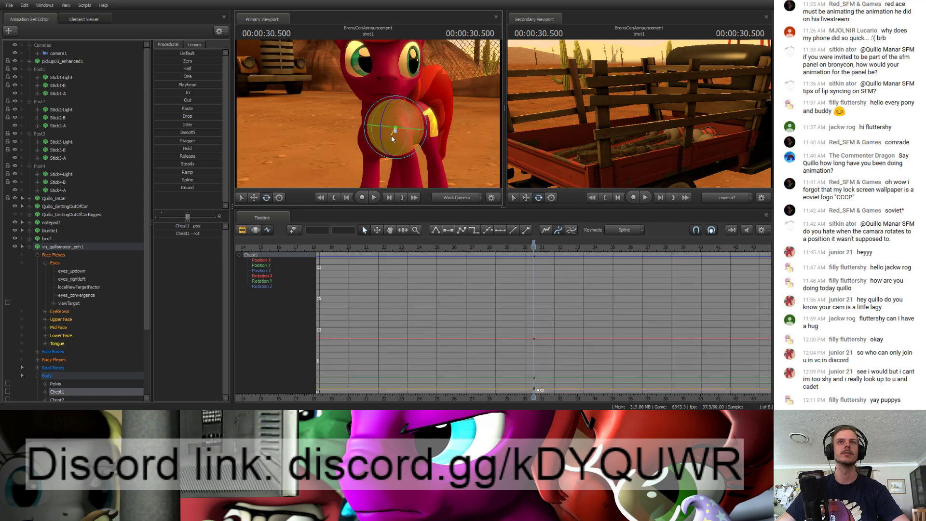
{"action": "left_click", "coordinate": [385, 130]}
{"action": "key", "text": "e"}
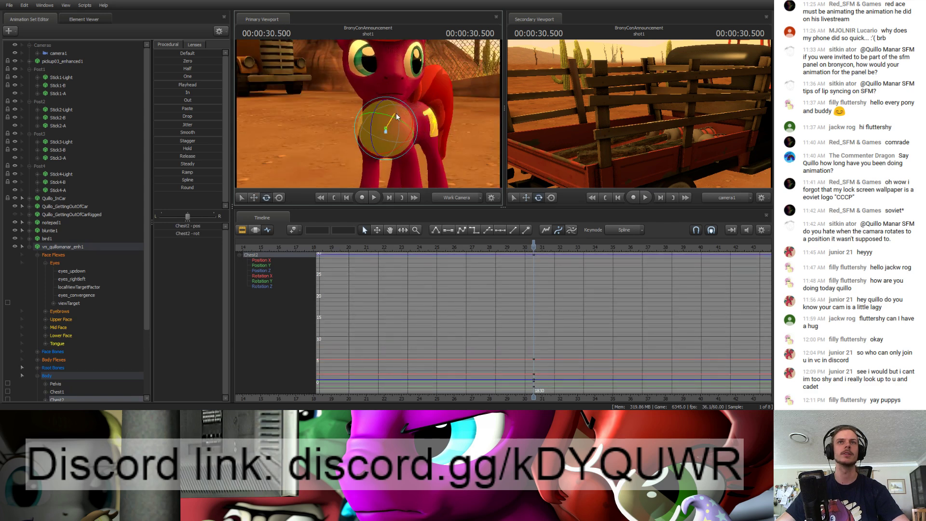
{"action": "left_click", "coordinate": [395, 113], "text": "ctrl"}
{"action": "left_click_drag", "start_coordinate": [395, 113], "coordinate": [468, 164]}
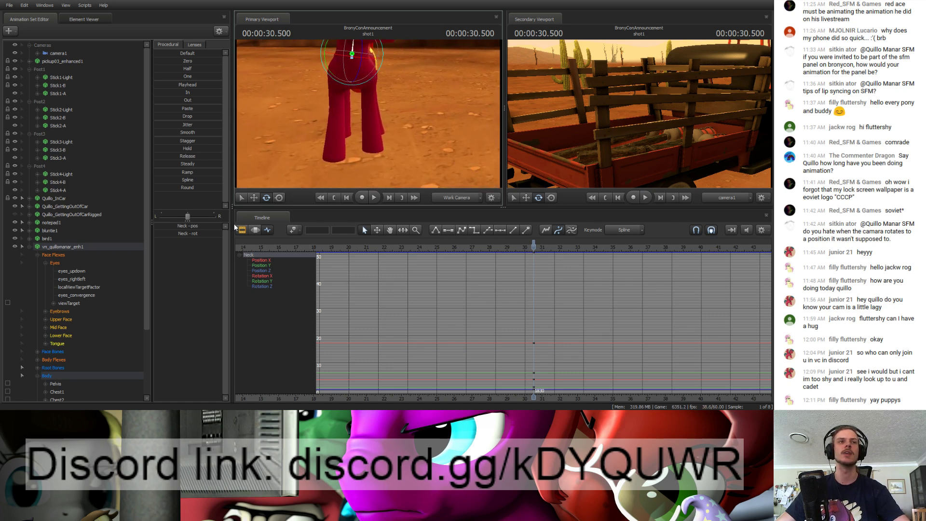
Step: Key all the pony's control groups from Body through Unknown at about 32.0 seconds, and advance the playhead to 32.45 seconds
{"action": "scroll", "coordinate": [53, 299], "scroll_direction": "down", "scroll_amount": 4}
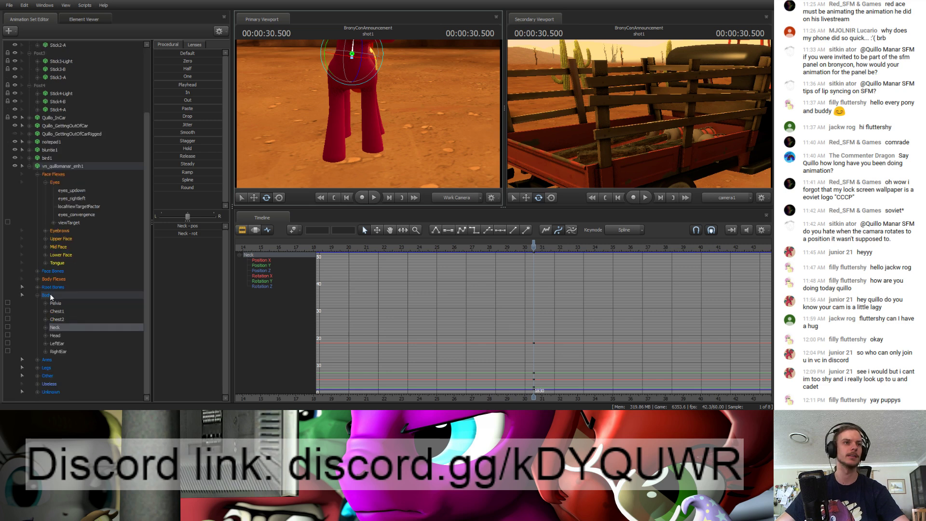
{"action": "left_click", "coordinate": [48, 295]}
{"action": "left_click", "coordinate": [48, 392], "text": "shift"}
{"action": "left_click_drag", "start_coordinate": [534, 245], "coordinate": [560, 255]}
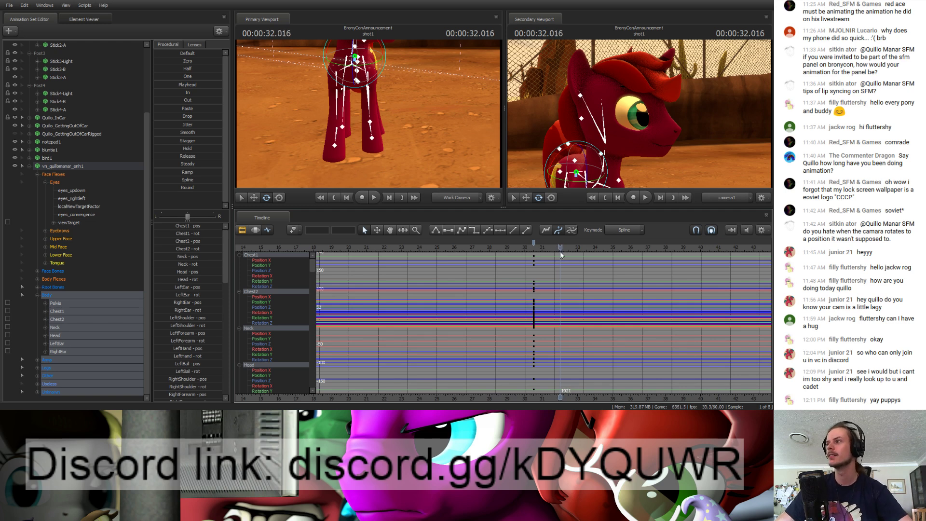
{"action": "left_click_drag", "start_coordinate": [560, 247], "coordinate": [568, 246]}
{"action": "scroll", "coordinate": [580, 276], "scroll_direction": "up", "scroll_amount": 6}
{"action": "scroll", "coordinate": [579, 270], "scroll_direction": "up", "scroll_amount": 3}
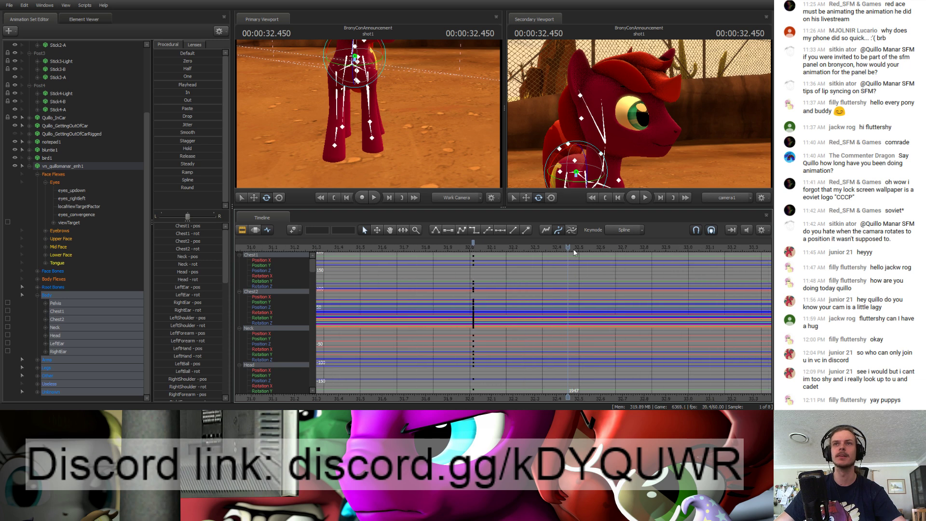
Step: At 32.2 seconds, adjust the pony's Pelvis and Chest1 bones to begin the body's movement
{"action": "left_click_drag", "start_coordinate": [568, 247], "coordinate": [513, 247]}
{"action": "key", "text": "m"}
{"action": "left_click_drag", "start_coordinate": [386, 140], "coordinate": [336, 94]}
{"action": "key", "text": "a"}
{"action": "left_click", "coordinate": [309, 80], "text": "ctrl"}
{"action": "key", "text": "w"}
{"action": "key", "text": "e"}
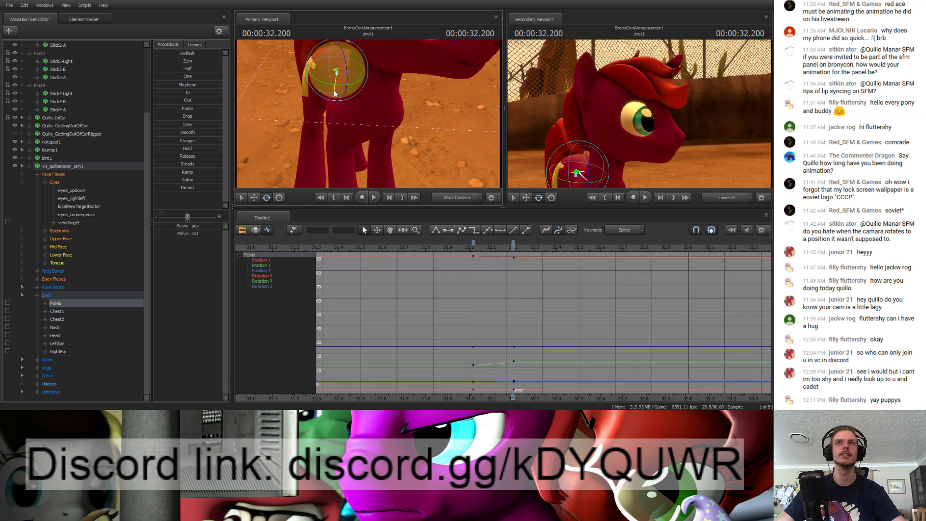
{"action": "left_click", "coordinate": [361, 97], "text": "ctrl"}
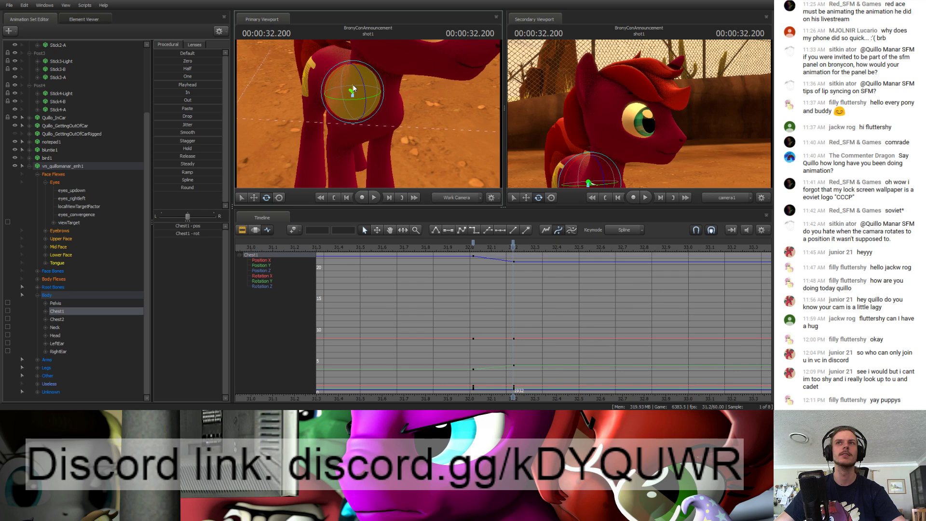
Step: Rotate the pony's Neck and Head bones at 32.2 seconds to change the head's angle
{"action": "left_click", "coordinate": [378, 84], "text": "ctrl"}
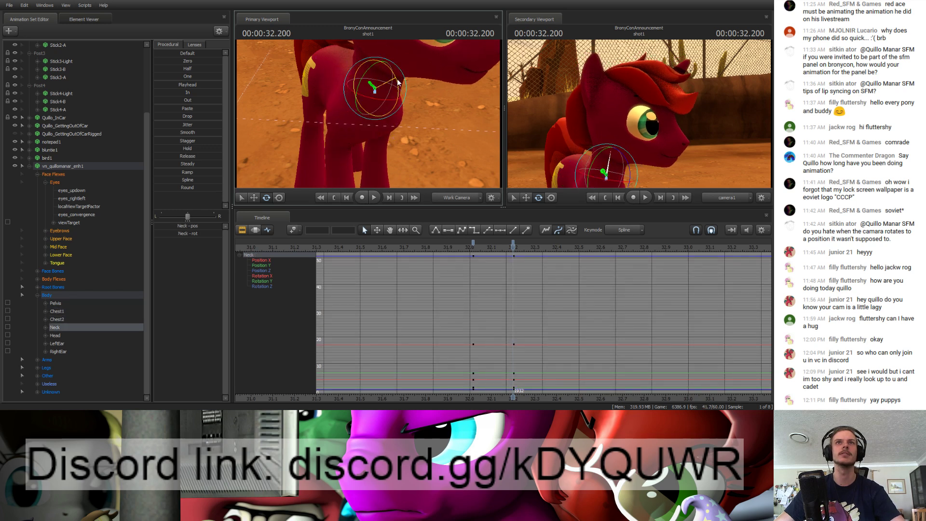
{"action": "left_click_drag", "start_coordinate": [397, 83], "coordinate": [397, 89]}
{"action": "left_click_drag", "start_coordinate": [424, 116], "coordinate": [425, 92]}
{"action": "left_click", "coordinate": [408, 96], "text": "ctrl"}
{"action": "left_click_drag", "start_coordinate": [417, 106], "coordinate": [416, 99]}
Step: Select the pony's Body through Legs groups, then scrub and play the movement between the 32.0 and 32.2-second keys
{"action": "left_click_drag", "start_coordinate": [457, 245], "coordinate": [516, 259]}
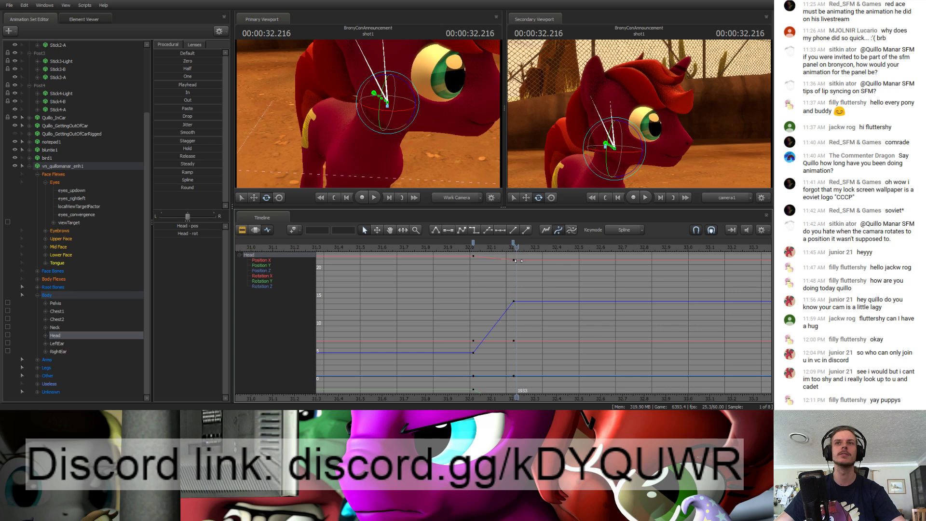
{"action": "left_click_drag", "start_coordinate": [46, 294], "coordinate": [51, 366]}
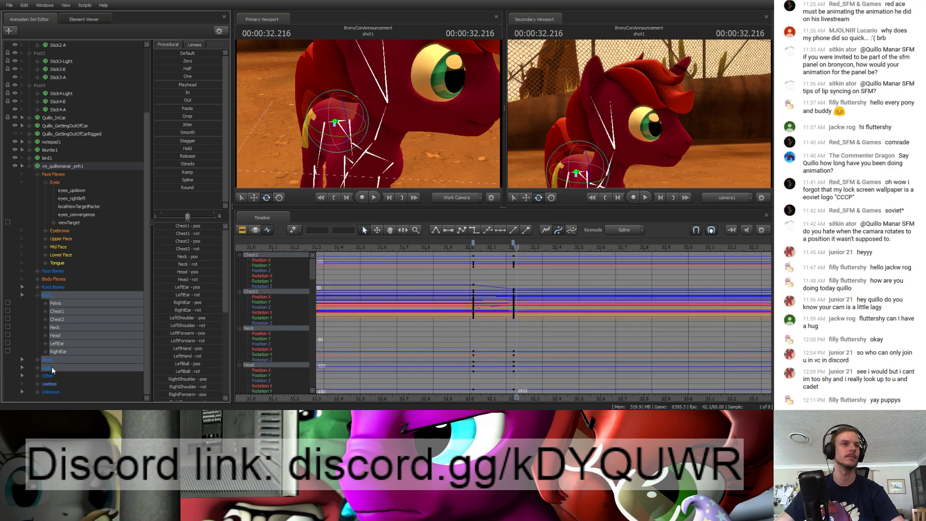
{"action": "left_click", "coordinate": [491, 248]}
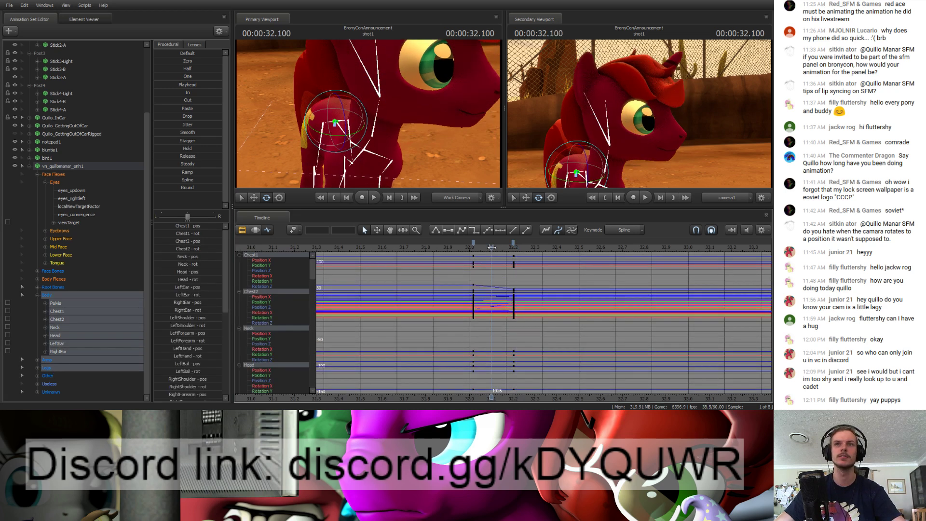
{"action": "left_click_drag", "start_coordinate": [492, 248], "coordinate": [495, 247]}
{"action": "mouse_move", "coordinate": [513, 242]}
{"action": "left_mouse_down"}
{"action": "mouse_move", "coordinate": [493, 242]}
{"action": "mouse_move", "coordinate": [511, 242]}
{"action": "left_mouse_up"}
{"action": "left_click", "coordinate": [473, 243], "text": "shift"}
{"action": "left_click", "coordinate": [463, 265]}
{"action": "left_click", "coordinate": [457, 245]}
{"action": "key", "text": "space"}
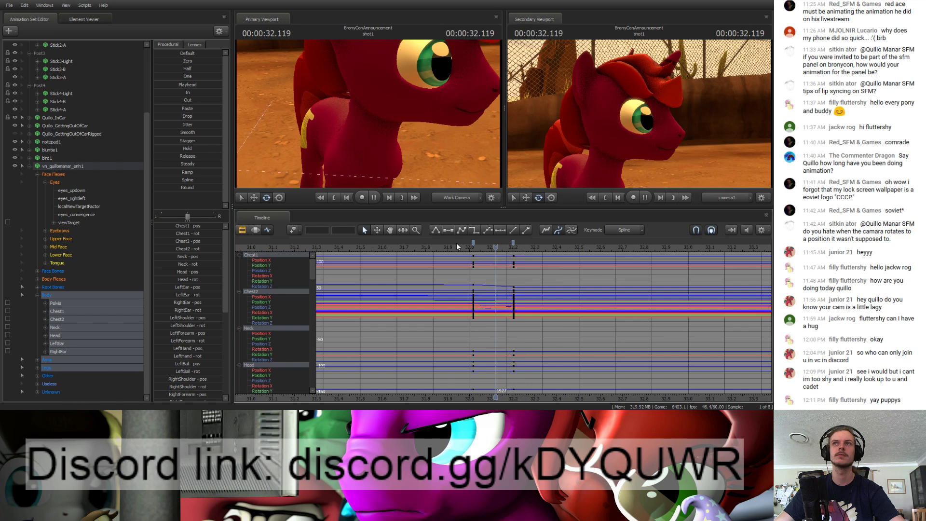
{"action": "key", "text": "space"}
Step: Key the selected groups at 32.5 seconds and replace their 32.2-second key with one at 32.15 seconds
{"action": "left_click_drag", "start_coordinate": [523, 248], "coordinate": [579, 261]}
{"action": "key", "text": "k"}
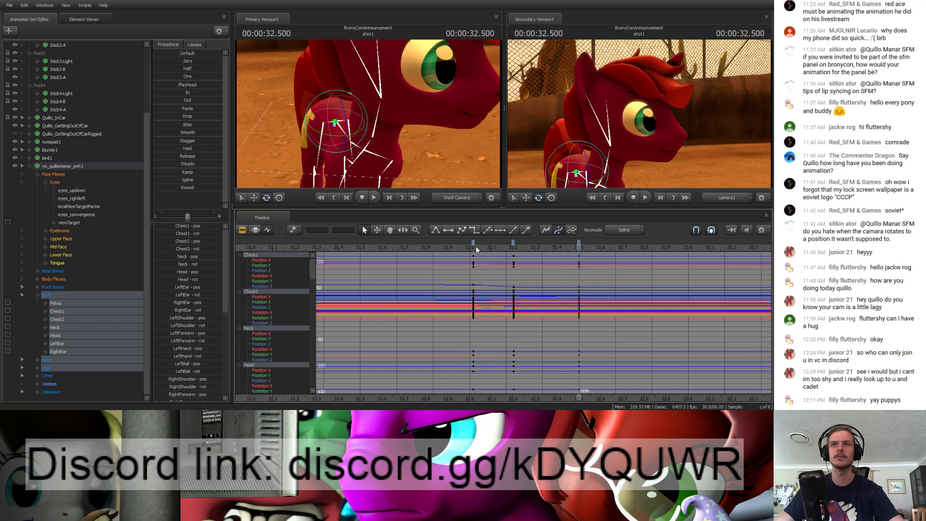
{"action": "left_click", "coordinate": [474, 242]}
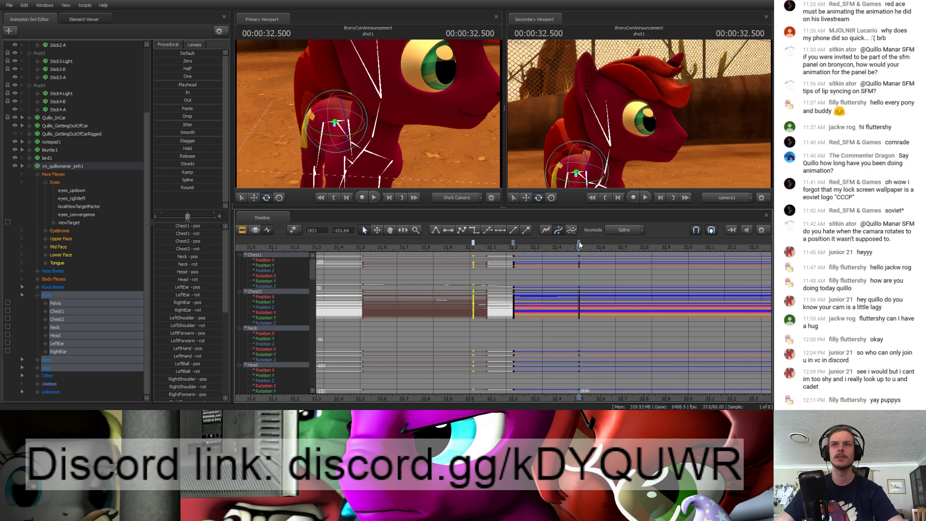
{"action": "left_click_drag", "start_coordinate": [580, 245], "coordinate": [502, 247]}
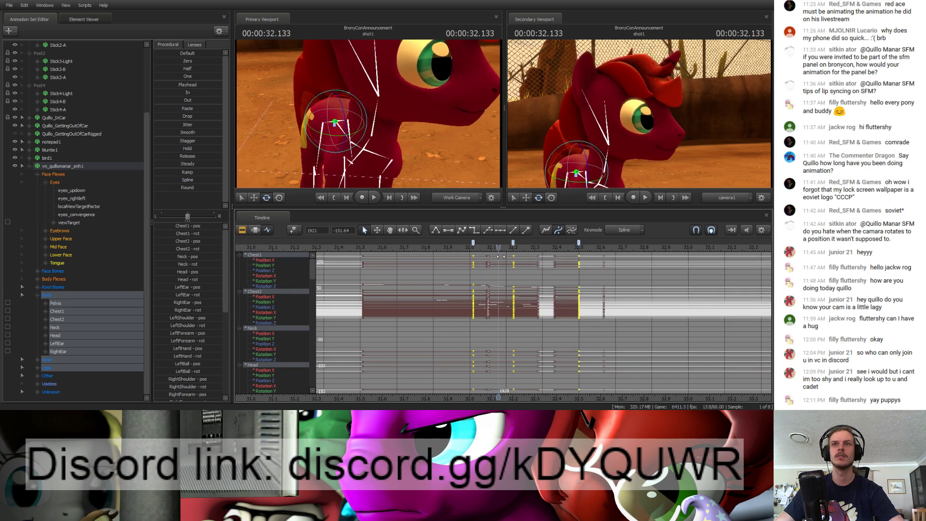
{"action": "left_click", "coordinate": [513, 243]}
{"action": "key", "text": "Delete"}
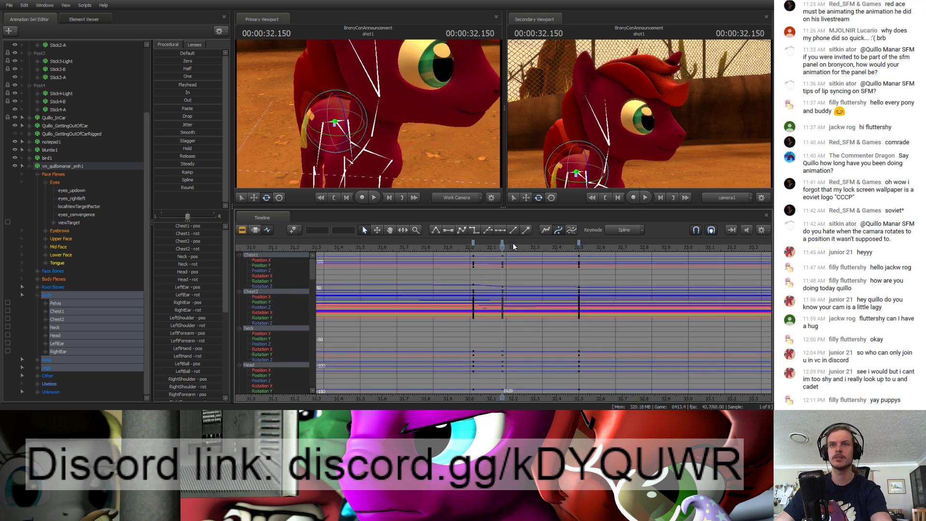
Step: Play back the movement, shift the 32.5-second key to about 32.4 seconds, and add a key at 33.0 seconds
{"action": "left_click", "coordinate": [471, 243]}
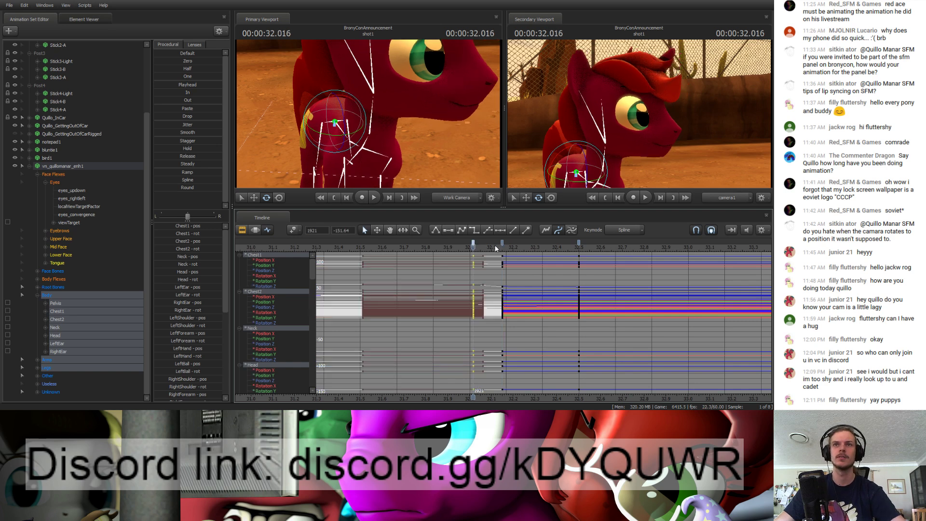
{"action": "key", "text": "space"}
{"action": "key", "text": "space"}
{"action": "left_click_drag", "start_coordinate": [441, 247], "coordinate": [557, 244]}
{"action": "left_click_drag", "start_coordinate": [474, 249], "coordinate": [687, 255]}
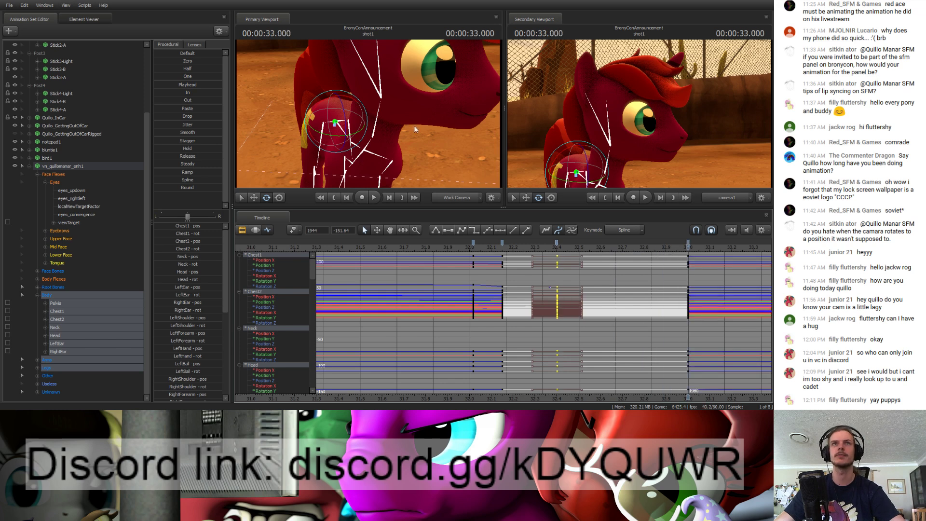
Step: At 33.0 seconds, reposition the pony's Pelvis and rotate its chest bones to begin turning the body
{"action": "left_click", "coordinate": [359, 118]}
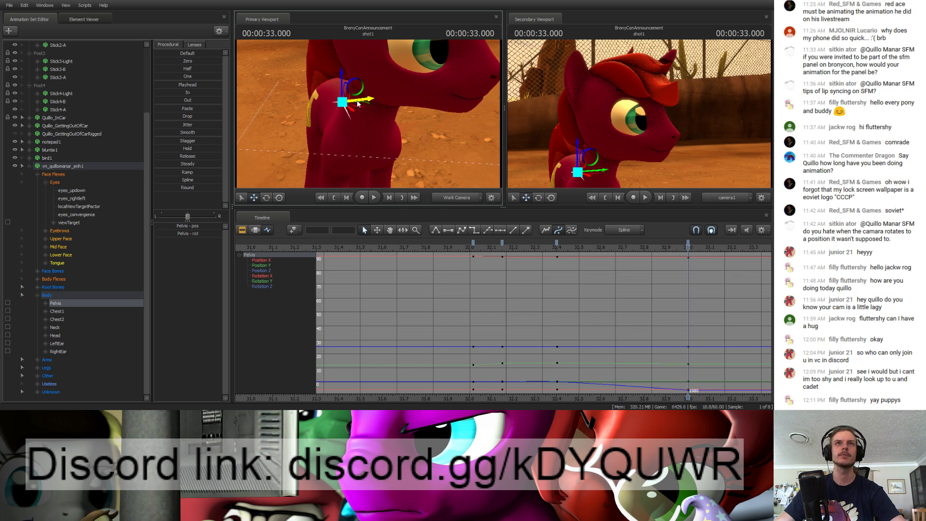
{"action": "left_click_drag", "start_coordinate": [364, 99], "coordinate": [349, 120]}
{"action": "left_click", "coordinate": [356, 116], "text": "ctrl"}
{"action": "key", "text": "e"}
{"action": "left_click", "coordinate": [351, 135], "text": "ctrl"}
Step: Rotate the pony's Neck and Head bones at 33.0 seconds so the face turns toward camera1
{"action": "left_click", "coordinate": [359, 120], "text": "ctrl"}
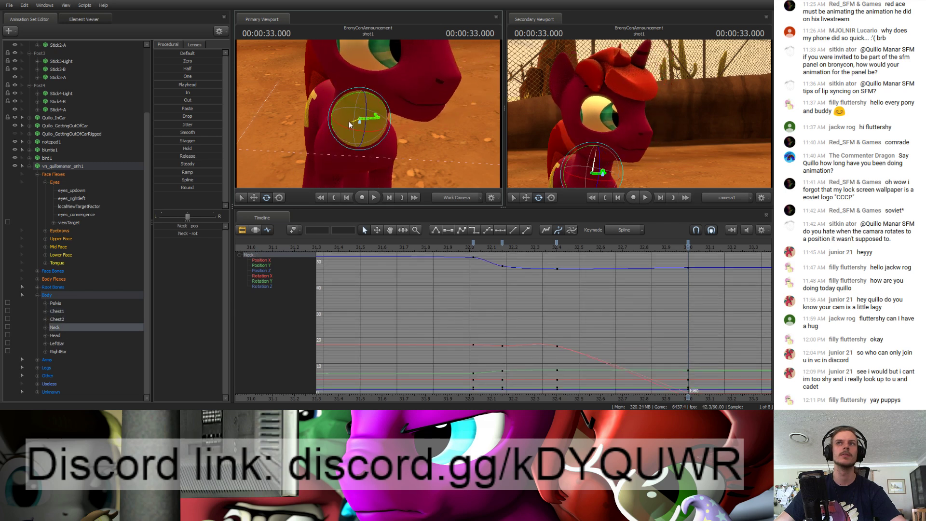
{"action": "left_click", "coordinate": [368, 82]}
{"action": "left_click_drag", "start_coordinate": [368, 83], "coordinate": [352, 89]}
{"action": "left_click_drag", "start_coordinate": [357, 58], "coordinate": [371, 88]}
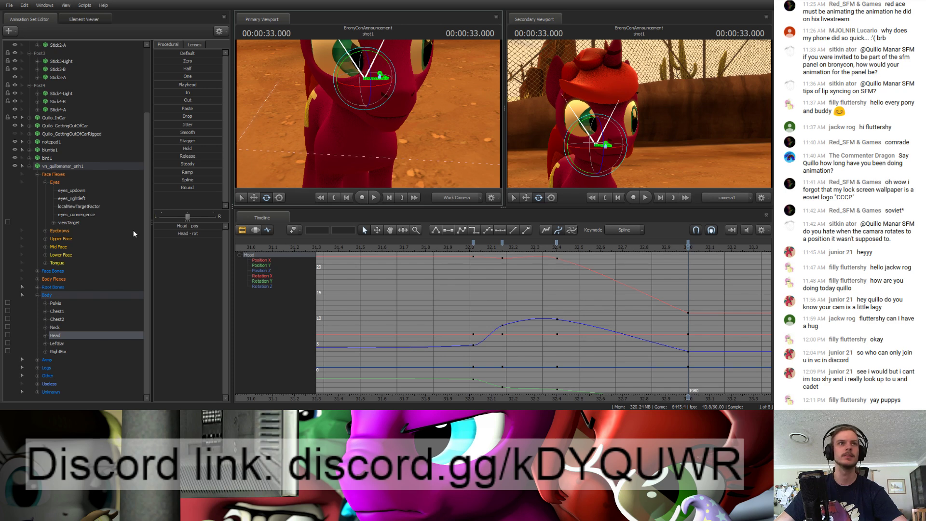
Step: Select the viewTarget control and scrub and play around 32 seconds to examine the gaze during the head turn
{"action": "left_click", "coordinate": [69, 222]}
{"action": "scroll", "coordinate": [567, 309], "scroll_direction": "down", "scroll_amount": 5}
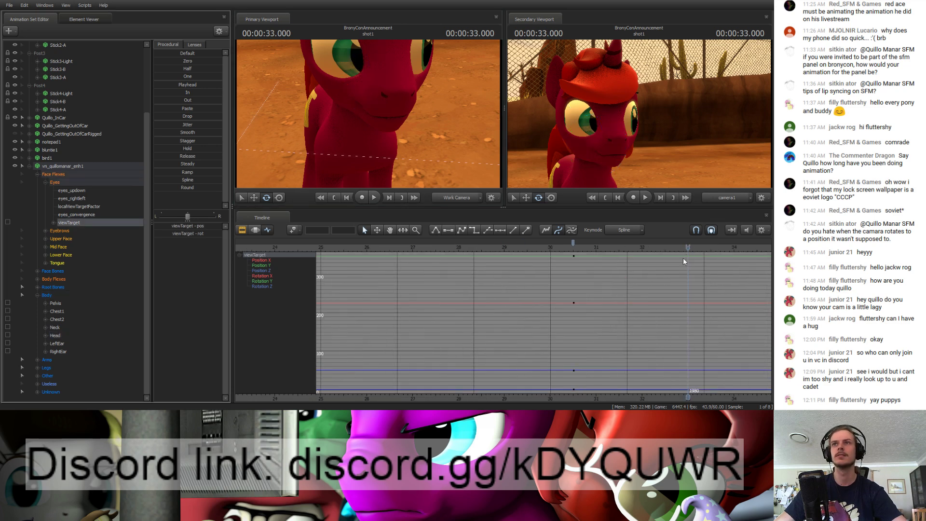
{"action": "left_click", "coordinate": [641, 248]}
{"action": "mouse_move", "coordinate": [641, 248]}
{"action": "left_mouse_down"}
{"action": "mouse_move", "coordinate": [673, 248]}
{"action": "mouse_move", "coordinate": [653, 246]}
{"action": "left_mouse_up"}
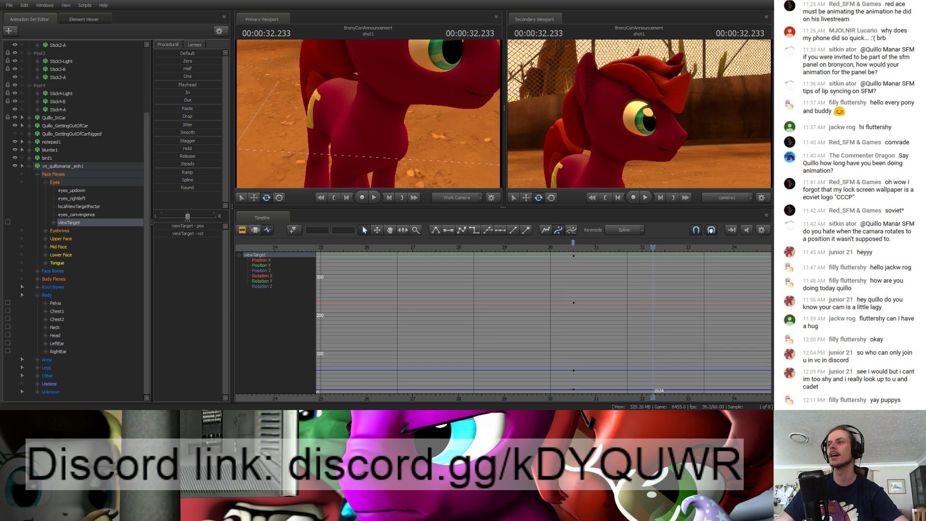
{"action": "left_click_drag", "start_coordinate": [653, 247], "coordinate": [643, 247]}
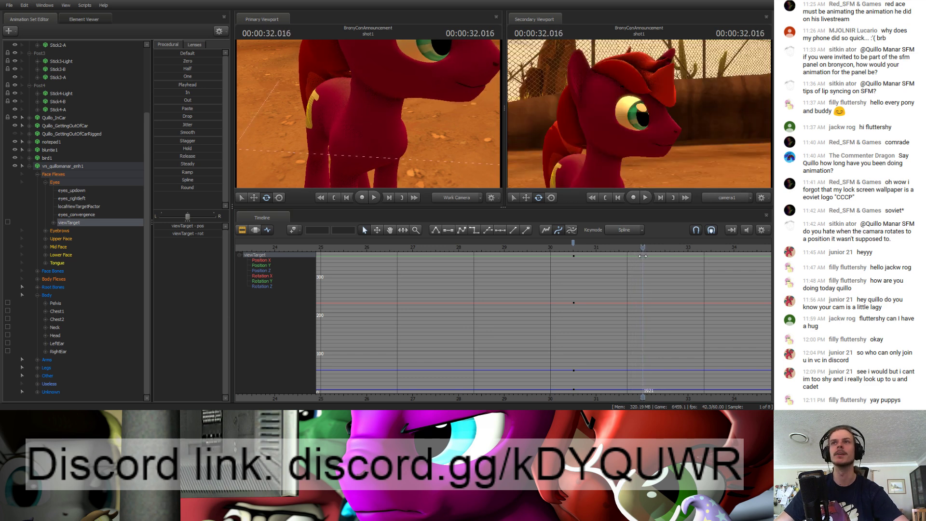
{"action": "mouse_move", "coordinate": [642, 256]}
{"action": "left_mouse_down"}
{"action": "mouse_move", "coordinate": [665, 265]}
{"action": "mouse_move", "coordinate": [656, 267]}
{"action": "left_mouse_up"}
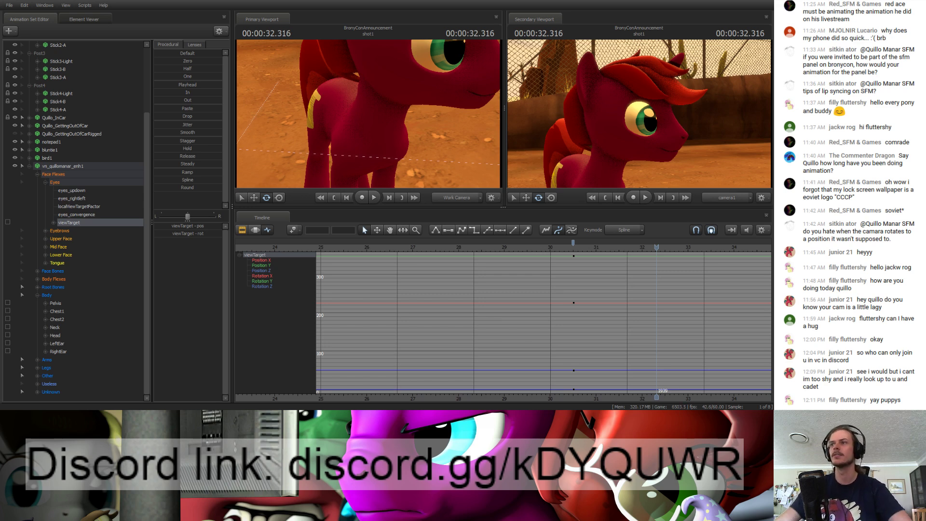
{"action": "left_click", "coordinate": [572, 248]}
{"action": "key", "text": "space"}
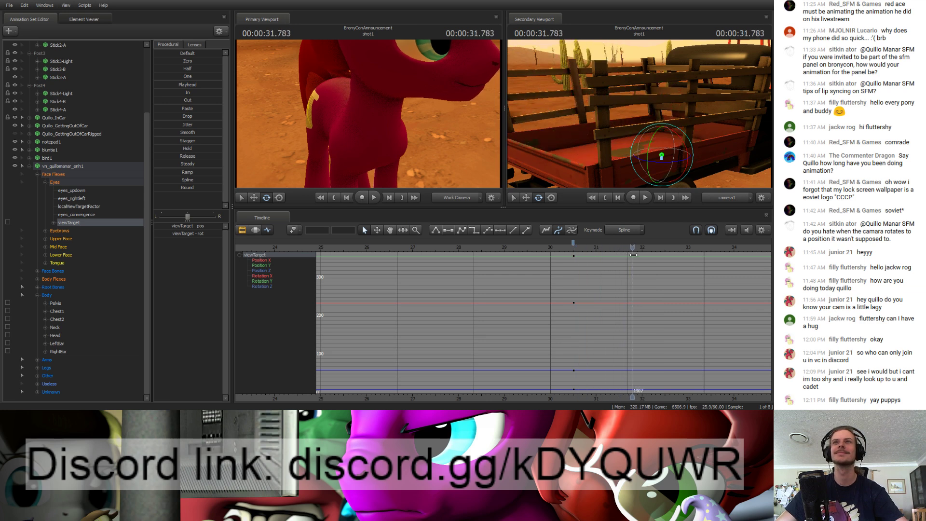
Step: Key the viewTarget at about 32.0 seconds and move it from the truck bed to the pony at 32.45 seconds
{"action": "left_click_drag", "start_coordinate": [633, 255], "coordinate": [662, 252]}
{"action": "key", "text": "m"}
{"action": "left_click_drag", "start_coordinate": [467, 118], "coordinate": [425, 126]}
{"action": "mouse_move", "coordinate": [339, 111]}
{"action": "left_mouse_down"}
{"action": "mouse_move", "coordinate": [360, 99]}
{"action": "mouse_move", "coordinate": [338, 111]}
{"action": "left_mouse_up"}
{"action": "key", "text": "w"}
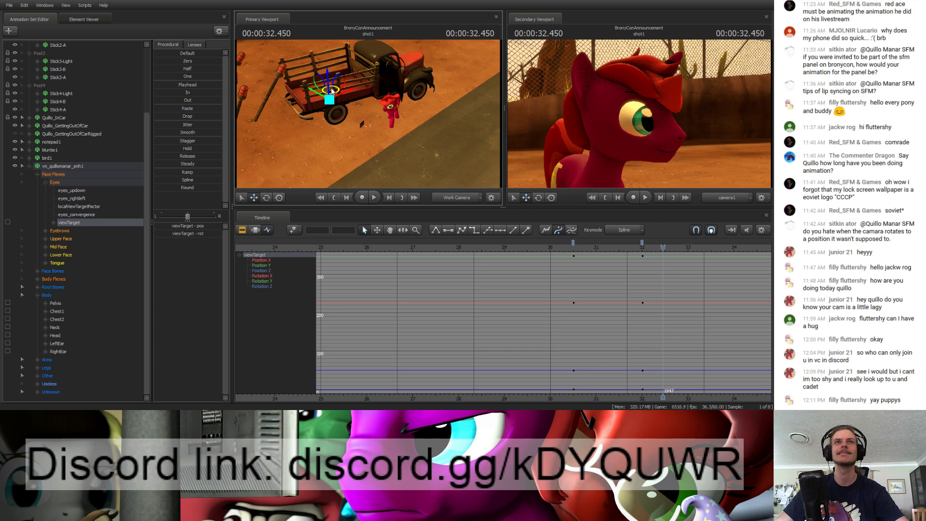
{"action": "left_click_drag", "start_coordinate": [330, 88], "coordinate": [389, 104]}
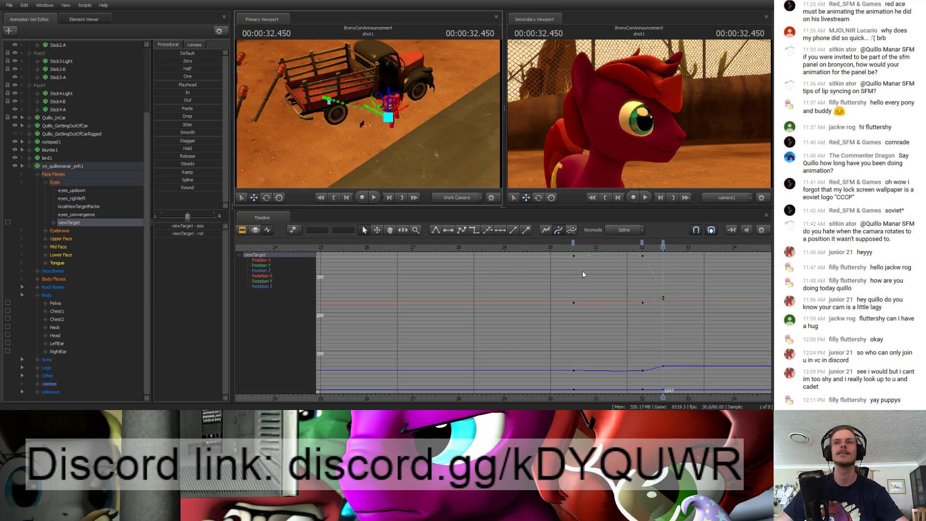
Step: Smooth the viewTarget's 32.0-second key and move the target out onto the road at about 32.97 seconds
{"action": "middle_click_drag", "start_coordinate": [611, 385], "coordinate": [591, 381]}
{"action": "left_click", "coordinate": [575, 244]}
{"action": "key", "text": "2"}
{"action": "mouse_move", "coordinate": [572, 247]}
{"action": "left_mouse_down"}
{"action": "mouse_move", "coordinate": [563, 247]}
{"action": "mouse_move", "coordinate": [619, 249]}
{"action": "left_mouse_up"}
{"action": "left_click_drag", "start_coordinate": [376, 145], "coordinate": [434, 164]}
{"action": "left_click_drag", "start_coordinate": [307, 88], "coordinate": [482, 140]}
{"action": "key", "text": "s"}
{"action": "left_click_drag", "start_coordinate": [368, 114], "coordinate": [372, 108]}
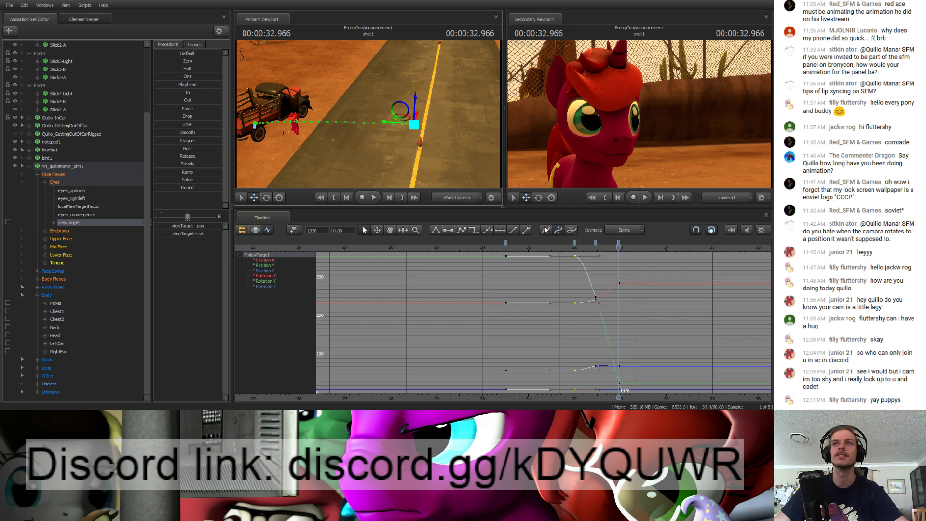
Step: At 33.5 seconds, shift the viewTarget slightly farther across the road to refine the pony's gaze
{"action": "left_click", "coordinate": [584, 249]}
{"action": "left_click_drag", "start_coordinate": [584, 250], "coordinate": [643, 252]}
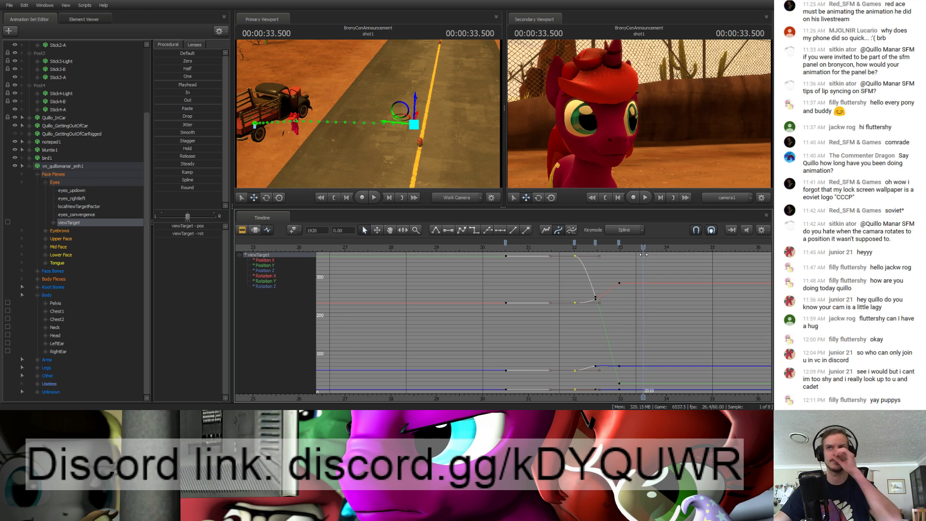
{"action": "left_click_drag", "start_coordinate": [409, 122], "coordinate": [458, 133]}
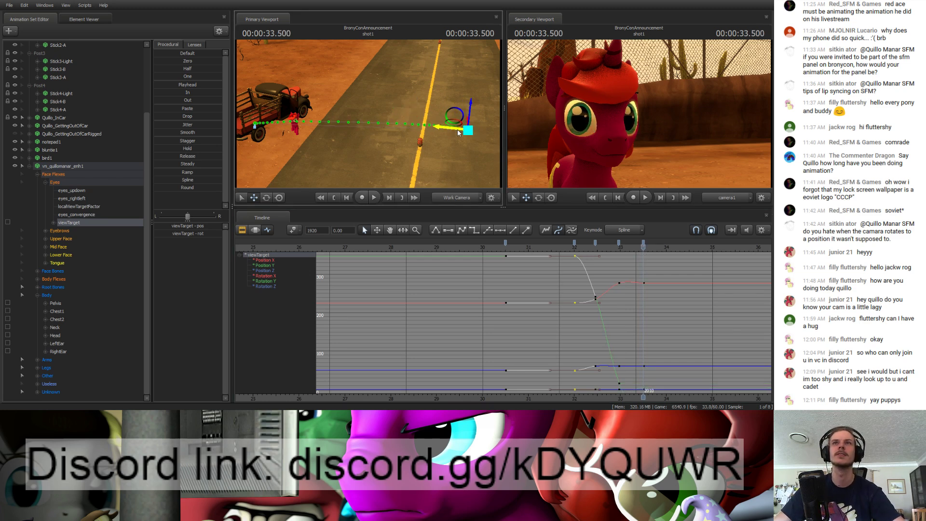
{"action": "left_click_drag", "start_coordinate": [458, 133], "coordinate": [425, 129]}
Step: For the Body through Legs groups, add an in-between key at frame 1963 and delay the 32.4-second key to about 32.47 seconds
{"action": "left_click_drag", "start_coordinate": [559, 248], "coordinate": [585, 254]}
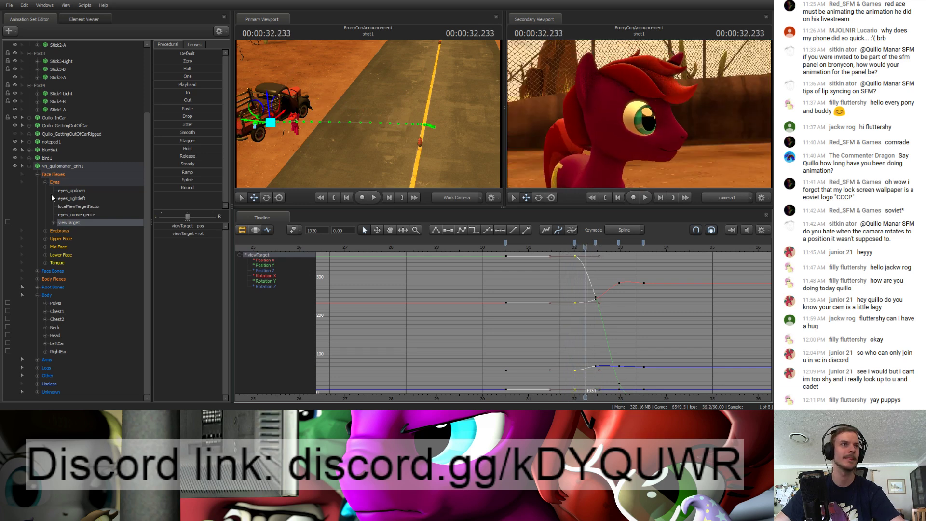
{"action": "left_click", "coordinate": [46, 303]}
{"action": "left_click", "coordinate": [46, 295]}
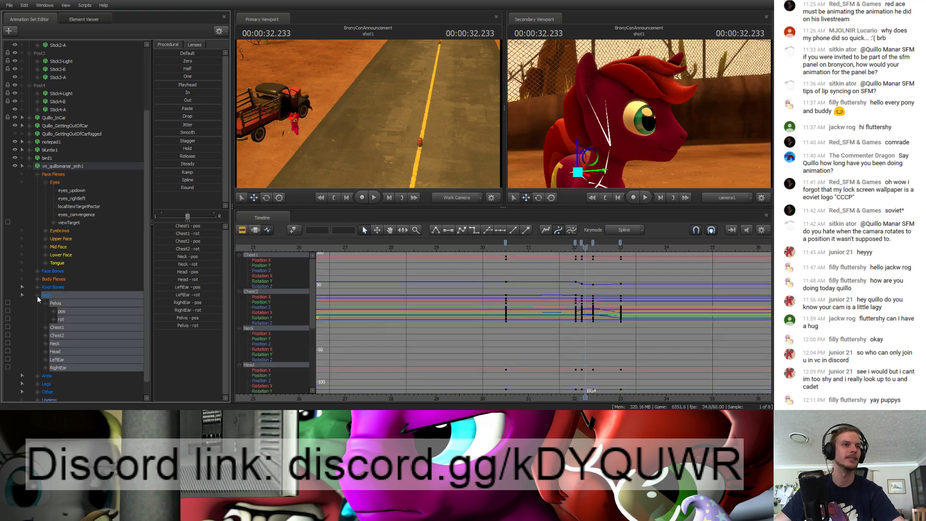
{"action": "scroll", "coordinate": [37, 349], "scroll_direction": "up", "scroll_amount": 2}
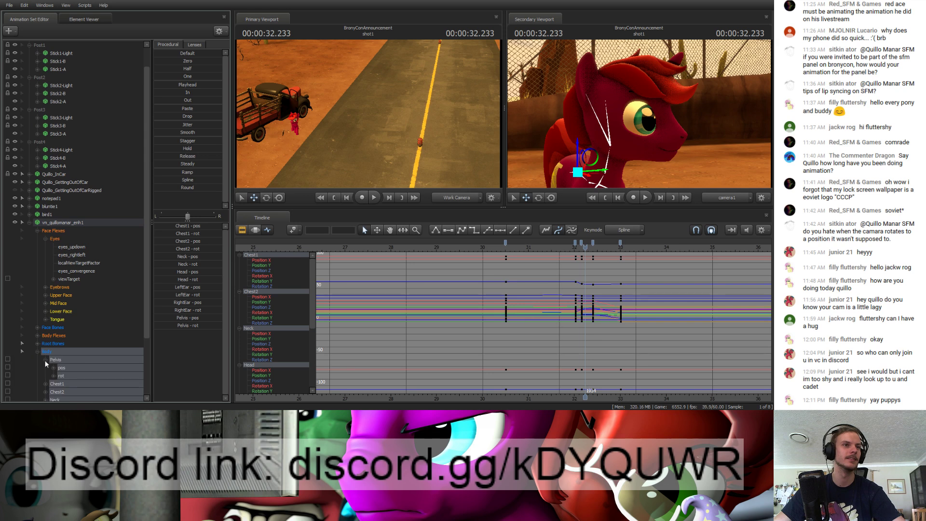
{"action": "left_click", "coordinate": [44, 360]}
{"action": "scroll", "coordinate": [44, 360], "scroll_direction": "down", "scroll_amount": 2}
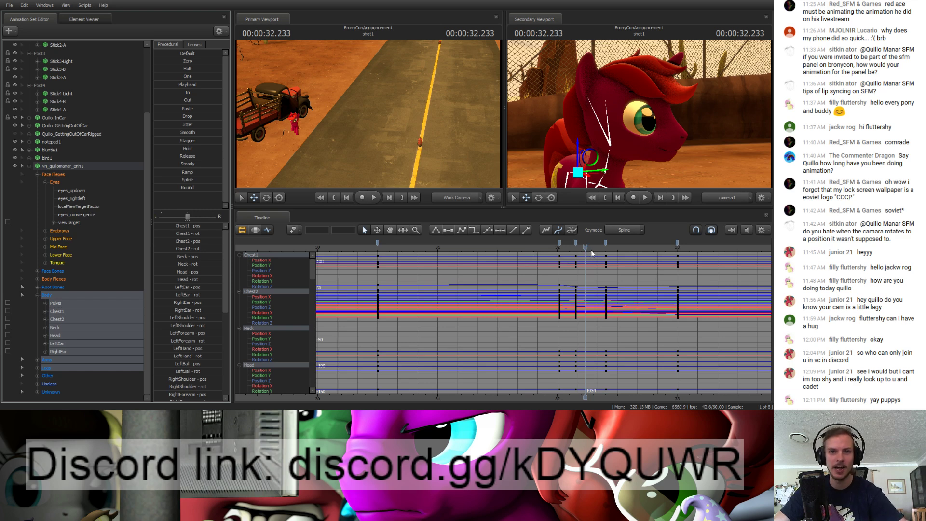
{"action": "left_click_drag", "start_coordinate": [585, 248], "coordinate": [707, 263]}
{"action": "key", "text": "m"}
{"action": "left_click", "coordinate": [665, 242]}
{"action": "key", "text": "space"}
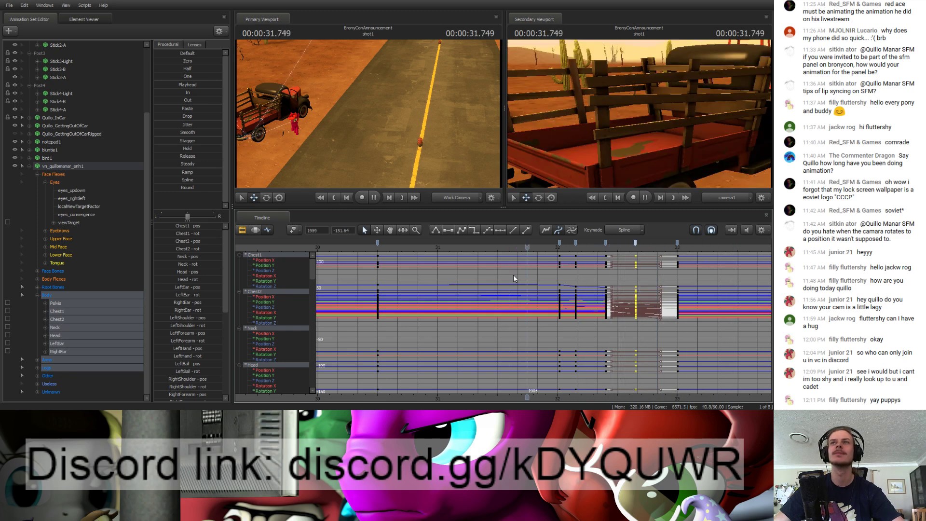
{"action": "key", "text": "space"}
{"action": "left_click_drag", "start_coordinate": [605, 243], "coordinate": [643, 242]}
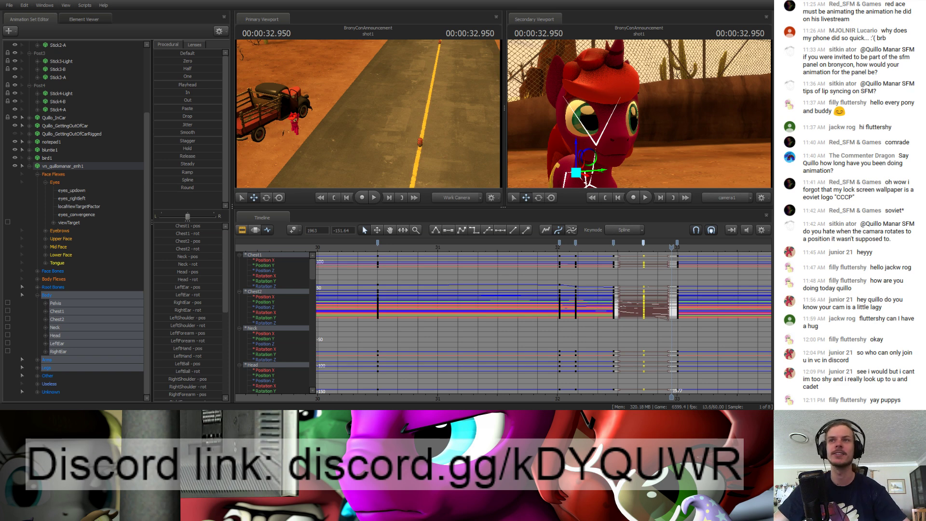
Step: Move the viewTarget's 32.97-second key to about 32.8 seconds and play back the gaze change
{"action": "left_click_drag", "start_coordinate": [671, 247], "coordinate": [649, 250]}
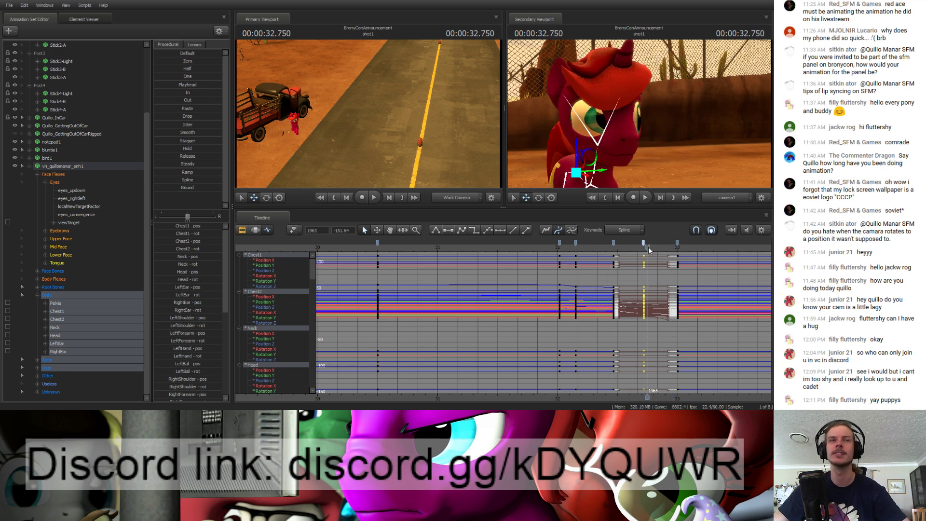
{"action": "left_click", "coordinate": [73, 223]}
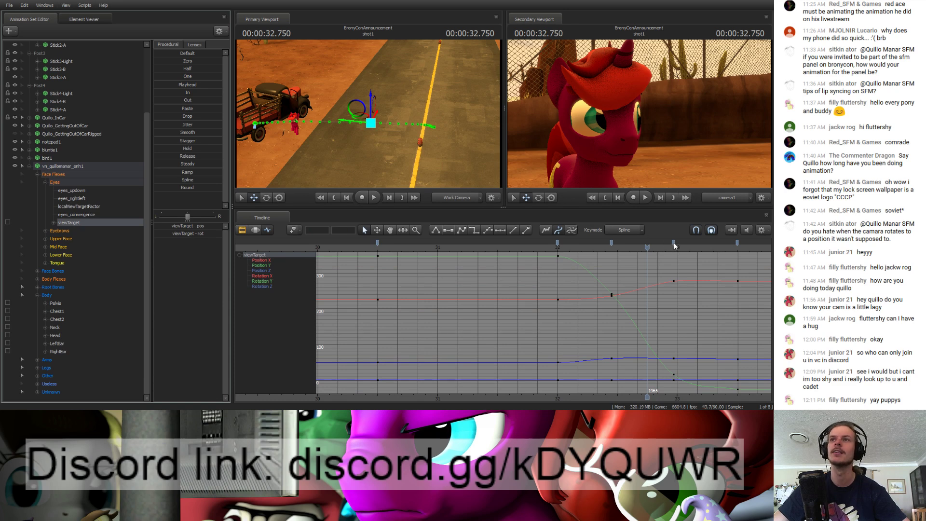
{"action": "left_click_drag", "start_coordinate": [674, 247], "coordinate": [715, 265]}
{"action": "key", "text": "space"}
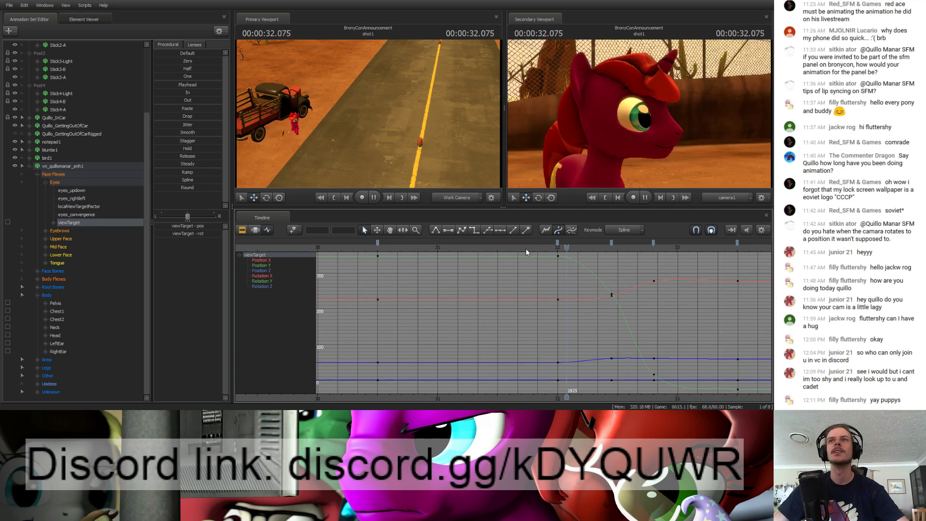
Step: Stop playback, select the pony's Root Bones through Legs groups and go to frame 1948 to check the pose
{"action": "key", "text": "space"}
{"action": "left_click_drag", "start_coordinate": [51, 295], "coordinate": [63, 371]}
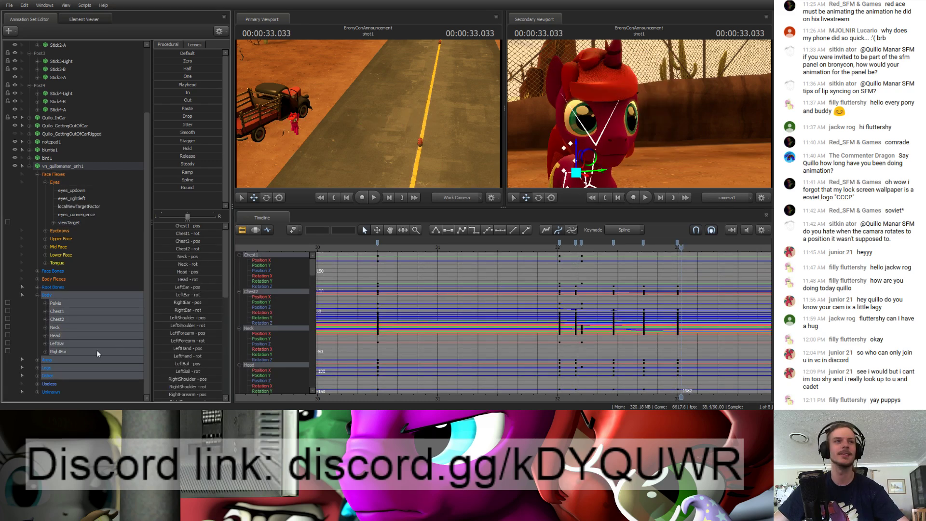
{"action": "left_click", "coordinate": [48, 287]}
{"action": "left_click", "coordinate": [46, 368], "text": "shift"}
{"action": "left_click", "coordinate": [591, 248]}
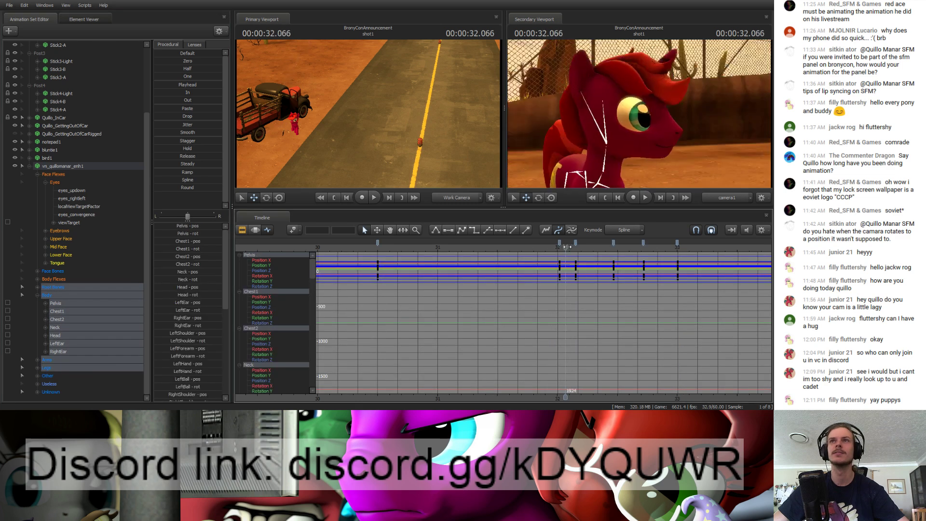
{"action": "left_click_drag", "start_coordinate": [592, 248], "coordinate": [613, 248]}
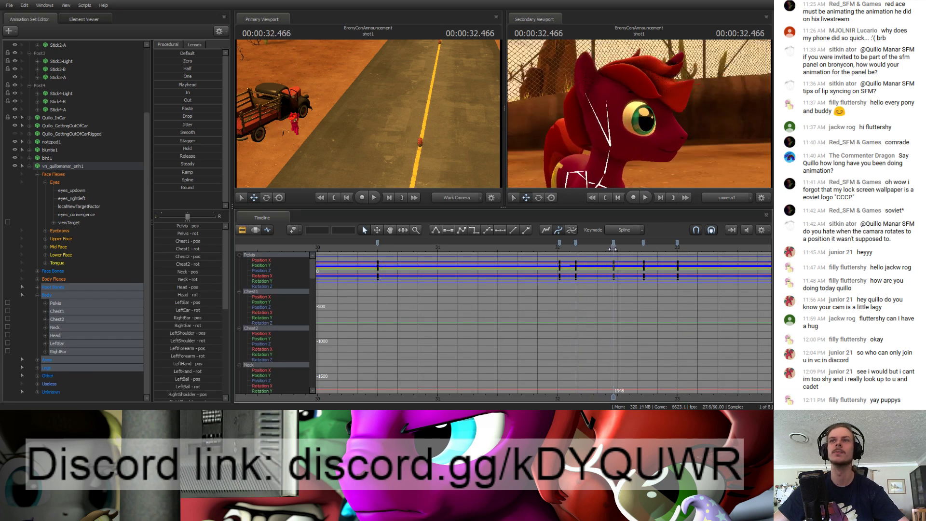
Step: Examine the pony from the side up close and show its Neck and Head curves at 32.47 seconds
{"action": "key", "text": "w"}
{"action": "left_click_drag", "start_coordinate": [368, 114], "coordinate": [341, 106]}
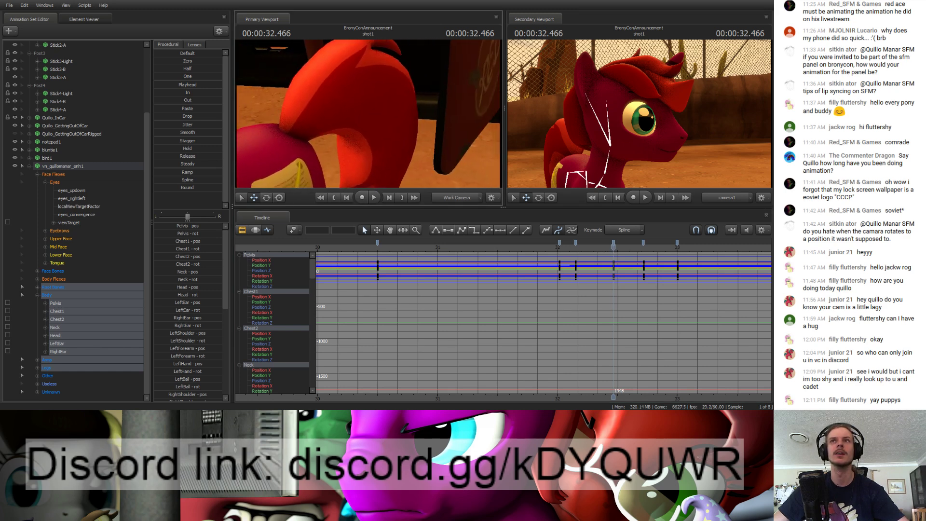
{"action": "left_click", "coordinate": [350, 127]}
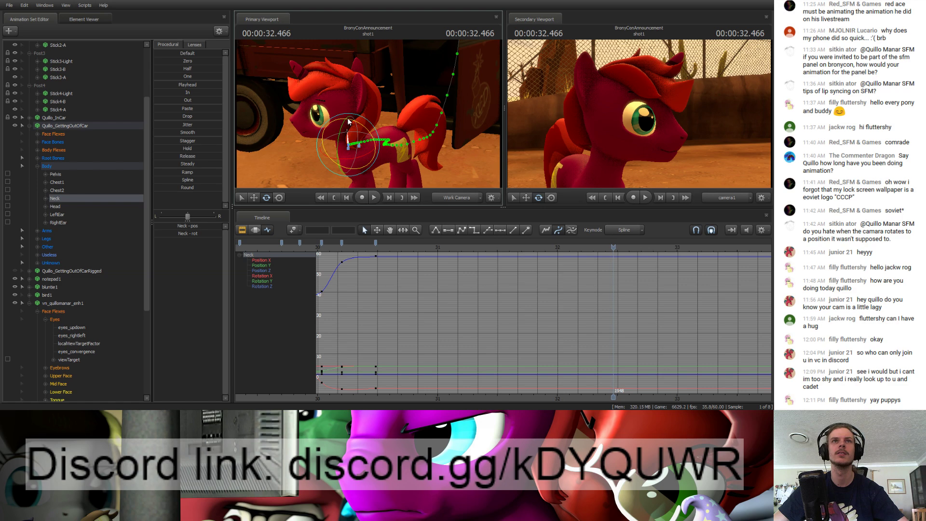
{"action": "key", "text": "s"}
{"action": "left_click_drag", "start_coordinate": [389, 124], "coordinate": [340, 146]}
{"action": "key", "text": "w"}
{"action": "left_click", "coordinate": [339, 146]}
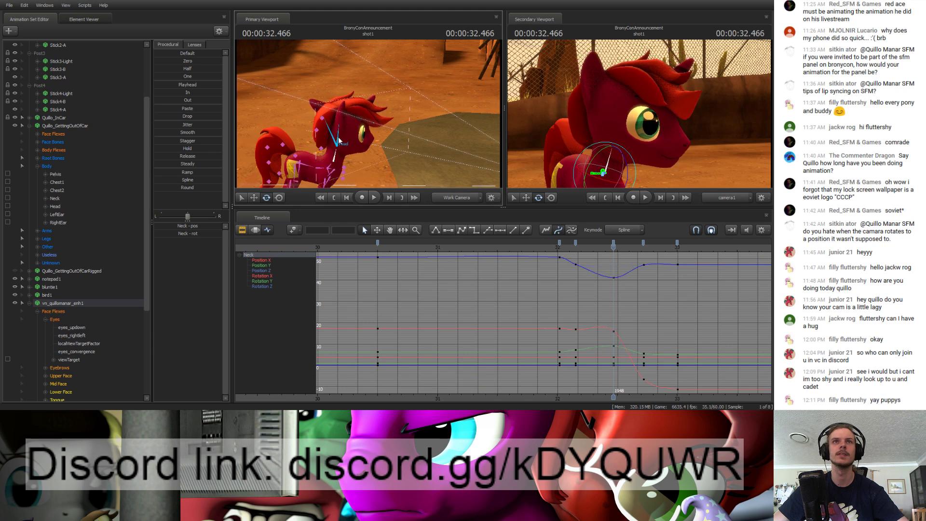
{"action": "left_click", "coordinate": [331, 139]}
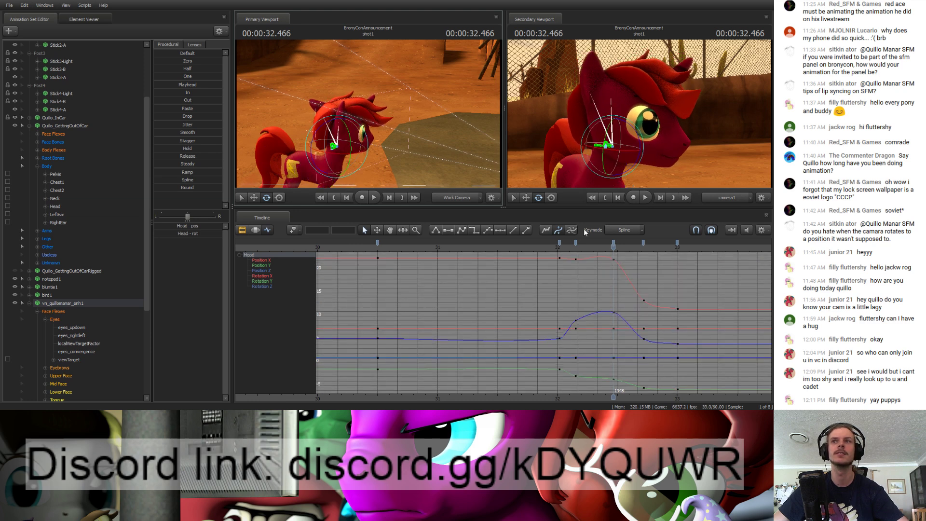
Step: Play the head motion from about 31.8 seconds, stop at 32.15 seconds and examine the Neck's curves there
{"action": "left_click_drag", "start_coordinate": [613, 263], "coordinate": [529, 261]}
{"action": "key", "text": "space"}
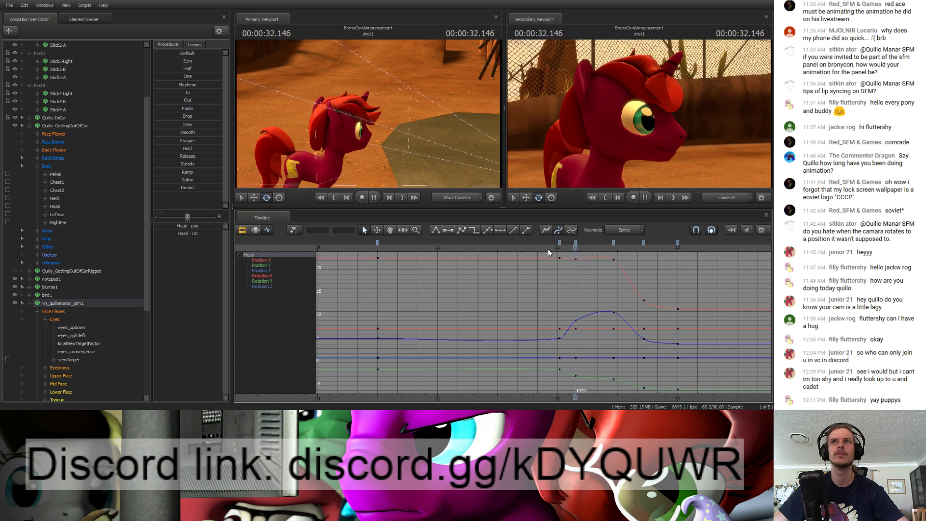
{"action": "key", "text": "space"}
{"action": "left_click", "coordinate": [340, 158], "text": "ctrl"}
{"action": "left_click_drag", "start_coordinate": [340, 158], "coordinate": [342, 161]}
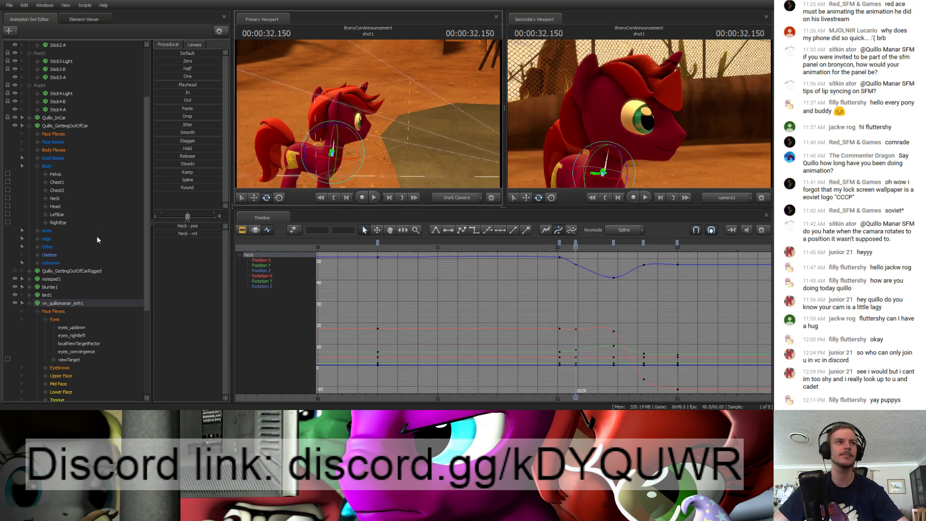
Step: Select the pony's Root Bones through Legs groups and set a key on all their channels at frame 1948
{"action": "scroll", "coordinate": [53, 305], "scroll_direction": "down", "scroll_amount": 5}
{"action": "left_click", "coordinate": [52, 296]}
{"action": "left_click", "coordinate": [53, 290]}
{"action": "left_click", "coordinate": [50, 368], "text": "shift"}
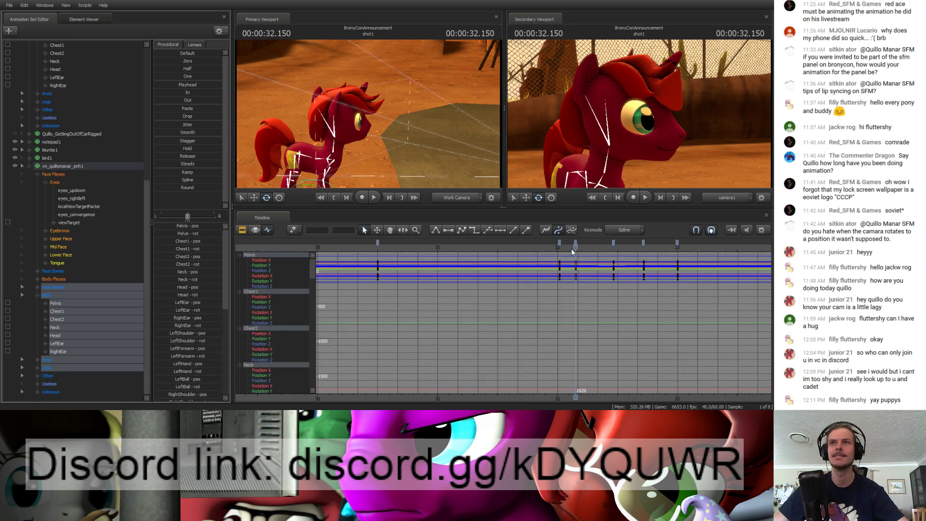
{"action": "left_click_drag", "start_coordinate": [572, 251], "coordinate": [621, 246]}
{"action": "key", "text": "F3"}
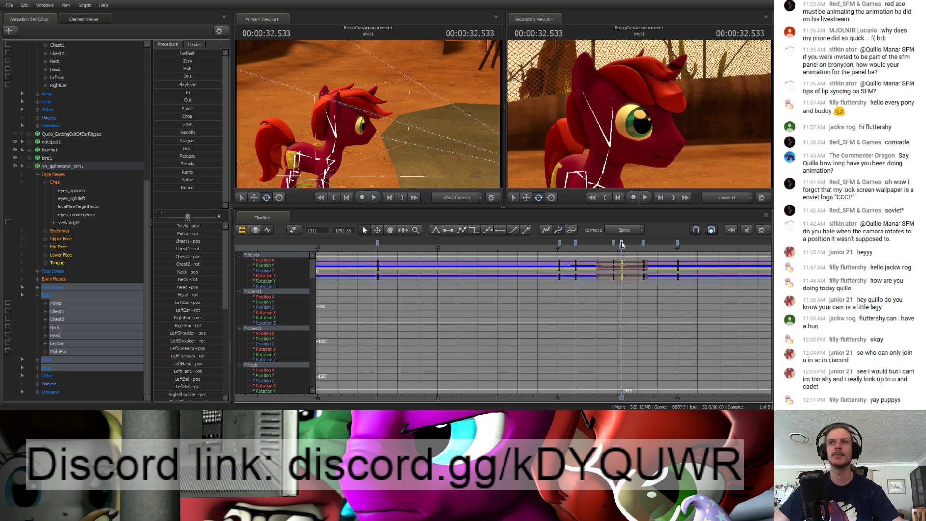
{"action": "key", "text": "F4"}
{"action": "key", "text": "Left"}
{"action": "key", "text": "Left"}
{"action": "key", "text": "Left"}
{"action": "key", "text": "Left"}
{"action": "key", "text": "m"}
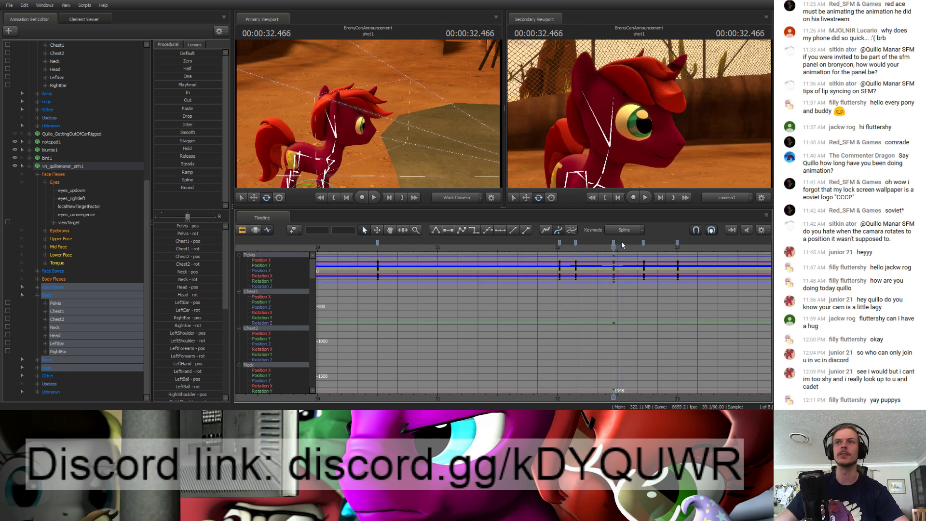
{"action": "left_click_drag", "start_coordinate": [621, 244], "coordinate": [591, 244]}
{"action": "left_click", "coordinate": [590, 243]}
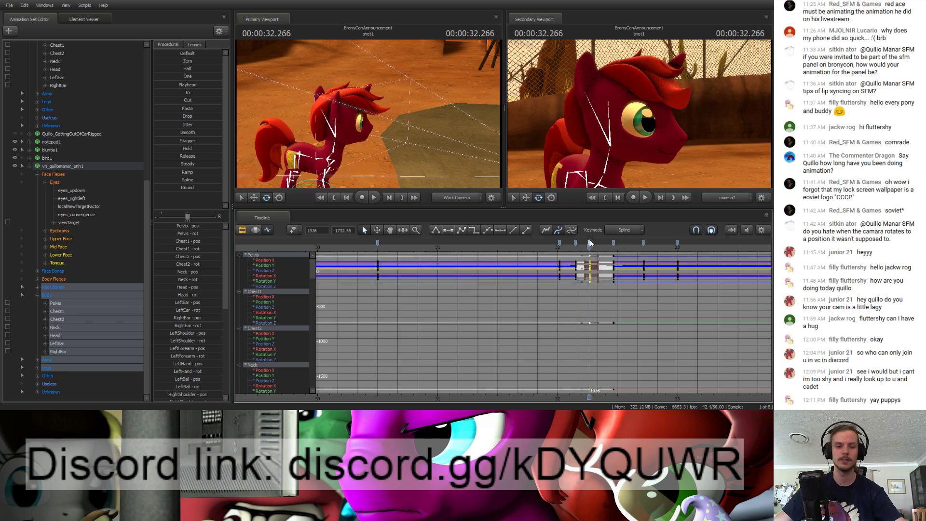
{"action": "key", "text": "Delete"}
Step: Set a key on all channels of the selected groups at frame 1929 and play back the start of the turn
{"action": "left_click_drag", "start_coordinate": [590, 245], "coordinate": [576, 245]}
{"action": "left_click", "coordinate": [559, 242]}
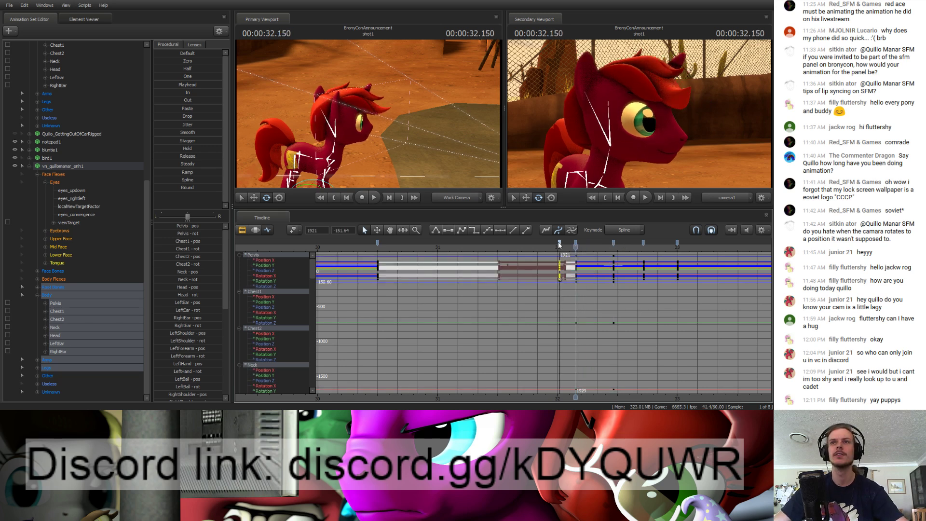
{"action": "left_click", "coordinate": [678, 242], "text": "shift"}
{"action": "left_click", "coordinate": [644, 296]}
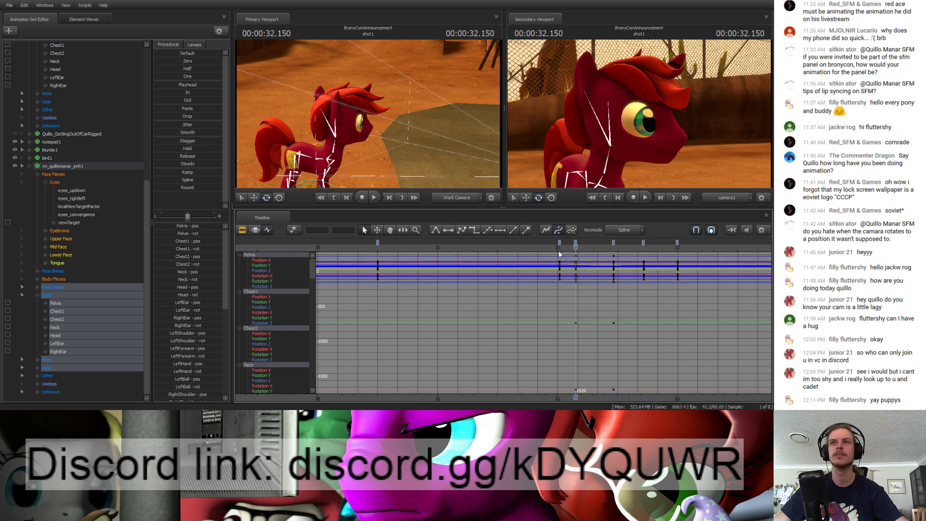
{"action": "left_click", "coordinate": [554, 246]}
{"action": "key", "text": "space"}
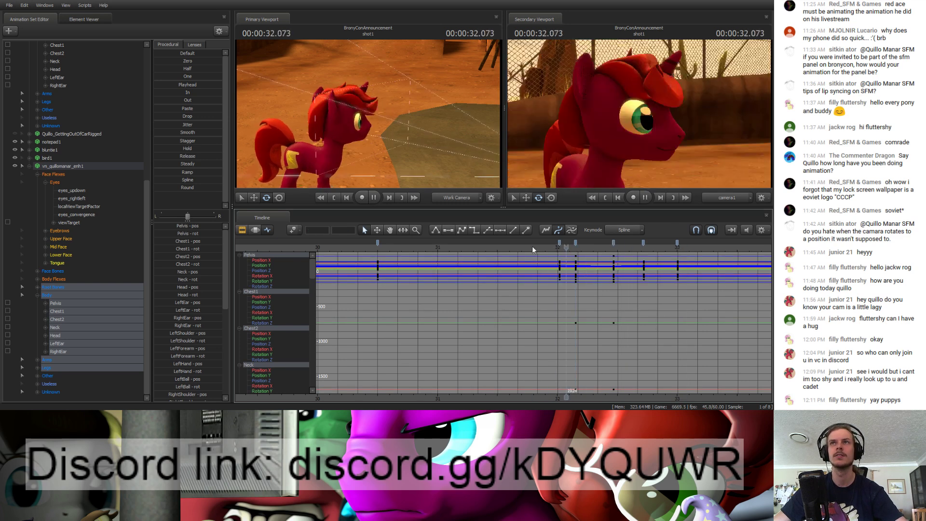
{"action": "left_click", "coordinate": [536, 245]}
{"action": "key", "text": "space"}
Step: Move the selected groups' 32.02-second key to frame 1918 and play back the turn several times
{"action": "left_click_drag", "start_coordinate": [560, 243], "coordinate": [531, 247]}
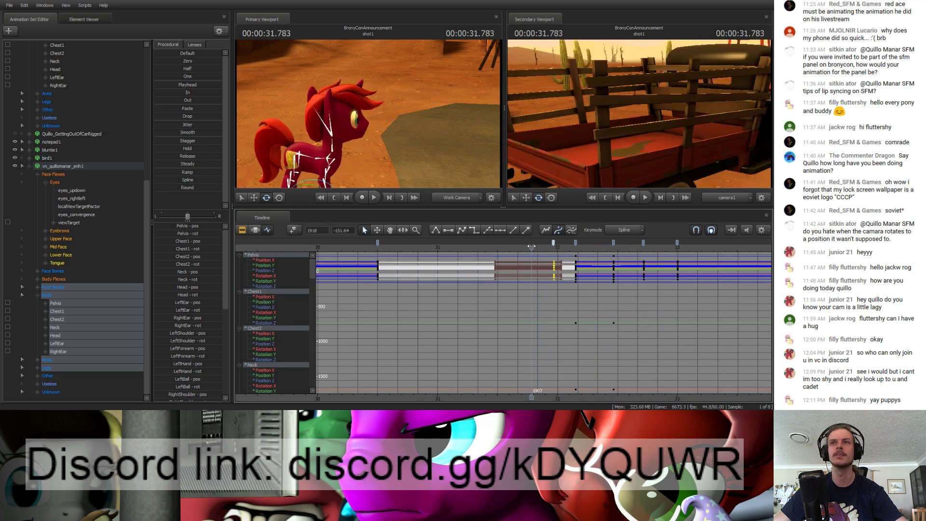
{"action": "key", "text": "space"}
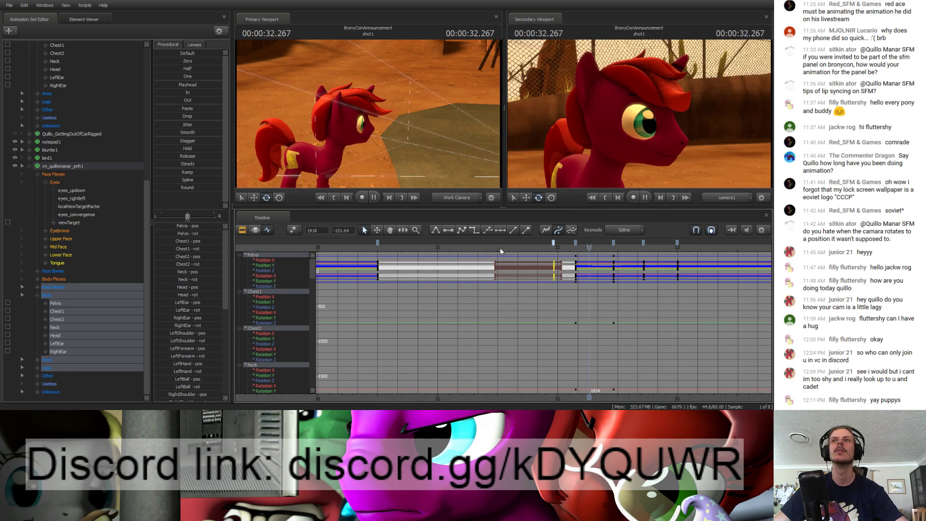
{"action": "key", "text": "space"}
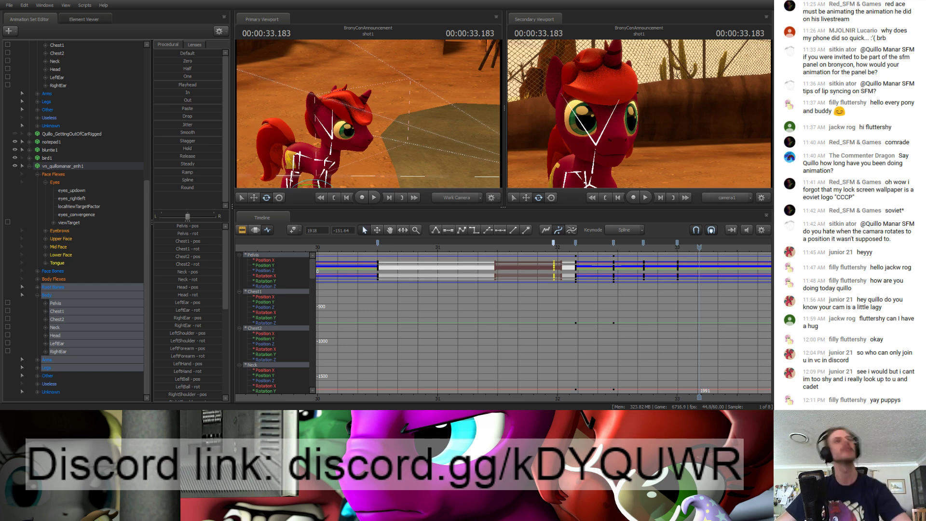
{"action": "left_click_drag", "start_coordinate": [554, 248], "coordinate": [606, 256]}
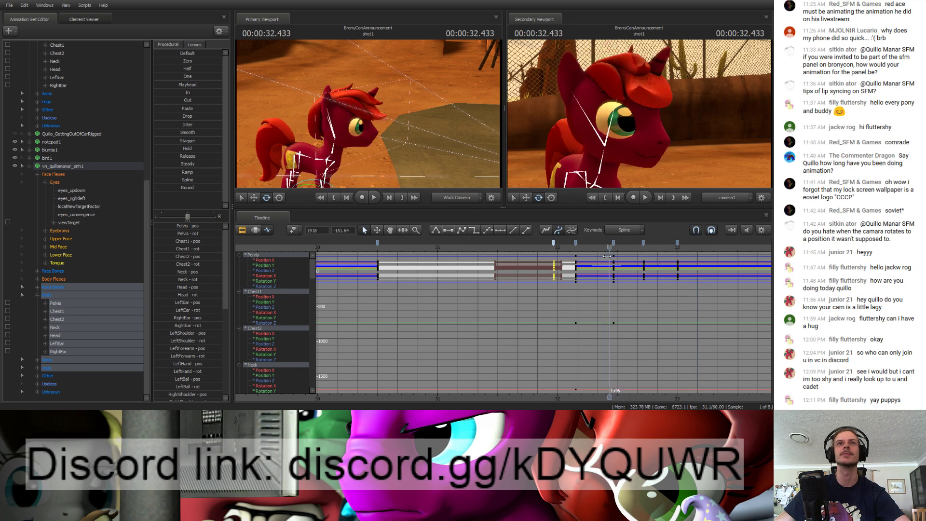
{"action": "key", "text": "space"}
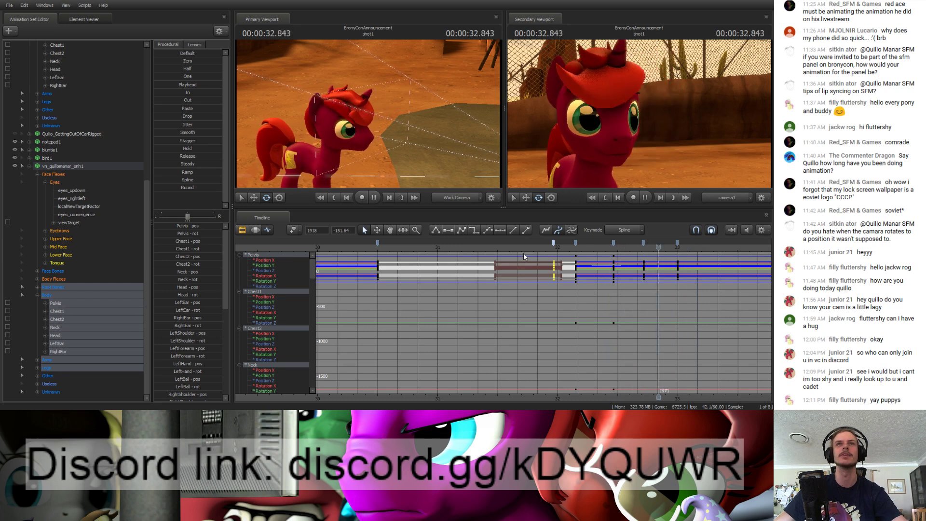
{"action": "key", "text": "space"}
{"action": "left_click", "coordinate": [525, 252]}
{"action": "key", "text": "space"}
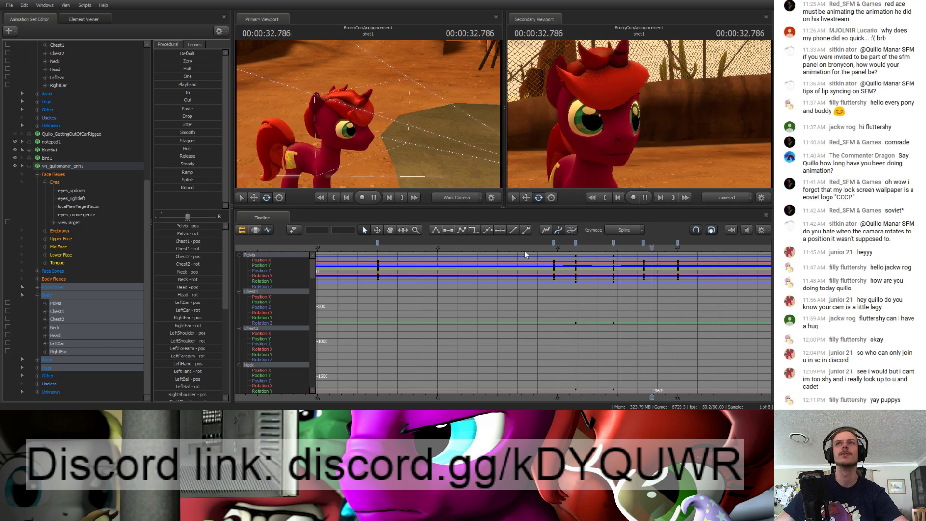
{"action": "key", "text": "space"}
{"action": "key", "text": "space"}
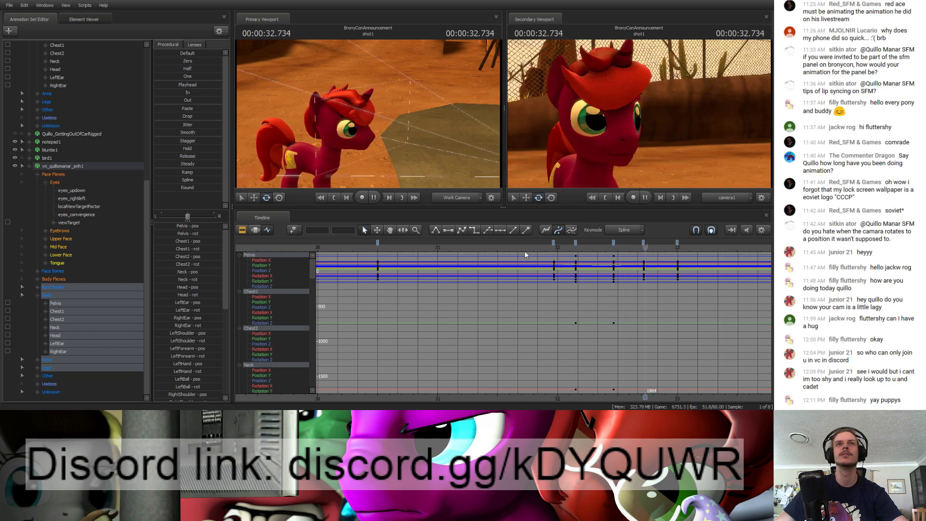
Step: Review the timing of the whole turn by replaying it from just before 32 seconds to past 33 seconds
{"action": "scroll", "coordinate": [550, 376], "scroll_direction": "down", "scroll_amount": 3}
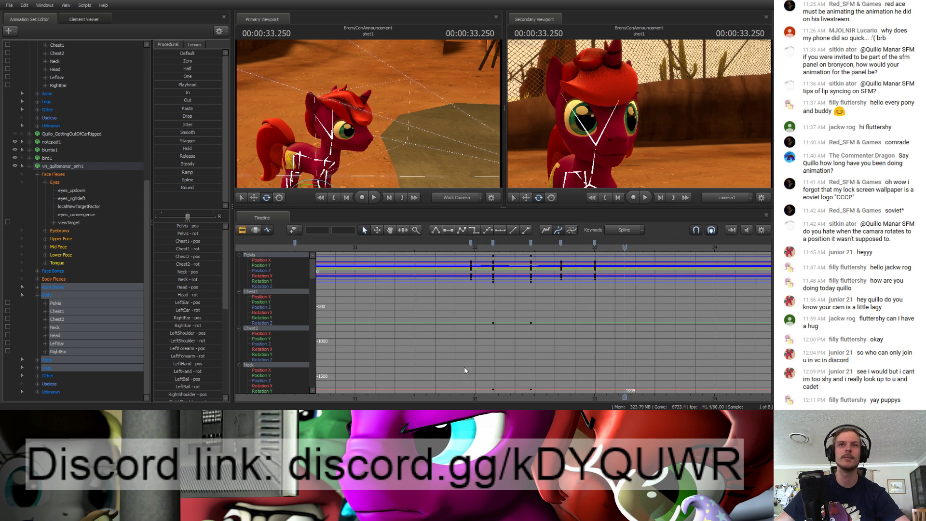
{"action": "scroll", "coordinate": [461, 342], "scroll_direction": "up", "scroll_amount": 4}
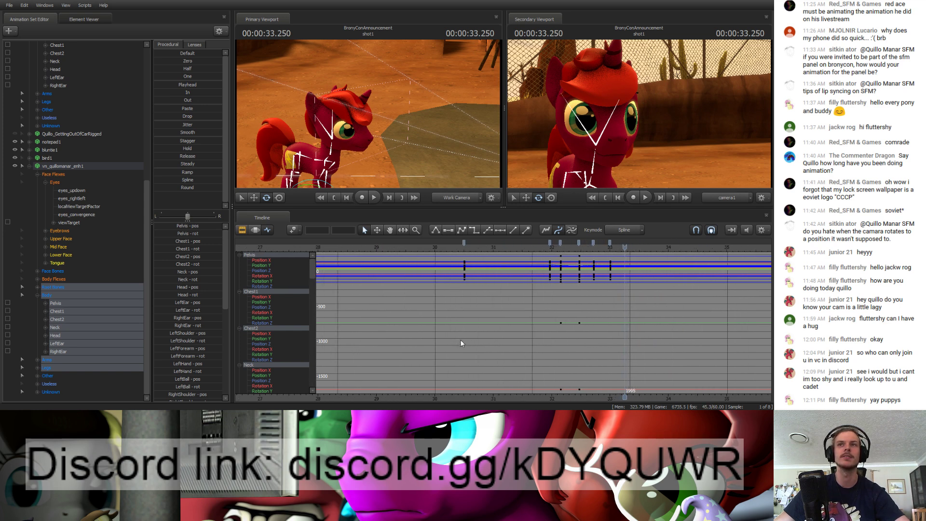
{"action": "scroll", "coordinate": [461, 340], "scroll_direction": "down", "scroll_amount": 3}
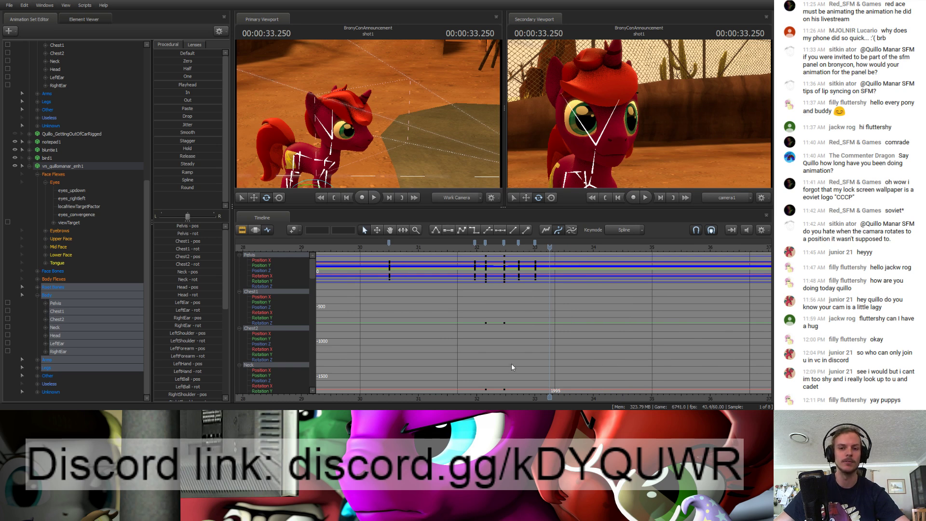
{"action": "left_click", "coordinate": [472, 246]}
{"action": "key", "text": "space"}
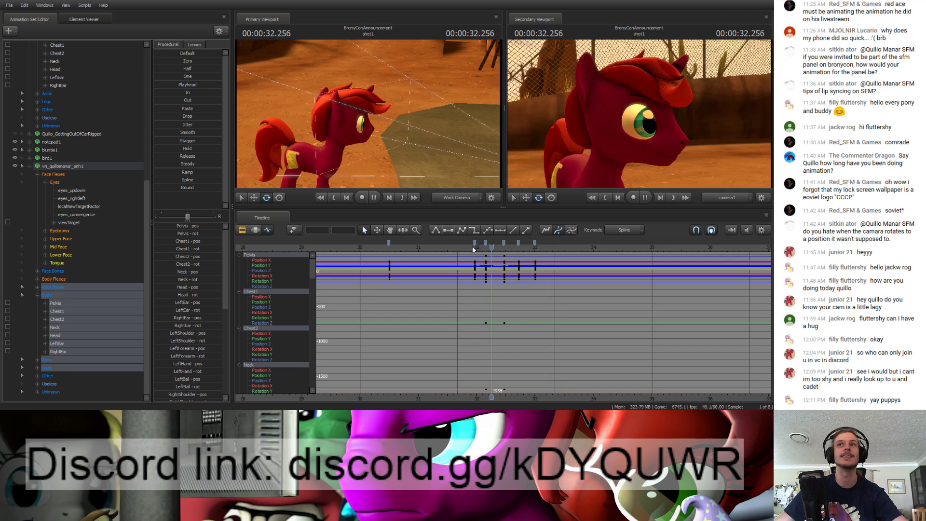
{"action": "key", "text": "space"}
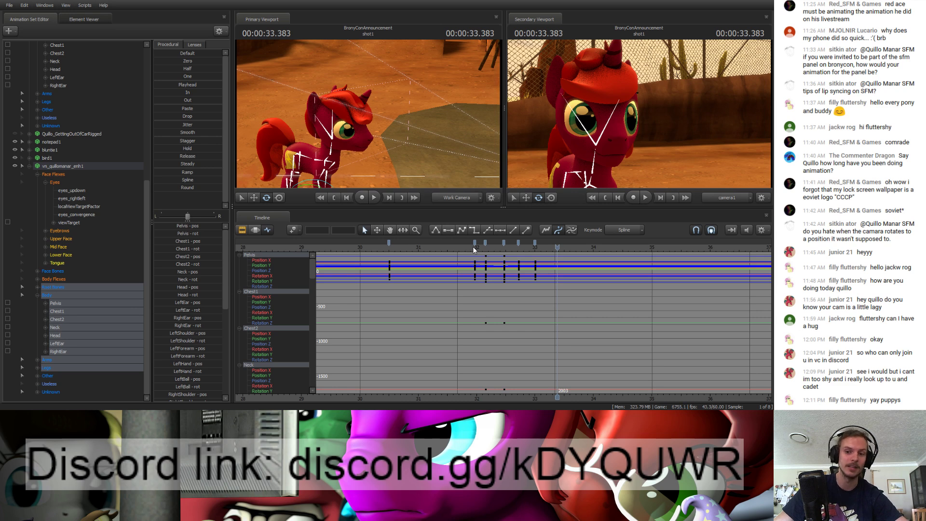
{"action": "left_click", "coordinate": [455, 246]}
{"action": "key", "text": "space"}
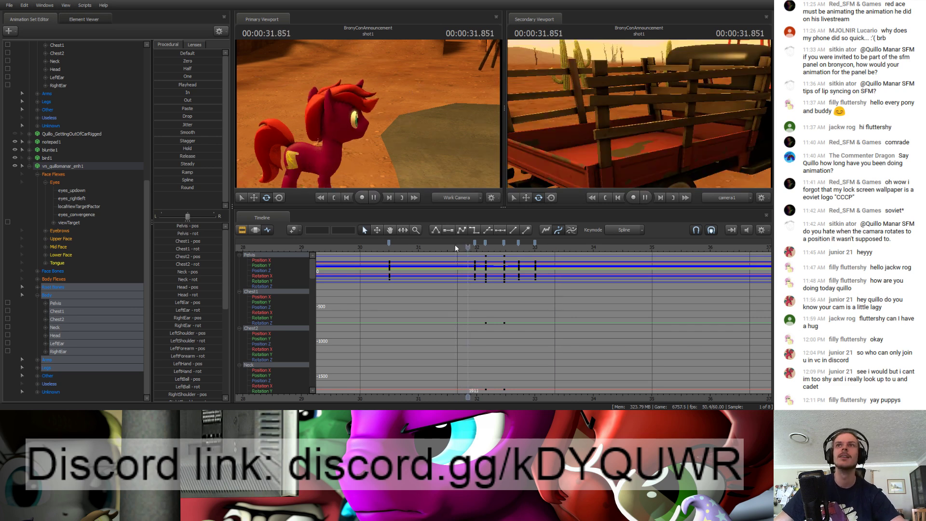
{"action": "key", "text": "space"}
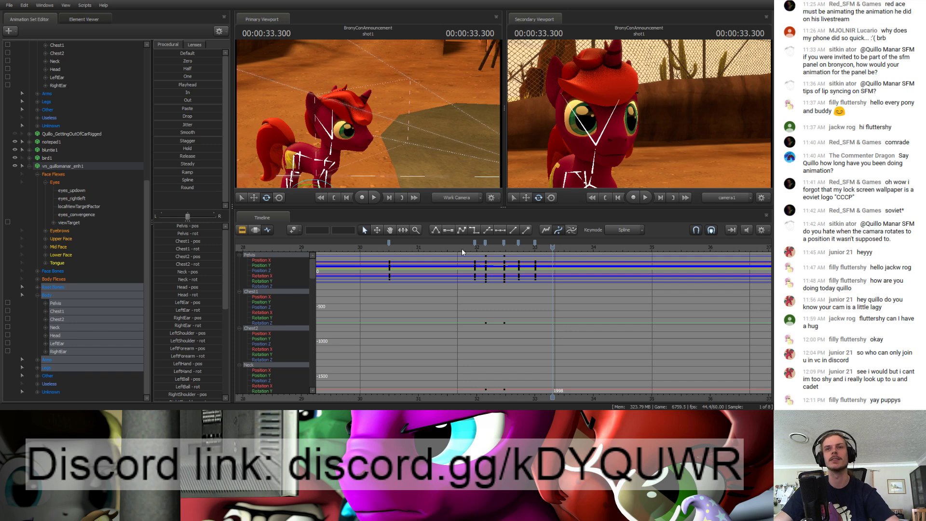
{"action": "left_click", "coordinate": [462, 247]}
{"action": "key", "text": "space"}
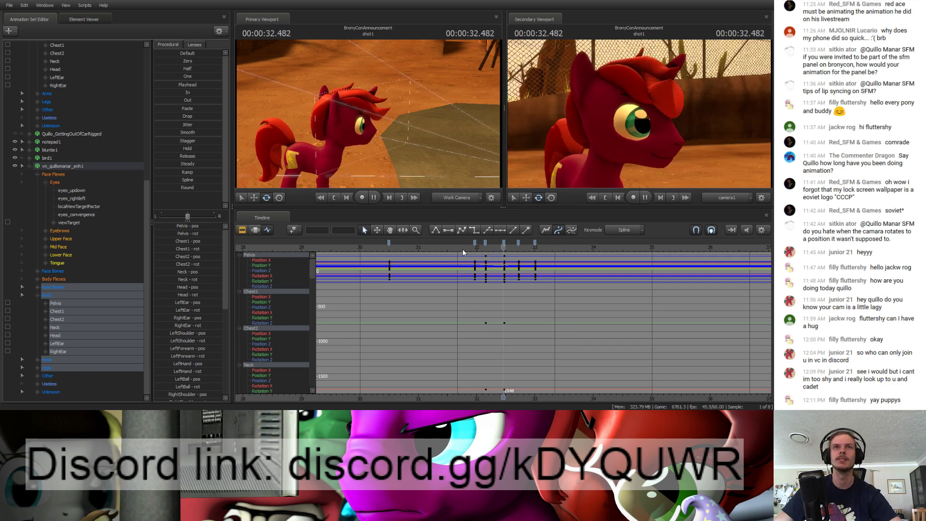
{"action": "key", "text": "space"}
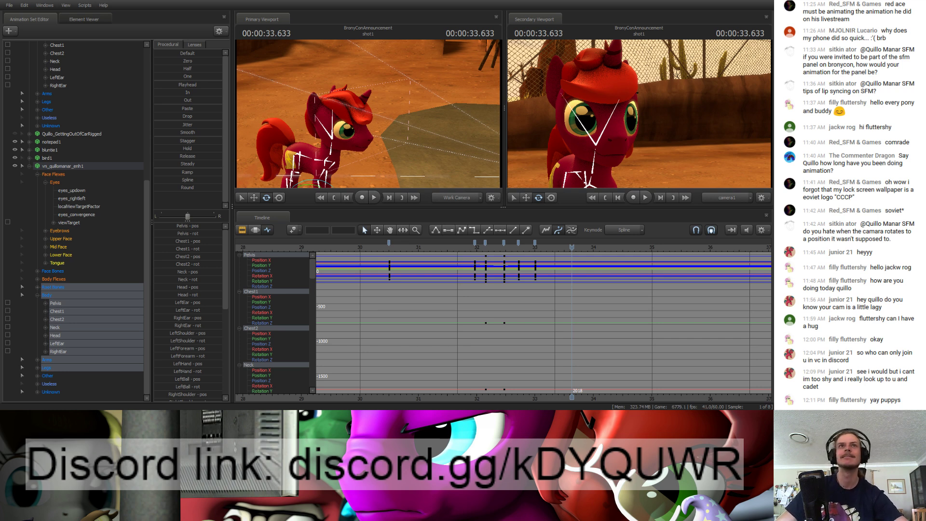
Step: Replay the start of the turn and scrub to frame 1963 to inspect the pony's pose mid-turn
{"action": "left_click", "coordinate": [471, 247]}
{"action": "key", "text": "space"}
{"action": "left_click", "coordinate": [478, 250]}
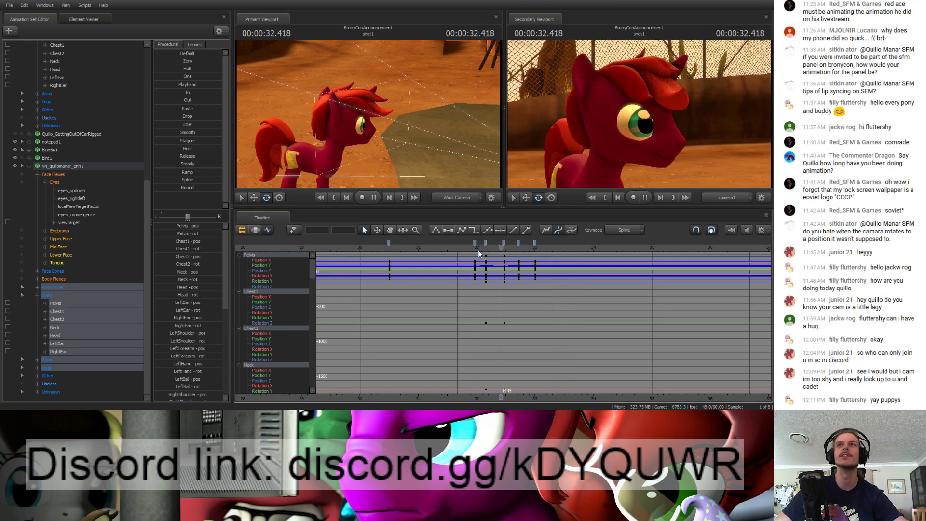
{"action": "left_click", "coordinate": [469, 251]}
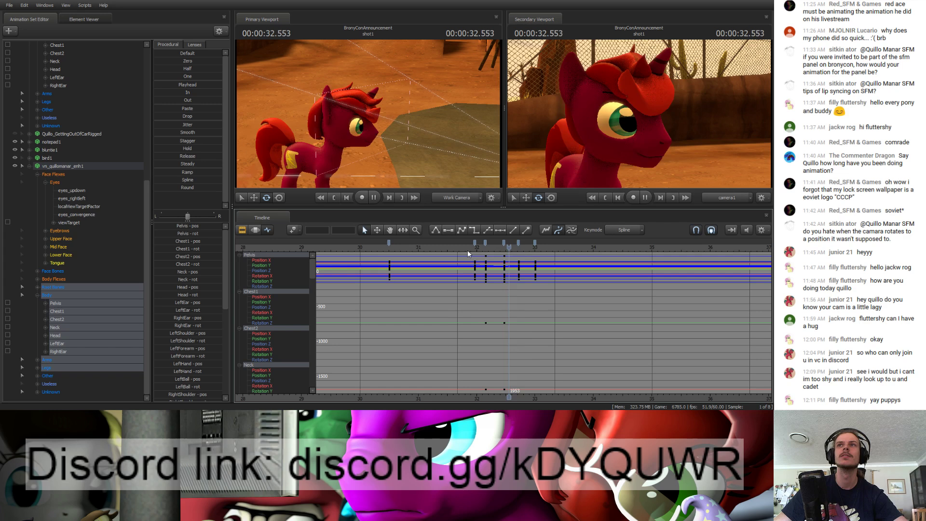
{"action": "left_click", "coordinate": [467, 249]}
{"action": "key", "text": "space"}
{"action": "left_click_drag", "start_coordinate": [456, 247], "coordinate": [518, 252]}
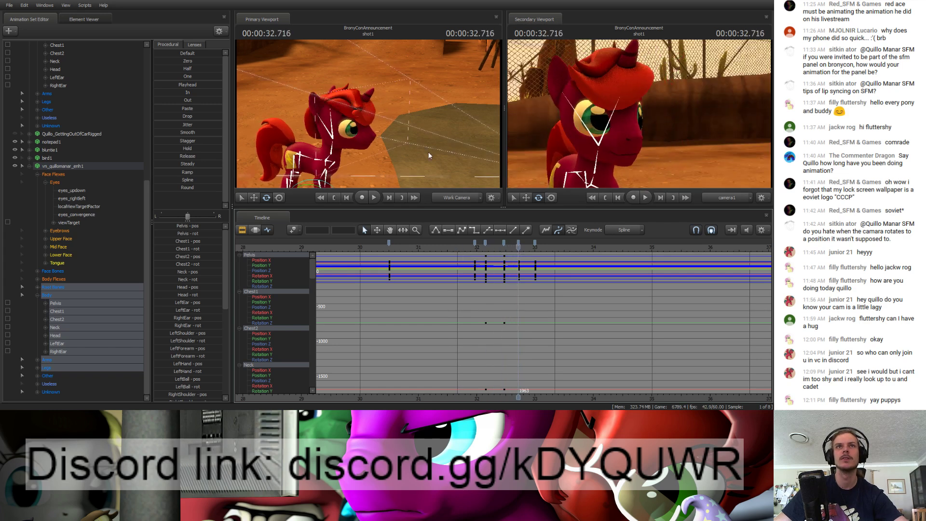
Step: Rotate the pony's Head bone at frame 1963 to adjust its mid-turn pose
{"action": "left_click_drag", "start_coordinate": [429, 155], "coordinate": [425, 165]}
{"action": "left_click", "coordinate": [338, 140], "text": "ctrl"}
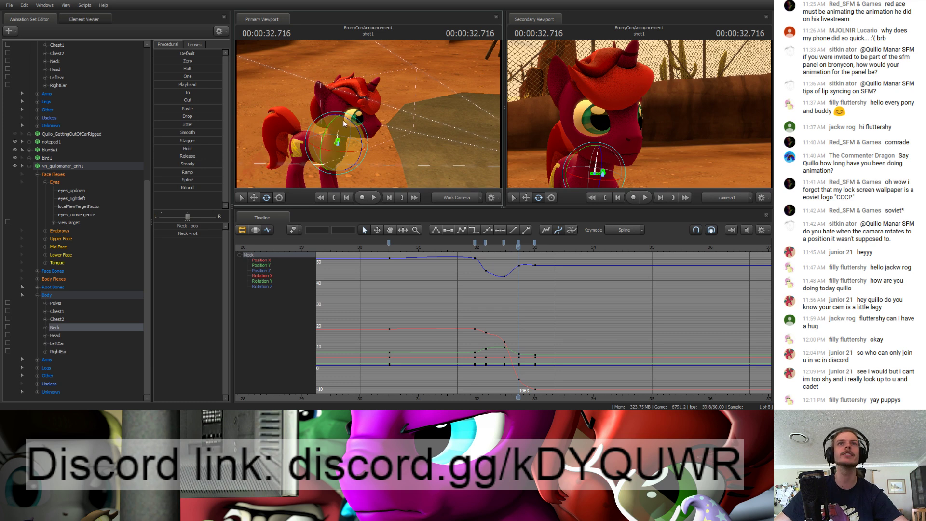
{"action": "left_click", "coordinate": [340, 128], "text": "ctrl"}
{"action": "mouse_move", "coordinate": [343, 123]}
{"action": "left_mouse_down"}
{"action": "mouse_move", "coordinate": [359, 112]}
{"action": "mouse_move", "coordinate": [344, 118]}
{"action": "left_mouse_up"}
{"action": "key", "text": "Up"}
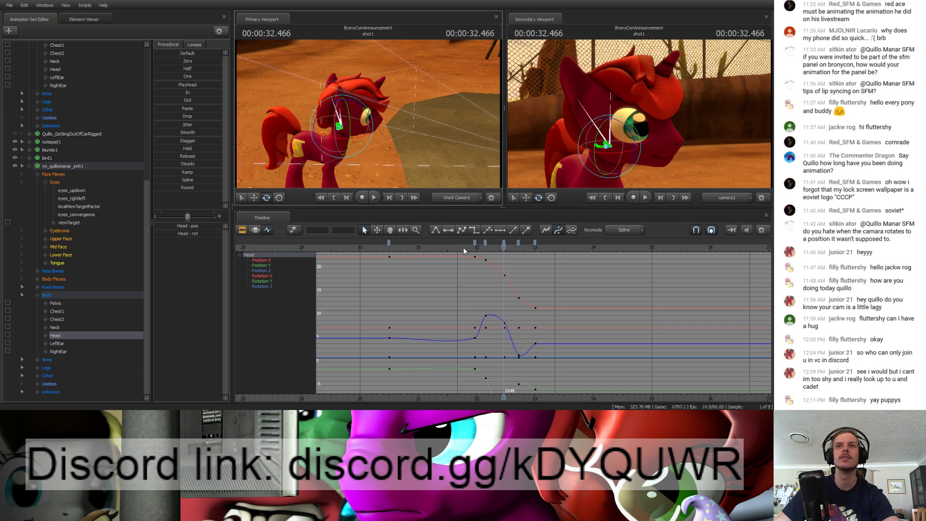
{"action": "mouse_move", "coordinate": [503, 258]}
{"action": "left_mouse_down"}
{"action": "mouse_move", "coordinate": [535, 261]}
{"action": "mouse_move", "coordinate": [518, 258]}
{"action": "left_mouse_up"}
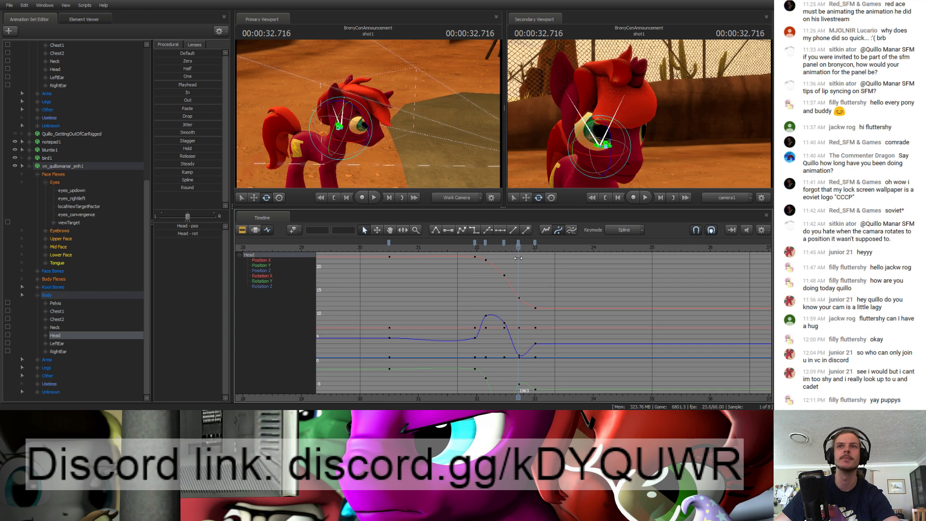
{"action": "left_click_drag", "start_coordinate": [371, 142], "coordinate": [370, 146]}
Step: Scrub the head turn from 32 to 33 seconds and play it back past its end to check the motion
{"action": "scroll", "coordinate": [371, 146], "scroll_direction": "up", "scroll_amount": 3}
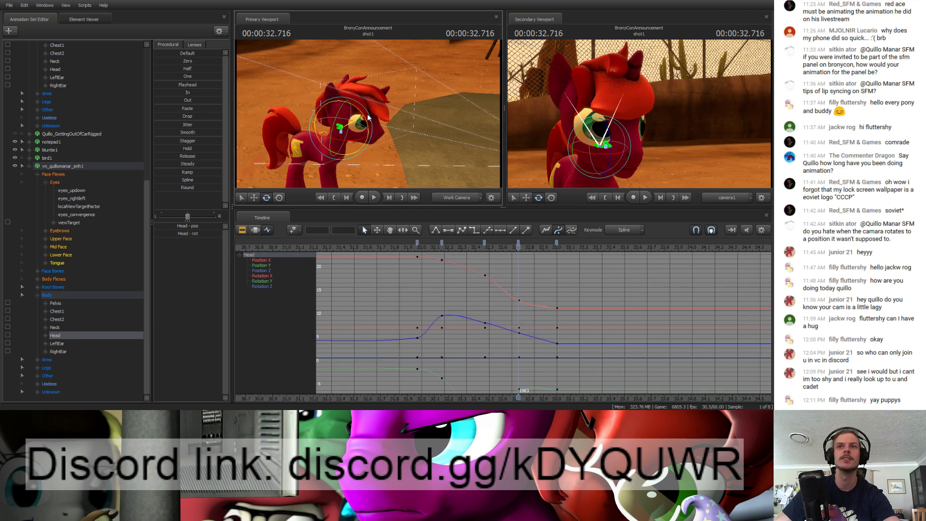
{"action": "left_click_drag", "start_coordinate": [418, 244], "coordinate": [555, 264]}
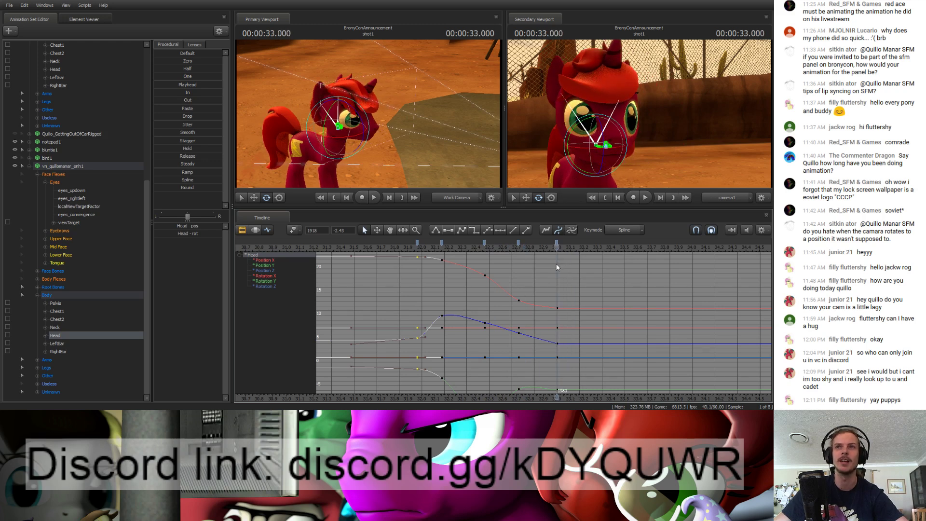
{"action": "scroll", "coordinate": [562, 318], "scroll_direction": "down", "scroll_amount": 3}
{"action": "middle_click_drag", "start_coordinate": [562, 387], "coordinate": [464, 390]}
{"action": "scroll", "coordinate": [455, 347], "scroll_direction": "up", "scroll_amount": 3}
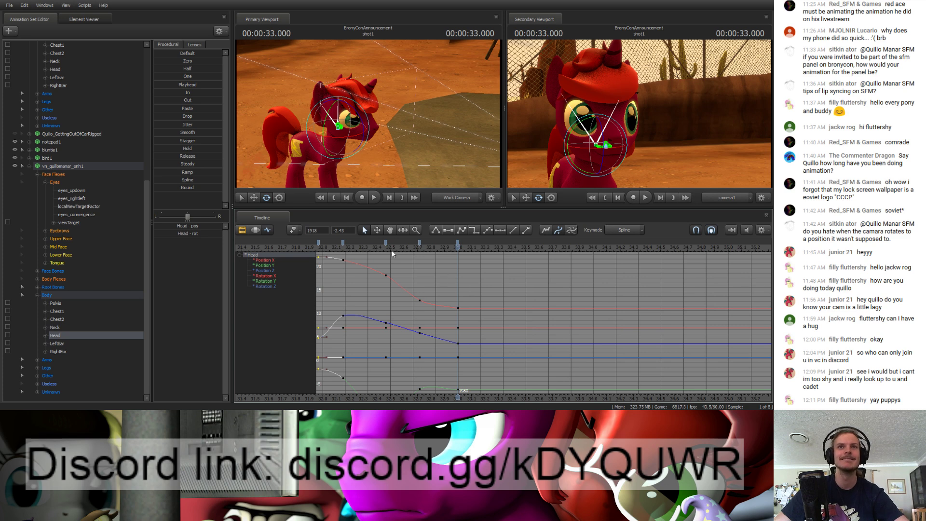
{"action": "key", "text": "space"}
{"action": "key", "text": "space"}
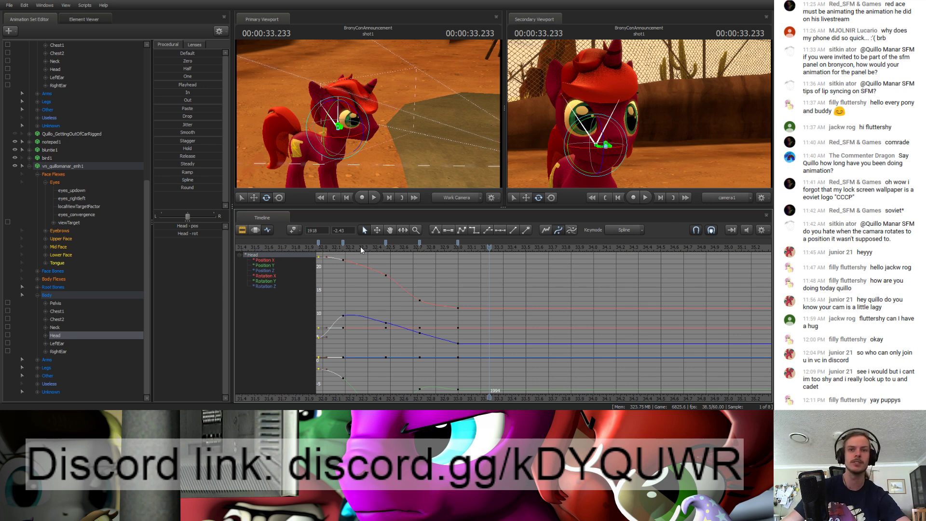
Step: Inspect the viewTarget and the full rootTransform curves of Quillo_InCar
{"action": "scroll", "coordinate": [113, 247], "scroll_direction": "up", "scroll_amount": 5}
{"action": "scroll", "coordinate": [110, 244], "scroll_direction": "up", "scroll_amount": 3}
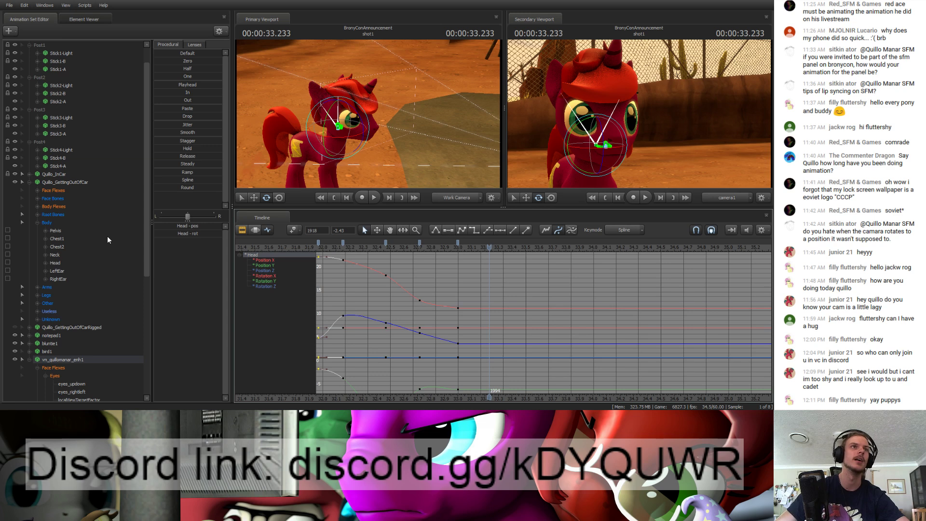
{"action": "left_click", "coordinate": [38, 223]}
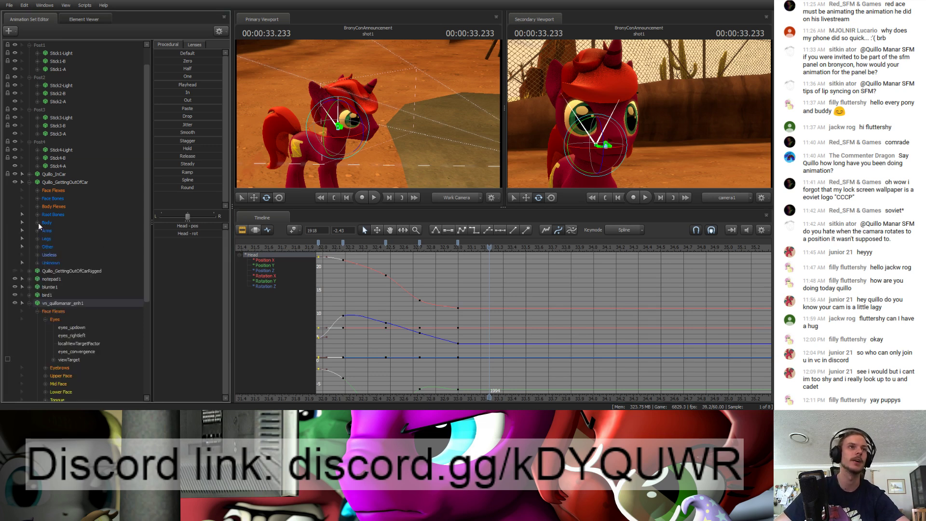
{"action": "left_click", "coordinate": [29, 174]}
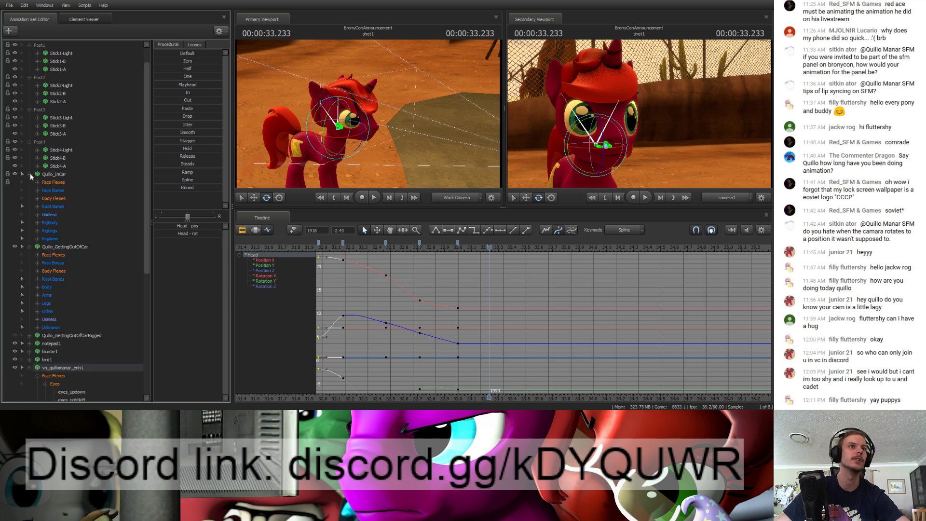
{"action": "key", "text": "ctrl+z"}
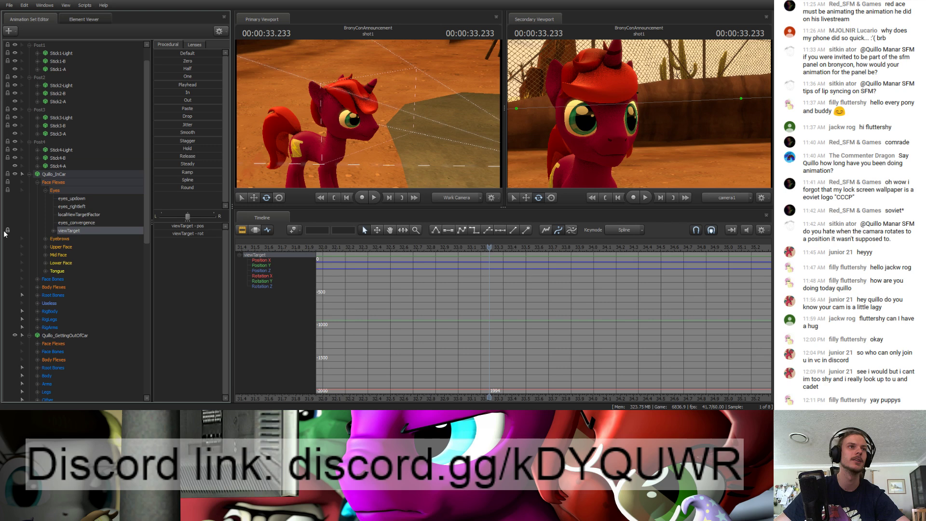
{"action": "left_click", "coordinate": [37, 296]}
{"action": "left_click", "coordinate": [57, 304]}
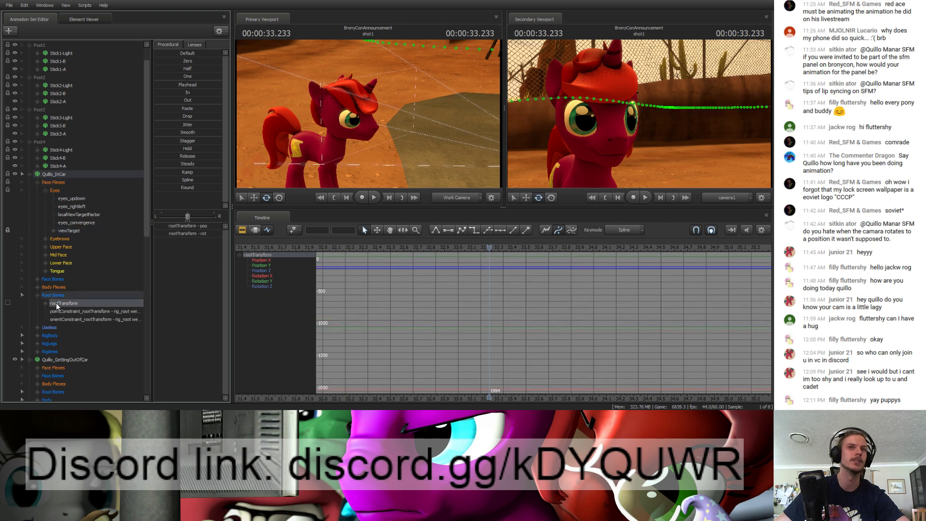
{"action": "scroll", "coordinate": [476, 326], "scroll_direction": "down", "scroll_amount": 10}
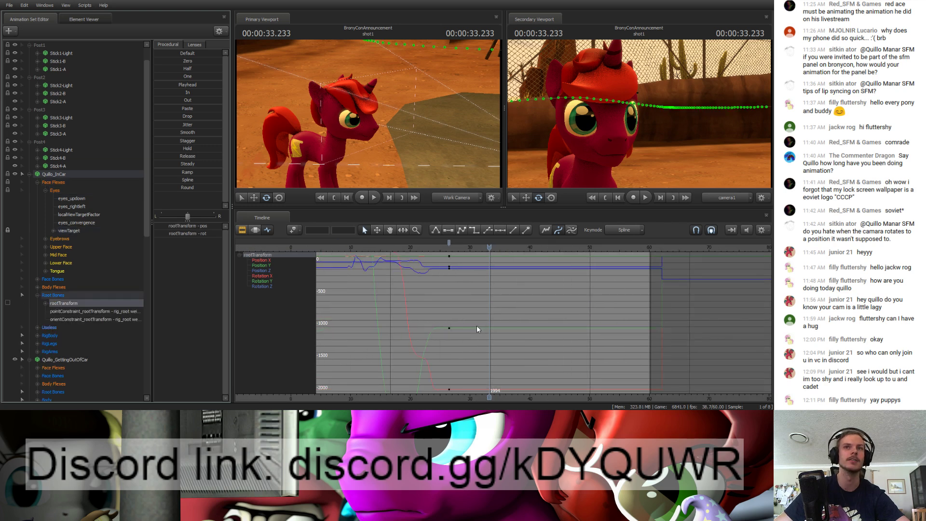
{"action": "scroll", "coordinate": [476, 326], "scroll_direction": "down", "scroll_amount": 2}
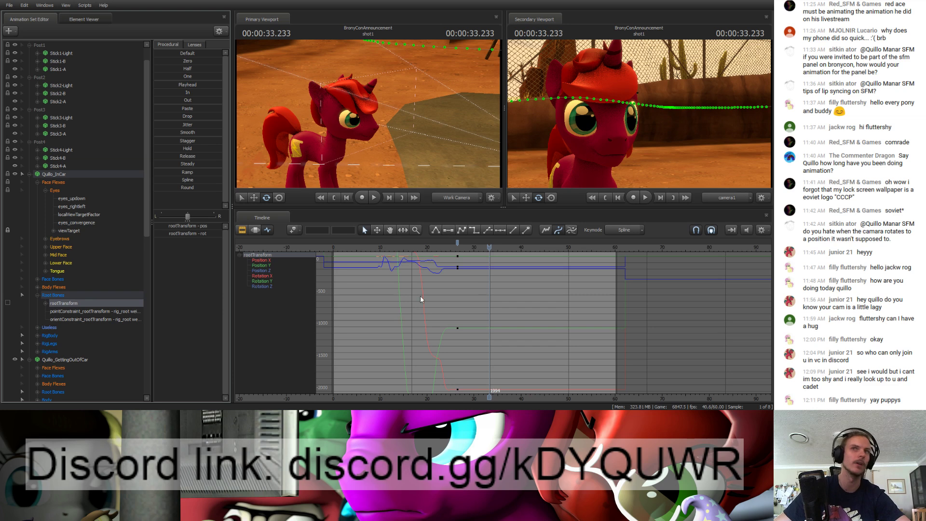
Step: Play the shot through the turn toward camera1 and scrub to frame 1985
{"action": "left_click", "coordinate": [446, 248]}
{"action": "key", "text": "space"}
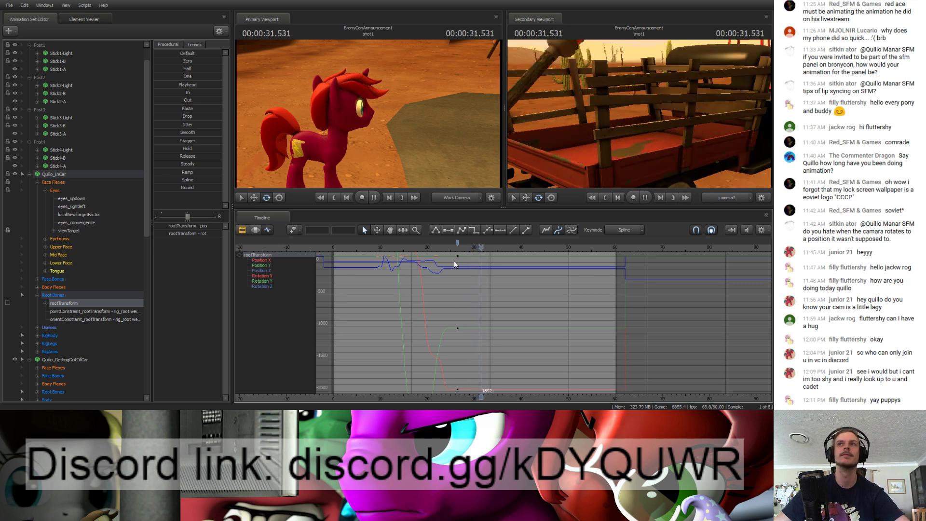
{"action": "key", "text": "space"}
{"action": "mouse_move", "coordinate": [492, 249]}
{"action": "left_mouse_down"}
{"action": "mouse_move", "coordinate": [462, 250]}
{"action": "mouse_move", "coordinate": [498, 254]}
{"action": "mouse_move", "coordinate": [458, 256]}
{"action": "mouse_move", "coordinate": [488, 262]}
{"action": "left_mouse_up"}
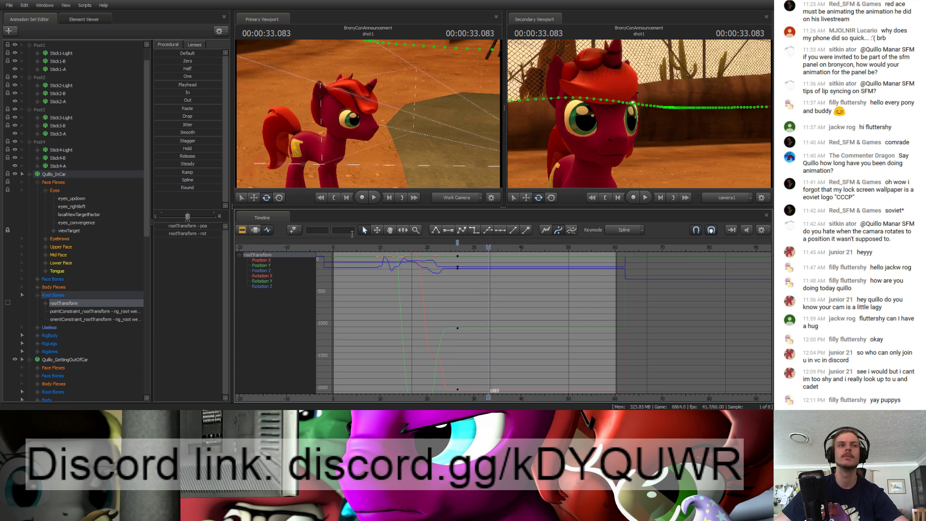
Step: Collapse Quillo_InCar and Quillo_GettingOutOfCar and select the root bones, body, arms and legs groups of vn_quillomanar_enh1
{"action": "left_click", "coordinate": [30, 174]}
{"action": "left_click", "coordinate": [29, 182]}
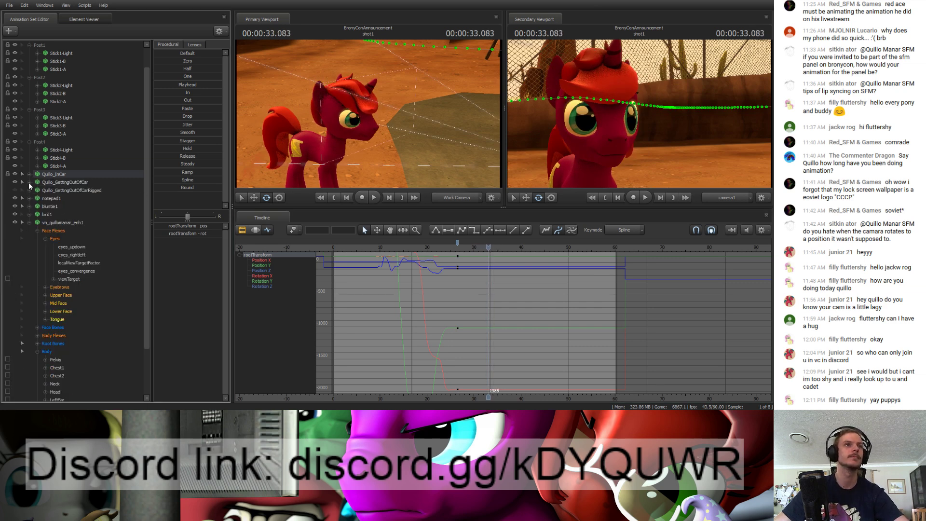
{"action": "scroll", "coordinate": [50, 287], "scroll_direction": "down", "scroll_amount": 2}
{"action": "left_click", "coordinate": [44, 296]}
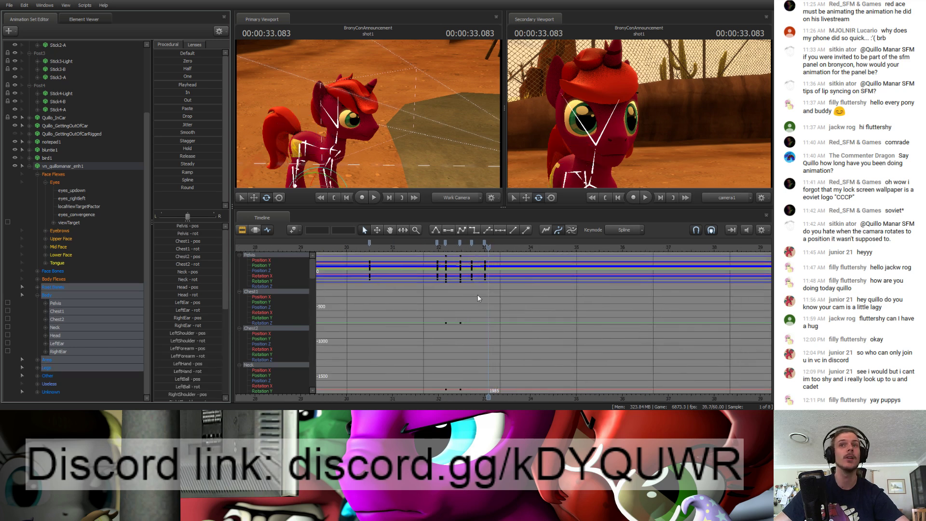
Step: Set keys on the selected groups at frame 1980 and at 33.5 seconds, and replay the turn up to frame 2016
{"action": "key", "text": "Delete"}
{"action": "key", "text": "Up"}
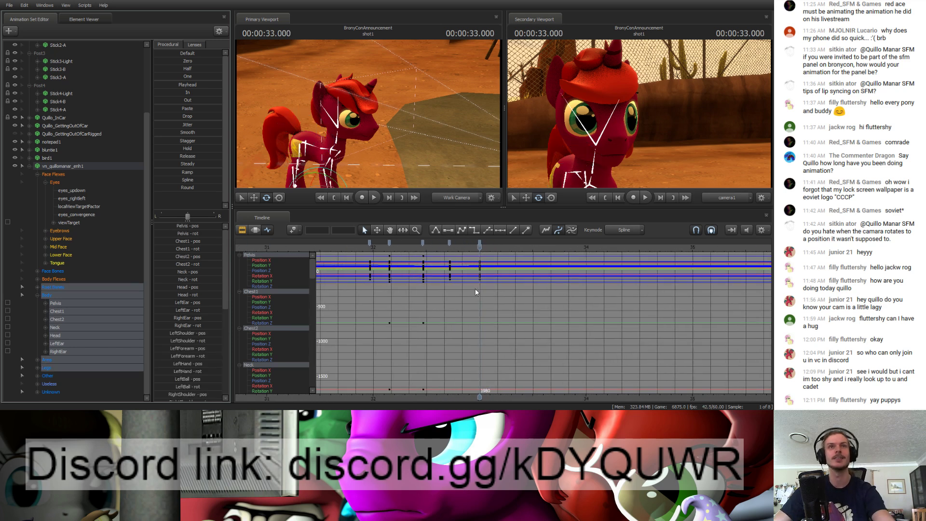
{"action": "mouse_move", "coordinate": [480, 247]}
{"action": "left_mouse_down"}
{"action": "mouse_move", "coordinate": [433, 253]}
{"action": "mouse_move", "coordinate": [533, 264]}
{"action": "mouse_move", "coordinate": [482, 256]}
{"action": "mouse_move", "coordinate": [480, 247]}
{"action": "left_mouse_up"}
{"action": "key", "text": "m"}
{"action": "key", "text": "m"}
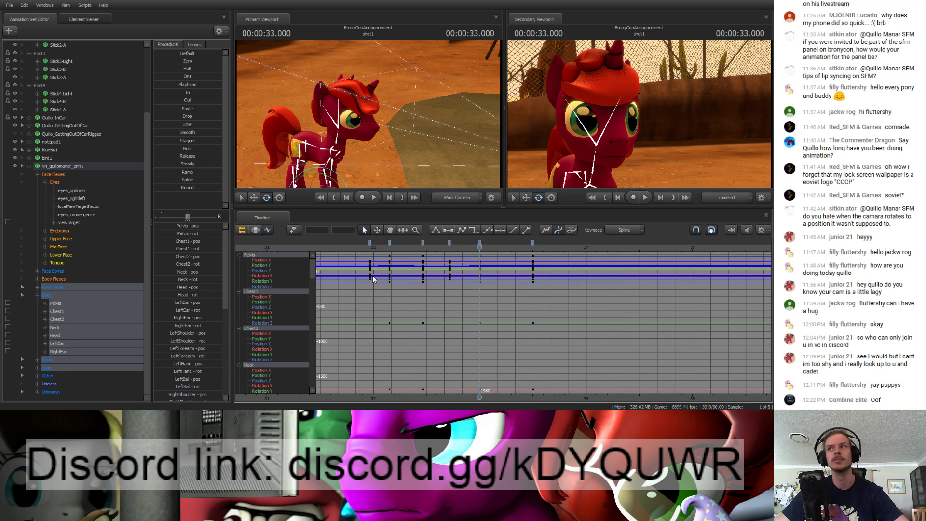
{"action": "key", "text": "space"}
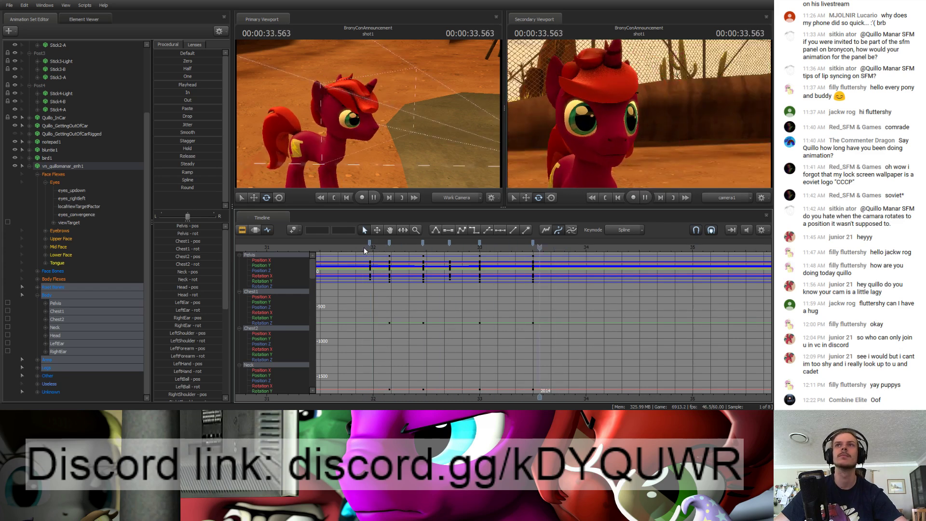
{"action": "left_click_drag", "start_coordinate": [364, 247], "coordinate": [543, 263]}
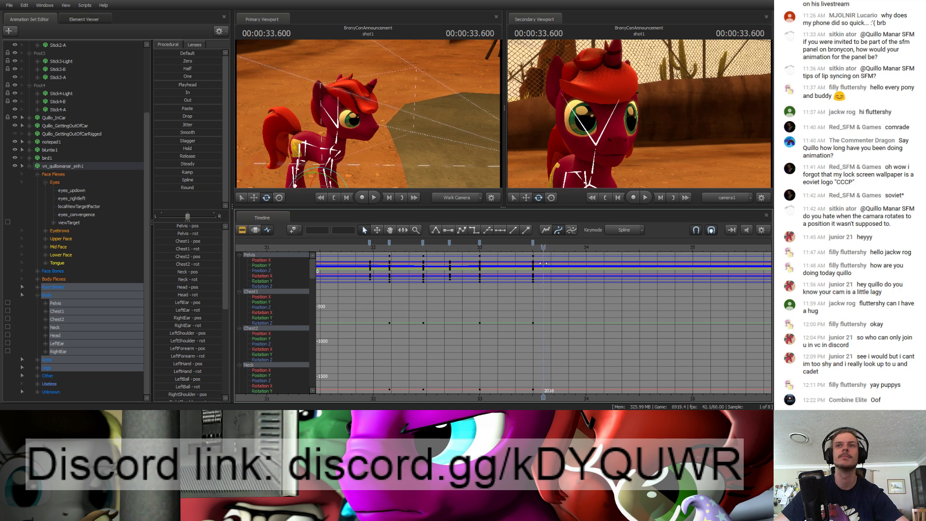
Step: Fly the work camera away from the pony to look across the road and the desert set
{"action": "left_click_drag", "start_coordinate": [434, 181], "coordinate": [477, 190]}
{"action": "key", "text": "s"}
{"action": "key", "text": "w"}
{"action": "key", "text": "s"}
{"action": "key", "text": "w"}
{"action": "key", "text": "w"}
{"action": "key", "text": "w"}
{"action": "key", "text": "w"}
{"action": "key", "text": "w"}
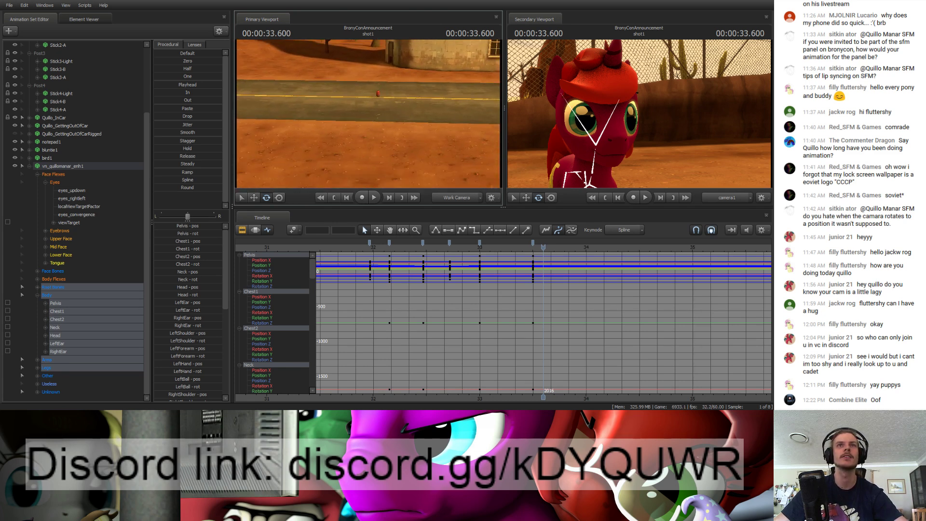
{"action": "key", "text": "w"}
{"action": "mouse_move", "coordinate": [367, 133]}
{"action": "left_mouse_down"}
{"action": "mouse_move", "coordinate": [381, 123]}
{"action": "mouse_move", "coordinate": [368, 133]}
{"action": "left_mouse_up"}
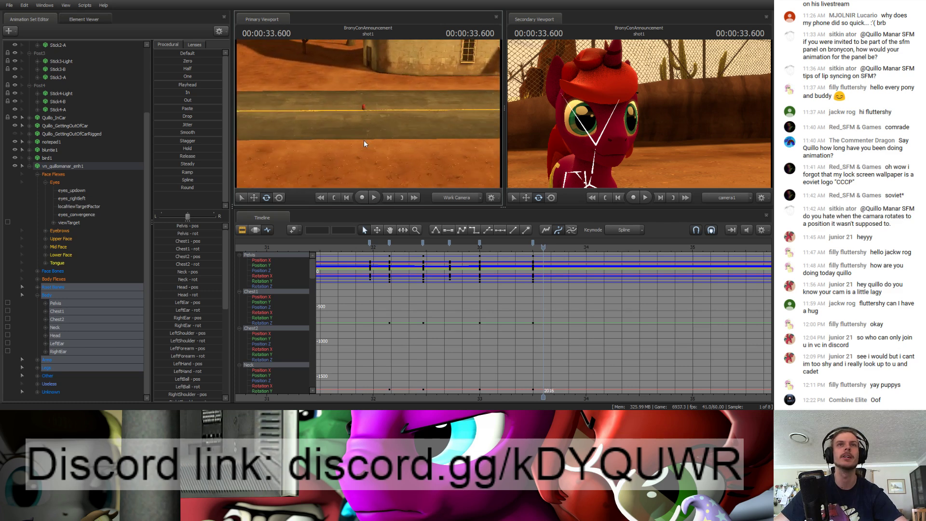
{"action": "left_click_drag", "start_coordinate": [363, 88], "coordinate": [369, 123]}
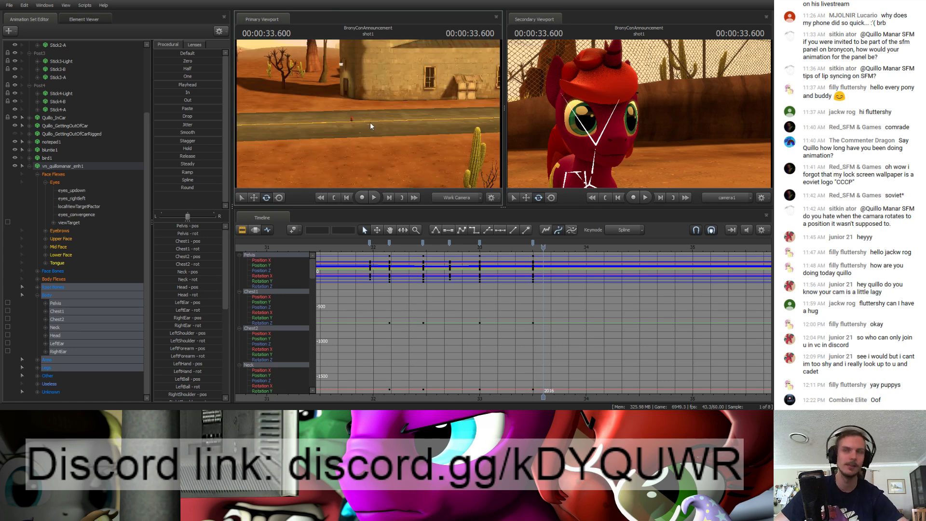
Step: Bring the work camera back beside the pony and rotate its Head bone at frame 1963
{"action": "left_click_drag", "start_coordinate": [545, 247], "coordinate": [449, 247]}
{"action": "key", "text": "space"}
{"action": "key", "text": "space"}
{"action": "left_click_drag", "start_coordinate": [385, 171], "coordinate": [251, 154]}
{"action": "left_click_drag", "start_coordinate": [313, 151], "coordinate": [297, 153]}
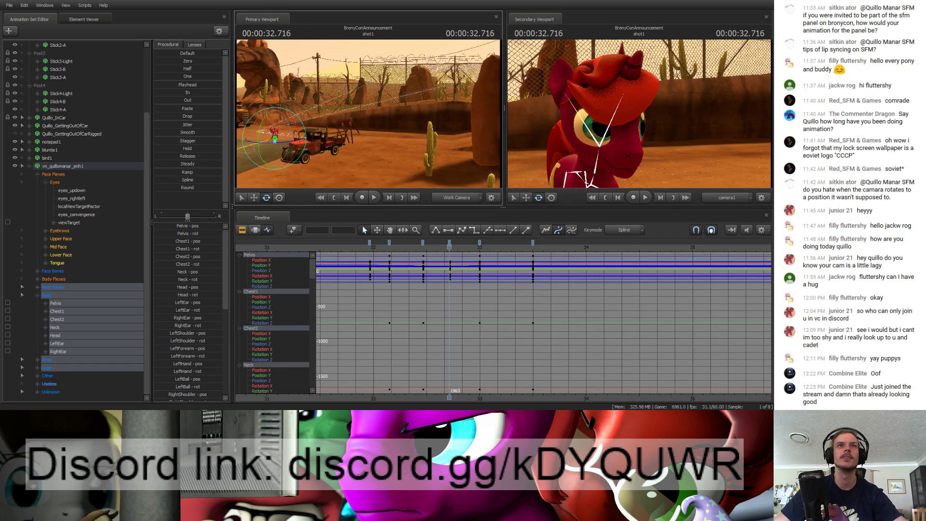
{"action": "key", "text": "w"}
{"action": "mouse_move", "coordinate": [369, 113]}
{"action": "left_mouse_down"}
{"action": "mouse_move", "coordinate": [360, 131]}
{"action": "mouse_move", "coordinate": [337, 130]}
{"action": "mouse_move", "coordinate": [375, 115]}
{"action": "left_mouse_up"}
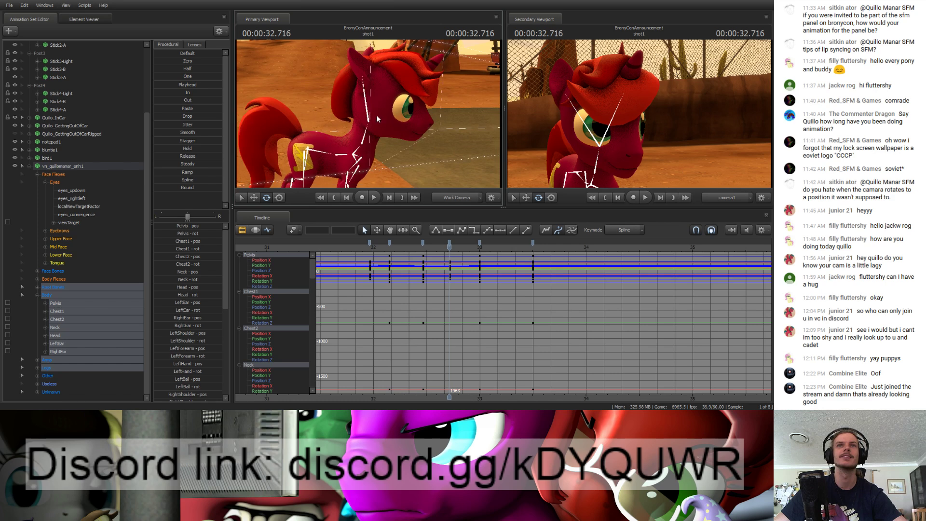
{"action": "left_click", "coordinate": [364, 96]}
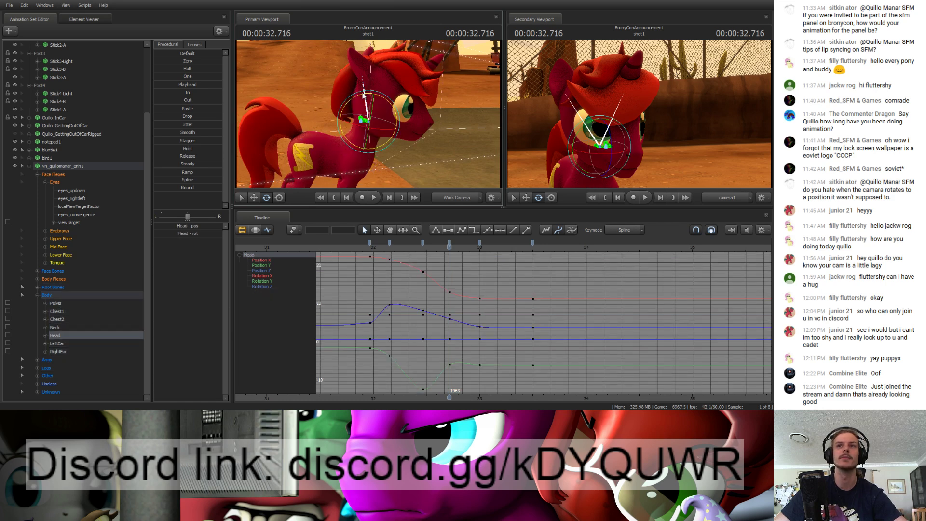
{"action": "left_click_drag", "start_coordinate": [364, 96], "coordinate": [394, 182]}
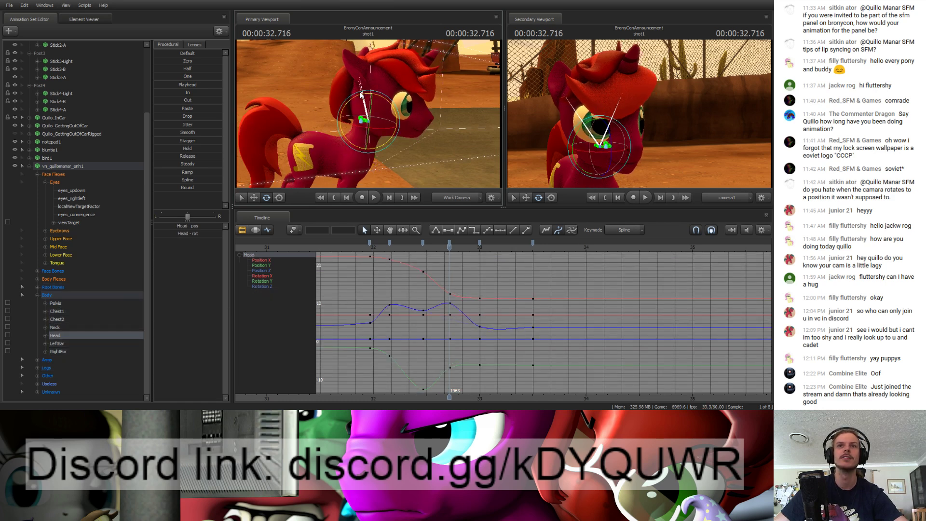
Step: Replay the revised head turn from just after 32 seconds and scrub to frame 1978
{"action": "left_click", "coordinate": [410, 246]}
{"action": "key", "text": "space"}
{"action": "left_click", "coordinate": [388, 245]}
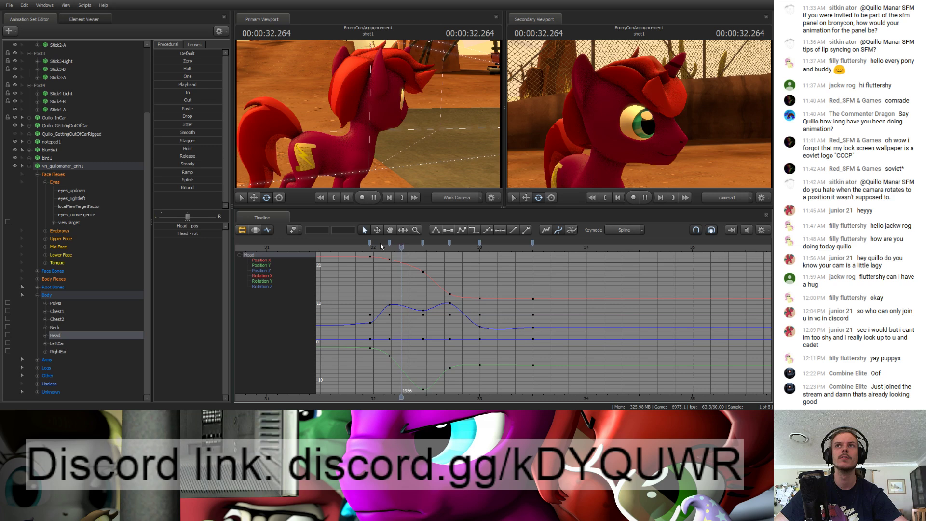
{"action": "left_click_drag", "start_coordinate": [380, 245], "coordinate": [476, 249]}
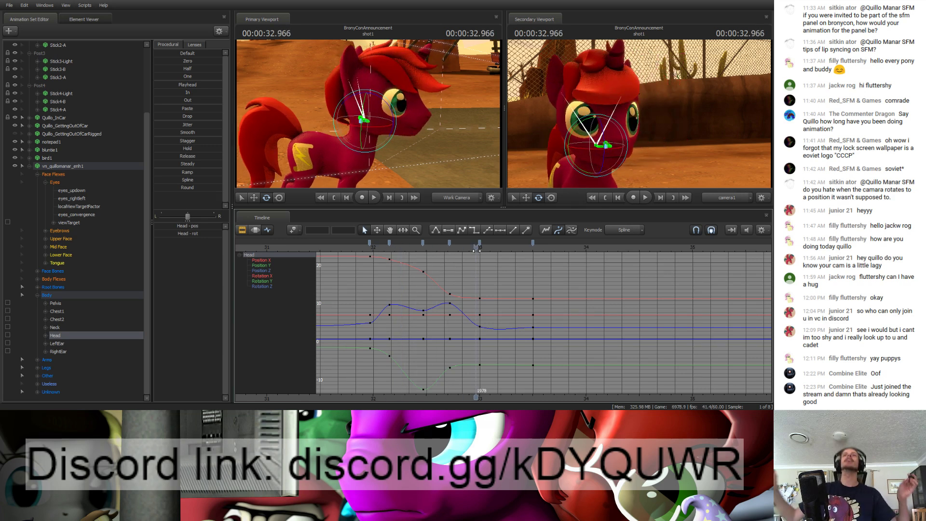
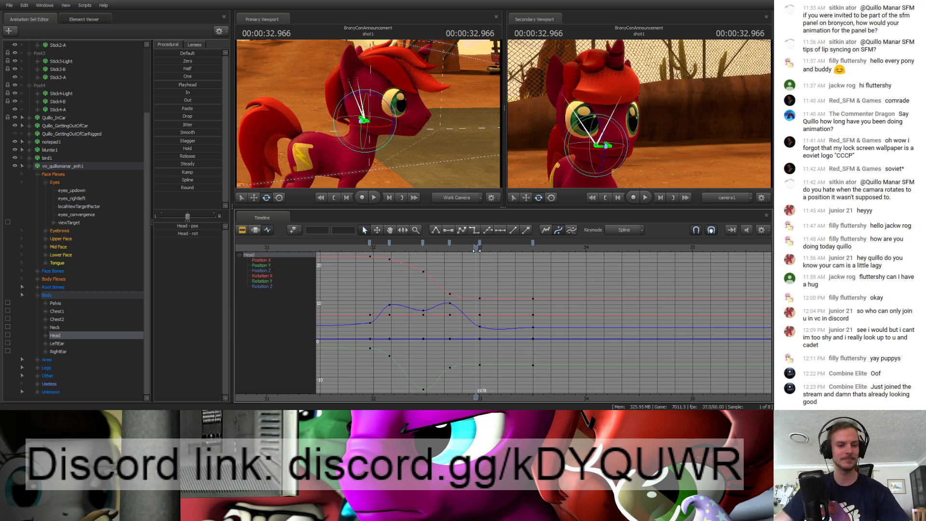
Step: Play back the pony's head turn around 33 seconds and park the playhead near 33.483 seconds
{"action": "left_click", "coordinate": [435, 248]}
{"action": "left_click_drag", "start_coordinate": [435, 246], "coordinate": [413, 244]}
{"action": "key", "text": "space"}
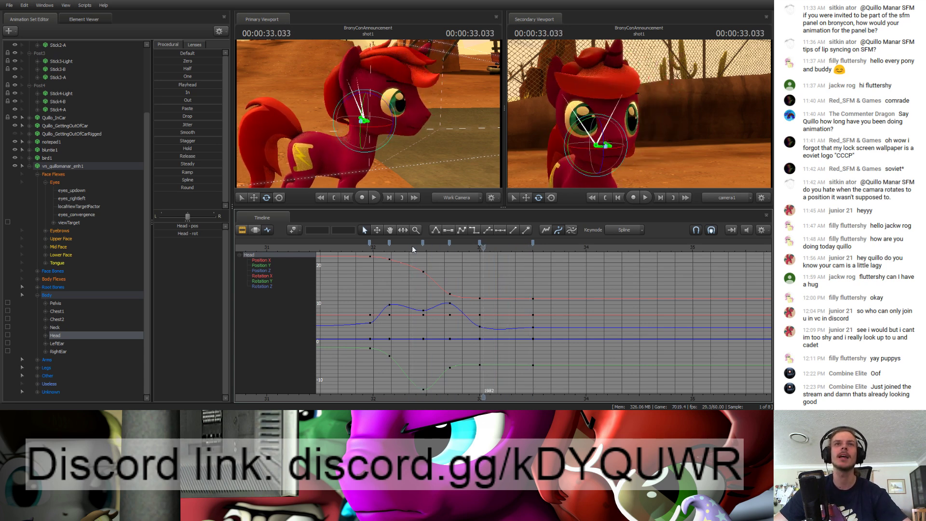
{"action": "key", "text": "space"}
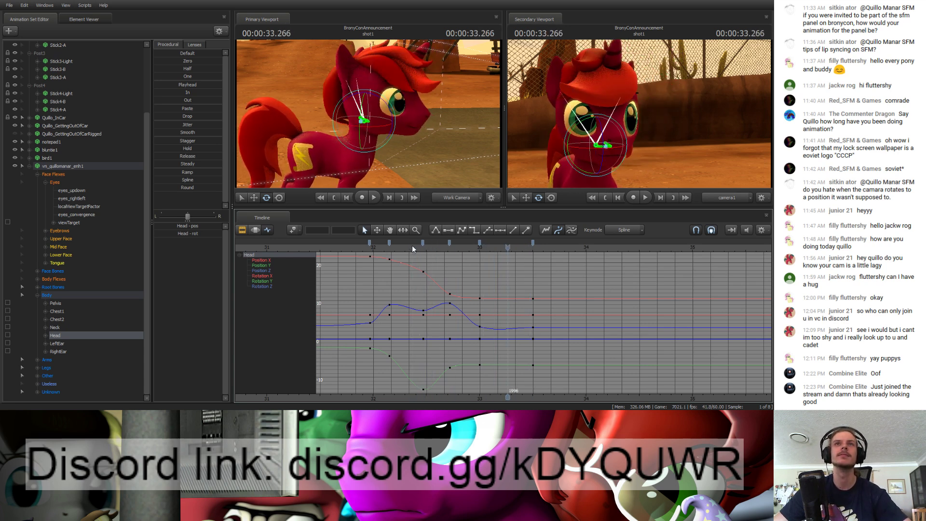
{"action": "mouse_move", "coordinate": [537, 247]}
{"action": "left_mouse_down"}
{"action": "mouse_move", "coordinate": [488, 249]}
{"action": "mouse_move", "coordinate": [538, 249]}
{"action": "mouse_move", "coordinate": [531, 252]}
{"action": "left_mouse_up"}
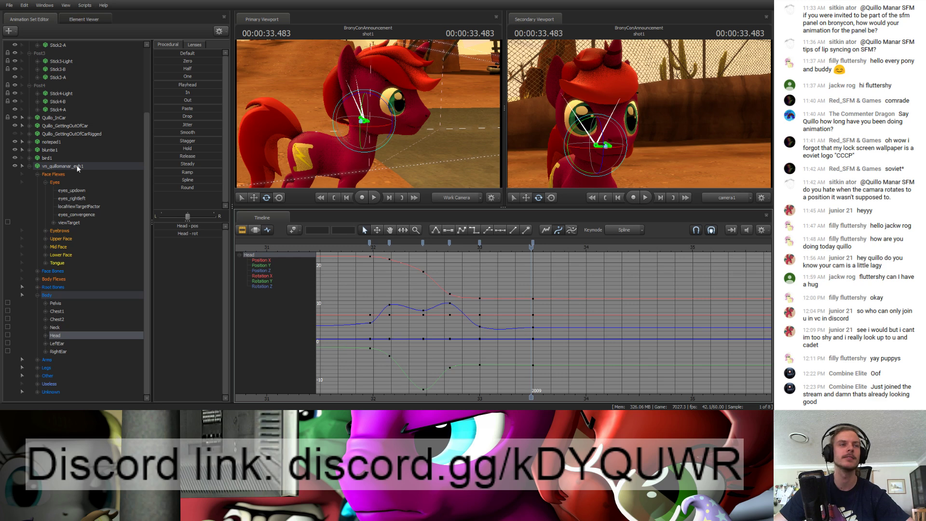
Step: In the Motion Editor, bookmark 33.500 seconds, begin the time selection there, and play the turn back
{"action": "left_click", "coordinate": [30, 166]}
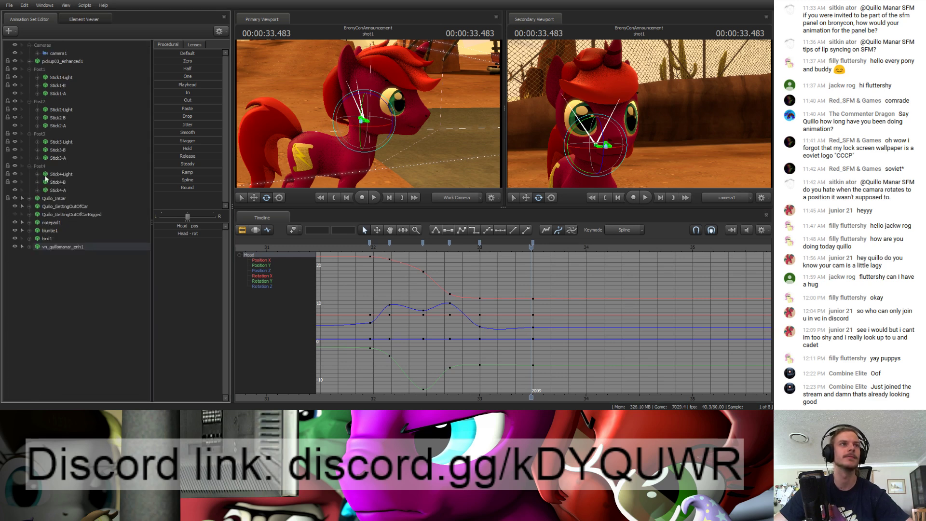
{"action": "left_click", "coordinate": [255, 230]}
{"action": "left_click_drag", "start_coordinate": [531, 248], "coordinate": [532, 248]}
{"action": "key", "text": "m"}
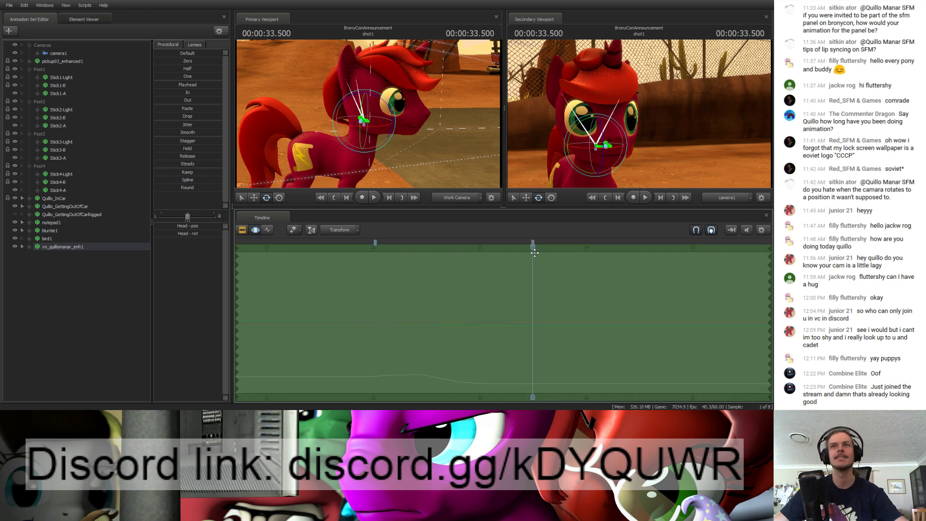
{"action": "key", "text": "space"}
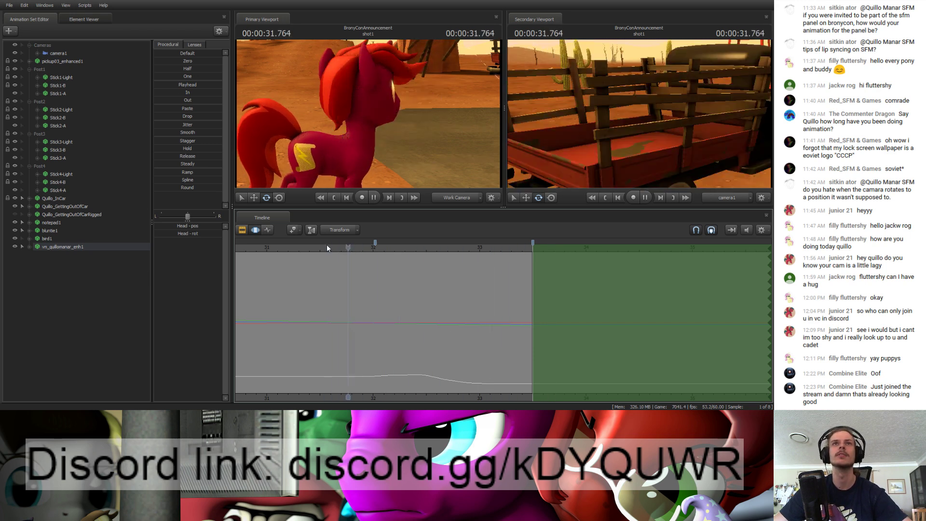
{"action": "key", "text": "space"}
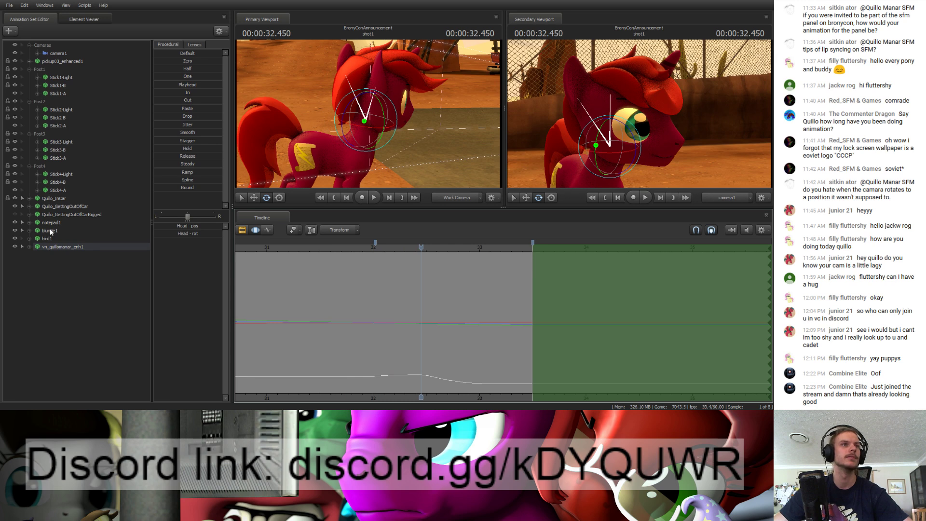
Step: Show the graph curves of the pony's bone groups from Root Bones through Legs in the Graph Editor
{"action": "left_click", "coordinate": [36, 247]}
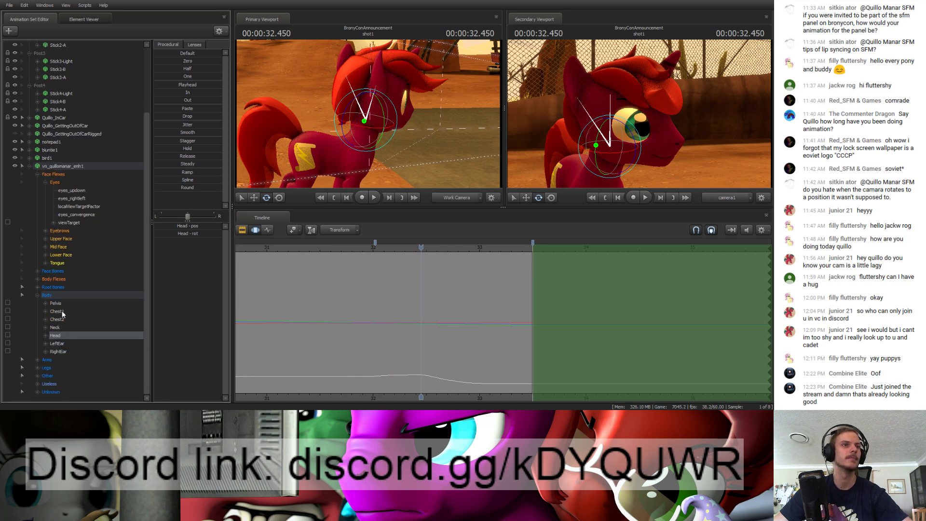
{"action": "left_click", "coordinate": [55, 287]}
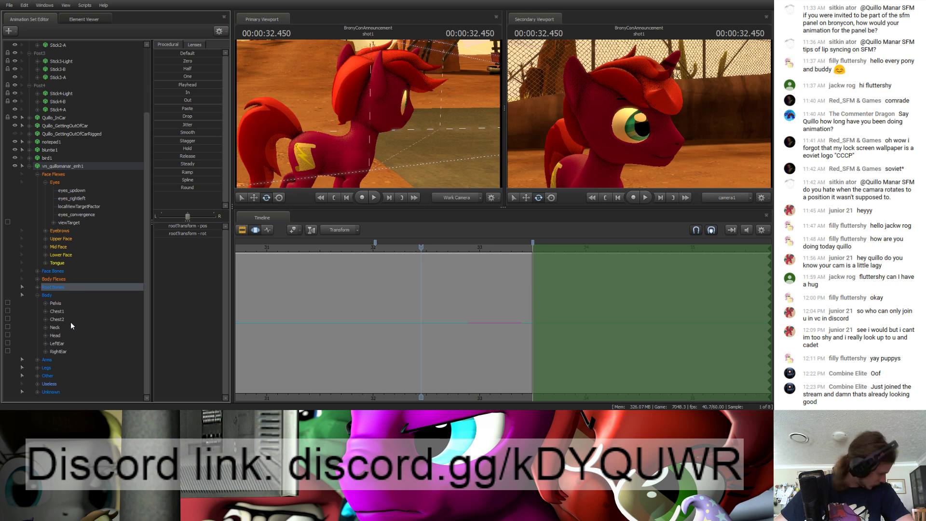
{"action": "left_click", "coordinate": [54, 367], "text": "shift"}
{"action": "left_click", "coordinate": [268, 230]}
{"action": "scroll", "coordinate": [392, 260], "scroll_direction": "up", "scroll_amount": 3}
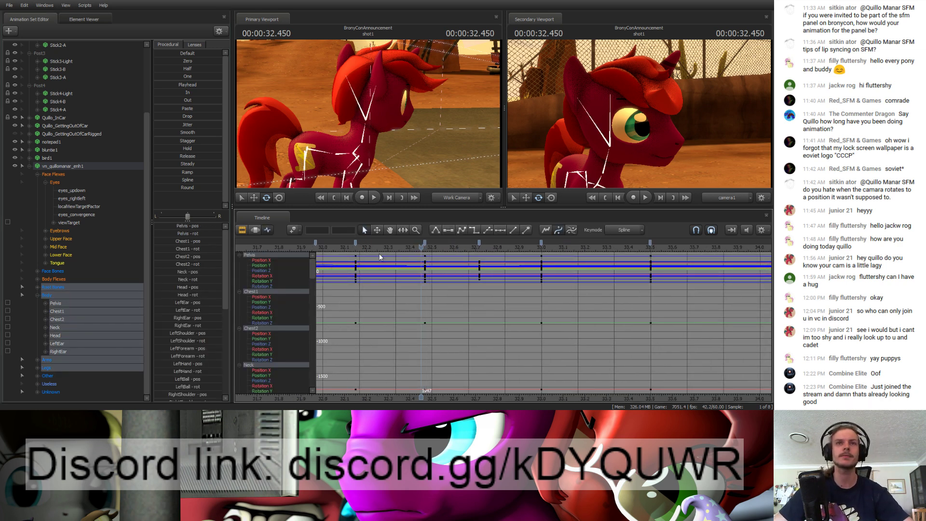
Step: Move the body bones' keyframe before the turn slightly earlier to frame 1914 and play the animation back
{"action": "left_click", "coordinate": [345, 242]}
{"action": "left_click_drag", "start_coordinate": [344, 241], "coordinate": [339, 243]}
{"action": "key", "text": "space"}
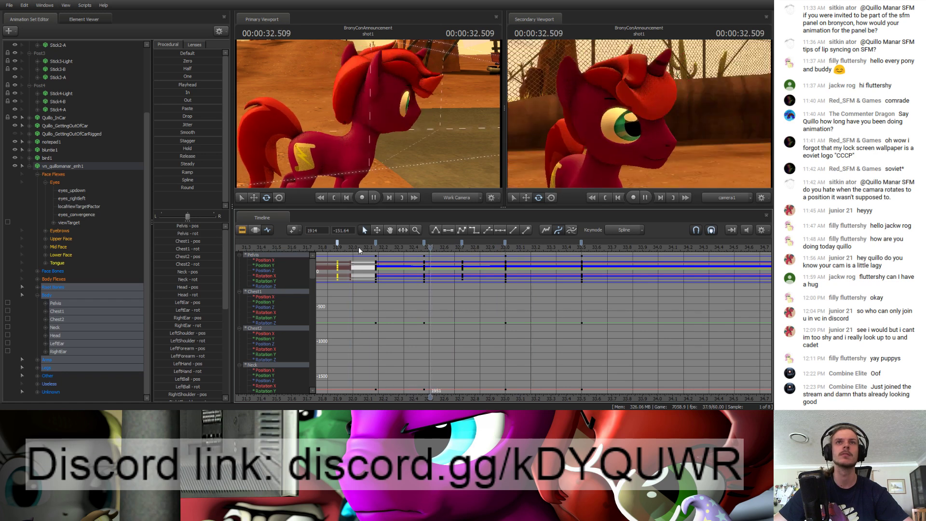
{"action": "key", "text": "space"}
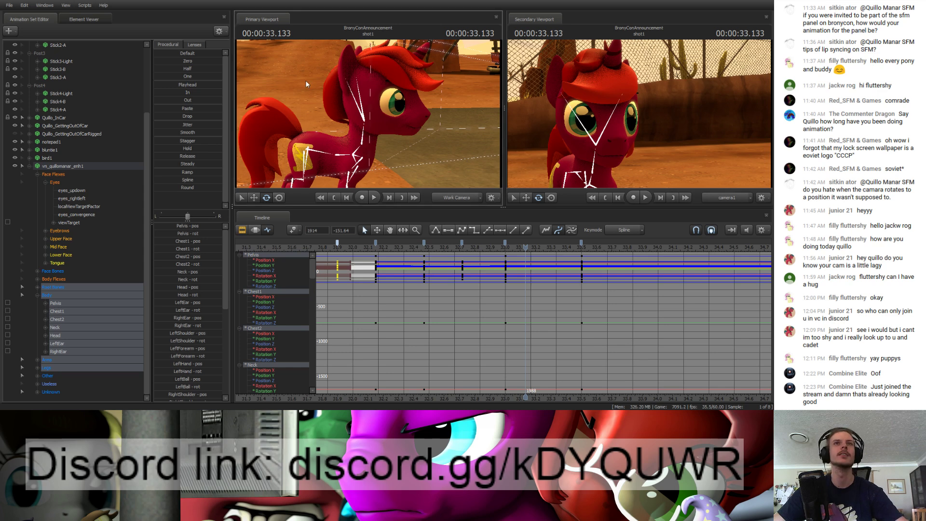
Step: Pull the work camera away from the pony to an overhead view of the map
{"action": "left_click_drag", "start_coordinate": [302, 75], "coordinate": [448, 166]}
{"action": "key", "text": "s"}
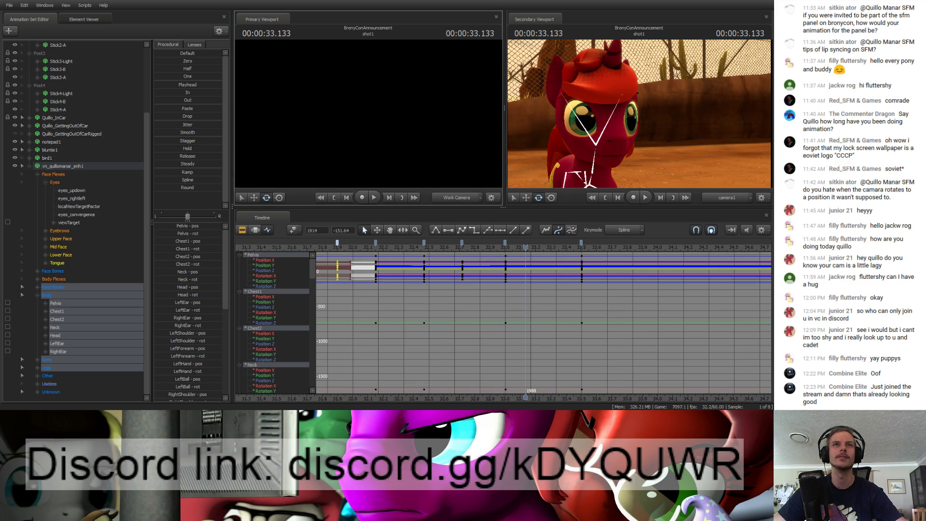
{"action": "left_click_drag", "start_coordinate": [369, 113], "coordinate": [330, 111]}
Step: Play the whole shot from 0 seconds in the Clip Editor to review it through camera1
{"action": "scroll", "coordinate": [369, 273], "scroll_direction": "down", "scroll_amount": 10}
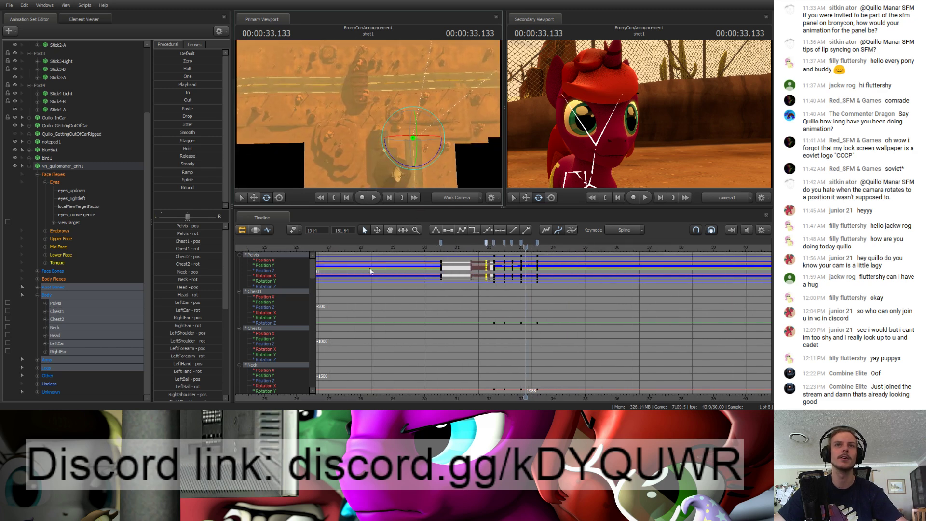
{"action": "scroll", "coordinate": [410, 256], "scroll_direction": "down", "scroll_amount": 5}
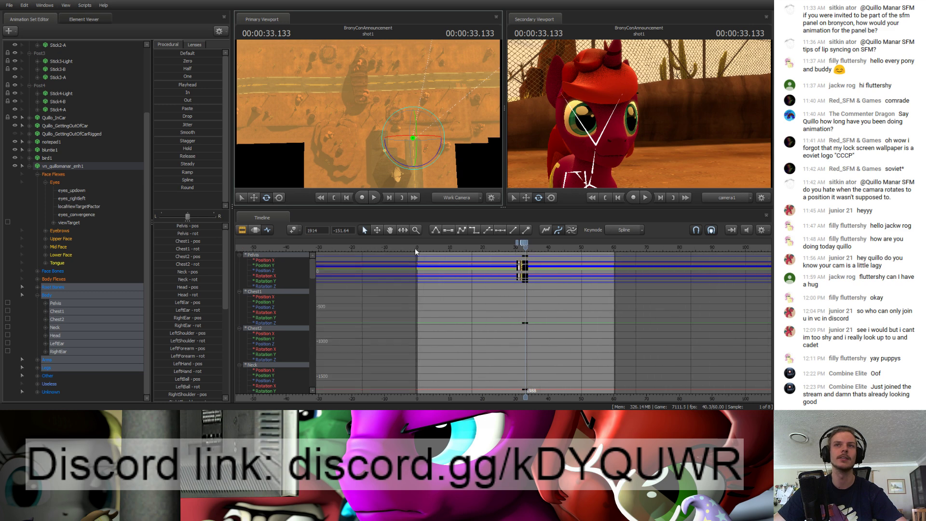
{"action": "left_click", "coordinate": [416, 247]}
{"action": "left_click", "coordinate": [251, 230]}
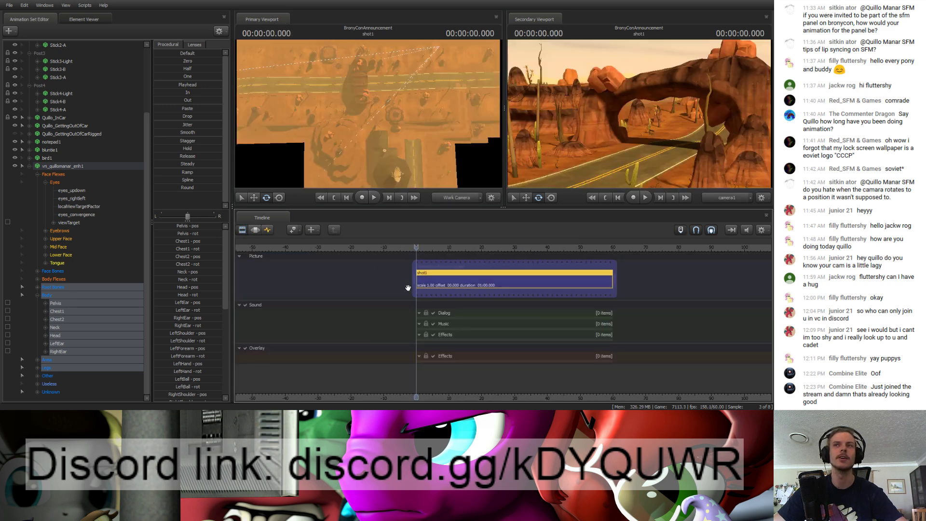
{"action": "key", "text": "space"}
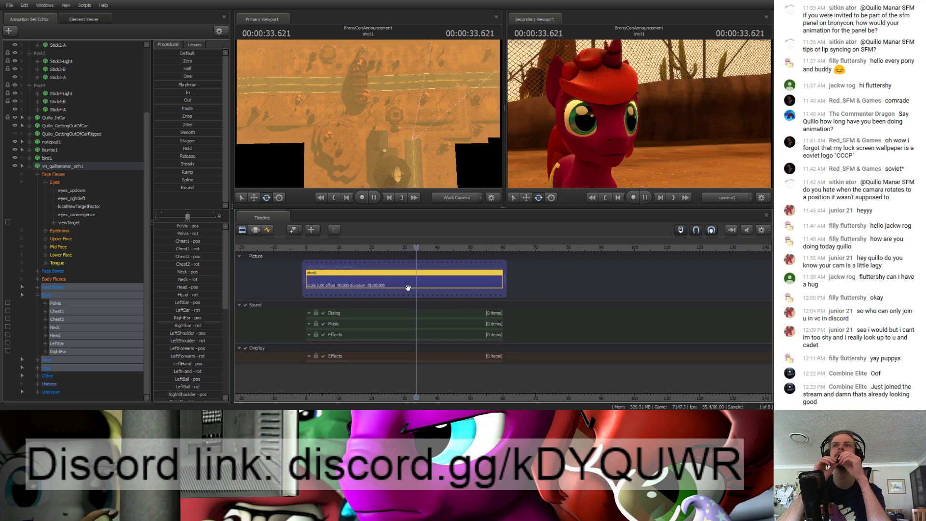
{"action": "key", "text": "space"}
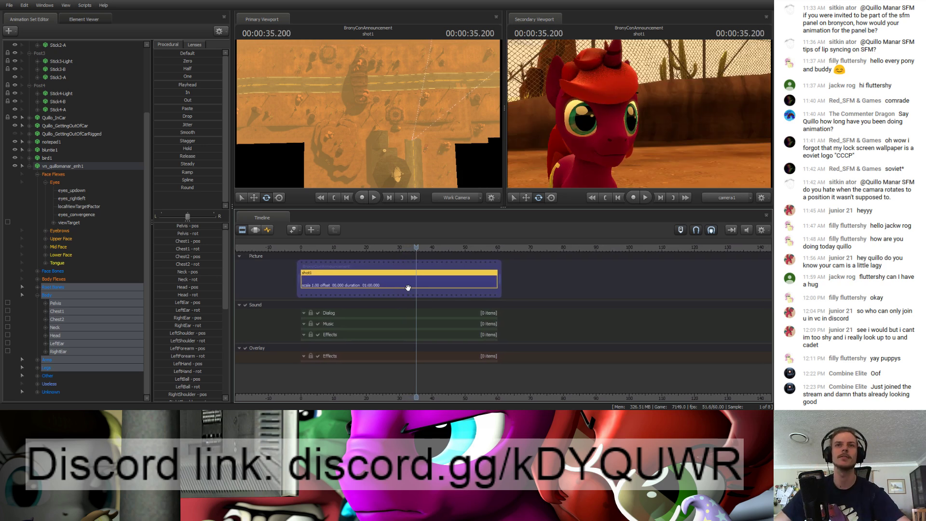
Step: Replay the shot from about 5.6 seconds to review the water tower and radio mast camera angles
{"action": "scroll", "coordinate": [408, 287], "scroll_direction": "up", "scroll_amount": 2}
{"action": "left_click_drag", "start_coordinate": [374, 248], "coordinate": [293, 247]}
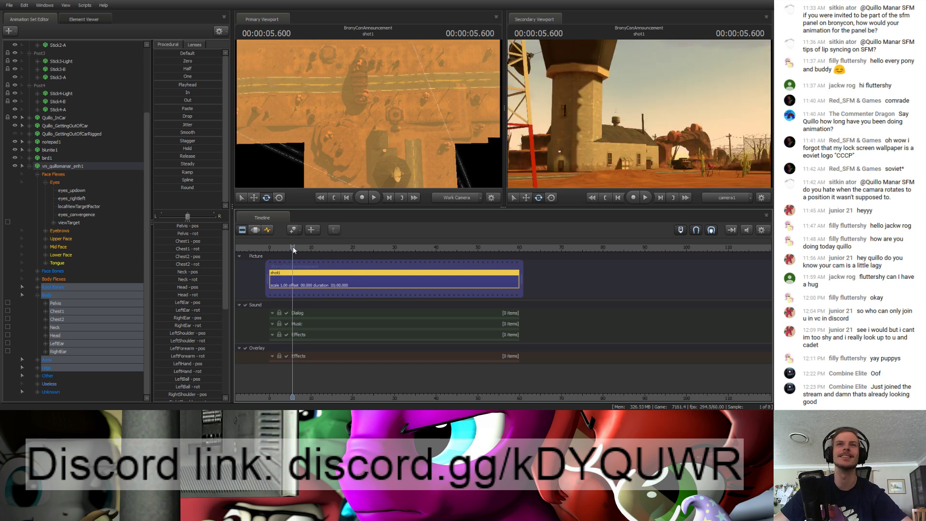
{"action": "key", "text": "space"}
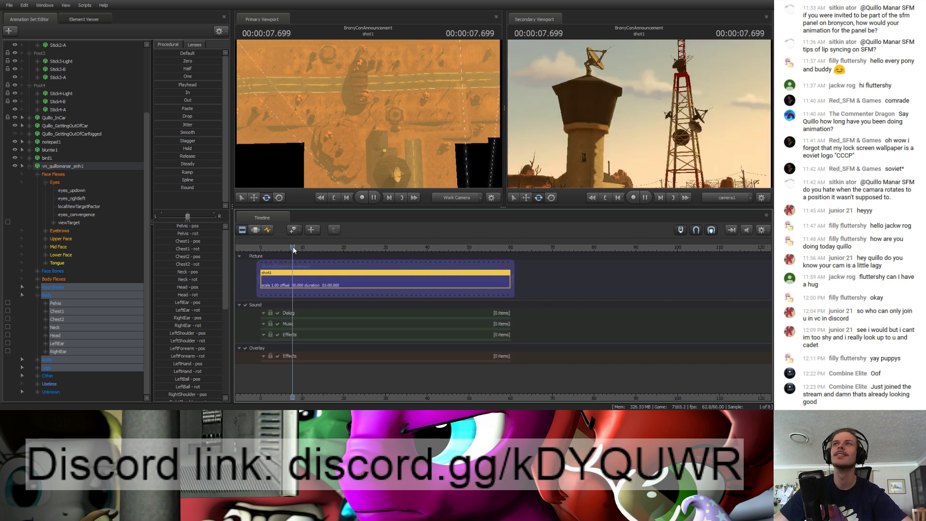
{"action": "left_click_drag", "start_coordinate": [293, 247], "coordinate": [281, 246]}
{"action": "key", "text": "space"}
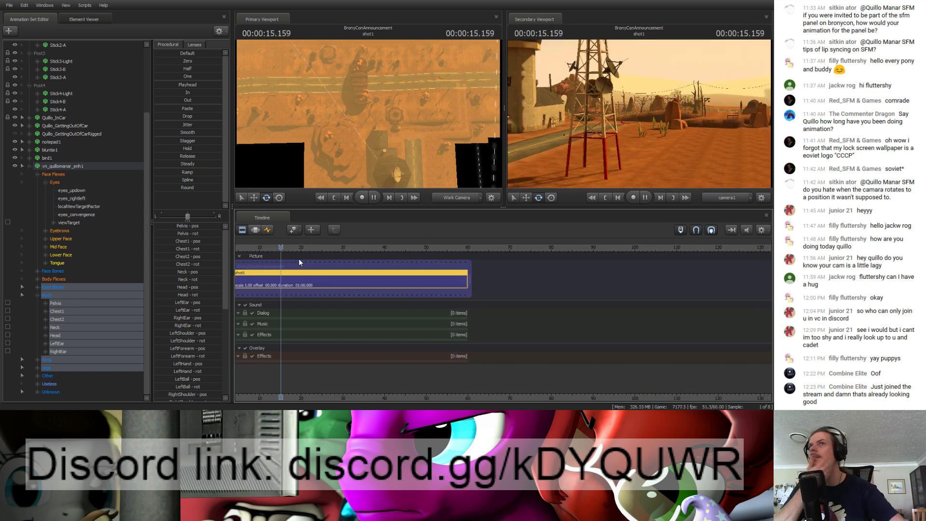
{"action": "key", "text": "space"}
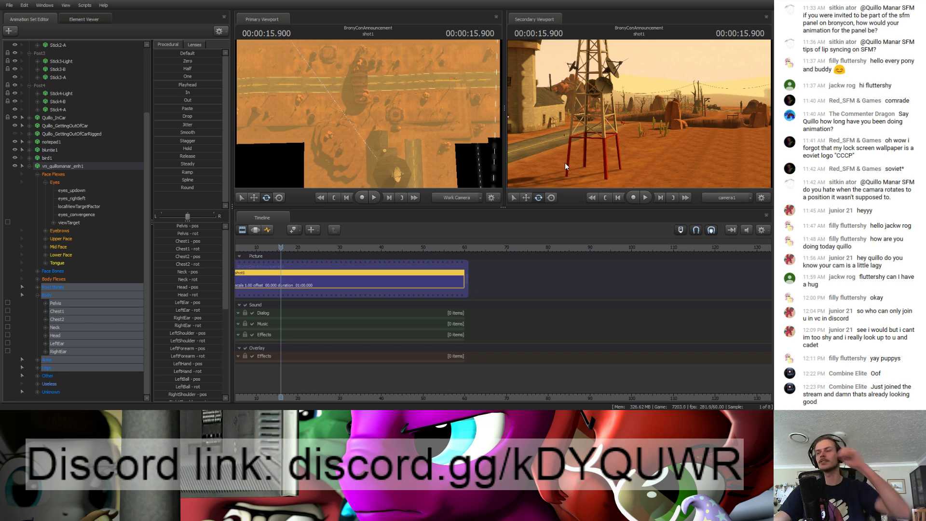
{"action": "key", "text": "space"}
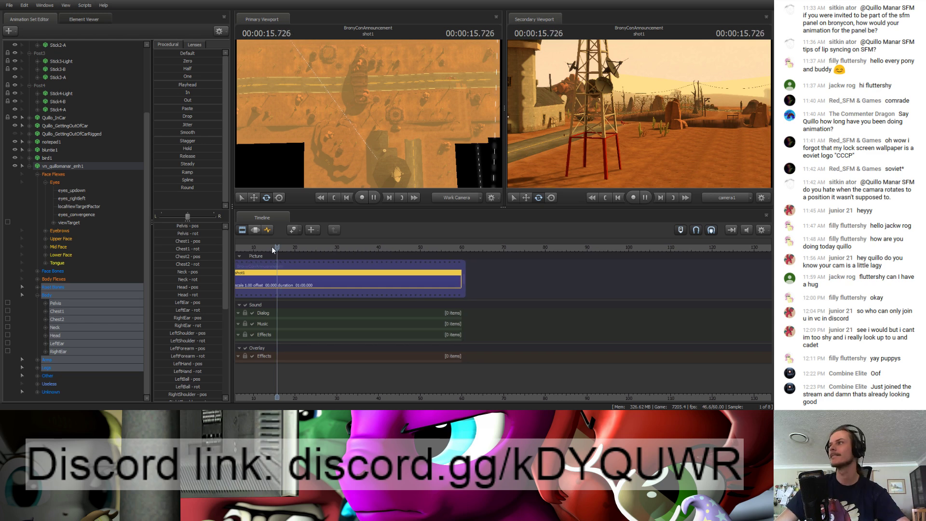
{"action": "key", "text": "space"}
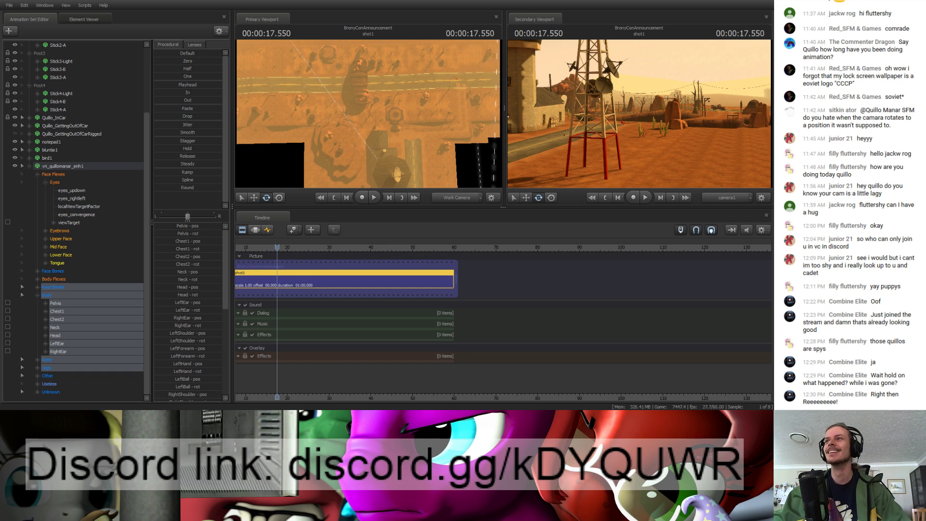
Step: Fly the work camera down to the pony and the pickup truck and play the truck's movement
{"action": "key", "text": "w"}
{"action": "mouse_move", "coordinate": [368, 113]}
{"action": "left_mouse_down"}
{"action": "mouse_move", "coordinate": [456, 114]}
{"action": "mouse_move", "coordinate": [478, 102]}
{"action": "mouse_move", "coordinate": [434, 111]}
{"action": "mouse_move", "coordinate": [388, 103]}
{"action": "mouse_move", "coordinate": [400, 105]}
{"action": "mouse_move", "coordinate": [410, 77]}
{"action": "mouse_move", "coordinate": [414, 120]}
{"action": "mouse_move", "coordinate": [381, 99]}
{"action": "mouse_move", "coordinate": [386, 115]}
{"action": "mouse_move", "coordinate": [400, 99]}
{"action": "mouse_move", "coordinate": [335, 109]}
{"action": "mouse_move", "coordinate": [373, 115]}
{"action": "left_mouse_up"}
{"action": "key", "text": "w"}
{"action": "key", "text": "w"}
{"action": "key", "text": "w"}
{"action": "key", "text": "d"}
{"action": "key", "text": "w"}
{"action": "key", "text": "space"}
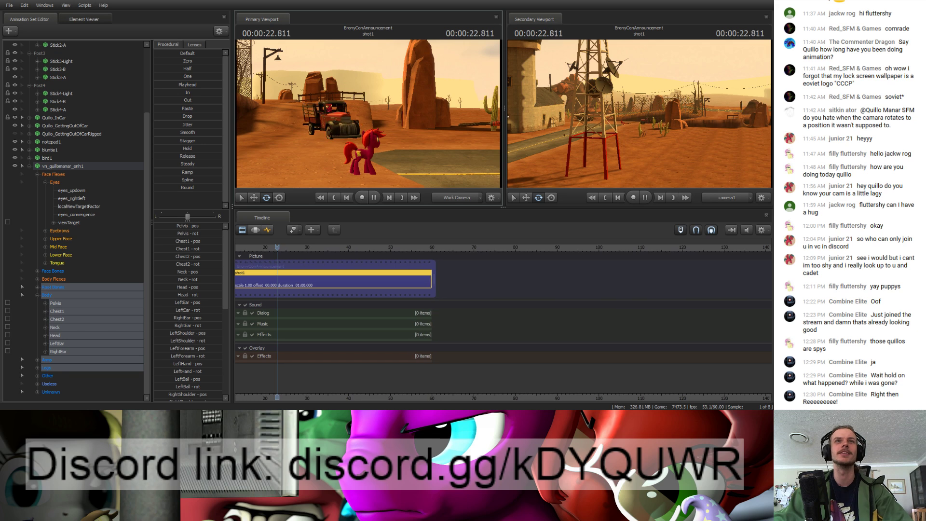
{"action": "key", "text": "space"}
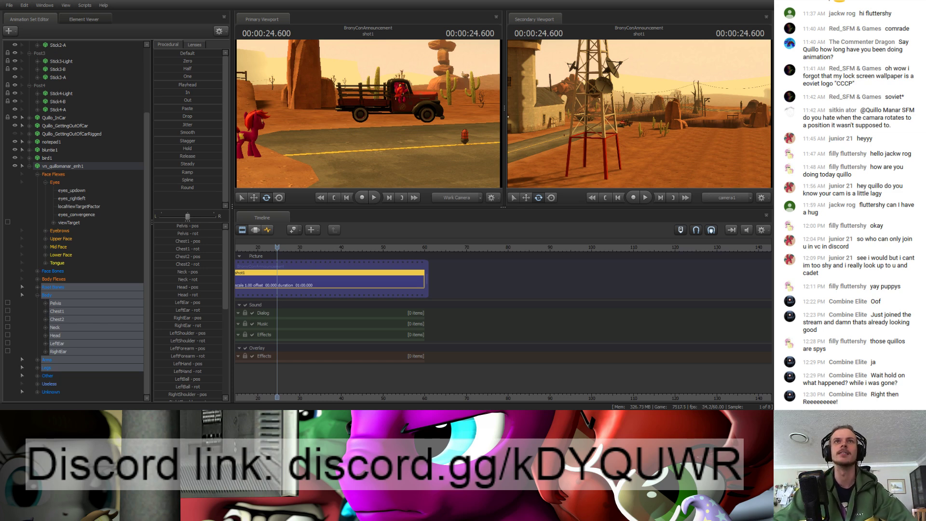
Step: Move the work camera past the truck to look down the road from behind the pony
{"action": "key", "text": "w"}
{"action": "mouse_move", "coordinate": [368, 114]}
{"action": "left_mouse_down"}
{"action": "mouse_move", "coordinate": [337, 119]}
{"action": "mouse_move", "coordinate": [354, 115]}
{"action": "mouse_move", "coordinate": [316, 109]}
{"action": "mouse_move", "coordinate": [357, 118]}
{"action": "mouse_move", "coordinate": [364, 132]}
{"action": "mouse_move", "coordinate": [372, 116]}
{"action": "mouse_move", "coordinate": [364, 121]}
{"action": "left_mouse_up"}
{"action": "key", "text": "s"}
{"action": "key", "text": "w"}
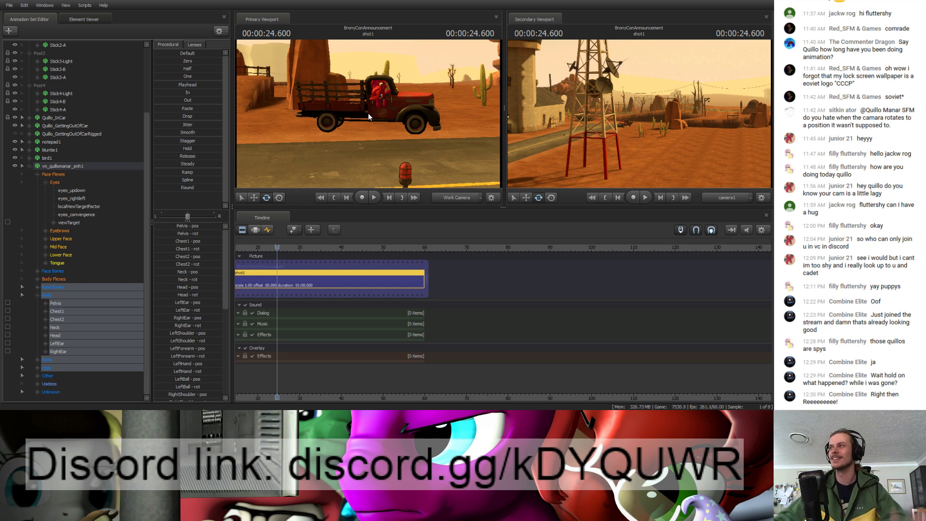
{"action": "key", "text": "w"}
{"action": "mouse_move", "coordinate": [368, 113]}
{"action": "left_mouse_down"}
{"action": "mouse_move", "coordinate": [368, 105]}
{"action": "mouse_move", "coordinate": [368, 126]}
{"action": "mouse_move", "coordinate": [343, 128]}
{"action": "mouse_move", "coordinate": [368, 113]}
{"action": "left_mouse_up"}
{"action": "key", "text": "w"}
{"action": "key", "text": "s"}
Step: Select camera1 and bookmark 35.000 seconds for it in the Motion Editor
{"action": "scroll", "coordinate": [51, 88], "scroll_direction": "up", "scroll_amount": 3}
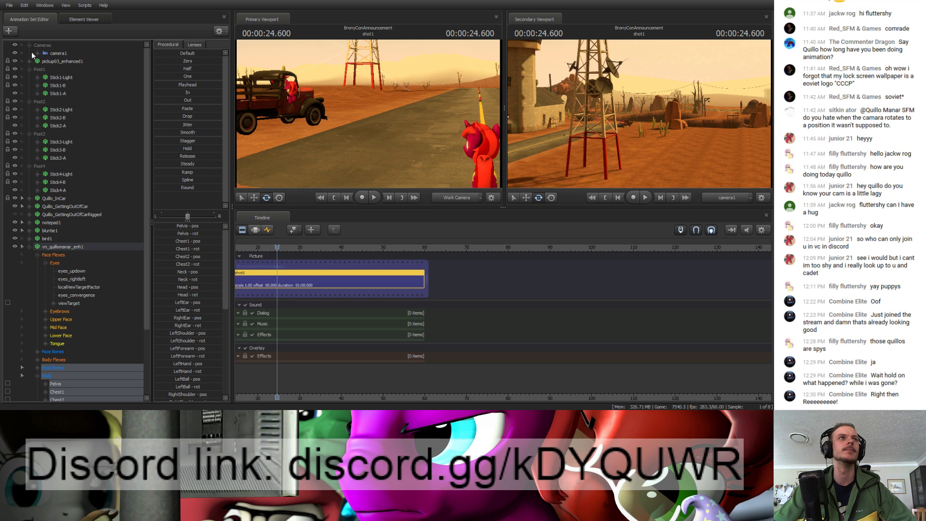
{"action": "left_click", "coordinate": [62, 54]}
{"action": "left_click_drag", "start_coordinate": [276, 247], "coordinate": [356, 247]}
{"action": "scroll", "coordinate": [359, 261], "scroll_direction": "up", "scroll_amount": 3}
{"action": "scroll", "coordinate": [359, 262], "scroll_direction": "up", "scroll_amount": 3}
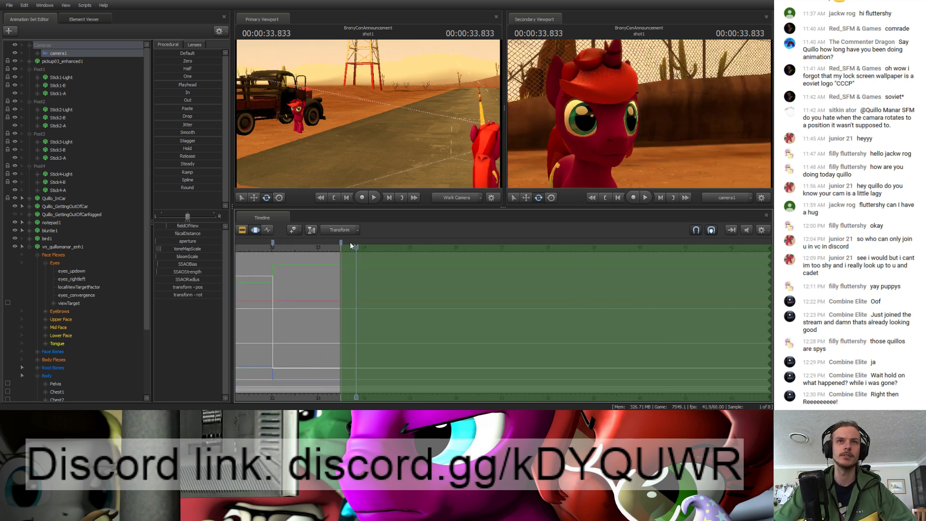
{"action": "left_click_drag", "start_coordinate": [352, 245], "coordinate": [410, 257]}
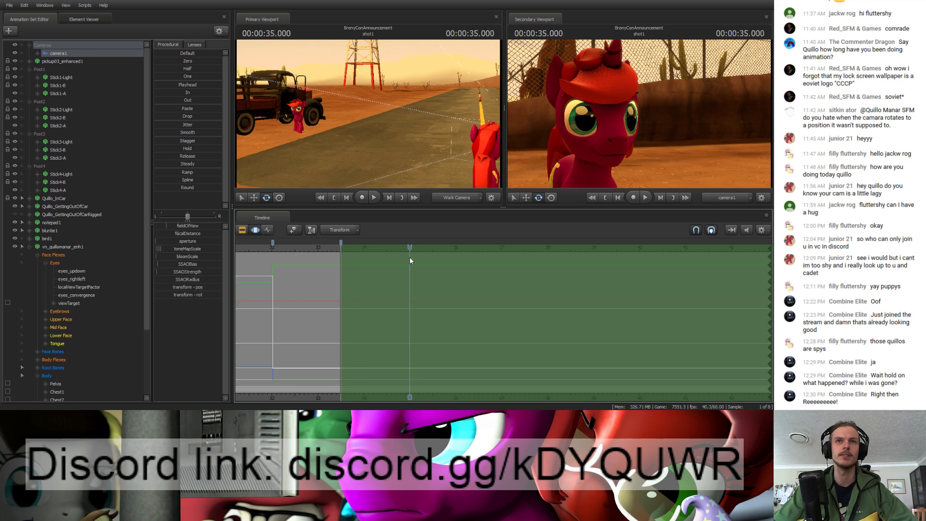
{"action": "scroll", "coordinate": [389, 278], "scroll_direction": "down", "scroll_amount": 5}
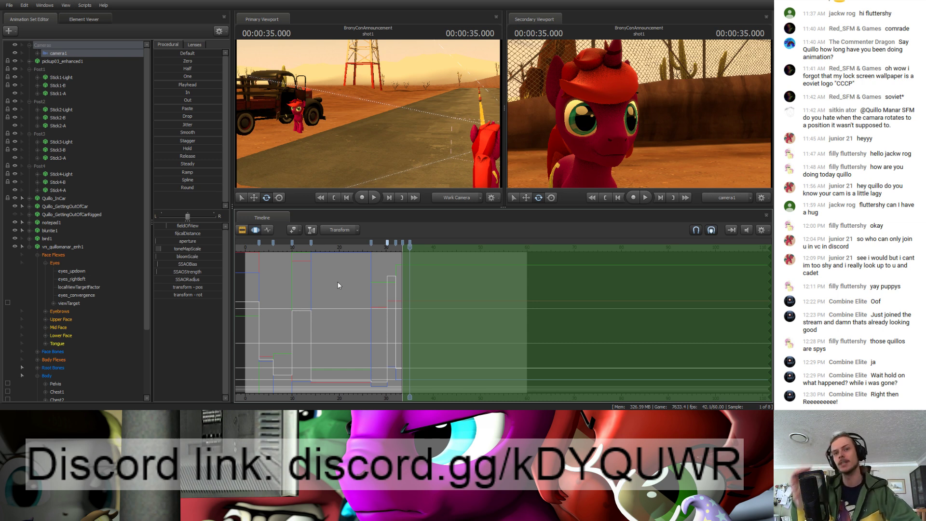
Step: Play and scrub the opening seconds of the shot to examine camera1's first cut
{"action": "left_click_drag", "start_coordinate": [256, 244], "coordinate": [252, 247]}
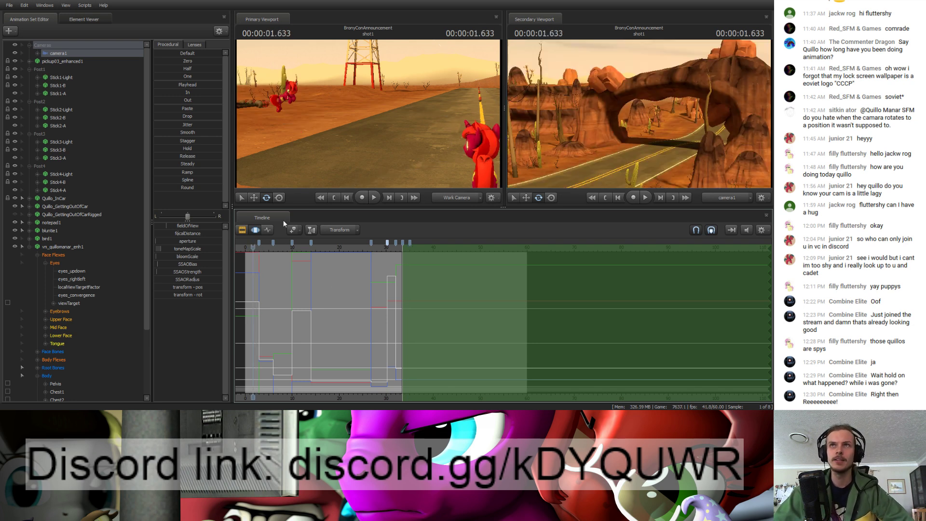
{"action": "key", "text": "space"}
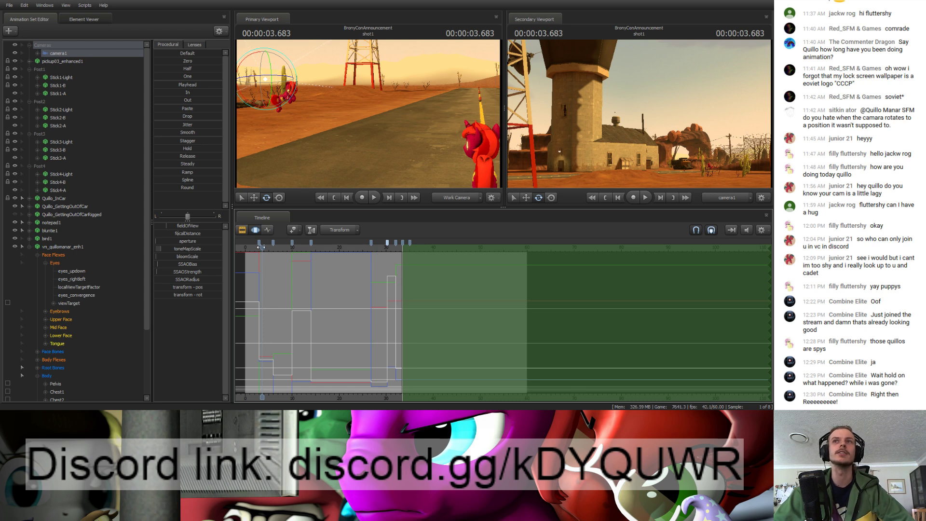
{"action": "left_click_drag", "start_coordinate": [261, 246], "coordinate": [255, 247]}
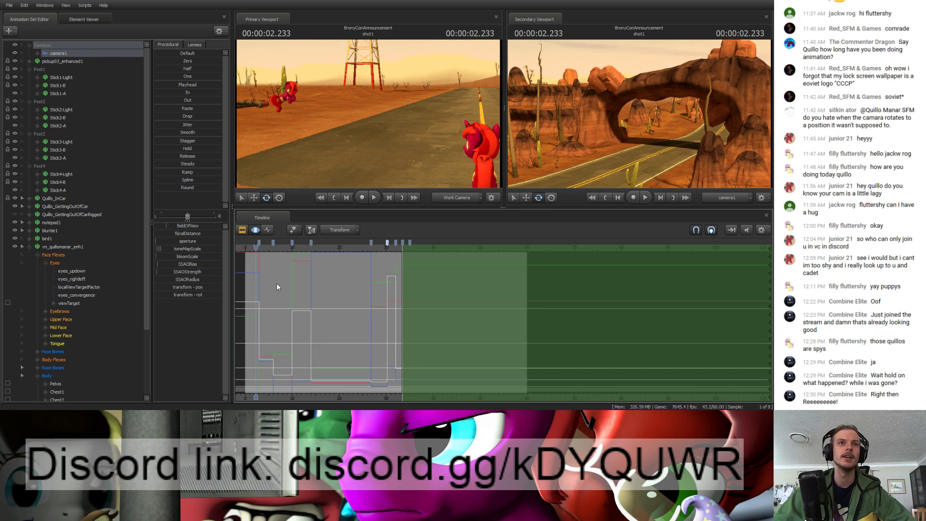
Step: Collapse the Post1 to Post4 groups and the vn_quillomanar_enh1 controls in the animation set list and clear the selection
{"action": "left_click", "coordinate": [252, 246]}
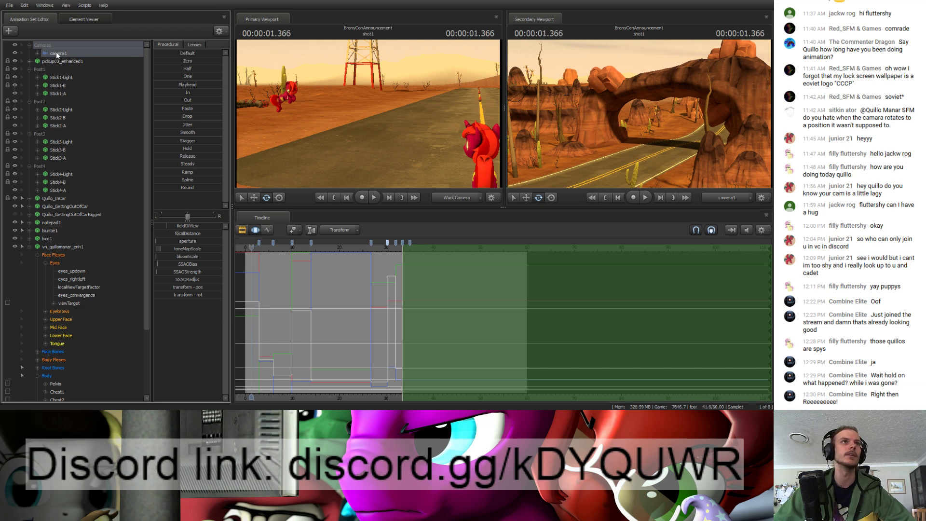
{"action": "left_click", "coordinate": [29, 69]}
{"action": "left_click", "coordinate": [30, 77]}
{"action": "left_click", "coordinate": [30, 85]}
{"action": "left_click", "coordinate": [29, 94]}
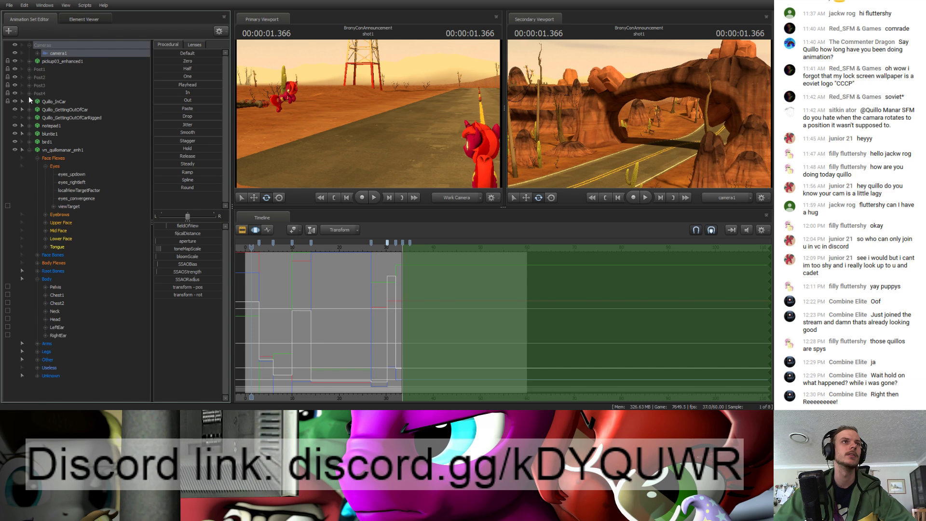
{"action": "left_click", "coordinate": [29, 150]}
{"action": "left_click", "coordinate": [74, 198]}
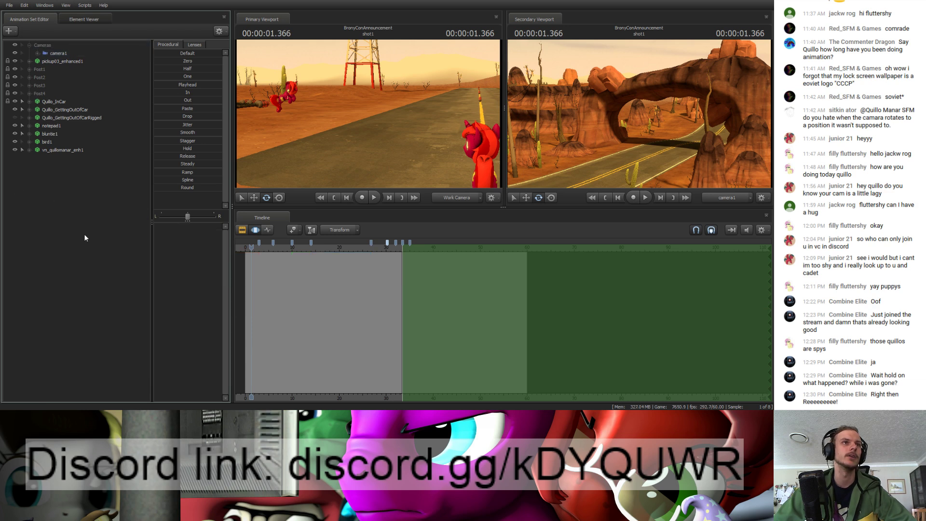
Step: Add camera2 as a copy of camera1, show it in the secondary viewport and aim it down the road at 1.550 seconds
{"action": "left_click_drag", "start_coordinate": [56, 158], "coordinate": [72, 58]}
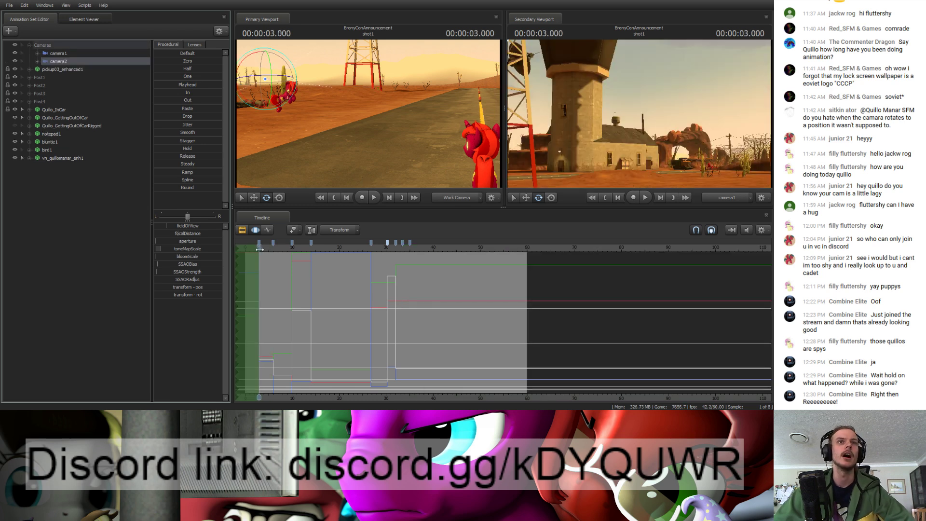
{"action": "left_click_drag", "start_coordinate": [259, 249], "coordinate": [251, 249]}
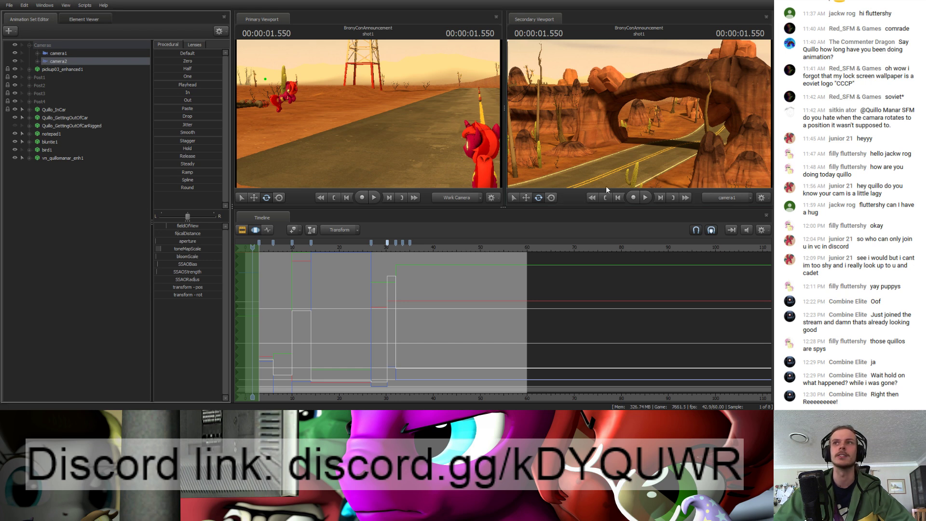
{"action": "left_click_drag", "start_coordinate": [61, 63], "coordinate": [531, 139]}
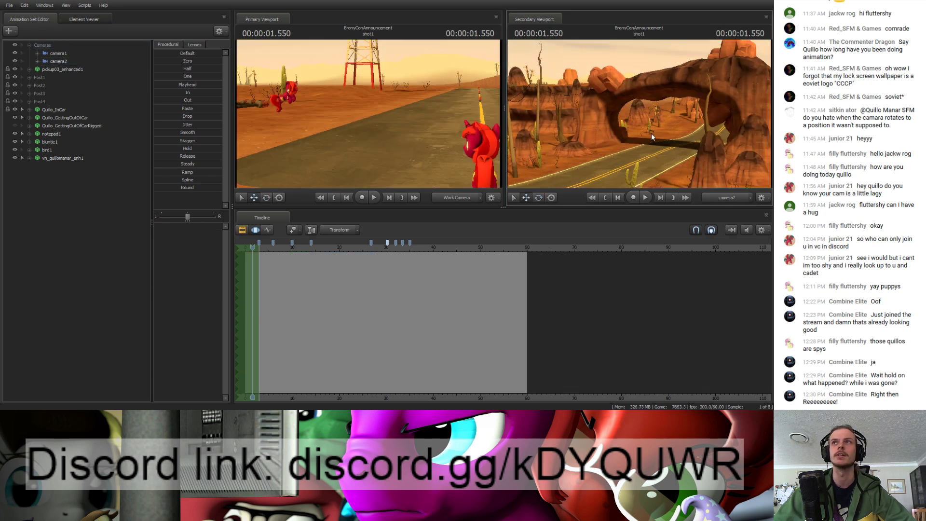
{"action": "left_click", "coordinate": [58, 61]}
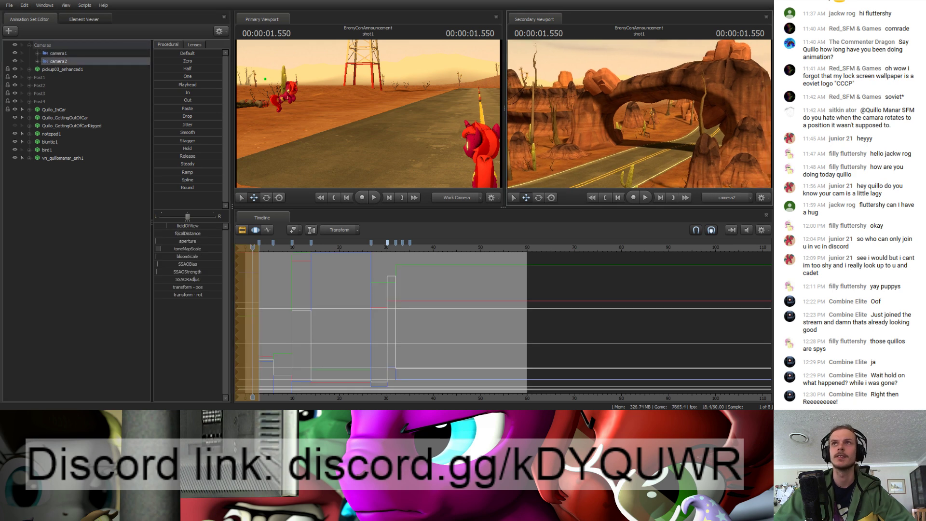
{"action": "mouse_move", "coordinate": [639, 114]}
{"action": "left_mouse_down"}
{"action": "mouse_move", "coordinate": [657, 110]}
{"action": "mouse_move", "coordinate": [638, 113]}
{"action": "left_mouse_up"}
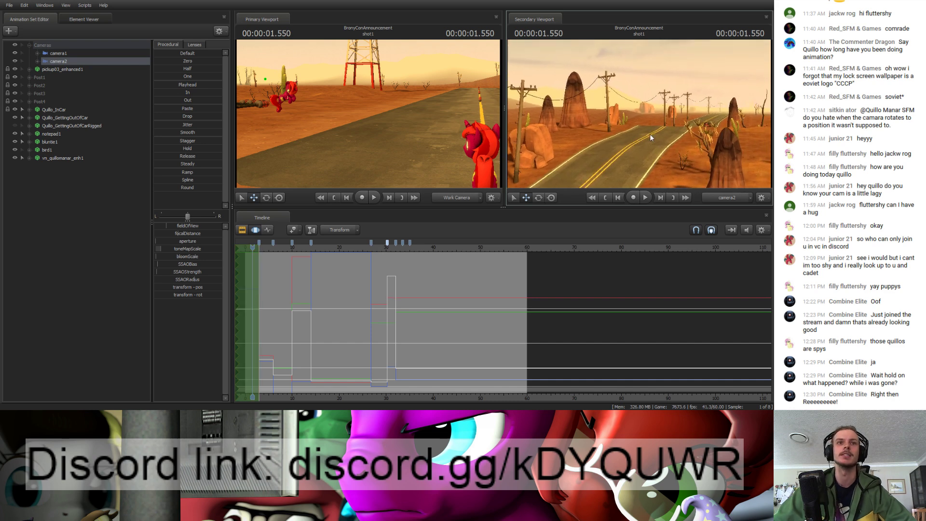
Step: Play the opening seconds through camera2 twice, examining the cut at 3 seconds
{"action": "scroll", "coordinate": [336, 320], "scroll_direction": "up", "scroll_amount": 3}
{"action": "left_click_drag", "start_coordinate": [253, 246], "coordinate": [240, 247]}
{"action": "key", "text": "space"}
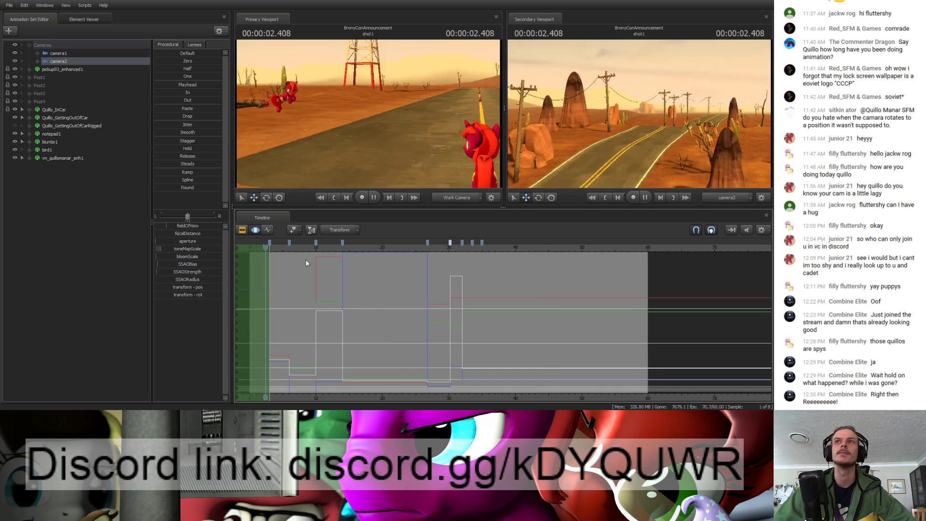
{"action": "key", "text": "space"}
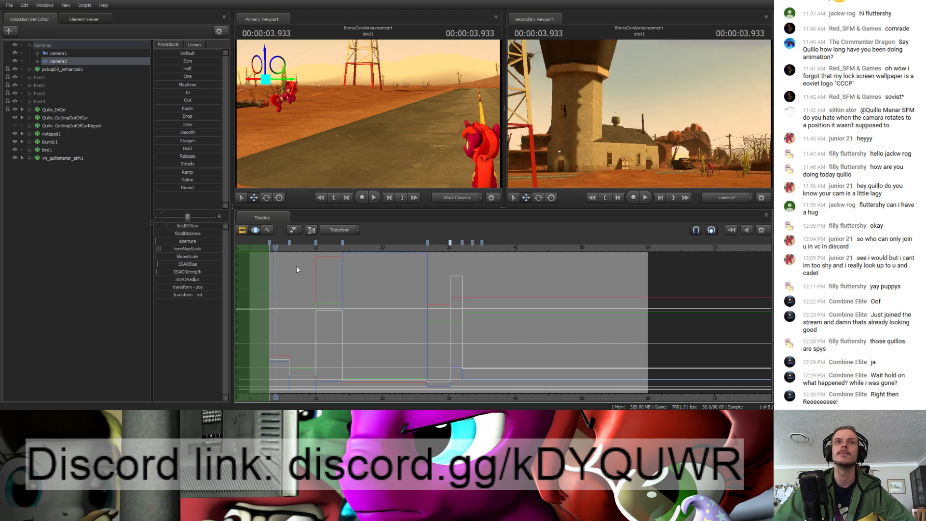
{"action": "scroll", "coordinate": [296, 265], "scroll_direction": "up", "scroll_amount": 3}
{"action": "scroll", "coordinate": [424, 401], "scroll_direction": "up", "scroll_amount": 2}
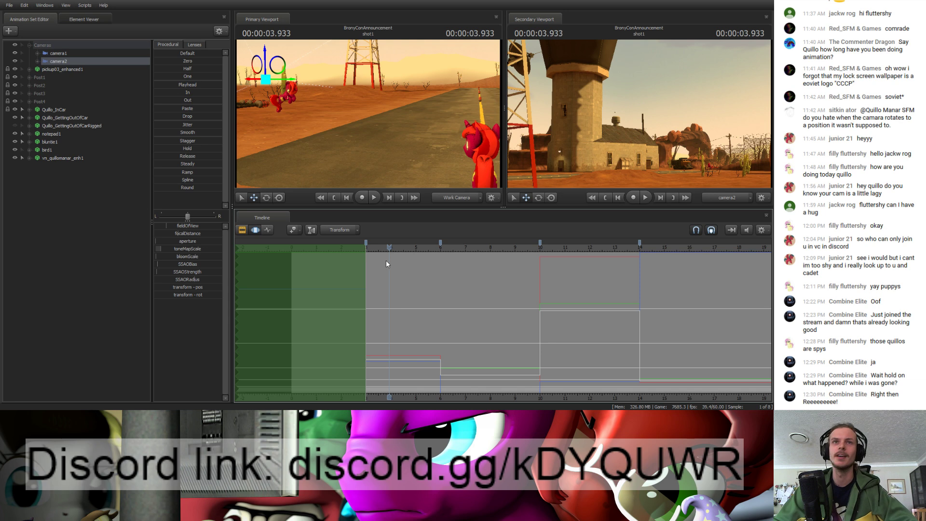
{"action": "left_click_drag", "start_coordinate": [388, 247], "coordinate": [316, 258]}
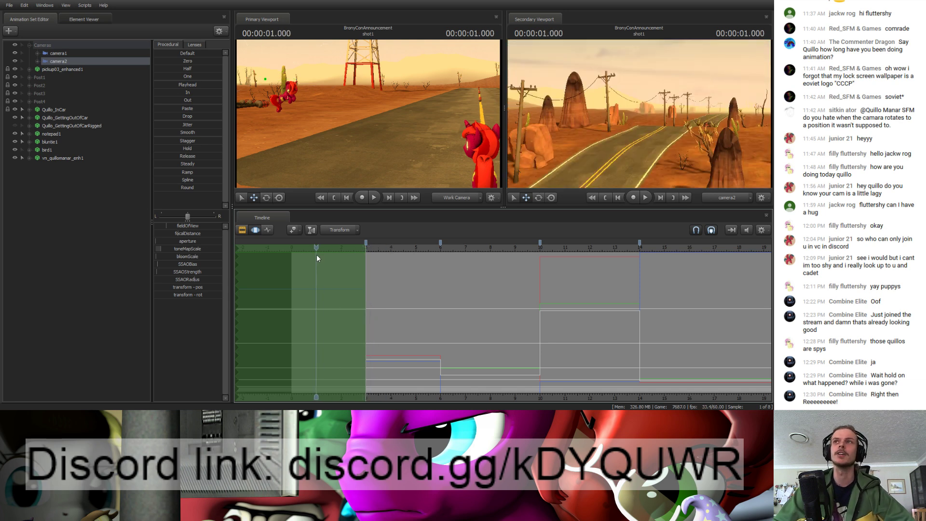
{"action": "key", "text": "space"}
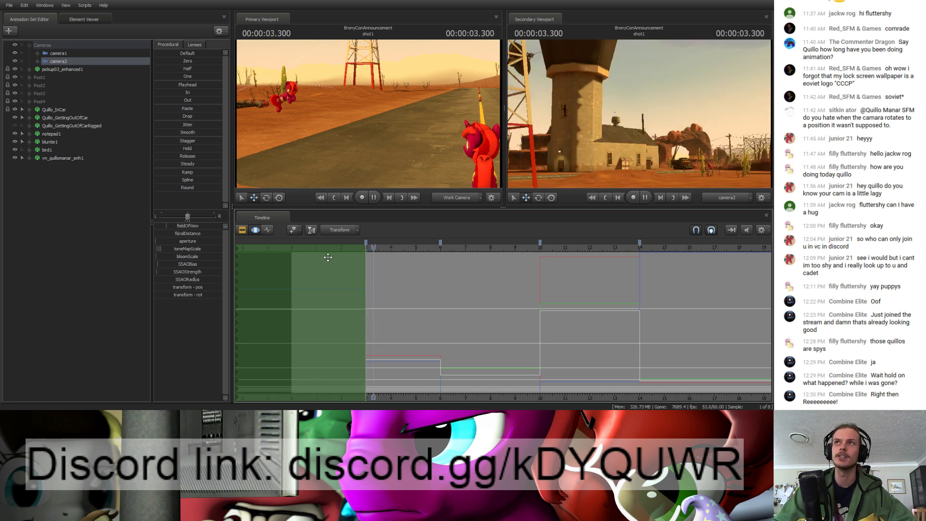
{"action": "key", "text": "space"}
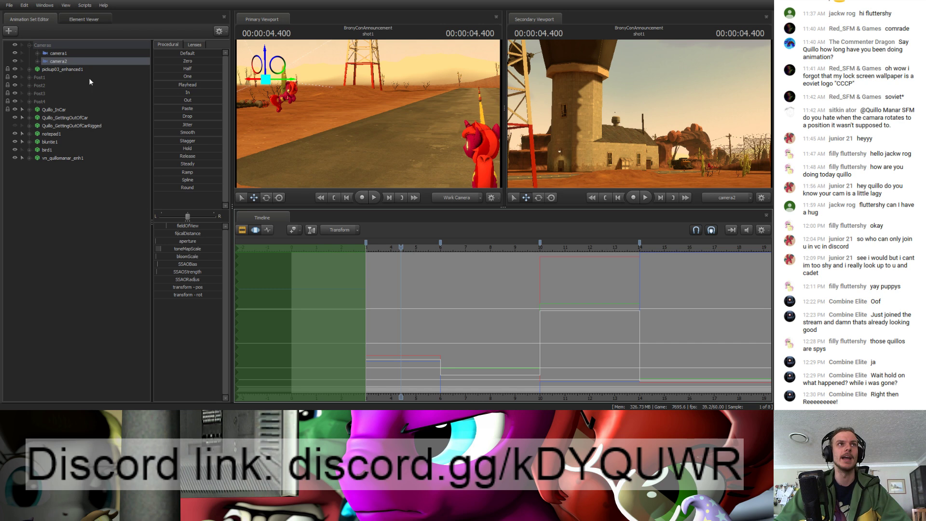
Step: Play the opening seconds through camera1 to compare its first cut with camera2's
{"action": "left_click", "coordinate": [68, 54]}
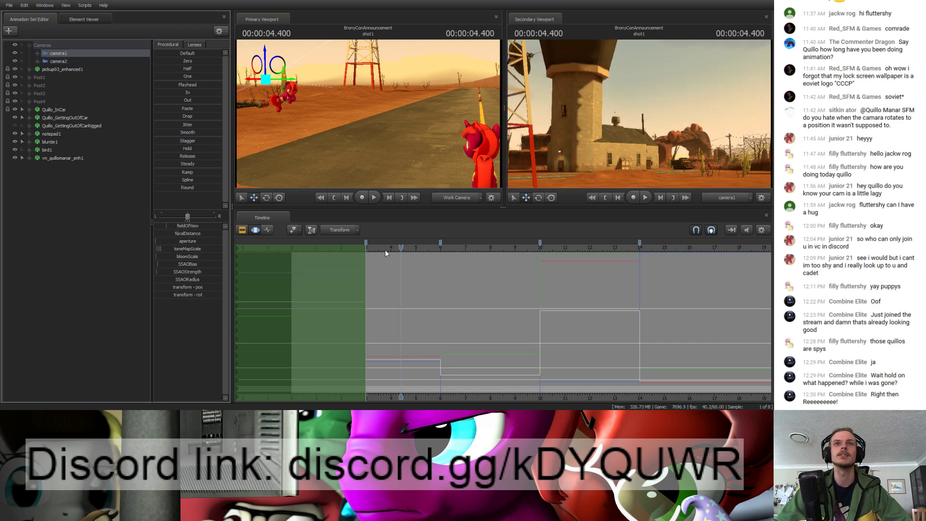
{"action": "left_click_drag", "start_coordinate": [385, 250], "coordinate": [293, 249]}
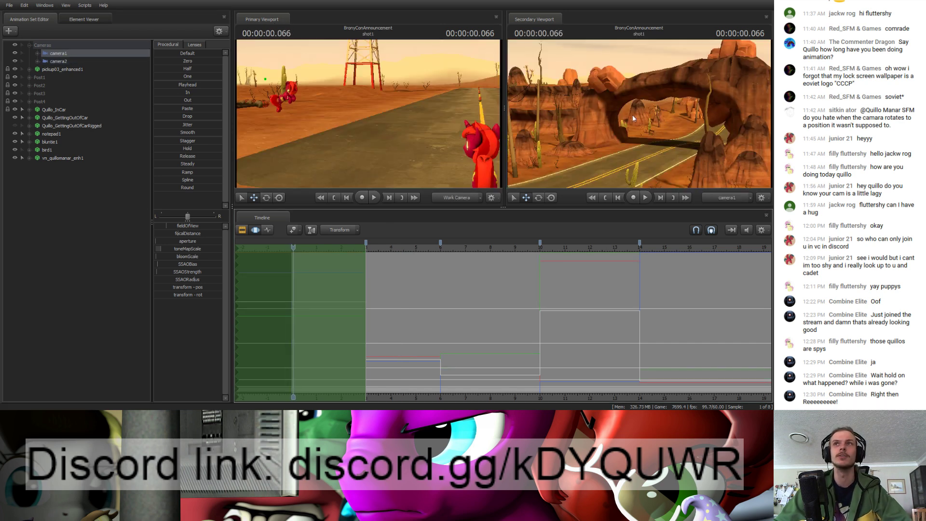
{"action": "key", "text": "space"}
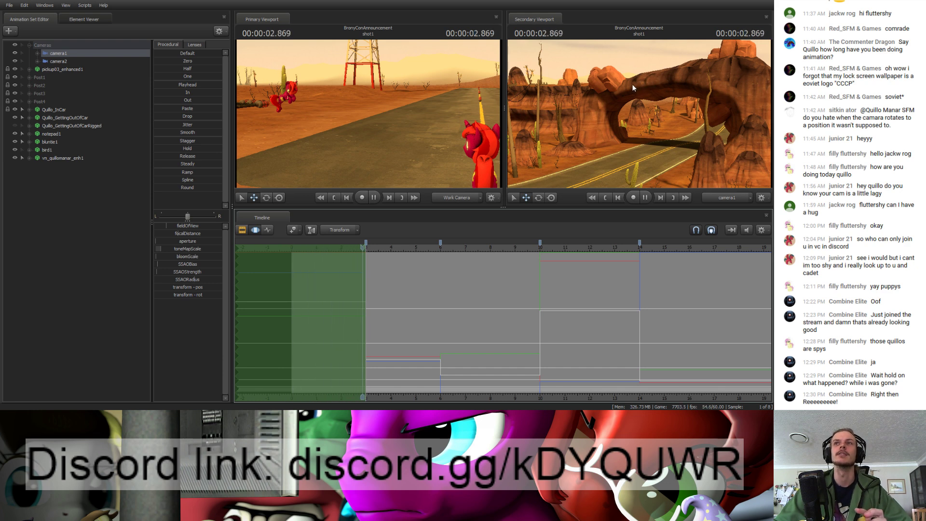
{"action": "key", "text": "space"}
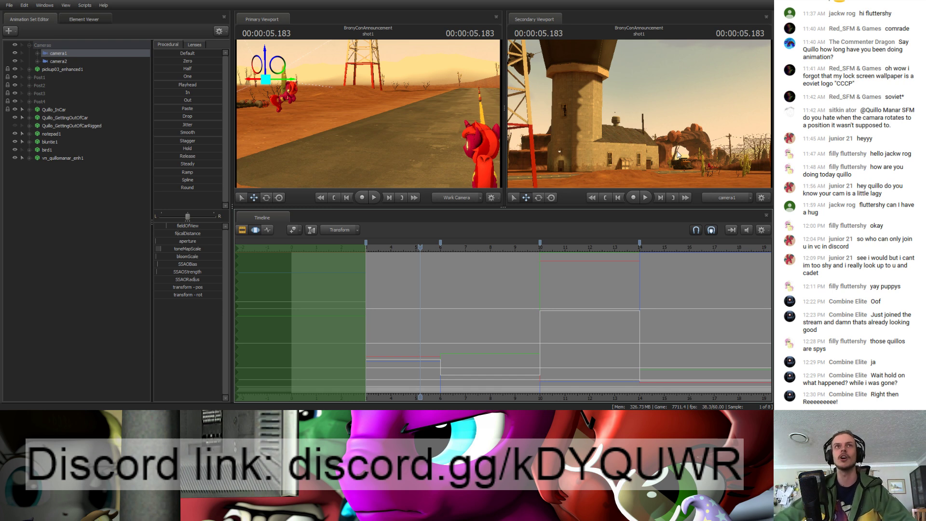
Step: Delete camera2 and select camera1 again
{"action": "left_click", "coordinate": [66, 61]}
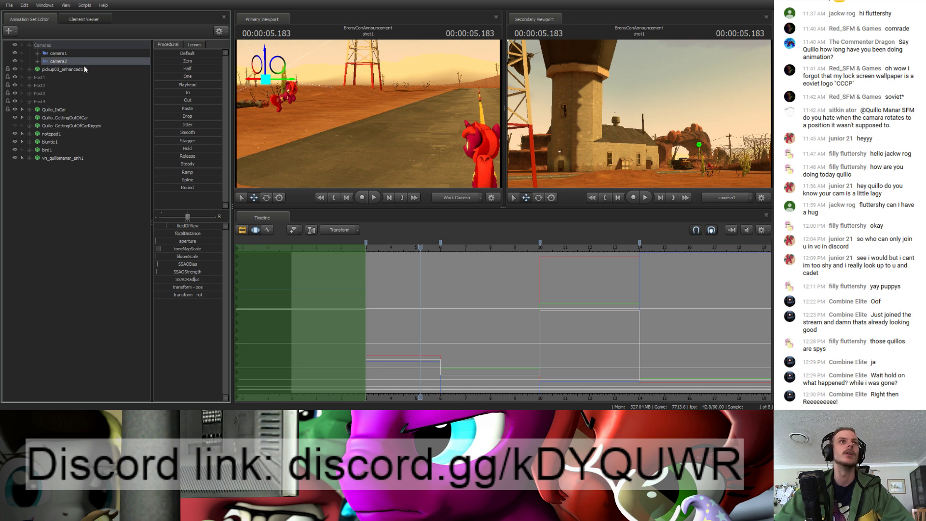
{"action": "key", "text": "Delete"}
{"action": "left_click", "coordinate": [64, 52]}
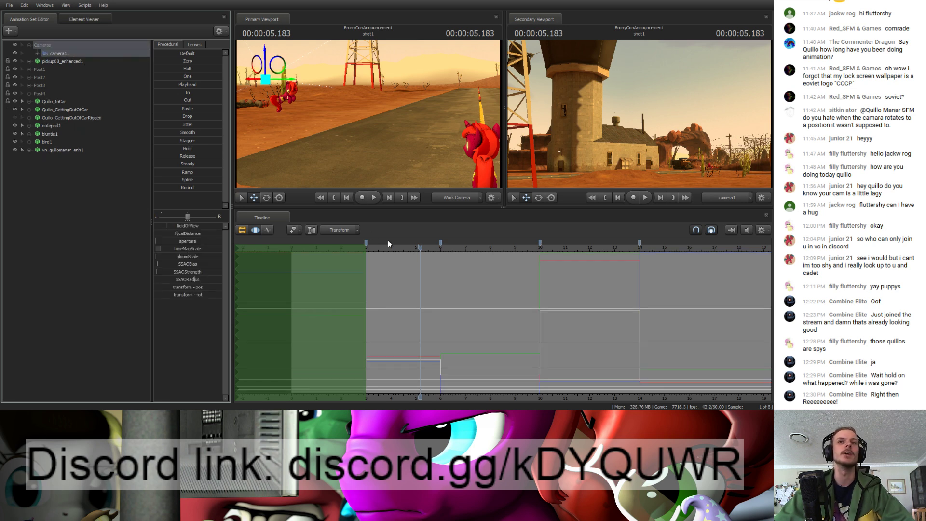
Step: Scrub forward through camera1's cuts and back to the water tower view at 7.466 seconds
{"action": "left_click_drag", "start_coordinate": [419, 249], "coordinate": [717, 295]}
{"action": "scroll", "coordinate": [716, 296], "scroll_direction": "down", "scroll_amount": 4}
{"action": "middle_click_drag", "start_coordinate": [595, 385], "coordinate": [432, 353]}
{"action": "left_click_drag", "start_coordinate": [549, 247], "coordinate": [446, 248]}
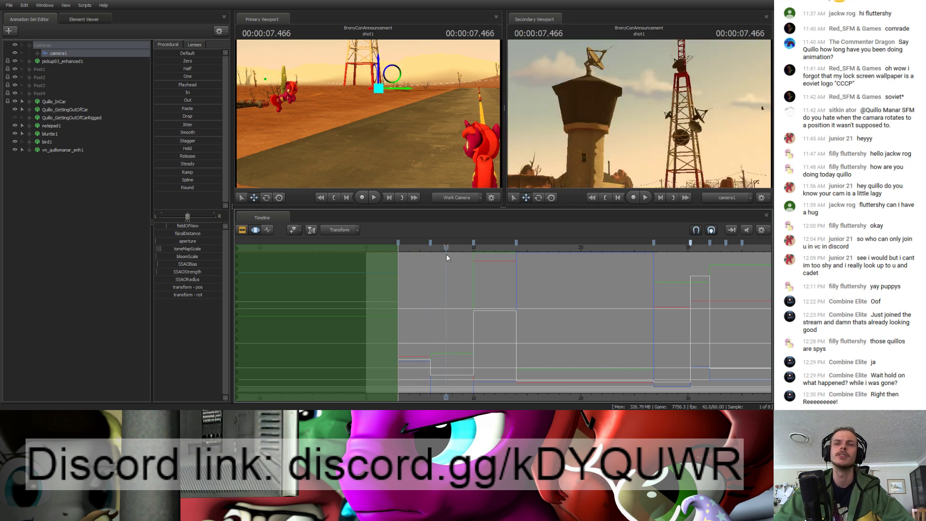
Step: Move the time selection to camera1's segment between the 6 and 10 second bookmarks and go to 6.350 seconds
{"action": "key", "text": "Down"}
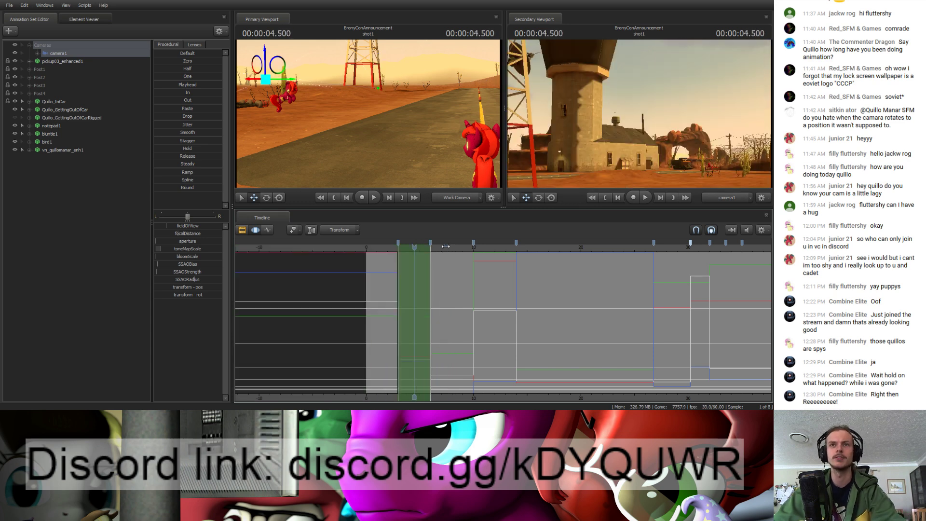
{"action": "key", "text": "Down"}
{"action": "mouse_move", "coordinate": [445, 246]}
{"action": "left_mouse_down"}
{"action": "mouse_move", "coordinate": [391, 248]}
{"action": "mouse_move", "coordinate": [434, 246]}
{"action": "left_mouse_up"}
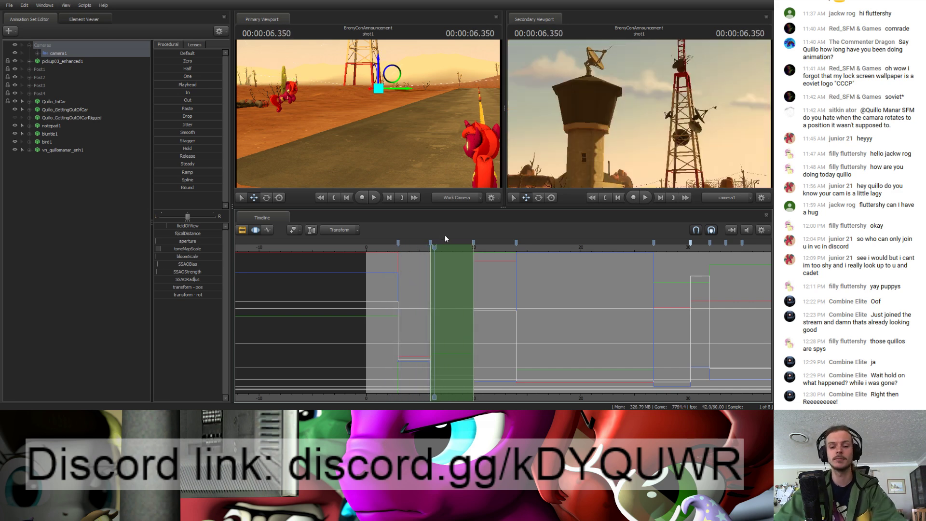
Step: Try reframing camera1 on the water tower within the 6 to 10 second segment and undo the move
{"action": "left_click_drag", "start_coordinate": [627, 116], "coordinate": [654, 115]}
{"action": "key", "text": "w"}
{"action": "key", "text": "s"}
{"action": "key", "text": "a"}
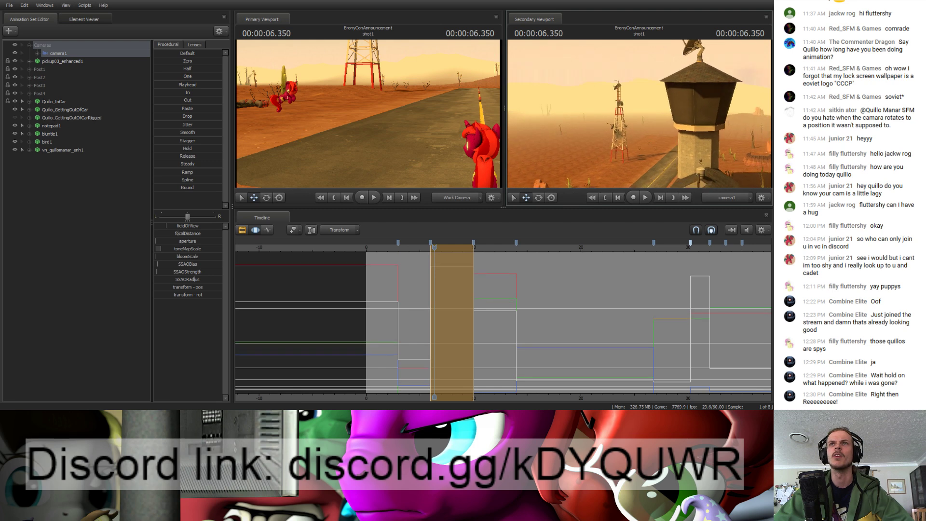
{"action": "key", "text": "ctrl+z"}
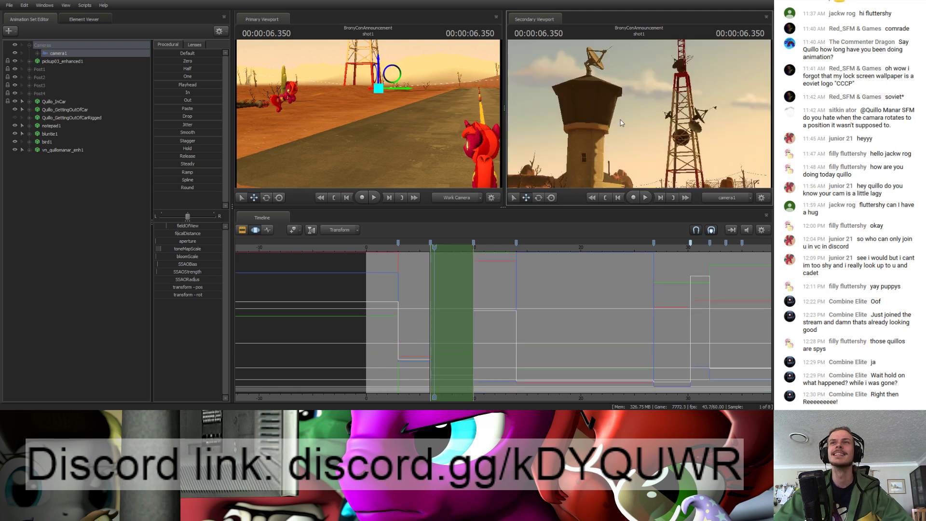
Step: Scrub back and forth between camera1's rock arch, building and water tower views to examine the cuts
{"action": "left_click_drag", "start_coordinate": [434, 248], "coordinate": [395, 250]}
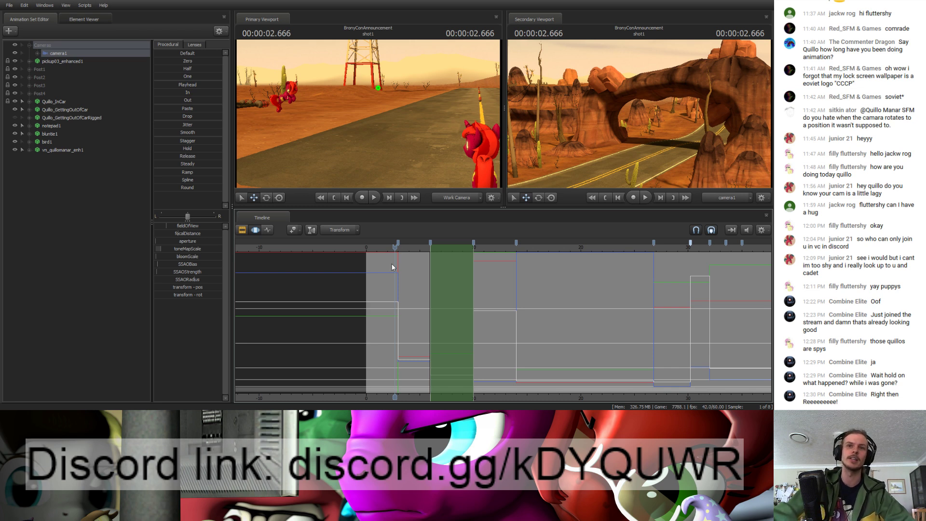
{"action": "left_click_drag", "start_coordinate": [394, 248], "coordinate": [449, 265]}
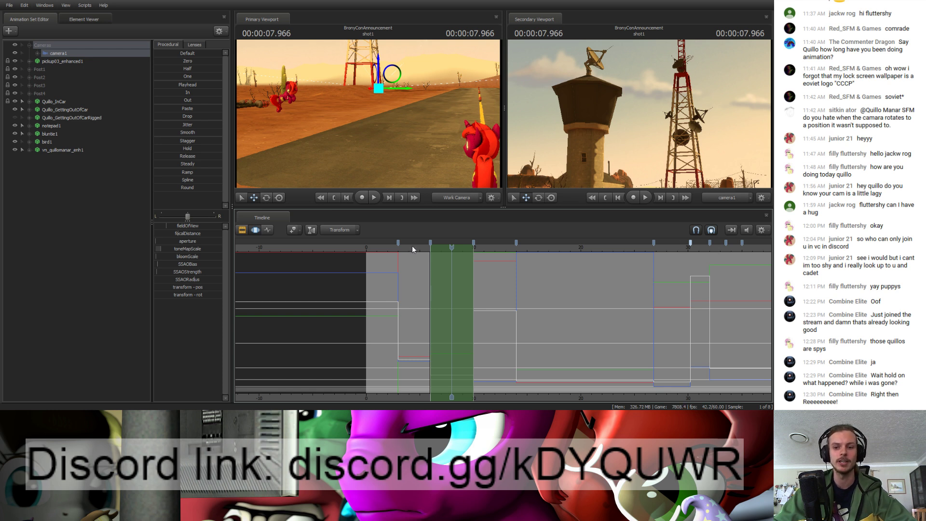
{"action": "left_click_drag", "start_coordinate": [452, 246], "coordinate": [411, 255]}
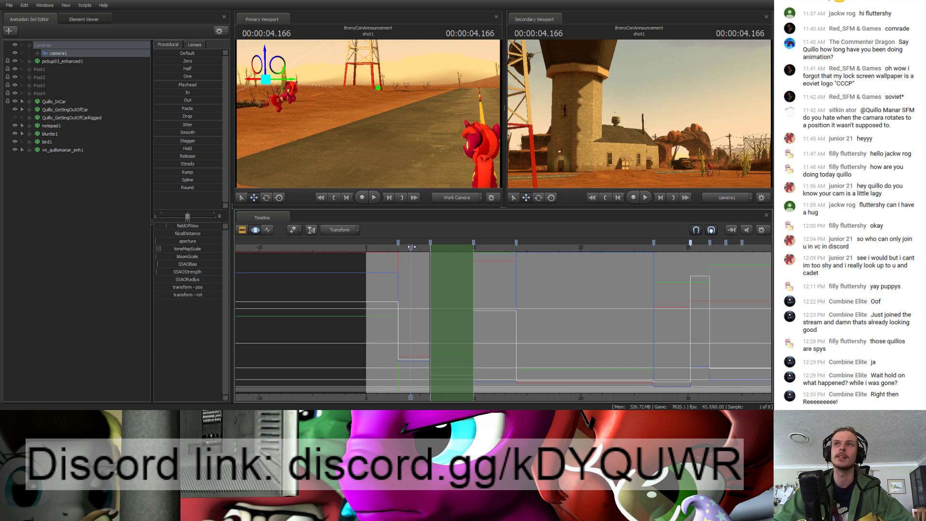
{"action": "left_click_drag", "start_coordinate": [411, 247], "coordinate": [440, 248]}
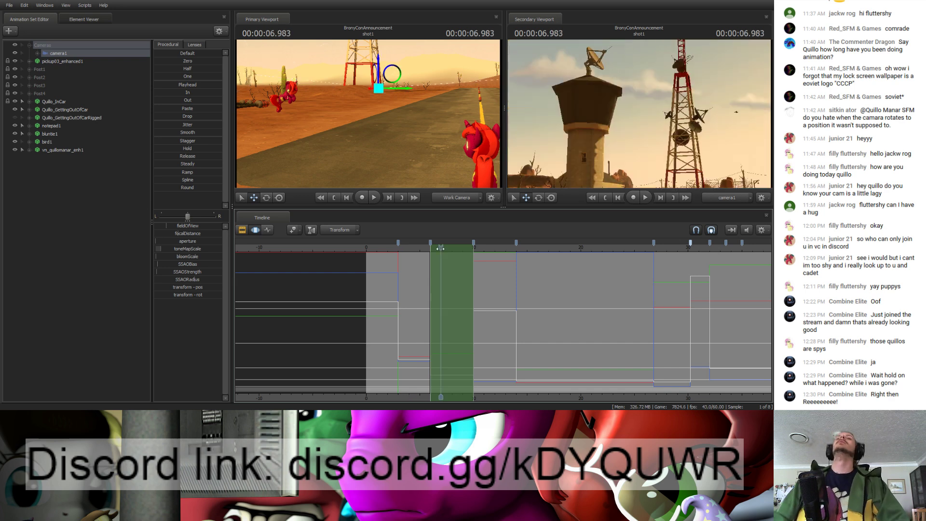
{"action": "left_click_drag", "start_coordinate": [440, 249], "coordinate": [387, 250]}
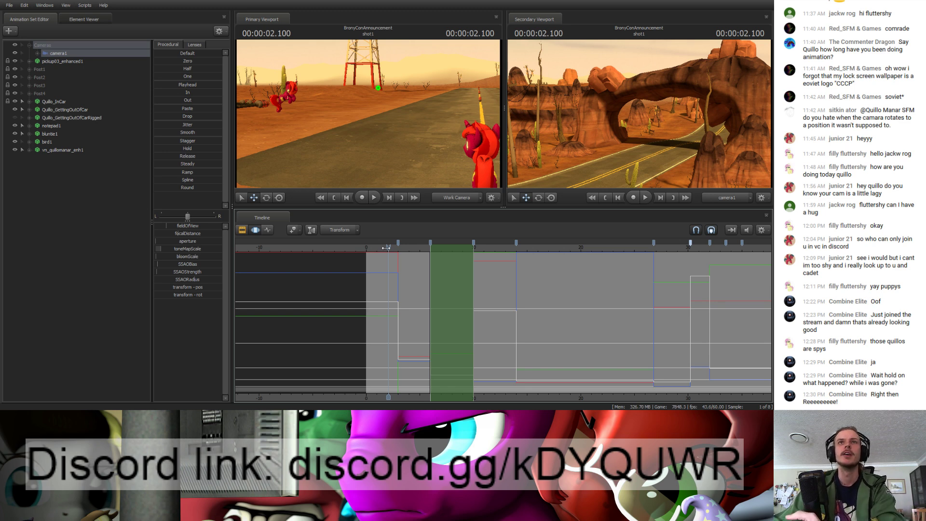
Step: Play the shot through camera1 and scrub ahead to the pony close-up at 33.850 seconds
{"action": "key", "text": "space"}
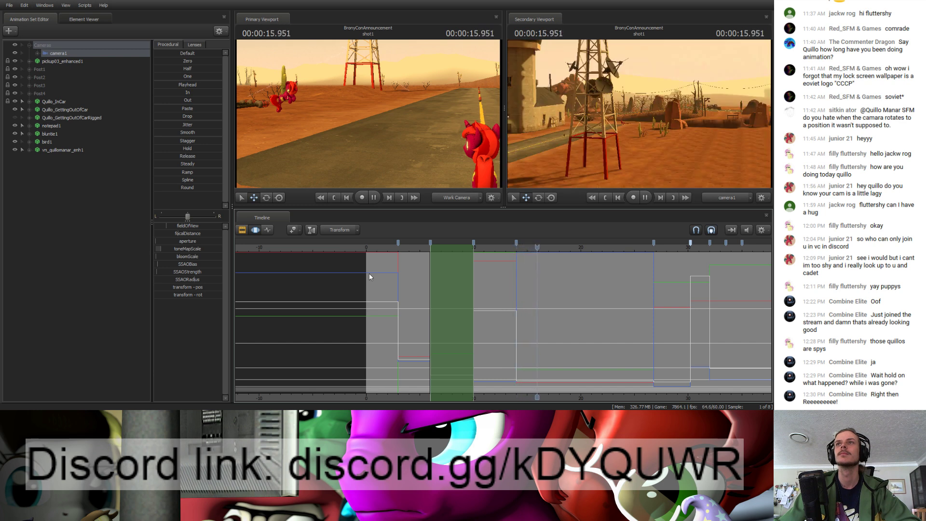
{"action": "key", "text": "space"}
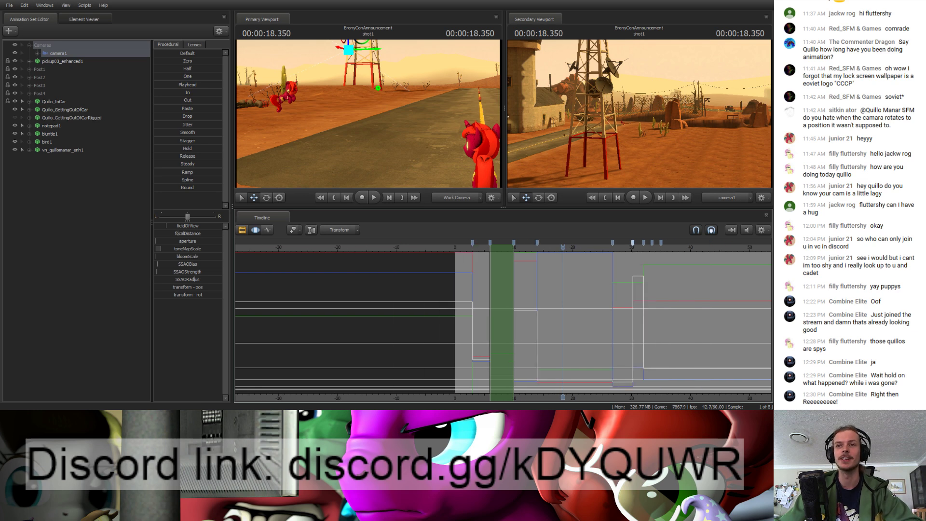
{"action": "key", "text": "space"}
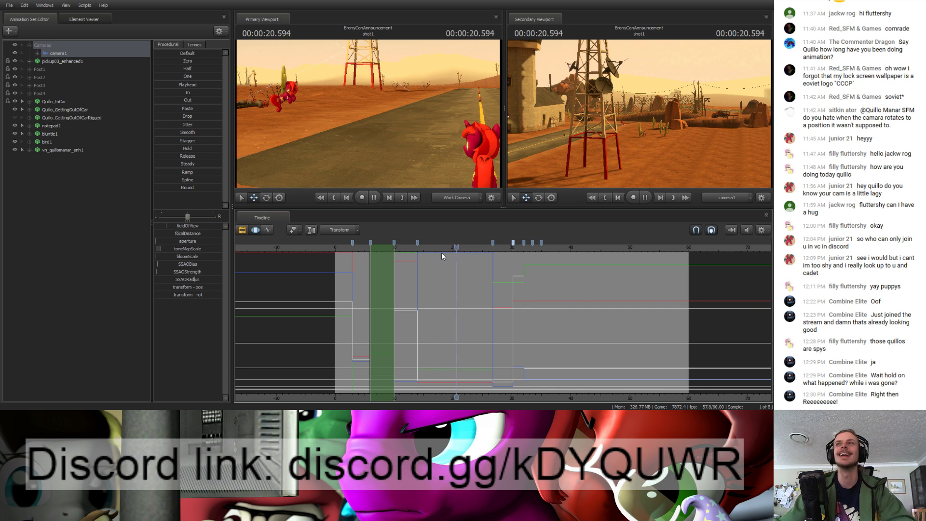
{"action": "key", "text": "space"}
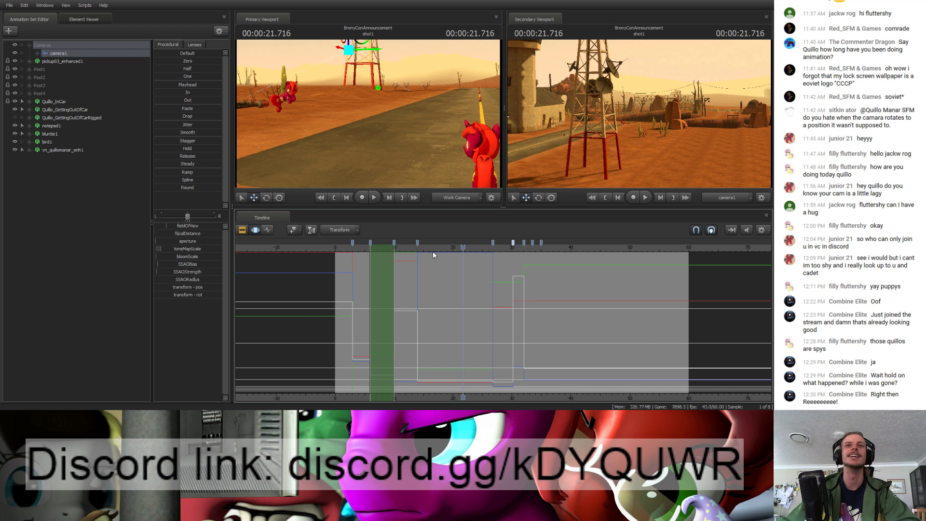
{"action": "left_click_drag", "start_coordinate": [462, 246], "coordinate": [534, 262]}
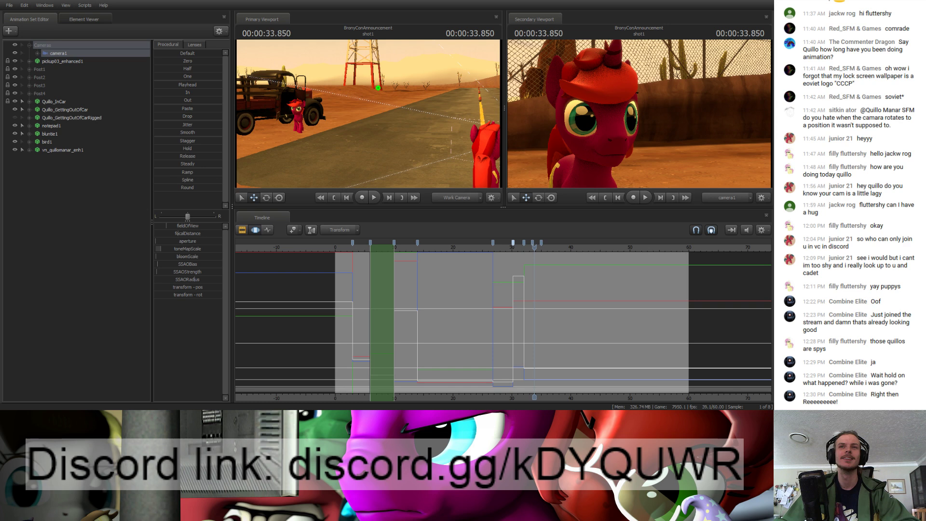
Step: Set camera1's time selection to run from the second-to-last bookmark onward and go to 34.000 seconds
{"action": "left_click_drag", "start_coordinate": [534, 249], "coordinate": [534, 249]}
{"action": "key", "text": "Down"}
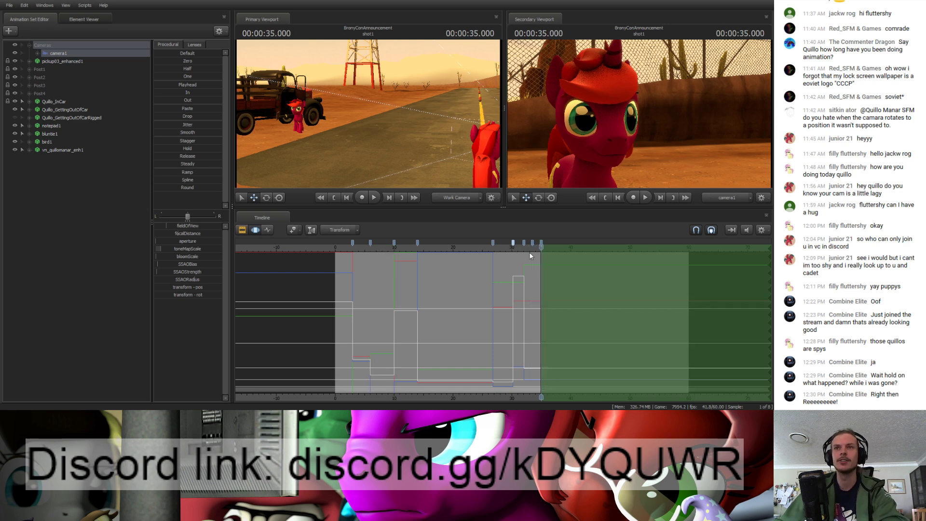
{"action": "key", "text": "Up"}
{"action": "left_click_drag", "start_coordinate": [529, 253], "coordinate": [767, 261]}
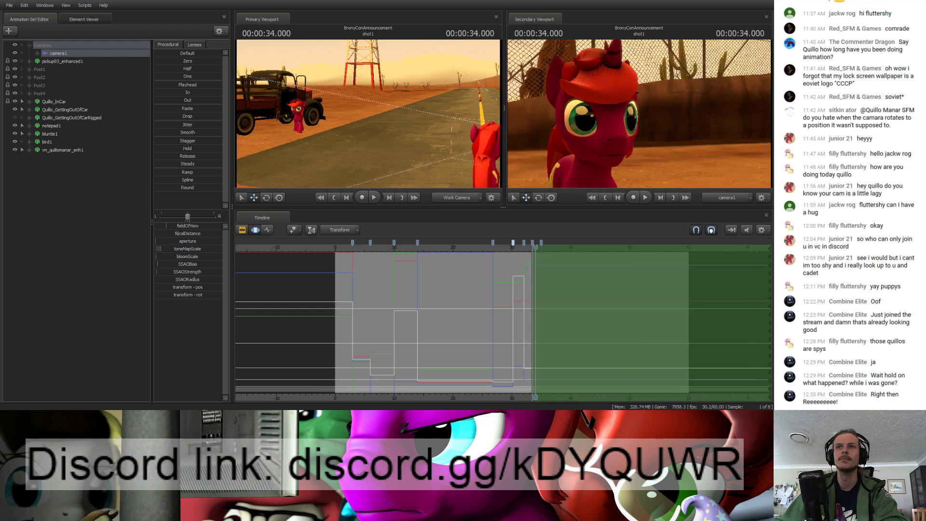
Step: At 33.766 seconds, move camera1 away from the pony to a wide view of the road and water tower
{"action": "left_click_drag", "start_coordinate": [356, 124], "coordinate": [546, 197]}
{"action": "key", "text": "w"}
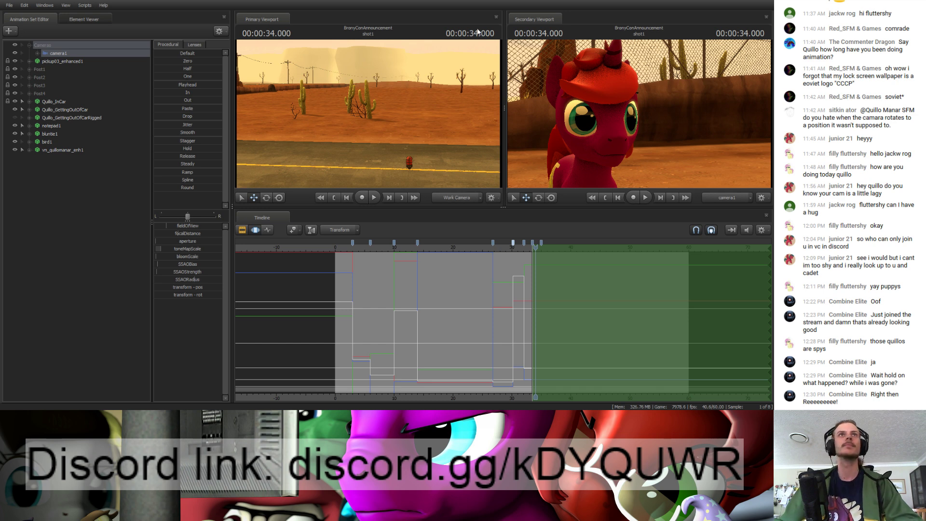
{"action": "scroll", "coordinate": [538, 263], "scroll_direction": "up", "scroll_amount": 1}
{"action": "scroll", "coordinate": [537, 264], "scroll_direction": "up", "scroll_amount": 2}
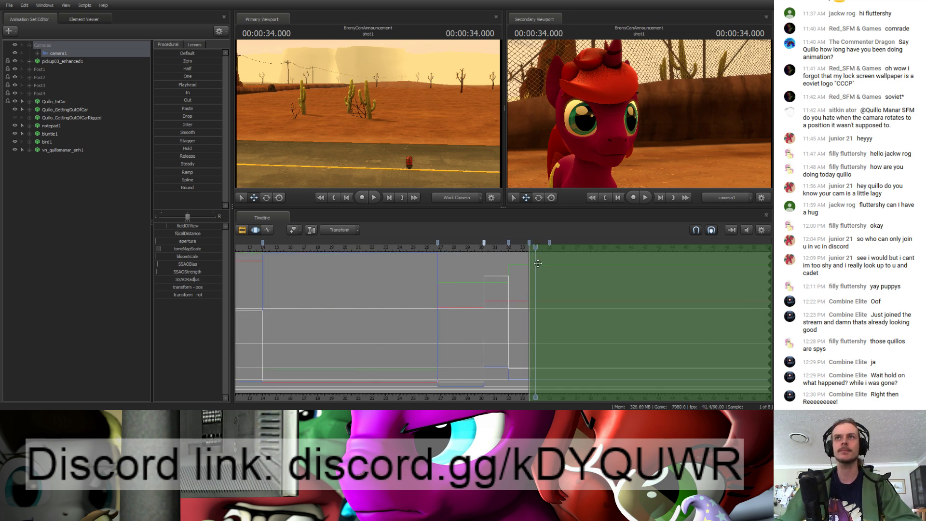
{"action": "left_click_drag", "start_coordinate": [537, 251], "coordinate": [534, 255]}
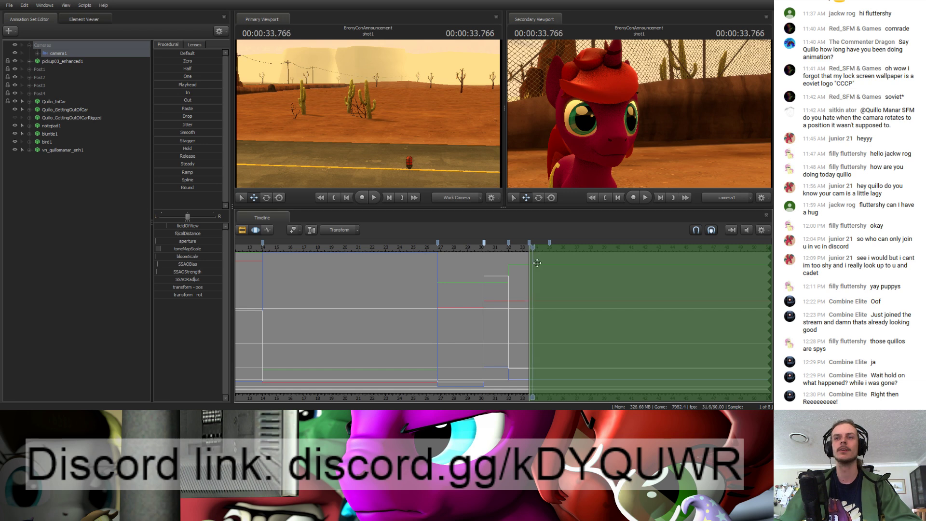
{"action": "left_click_drag", "start_coordinate": [601, 141], "coordinate": [564, 159]}
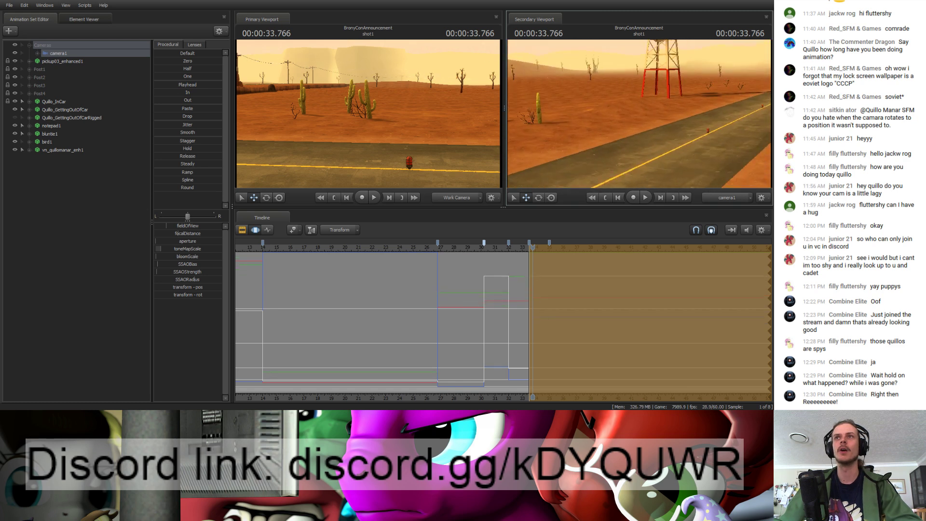
Step: Reframe camera1 low beside the road, facing the building and the parked truck, and go to 34.266 seconds
{"action": "left_click_drag", "start_coordinate": [639, 114], "coordinate": [723, 114]}
{"action": "key", "text": "a"}
{"action": "key", "text": "d"}
{"action": "key", "text": "w"}
{"action": "left_click_drag", "start_coordinate": [532, 248], "coordinate": [540, 248]}
{"action": "left_click_drag", "start_coordinate": [580, 157], "coordinate": [568, 173]}
{"action": "left_click_drag", "start_coordinate": [403, 114], "coordinate": [431, 150]}
Step: Select Stick1-A in Post1 and add keyframes to its curves at 32.933 and 33.166 seconds in the Graph Editor
{"action": "left_click", "coordinate": [29, 69]}
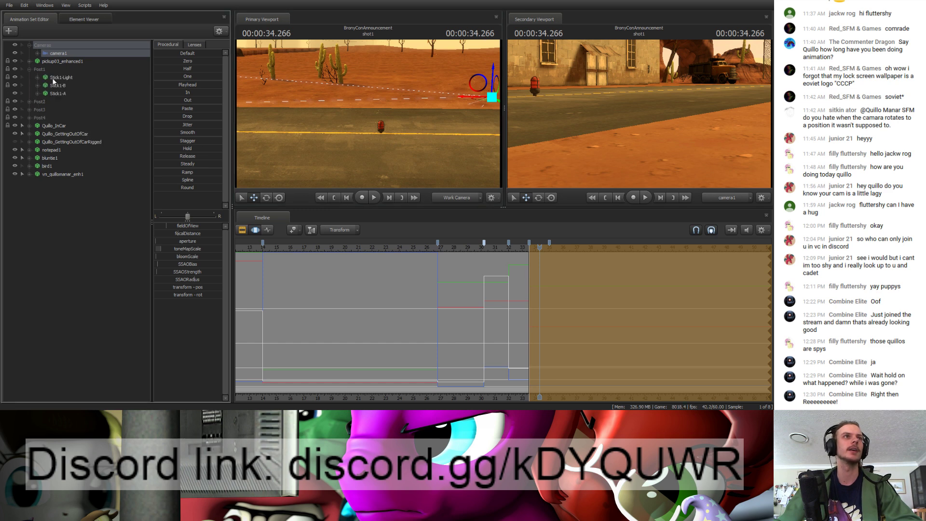
{"action": "left_click", "coordinate": [58, 93]}
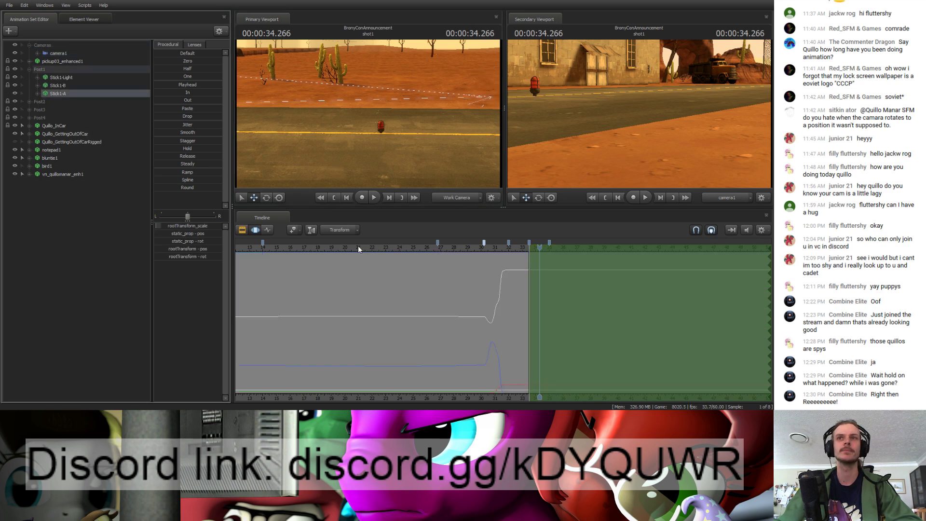
{"action": "left_click", "coordinate": [268, 230]}
{"action": "left_click", "coordinate": [521, 247]}
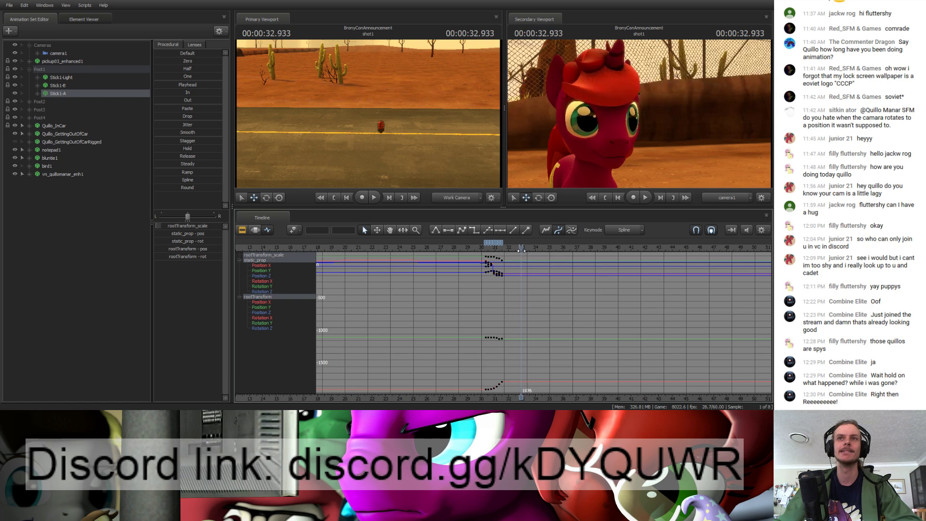
{"action": "left_click", "coordinate": [524, 248]}
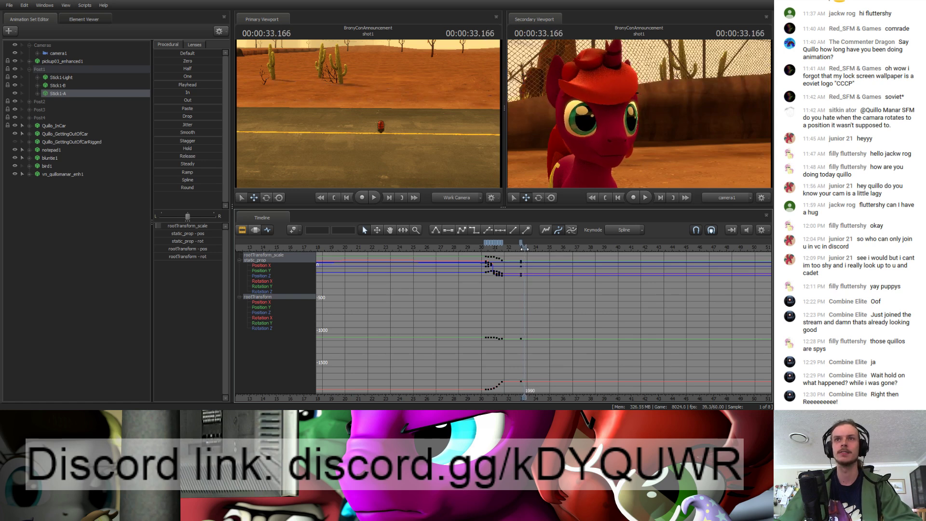
{"action": "key", "text": "m"}
Step: Move Stick1-A's rootTransform onto the sandy roadside at 33.166 seconds
{"action": "left_click_drag", "start_coordinate": [424, 140], "coordinate": [333, 128]}
{"action": "left_click", "coordinate": [38, 93]}
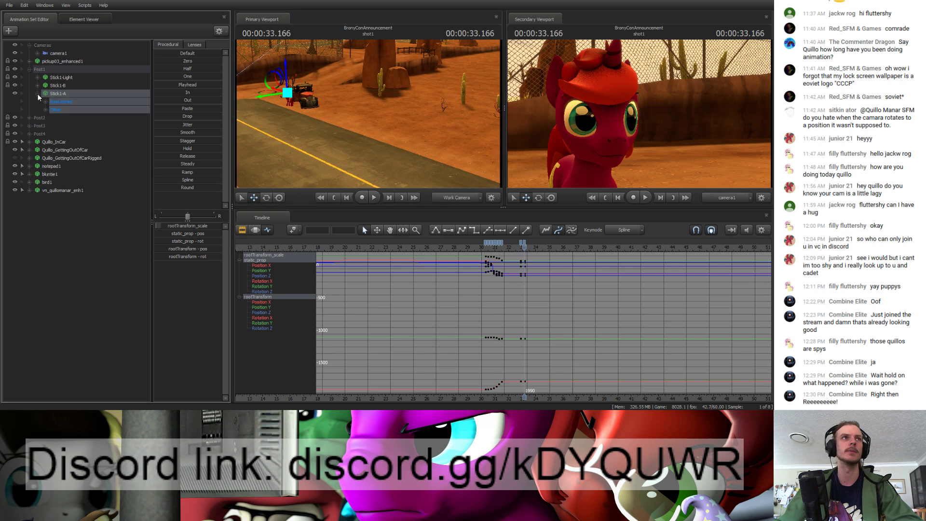
{"action": "left_click", "coordinate": [45, 102]}
{"action": "left_click", "coordinate": [72, 110]}
{"action": "left_click_drag", "start_coordinate": [287, 92], "coordinate": [465, 166]}
{"action": "mouse_move", "coordinate": [386, 120]}
{"action": "left_mouse_down"}
{"action": "mouse_move", "coordinate": [463, 154]}
{"action": "mouse_move", "coordinate": [393, 140]}
{"action": "mouse_move", "coordinate": [417, 155]}
{"action": "mouse_move", "coordinate": [381, 137]}
{"action": "left_mouse_up"}
{"action": "key", "text": "w"}
{"action": "key", "text": "w"}
{"action": "key", "text": "s"}
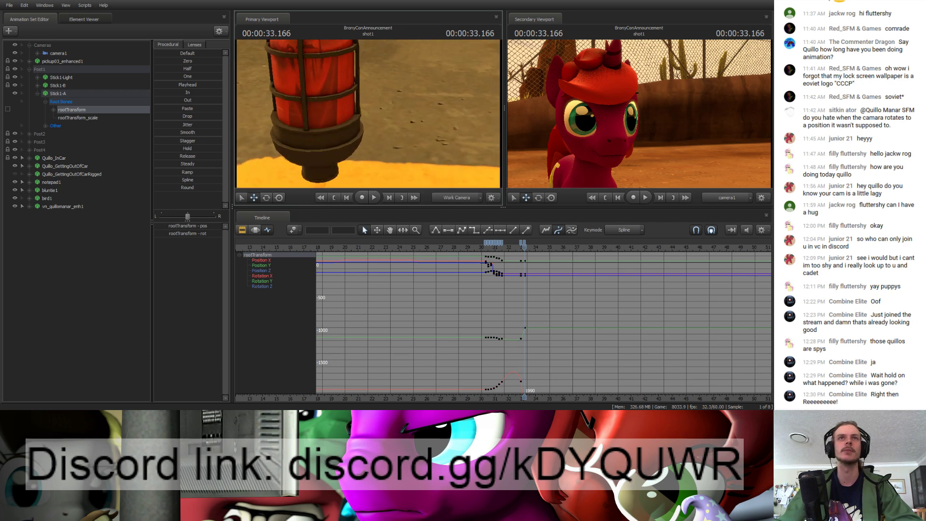
{"action": "left_click_drag", "start_coordinate": [381, 137], "coordinate": [362, 114]}
{"action": "key", "text": "s"}
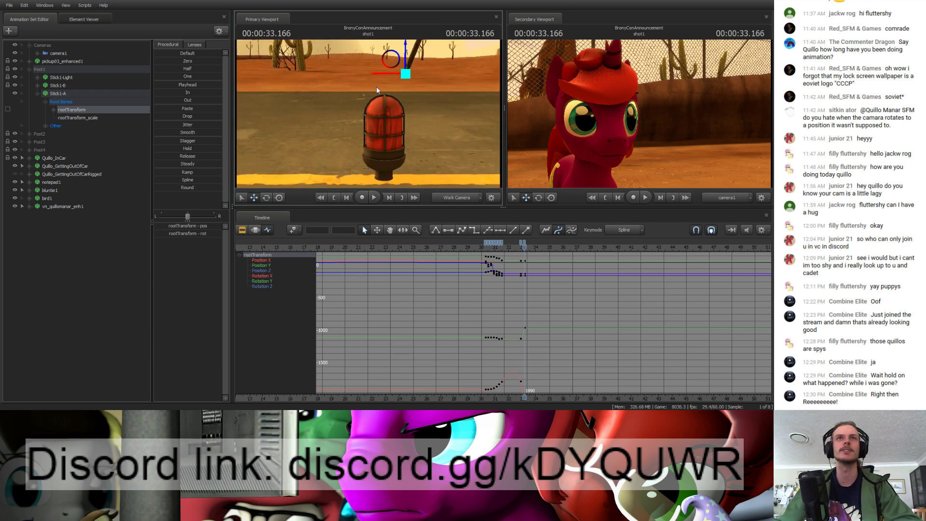
{"action": "left_click_drag", "start_coordinate": [381, 75], "coordinate": [330, 141]}
Step: Rotate Stick1-A's rootTransform to straighten the post at the roadside
{"action": "key", "text": "e"}
{"action": "key", "text": "s"}
{"action": "key", "text": "w"}
{"action": "key", "text": "e"}
{"action": "left_click_drag", "start_coordinate": [308, 98], "coordinate": [301, 104]}
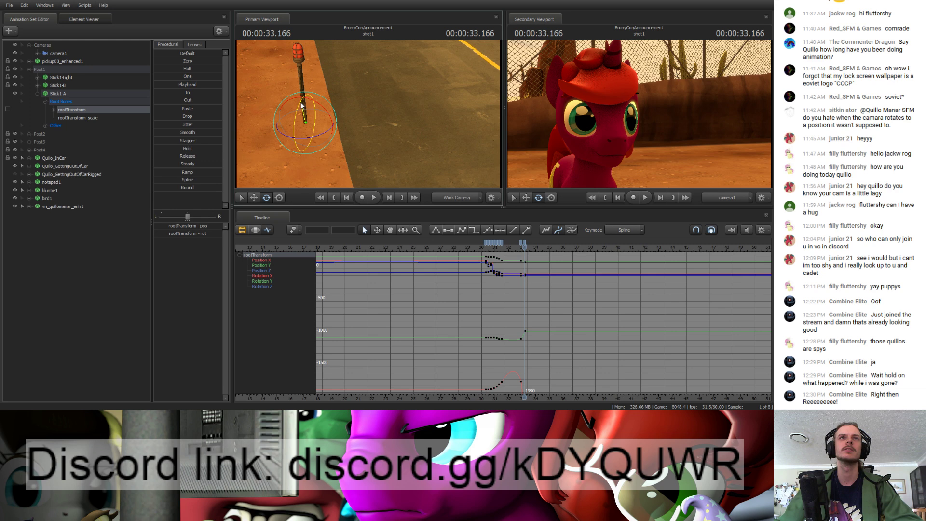
Step: Display only Stick1-A's rootTransform rotation curves and expand the rot control into its x, y and z channels
{"action": "left_click", "coordinate": [53, 109]}
{"action": "left_click", "coordinate": [61, 118]}
{"action": "left_click", "coordinate": [61, 150]}
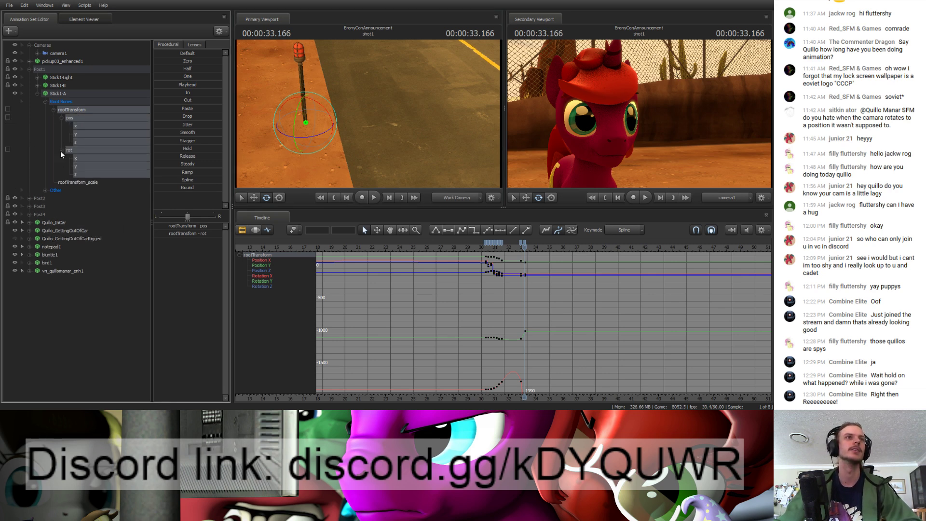
{"action": "left_click", "coordinate": [61, 118]}
{"action": "left_click", "coordinate": [61, 125]}
{"action": "left_click", "coordinate": [70, 125]}
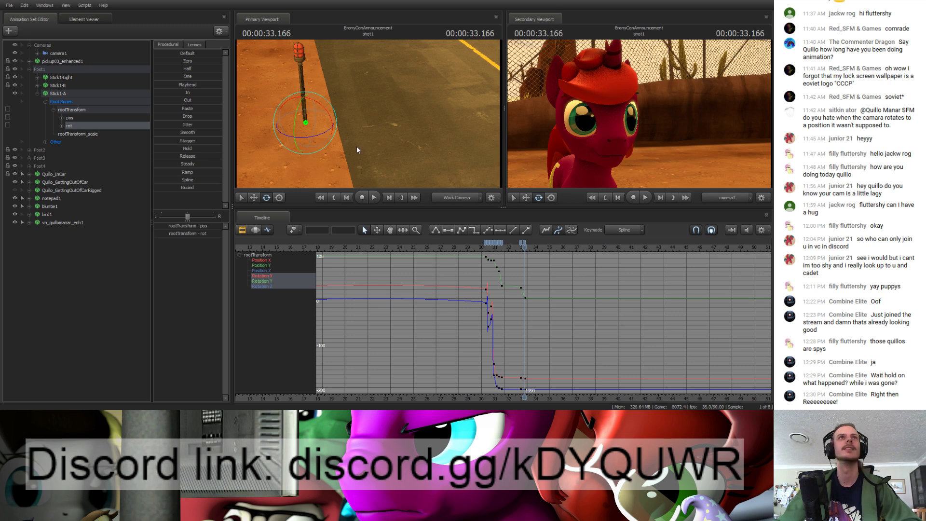
{"action": "mouse_move", "coordinate": [367, 134]}
{"action": "left_mouse_down"}
{"action": "mouse_move", "coordinate": [328, 133]}
{"action": "mouse_move", "coordinate": [332, 92]}
{"action": "mouse_move", "coordinate": [352, 115]}
{"action": "mouse_move", "coordinate": [376, 118]}
{"action": "mouse_move", "coordinate": [378, 131]}
{"action": "left_mouse_up"}
{"action": "key", "text": "s"}
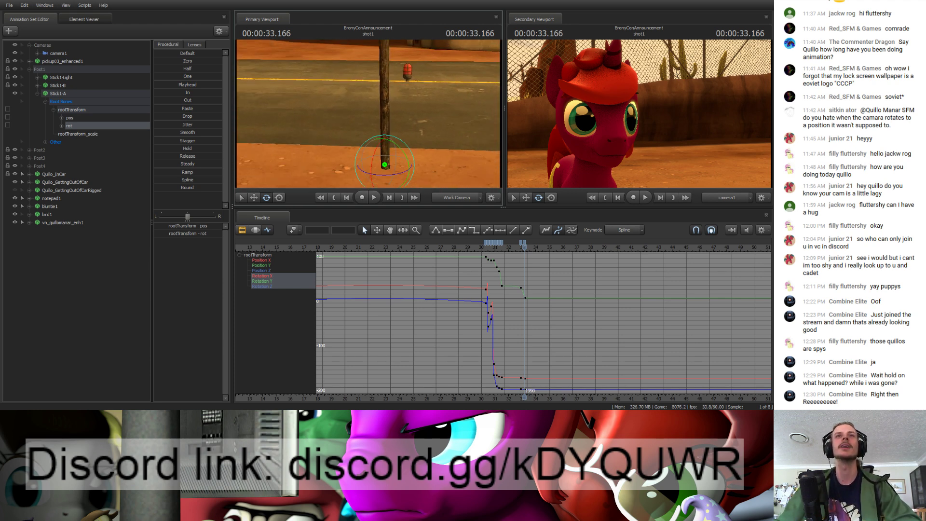
{"action": "left_click", "coordinate": [61, 126]}
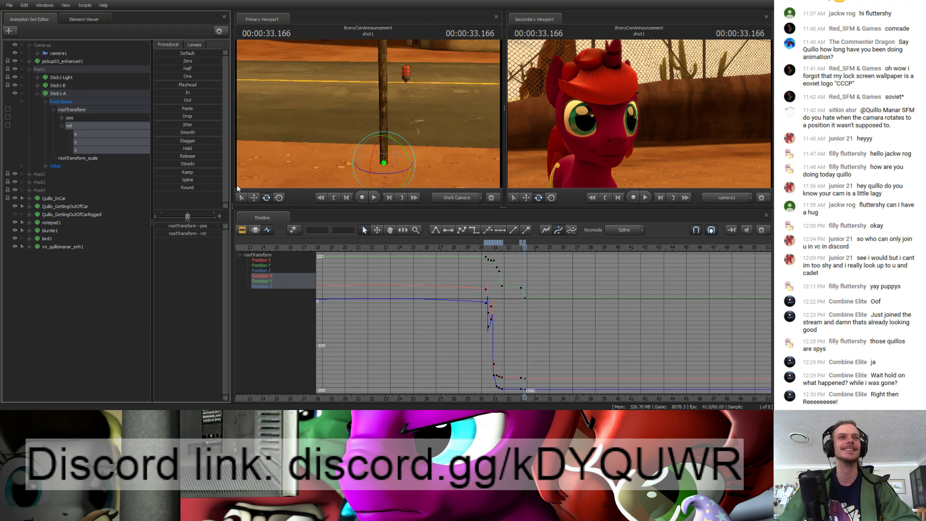
Step: Set Stick1-A's Rotation Y keyframe at 33.166 seconds to 0
{"action": "scroll", "coordinate": [526, 297], "scroll_direction": "up", "scroll_amount": 3}
{"action": "left_click_drag", "start_coordinate": [528, 292], "coordinate": [519, 303]}
{"action": "left_click", "coordinate": [335, 230]}
{"action": "double_click", "coordinate": [337, 230]}
{"action": "type", "text": "0"}
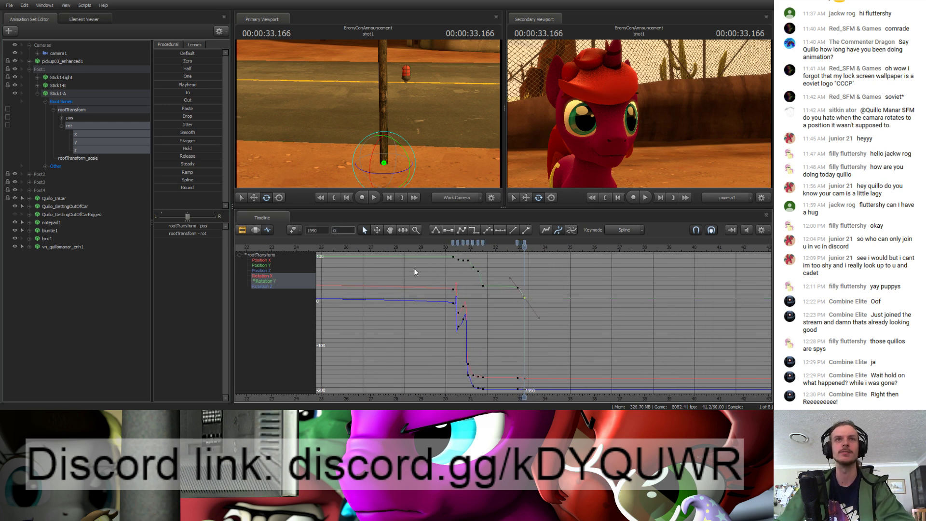
{"action": "key", "text": "Return"}
Step: Try setting Stick1-A's Rotation X keyframe at 33.166 seconds to 0
{"action": "left_click", "coordinate": [525, 378]}
{"action": "double_click", "coordinate": [341, 230]}
{"action": "type", "text": "0"}
{"action": "key", "text": "Return"}
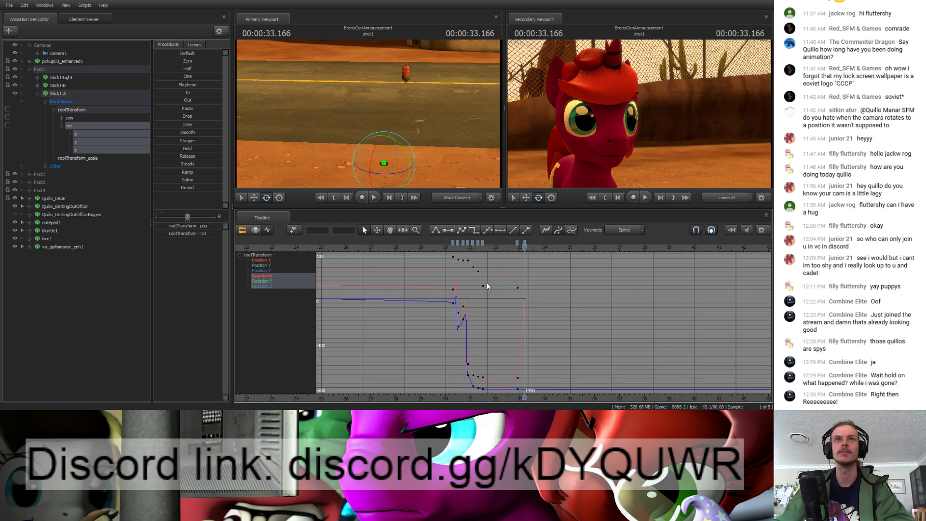
Step: Isolate Stick1-A's Rotation X curve and set its keyframe at 33.166 seconds to -180
{"action": "left_click", "coordinate": [342, 230]}
{"action": "type", "text": "-180"}
{"action": "left_click", "coordinate": [525, 299]}
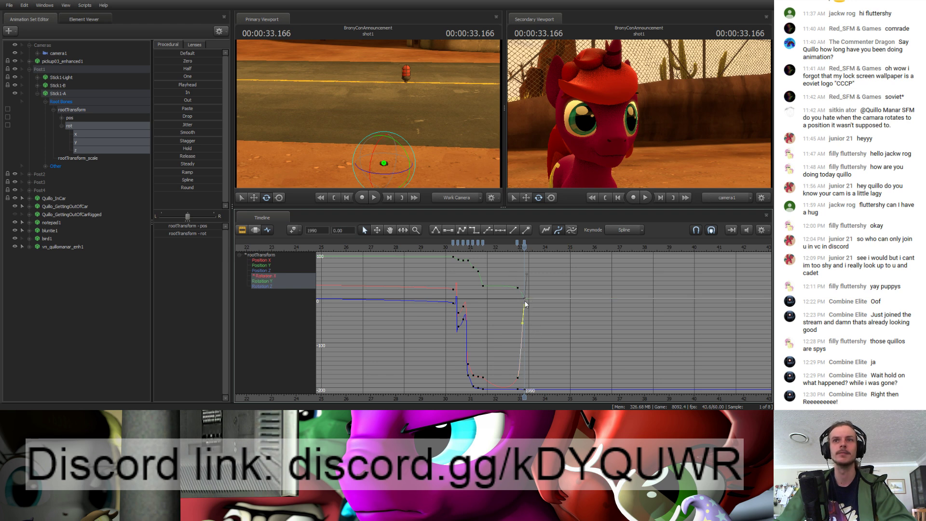
{"action": "left_click", "coordinate": [81, 134]}
{"action": "left_click", "coordinate": [342, 230]}
{"action": "type", "text": "-180"}
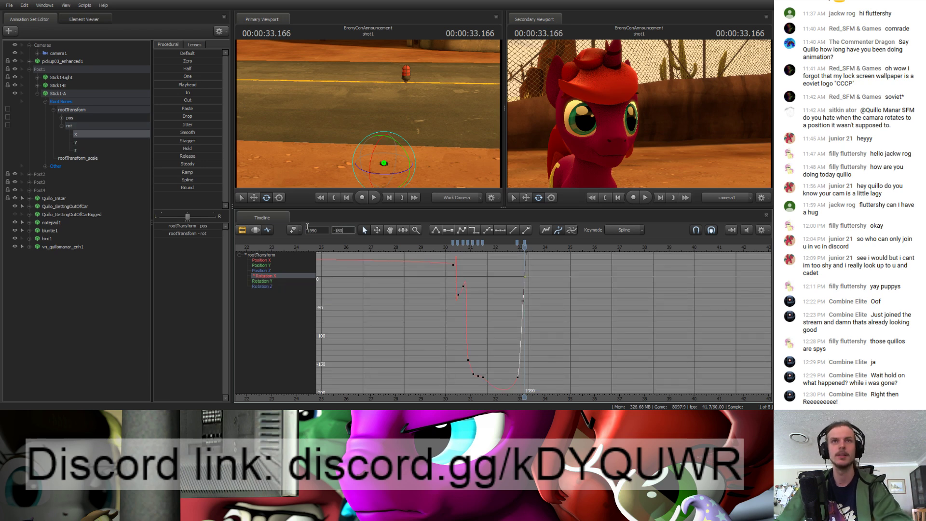
{"action": "key", "text": "Return"}
Step: Set Stick1-A's Rotation Z keyframe at 33.166 seconds to 0
{"action": "left_click", "coordinate": [62, 126]}
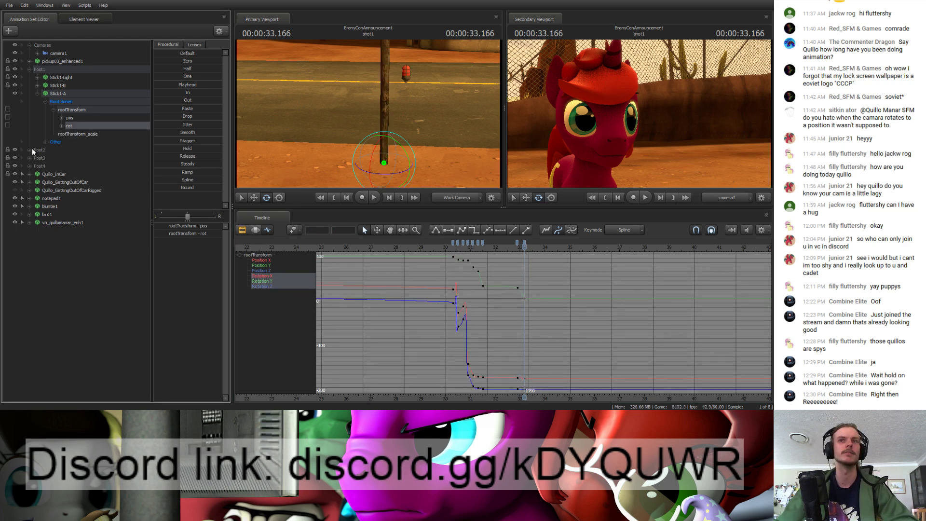
{"action": "left_click", "coordinate": [522, 389]}
{"action": "left_click", "coordinate": [356, 231]}
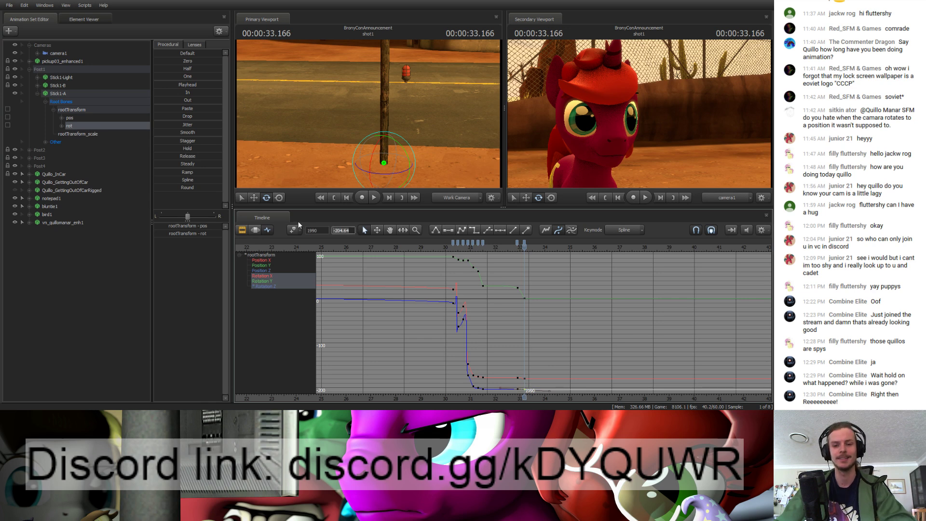
{"action": "type", "text": "0"}
{"action": "key", "text": "Return"}
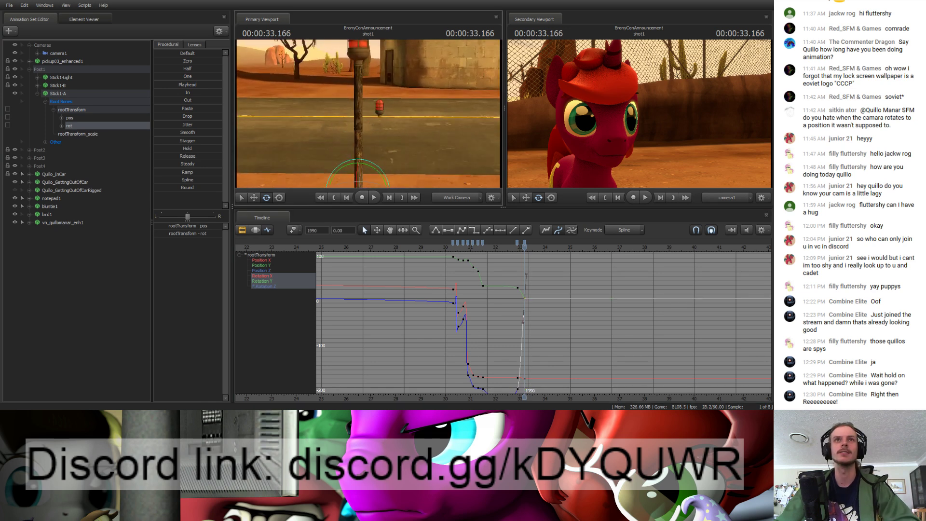
{"action": "key", "text": "s"}
{"action": "mouse_move", "coordinate": [368, 114]}
{"action": "left_mouse_down"}
{"action": "mouse_move", "coordinate": [362, 127]}
{"action": "mouse_move", "coordinate": [374, 125]}
{"action": "left_mouse_up"}
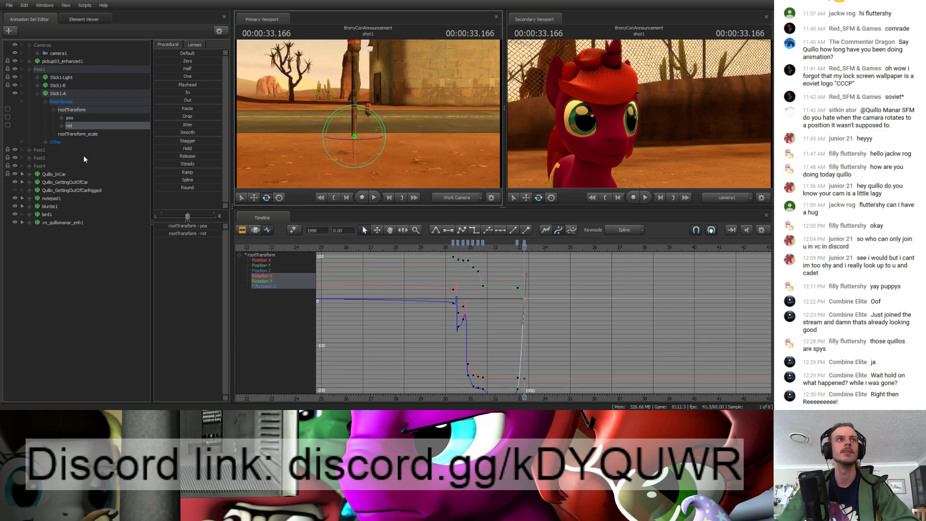
Step: Move Stick1-A's rootTransform farther along the roadside and adjust the post's height at 33.166 seconds
{"action": "left_click", "coordinate": [70, 117]}
{"action": "left_click", "coordinate": [72, 111]}
{"action": "key", "text": "w"}
{"action": "left_click_drag", "start_coordinate": [375, 136], "coordinate": [437, 153]}
{"action": "key", "text": "w"}
{"action": "key", "text": "a"}
{"action": "mouse_move", "coordinate": [376, 155]}
{"action": "left_mouse_down"}
{"action": "mouse_move", "coordinate": [374, 113]}
{"action": "mouse_move", "coordinate": [378, 153]}
{"action": "left_mouse_up"}
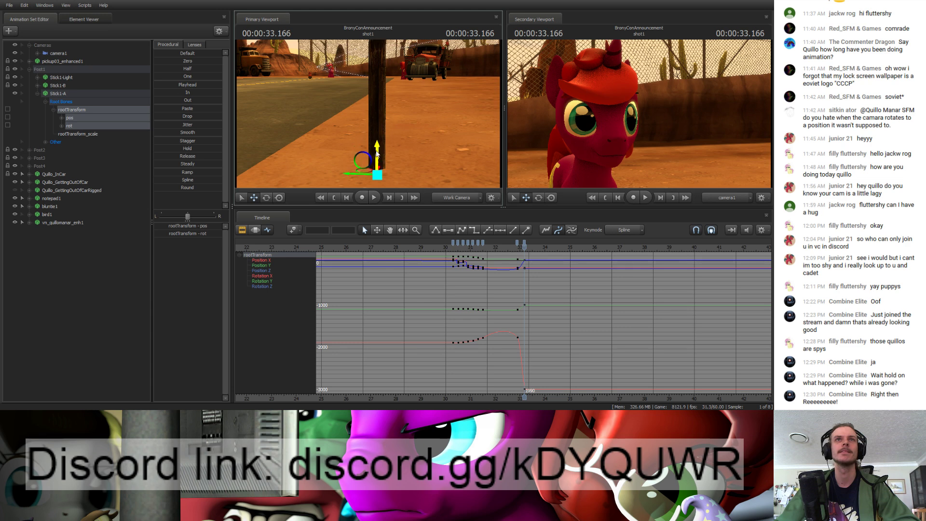
Step: At 33.600 seconds, reframe camera1 in the Motion Editor on the upright post with the road and building behind it
{"action": "scroll", "coordinate": [553, 282], "scroll_direction": "up", "scroll_amount": 5}
{"action": "left_click", "coordinate": [422, 247]}
{"action": "left_click_drag", "start_coordinate": [432, 246], "coordinate": [574, 261]}
{"action": "left_click_drag", "start_coordinate": [393, 141], "coordinate": [362, 156]}
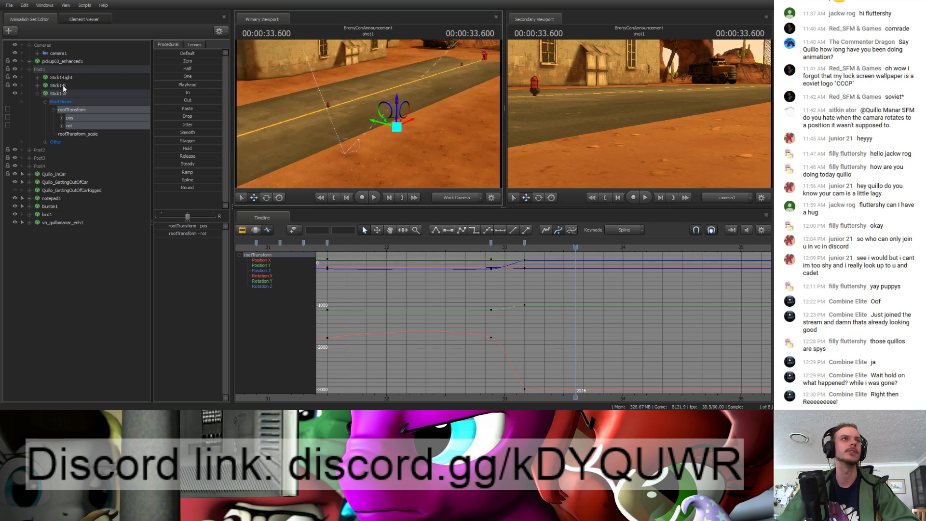
{"action": "left_click", "coordinate": [59, 53]}
{"action": "left_click", "coordinate": [256, 231]}
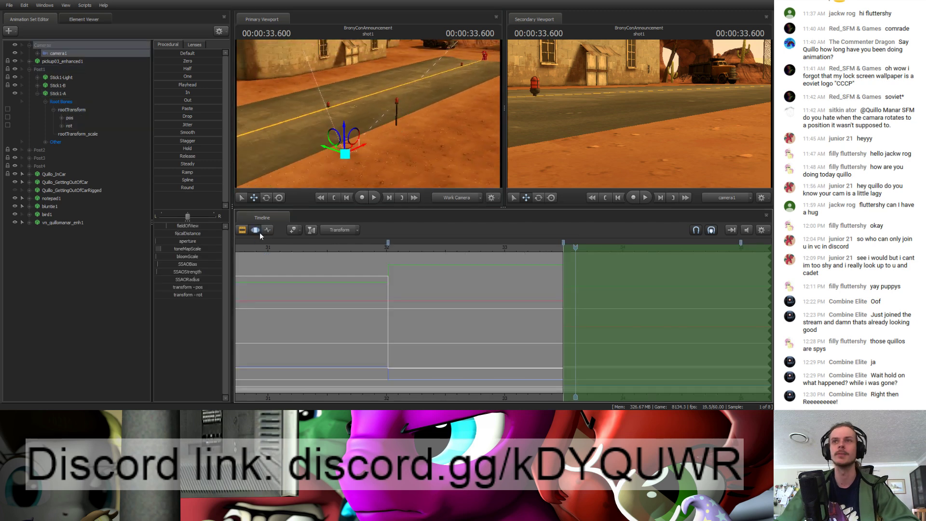
{"action": "left_click_drag", "start_coordinate": [730, 153], "coordinate": [612, 144]}
{"action": "key", "text": "d"}
{"action": "key", "text": "a"}
{"action": "left_click_drag", "start_coordinate": [444, 139], "coordinate": [438, 136]}
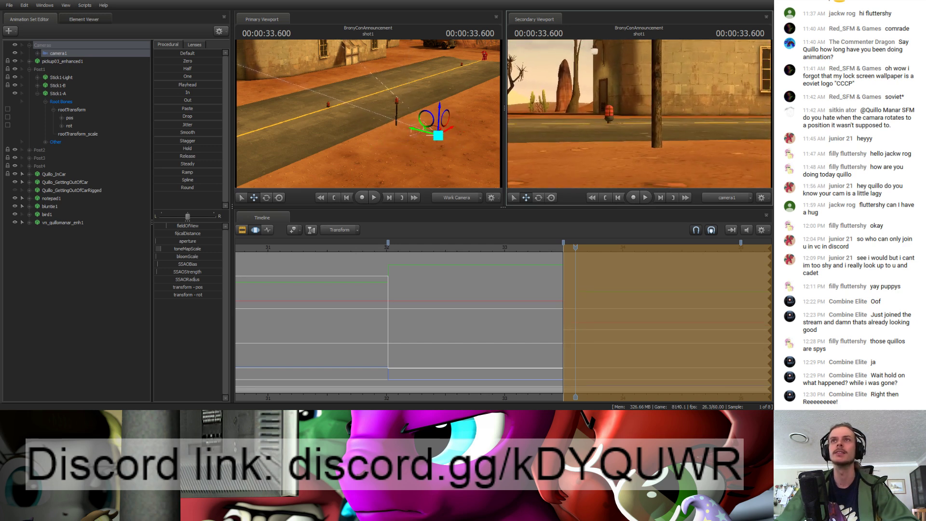
{"action": "left_click_drag", "start_coordinate": [639, 114], "coordinate": [640, 113]}
{"action": "key", "text": "d"}
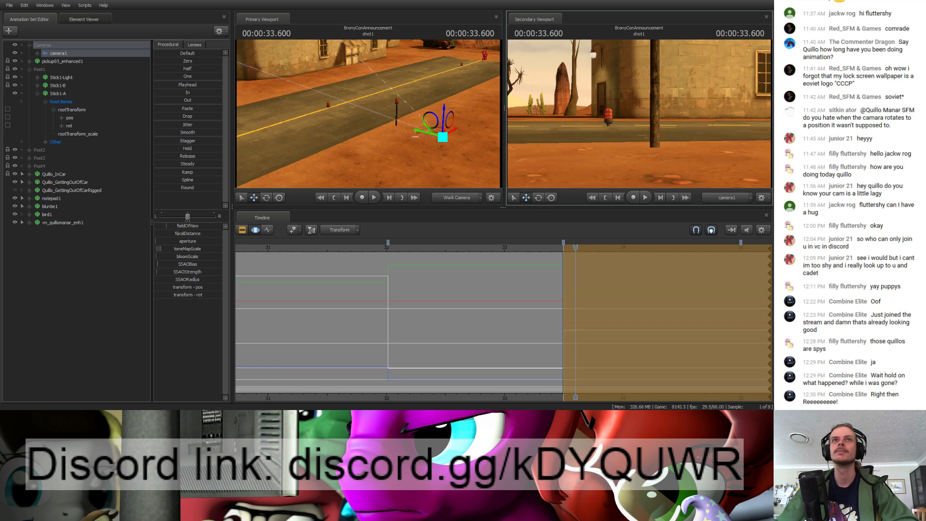
Step: Expand Post2 and Stick2-A down to the root bones and select Stick2-A's rootTransform
{"action": "mouse_move", "coordinate": [360, 136]}
{"action": "left_mouse_down"}
{"action": "mouse_move", "coordinate": [345, 104]}
{"action": "mouse_move", "coordinate": [365, 147]}
{"action": "mouse_move", "coordinate": [392, 153]}
{"action": "mouse_move", "coordinate": [344, 142]}
{"action": "mouse_move", "coordinate": [354, 135]}
{"action": "left_mouse_up"}
{"action": "key", "text": "w"}
{"action": "key", "text": "w"}
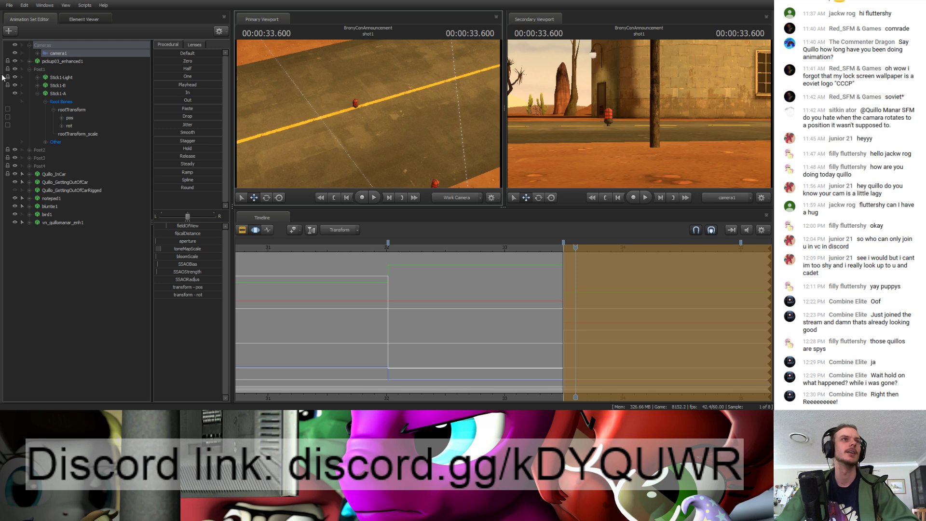
{"action": "left_click", "coordinate": [29, 150]}
{"action": "left_click", "coordinate": [37, 174]}
{"action": "left_click", "coordinate": [46, 182]}
{"action": "left_click", "coordinate": [63, 191]}
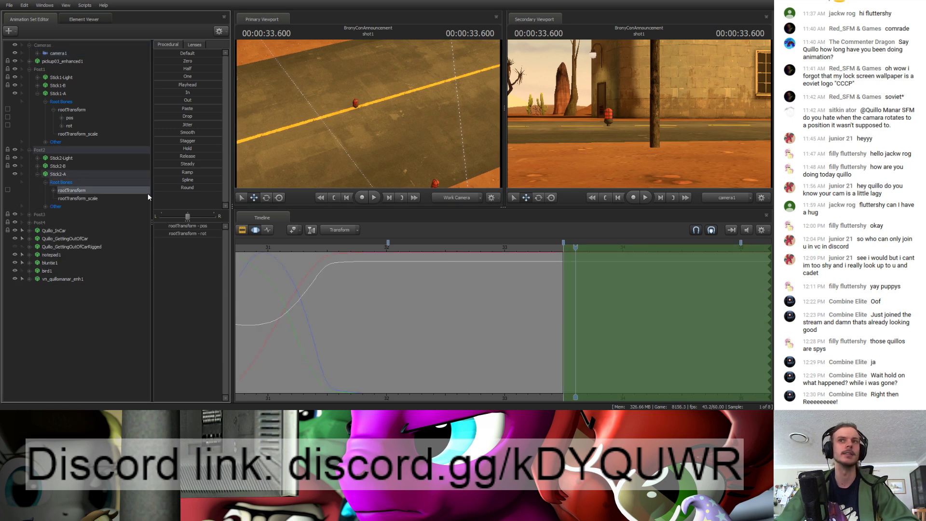
Step: Copy Stick1-A's 33.166-second rootTransform keyframe, then key Stick2-A's rootTransform at 33.000 seconds and paste it there
{"action": "left_click", "coordinate": [69, 109]}
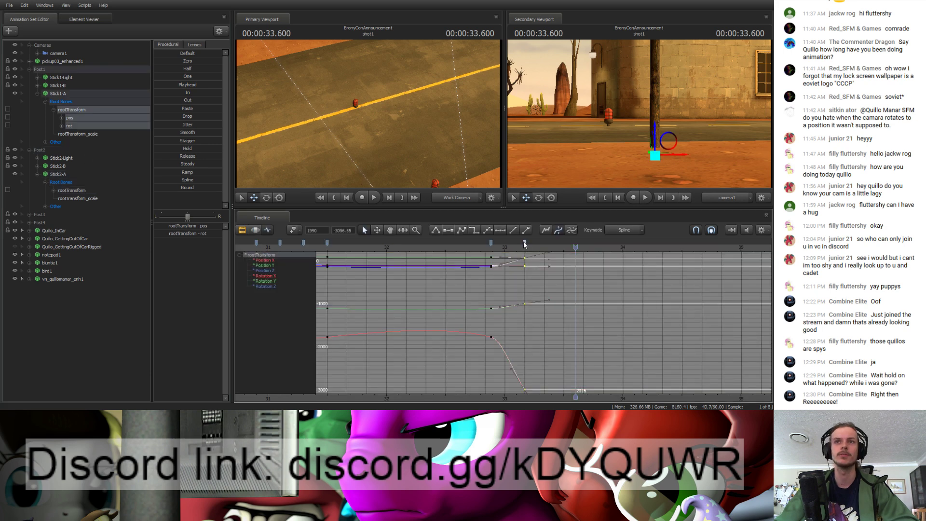
{"action": "left_click", "coordinate": [68, 191]}
{"action": "left_click_drag", "start_coordinate": [574, 249], "coordinate": [504, 251]}
{"action": "key", "text": "m"}
{"action": "key", "text": "ctrl+v"}
Step: Move Stick2-A across the road to the side opposite Stick1-A at 33.000 seconds and play back the cut
{"action": "left_click_drag", "start_coordinate": [410, 130], "coordinate": [420, 162]}
{"action": "left_click_drag", "start_coordinate": [471, 140], "coordinate": [302, 36]}
{"action": "left_click_drag", "start_coordinate": [381, 140], "coordinate": [368, 114]}
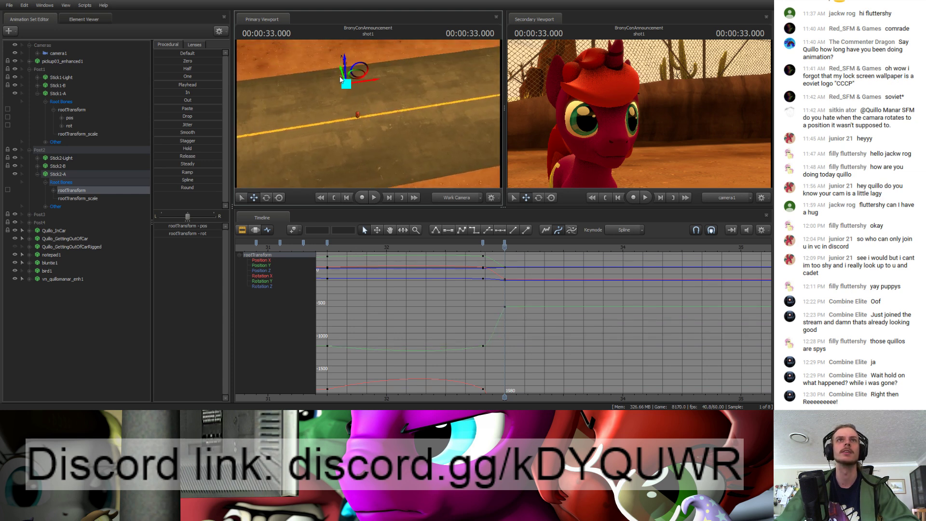
{"action": "left_click_drag", "start_coordinate": [340, 77], "coordinate": [336, 60]}
{"action": "left_click_drag", "start_coordinate": [348, 97], "coordinate": [456, 78]}
{"action": "left_click_drag", "start_coordinate": [368, 113], "coordinate": [410, 115]}
{"action": "key", "text": "space"}
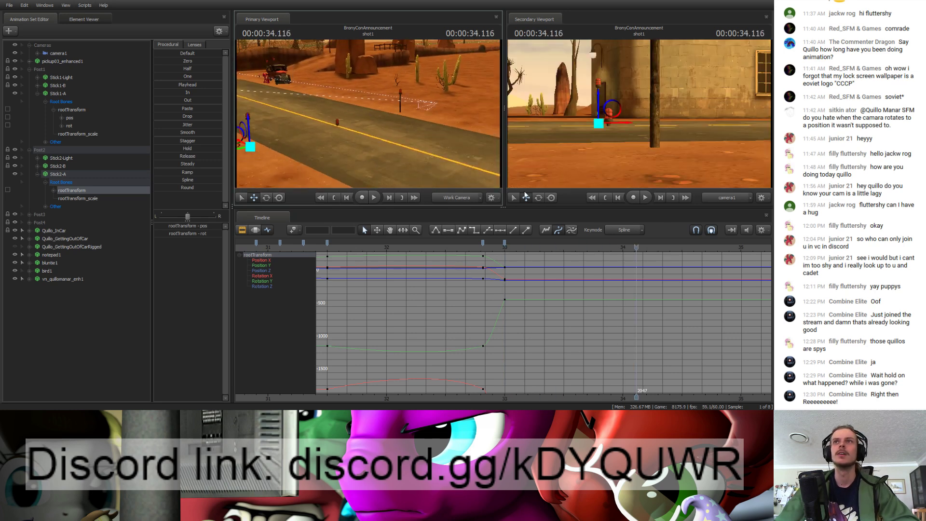
Step: Return to 33.000 seconds and select the rootTransforms of Stick1-A and Stick2-A together
{"action": "left_click_drag", "start_coordinate": [502, 247], "coordinate": [501, 251]}
{"action": "left_click", "coordinate": [55, 173]}
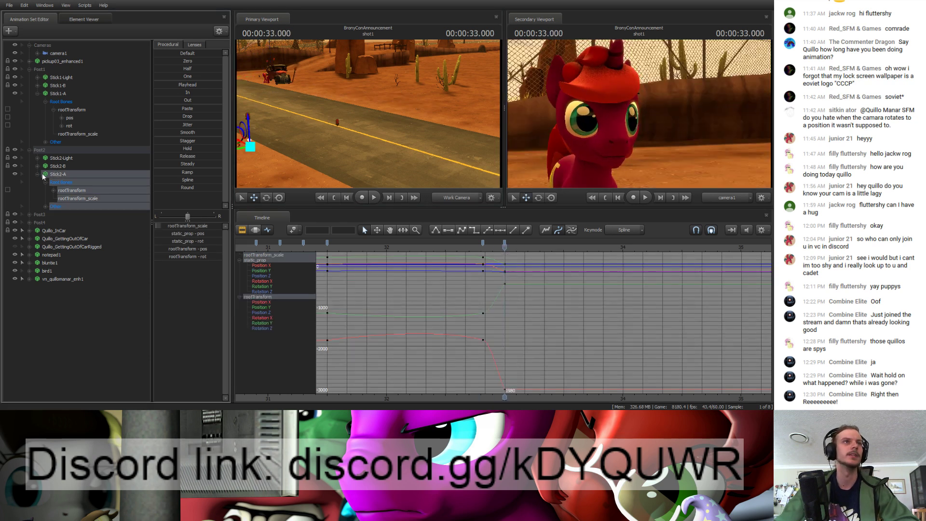
{"action": "left_click", "coordinate": [52, 167], "text": "ctrl"}
{"action": "left_click", "coordinate": [37, 174]}
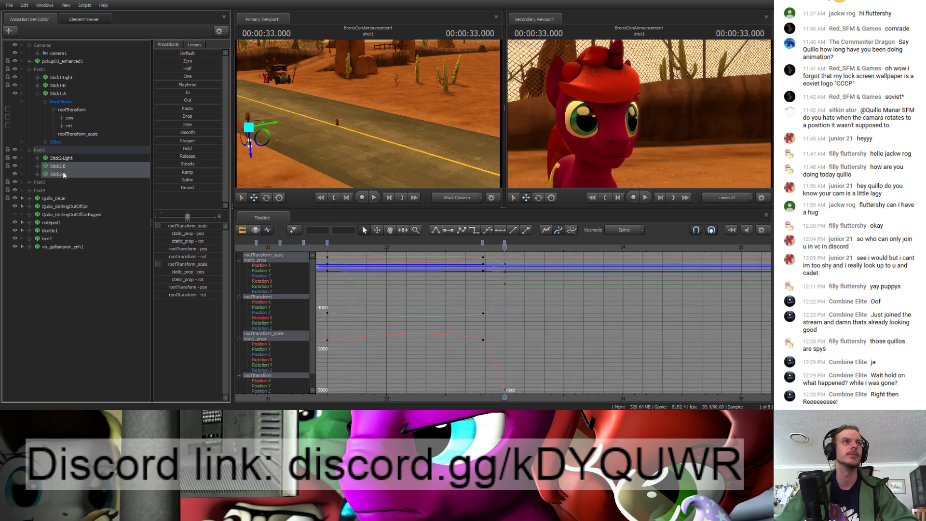
{"action": "left_click", "coordinate": [63, 168], "text": "ctrl"}
{"action": "left_click", "coordinate": [63, 94], "text": "ctrl"}
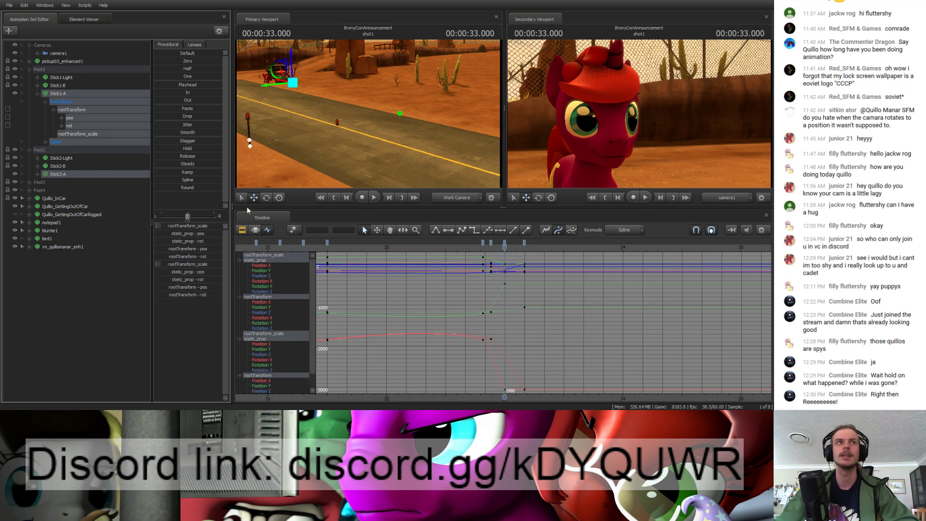
{"action": "double_click", "coordinate": [71, 109], "text": "ctrl"}
{"action": "left_click", "coordinate": [67, 110]}
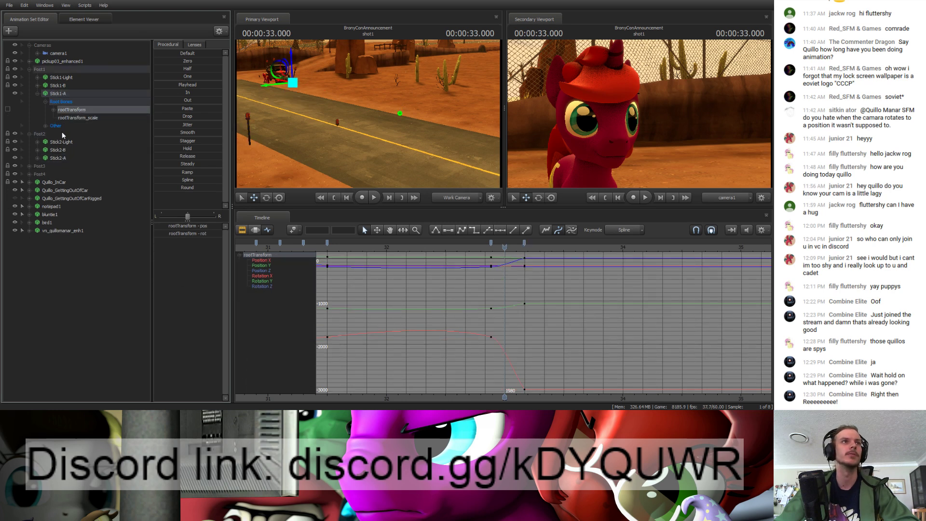
{"action": "left_click", "coordinate": [37, 158]}
{"action": "left_click", "coordinate": [72, 174], "text": "ctrl"}
Step: Add a keyframe at 34.000 seconds to both posts' rootTransforms, undoing the mistaken shift of their existing keyframes
{"action": "left_click_drag", "start_coordinate": [504, 243], "coordinate": [622, 248]}
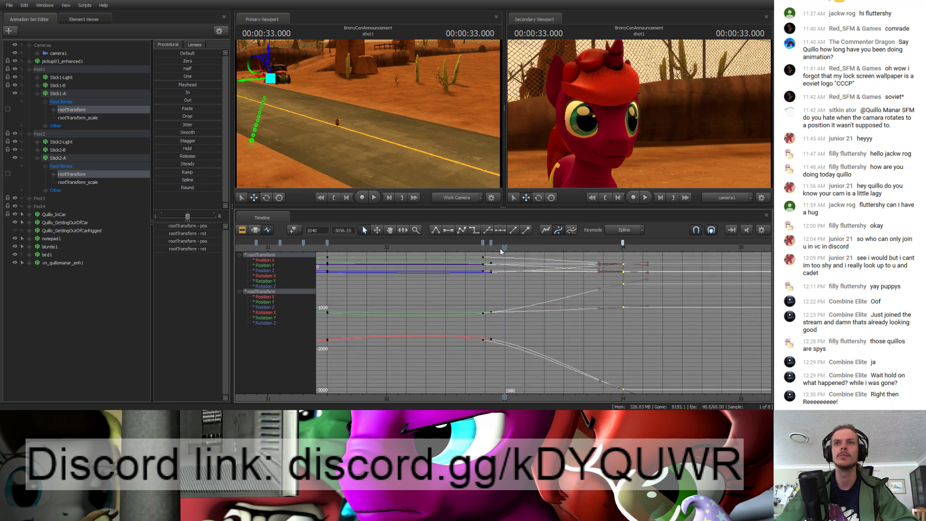
{"action": "key", "text": "ctrl+z"}
{"action": "left_click_drag", "start_coordinate": [504, 248], "coordinate": [622, 255]}
{"action": "key", "text": "m"}
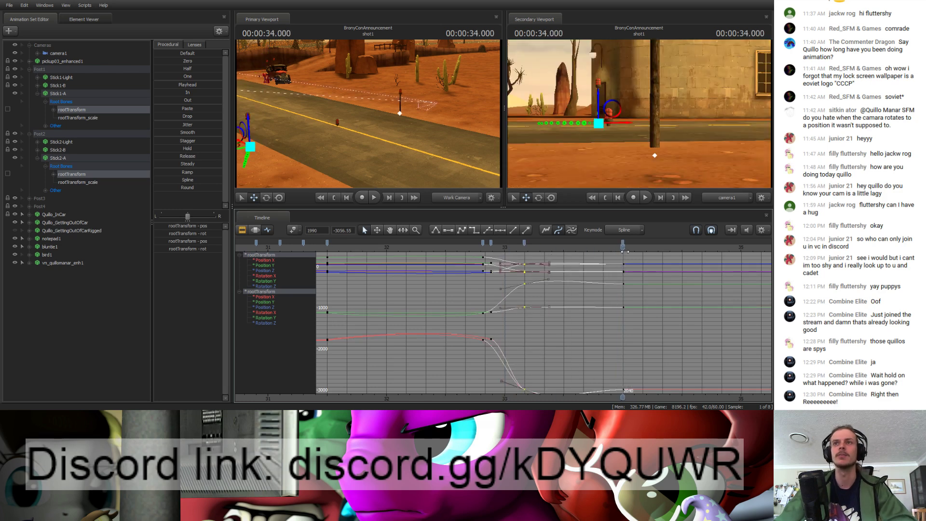
{"action": "key", "text": "2"}
{"action": "left_click", "coordinate": [595, 289]}
{"action": "left_click_drag", "start_coordinate": [541, 249], "coordinate": [622, 256]}
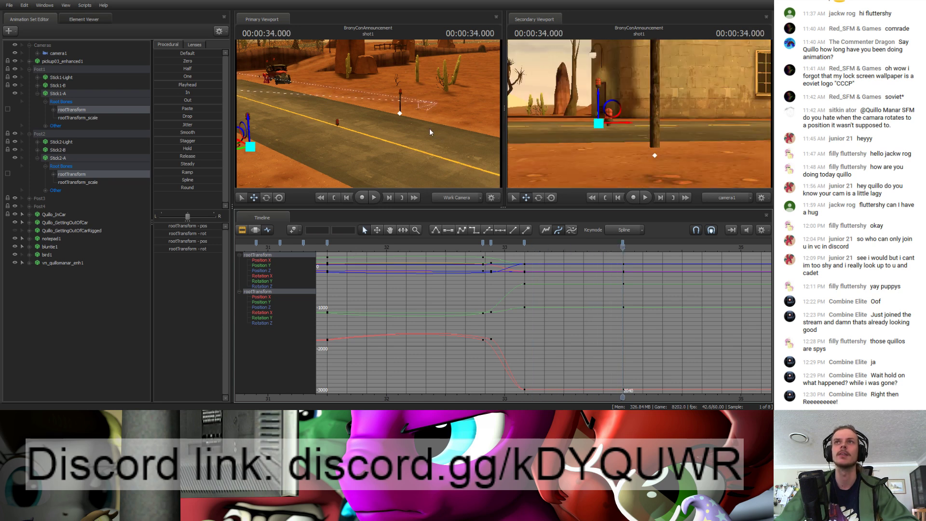
Step: Nudge Stick1-A and Stick2-A together slightly along the roadside at 34.000 seconds
{"action": "key", "text": "w"}
{"action": "left_click_drag", "start_coordinate": [429, 129], "coordinate": [457, 148]}
{"action": "key", "text": "d"}
{"action": "key", "text": "a"}
{"action": "key", "text": "s"}
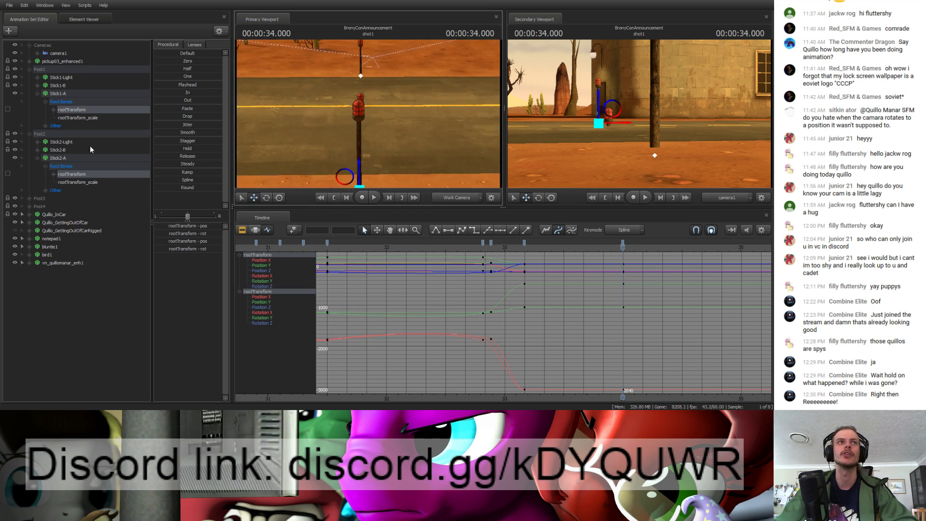
{"action": "left_click_drag", "start_coordinate": [340, 150], "coordinate": [339, 169]}
{"action": "left_click_drag", "start_coordinate": [341, 169], "coordinate": [344, 168]}
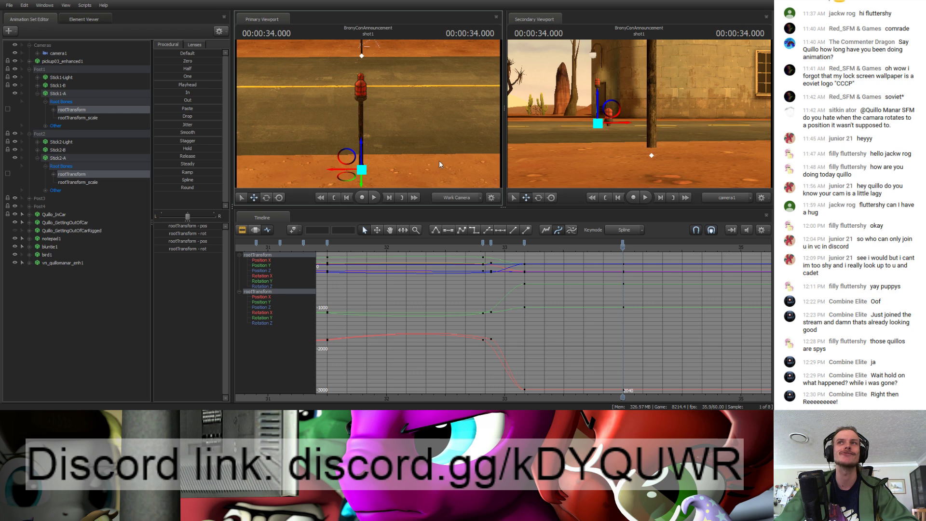
Step: Copy both posts' 34.000-second rootTransform keyframe onto their 33.166-second keyframe
{"action": "left_click", "coordinate": [622, 244]}
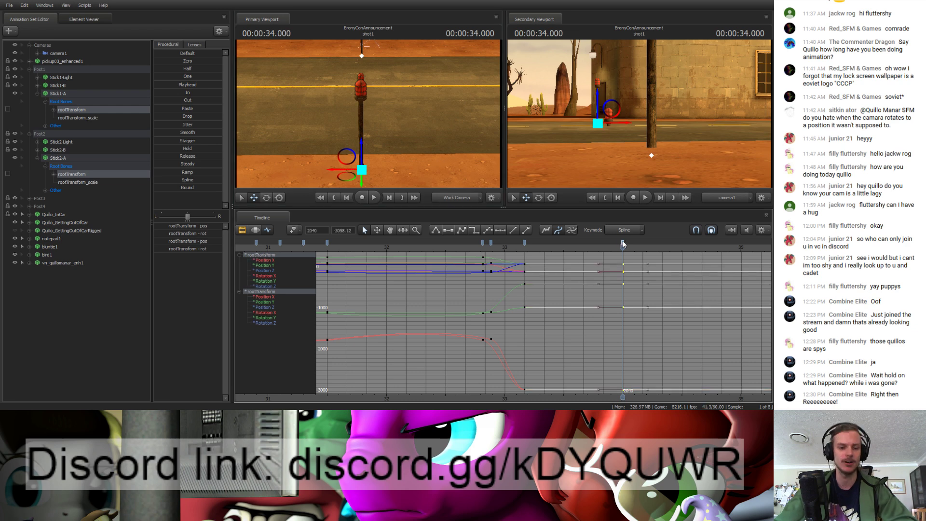
{"action": "left_click", "coordinate": [524, 243]}
{"action": "left_click_drag", "start_coordinate": [525, 248], "coordinate": [624, 256]}
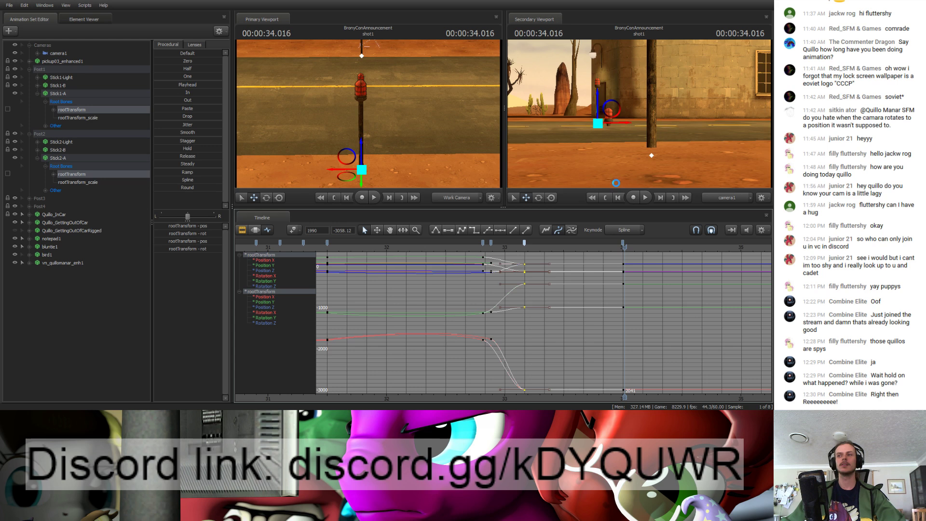
Step: Play back the cut, then add a keyframe at 33.800 seconds to both posts' rootTransforms
{"action": "left_click", "coordinate": [478, 245]}
{"action": "key", "text": "space"}
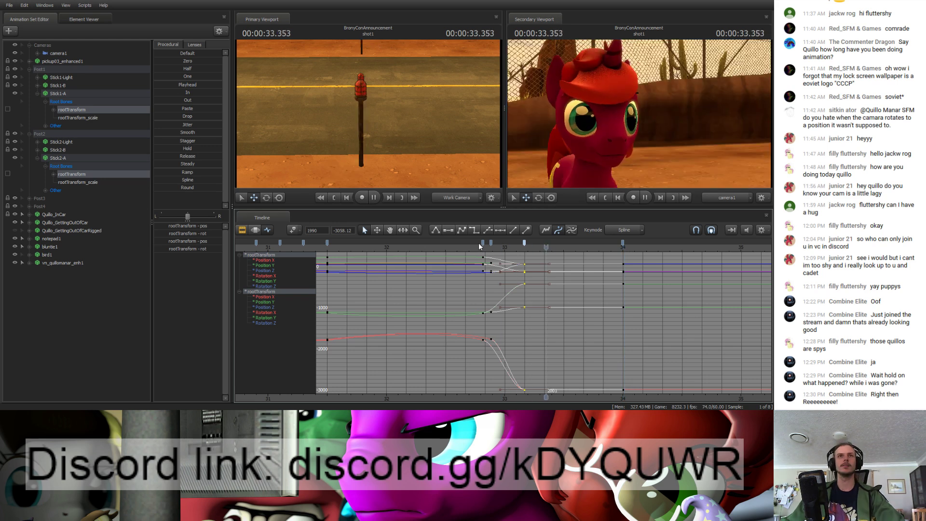
{"action": "key", "text": "space"}
{"action": "left_click_drag", "start_coordinate": [478, 247], "coordinate": [598, 249]}
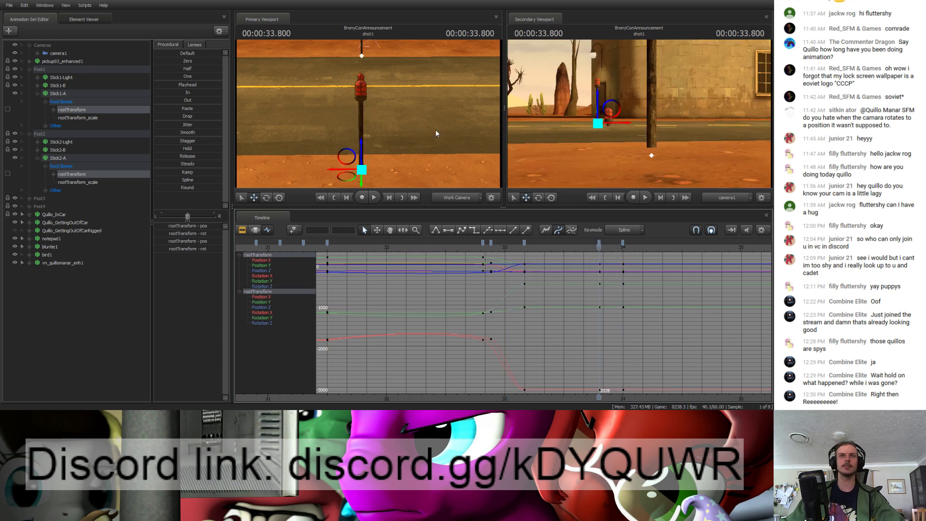
Step: Select only Stick1-A's rootTransform and tilt the post slightly at 33.800 seconds
{"action": "left_click", "coordinate": [72, 176]}
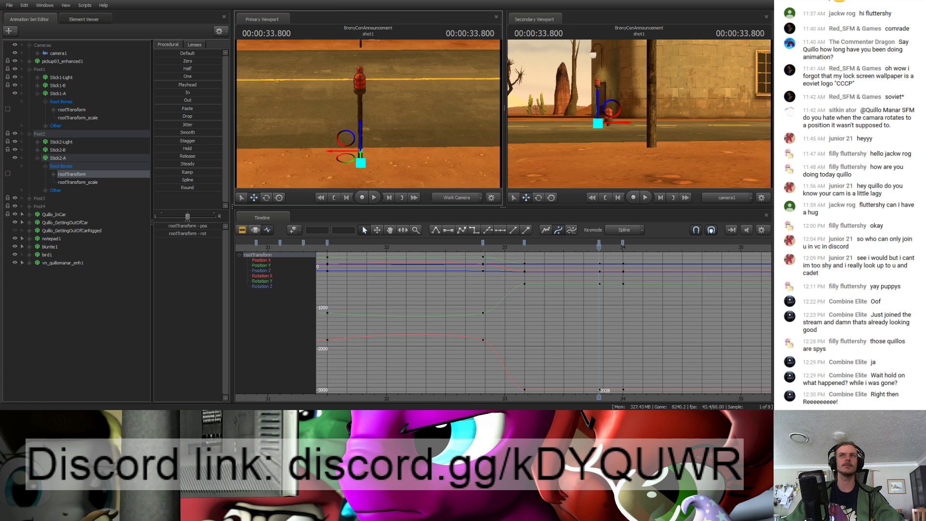
{"action": "left_click", "coordinate": [122, 109]}
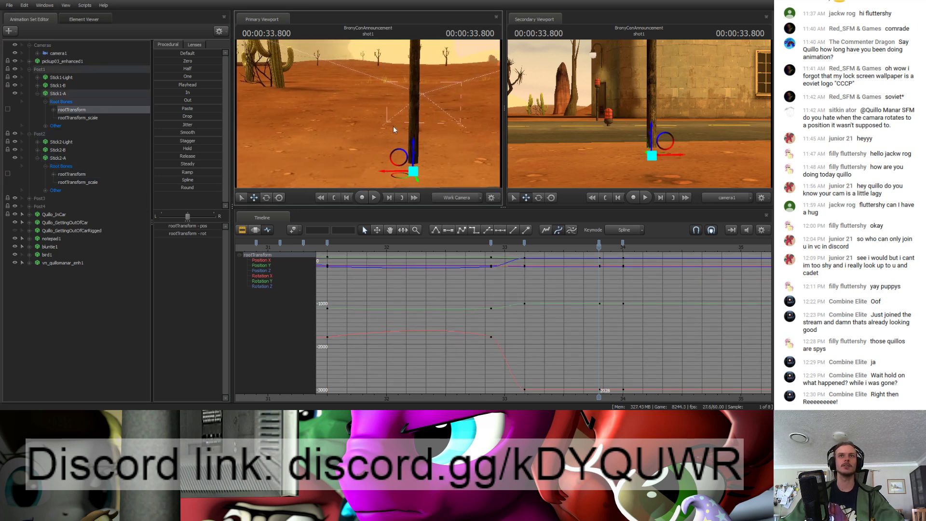
{"action": "key", "text": "e"}
{"action": "left_click_drag", "start_coordinate": [411, 141], "coordinate": [399, 148]}
Step: At 33.600 seconds, tilt Stick1-A farther and adjust the position of its base
{"action": "left_click_drag", "start_coordinate": [596, 247], "coordinate": [573, 253]}
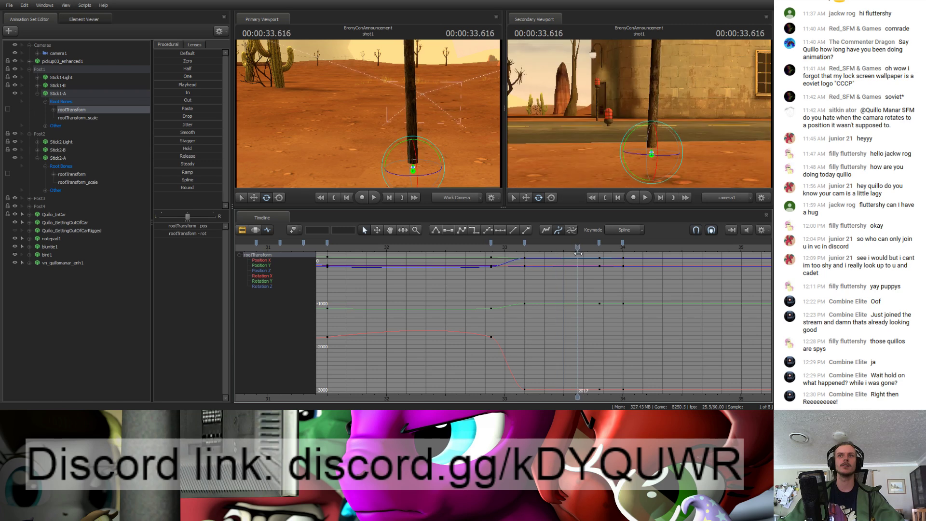
{"action": "key", "text": "Right"}
{"action": "left_click", "coordinate": [523, 245]}
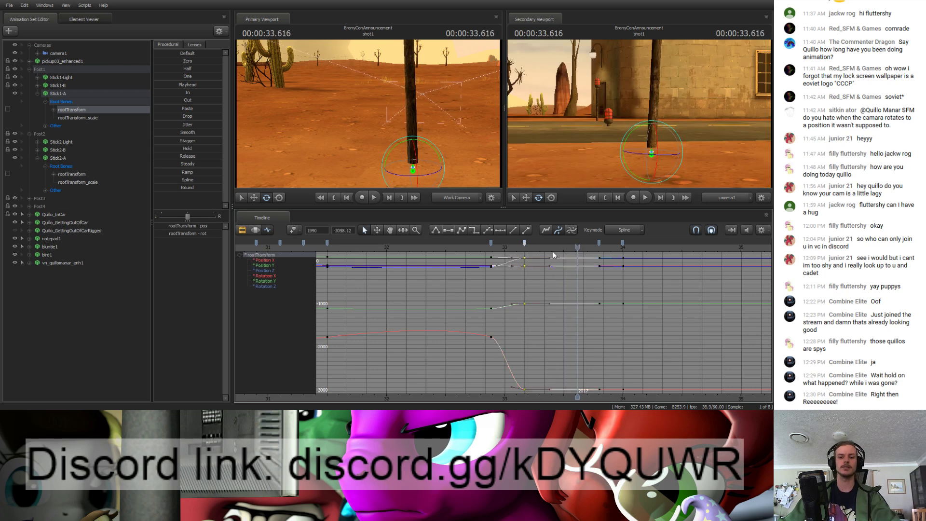
{"action": "key", "text": "Left"}
{"action": "left_click", "coordinate": [388, 140]}
{"action": "key", "text": "s"}
{"action": "key", "text": "w"}
{"action": "left_click_drag", "start_coordinate": [385, 140], "coordinate": [382, 104]}
{"action": "key", "text": "e"}
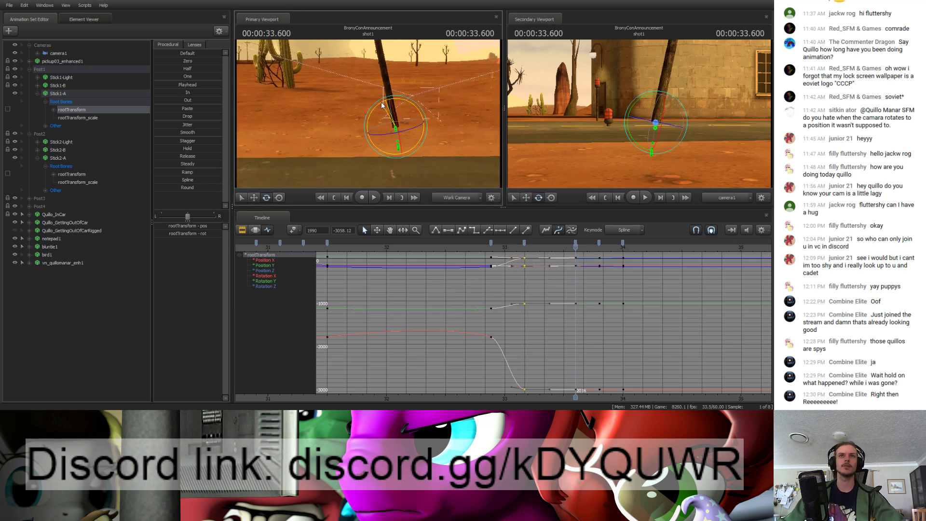
{"action": "key", "text": "w"}
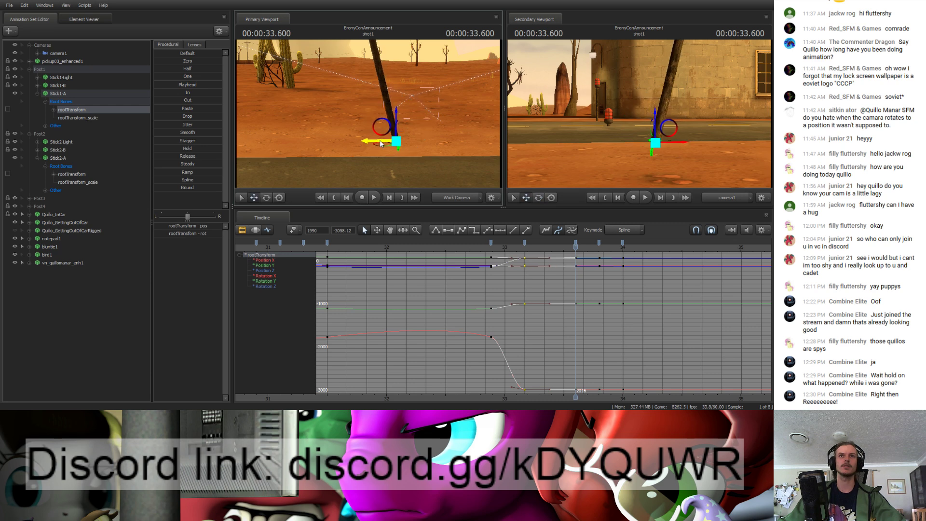
Step: At 33.400 seconds, shift Stick1-A well to the side of its resting spot and tilt it strongly
{"action": "mouse_move", "coordinate": [576, 247]}
{"action": "left_mouse_down"}
{"action": "mouse_move", "coordinate": [563, 251]}
{"action": "mouse_move", "coordinate": [639, 249]}
{"action": "mouse_move", "coordinate": [565, 259]}
{"action": "left_mouse_up"}
{"action": "left_click_drag", "start_coordinate": [572, 258], "coordinate": [551, 258]}
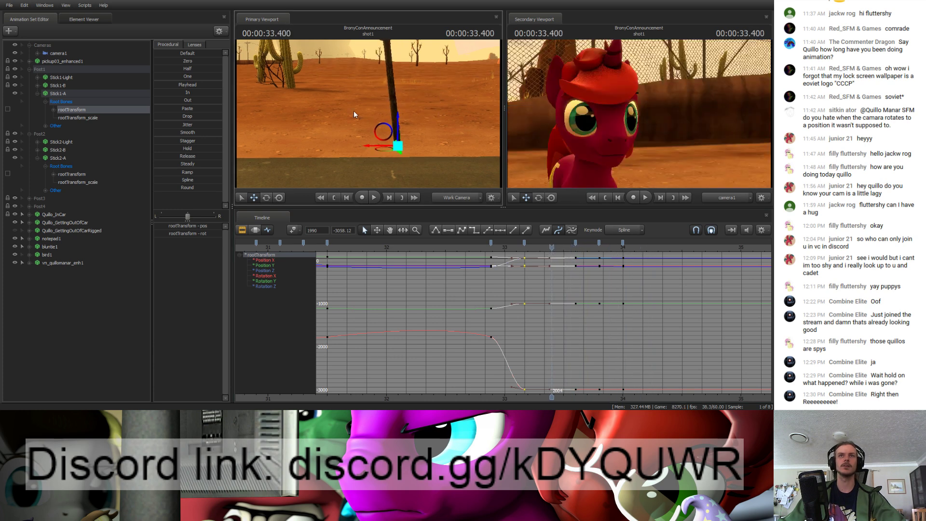
{"action": "left_click_drag", "start_coordinate": [398, 146], "coordinate": [317, 124]}
{"action": "key", "text": "e"}
{"action": "left_click_drag", "start_coordinate": [324, 95], "coordinate": [311, 94]}
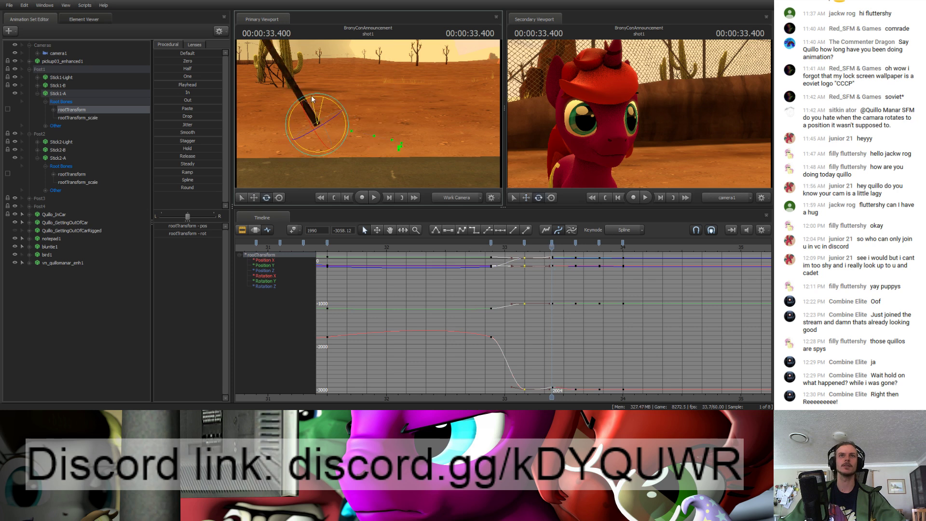
Step: Scrub and play back Stick1-A's swinging motion from about 33.15 seconds
{"action": "left_click_drag", "start_coordinate": [551, 245], "coordinate": [597, 252]}
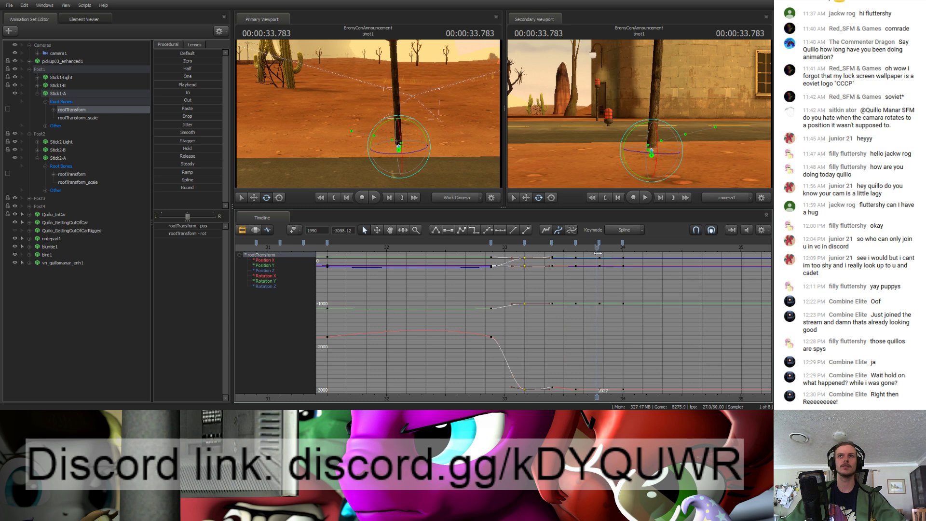
{"action": "key", "text": "space"}
{"action": "key", "text": "space"}
{"action": "left_click", "coordinate": [524, 247]}
{"action": "key", "text": "space"}
{"action": "key", "text": "space"}
{"action": "left_click", "coordinate": [520, 248]}
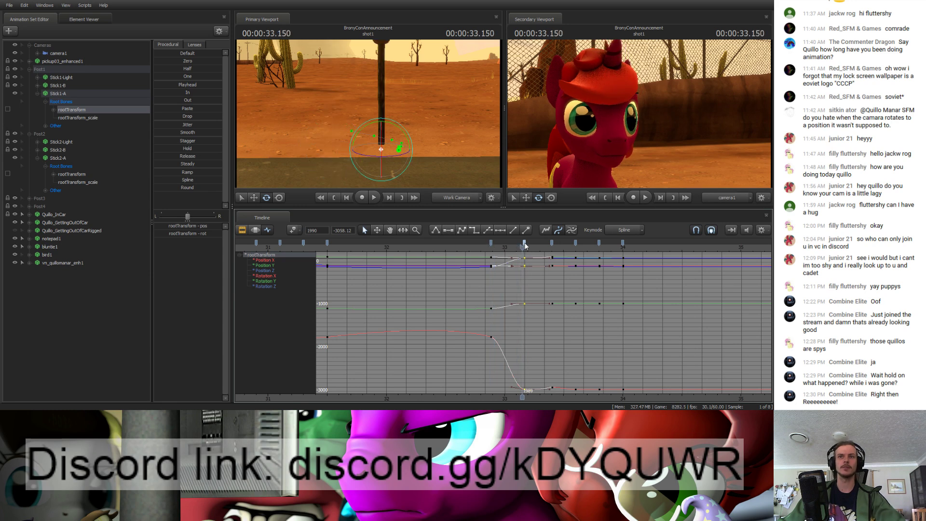
Step: At 33.600 seconds, move Stick1-A farther sideways from its resting spot to refine the swing
{"action": "mouse_move", "coordinate": [521, 247]}
{"action": "left_mouse_down"}
{"action": "mouse_move", "coordinate": [489, 245]}
{"action": "mouse_move", "coordinate": [580, 247]}
{"action": "mouse_move", "coordinate": [524, 243]}
{"action": "mouse_move", "coordinate": [593, 256]}
{"action": "mouse_move", "coordinate": [555, 252]}
{"action": "mouse_move", "coordinate": [576, 254]}
{"action": "left_mouse_up"}
{"action": "left_click", "coordinate": [257, 230]}
{"action": "left_click", "coordinate": [268, 230]}
{"action": "key", "text": "m"}
{"action": "key", "text": "w"}
{"action": "left_click_drag", "start_coordinate": [389, 129], "coordinate": [384, 128]}
{"action": "left_click_drag", "start_coordinate": [575, 247], "coordinate": [575, 247]}
{"action": "left_click_drag", "start_coordinate": [367, 146], "coordinate": [359, 144]}
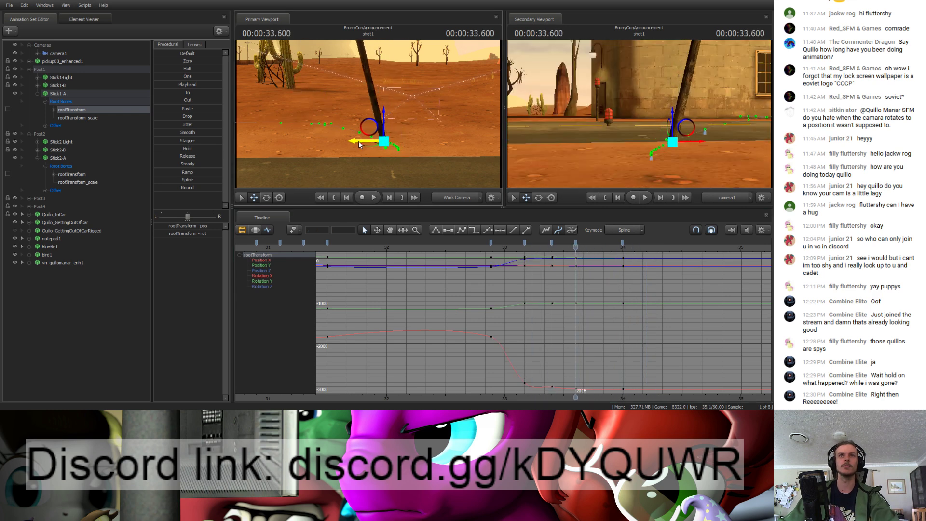
Step: Play back the revised Stick1-A swing from about 33.100 seconds
{"action": "key", "text": "space"}
{"action": "left_click", "coordinate": [545, 247]}
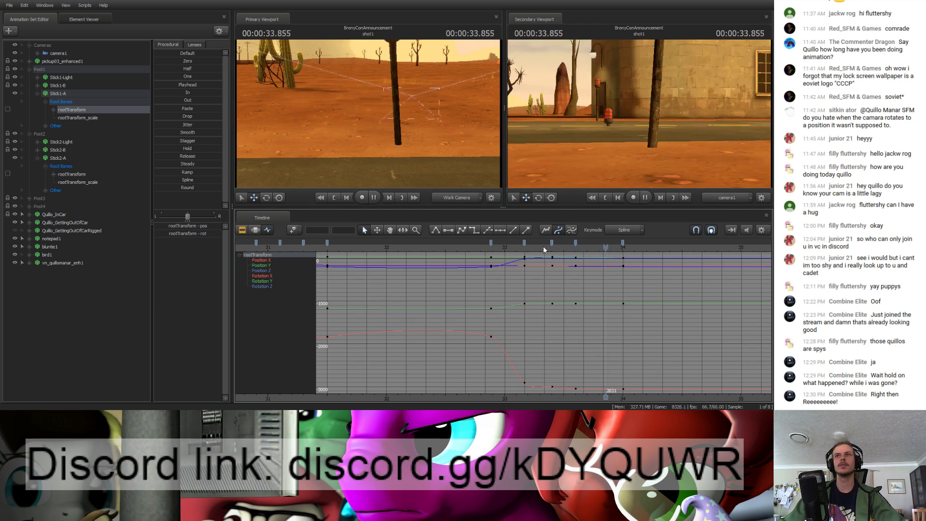
{"action": "left_click", "coordinate": [543, 247]}
{"action": "left_click", "coordinate": [517, 247]}
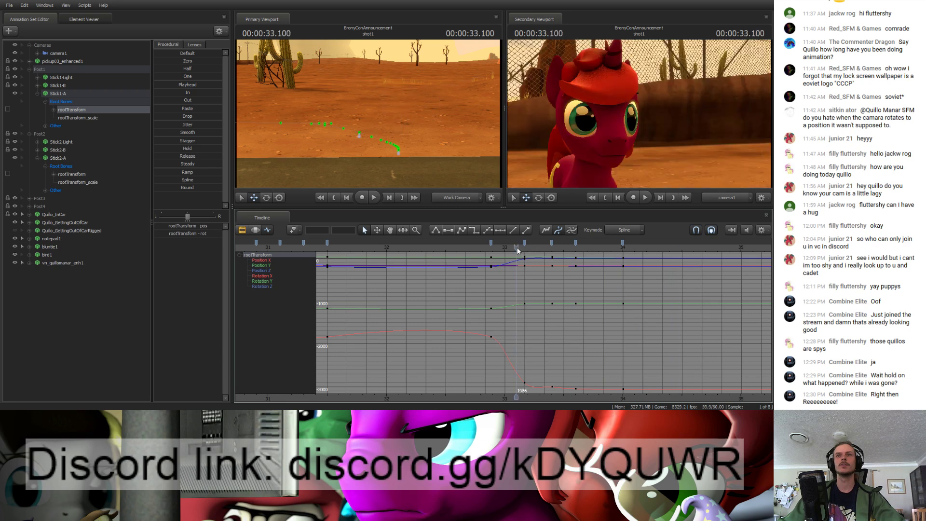
{"action": "key", "text": "space"}
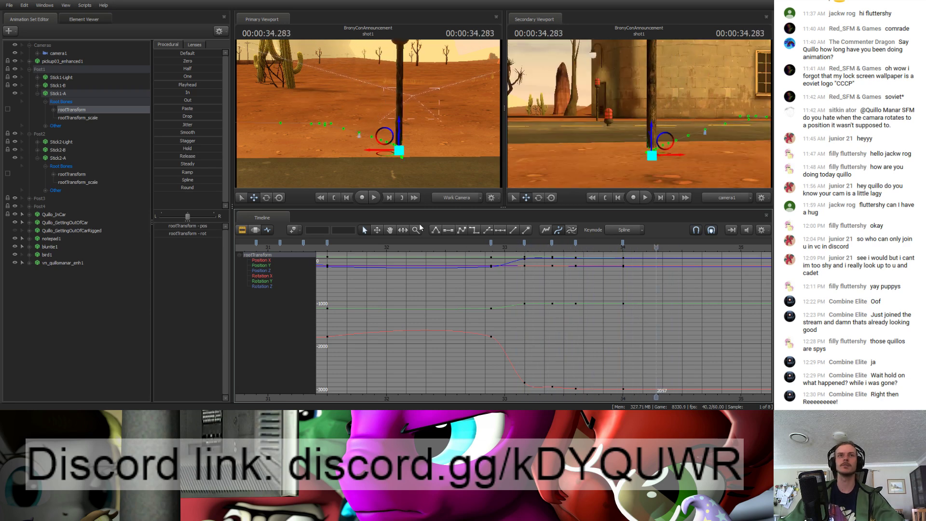
Step: Select and copy Stick1-A's rootTransform keyframes from 32.883 through 34.000 seconds, leaving the playhead at 32.883 seconds
{"action": "left_click", "coordinate": [66, 109]}
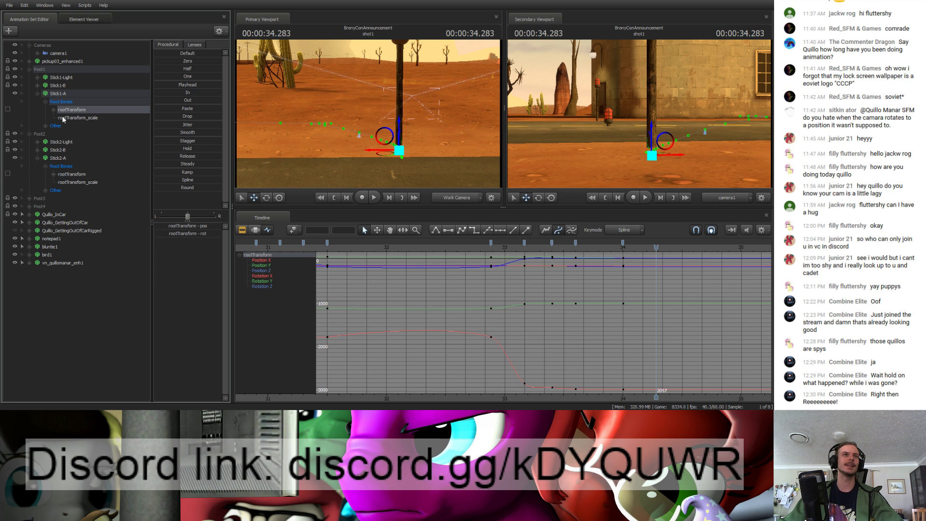
{"action": "left_click_drag", "start_coordinate": [521, 244], "coordinate": [622, 245]}
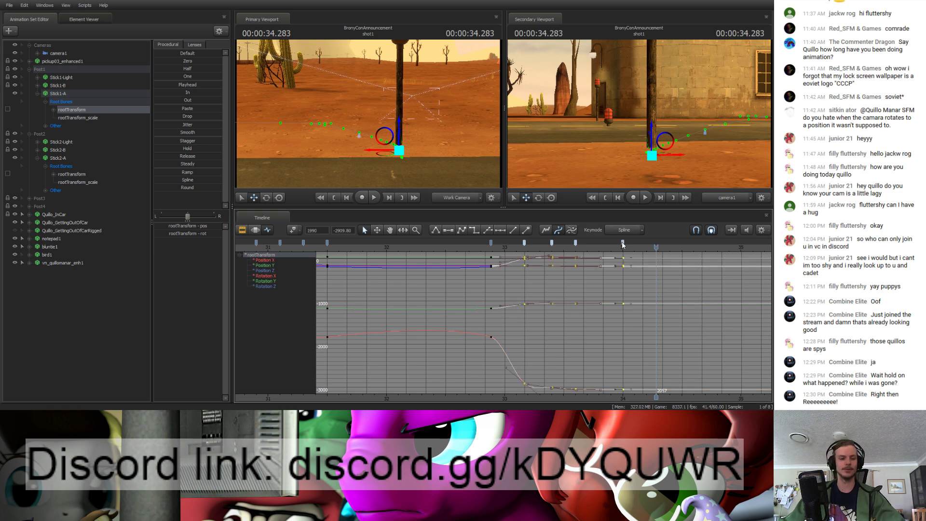
{"action": "left_click", "coordinate": [491, 244]}
{"action": "left_click", "coordinate": [623, 244], "text": "shift"}
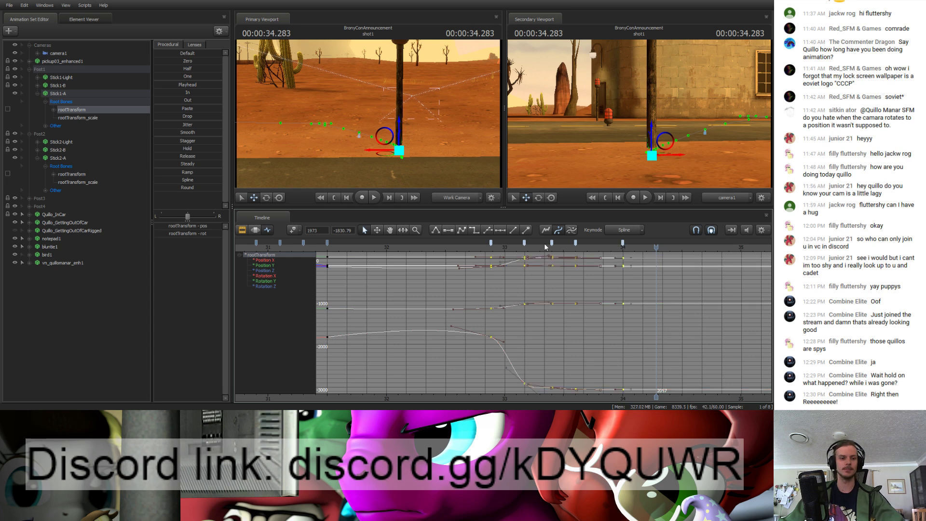
{"action": "left_click", "coordinate": [491, 247]}
Step: Shift Stick2-A's rootTransform keyframe just before 33 seconds to 32.883 seconds and paste Stick1-A's keyframes there
{"action": "left_click", "coordinate": [76, 175]}
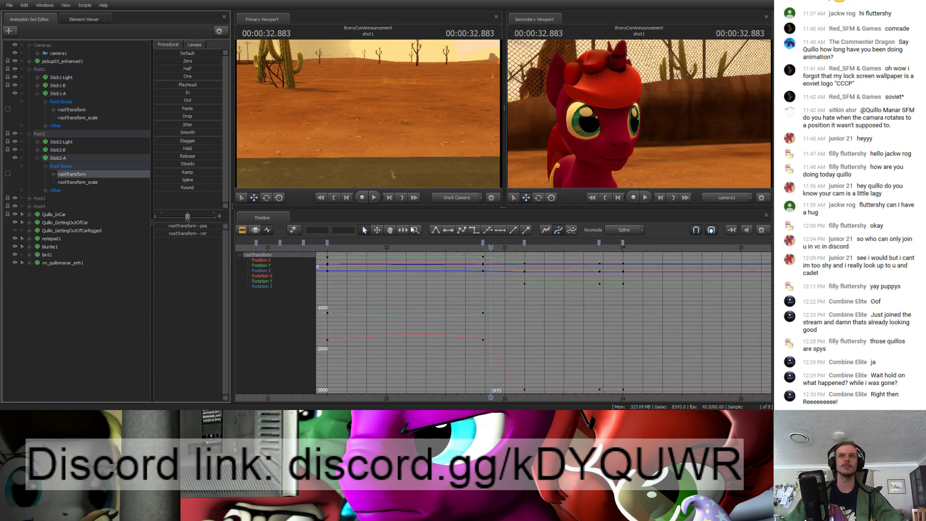
{"action": "left_click_drag", "start_coordinate": [483, 243], "coordinate": [491, 242]}
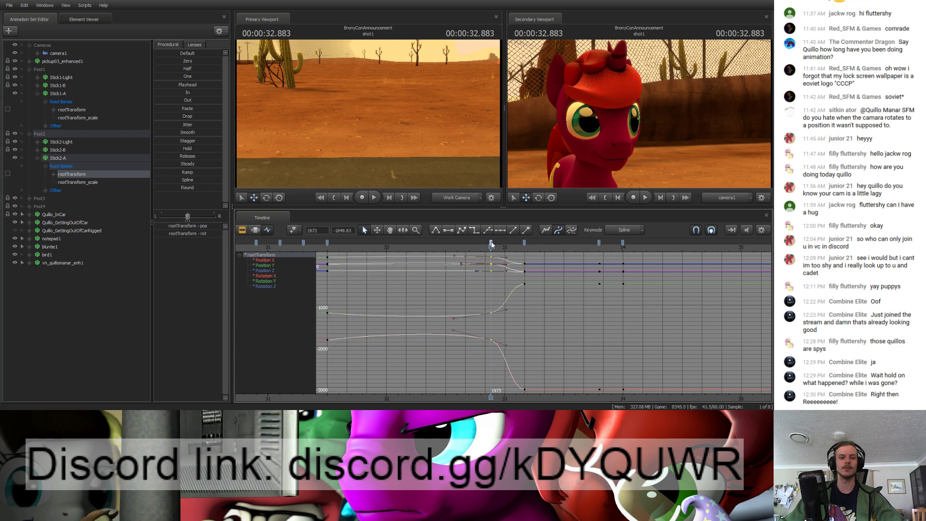
{"action": "key", "text": "ctrl+v"}
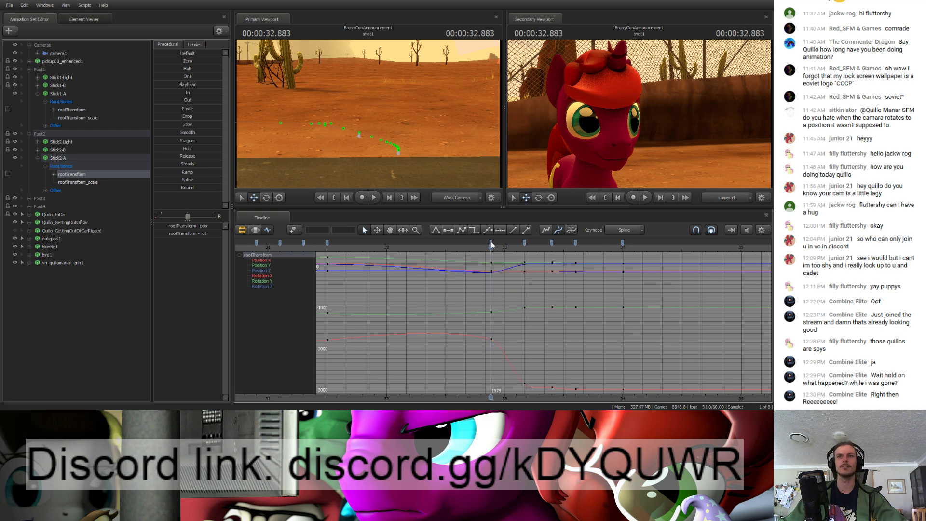
Step: Play back Stick2-A's pasted swing from 32.883 seconds and return the playhead to that time
{"action": "key", "text": "space"}
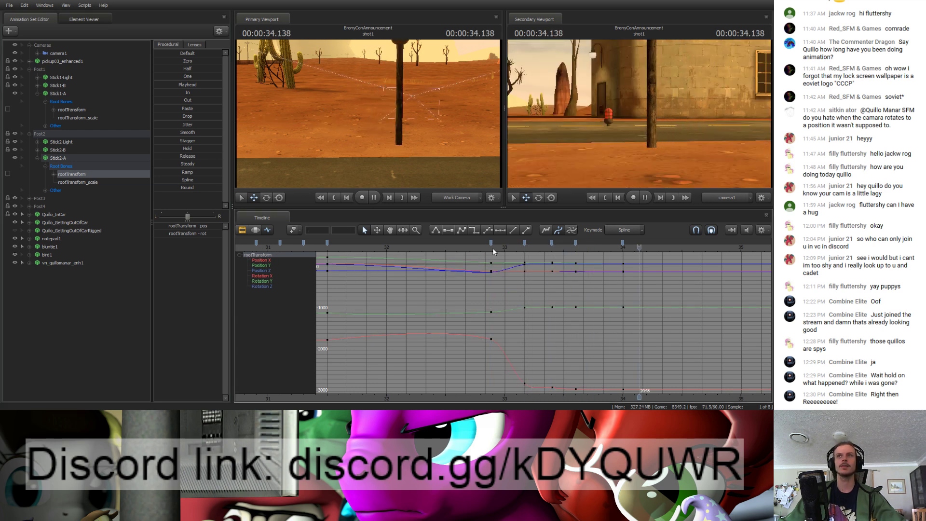
{"action": "left_click", "coordinate": [494, 248]}
{"action": "left_click_drag", "start_coordinate": [493, 248], "coordinate": [490, 249]}
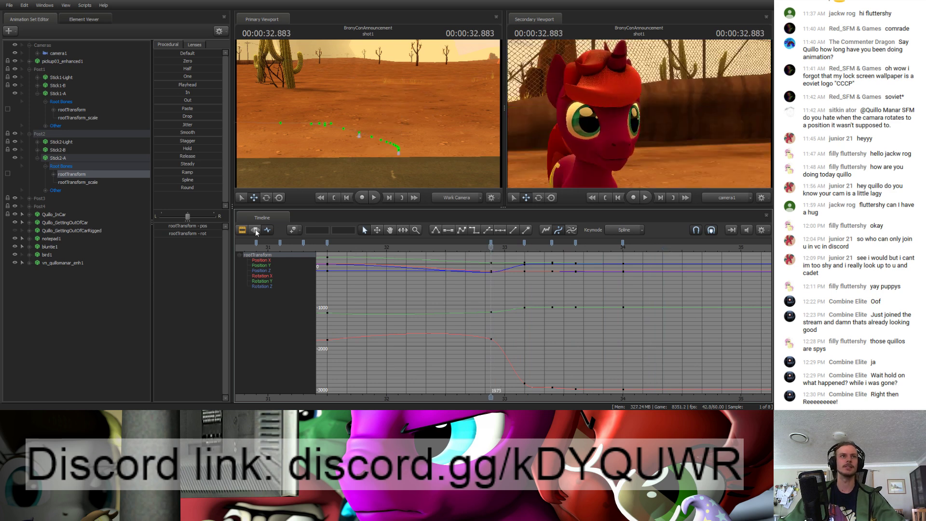
Step: Set a motion-editing time selection for Stick2-A's rootTransform from 32.766 seconds through the end of the shot
{"action": "left_click", "coordinate": [255, 230]}
{"action": "left_click", "coordinate": [68, 173]}
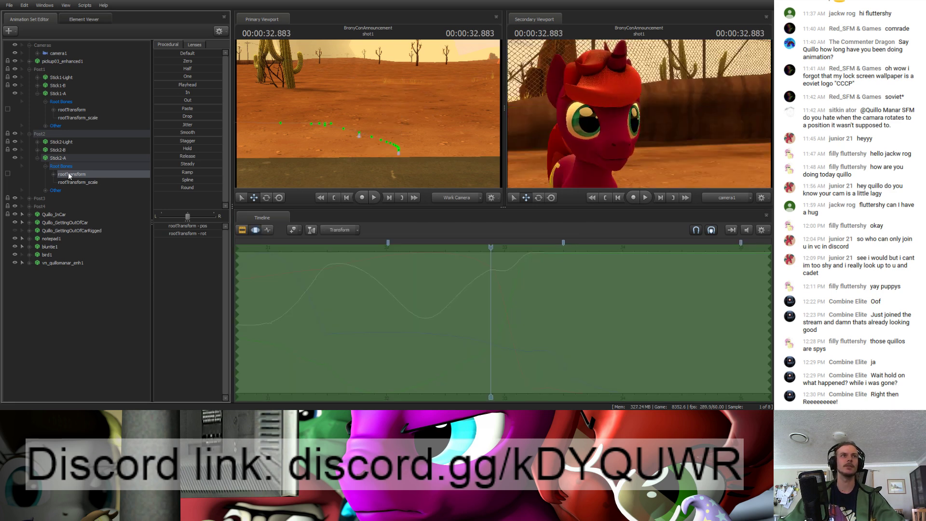
{"action": "left_click", "coordinate": [476, 271]}
{"action": "left_click_drag", "start_coordinate": [418, 157], "coordinate": [369, 161]}
{"action": "left_click_drag", "start_coordinate": [411, 188], "coordinate": [368, 113]}
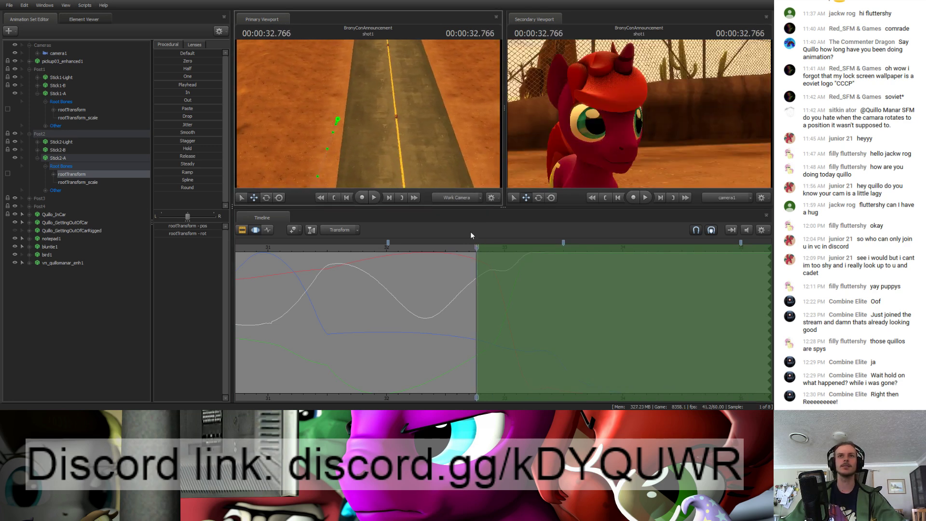
Step: At 34.150 seconds, move Stick2-A across the selected time range to its roadside spot beneath its red light, and save the session
{"action": "key", "text": "ctrl+z"}
{"action": "left_click_drag", "start_coordinate": [471, 131], "coordinate": [705, 130]}
{"action": "left_click_drag", "start_coordinate": [427, 130], "coordinate": [369, 117]}
{"action": "left_click_drag", "start_coordinate": [546, 248], "coordinate": [640, 262]}
{"action": "left_click_drag", "start_coordinate": [366, 138], "coordinate": [463, 149]}
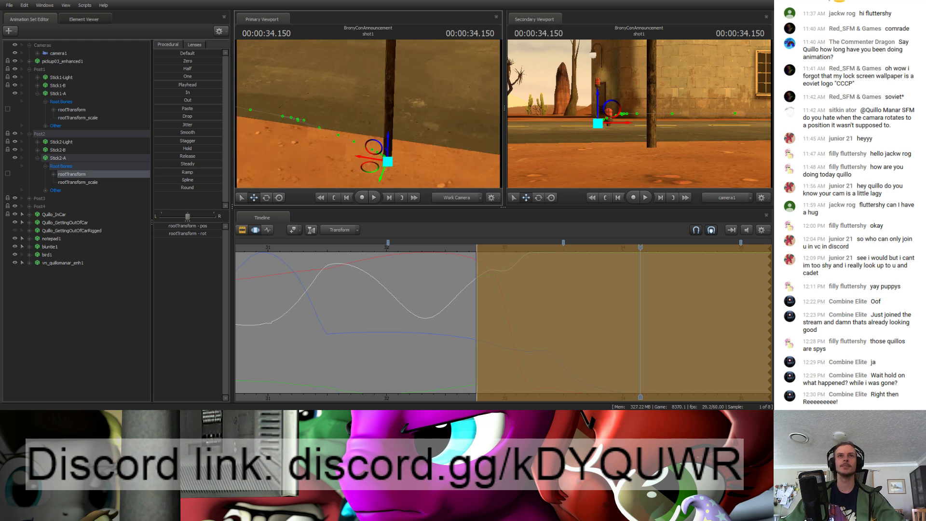
{"action": "mouse_move", "coordinate": [368, 117]}
{"action": "left_mouse_down"}
{"action": "mouse_move", "coordinate": [381, 109]}
{"action": "mouse_move", "coordinate": [369, 117]}
{"action": "left_mouse_up"}
{"action": "key", "text": "ctrl+s"}
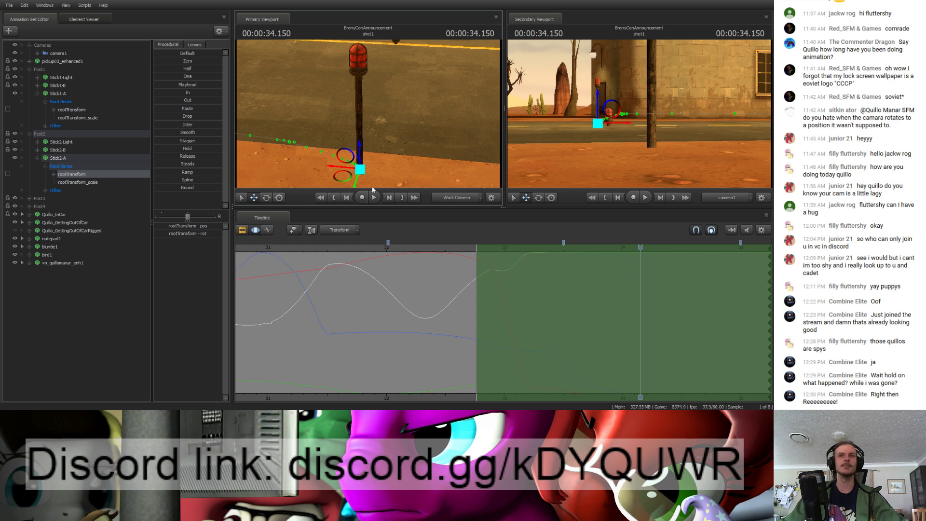
Step: Rotate Stick2-A slightly around its vertical axis at 34.150 seconds to redirect its swing path
{"action": "key", "text": "e"}
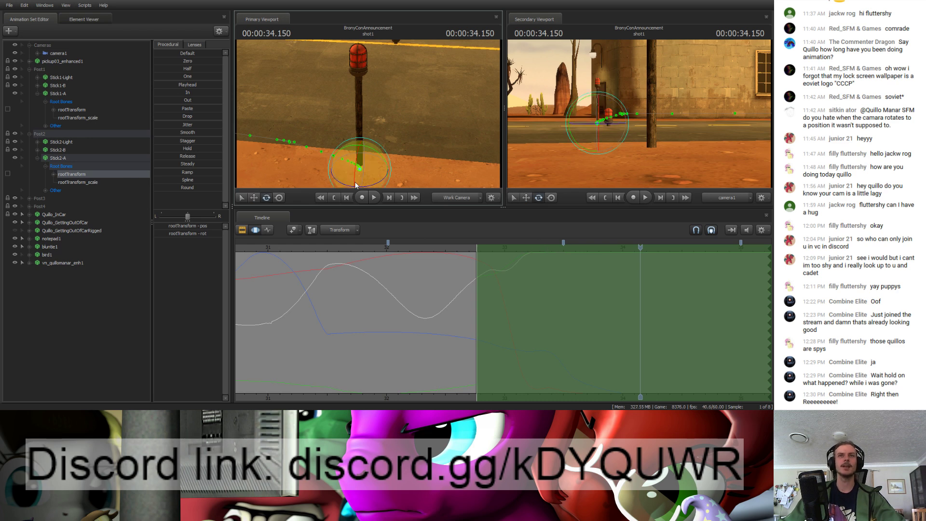
{"action": "left_click_drag", "start_coordinate": [355, 185], "coordinate": [363, 183]}
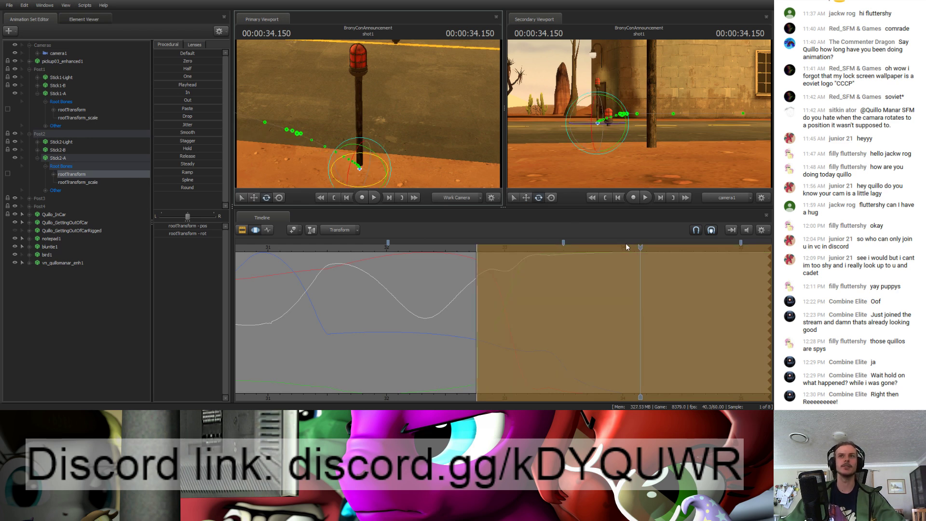
{"action": "mouse_move", "coordinate": [639, 247]}
{"action": "left_mouse_down"}
{"action": "mouse_move", "coordinate": [503, 244]}
{"action": "mouse_move", "coordinate": [641, 240]}
{"action": "left_mouse_up"}
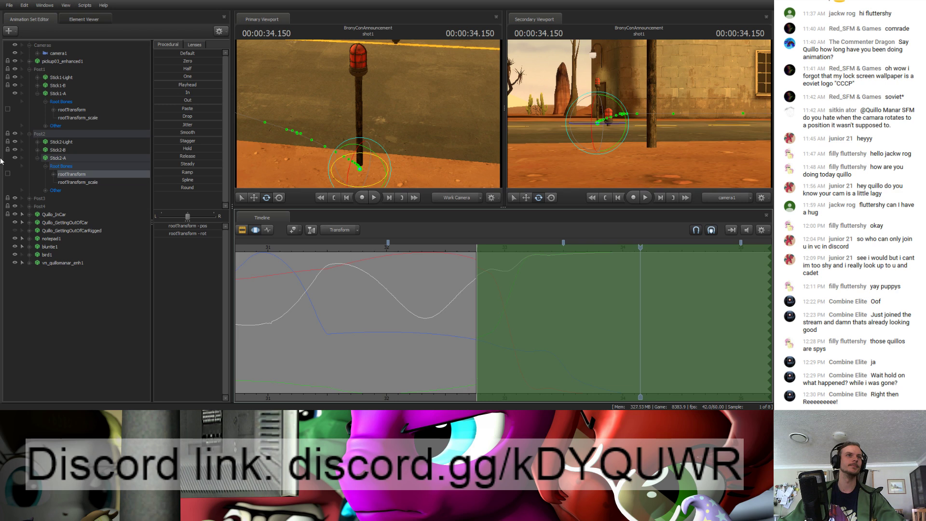
Step: Shift Stick2-A's rootTransform keyframes from 32.883 through 34.000 seconds about 0.2 seconds later and play back the result
{"action": "left_click", "coordinate": [58, 93]}
{"action": "left_click", "coordinate": [58, 158]}
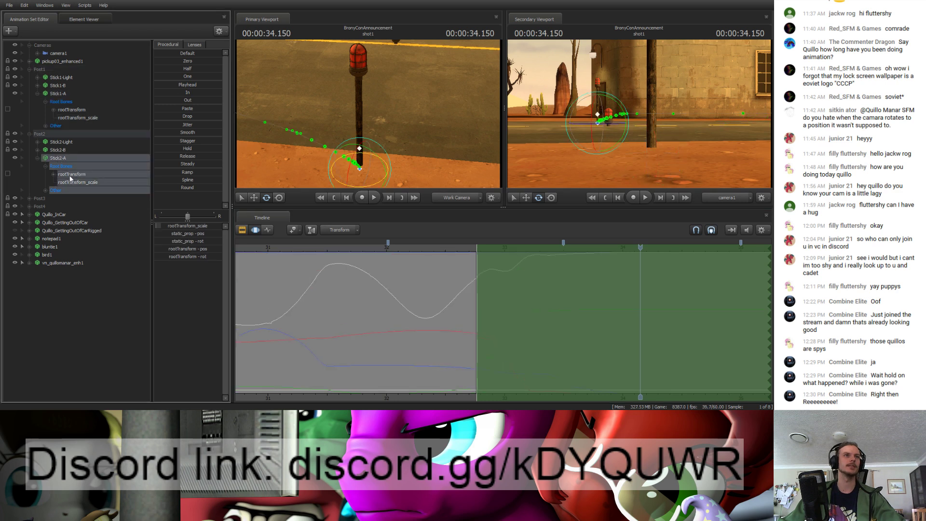
{"action": "left_click", "coordinate": [267, 231]}
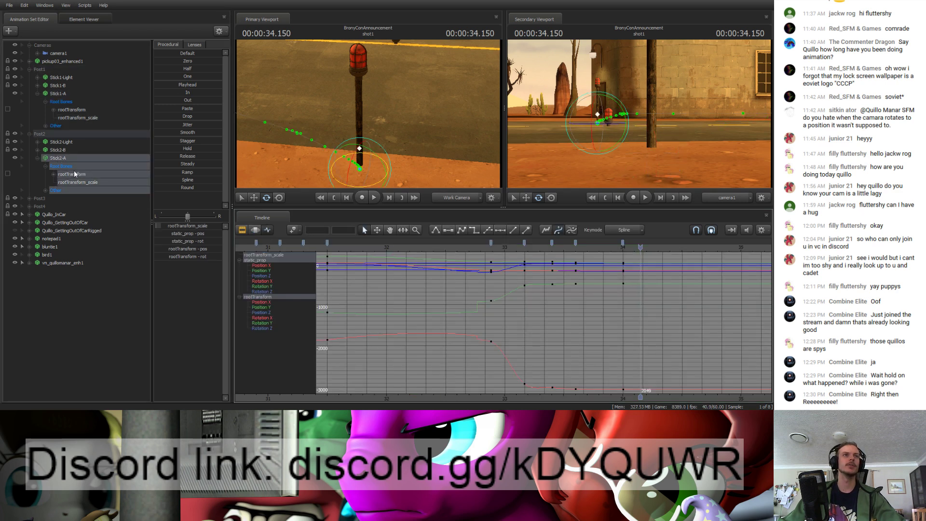
{"action": "left_click", "coordinate": [67, 174]}
{"action": "left_click", "coordinate": [491, 243]}
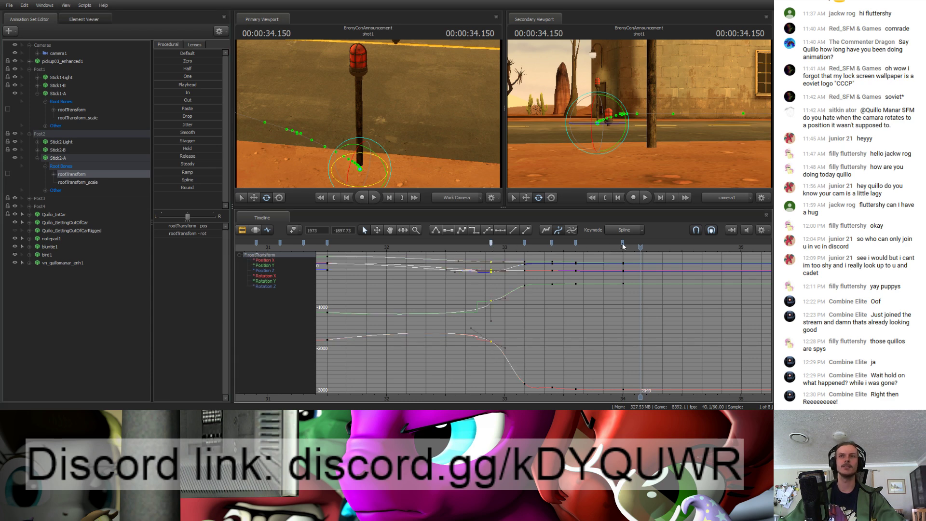
{"action": "left_click_drag", "start_coordinate": [622, 245], "coordinate": [647, 243]}
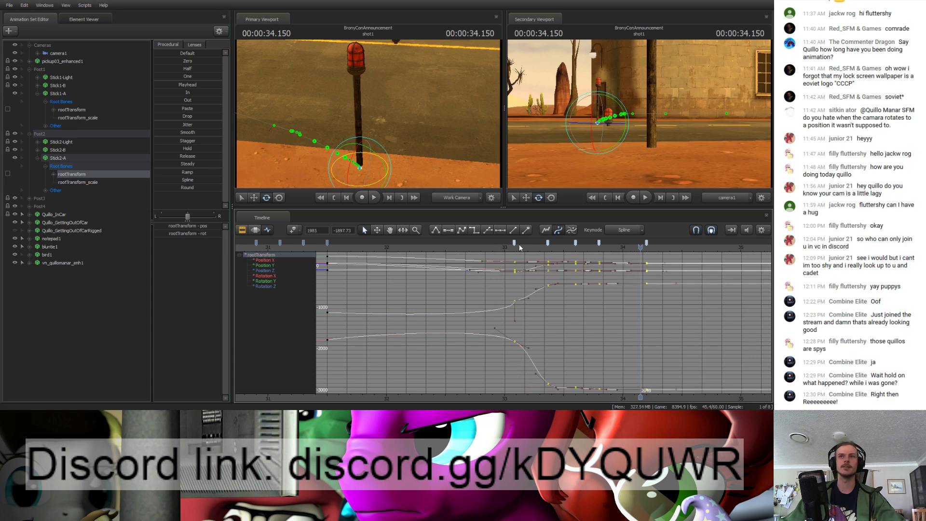
{"action": "left_click", "coordinate": [548, 301]}
{"action": "key", "text": "space"}
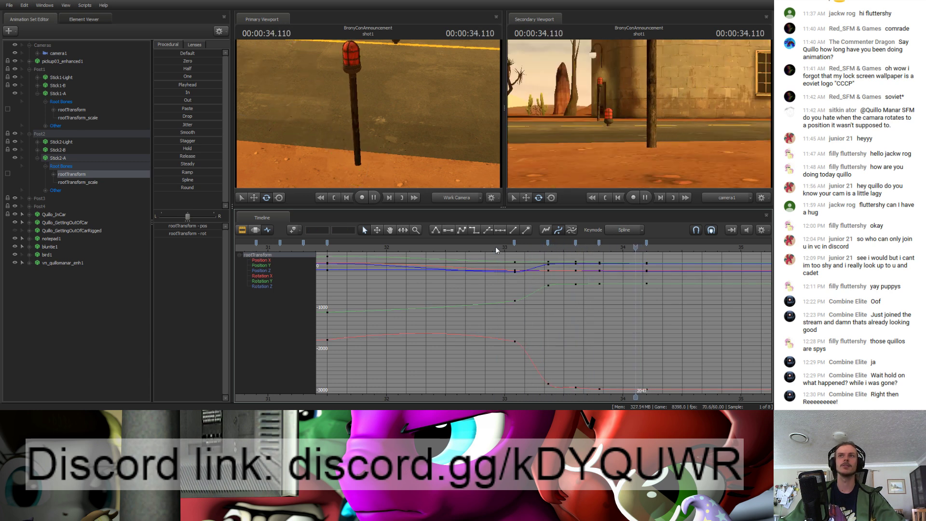
Step: Move Stick2-A's second and third swing keyframes earlier, to about 33.2 and 33.5 seconds, and play back the motion
{"action": "mouse_move", "coordinate": [496, 247]}
{"action": "left_mouse_down"}
{"action": "mouse_move", "coordinate": [579, 249]}
{"action": "mouse_move", "coordinate": [528, 243]}
{"action": "left_mouse_up"}
{"action": "left_click", "coordinate": [493, 247]}
{"action": "key", "text": "space"}
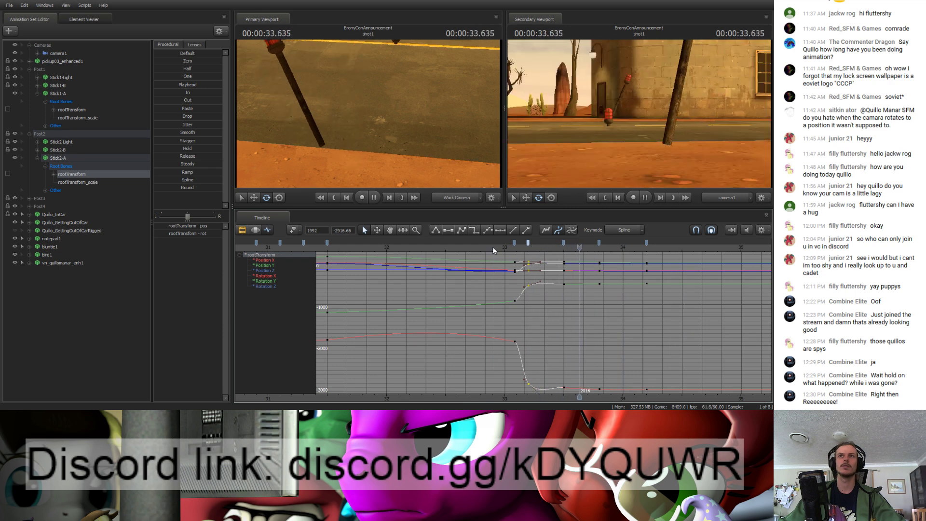
{"action": "key", "text": "space"}
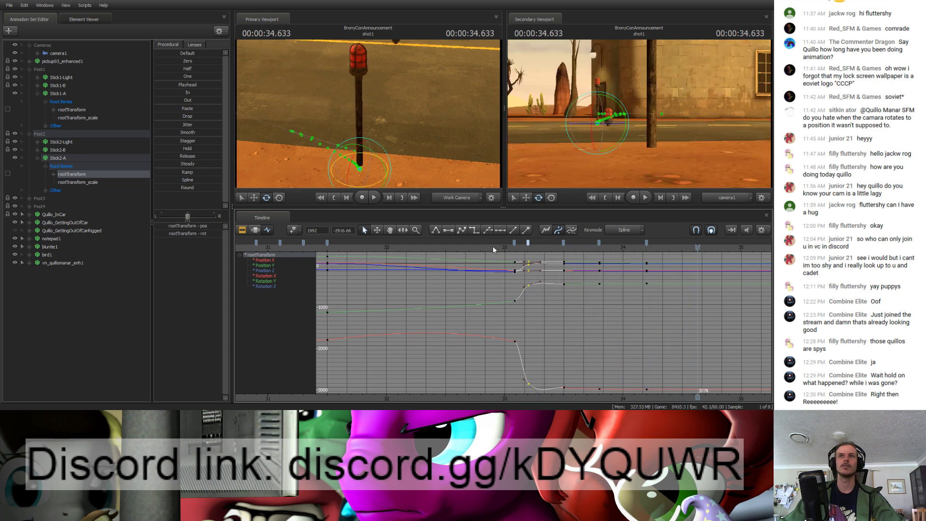
Step: Delete Stick2-A's keyframe at about 33.2 seconds and move the swing's first keyframe earlier to about 32.65 seconds
{"action": "left_click", "coordinate": [559, 249]}
{"action": "left_click_drag", "start_coordinate": [558, 253], "coordinate": [523, 253]}
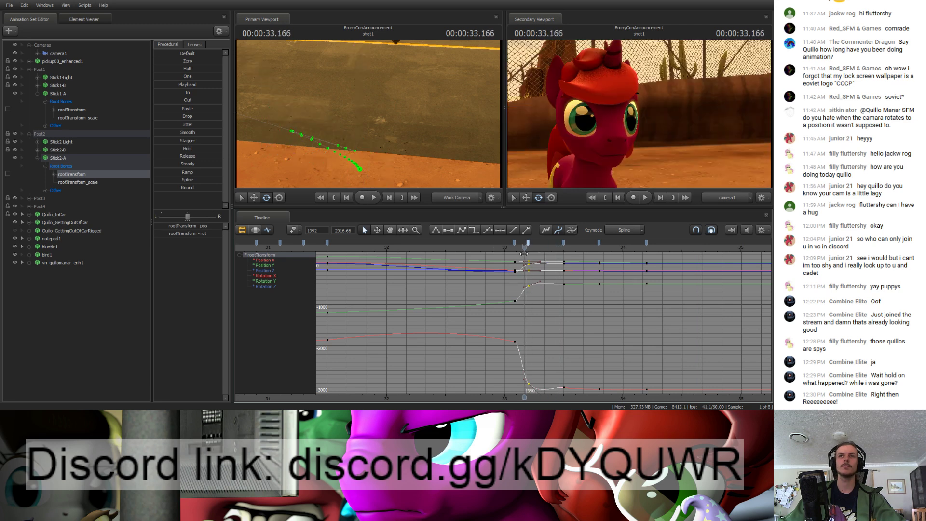
{"action": "key", "text": "Delete"}
{"action": "left_click", "coordinate": [505, 250]}
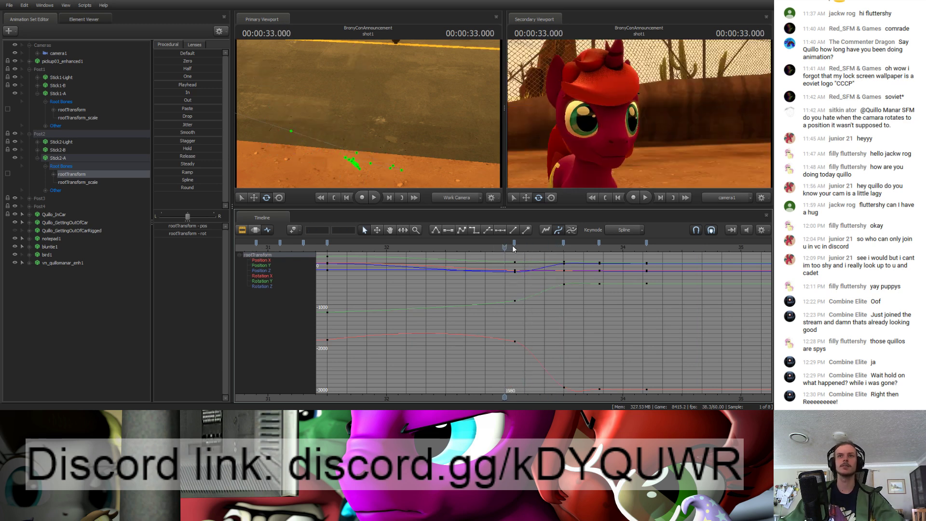
{"action": "left_click_drag", "start_coordinate": [514, 243], "coordinate": [461, 244]}
Step: Add a Stick2-A keyframe between the swing's first two keyframes, shift it to frame 1975, and play back the motion
{"action": "left_click", "coordinate": [547, 249]}
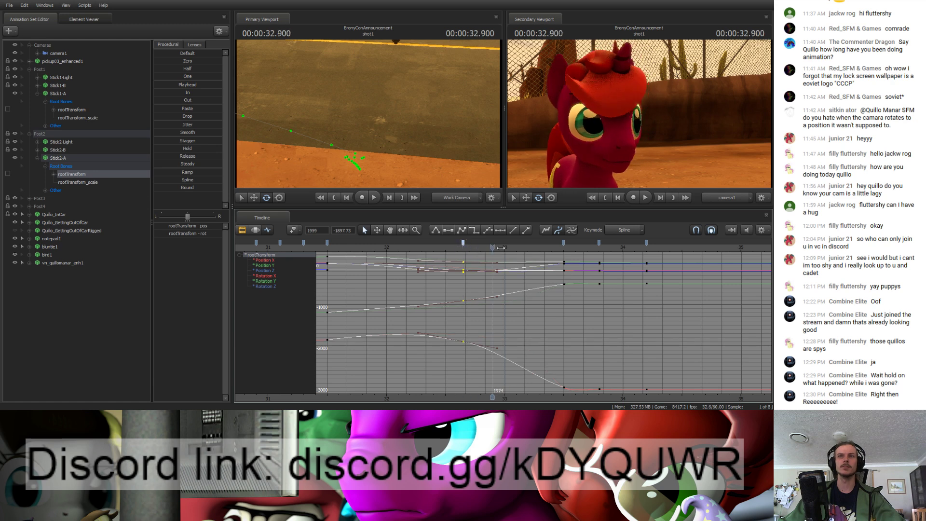
{"action": "key", "text": "m"}
{"action": "left_click_drag", "start_coordinate": [535, 251], "coordinate": [494, 243]}
{"action": "left_click", "coordinate": [441, 248]}
{"action": "key", "text": "space"}
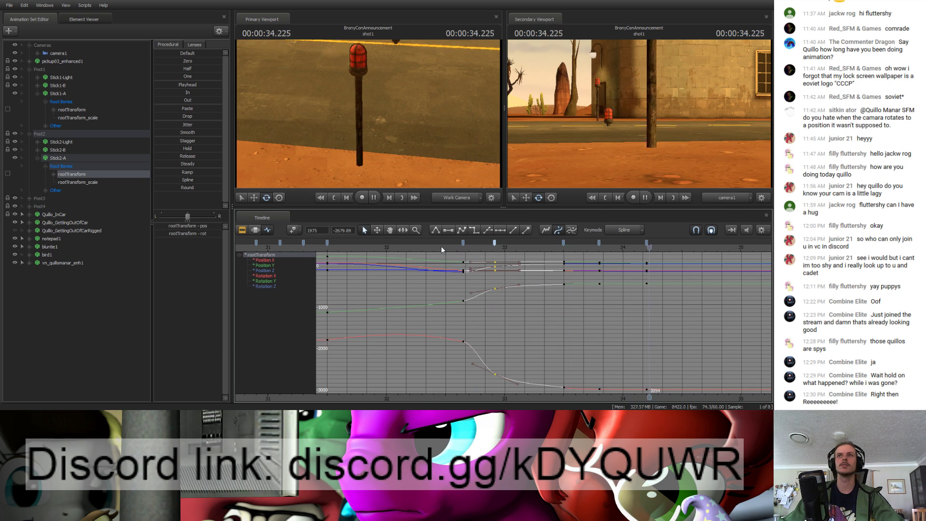
{"action": "key", "text": "space"}
Step: Add a Stick2-A keyframe at 34.100 seconds and move its final keyframe out to frame 2088 to lengthen the settle
{"action": "left_click", "coordinate": [647, 243]}
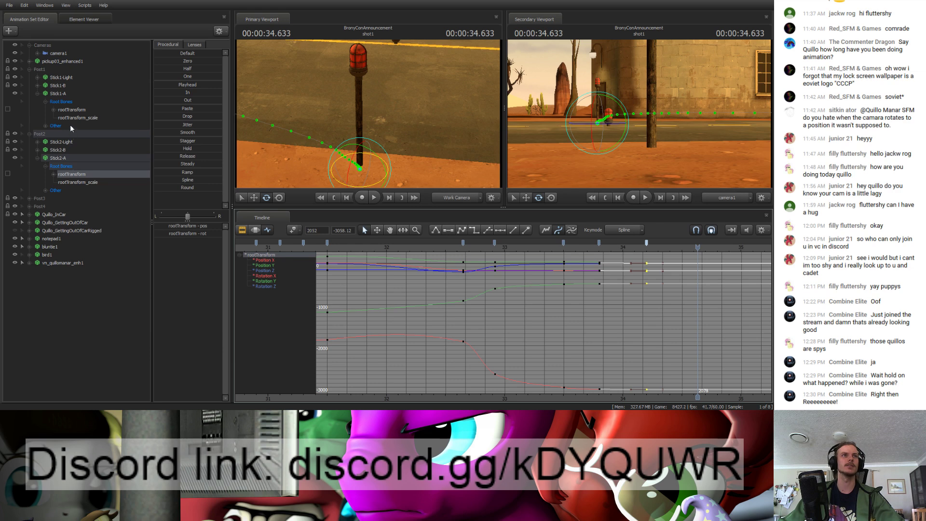
{"action": "scroll", "coordinate": [571, 275], "scroll_direction": "up", "scroll_amount": 3}
{"action": "left_click", "coordinate": [607, 249]}
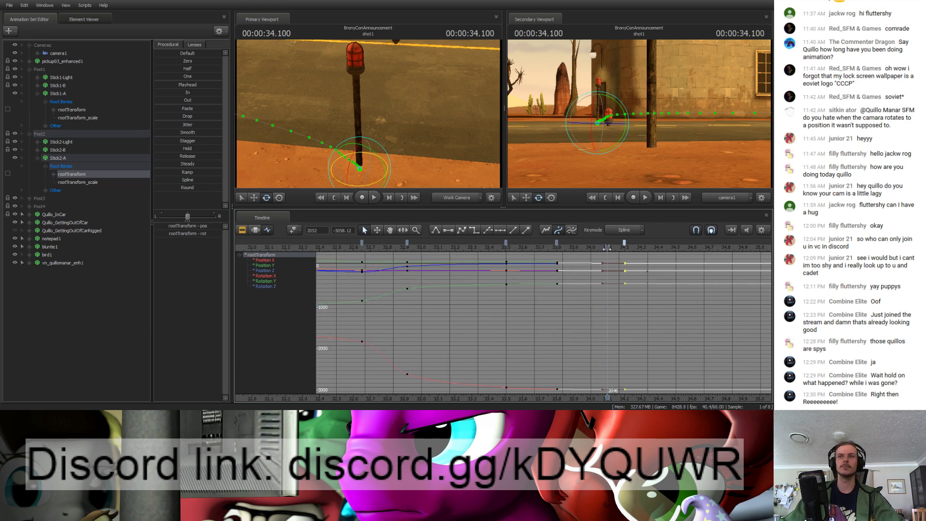
{"action": "left_click_drag", "start_coordinate": [622, 246], "coordinate": [725, 243]}
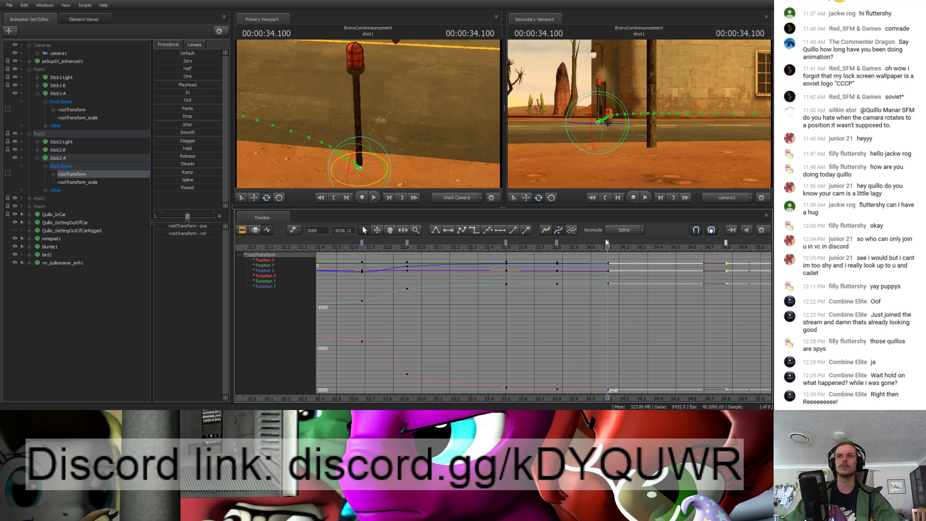
{"action": "left_click", "coordinate": [726, 244]}
{"action": "left_click", "coordinate": [608, 244]}
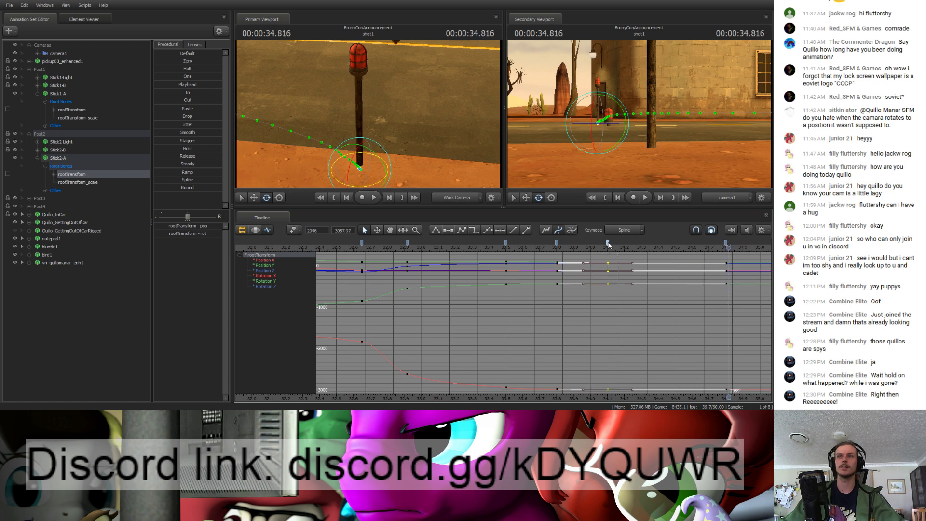
Step: Add a Stick1-A rootTransform keyframe at 33.900 seconds and move its final keyframe out to frame 2076
{"action": "left_click", "coordinate": [77, 110]}
{"action": "mouse_move", "coordinate": [583, 245]}
{"action": "left_mouse_down"}
{"action": "mouse_move", "coordinate": [557, 247]}
{"action": "mouse_move", "coordinate": [574, 247]}
{"action": "left_mouse_up"}
{"action": "key", "text": "m"}
{"action": "left_click_drag", "start_coordinate": [590, 244], "coordinate": [692, 245]}
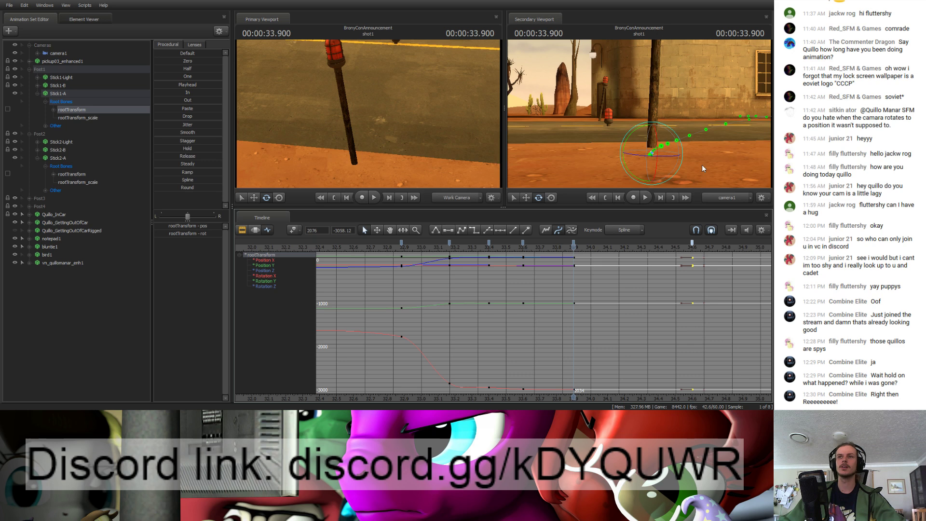
Step: Play back both posts' swings several times to check how they settle
{"action": "key", "text": "space"}
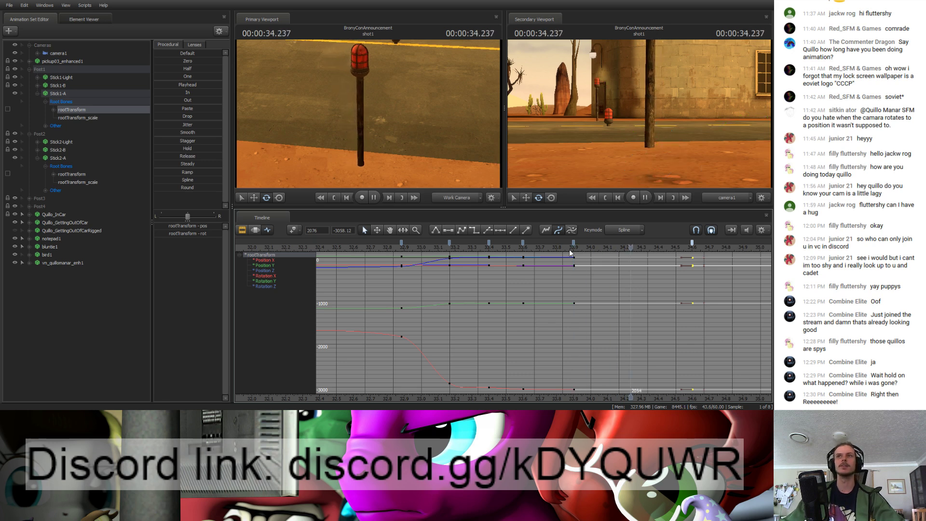
{"action": "key", "text": "space"}
{"action": "key", "text": "space"}
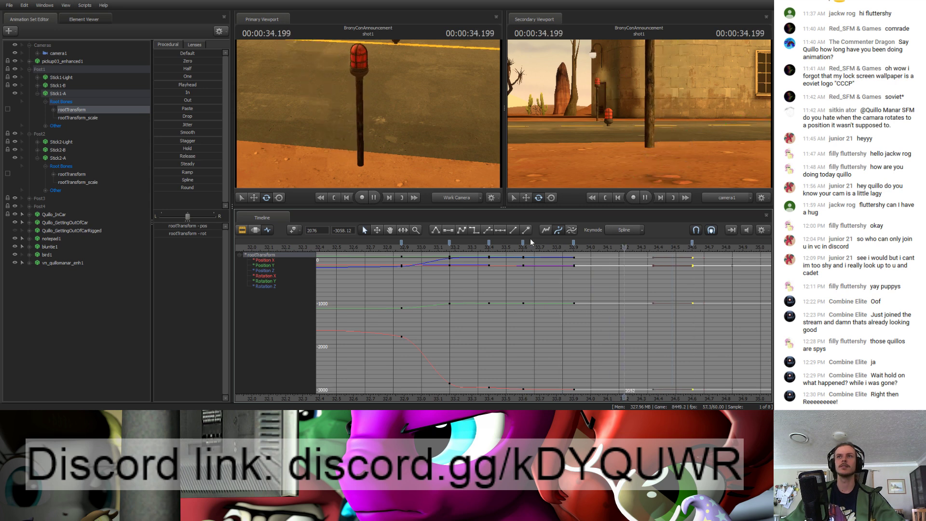
{"action": "key", "text": "space"}
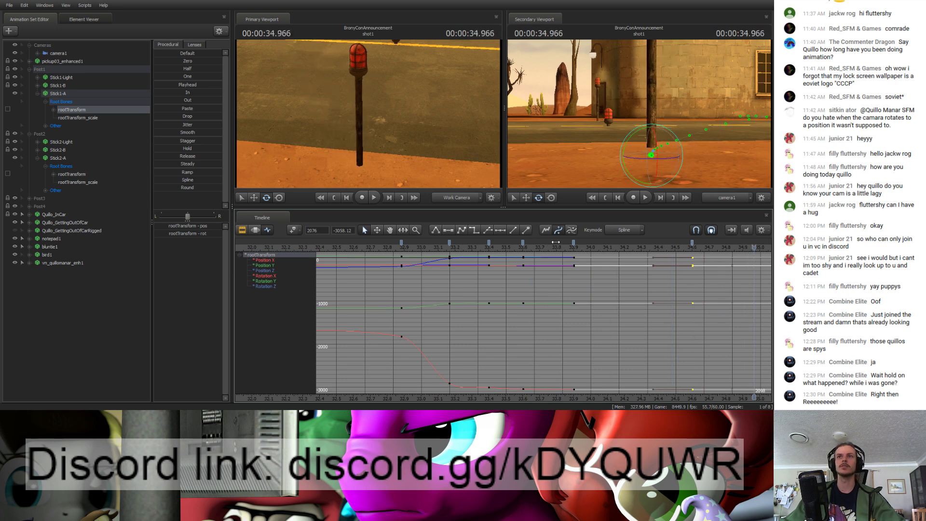
{"action": "key", "text": "space"}
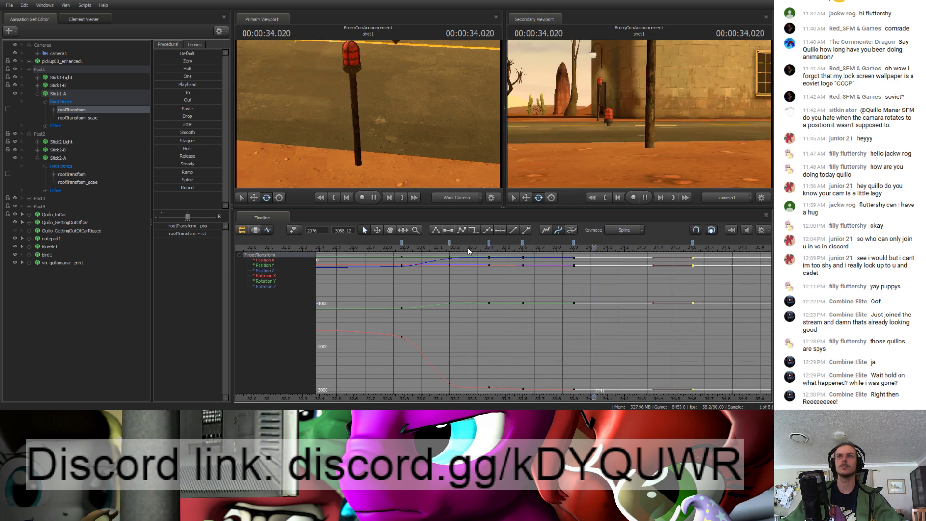
{"action": "left_click_drag", "start_coordinate": [605, 248], "coordinate": [559, 248]}
{"action": "left_click", "coordinate": [496, 248]}
{"action": "key", "text": "space"}
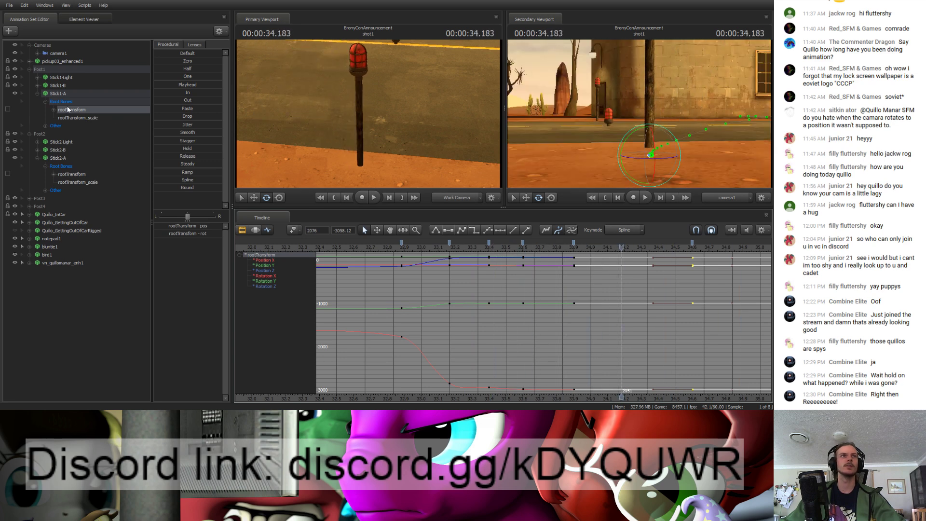
Step: At 33.900 seconds, move Stick1-A slightly sideways to refine its final sway
{"action": "scroll", "coordinate": [528, 243], "scroll_direction": "up", "scroll_amount": 2}
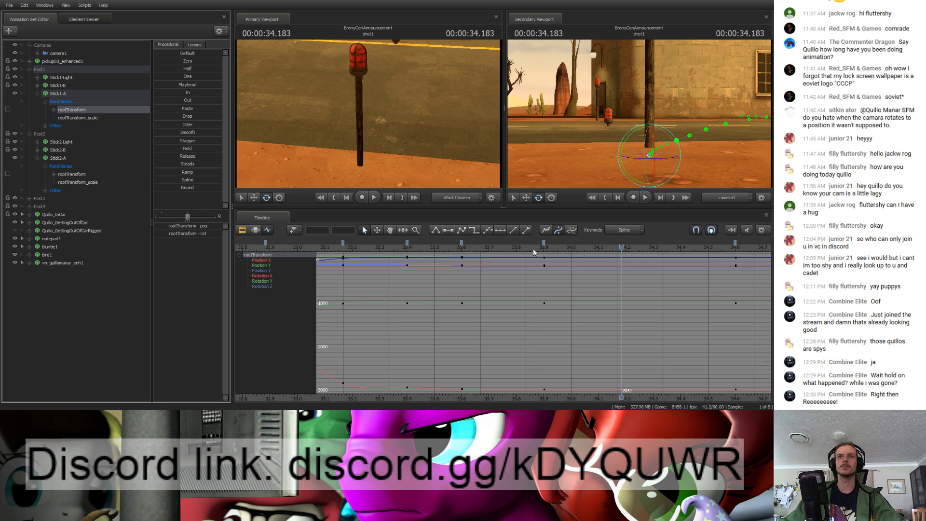
{"action": "mouse_move", "coordinate": [533, 249]}
{"action": "left_mouse_down"}
{"action": "mouse_move", "coordinate": [443, 249]}
{"action": "mouse_move", "coordinate": [544, 250]}
{"action": "left_mouse_up"}
{"action": "key", "text": "w"}
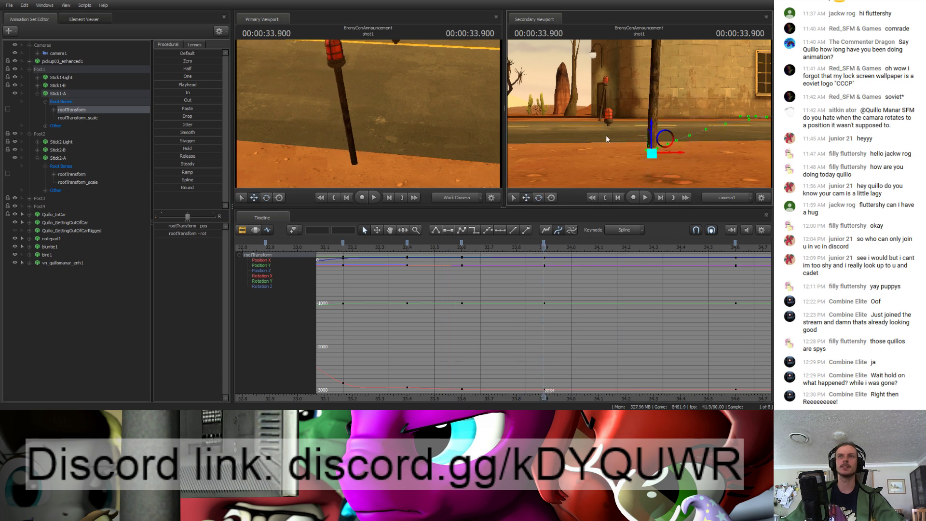
{"action": "key", "text": "Up"}
{"action": "left_click_drag", "start_coordinate": [684, 141], "coordinate": [693, 141]}
Step: Delete the Stick1-A rootTransform keyframe at 33.900 seconds and play back the post's swing
{"action": "key", "text": "space"}
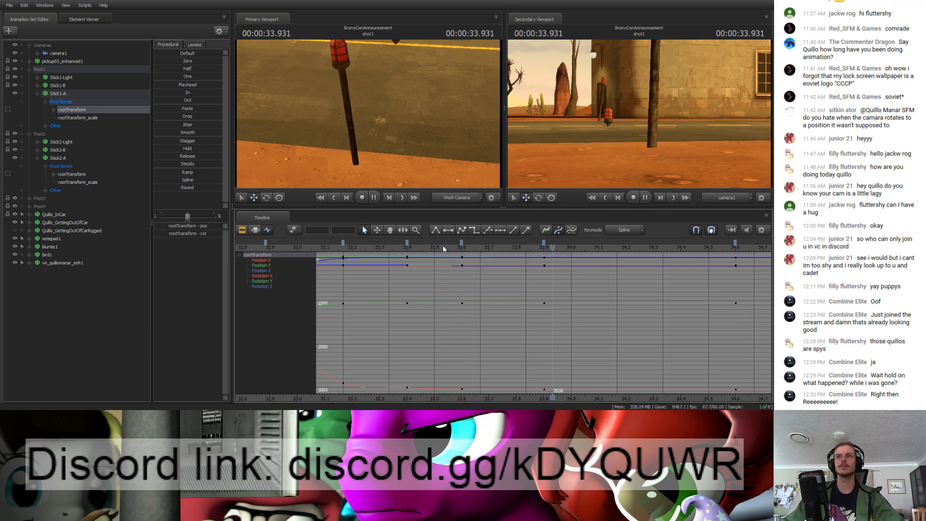
{"action": "left_click", "coordinate": [735, 242]}
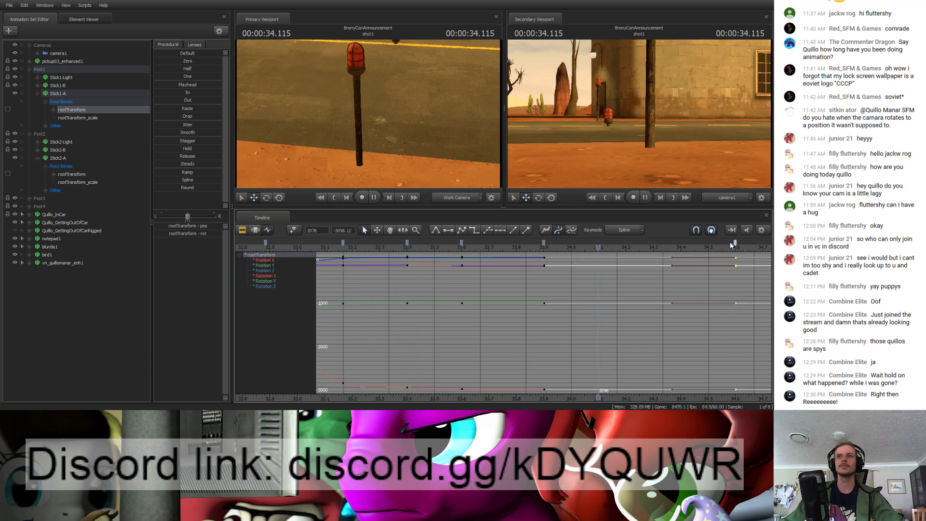
{"action": "left_click", "coordinate": [611, 243]}
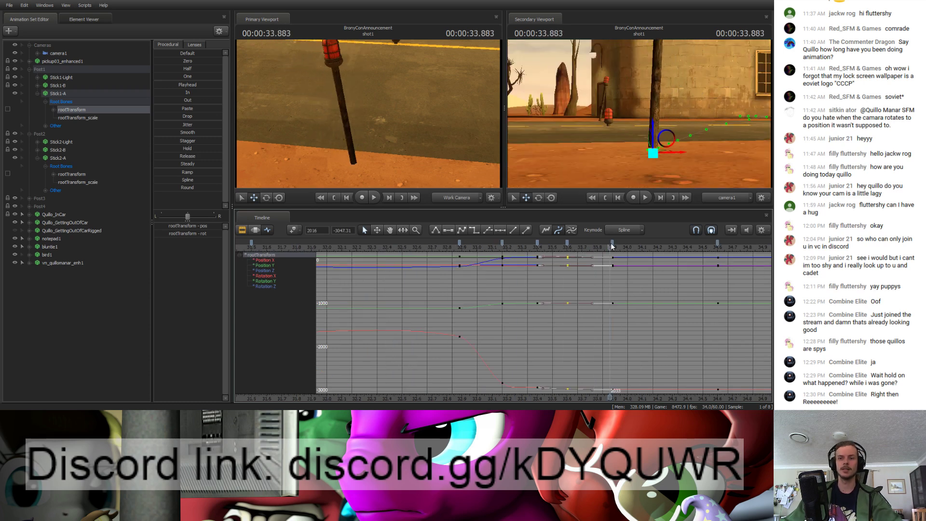
{"action": "left_click", "coordinate": [548, 245]}
{"action": "key", "text": "space"}
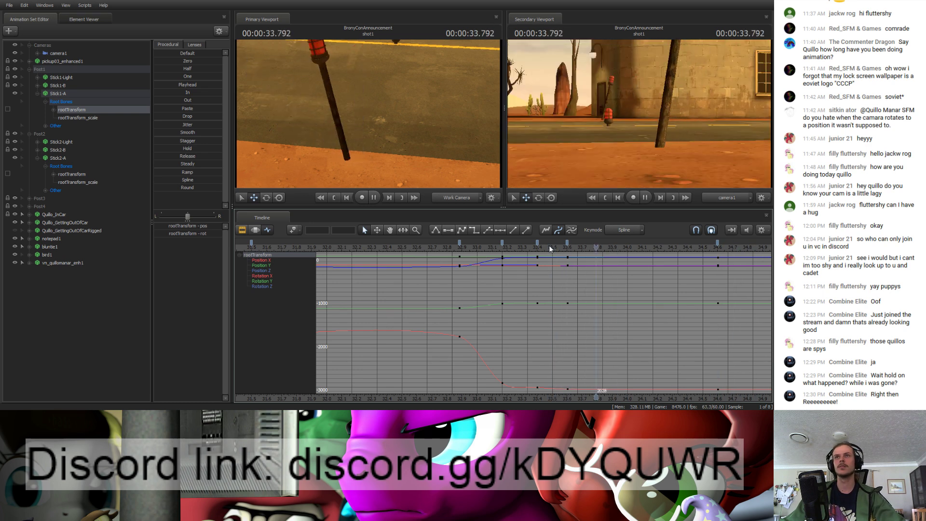
{"action": "left_click", "coordinate": [698, 248]}
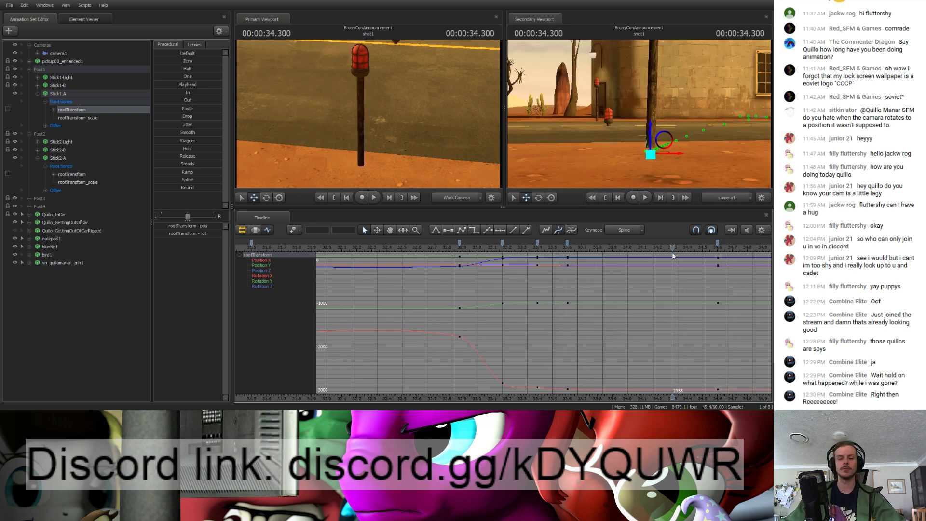
Step: Try an extra Stick1-A keyframe at frame 2040 and play back the resulting settle
{"action": "left_click_drag", "start_coordinate": [674, 245], "coordinate": [628, 245]}
{"action": "left_click", "coordinate": [552, 249]}
{"action": "key", "text": "space"}
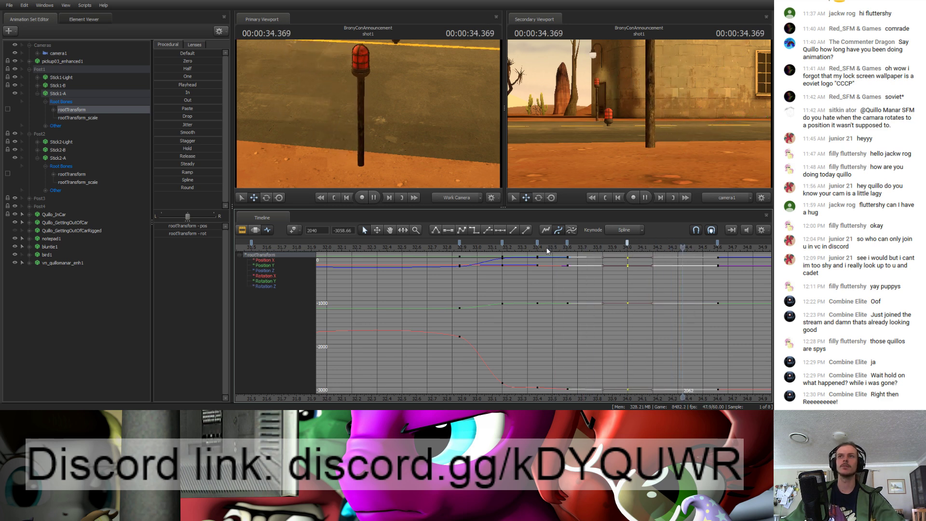
{"action": "key", "text": "space"}
{"action": "left_click", "coordinate": [567, 243]}
{"action": "left_click", "coordinate": [717, 244]}
{"action": "left_click", "coordinate": [502, 244]}
{"action": "left_click", "coordinate": [518, 287]}
{"action": "left_click", "coordinate": [512, 251]}
{"action": "key", "text": "space"}
{"action": "left_click", "coordinate": [511, 248]}
{"action": "key", "text": "space"}
Step: Delete the extra Stick1-A keyframe at frame 2040 and replay the swing
{"action": "left_click", "coordinate": [627, 243]}
{"action": "key", "text": "Delete"}
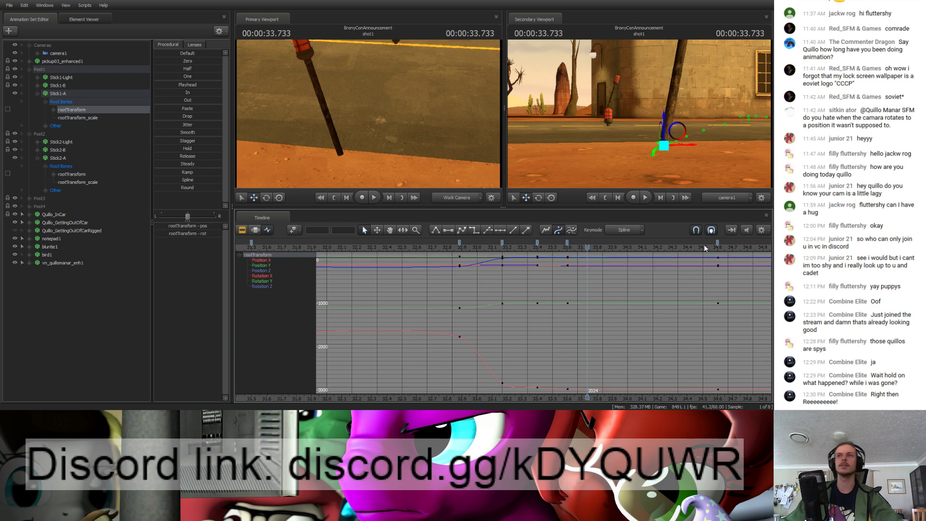
{"action": "left_click", "coordinate": [717, 244]}
{"action": "left_click", "coordinate": [526, 247]}
{"action": "key", "text": "space"}
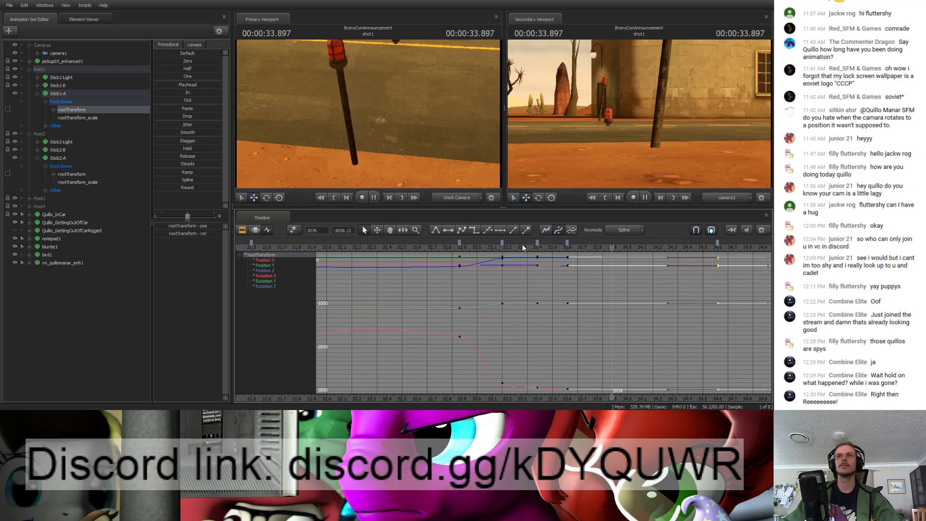
{"action": "key", "text": "space"}
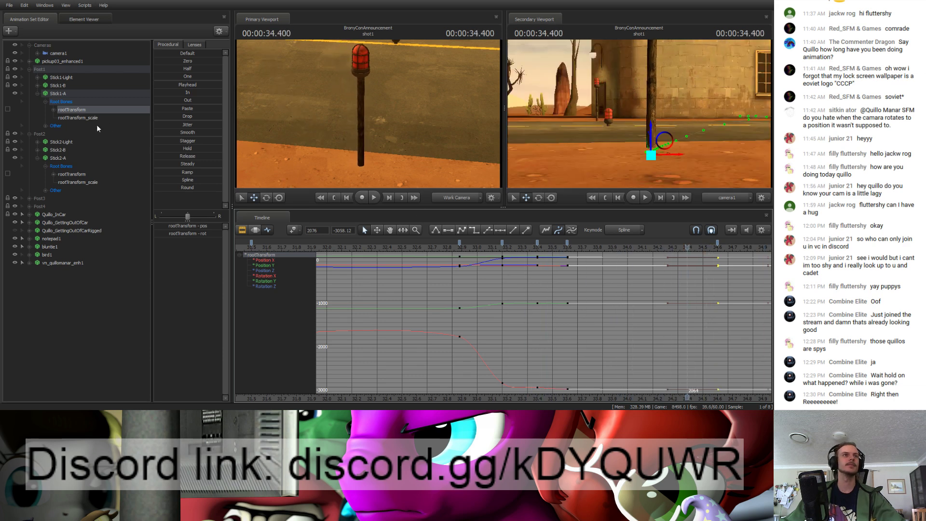
Step: Delete the Stick2-A rootTransform keyframe at 34.100 seconds and play back its swing
{"action": "left_click", "coordinate": [68, 173]}
{"action": "left_click", "coordinate": [639, 241]}
{"action": "key", "text": "Delete"}
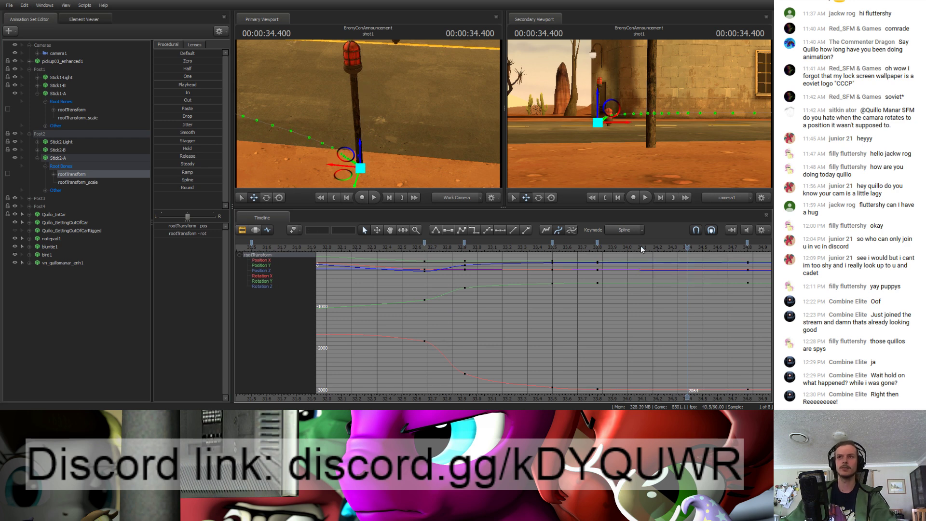
{"action": "key", "text": "space"}
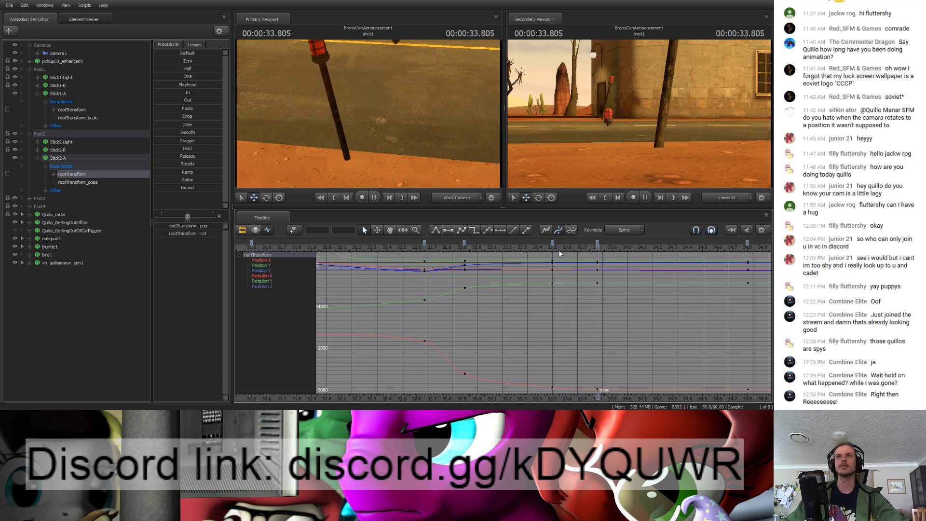
{"action": "key", "text": "space"}
Step: Delay Stick2-A's last four keyframes so the first lands on frame 1993, then shift the final three so they start at frame 2035
{"action": "left_click", "coordinate": [748, 243]}
{"action": "scroll", "coordinate": [668, 309], "scroll_direction": "down", "scroll_amount": 3}
{"action": "mouse_move", "coordinate": [647, 395]}
{"action": "left_mouse_down"}
{"action": "mouse_move", "coordinate": [614, 395]}
{"action": "mouse_move", "coordinate": [700, 394]}
{"action": "left_mouse_up"}
{"action": "left_click_drag", "start_coordinate": [438, 244], "coordinate": [458, 243]}
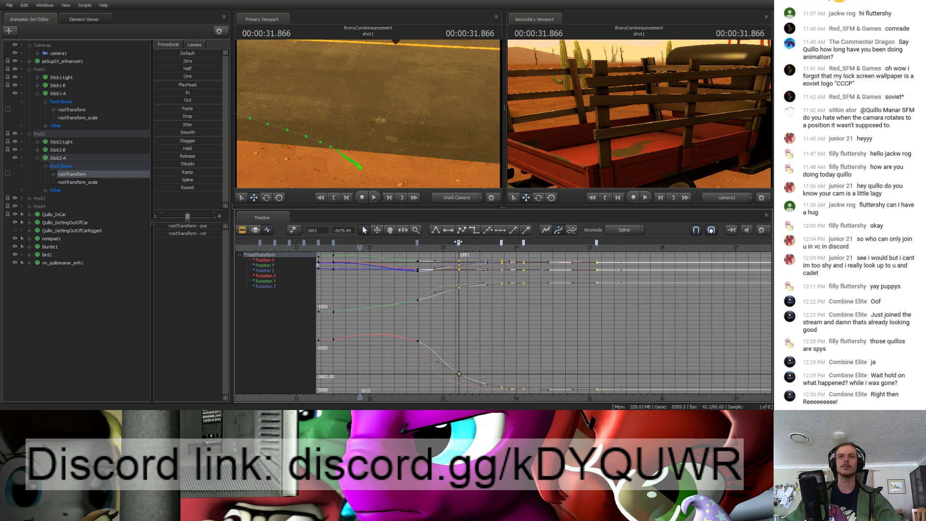
{"action": "left_click", "coordinate": [502, 243]}
{"action": "left_click_drag", "start_coordinate": [597, 242], "coordinate": [605, 242], "text": "shift"}
Step: Play back the retimed Stick2-A swing through to its settle
{"action": "left_click", "coordinate": [447, 245]}
{"action": "key", "text": "space"}
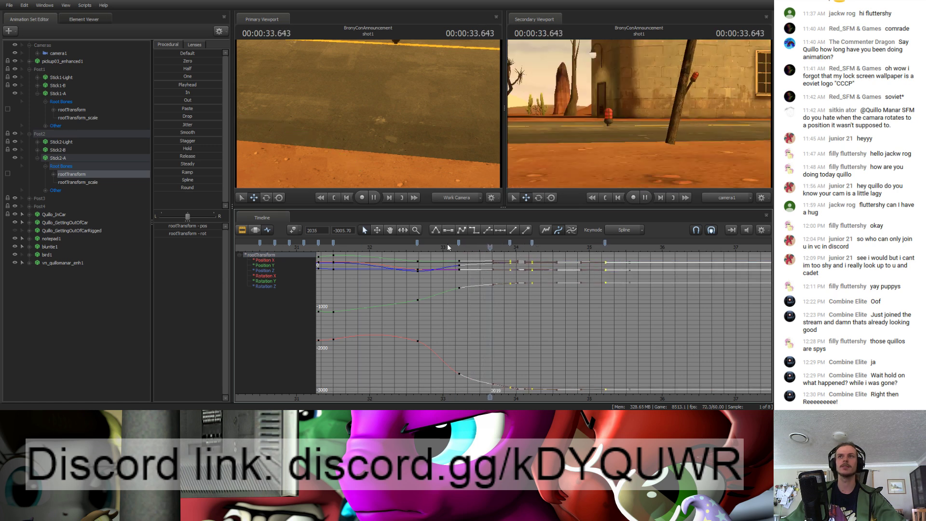
{"action": "left_click", "coordinate": [429, 244]}
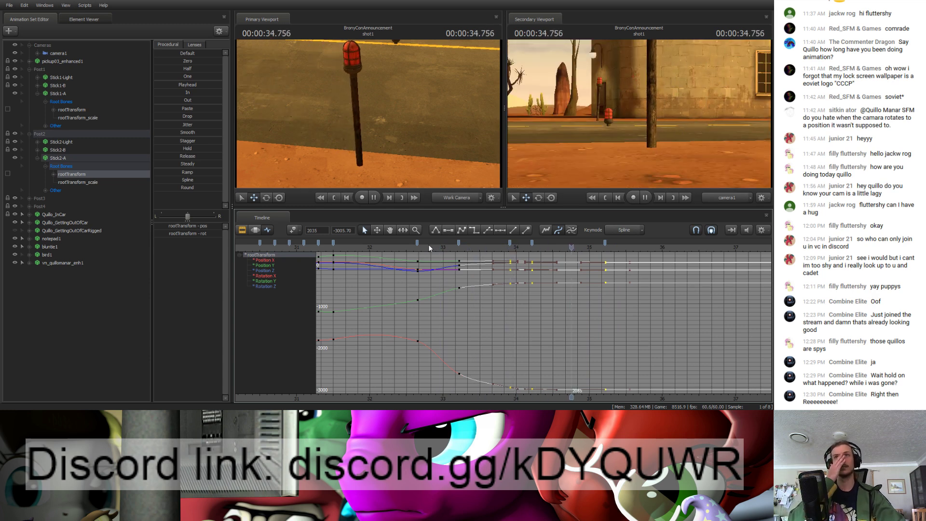
{"action": "key", "text": "space"}
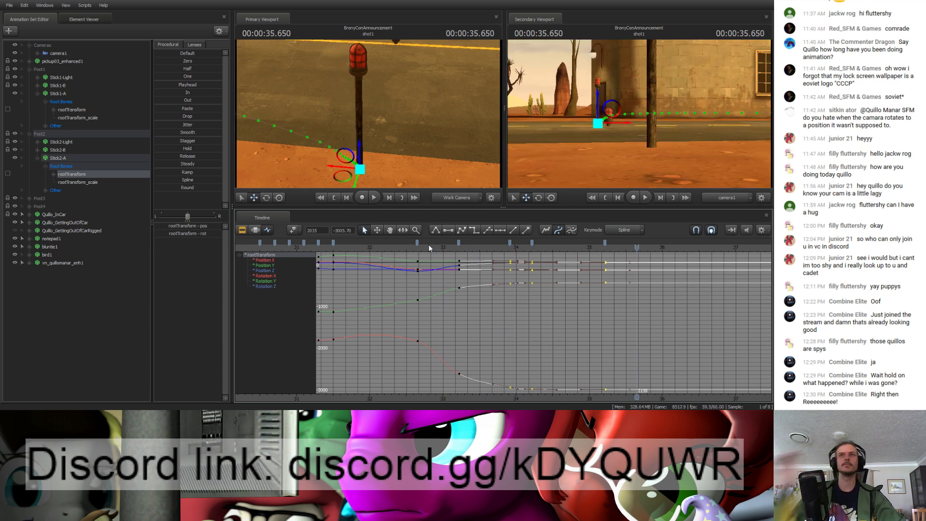
Step: Start camera1's motion editor time selection at 36.000 seconds for the next cut
{"action": "left_click_drag", "start_coordinate": [572, 243], "coordinate": [621, 254]}
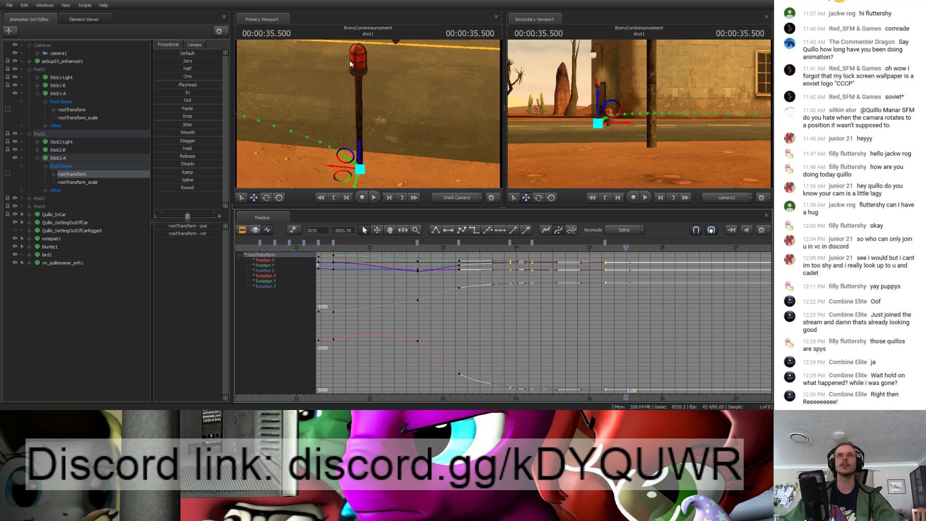
{"action": "left_click", "coordinate": [662, 250]}
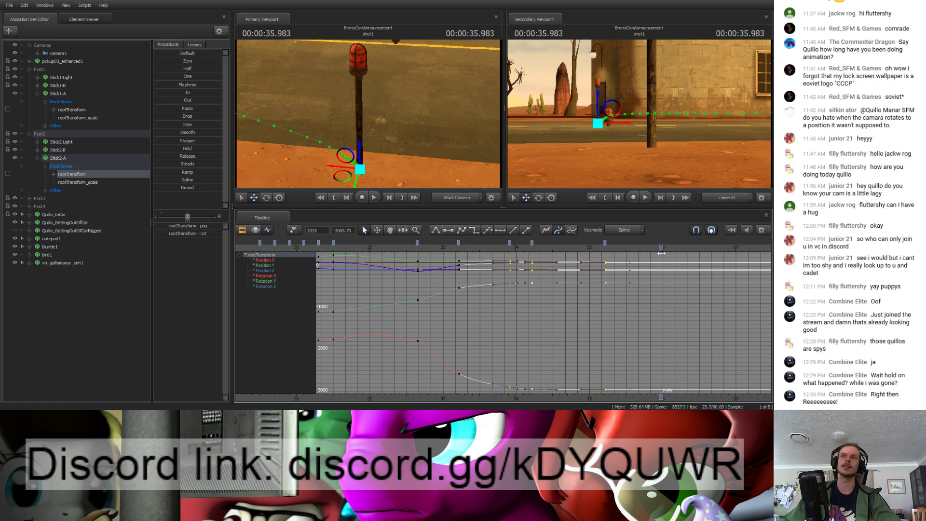
{"action": "left_click", "coordinate": [256, 230]}
{"action": "left_click", "coordinate": [61, 53]}
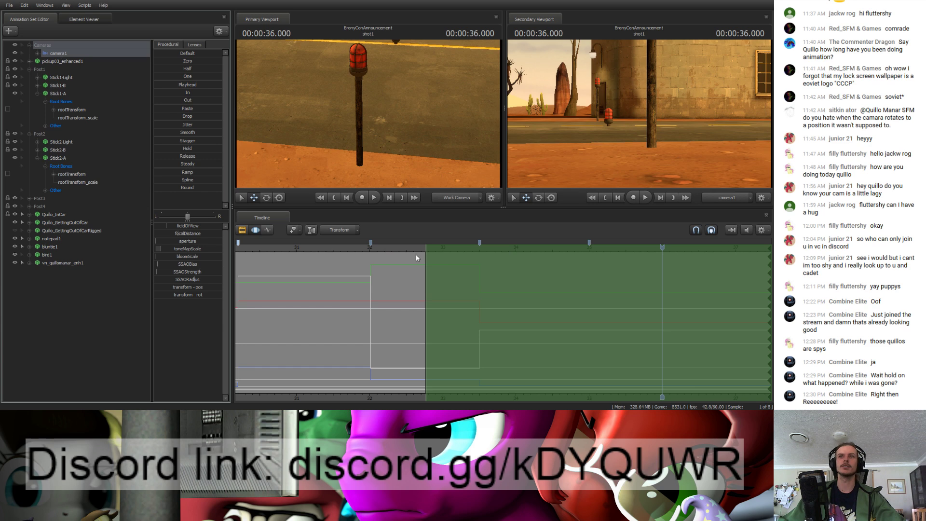
{"action": "left_click_drag", "start_coordinate": [426, 264], "coordinate": [663, 305]}
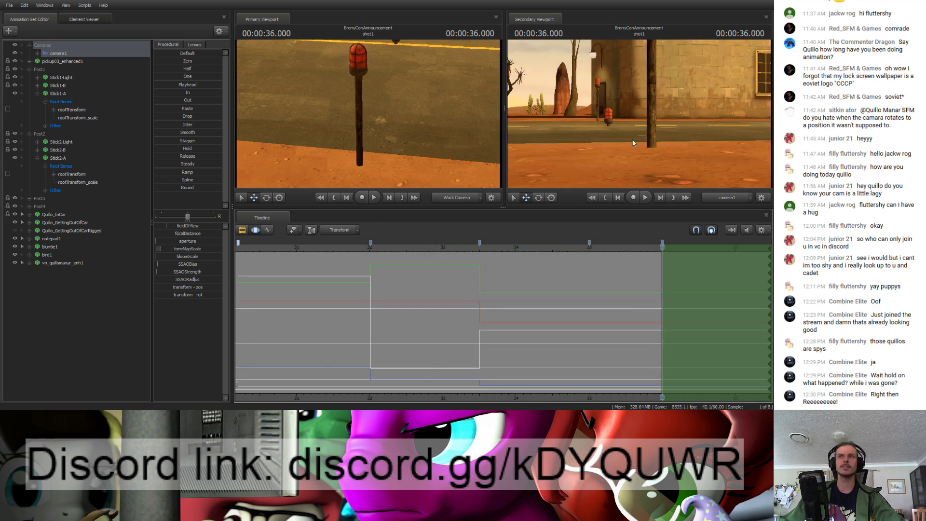
Step: Look around the roadside from camera1's position back to the parked truck and the remaining posts
{"action": "left_click_drag", "start_coordinate": [309, 111], "coordinate": [322, 93]}
{"action": "key", "text": "w"}
{"action": "key", "text": "s"}
{"action": "key", "text": "a"}
{"action": "key", "text": "w"}
{"action": "key", "text": "s"}
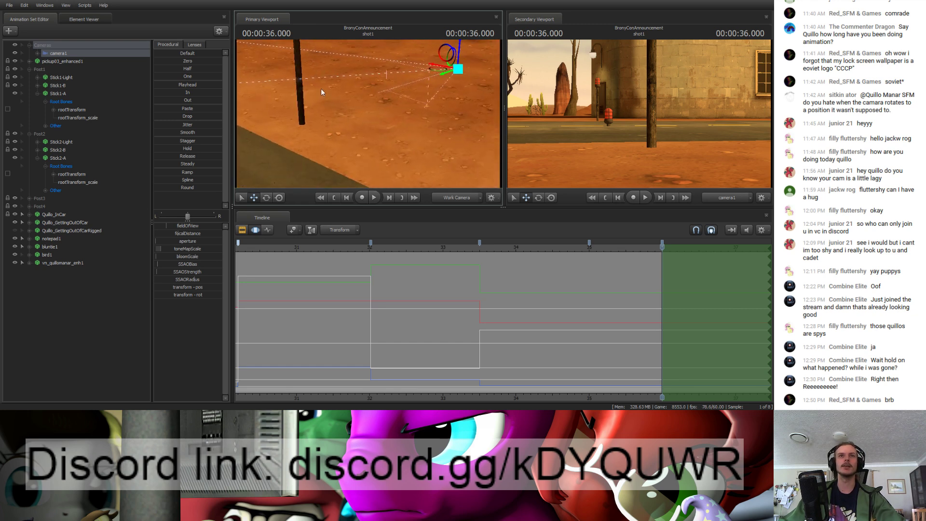
{"action": "left_click_drag", "start_coordinate": [418, 130], "coordinate": [412, 103]}
Step: Collapse the Cameras, Post1 and Post2 groups, expand Post3 and Post4, and select Stick3-A and Stick4-A
{"action": "left_click", "coordinate": [29, 46]}
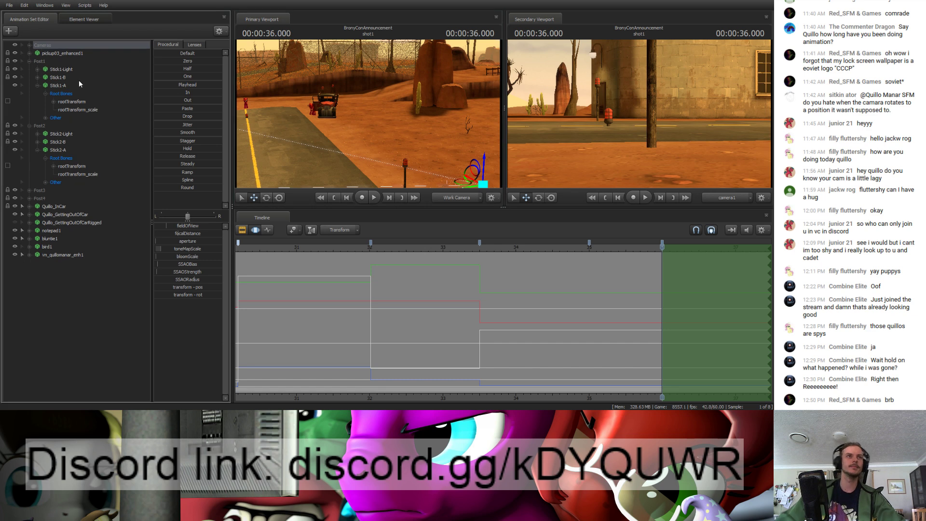
{"action": "left_click", "coordinate": [29, 61]}
{"action": "left_click", "coordinate": [29, 69]}
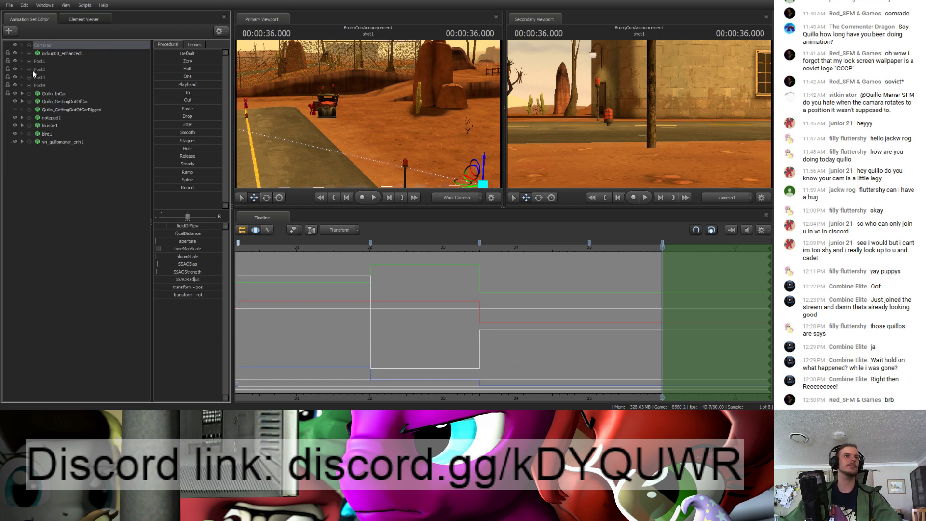
{"action": "left_click", "coordinate": [29, 77]}
{"action": "left_click", "coordinate": [29, 109]}
{"action": "left_click", "coordinate": [57, 101]}
{"action": "left_click", "coordinate": [56, 134], "text": "ctrl"}
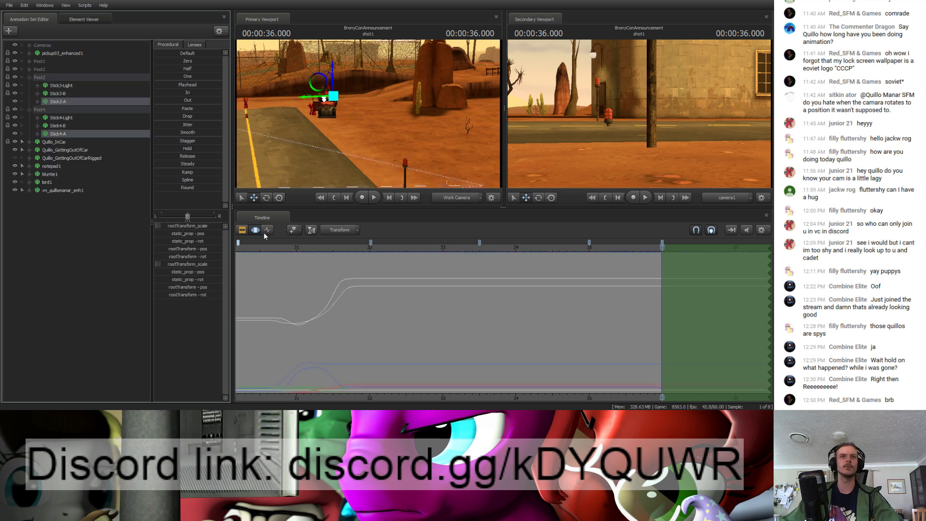
Step: In the graph editor at 32.583 seconds, move the rootTransforms of Stick3-A and Stick4-A together onto the roadside dirt
{"action": "left_click", "coordinate": [267, 230]}
{"action": "left_click_drag", "start_coordinate": [645, 247], "coordinate": [412, 251]}
{"action": "key", "text": "w"}
{"action": "mouse_move", "coordinate": [409, 150]}
{"action": "left_mouse_down"}
{"action": "mouse_move", "coordinate": [399, 148]}
{"action": "mouse_move", "coordinate": [405, 161]}
{"action": "left_mouse_up"}
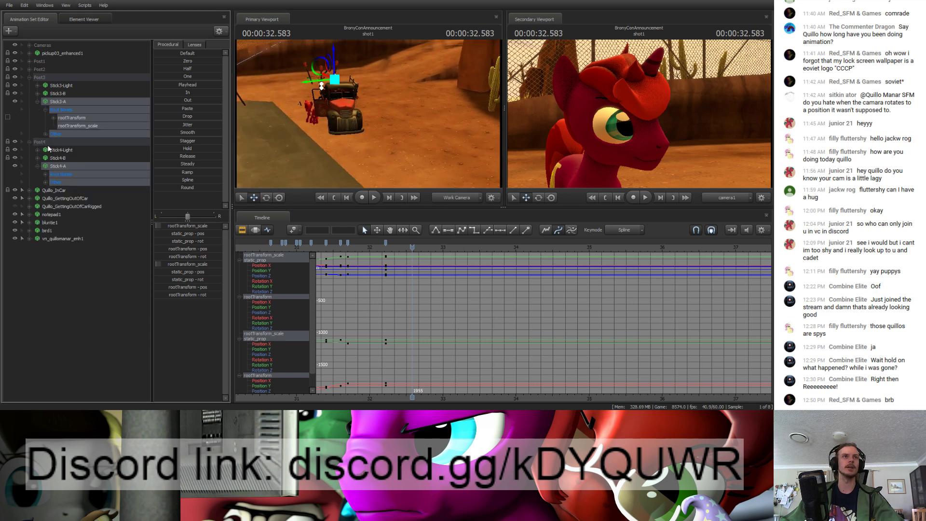
{"action": "left_click", "coordinate": [46, 174]}
{"action": "left_click", "coordinate": [61, 182]}
{"action": "left_click", "coordinate": [65, 119], "text": "ctrl"}
{"action": "left_click_drag", "start_coordinate": [299, 90], "coordinate": [380, 158]}
{"action": "left_click_drag", "start_coordinate": [429, 130], "coordinate": [467, 142]}
{"action": "key", "text": "w"}
{"action": "left_click_drag", "start_coordinate": [370, 151], "coordinate": [378, 144]}
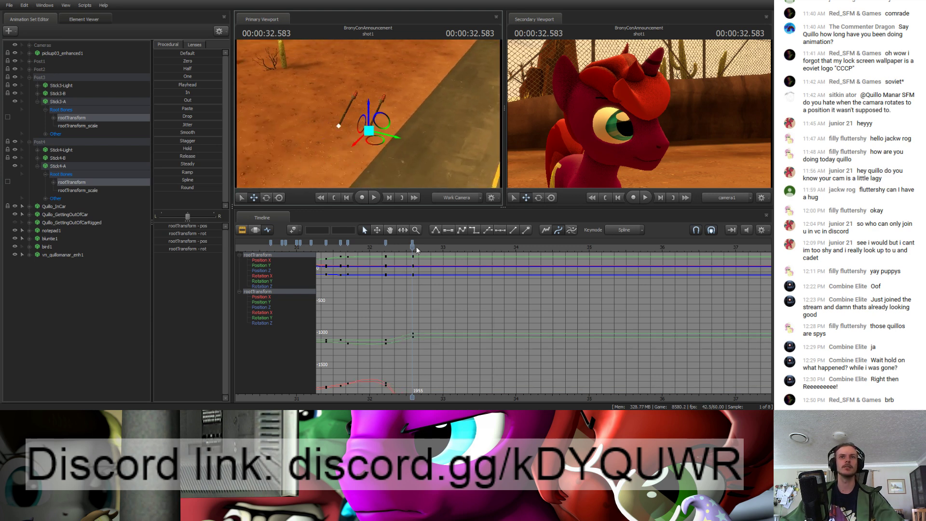
Step: Key both posts at about 33.2 seconds and move them farther along the roadside at 33.383 seconds
{"action": "left_click_drag", "start_coordinate": [412, 248], "coordinate": [455, 249]}
{"action": "left_click_drag", "start_coordinate": [381, 144], "coordinate": [369, 116]}
{"action": "key", "text": "w"}
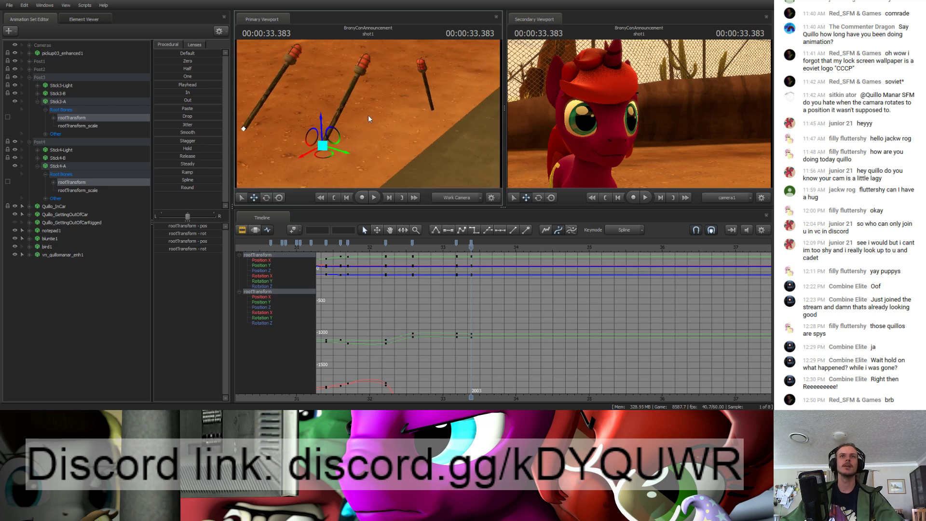
Step: At 33.650 seconds, move and rotate only Stick3-A's rootTransform beside camera1
{"action": "left_click", "coordinate": [88, 117]}
{"action": "left_click_drag", "start_coordinate": [471, 246], "coordinate": [491, 246]}
{"action": "left_click_drag", "start_coordinate": [326, 155], "coordinate": [397, 102]}
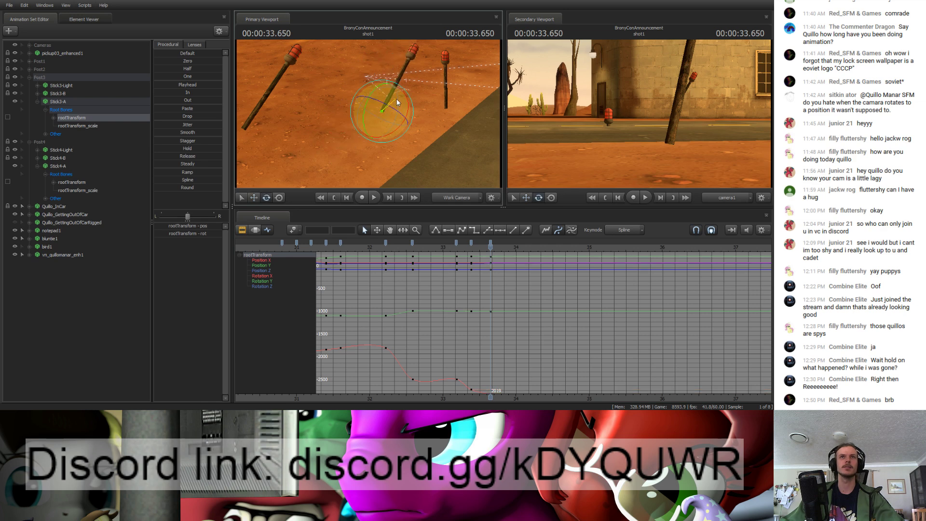
{"action": "left_click_drag", "start_coordinate": [409, 147], "coordinate": [413, 204]}
Step: At 33.933 seconds, move and rotate Stick3-A so it lies flat across the foreground of camera1's view
{"action": "left_click_drag", "start_coordinate": [491, 248], "coordinate": [511, 247]}
{"action": "key", "text": "w"}
{"action": "left_click_drag", "start_coordinate": [267, 163], "coordinate": [400, 204]}
{"action": "key", "text": "e"}
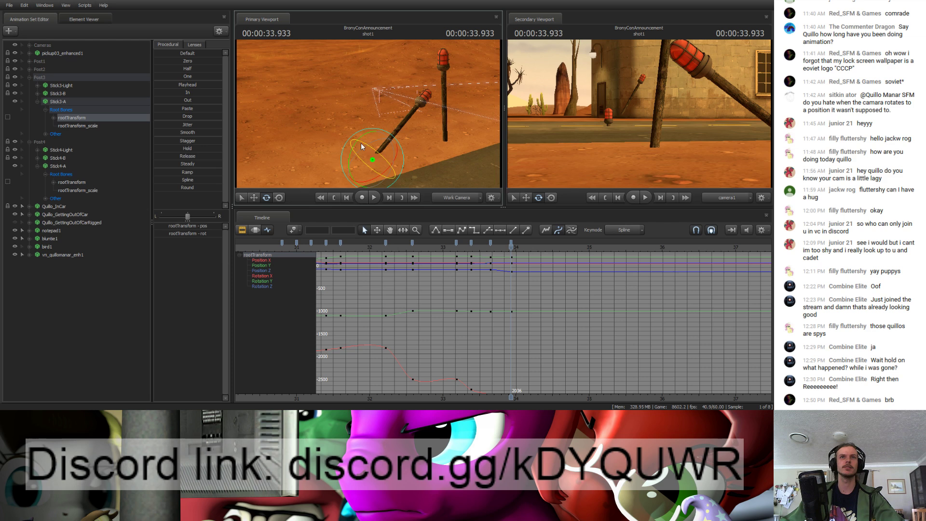
{"action": "left_click_drag", "start_coordinate": [361, 143], "coordinate": [363, 121]}
{"action": "key", "text": "w"}
{"action": "left_click_drag", "start_coordinate": [378, 163], "coordinate": [387, 116]}
{"action": "key", "text": "e"}
{"action": "key", "text": "w"}
{"action": "key", "text": "e"}
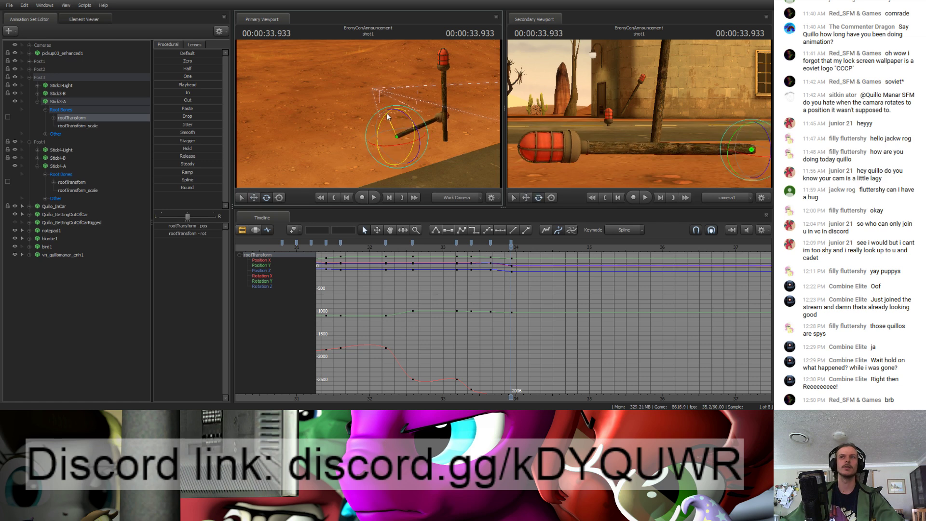
Step: Add a Stick3-A keyframe at 33.833 seconds and move its final keyframe out to frame 2058
{"action": "left_click_drag", "start_coordinate": [489, 251], "coordinate": [505, 261]}
{"action": "key", "text": "m"}
{"action": "left_click_drag", "start_coordinate": [511, 244], "coordinate": [538, 247]}
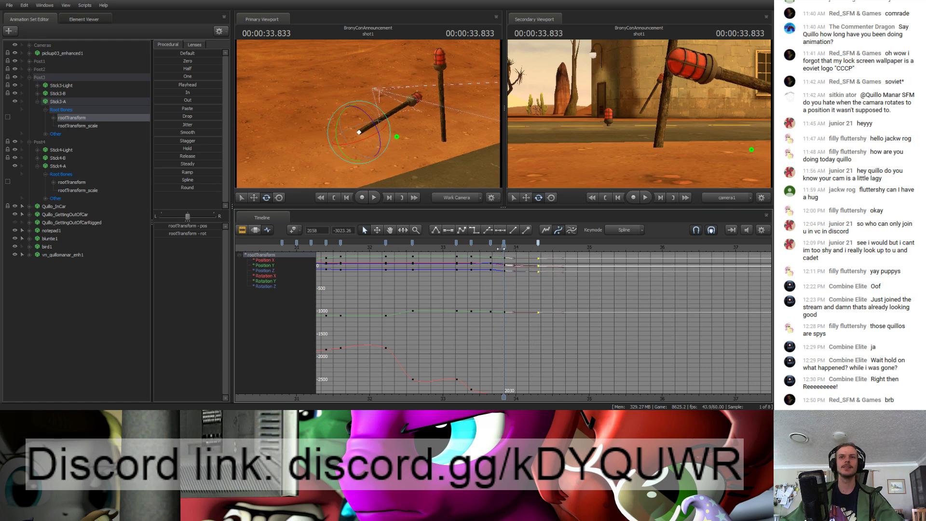
Step: Play back Stick3-A's fall in front of camera1 to check its timing
{"action": "left_click", "coordinate": [476, 248]}
{"action": "key", "text": "space"}
{"action": "left_click", "coordinate": [469, 248]}
{"action": "key", "text": "space"}
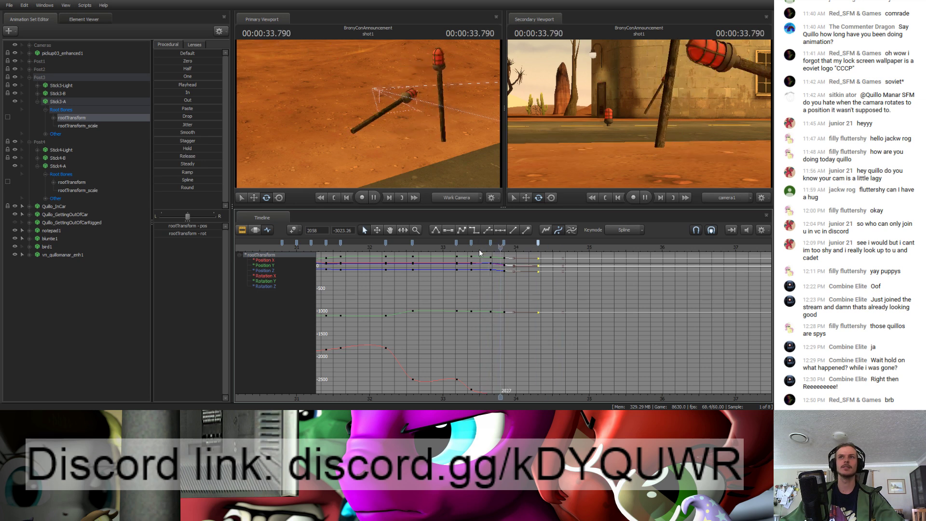
Step: Pull Stick3-A's middle keyframes earlier, including ones to frames 2014 and 2028, and replay the fall
{"action": "key", "text": "space"}
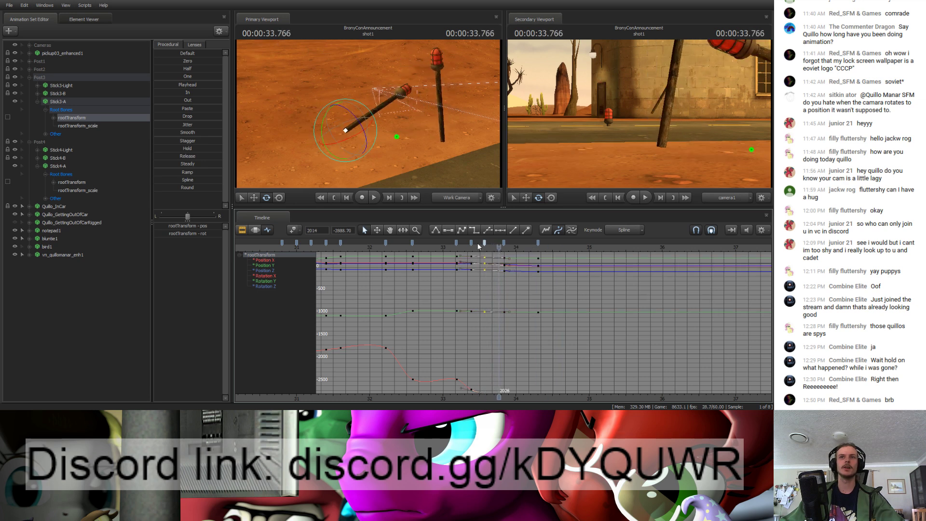
{"action": "left_click", "coordinate": [449, 242]}
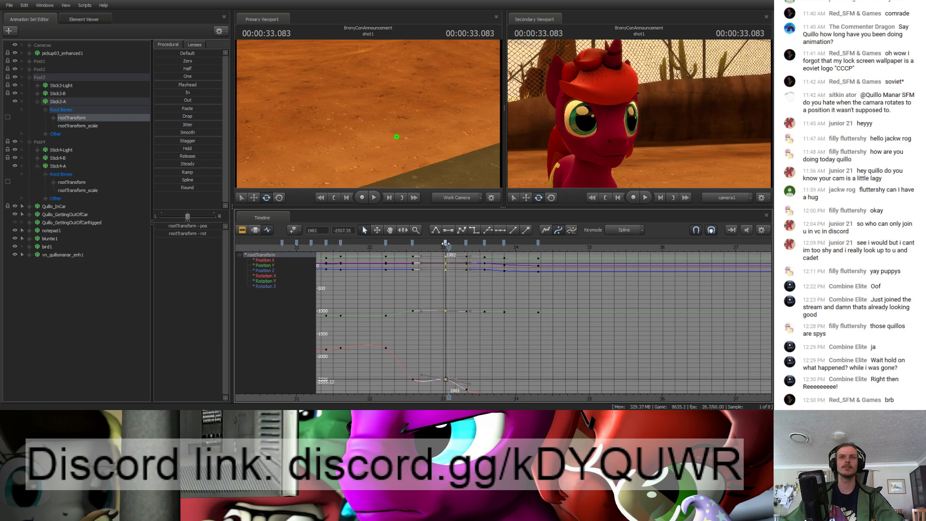
{"action": "left_click_drag", "start_coordinate": [502, 242], "coordinate": [500, 243]}
{"action": "key", "text": "space"}
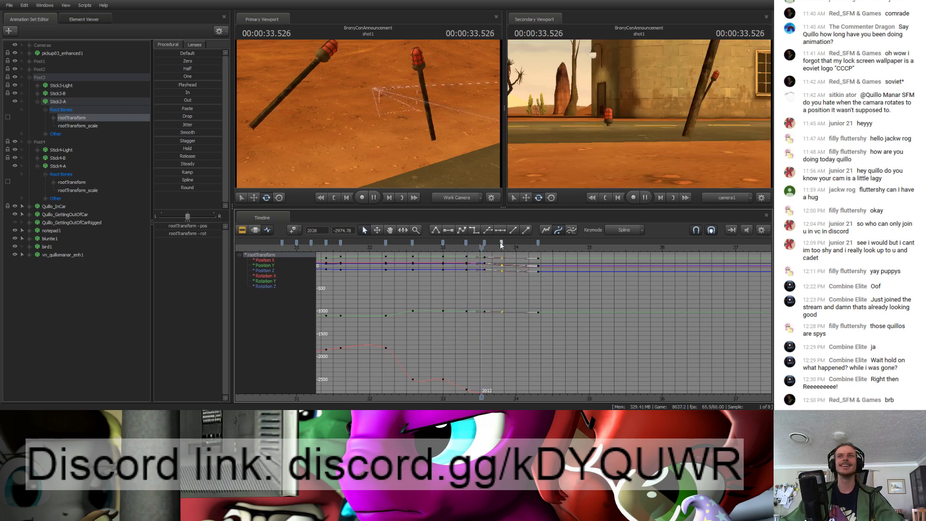
{"action": "left_click", "coordinate": [477, 247]}
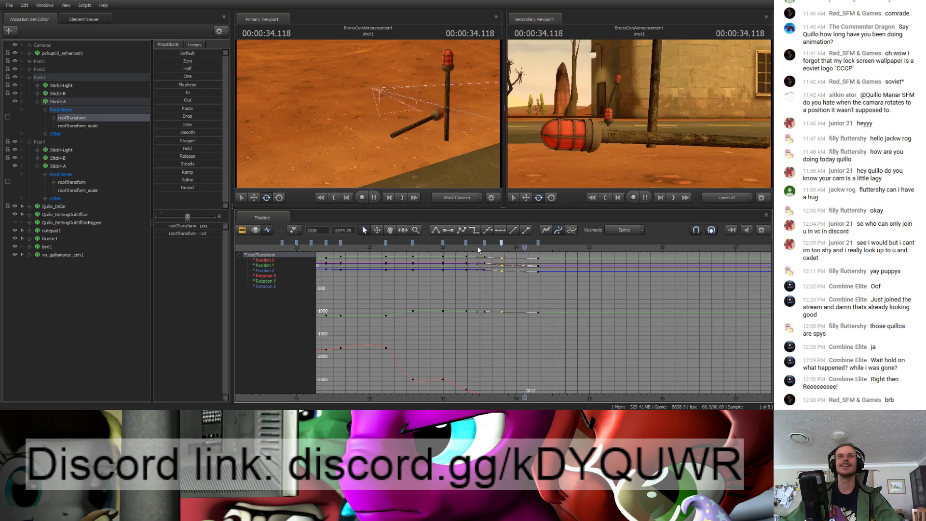
Step: Shift Stick3-A's last four keyframes together later on the timeline and replay its fall in camera1's view
{"action": "left_click", "coordinate": [475, 244]}
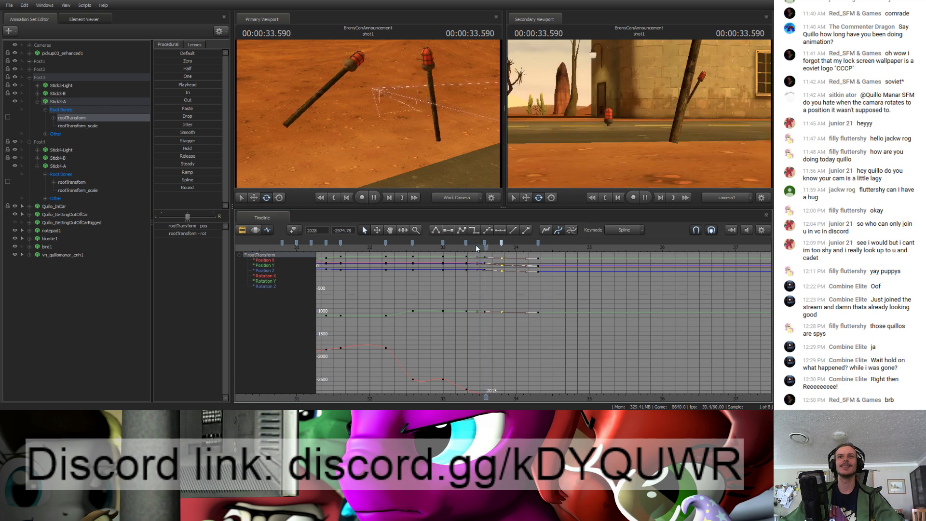
{"action": "left_click", "coordinate": [436, 248]}
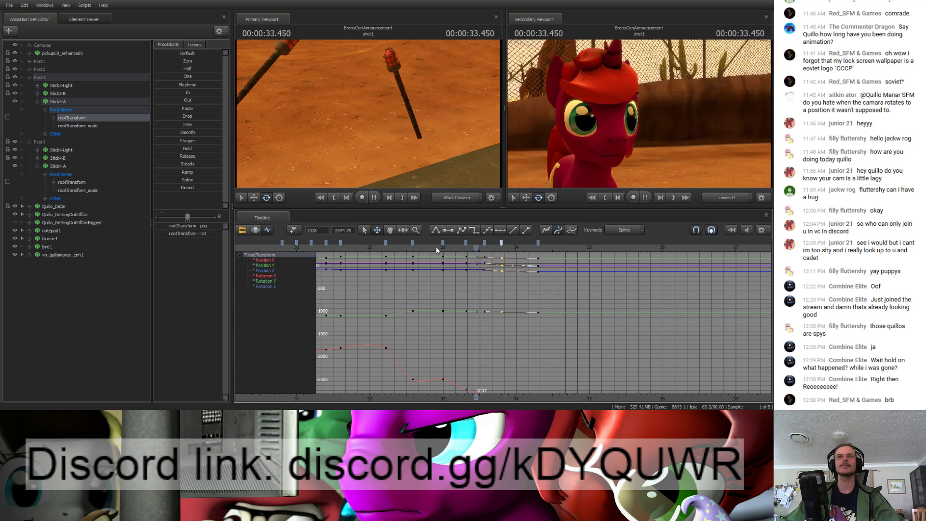
{"action": "left_click", "coordinate": [436, 248]}
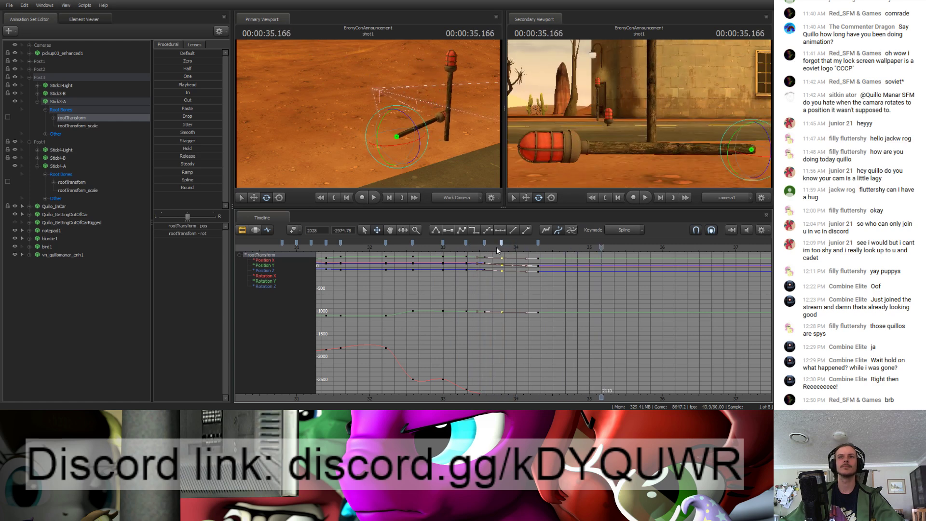
{"action": "left_click", "coordinate": [463, 244]}
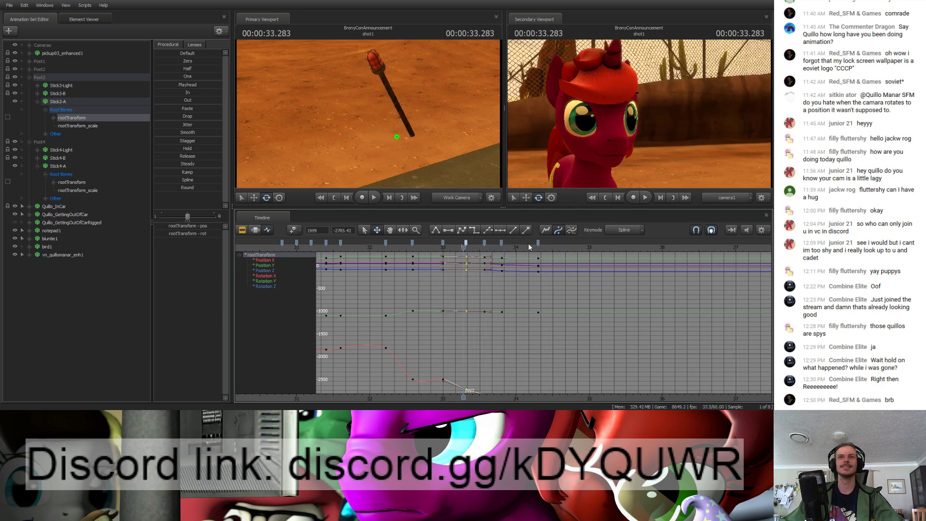
{"action": "left_click", "coordinate": [538, 242], "text": "shift"}
{"action": "left_click_drag", "start_coordinate": [538, 243], "coordinate": [570, 243]}
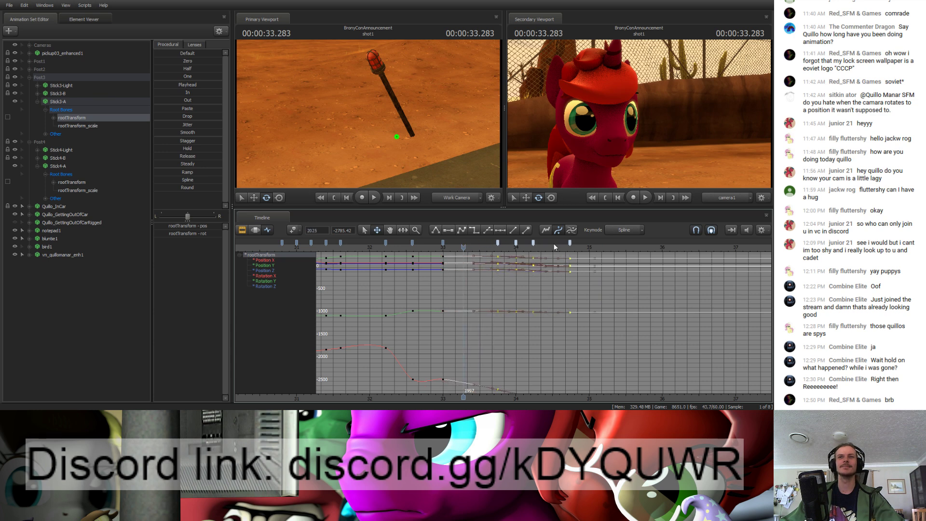
{"action": "key", "text": "space"}
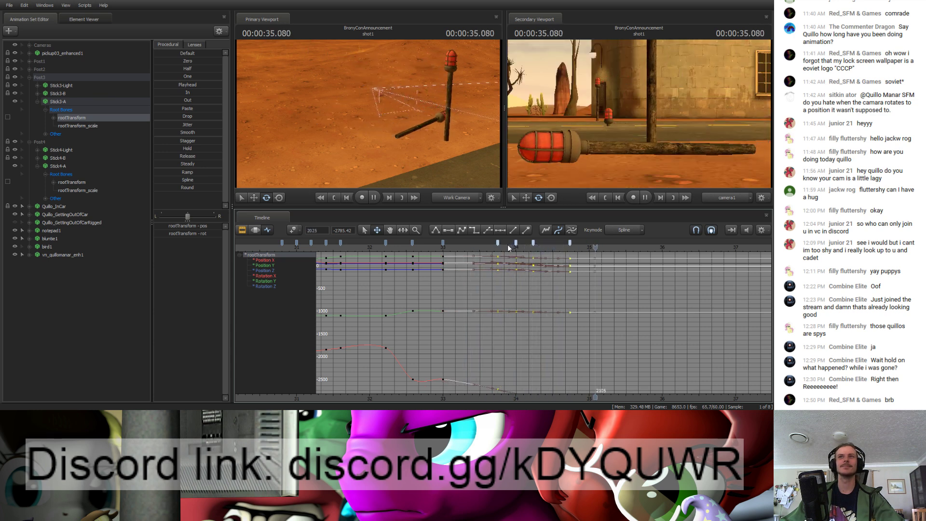
{"action": "key", "text": "space"}
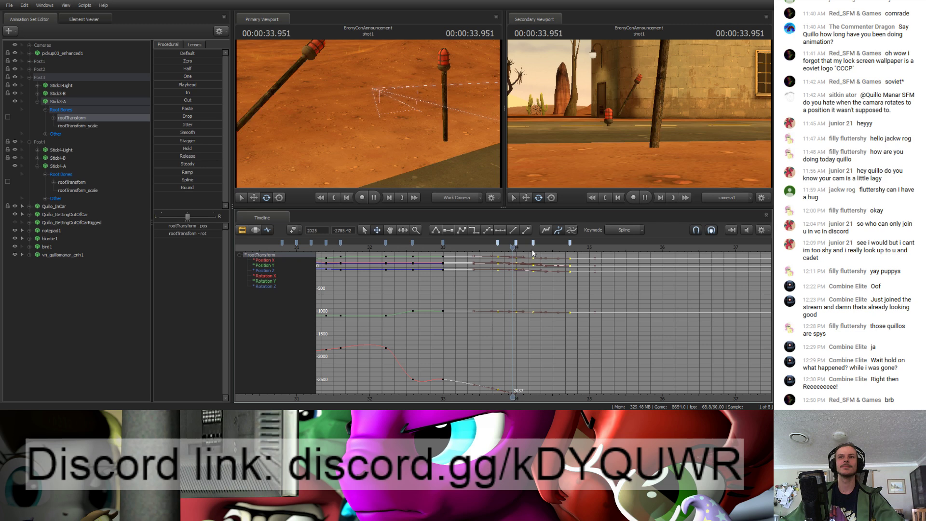
{"action": "key", "text": "space"}
Step: Move Stick3-A's final keyframe to frame 2100 and the preceding one to frame 2058, and replay the fall
{"action": "left_click_drag", "start_coordinate": [569, 242], "coordinate": [588, 244]}
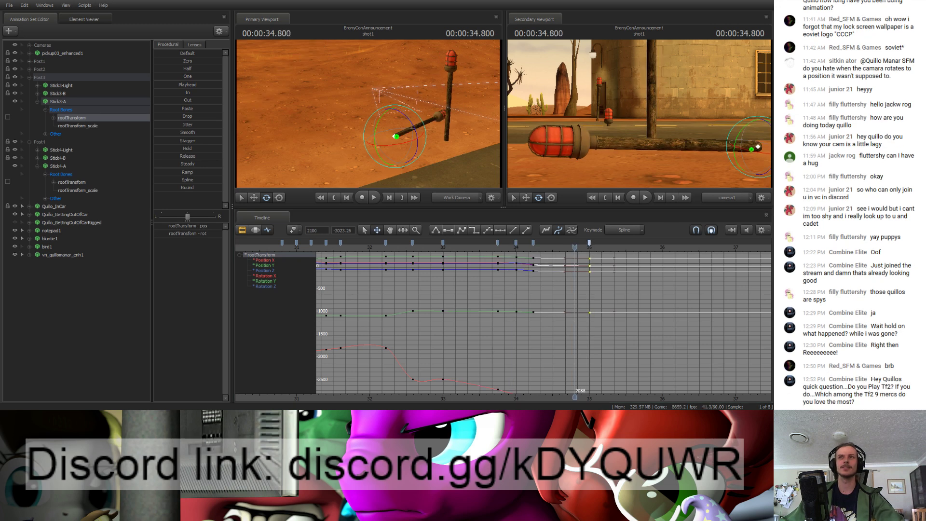
{"action": "key", "text": "space"}
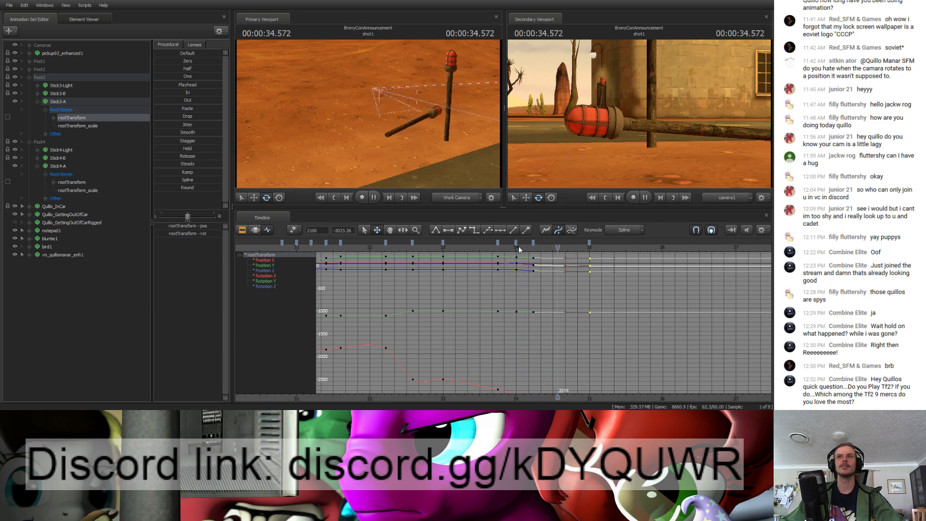
{"action": "key", "text": "space"}
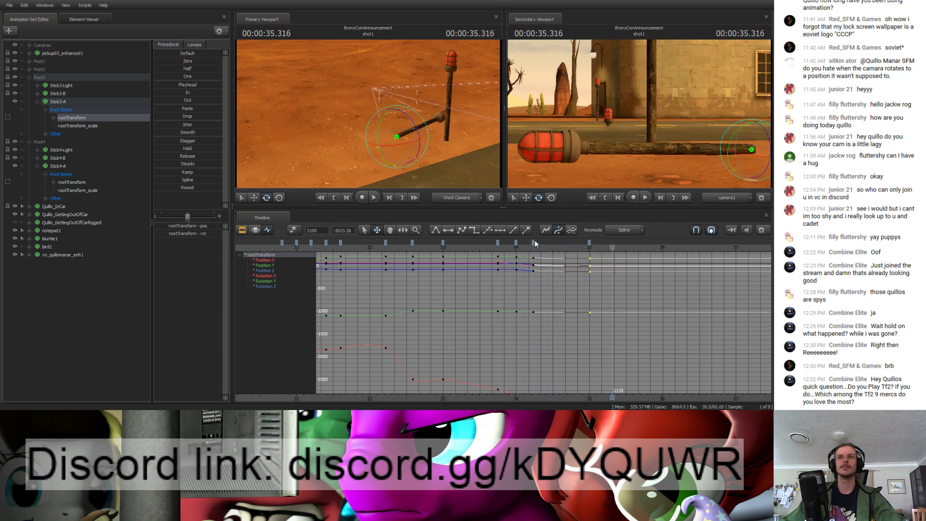
{"action": "key", "text": "space"}
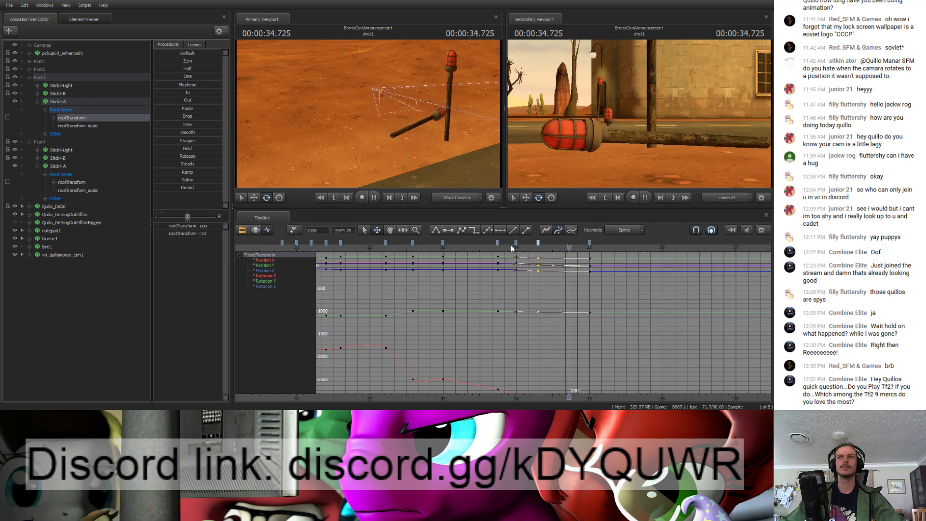
{"action": "left_click", "coordinate": [500, 250]}
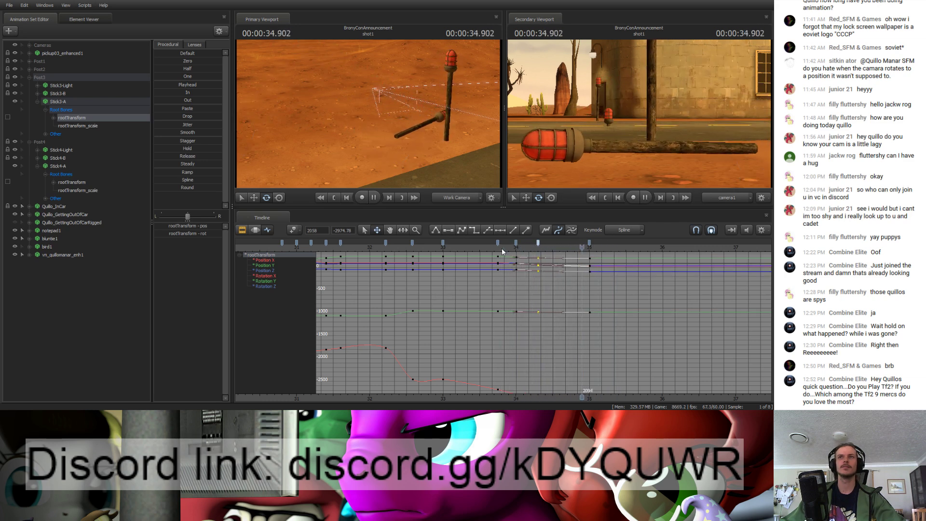
{"action": "key", "text": "space"}
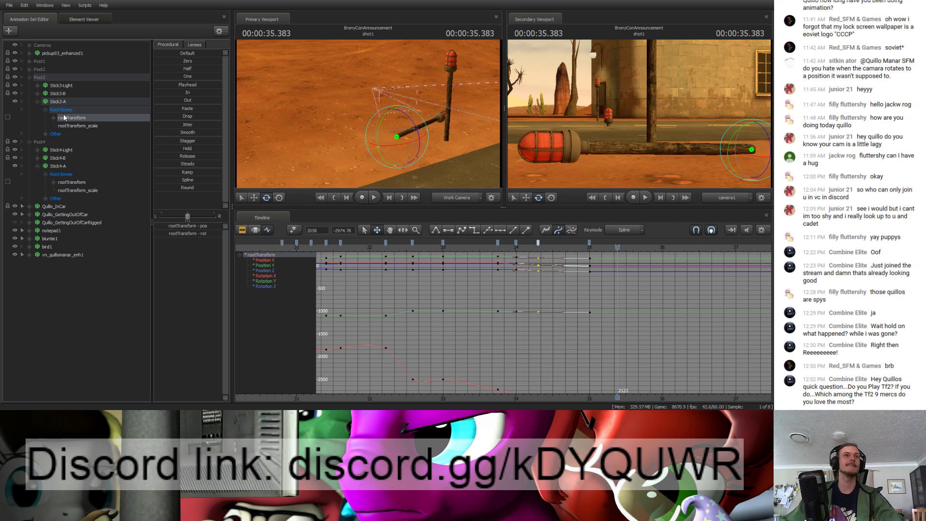
Step: Add a Stick4-A keyframe at 34.000 seconds, moving the post along the roadside towards the Stick3-A post
{"action": "left_click", "coordinate": [70, 181]}
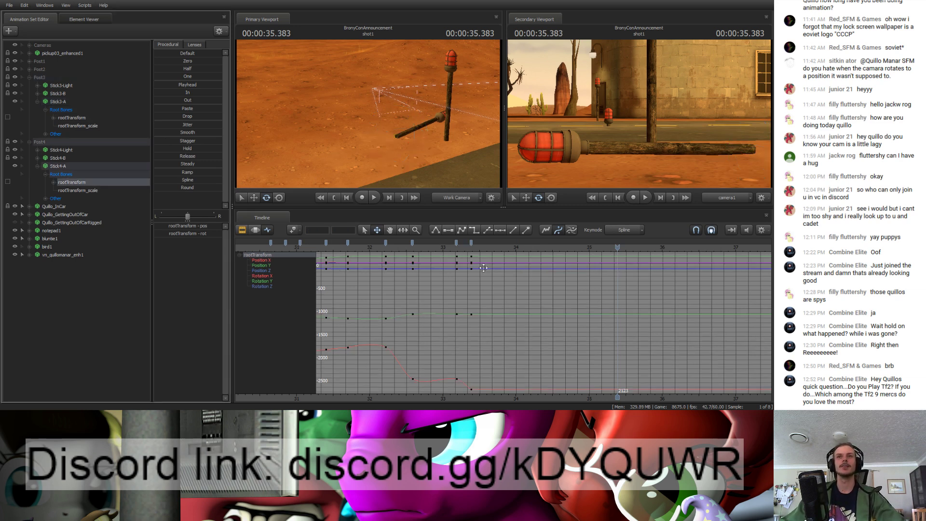
{"action": "left_click", "coordinate": [497, 247]}
{"action": "left_click_drag", "start_coordinate": [500, 250], "coordinate": [516, 248]}
{"action": "left_click_drag", "start_coordinate": [367, 121], "coordinate": [341, 119]}
{"action": "key", "text": "w"}
{"action": "left_click_drag", "start_coordinate": [337, 132], "coordinate": [404, 133]}
{"action": "left_click", "coordinate": [255, 231]}
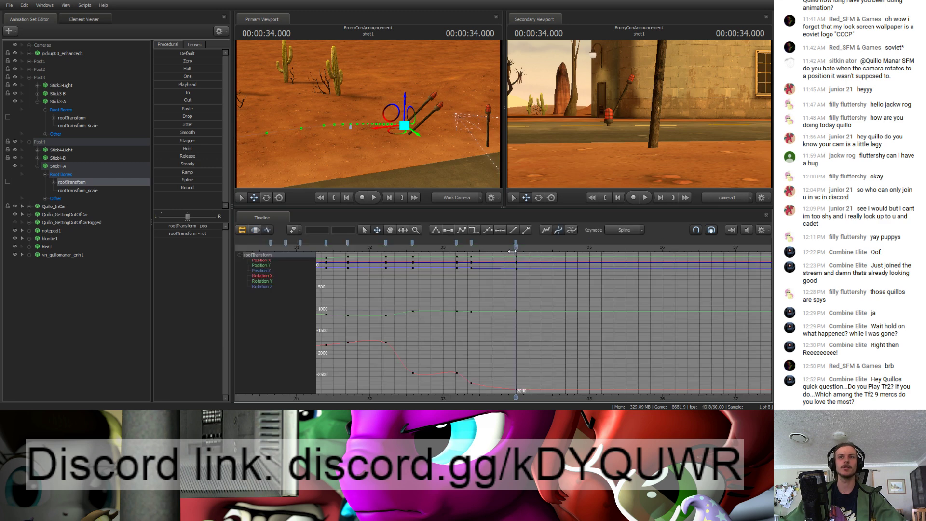
Step: At 34.266 seconds, lower Stick4-A so its base drops to the ground beside Stick3-A
{"action": "left_click_drag", "start_coordinate": [512, 251], "coordinate": [535, 250]}
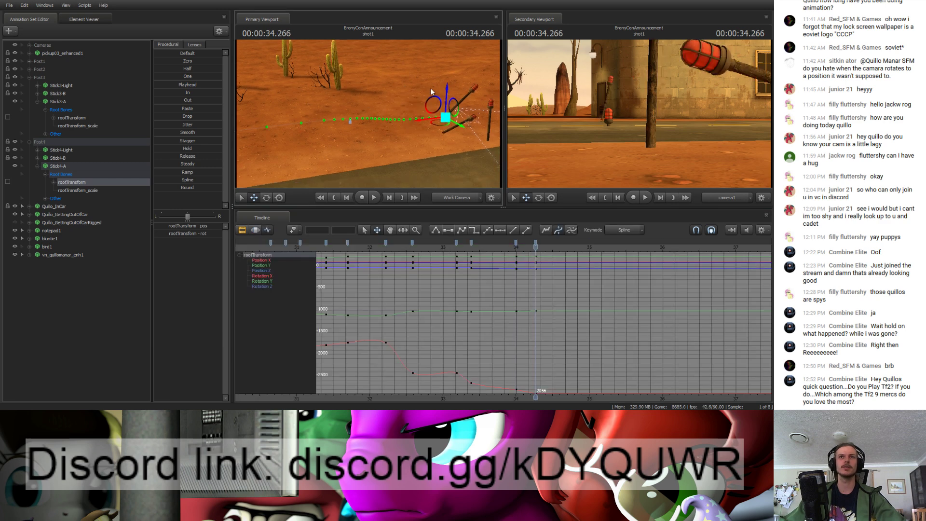
{"action": "left_click_drag", "start_coordinate": [446, 95], "coordinate": [448, 113]}
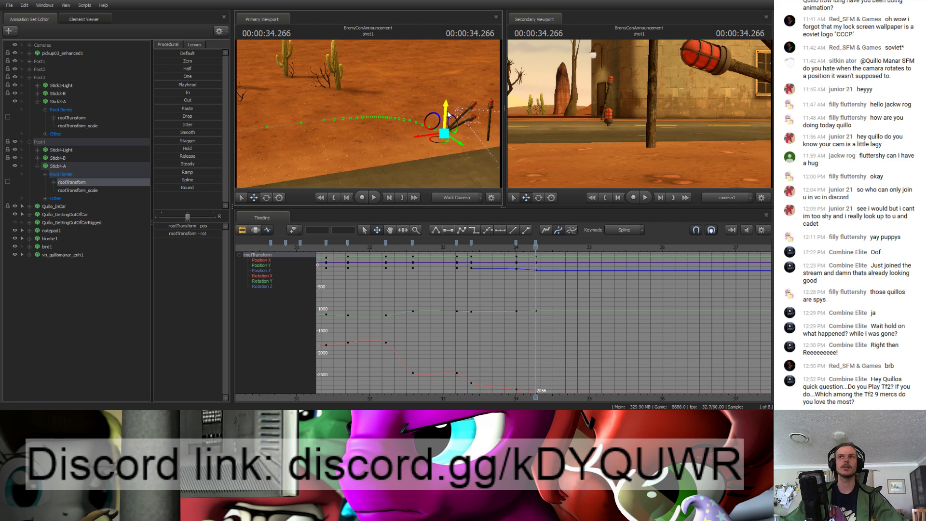
{"action": "key", "text": "w"}
{"action": "left_click_drag", "start_coordinate": [419, 143], "coordinate": [392, 145]}
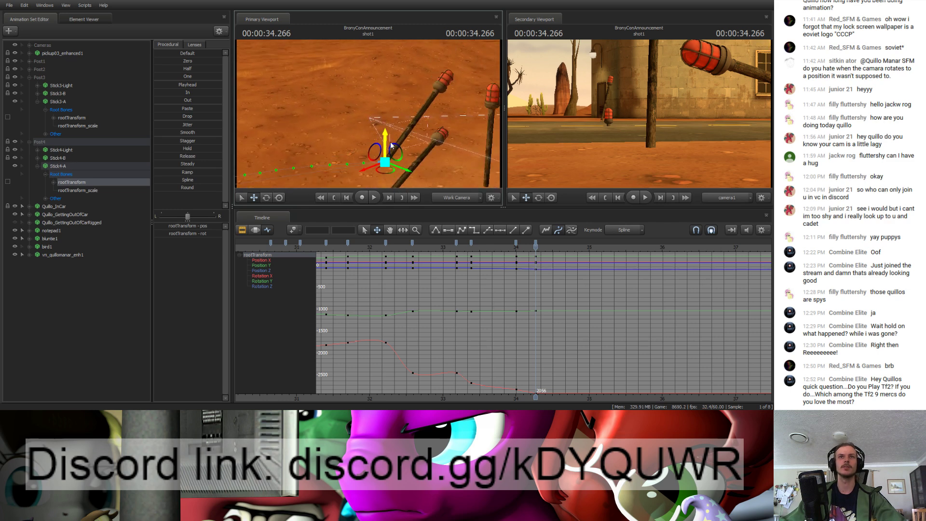
Step: Add a Stick4-A keyframe at about 34.6 seconds, tilting the post further down towards the fallen Stick3-A
{"action": "left_click_drag", "start_coordinate": [535, 247], "coordinate": [561, 247]}
{"action": "left_click_drag", "start_coordinate": [365, 116], "coordinate": [385, 122]}
{"action": "key", "text": "e"}
{"action": "left_click_drag", "start_coordinate": [386, 126], "coordinate": [414, 148]}
Step: At 35.066 seconds, rotate and move Stick4-A so it rests on the ground with its lamp end against Stick3-A's
{"action": "left_click_drag", "start_coordinate": [561, 247], "coordinate": [596, 248]}
{"action": "mouse_move", "coordinate": [391, 118]}
{"action": "left_mouse_down"}
{"action": "mouse_move", "coordinate": [403, 142]}
{"action": "mouse_move", "coordinate": [399, 109]}
{"action": "mouse_move", "coordinate": [398, 119]}
{"action": "mouse_move", "coordinate": [406, 114]}
{"action": "left_mouse_up"}
{"action": "key", "text": "w"}
{"action": "key", "text": "e"}
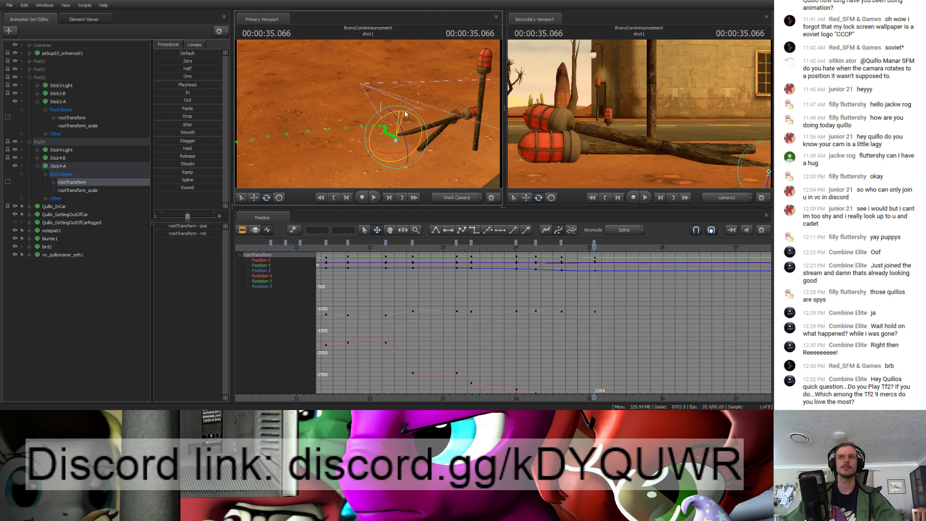
{"action": "key", "text": "w"}
{"action": "left_click_drag", "start_coordinate": [405, 114], "coordinate": [297, 88]}
{"action": "key", "text": "e"}
{"action": "key", "text": "w"}
{"action": "left_click_drag", "start_coordinate": [300, 124], "coordinate": [304, 120]}
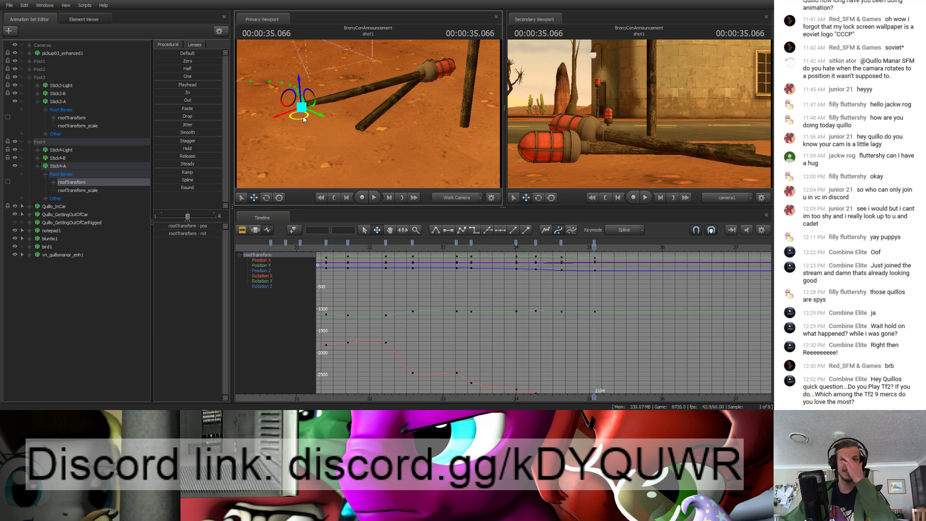
Step: Move Stick4-A's final keyframe out to frame 2124 and replay its fall in camera1's view
{"action": "left_click_drag", "start_coordinate": [558, 240], "coordinate": [525, 239]}
{"action": "key", "text": "space"}
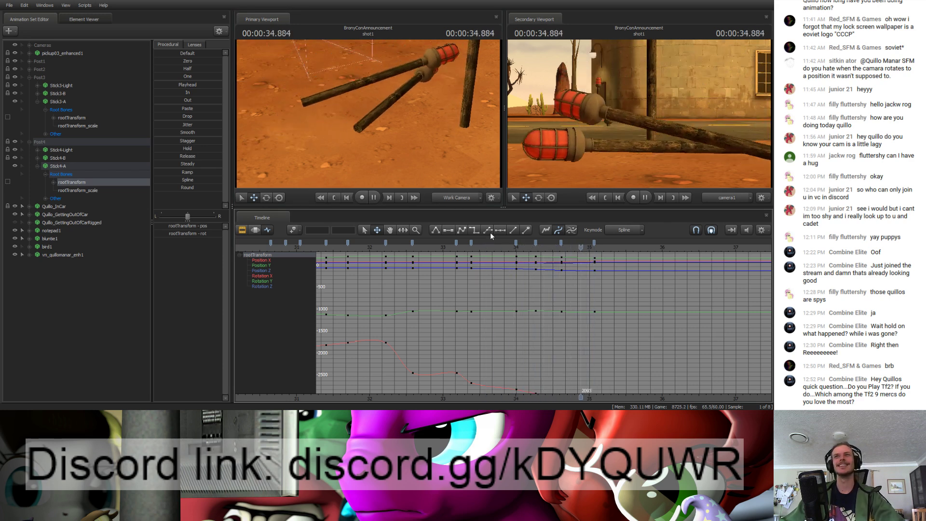
{"action": "key", "text": "space"}
{"action": "left_click_drag", "start_coordinate": [593, 243], "coordinate": [615, 243]}
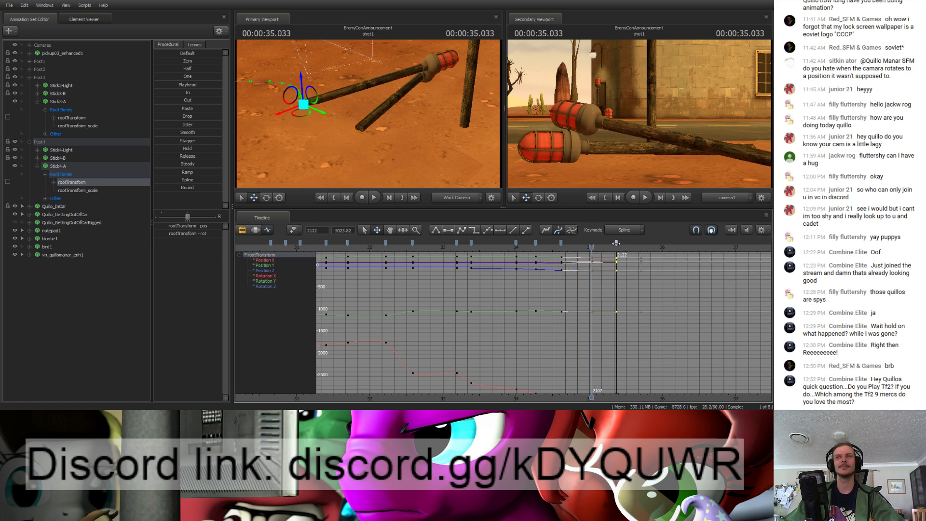
{"action": "key", "text": "space"}
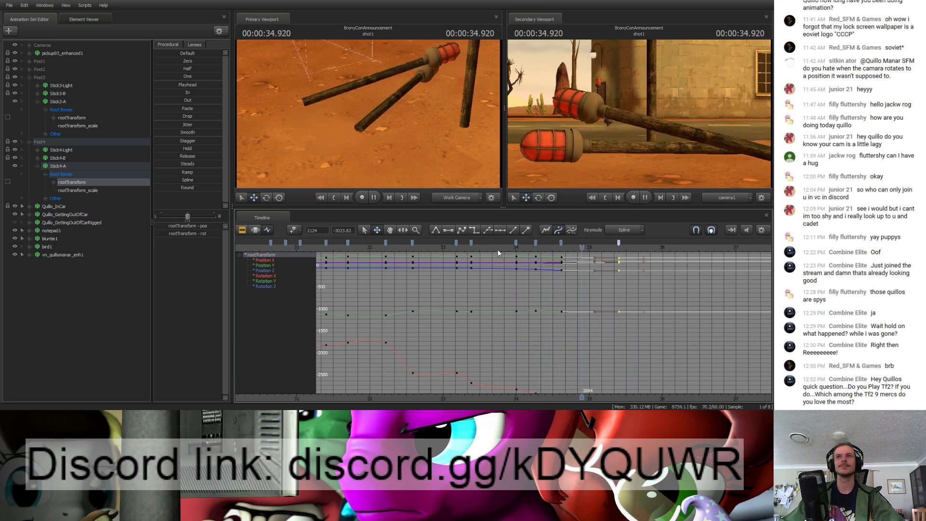
{"action": "key", "text": "space"}
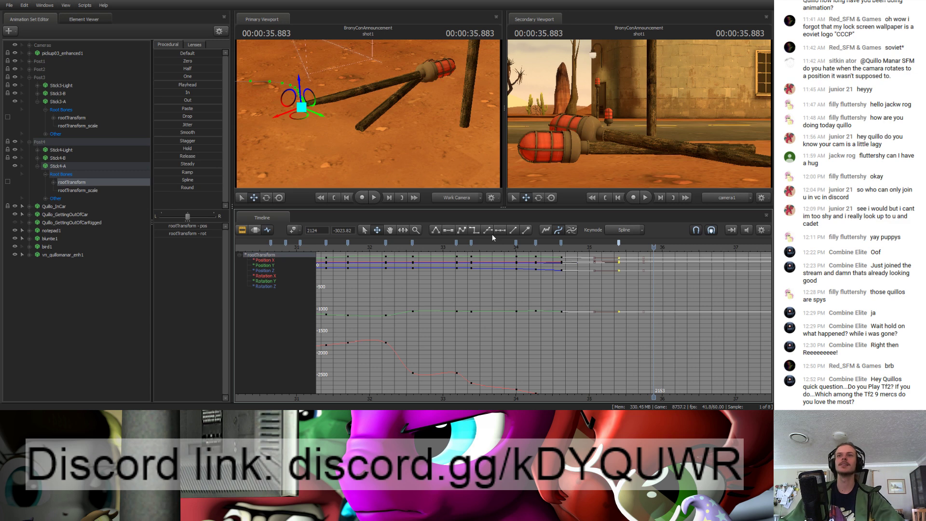
{"action": "left_click", "coordinate": [499, 246]}
{"action": "key", "text": "space"}
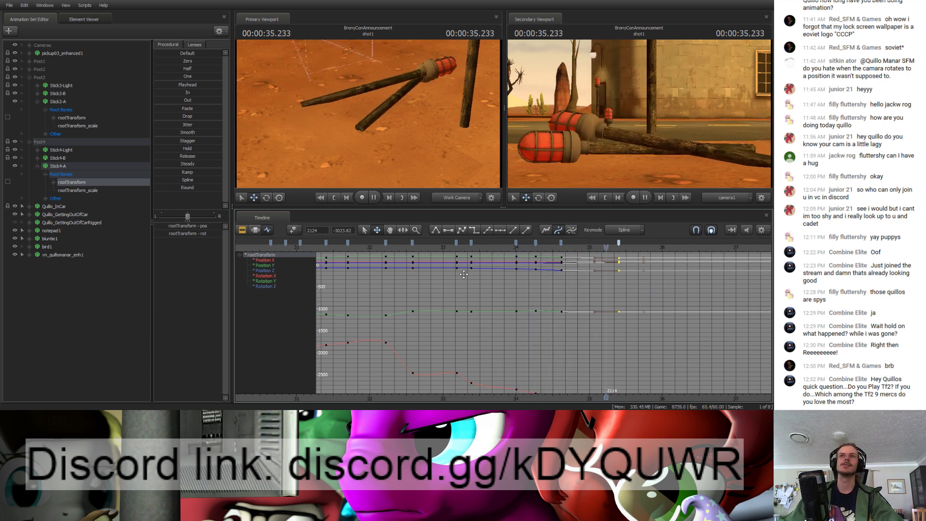
{"action": "left_click", "coordinate": [515, 247]}
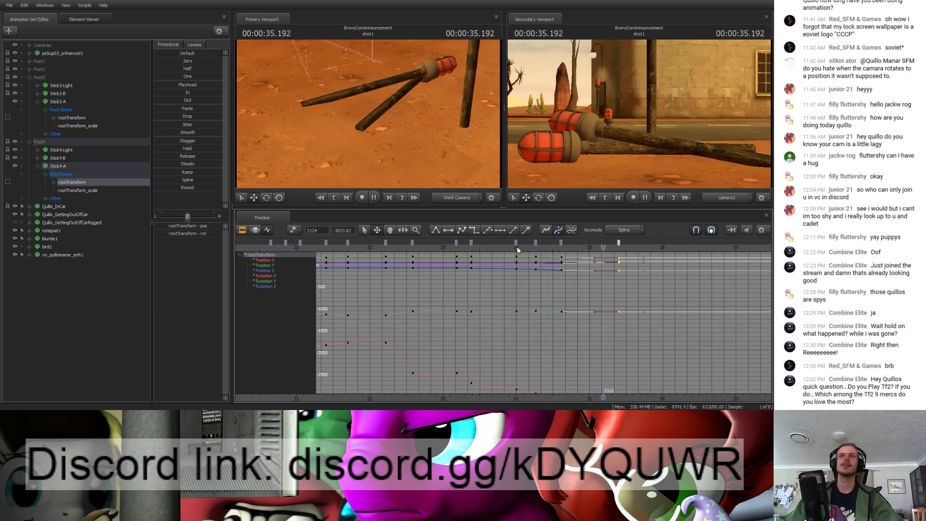
{"action": "key", "text": "space"}
Step: Move Stick4-A's two keyframes before the final one later, the first of them to frame 2069, and replay the fall
{"action": "mouse_move", "coordinate": [517, 249]}
{"action": "left_mouse_down"}
{"action": "mouse_move", "coordinate": [574, 250]}
{"action": "mouse_move", "coordinate": [561, 250]}
{"action": "mouse_move", "coordinate": [575, 240]}
{"action": "mouse_move", "coordinate": [539, 240]}
{"action": "mouse_move", "coordinate": [553, 240]}
{"action": "left_mouse_up"}
{"action": "left_click_drag", "start_coordinate": [562, 248], "coordinate": [381, 227]}
{"action": "key", "text": "space"}
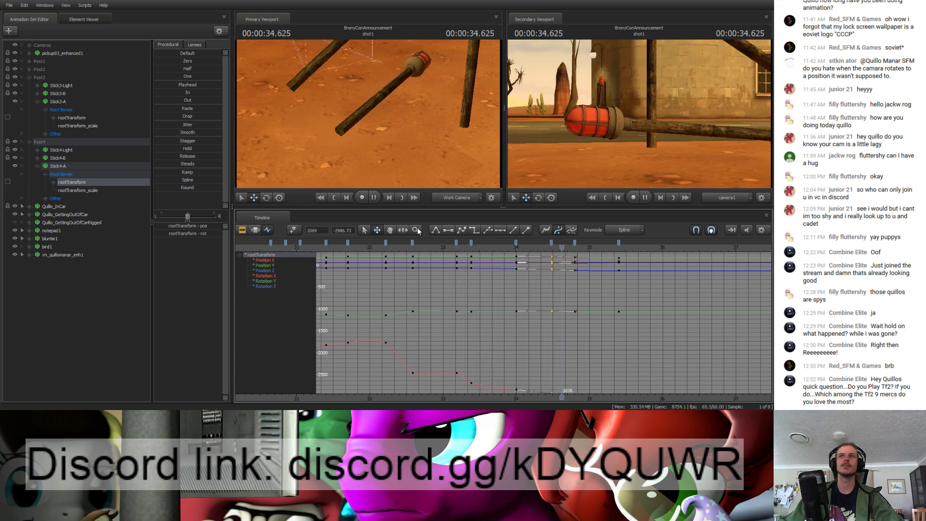
{"action": "left_click", "coordinate": [422, 246]}
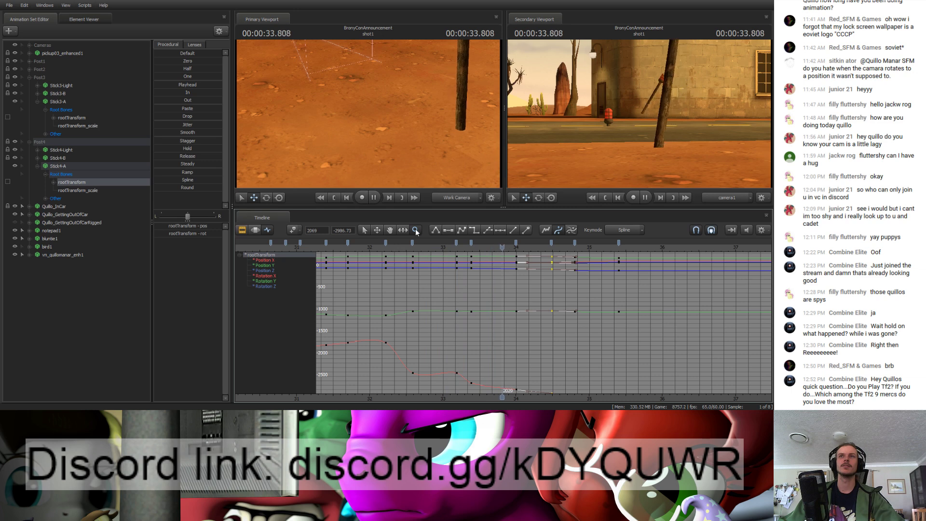
{"action": "key", "text": "space"}
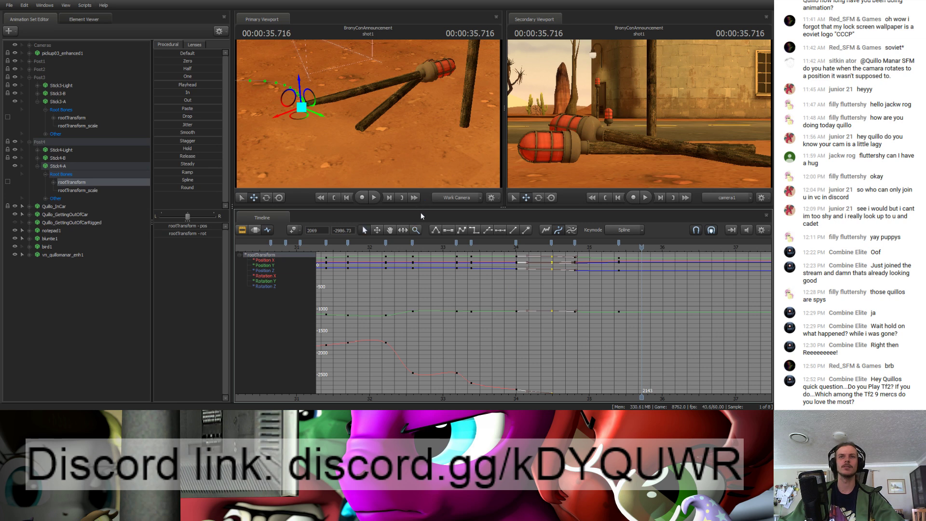
{"action": "left_click", "coordinate": [481, 313]}
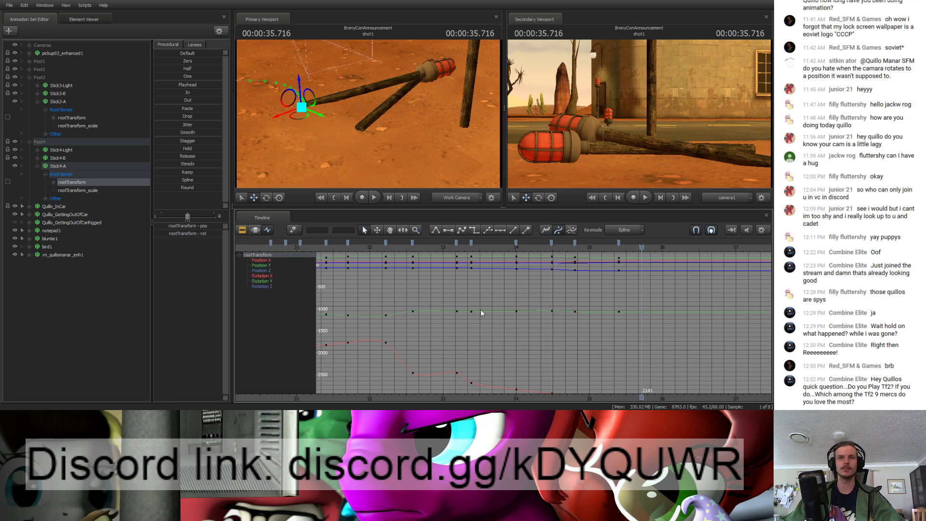
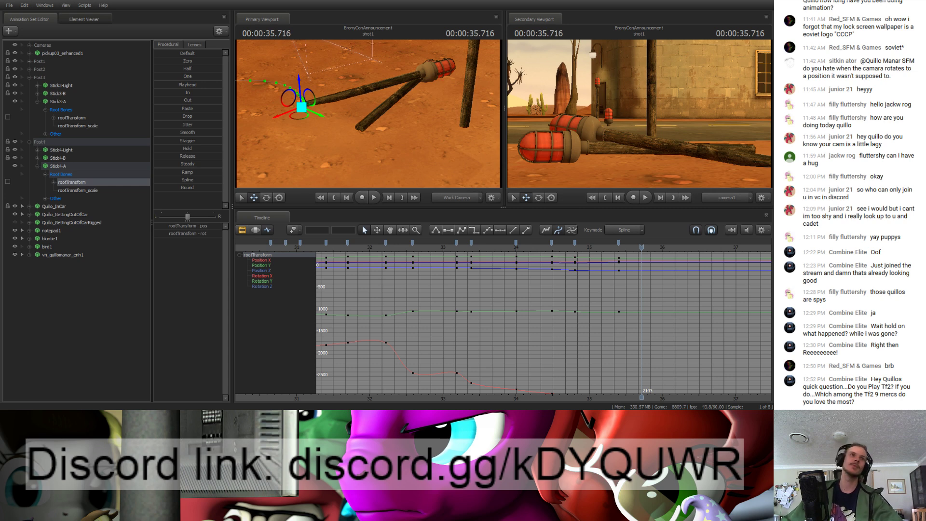
{"action": "left_click", "coordinate": [428, 248]}
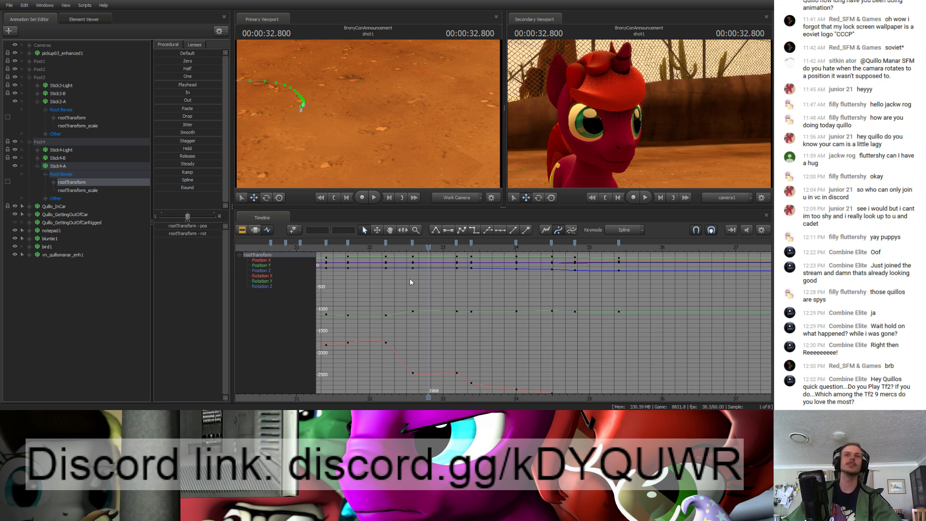
{"action": "left_click_drag", "start_coordinate": [395, 124], "coordinate": [369, 113]}
{"action": "left_click_drag", "start_coordinate": [405, 140], "coordinate": [369, 119]}
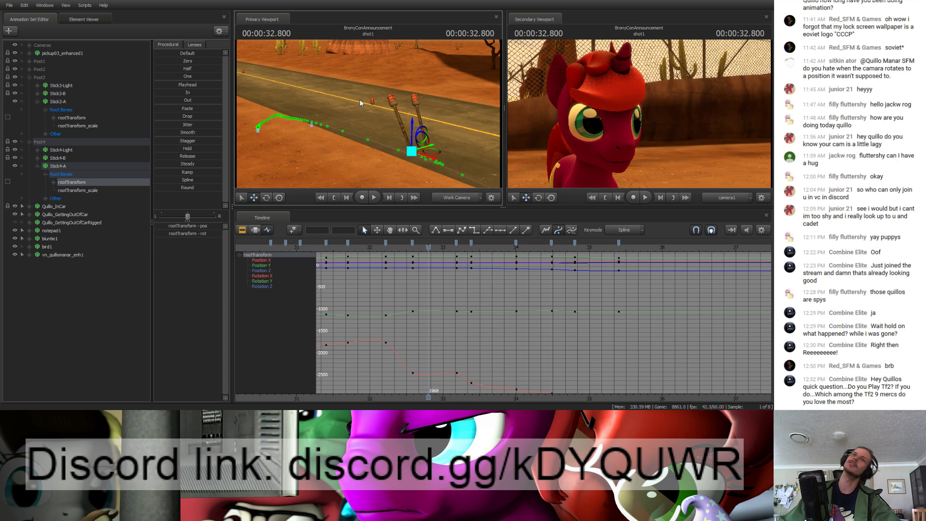
{"action": "left_click_drag", "start_coordinate": [367, 111], "coordinate": [432, 112]}
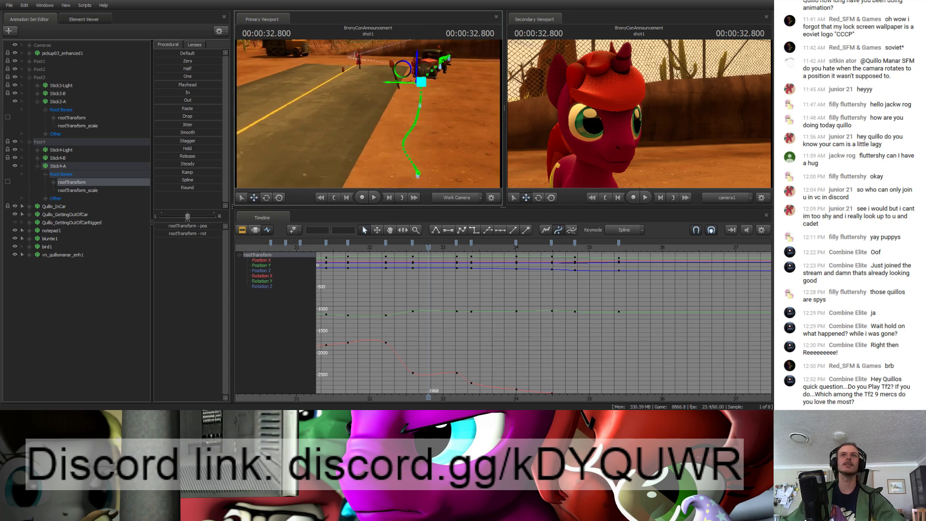
{"action": "left_click_drag", "start_coordinate": [383, 152], "coordinate": [367, 114]}
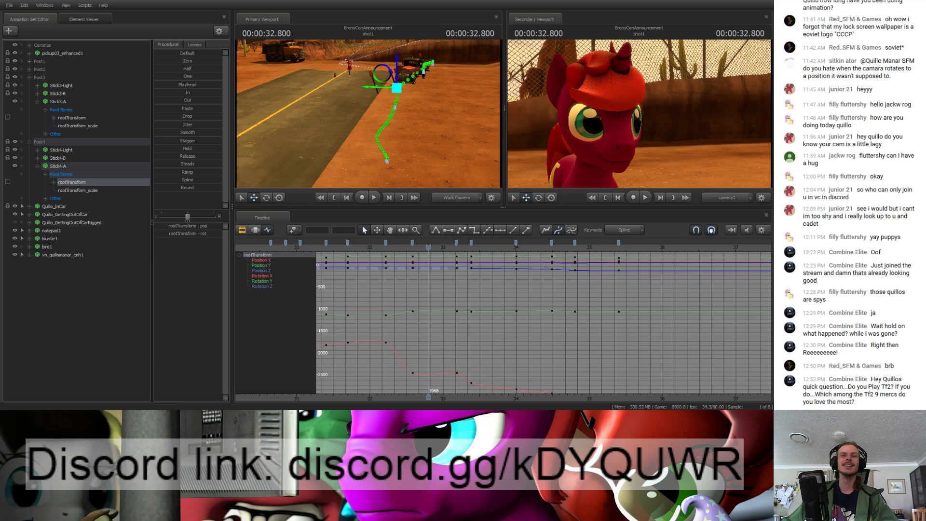
Step: Replay the fall of Stick3-A and Stick4-A in camera1's view from several points between about 31 and 36 seconds
{"action": "left_click_drag", "start_coordinate": [428, 276], "coordinate": [482, 281]}
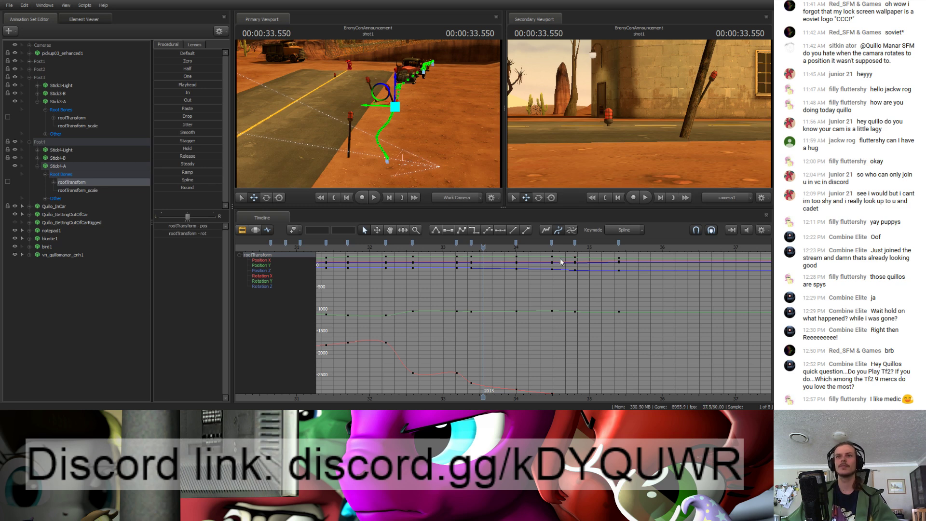
{"action": "key", "text": "space"}
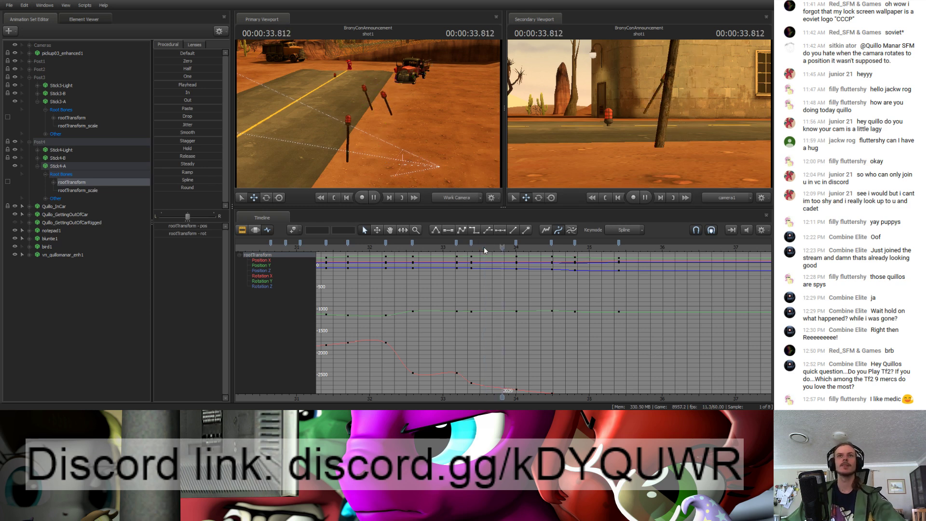
{"action": "left_click", "coordinate": [436, 248]}
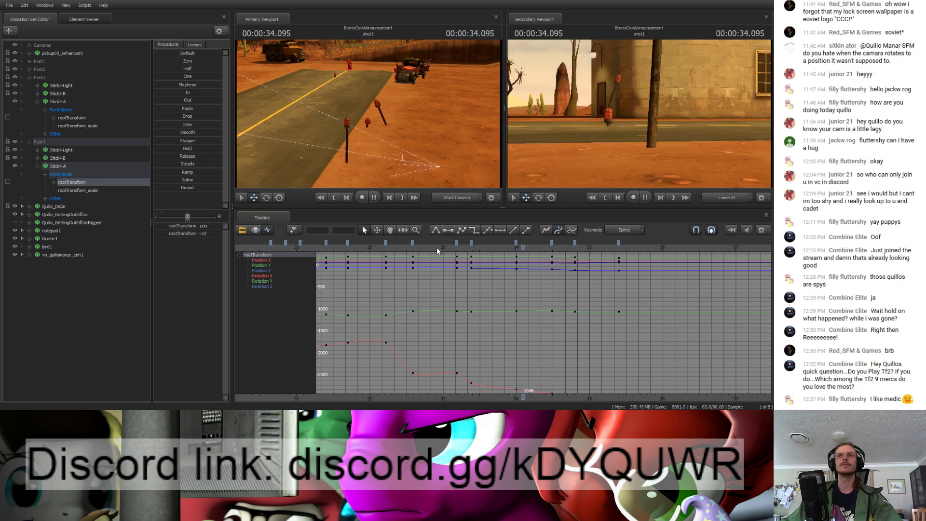
{"action": "key", "text": "space"}
{"action": "scroll", "coordinate": [504, 276], "scroll_direction": "down", "scroll_amount": 4}
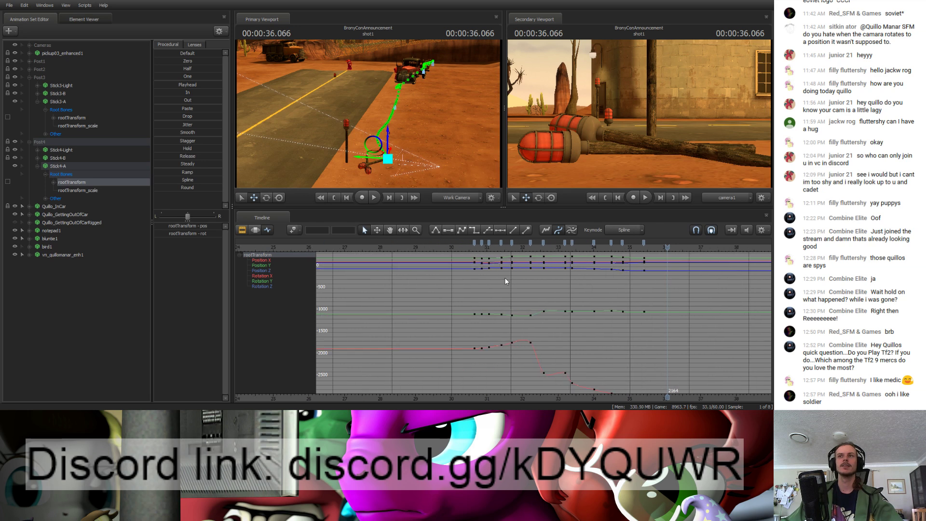
{"action": "left_click", "coordinate": [470, 245]}
{"action": "key", "text": "space"}
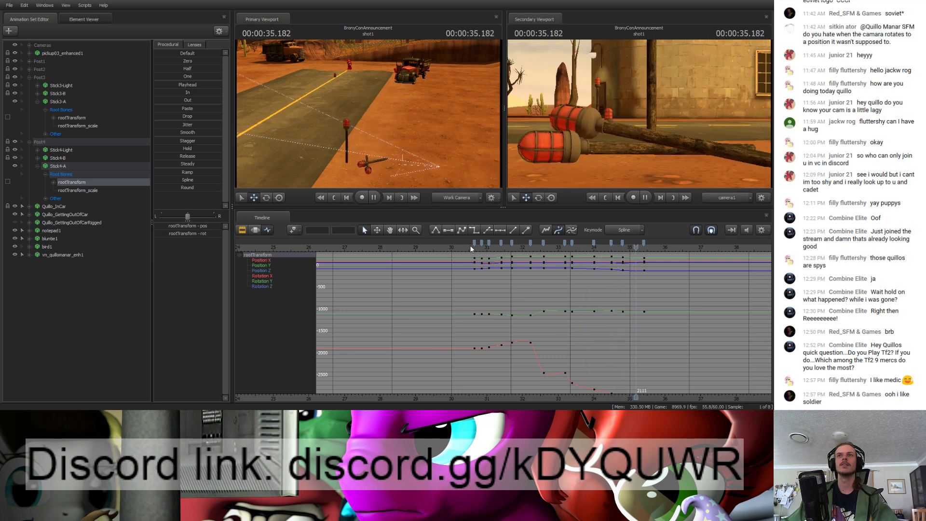
{"action": "left_click", "coordinate": [511, 248]}
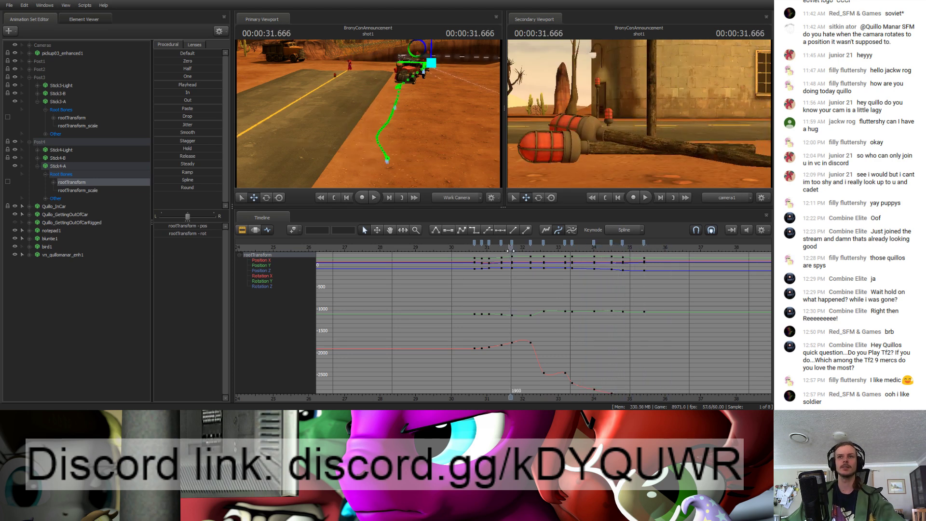
{"action": "key", "text": "space"}
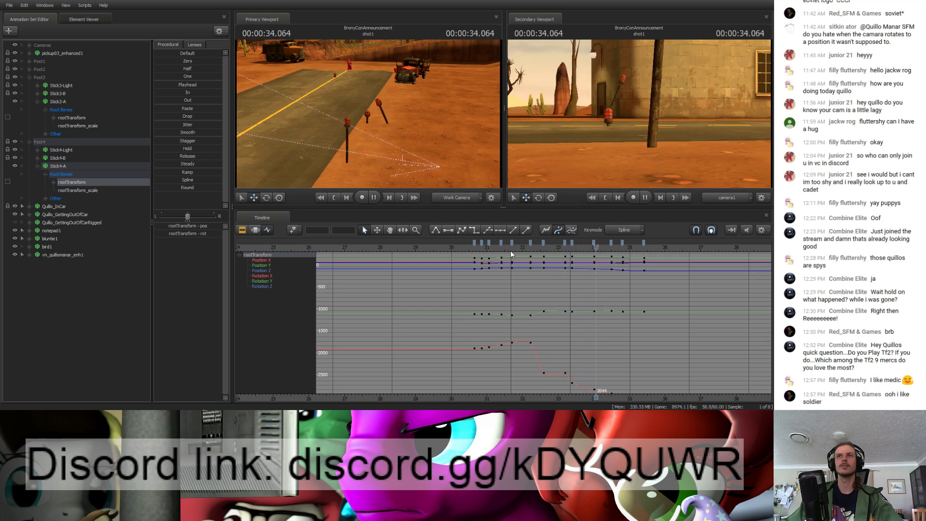
{"action": "key", "text": "space"}
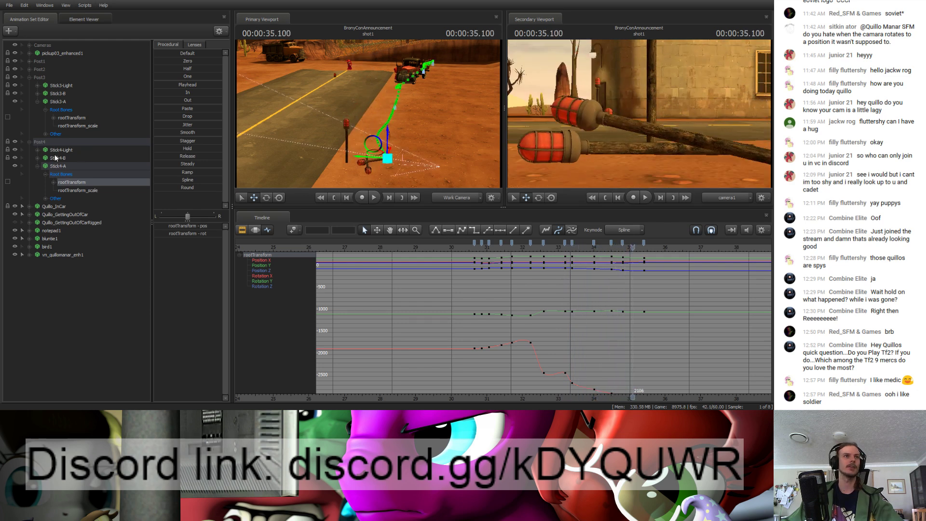
Step: Select Stick3-A's rootTransform and check its last keyframes against the replayed fall in camera1's view
{"action": "left_click", "coordinate": [67, 118]}
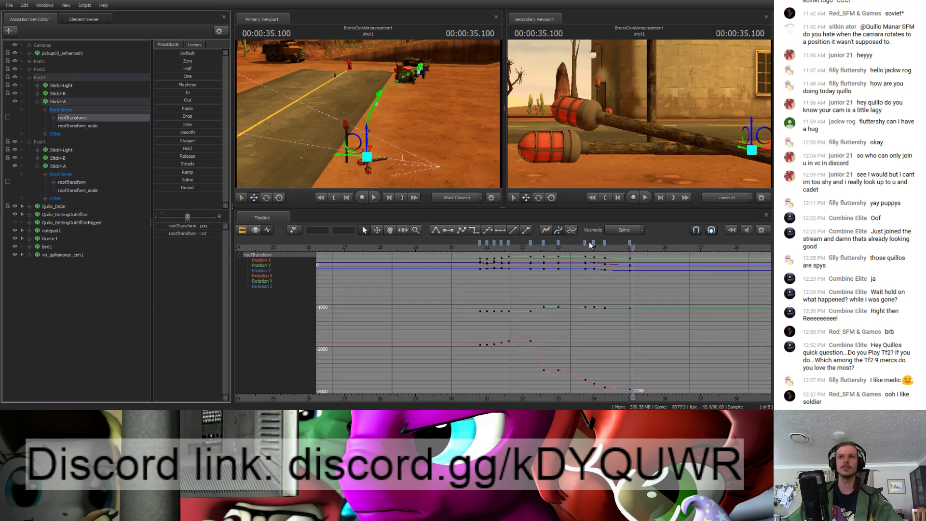
{"action": "left_click", "coordinate": [582, 247]}
{"action": "left_click", "coordinate": [630, 243]}
{"action": "left_click", "coordinate": [558, 243], "text": "shift"}
{"action": "left_click", "coordinate": [570, 291]}
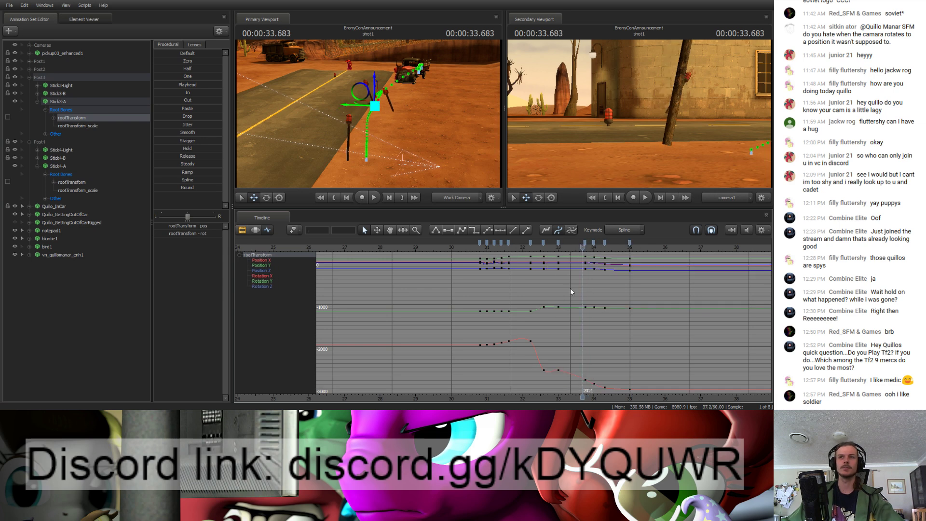
{"action": "left_click", "coordinate": [651, 247]}
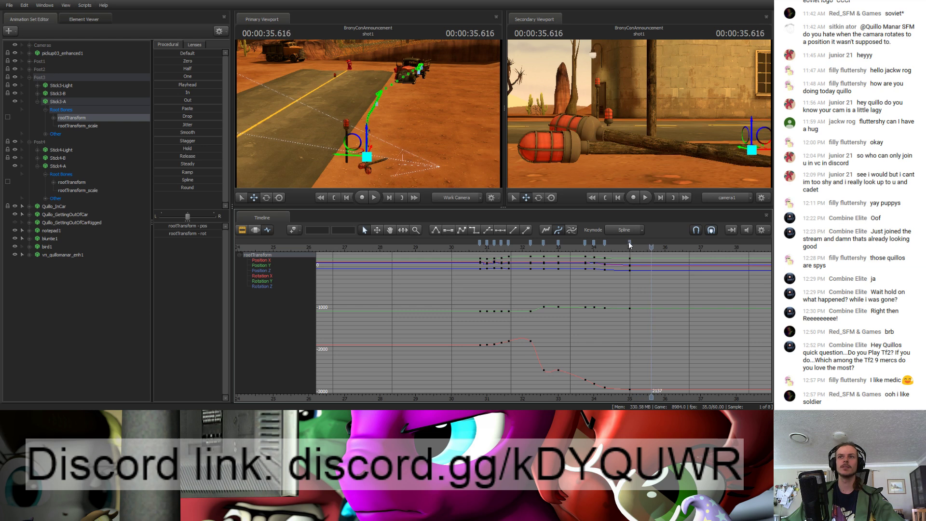
{"action": "left_click", "coordinate": [629, 242]}
{"action": "left_click", "coordinate": [564, 249]}
{"action": "key", "text": "space"}
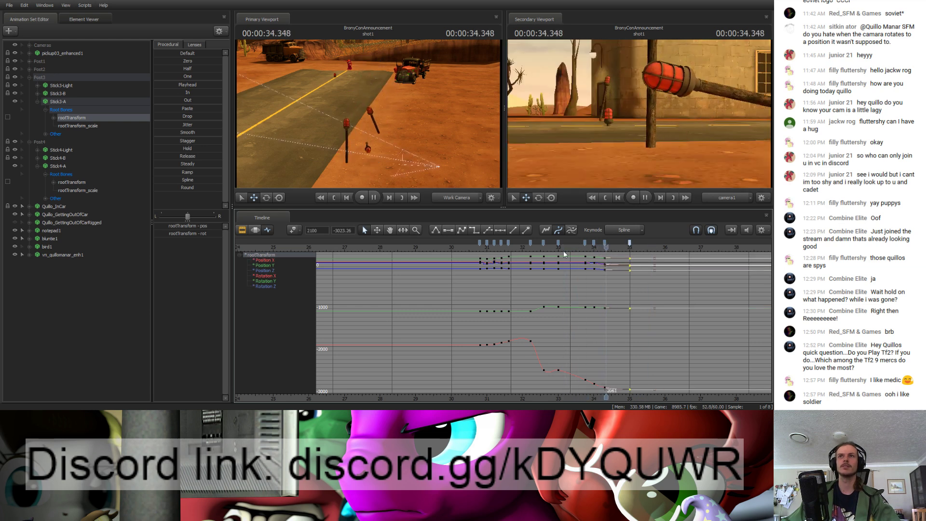
{"action": "key", "text": "space"}
{"action": "scroll", "coordinate": [587, 246], "scroll_direction": "up", "scroll_amount": 3}
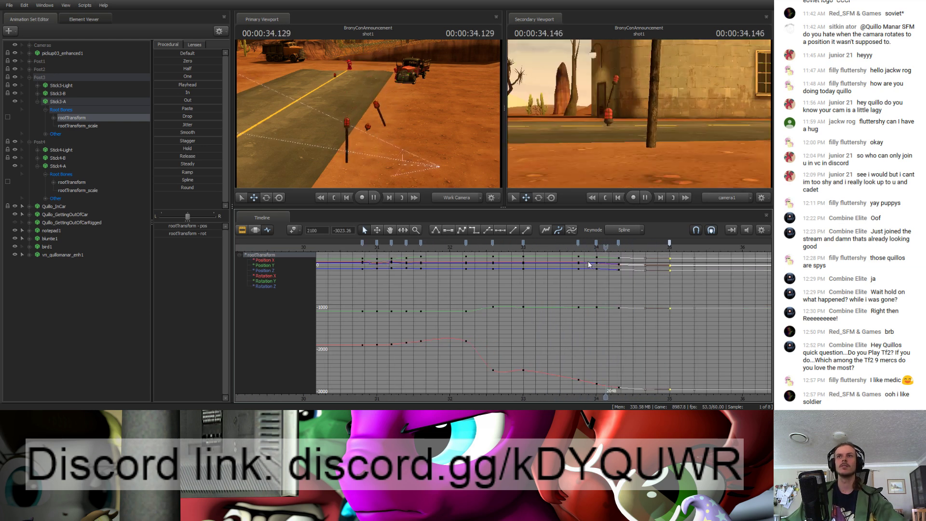
Step: Move Stick3-A's keyframe before frame 2040 earlier to frame 2015 and the one after it later to frame 2062, replaying the fall
{"action": "left_click", "coordinate": [594, 247]}
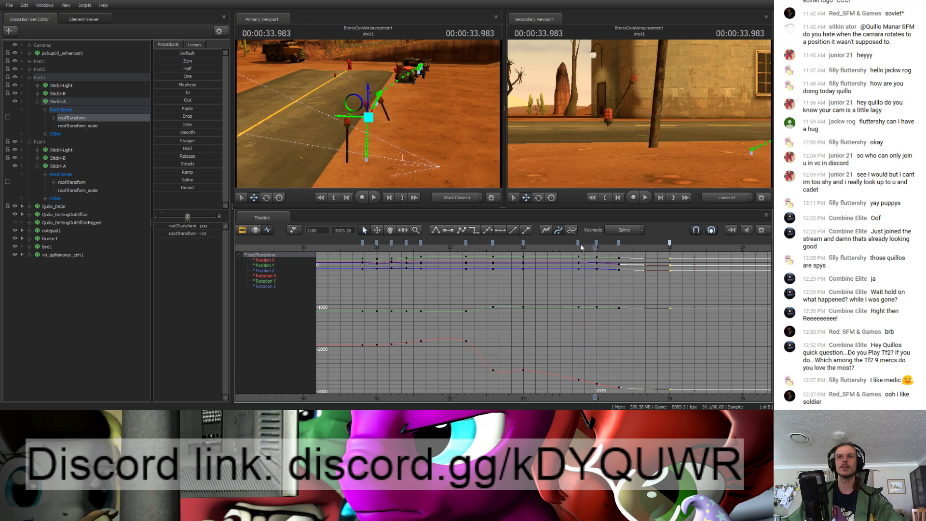
{"action": "left_click", "coordinate": [574, 243]}
{"action": "left_click_drag", "start_coordinate": [573, 242], "coordinate": [623, 243]}
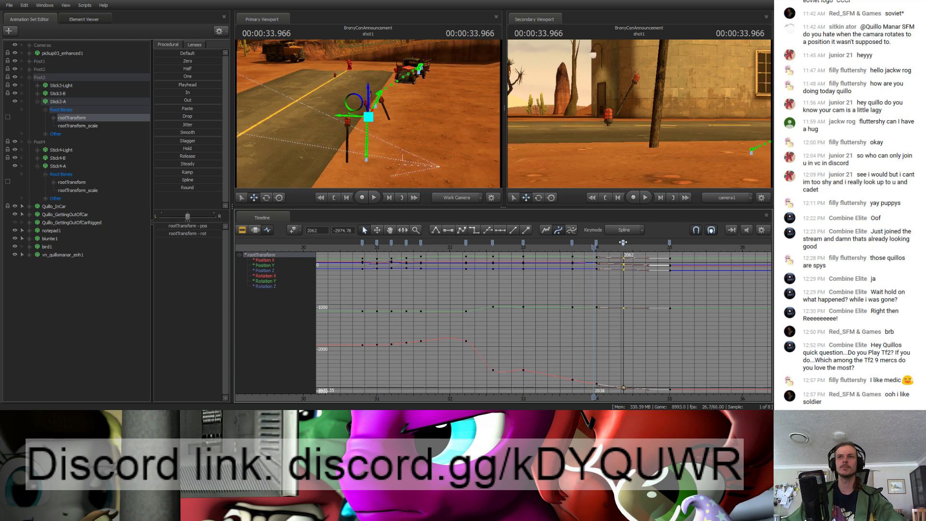
{"action": "left_click_drag", "start_coordinate": [572, 243], "coordinate": [566, 242]}
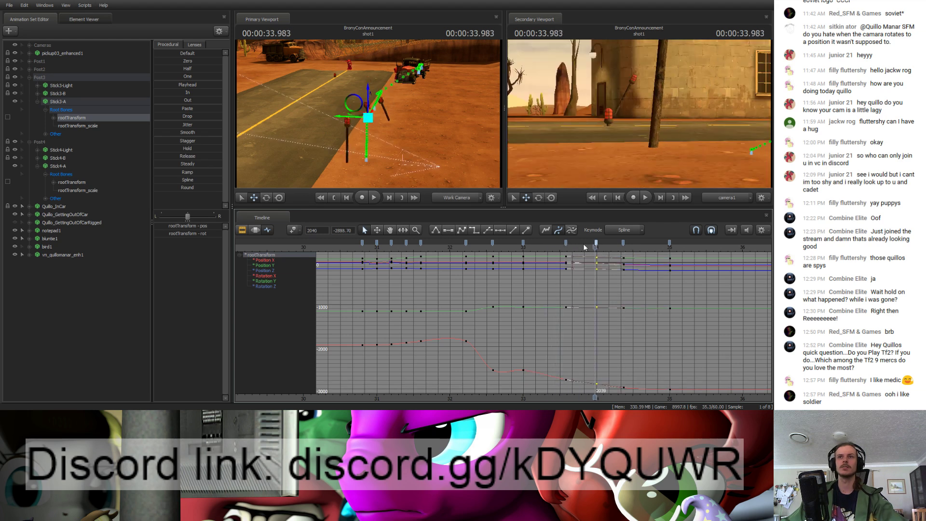
{"action": "left_click", "coordinate": [544, 244]}
{"action": "key", "text": "space"}
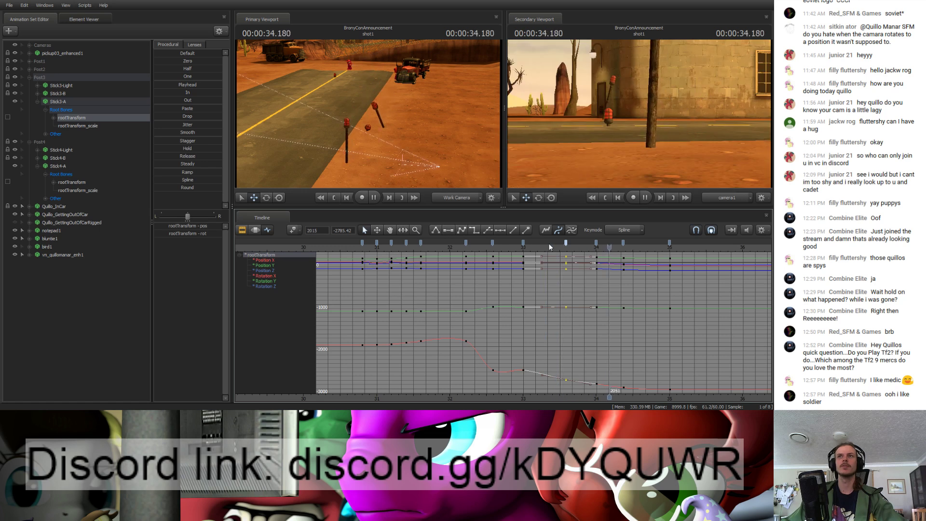
{"action": "key", "text": "space"}
{"action": "left_click_drag", "start_coordinate": [565, 242], "coordinate": [563, 243]}
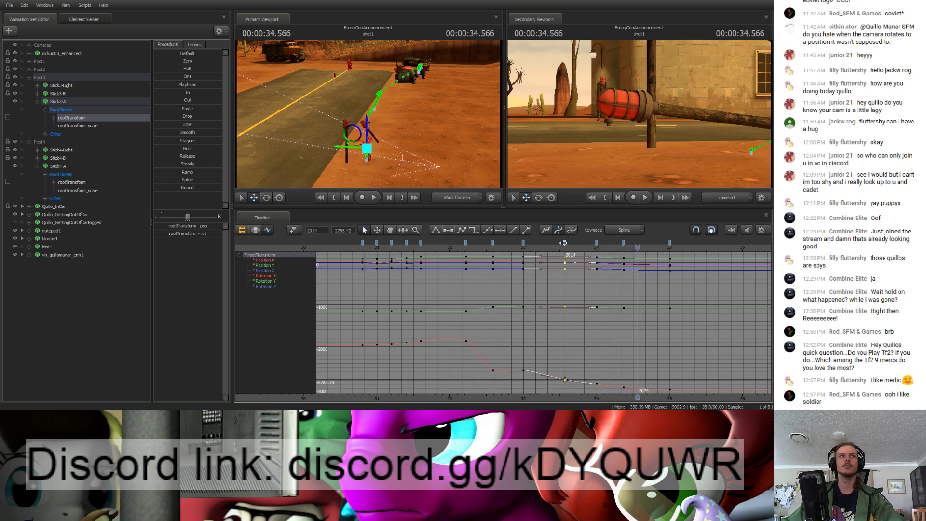
{"action": "key", "text": "space"}
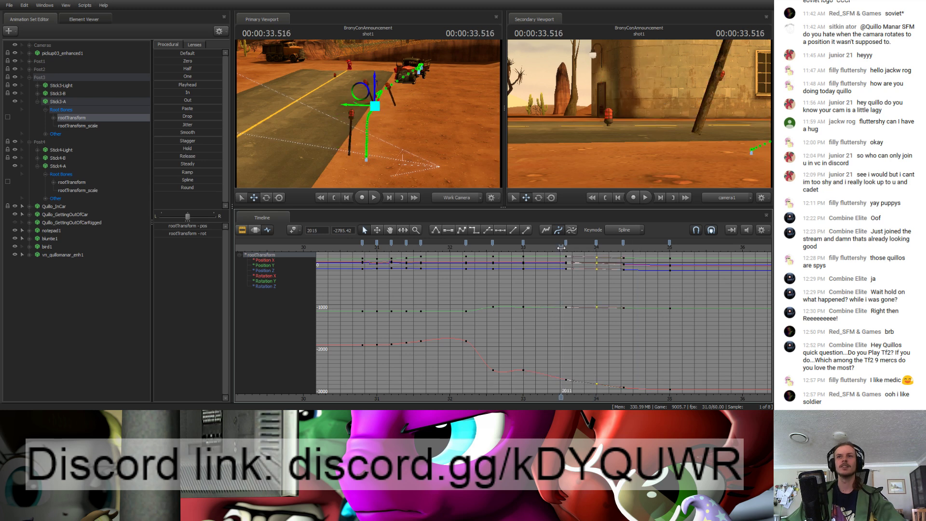
{"action": "key", "text": "space"}
{"action": "left_click", "coordinate": [29, 69]}
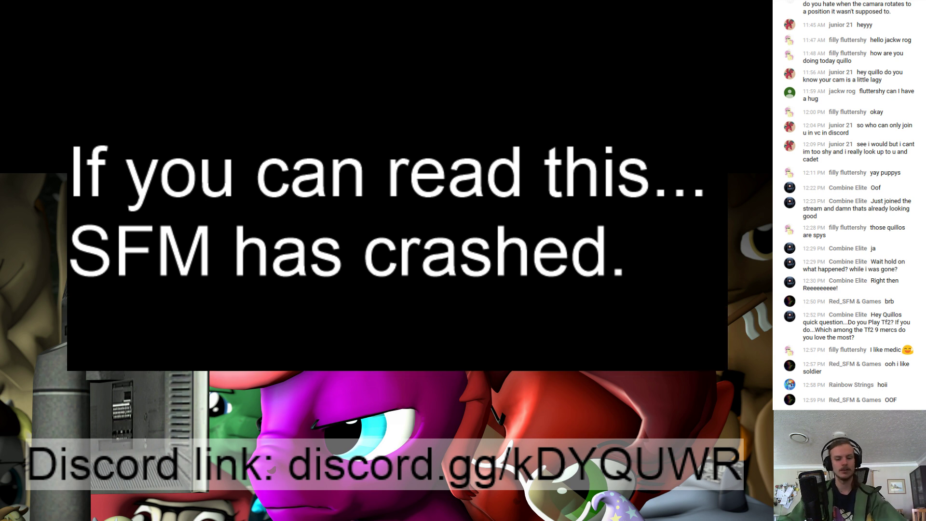
Step: Add "x3" on a new line beneath the "SFM has crashed." notice
{"action": "type", "text": "xex"}
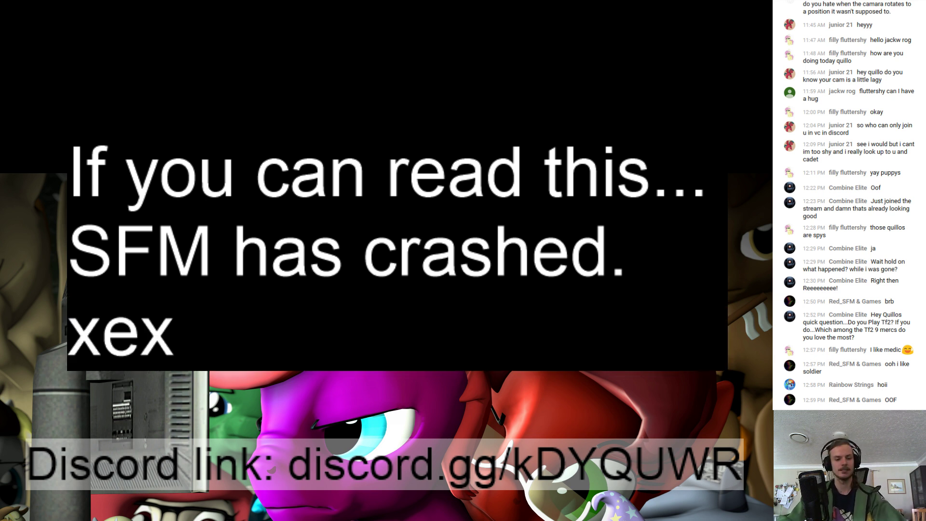
{"action": "key", "text": "BackSpace"}
{"action": "key", "text": "BackSpace"}
{"action": "type", "text": "3"}
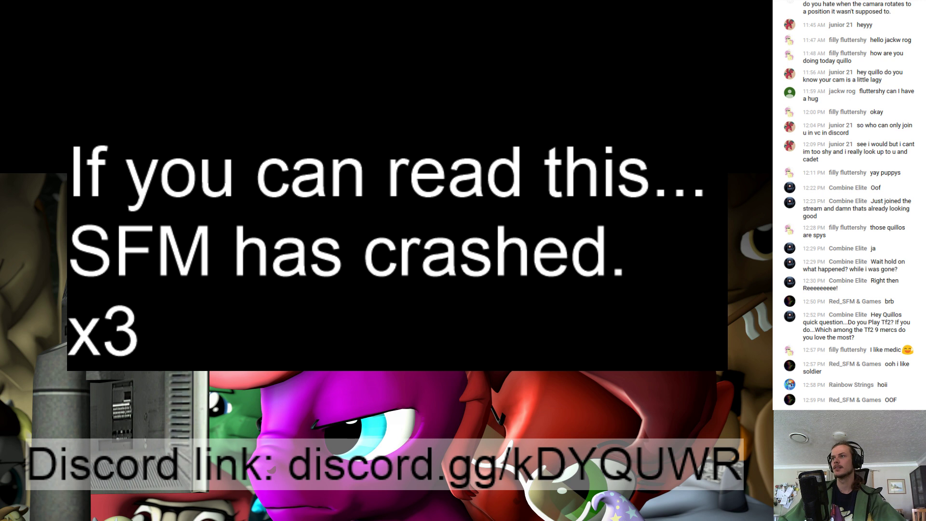
{"action": "type", "text": "x"}
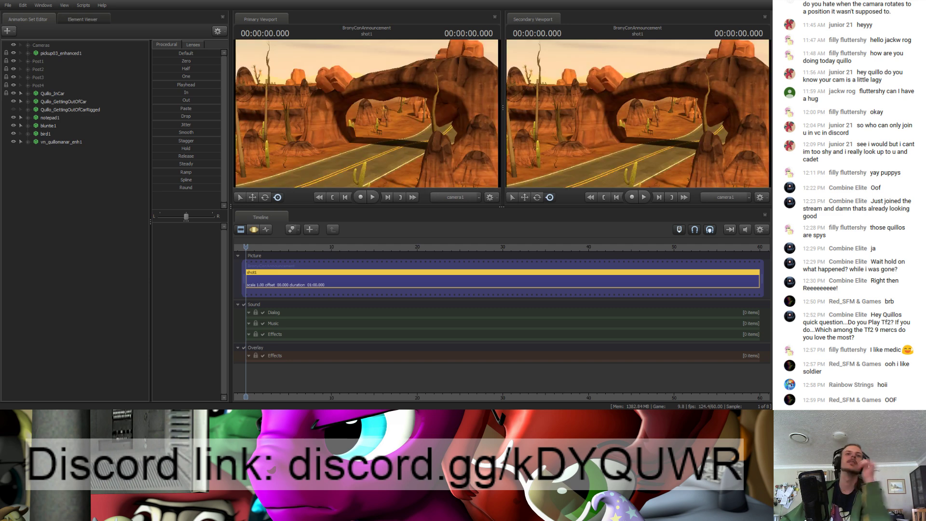
Step: Play the reloaded BronyConAnnouncement shot through camera1 and replay the section where the light posts fall
{"action": "key", "text": "space"}
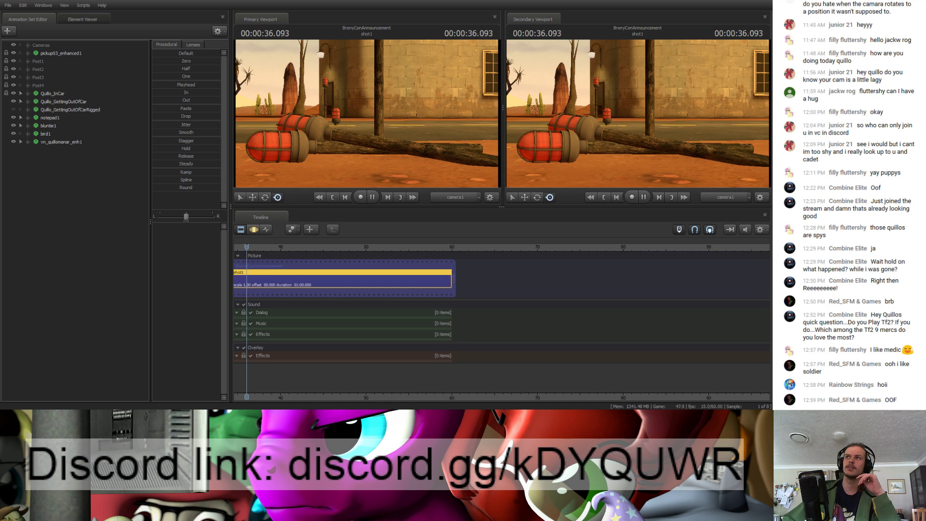
{"action": "key", "text": "space"}
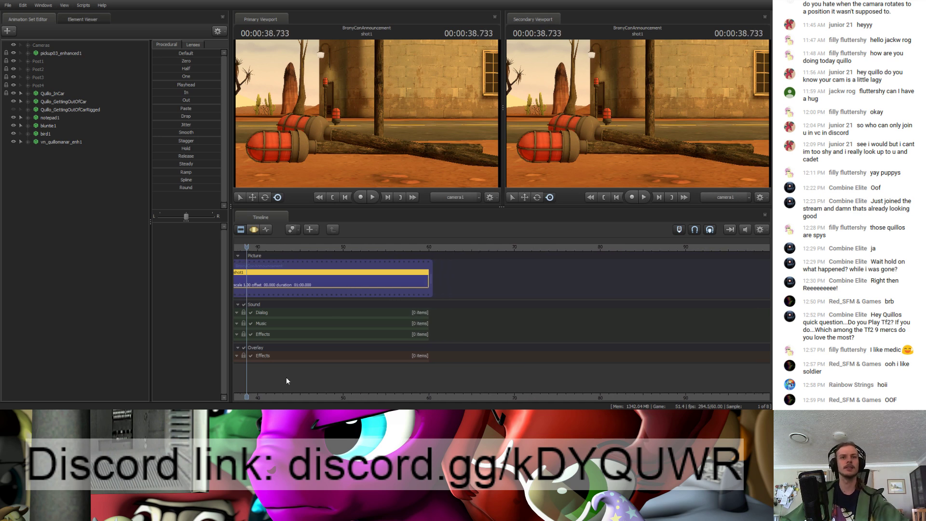
{"action": "left_click_drag", "start_coordinate": [288, 398], "coordinate": [551, 398]}
{"action": "left_click_drag", "start_coordinate": [512, 247], "coordinate": [469, 258]}
{"action": "key", "text": "space"}
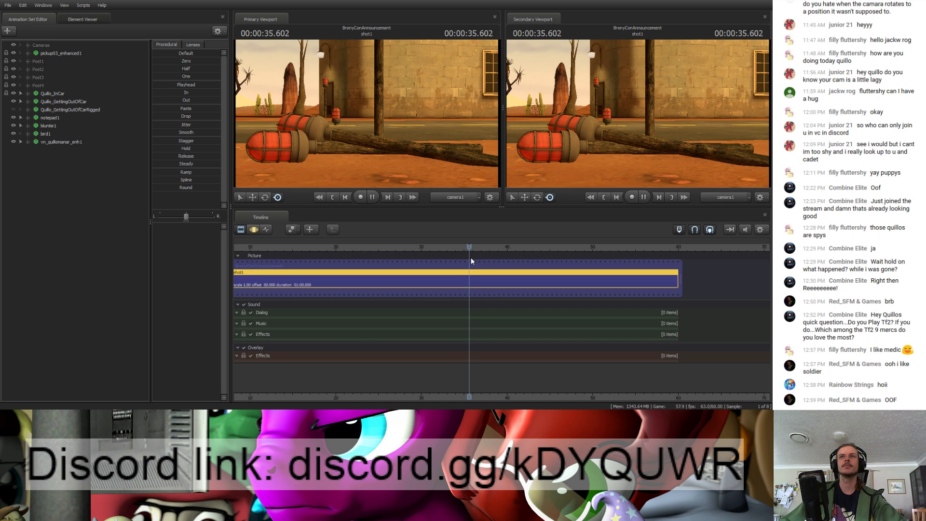
{"action": "left_click_drag", "start_coordinate": [470, 256], "coordinate": [357, 258]}
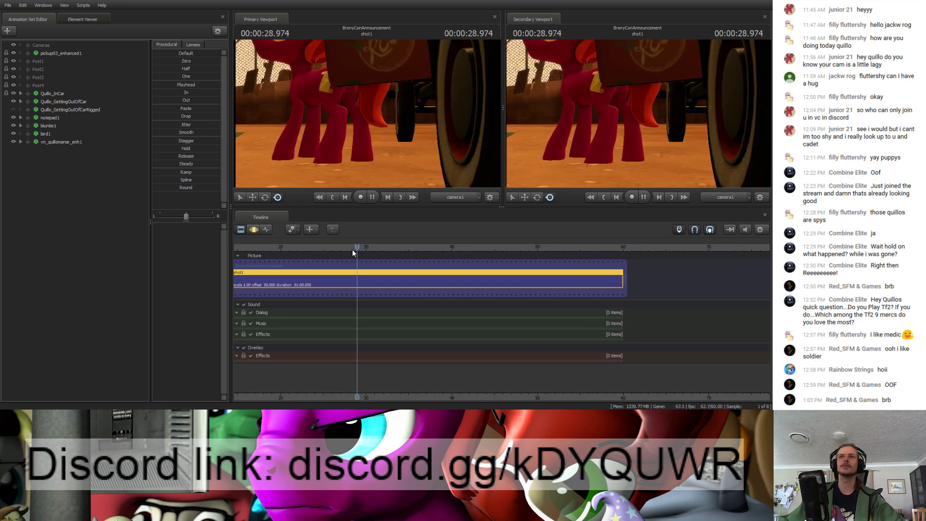
{"action": "key", "text": "space"}
{"action": "key", "text": "space"}
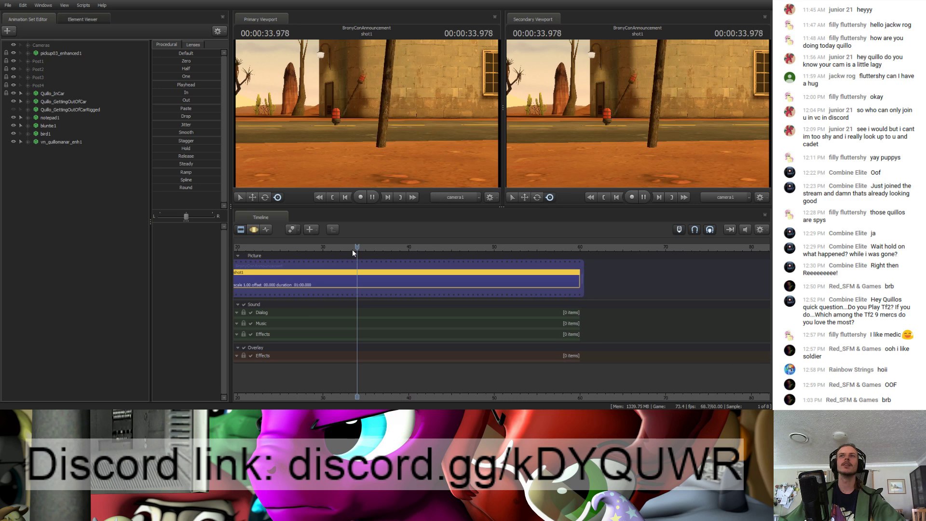
{"action": "key", "text": "space"}
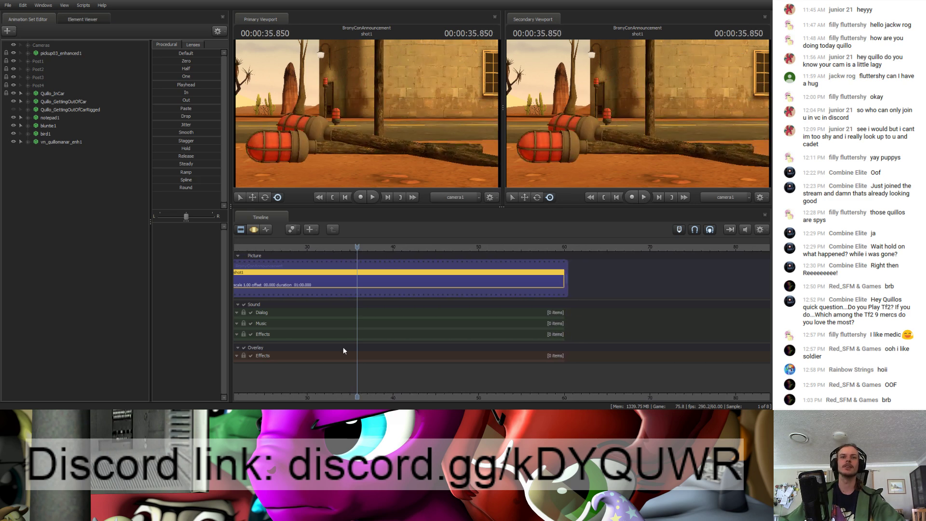
Step: Replay the camera1 cut from about 27.6 seconds through the posts' fall at about 34.6 seconds
{"action": "mouse_move", "coordinate": [357, 247]}
{"action": "left_mouse_down"}
{"action": "mouse_move", "coordinate": [312, 247]}
{"action": "mouse_move", "coordinate": [376, 247]}
{"action": "mouse_move", "coordinate": [292, 247]}
{"action": "mouse_move", "coordinate": [366, 248]}
{"action": "mouse_move", "coordinate": [348, 247]}
{"action": "left_mouse_up"}
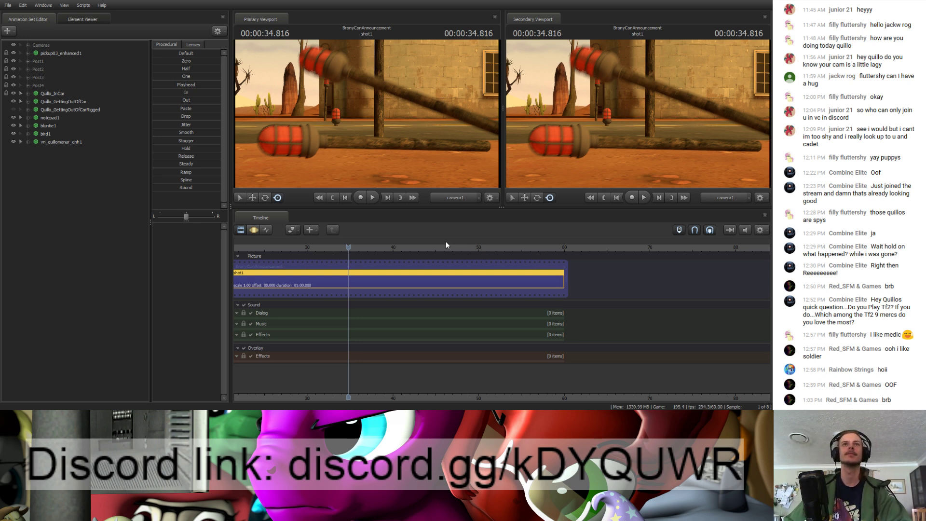
{"action": "left_click_drag", "start_coordinate": [349, 247], "coordinate": [288, 246]}
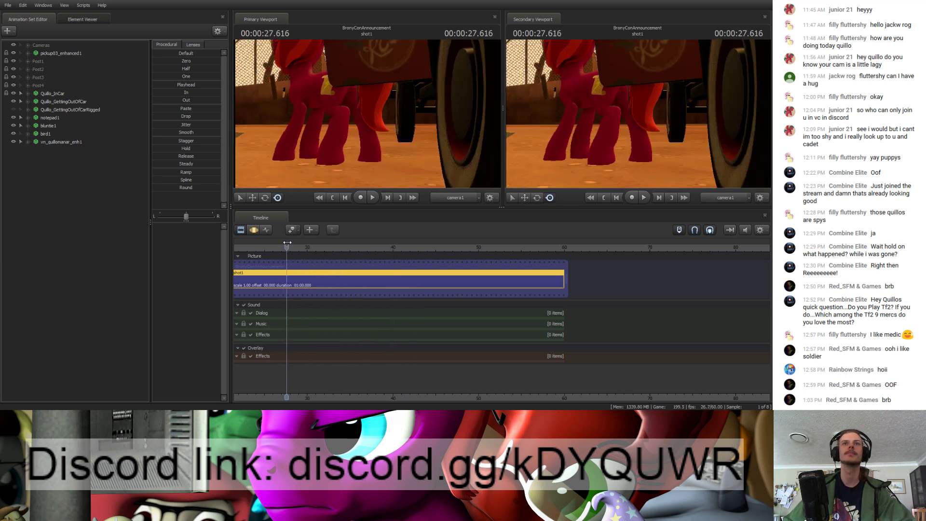
{"action": "key", "text": "space"}
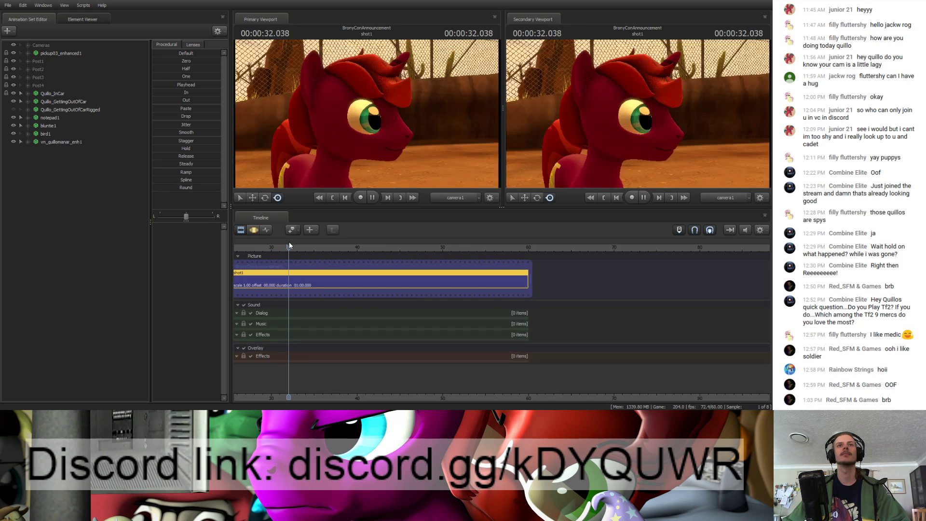
{"action": "left_click_drag", "start_coordinate": [290, 247], "coordinate": [260, 251]}
{"action": "key", "text": "space"}
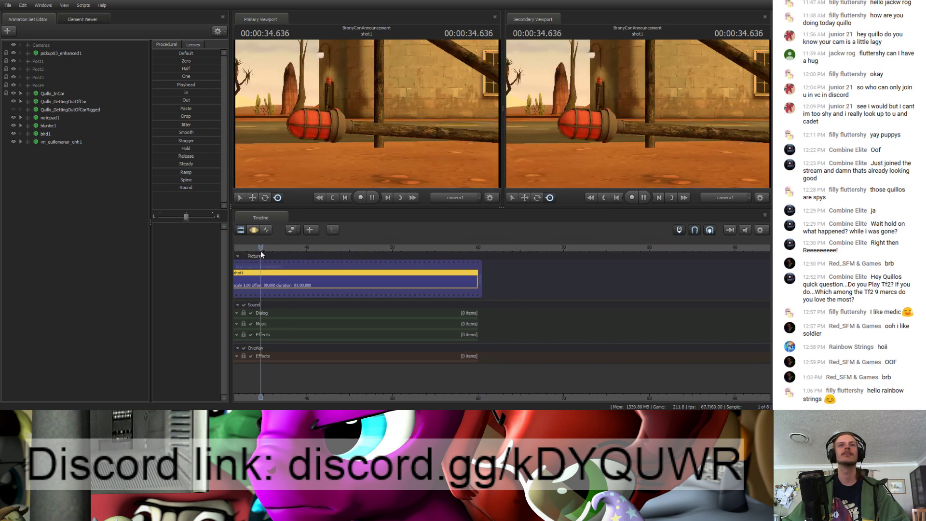
{"action": "key", "text": "space"}
Step: Scrub through the posts' landing between about 34.6 and 35.6 seconds, and return to about 22.3 seconds
{"action": "middle_click_drag", "start_coordinate": [263, 374], "coordinate": [469, 359]}
{"action": "mouse_move", "coordinate": [466, 249]}
{"action": "left_mouse_down"}
{"action": "mouse_move", "coordinate": [413, 245]}
{"action": "mouse_move", "coordinate": [475, 247]}
{"action": "mouse_move", "coordinate": [426, 246]}
{"action": "mouse_move", "coordinate": [461, 244]}
{"action": "mouse_move", "coordinate": [451, 246]}
{"action": "left_mouse_up"}
{"action": "left_click_drag", "start_coordinate": [452, 248], "coordinate": [454, 245]}
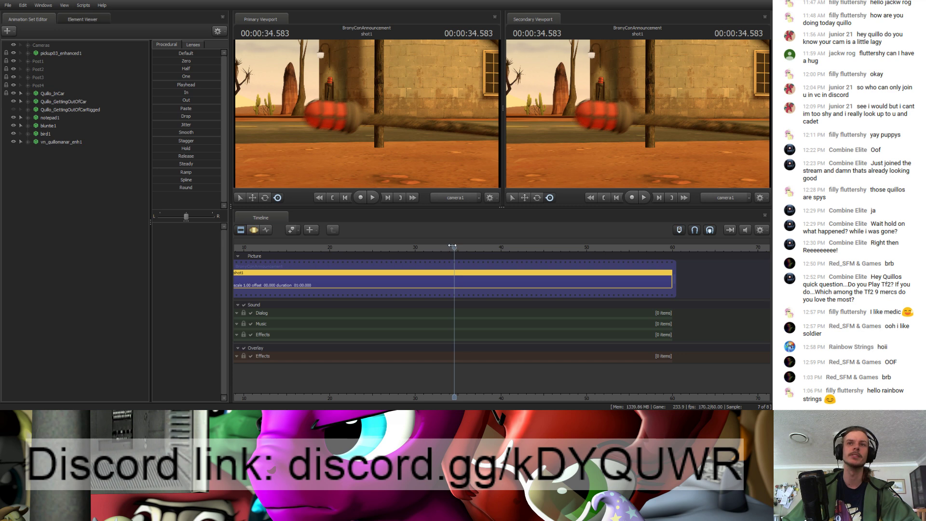
{"action": "left_click_drag", "start_coordinate": [452, 246], "coordinate": [463, 247]}
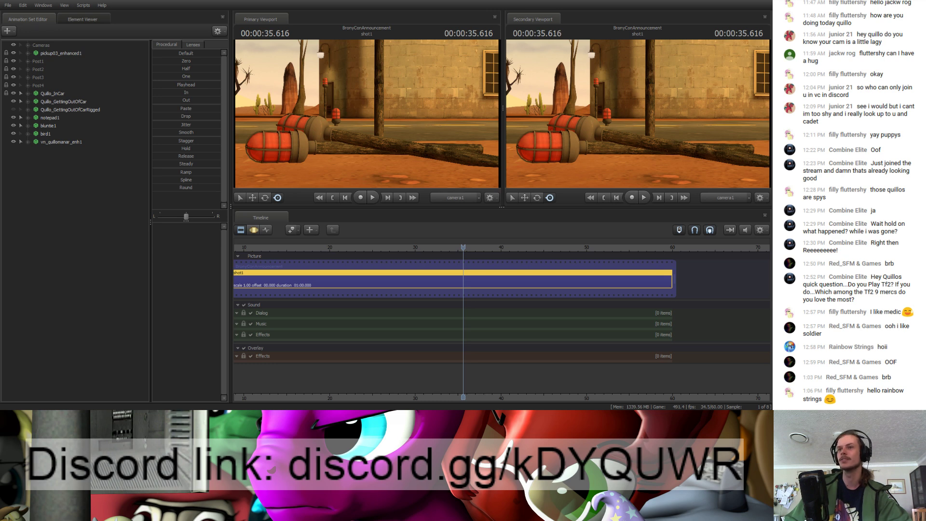
{"action": "left_click_drag", "start_coordinate": [463, 247], "coordinate": [351, 246]}
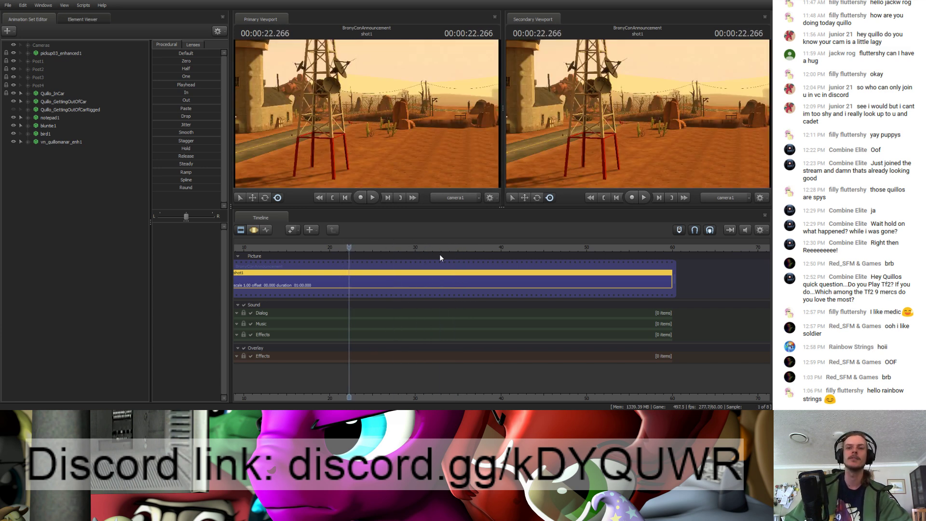